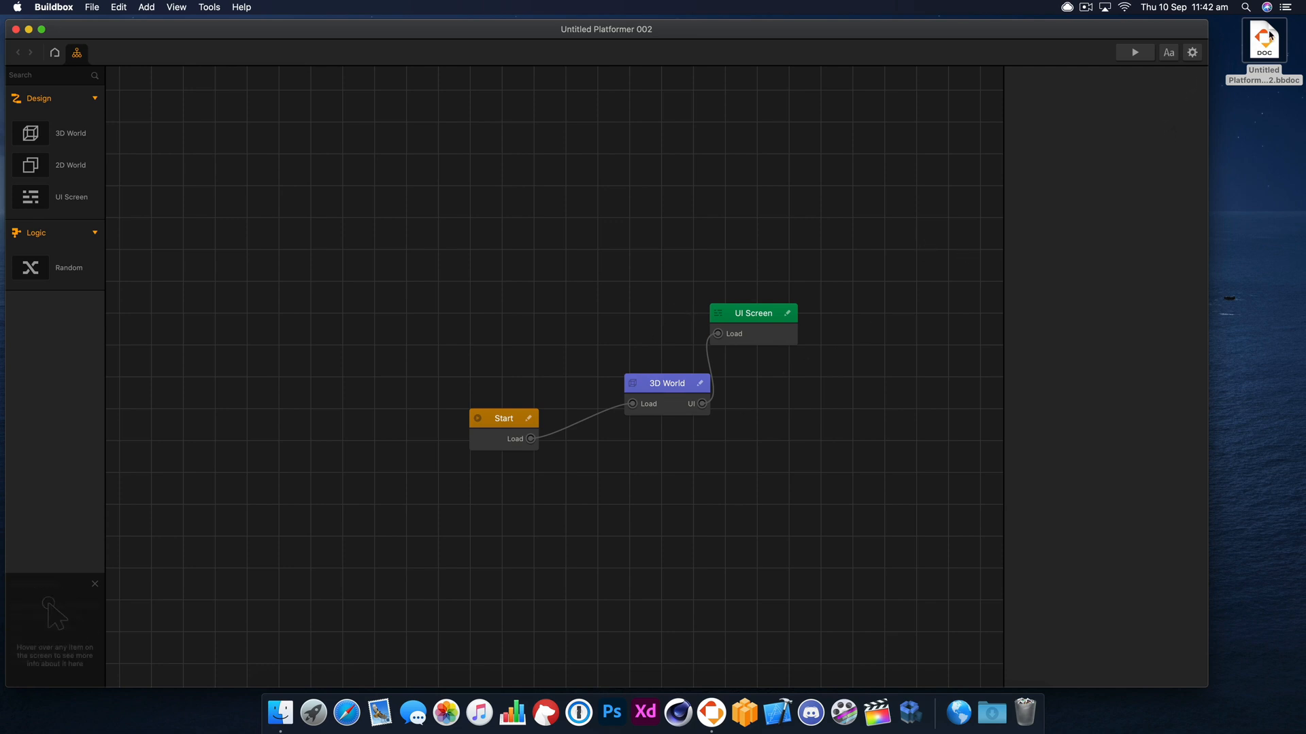
Step: Open the 3D World node for editing in the scene editor
{"action": "mouse_move", "coordinate": [1264, 45]}
{"action": "left_mouse_down"}
{"action": "mouse_move", "coordinate": [1263, 65]}
{"action": "mouse_move", "coordinate": [1264, 51]}
{"action": "left_mouse_up"}
{"action": "left_click", "coordinate": [767, 24]}
{"action": "left_click_drag", "start_coordinate": [766, 26], "coordinate": [772, 23]}
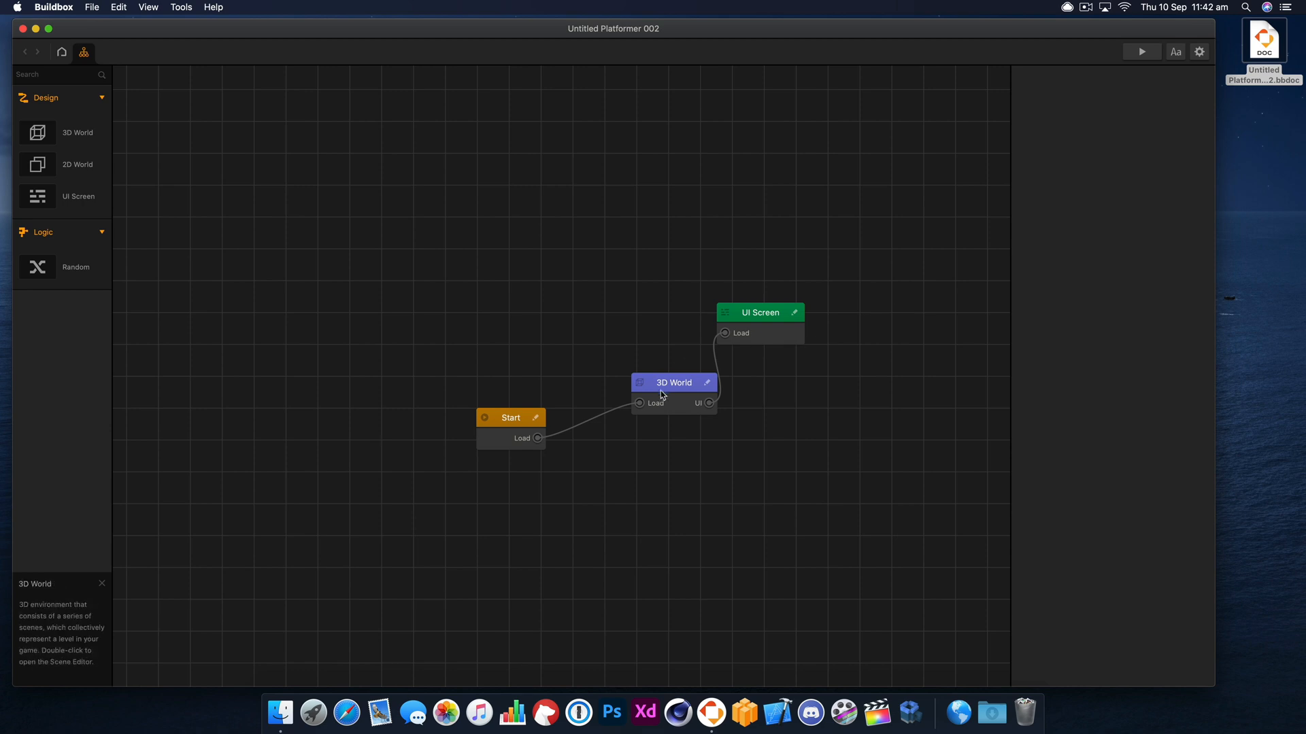
{"action": "mouse_move", "coordinate": [659, 391]}
{"action": "left_mouse_down"}
{"action": "mouse_move", "coordinate": [618, 338]}
{"action": "mouse_move", "coordinate": [634, 387]}
{"action": "left_mouse_up"}
{"action": "double_click", "coordinate": [635, 384]}
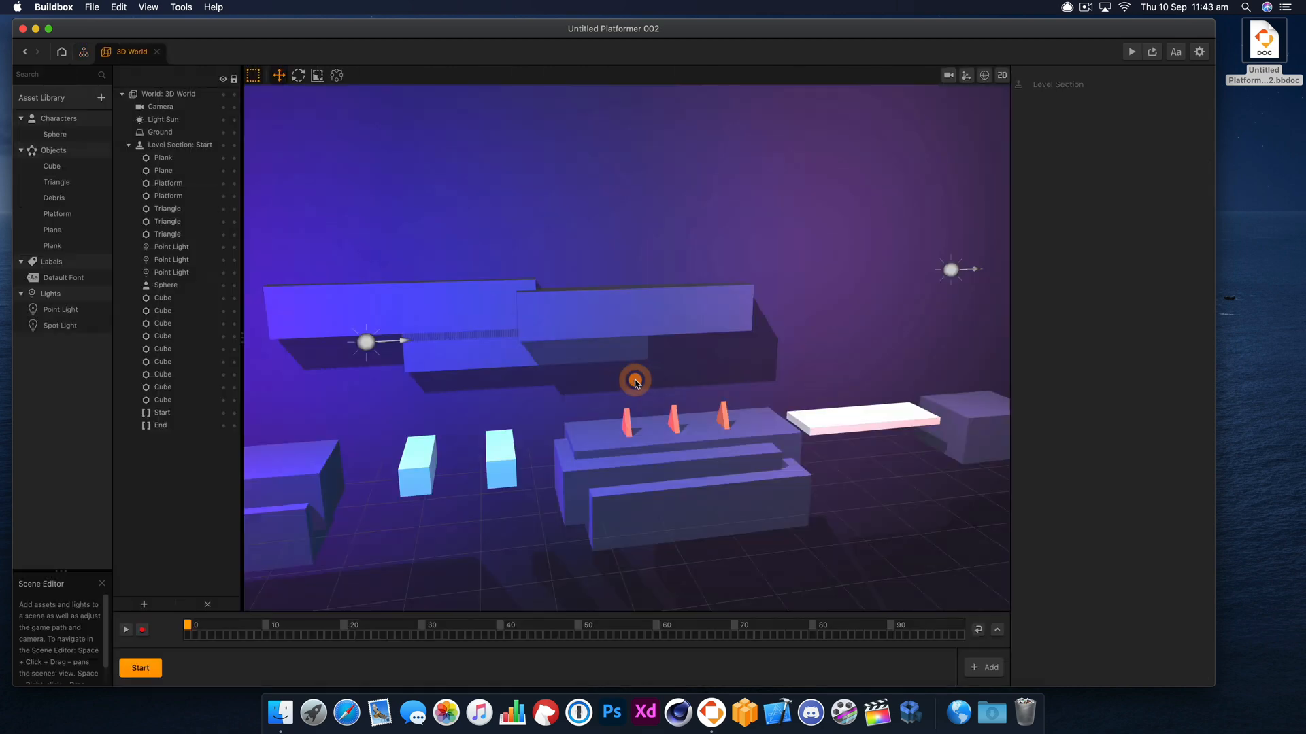
Step: Preview the platformer, make the sphere jump a few times, and close the preview
{"action": "left_click", "coordinate": [1159, 51]}
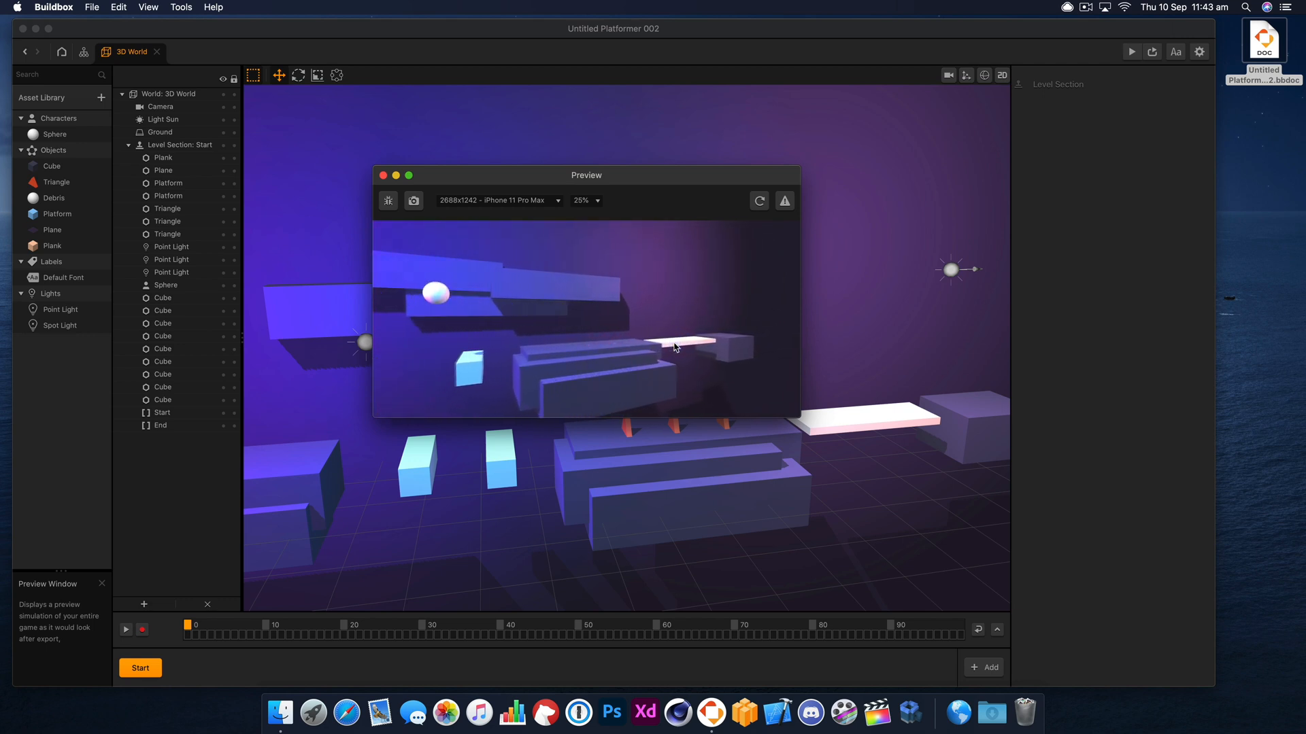
{"action": "left_click", "coordinate": [672, 346]}
{"action": "left_click", "coordinate": [671, 349]}
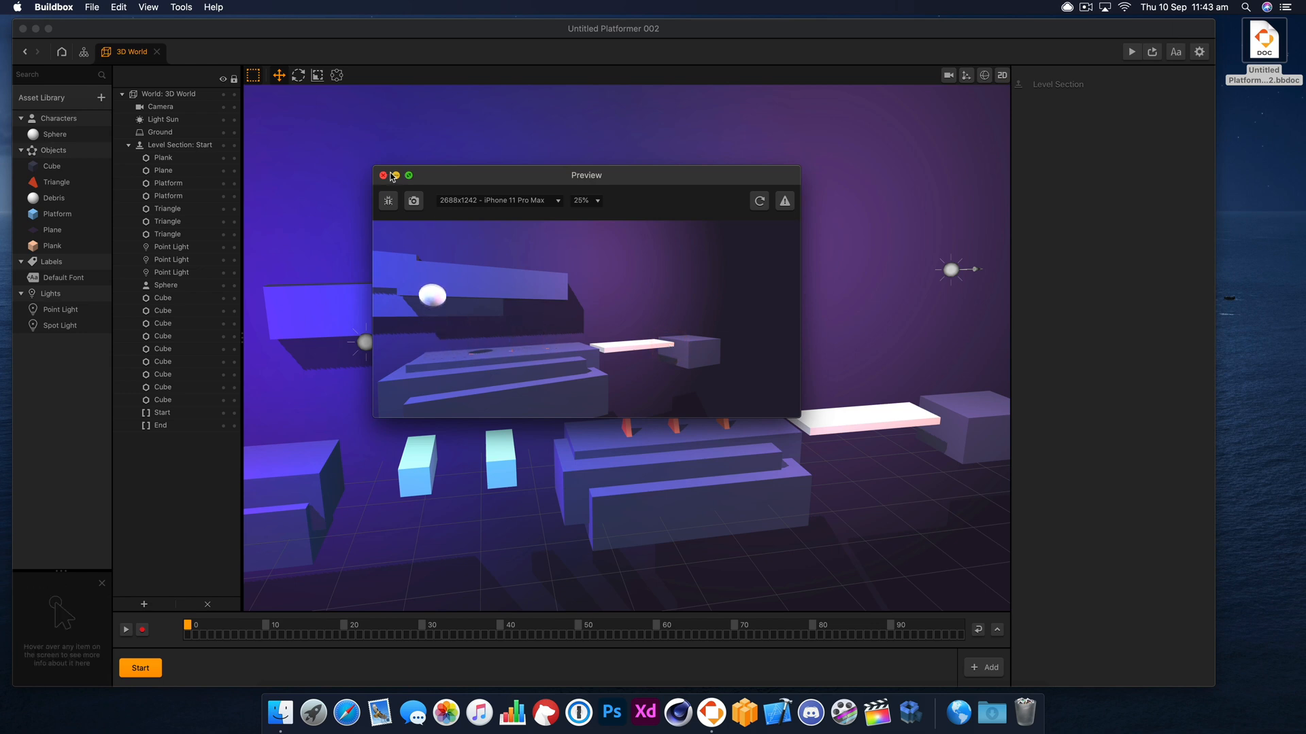
{"action": "left_click", "coordinate": [382, 176]}
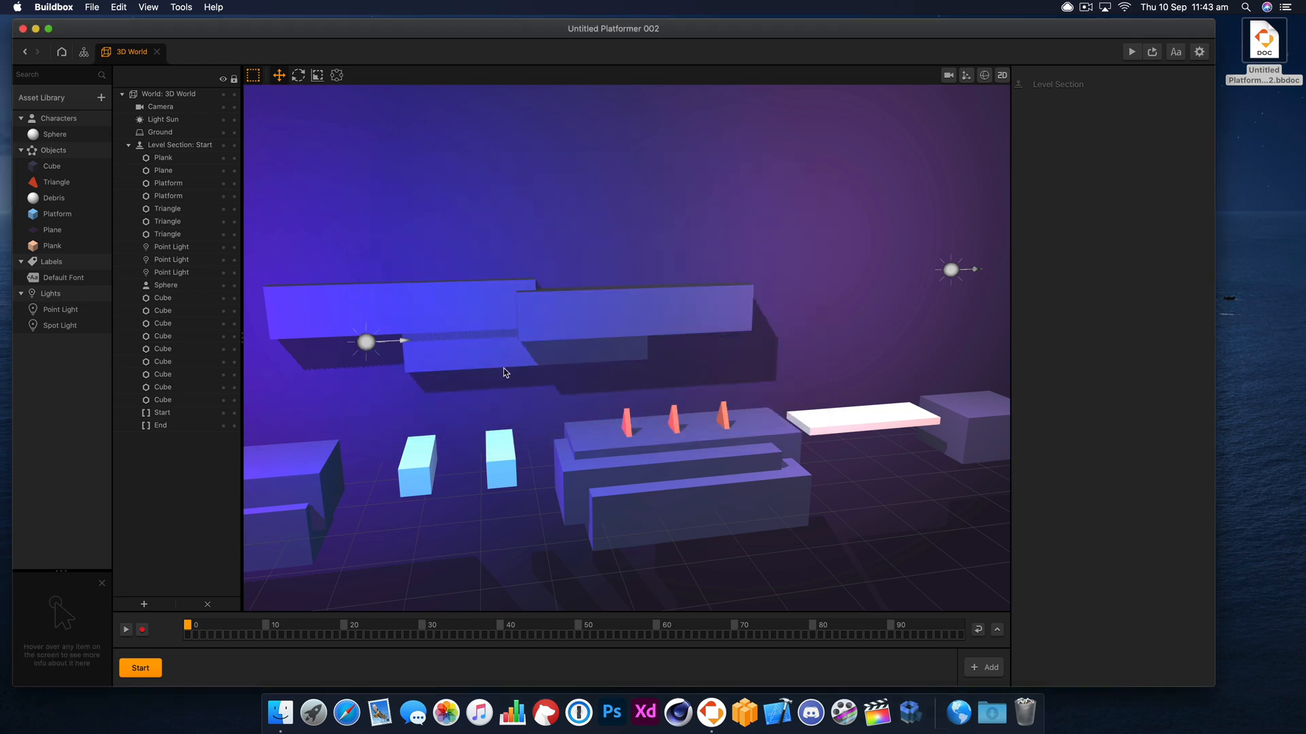
Step: Delete the cube in front of the starting block and the three long cubes on the back wall
{"action": "left_click", "coordinate": [478, 410]}
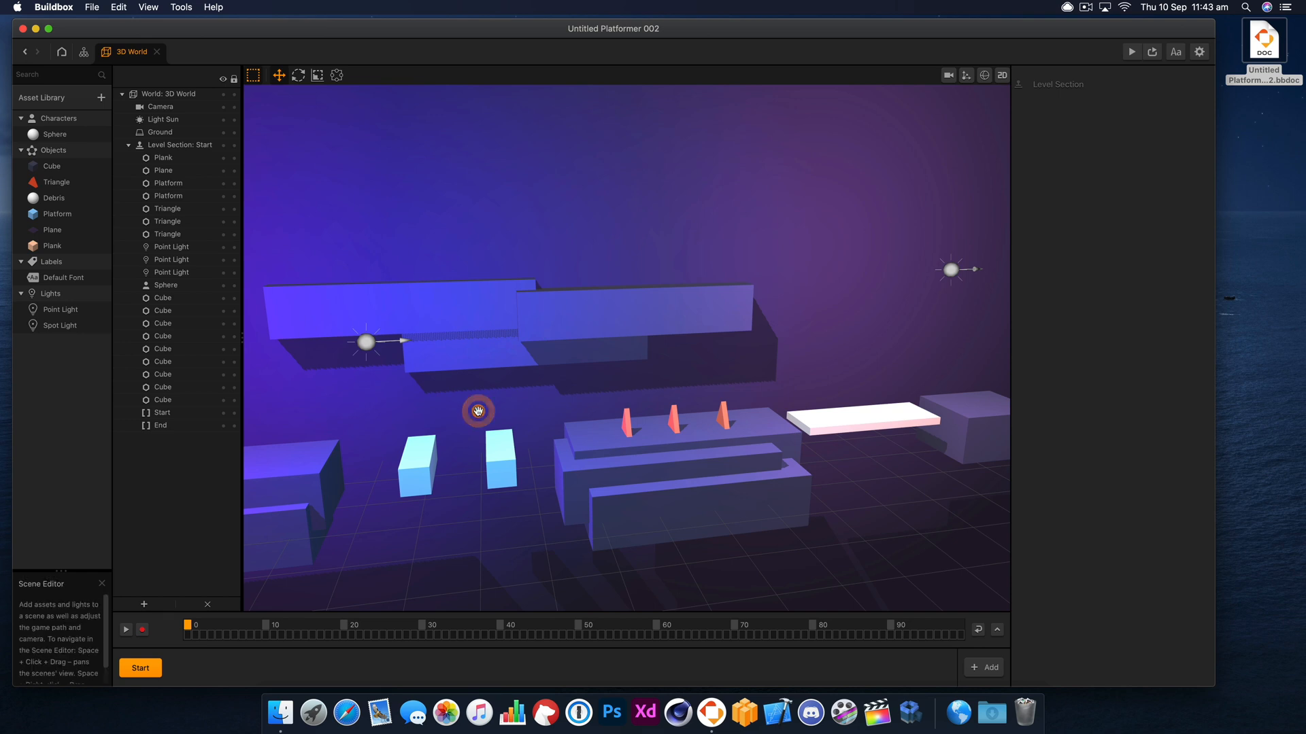
{"action": "left_click_drag", "start_coordinate": [471, 416], "coordinate": [651, 367]}
{"action": "left_click", "coordinate": [368, 461]}
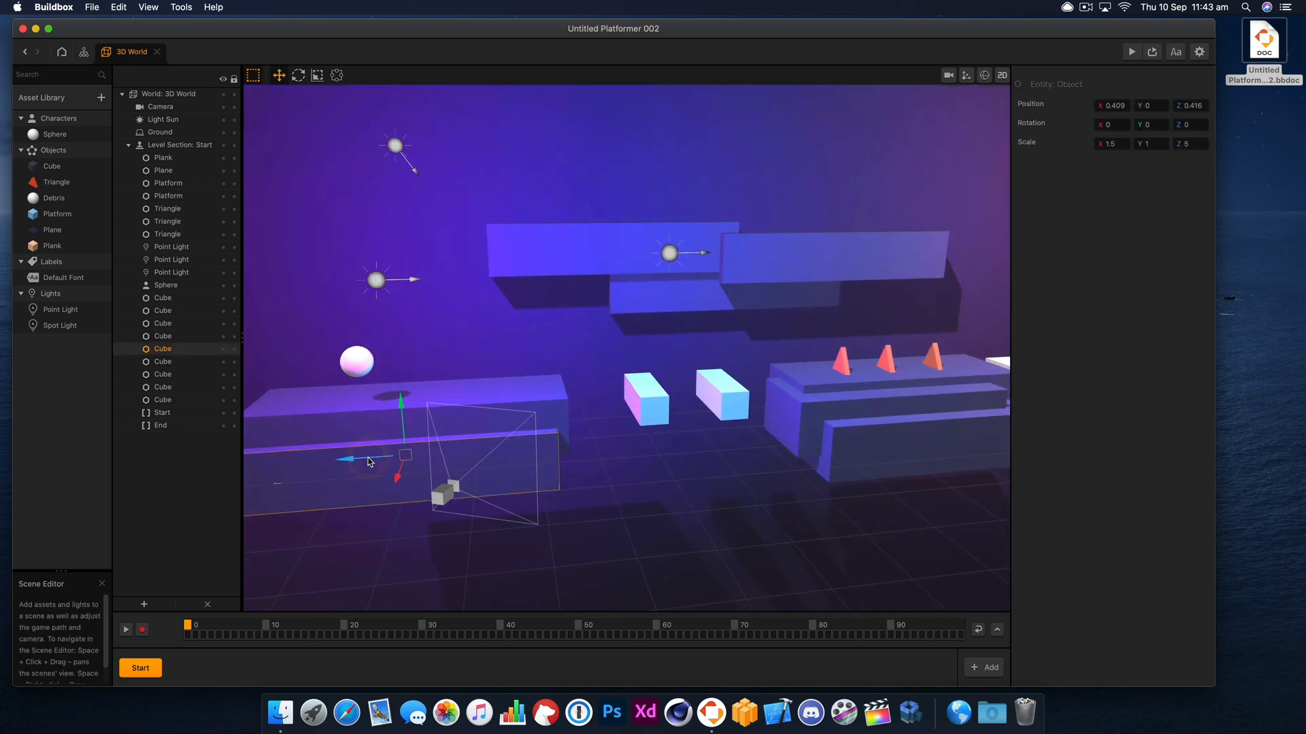
{"action": "key", "text": "BackSpace"}
{"action": "left_click", "coordinate": [634, 274]}
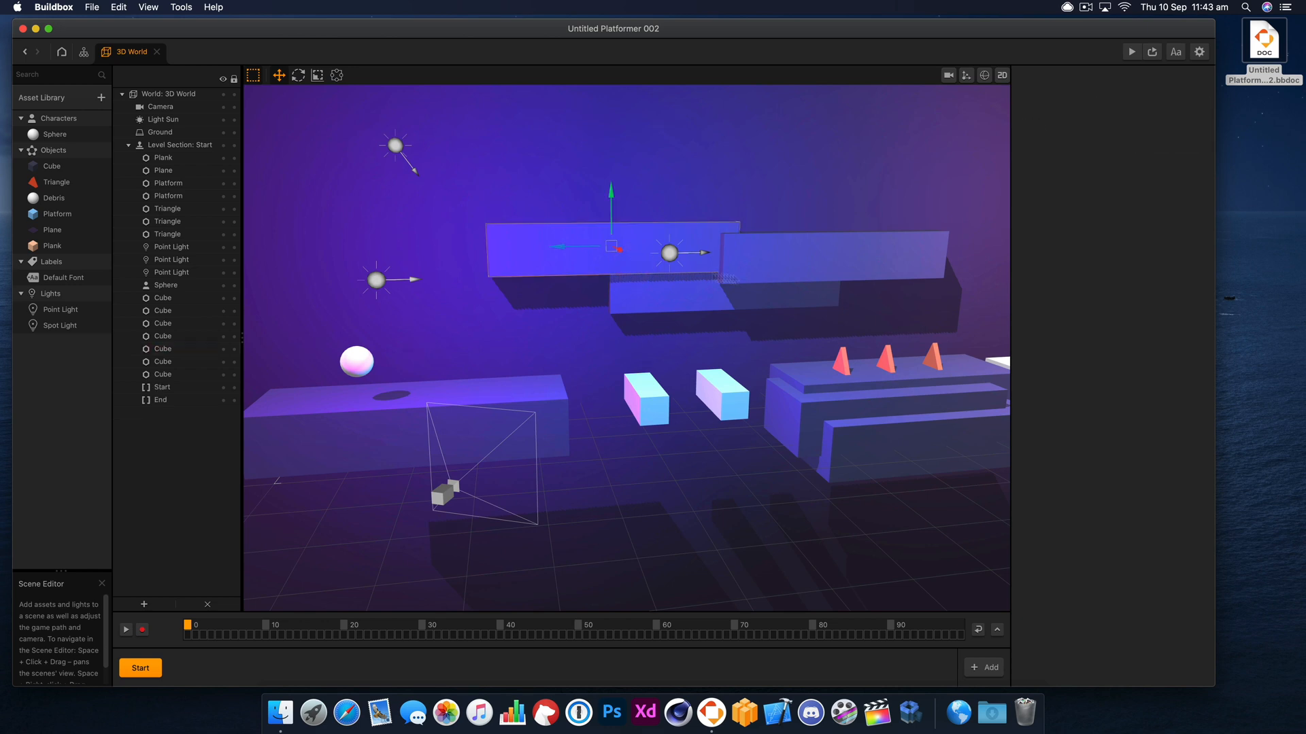
{"action": "key", "text": "BackSpace"}
{"action": "left_click", "coordinate": [782, 278]}
{"action": "key", "text": "BackSpace"}
{"action": "left_click", "coordinate": [706, 304]}
{"action": "key", "text": "BackSpace"}
Step: Try to delete the Light Sun from the scene
{"action": "left_click", "coordinate": [373, 281]}
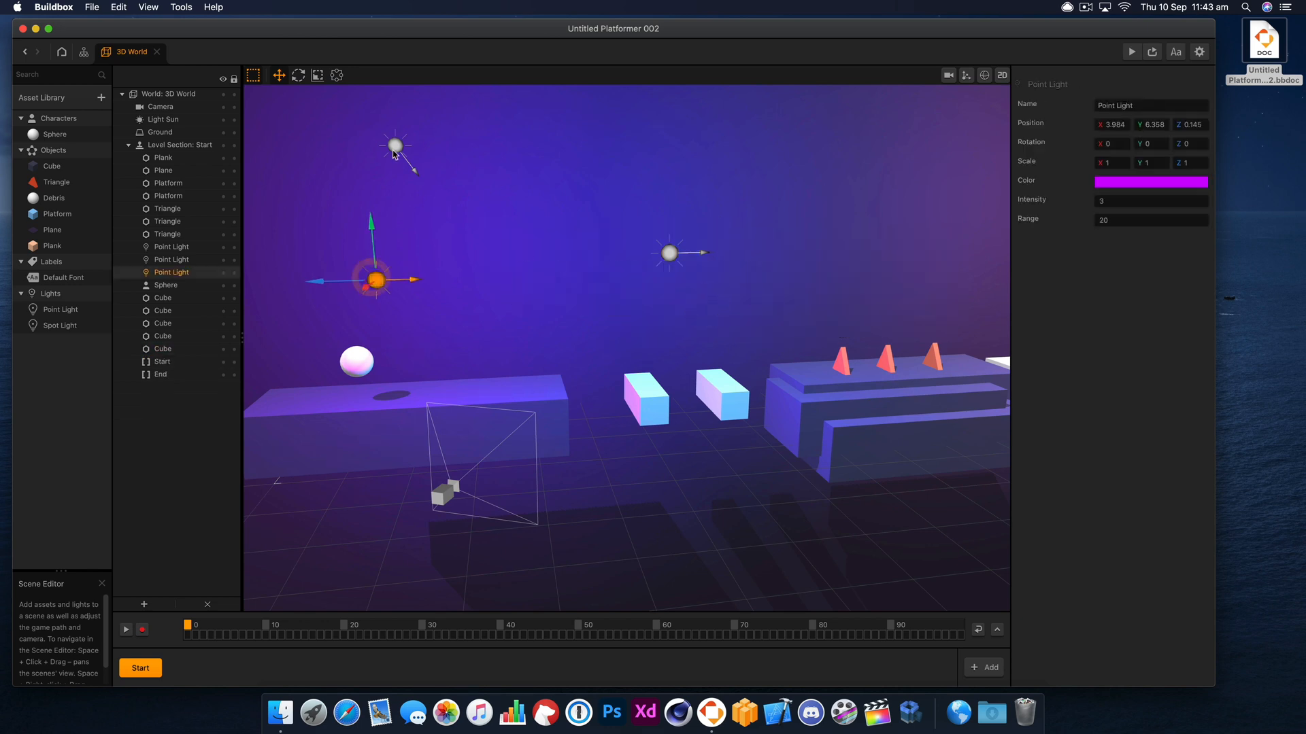
{"action": "left_click", "coordinate": [395, 146]}
{"action": "key", "text": "BackSpace"}
{"action": "left_click", "coordinate": [620, 367]}
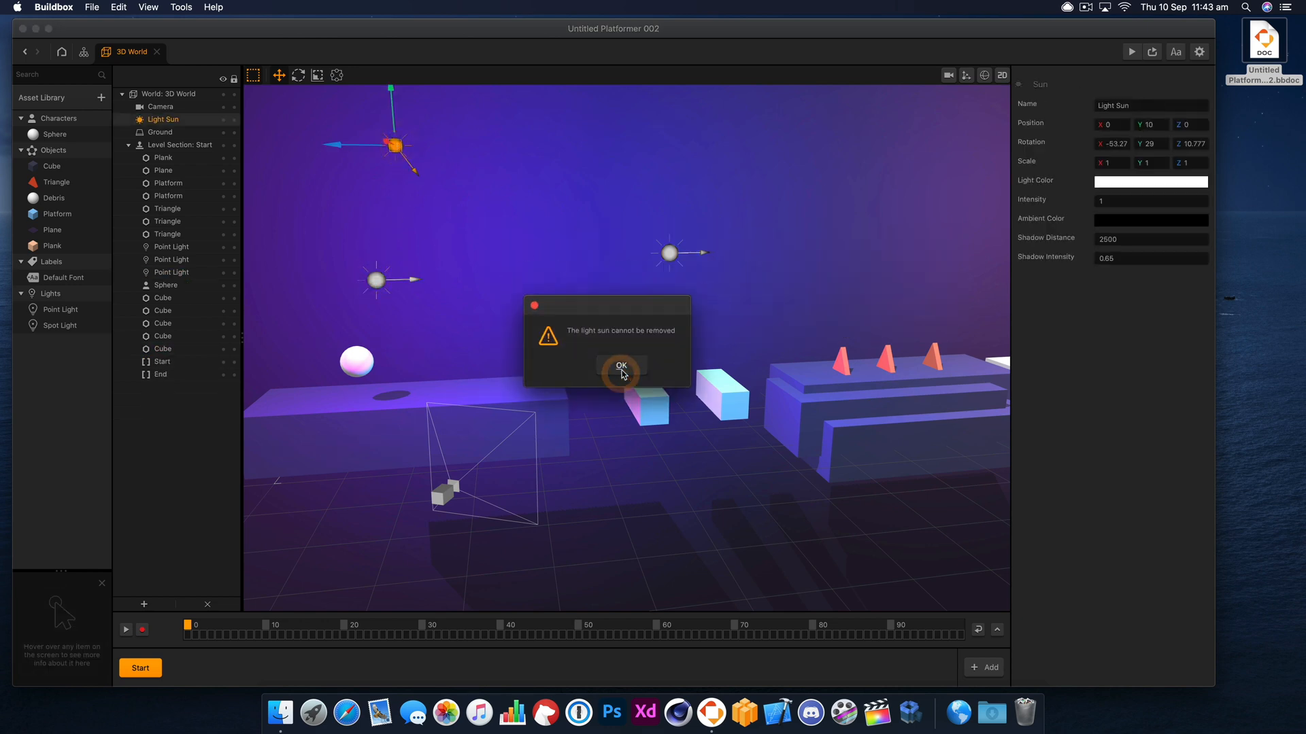
Step: Delete the point light above the small platforms and shift the purple point light along Z toward them
{"action": "left_click", "coordinate": [668, 258]}
{"action": "key", "text": "BackSpace"}
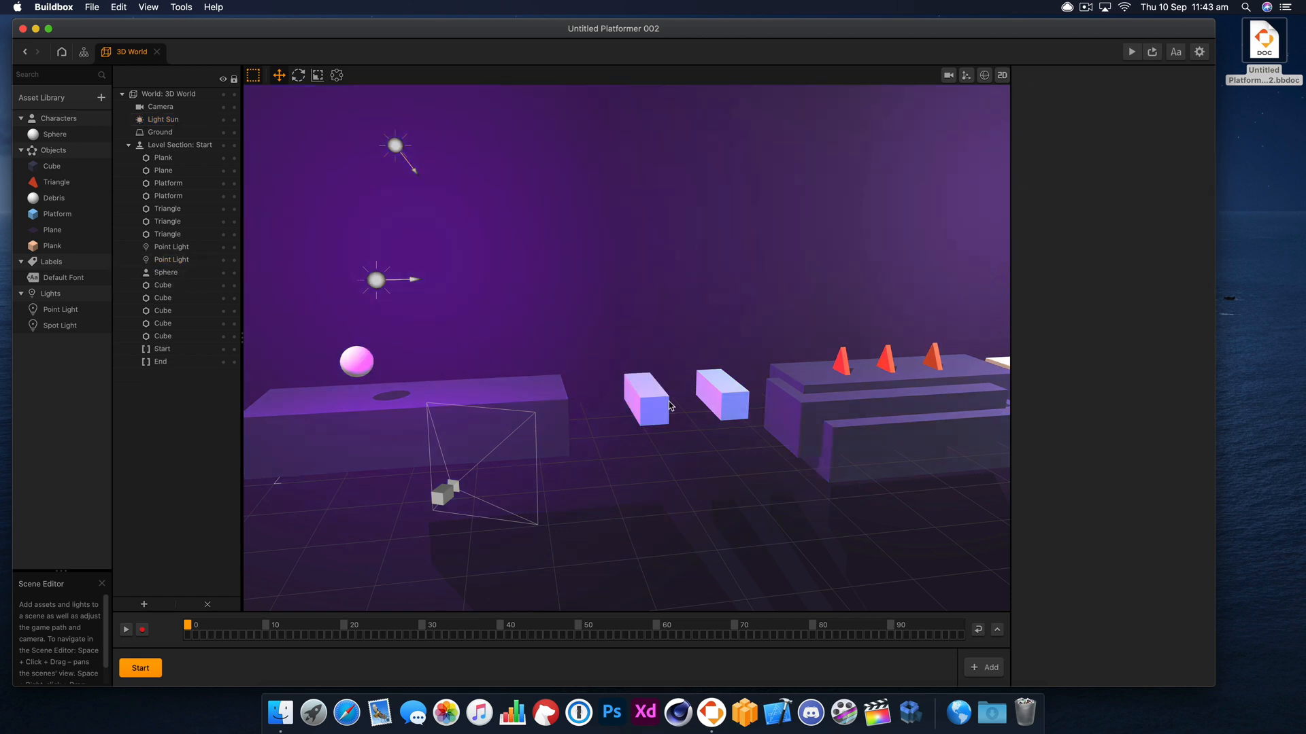
{"action": "left_click", "coordinate": [378, 280]}
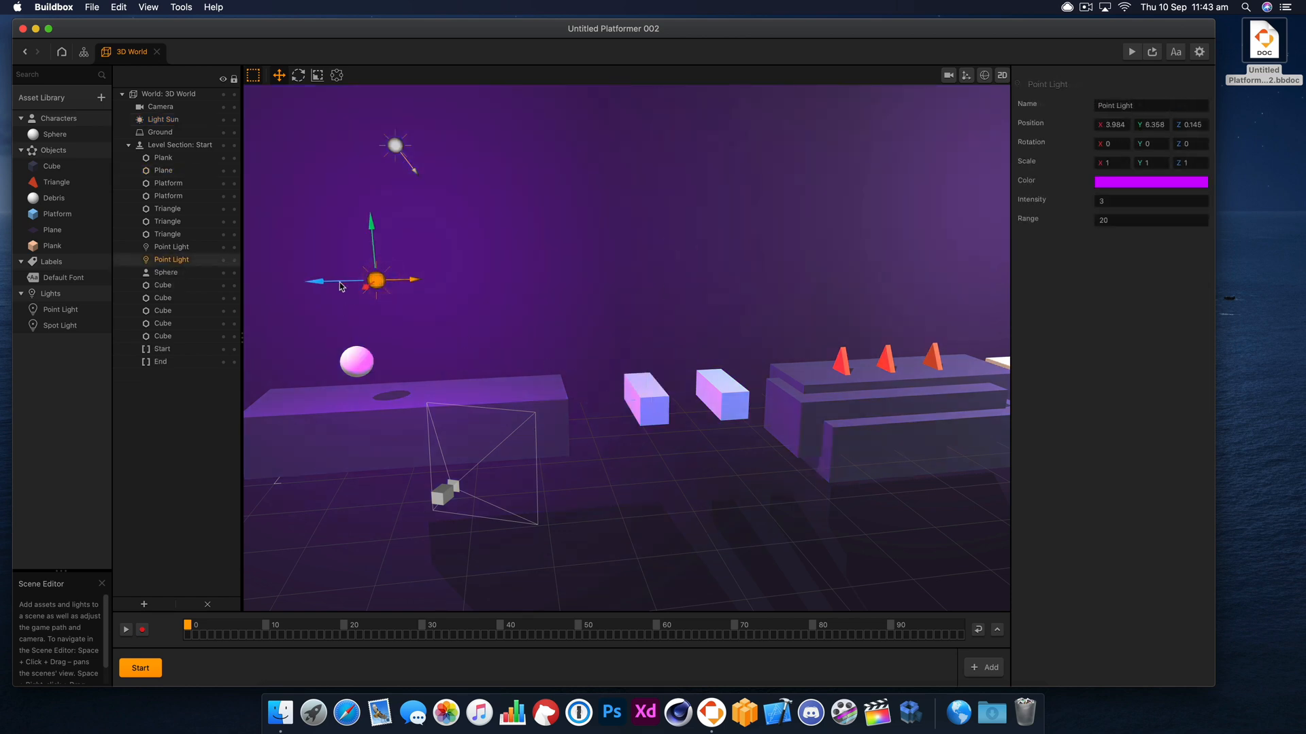
{"action": "left_click_drag", "start_coordinate": [340, 286], "coordinate": [524, 280]}
Step: Bring the two small platforms closer to each other, then shift both along Z toward the block with the spikes
{"action": "left_click", "coordinate": [643, 394]}
{"action": "left_click", "coordinate": [497, 400]}
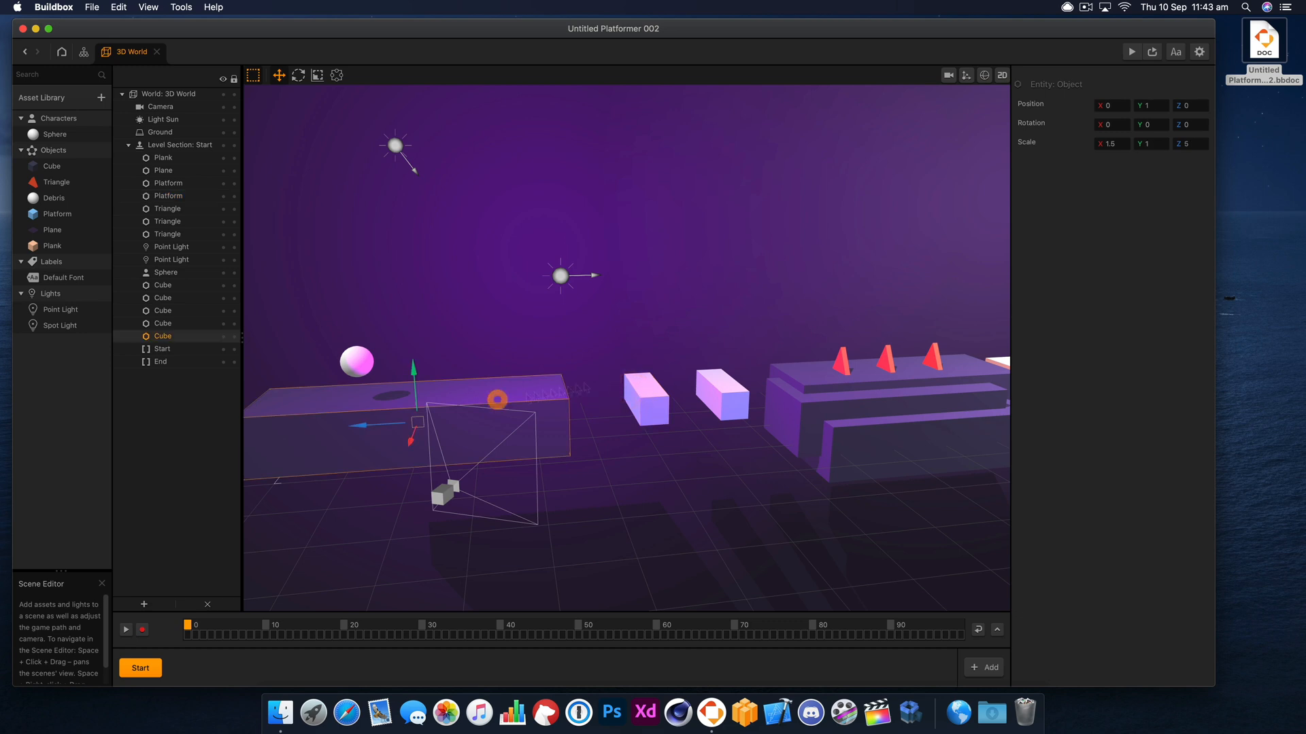
{"action": "right_click_drag", "start_coordinate": [676, 384], "coordinate": [665, 423]}
{"action": "left_click", "coordinate": [616, 474]}
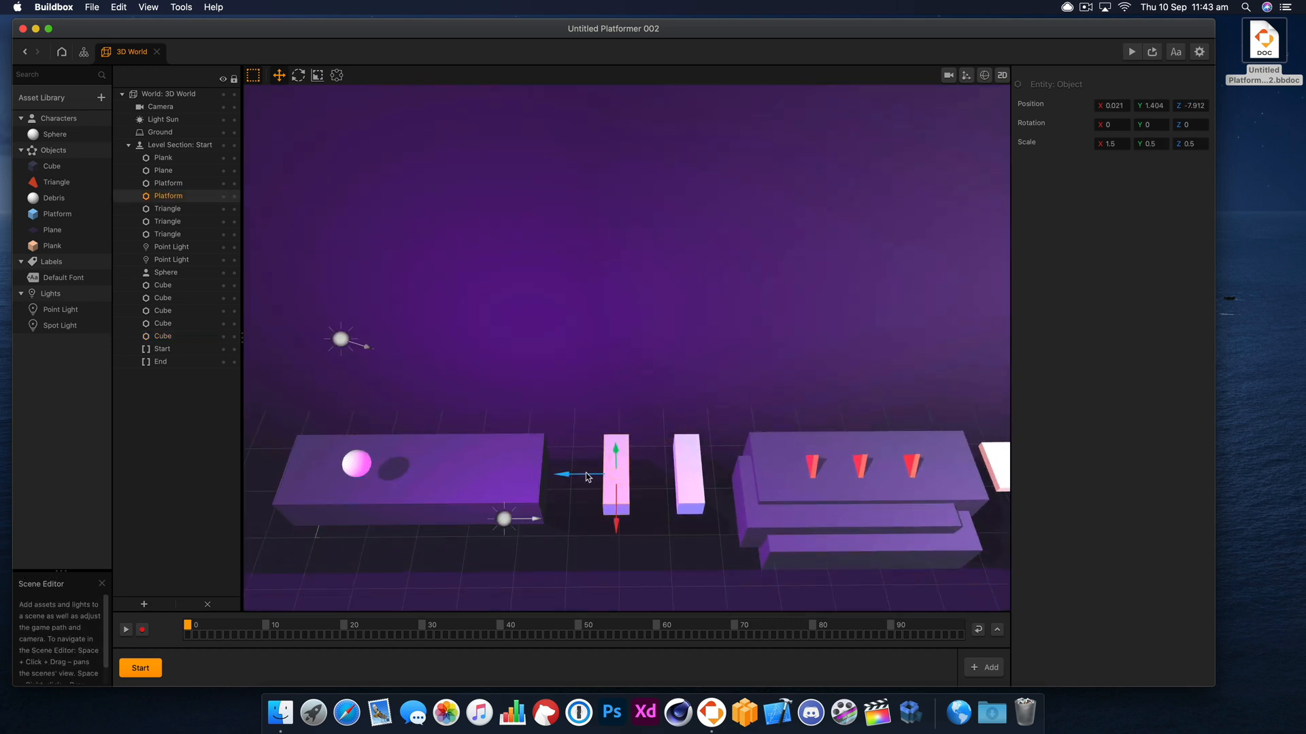
{"action": "left_click_drag", "start_coordinate": [588, 478], "coordinate": [552, 481]}
{"action": "left_click", "coordinate": [689, 474]}
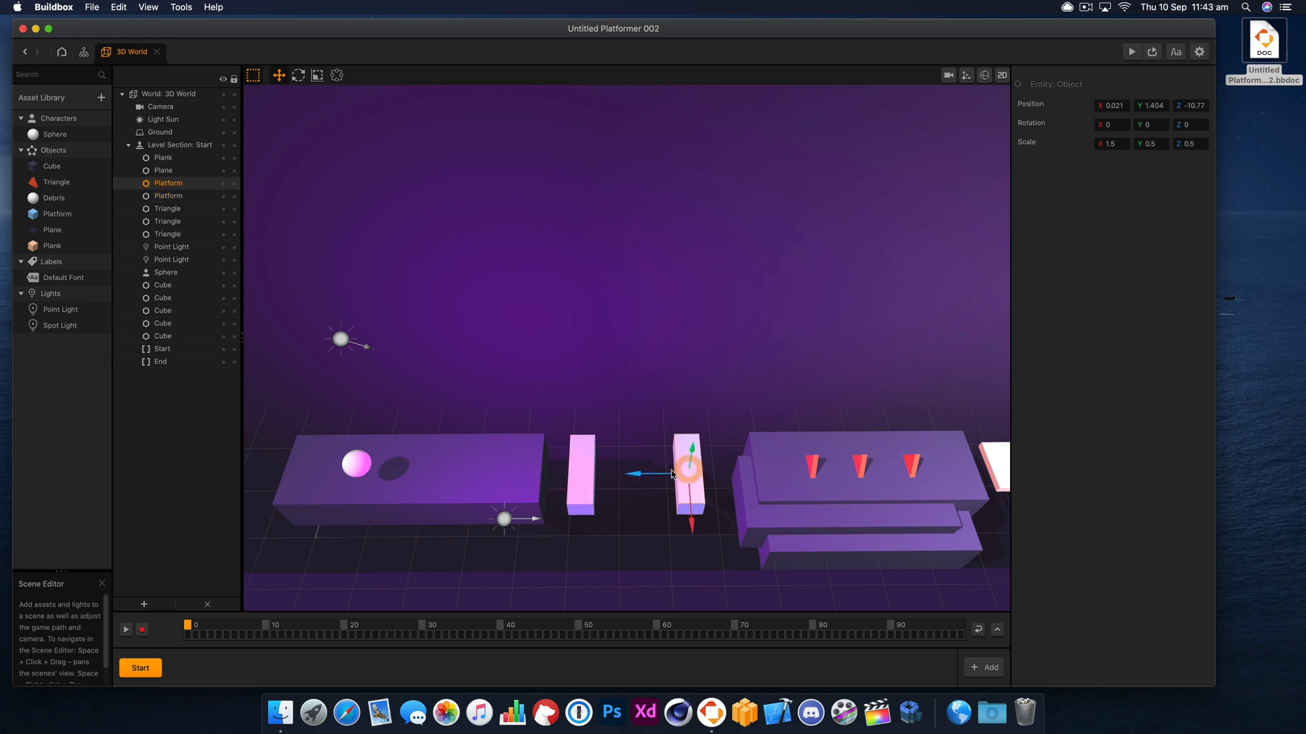
{"action": "left_click_drag", "start_coordinate": [668, 476], "coordinate": [614, 482]}
{"action": "right_click_drag", "start_coordinate": [602, 466], "coordinate": [466, 355]}
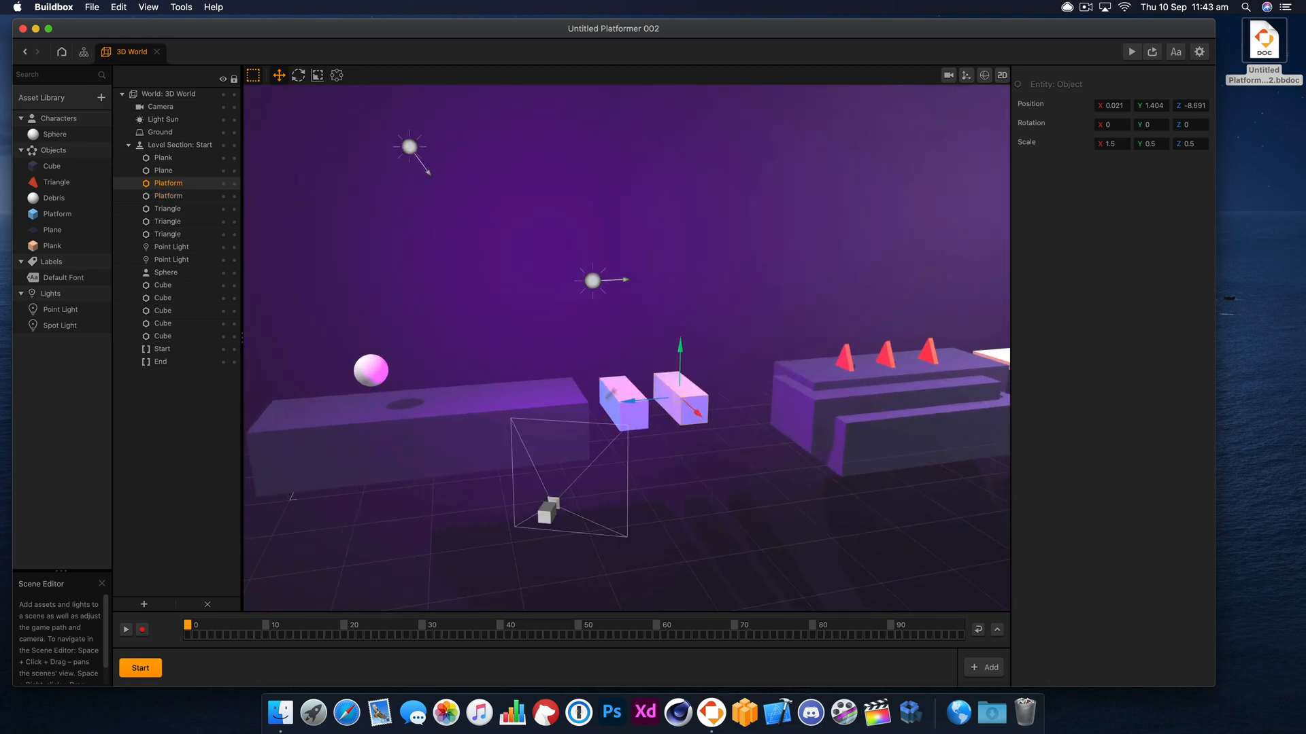
{"action": "left_click", "coordinate": [621, 397], "text": "shift"}
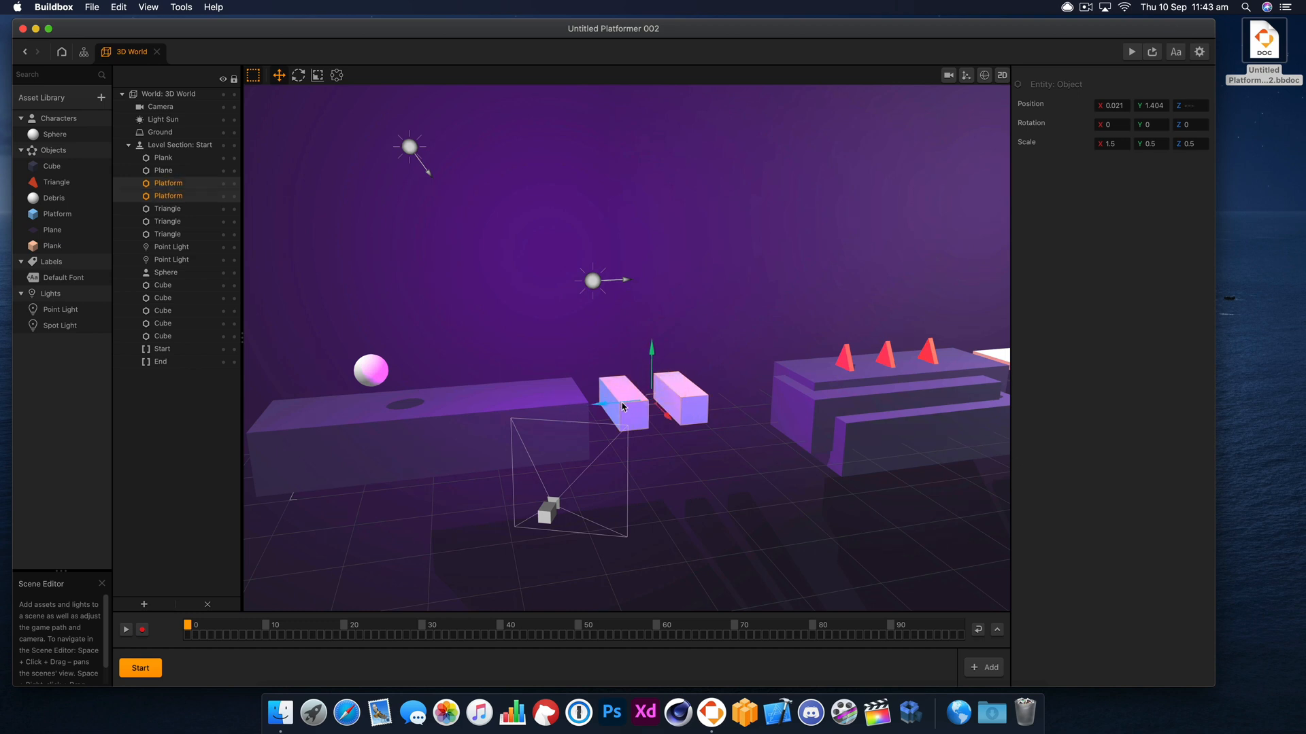
{"action": "left_click_drag", "start_coordinate": [622, 407], "coordinate": [673, 408]}
Step: Stretch the starting block to a Z scale of about 8.36 and reposition it to about Z 0.86
{"action": "left_click", "coordinate": [504, 400]}
{"action": "left_click", "coordinate": [315, 77]}
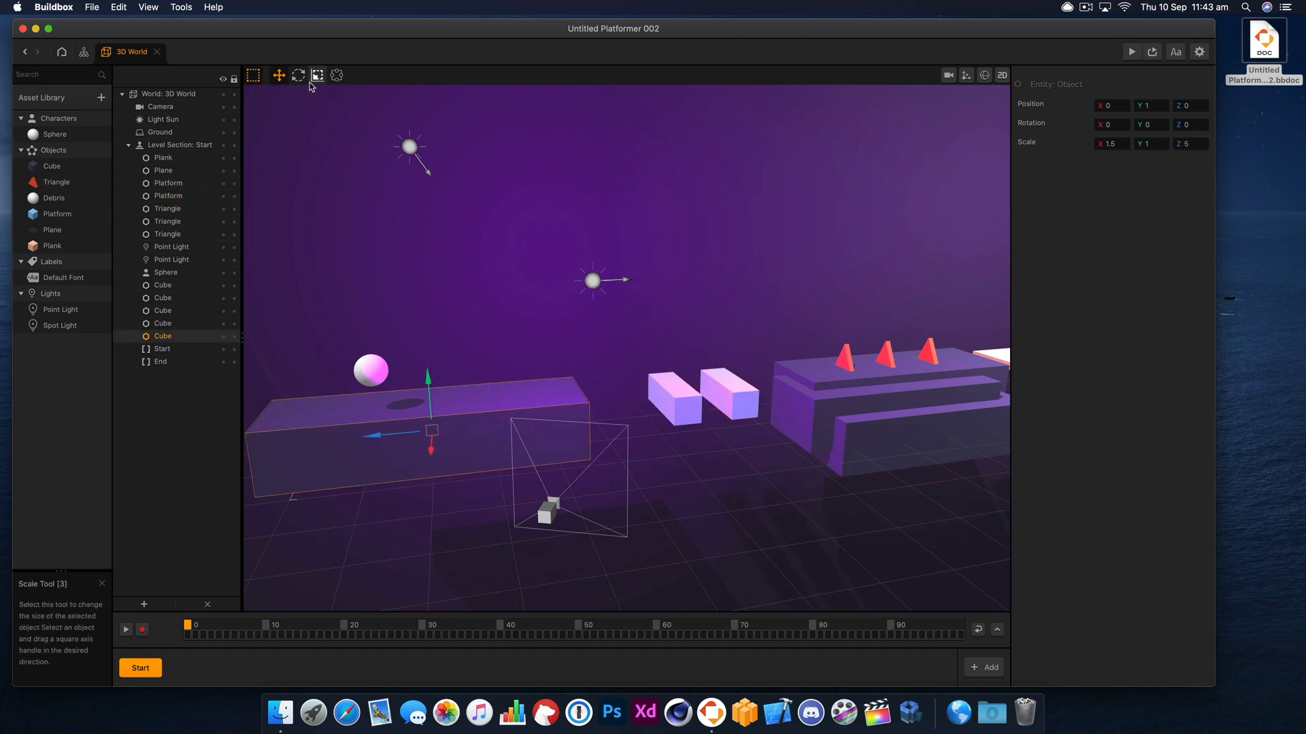
{"action": "left_click", "coordinate": [313, 78]}
{"action": "left_click_drag", "start_coordinate": [377, 439], "coordinate": [342, 445]}
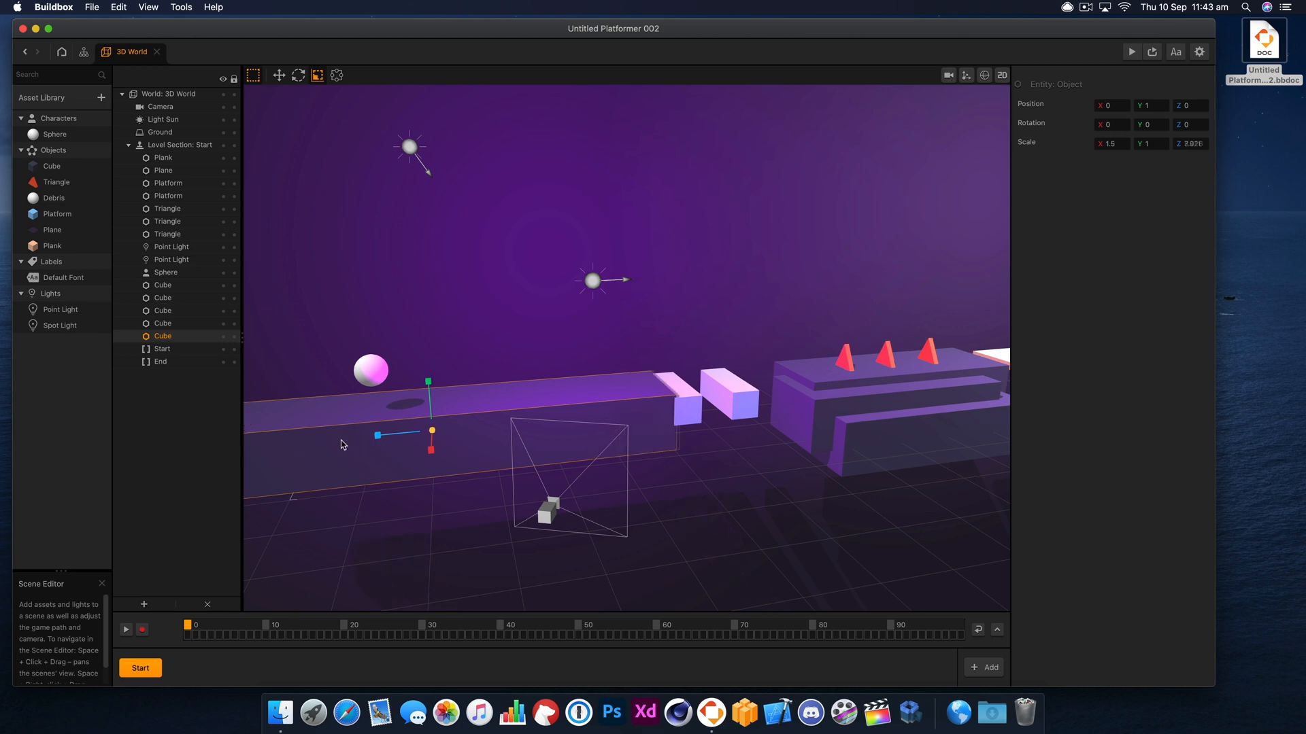
{"action": "left_click", "coordinate": [279, 76]}
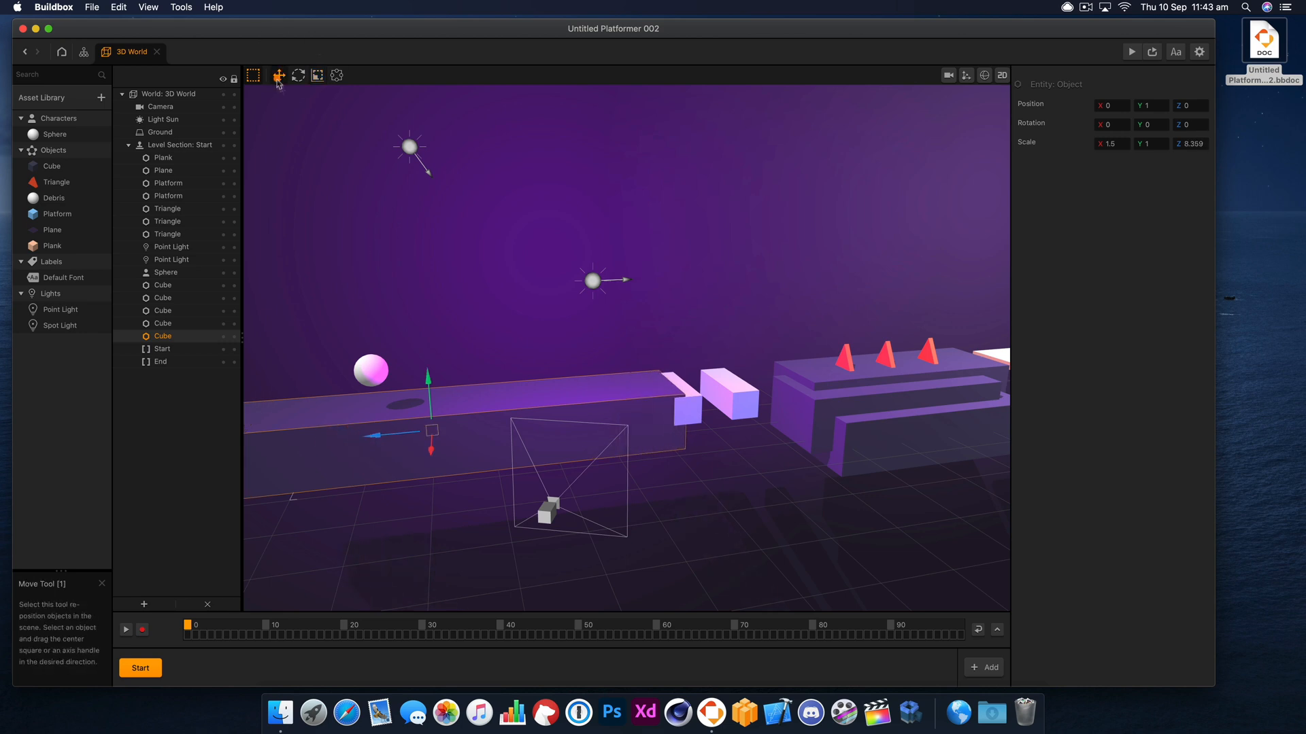
{"action": "left_click_drag", "start_coordinate": [398, 435], "coordinate": [369, 439]}
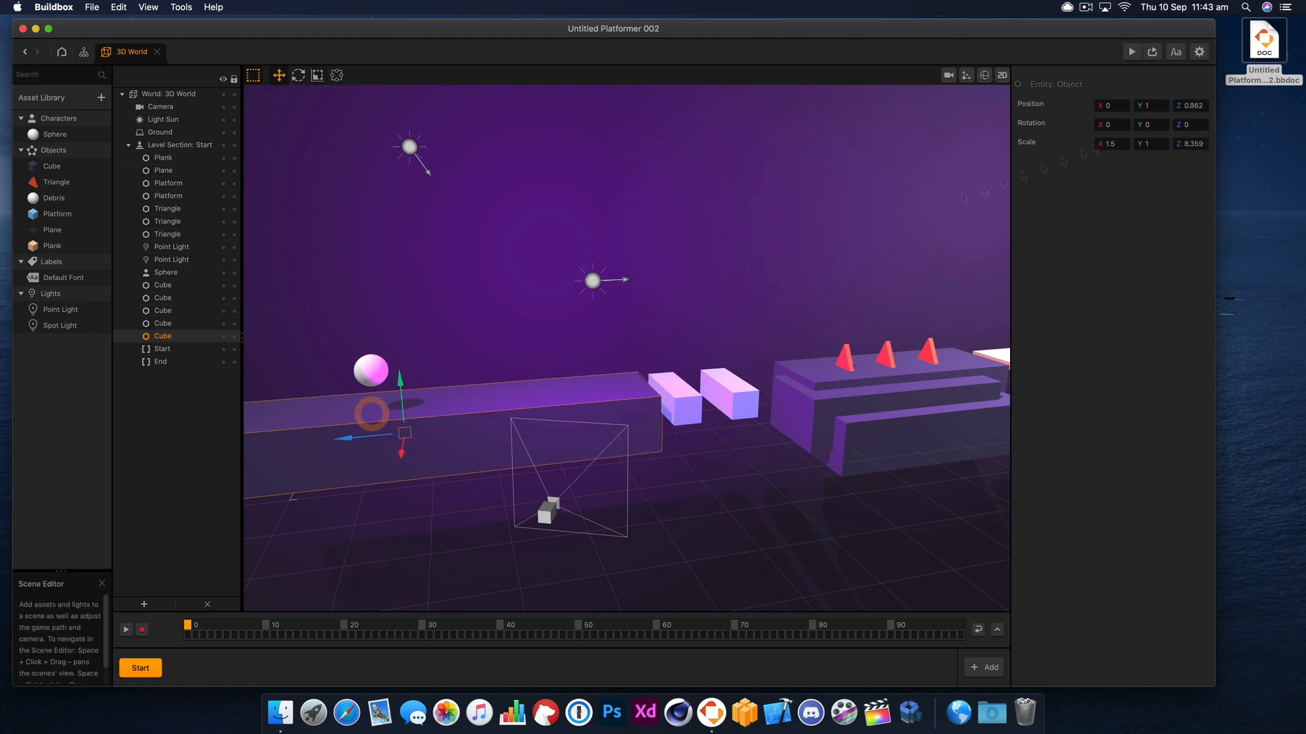
Step: Preview the edited level, jump the sphere across the platforms toward the spikes, and close the preview
{"action": "left_click", "coordinate": [1131, 52]}
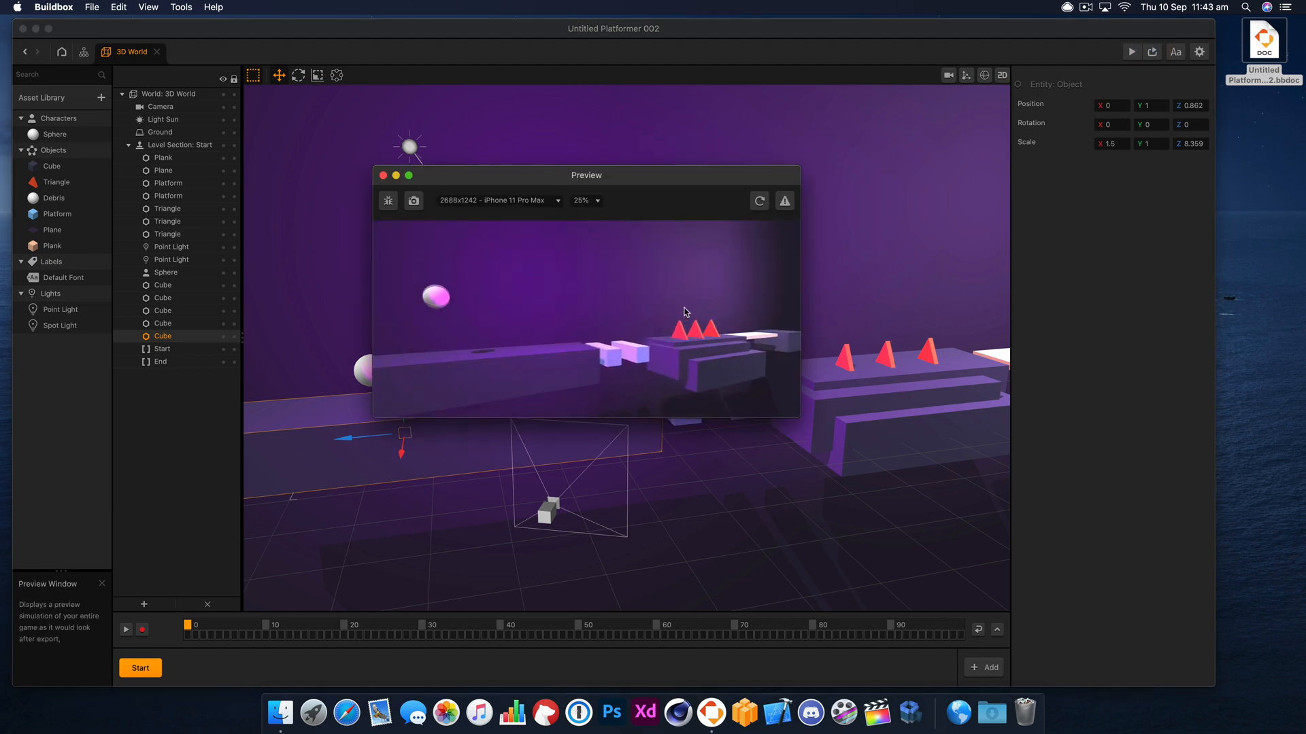
{"action": "left_click", "coordinate": [686, 313]}
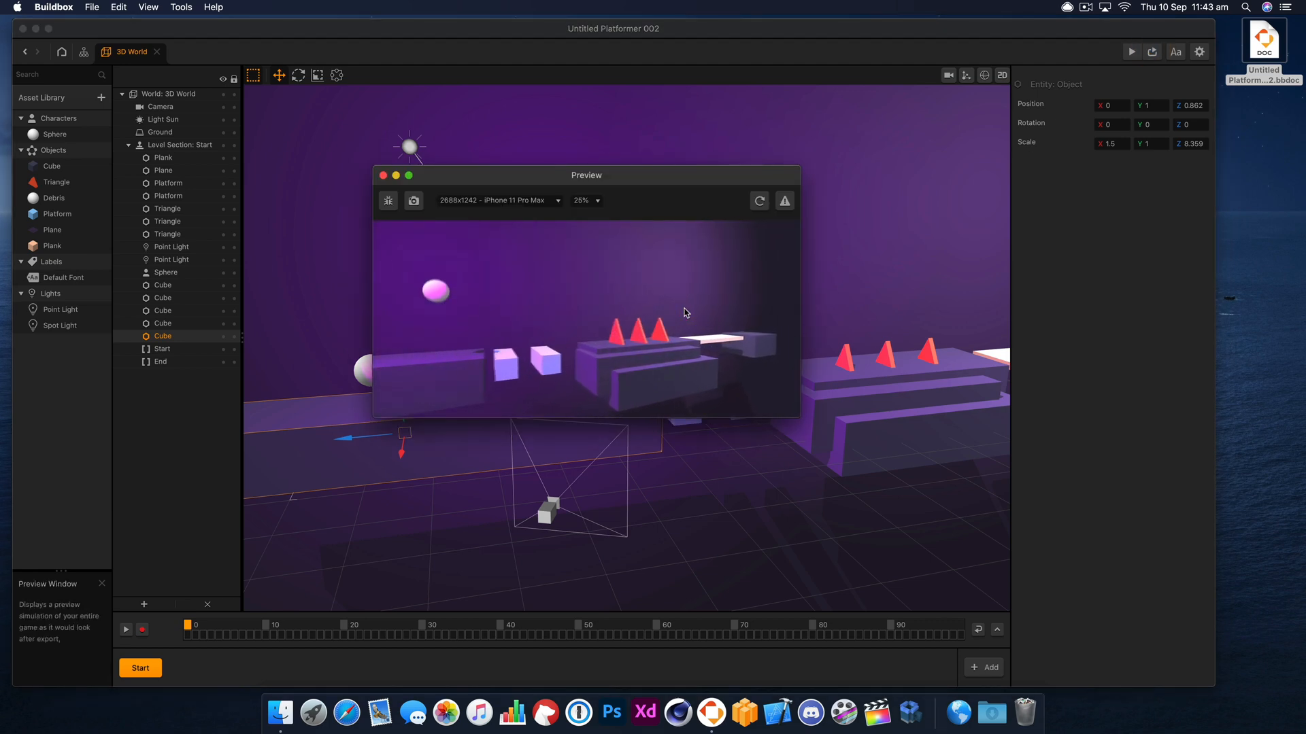
{"action": "left_click", "coordinate": [685, 311]}
{"action": "left_click", "coordinate": [378, 333]}
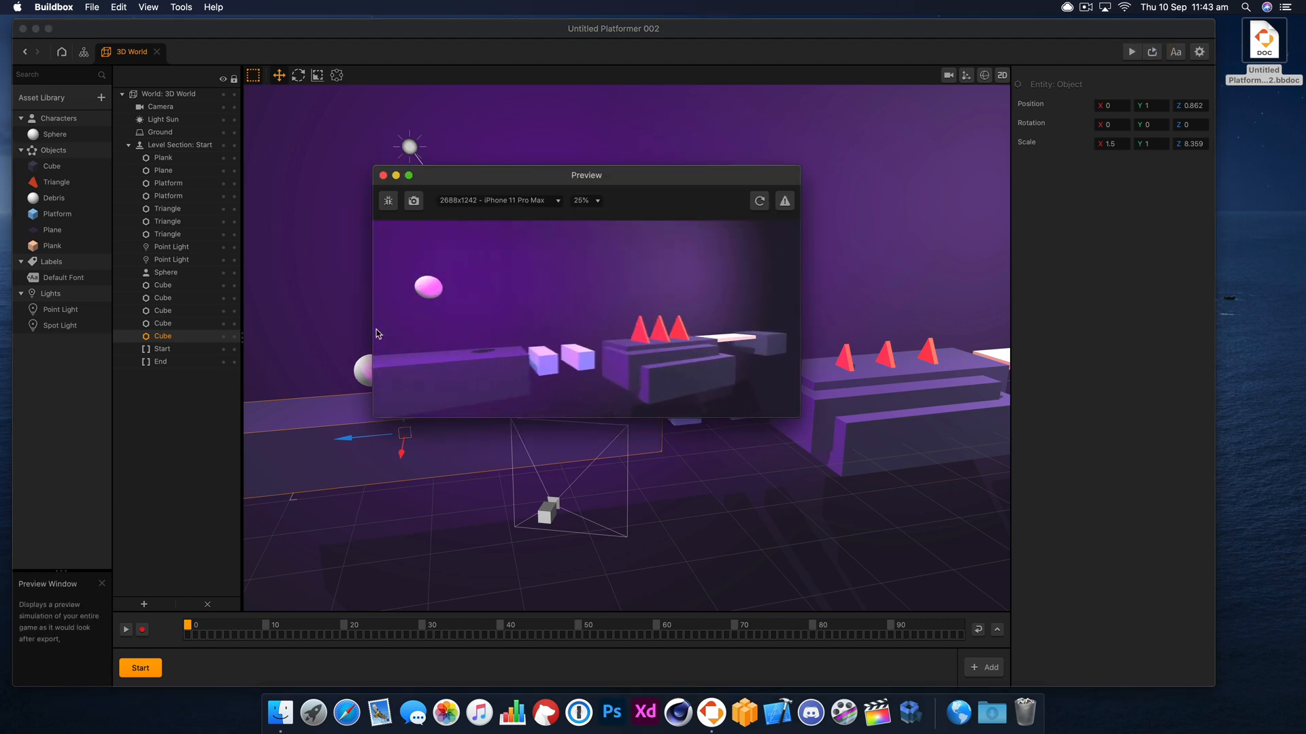
{"action": "left_click", "coordinate": [580, 311]}
{"action": "left_click", "coordinate": [625, 316]}
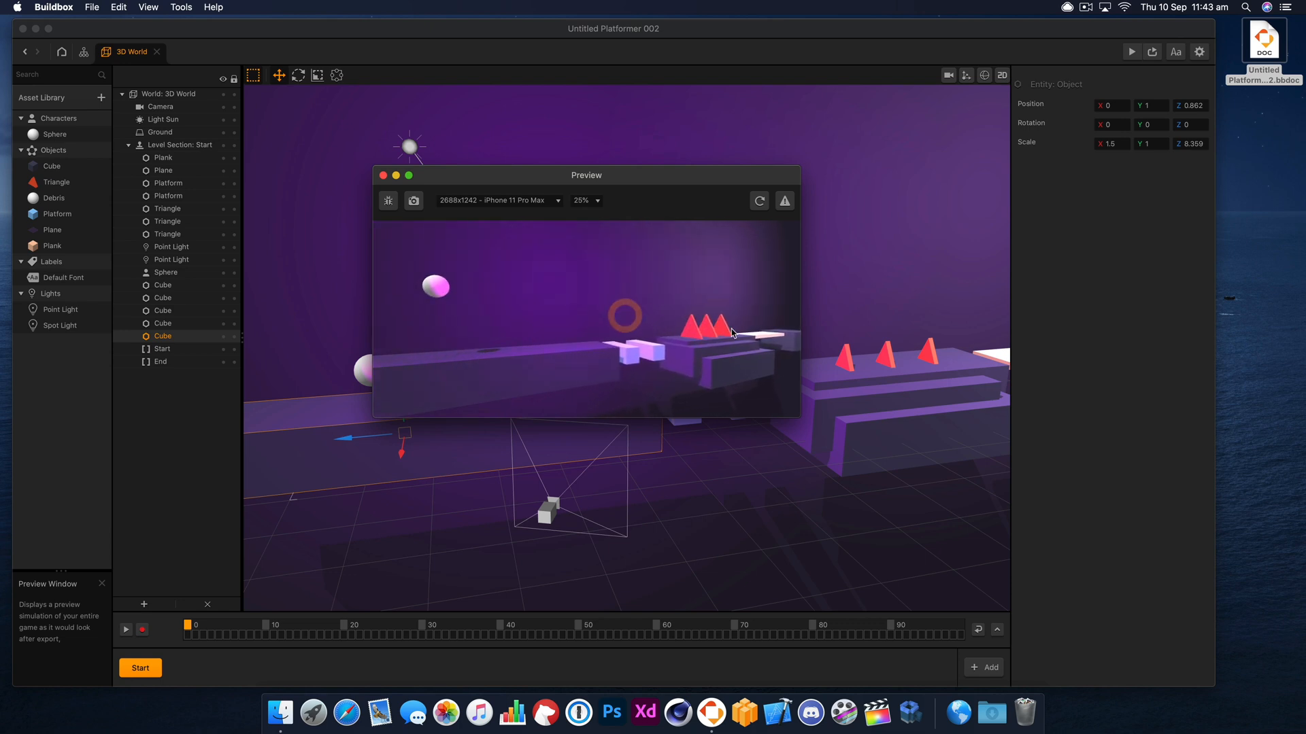
{"action": "left_click", "coordinate": [721, 333]}
{"action": "left_click", "coordinate": [708, 334]}
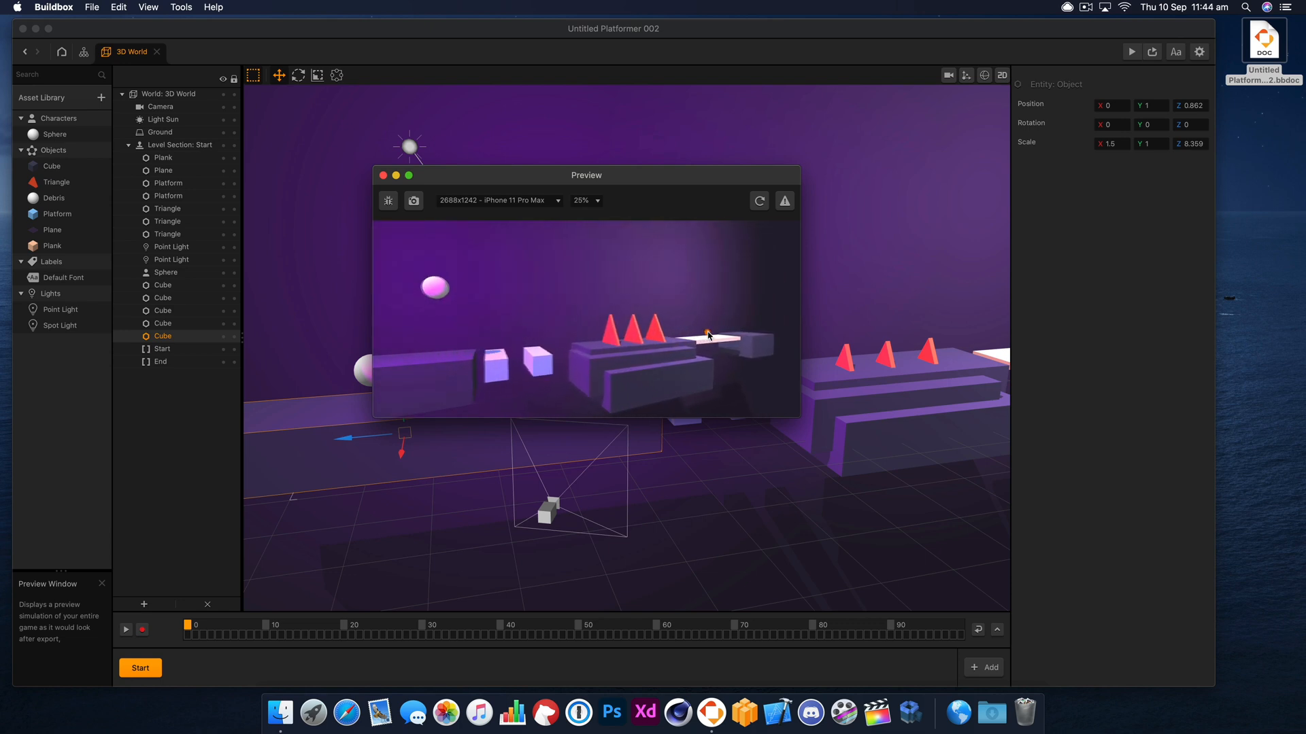
{"action": "left_click", "coordinate": [707, 334]}
{"action": "left_click", "coordinate": [708, 334]}
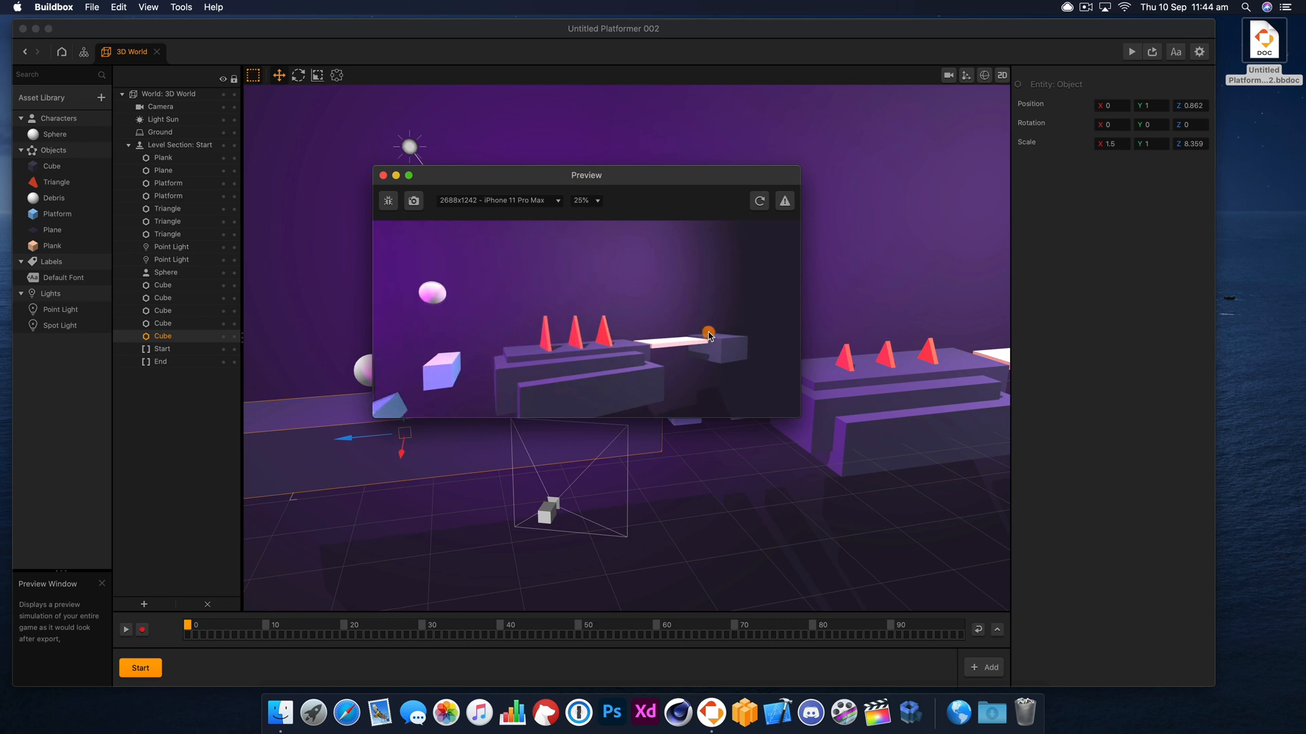
{"action": "left_click", "coordinate": [708, 333]}
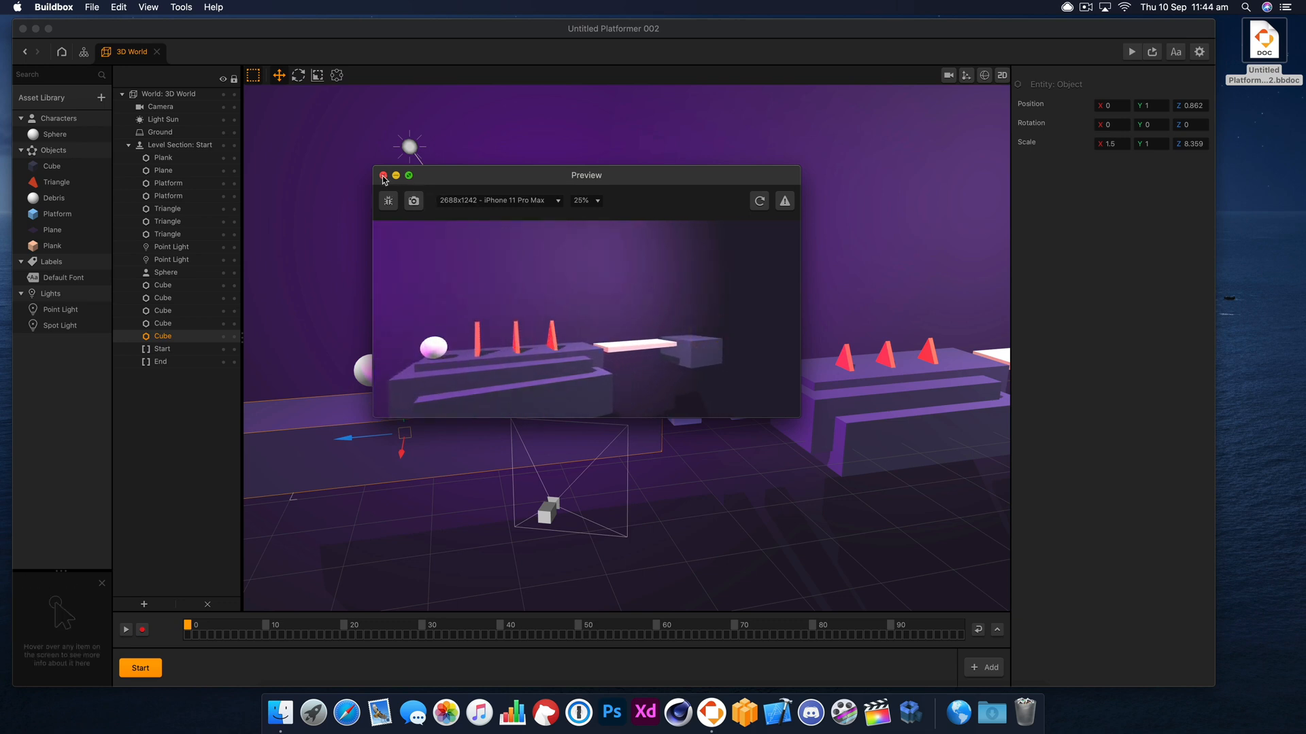
{"action": "left_click", "coordinate": [383, 176]}
Step: Set the Sphere character's friction to 0 and test its movement in the preview
{"action": "left_click", "coordinate": [54, 134]}
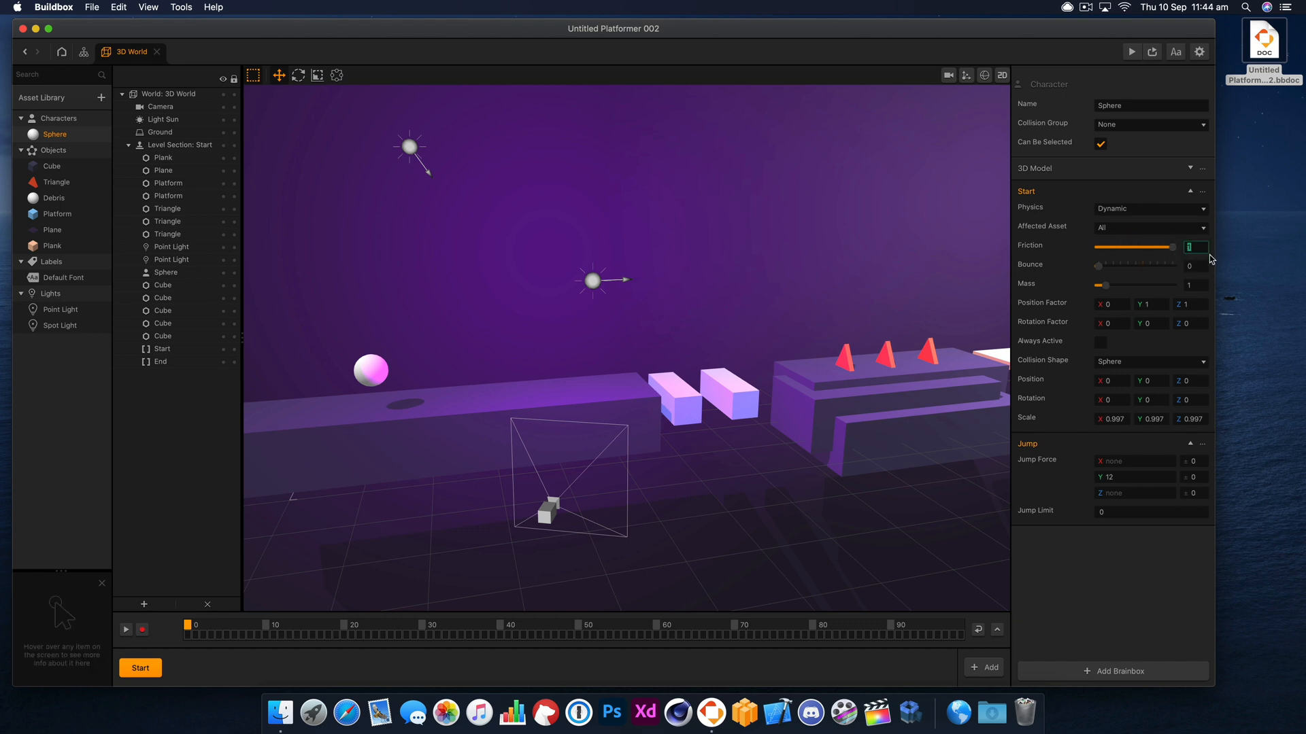
{"action": "left_click", "coordinate": [1132, 53]}
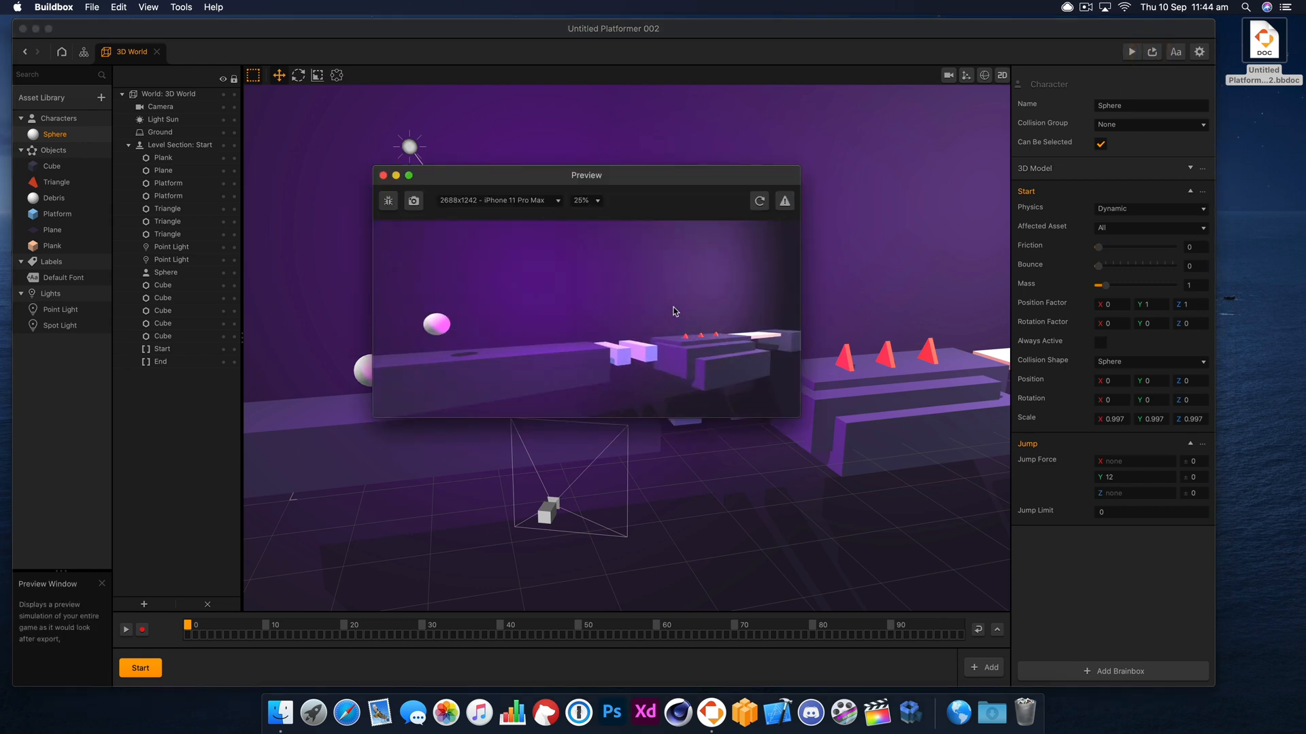
{"action": "left_click", "coordinate": [383, 175]}
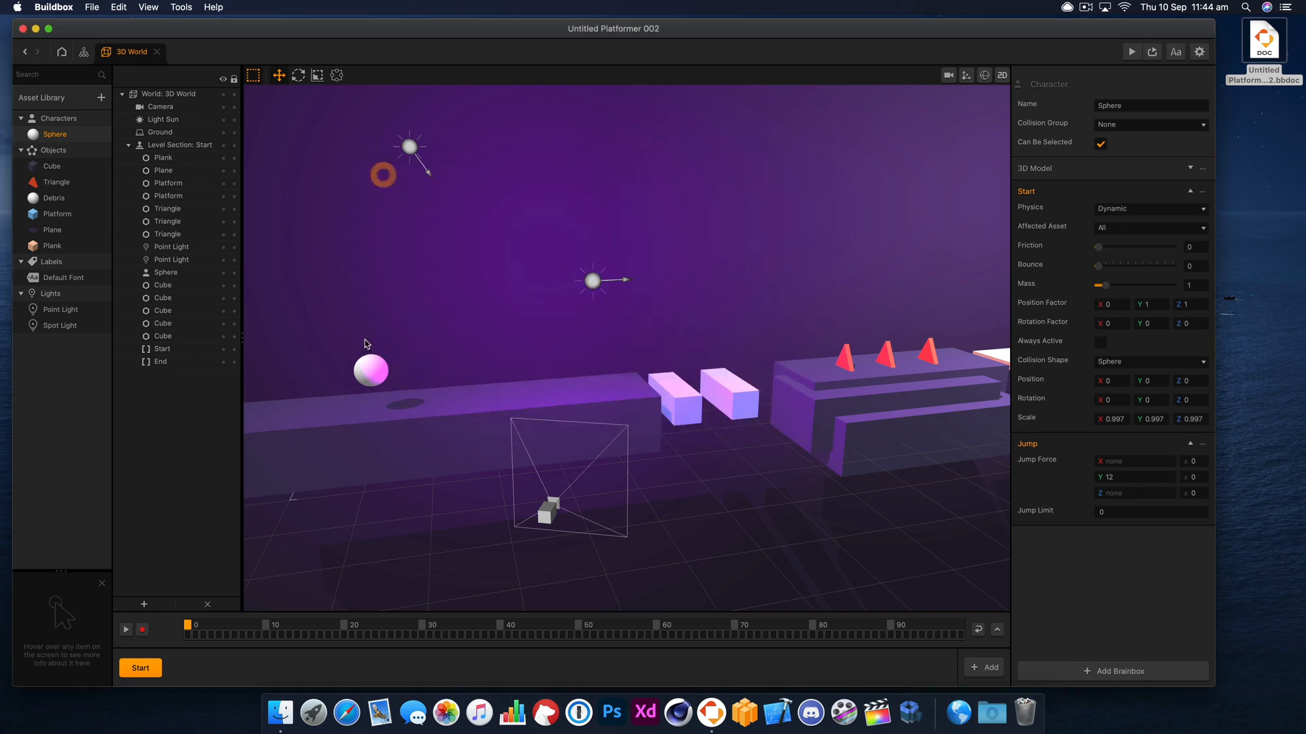
Step: Raise the sphere in the scene to about Y 4.9 and set the Sphere character's friction to 0.1 and bounce to 1
{"action": "left_click", "coordinate": [370, 368]}
{"action": "left_click_drag", "start_coordinate": [372, 339], "coordinate": [372, 290]}
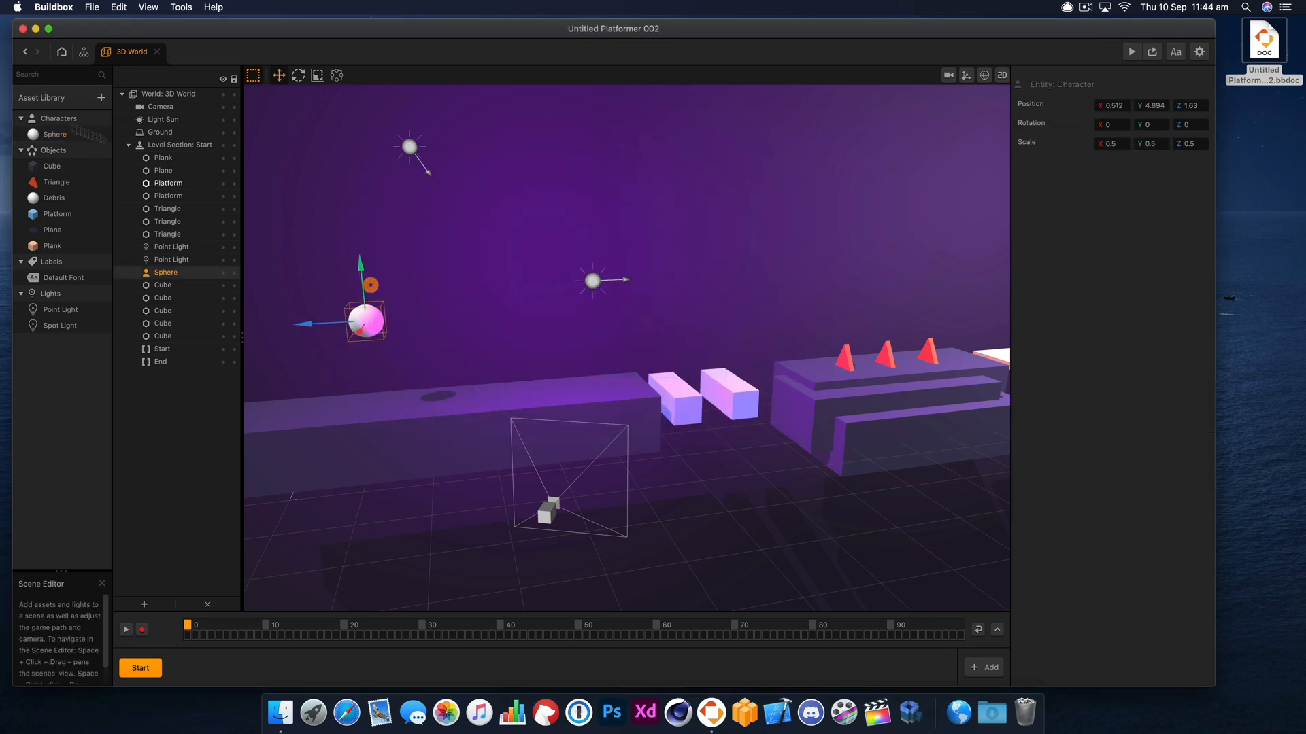
{"action": "left_click", "coordinate": [21, 150]}
{"action": "left_click", "coordinate": [55, 134]}
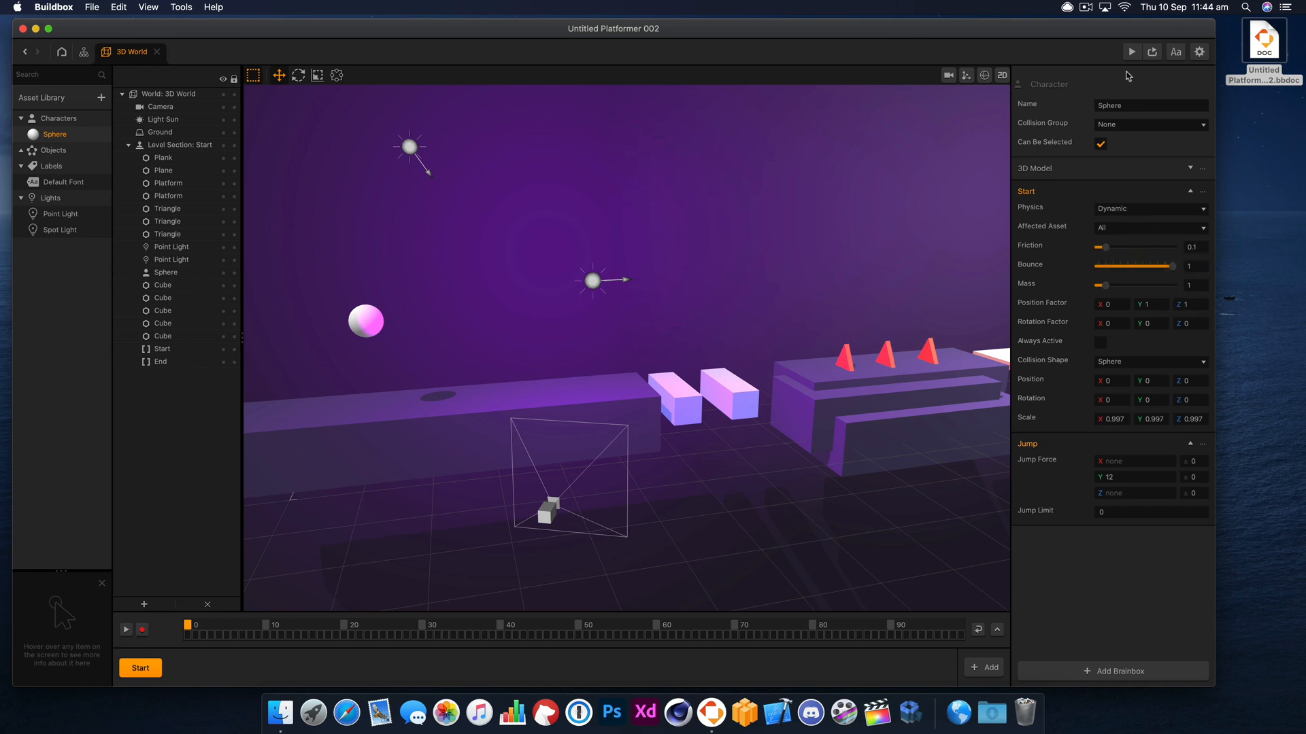
Step: Preview the scene, jump the bouncing sphere along the starting block, and move the preview window closer to the physics settings
{"action": "left_click", "coordinate": [1154, 53]}
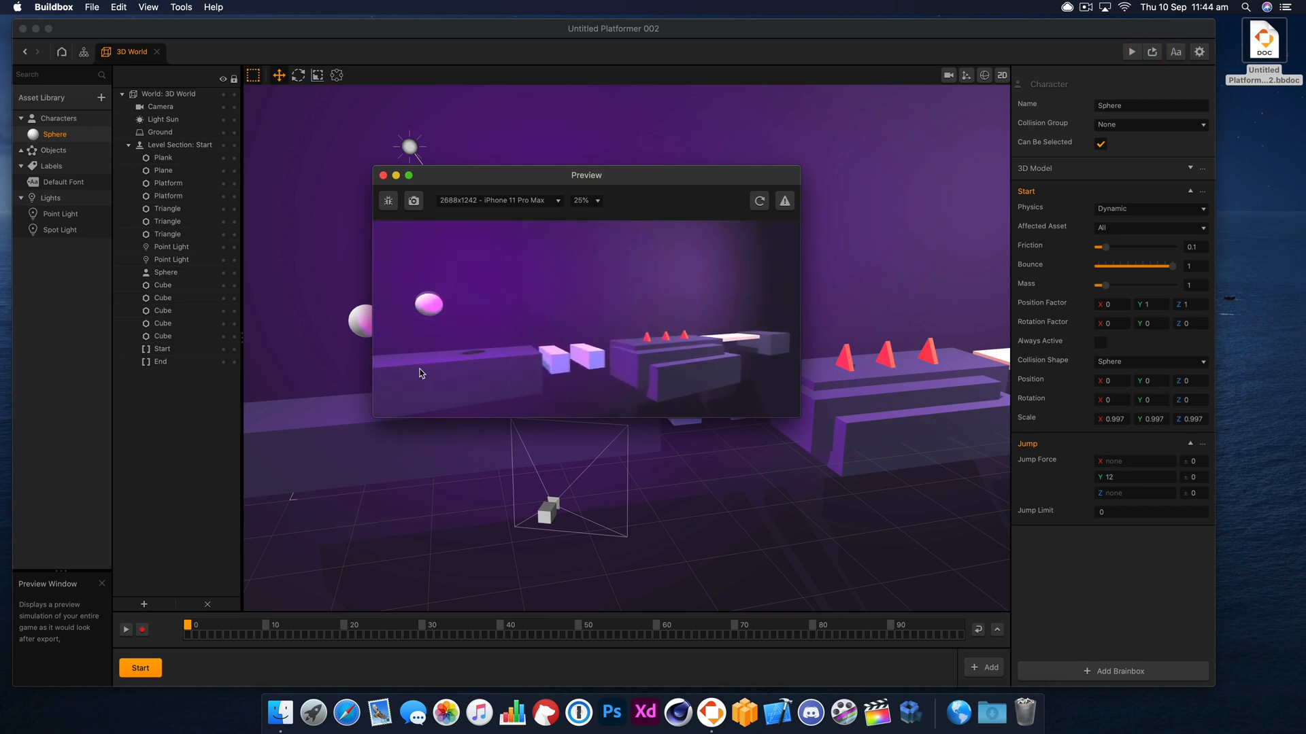
{"action": "left_click", "coordinate": [452, 359]}
{"action": "left_click", "coordinate": [631, 358]}
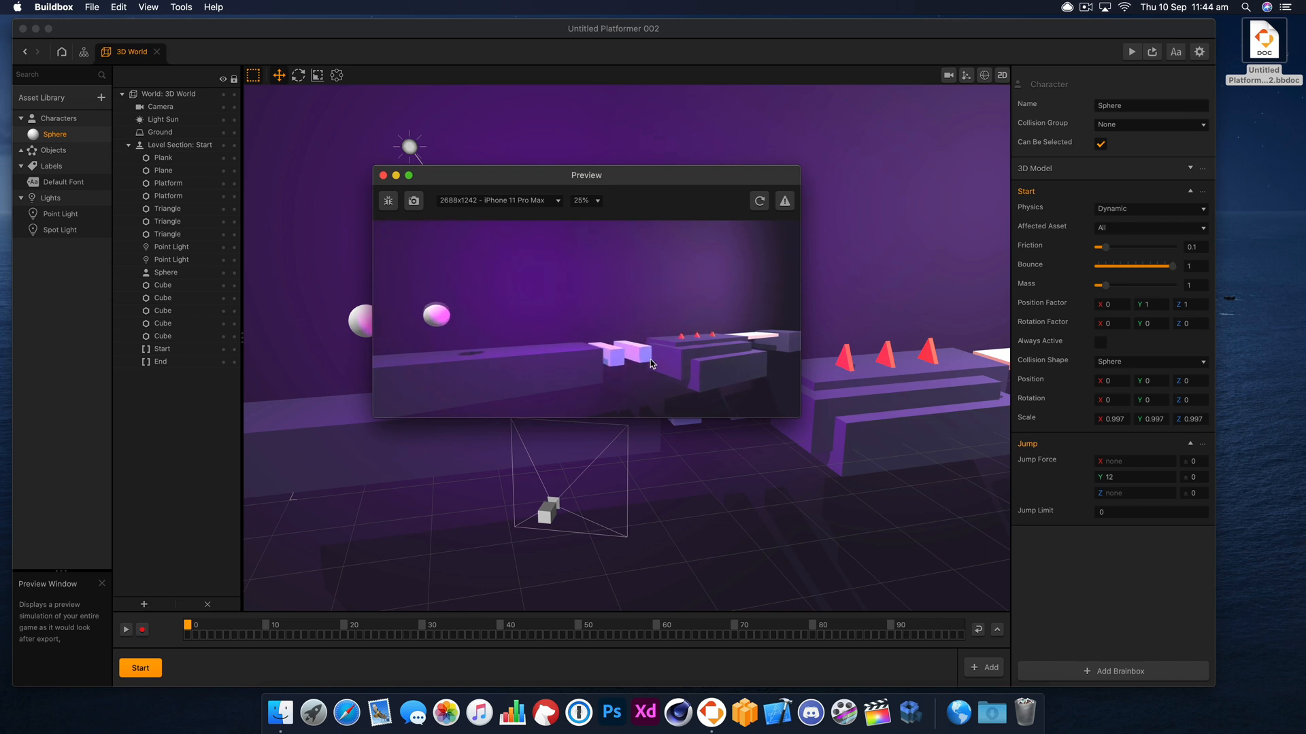
{"action": "left_click", "coordinate": [650, 366]}
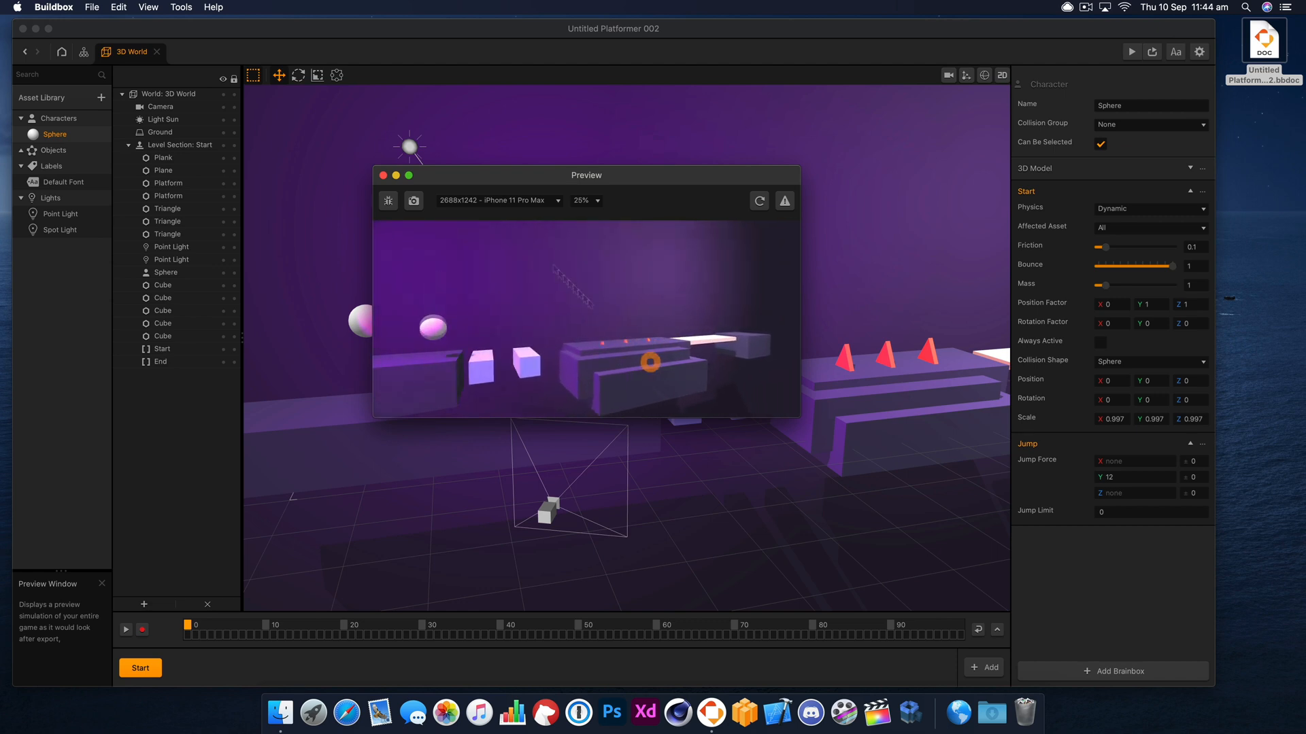
{"action": "left_click_drag", "start_coordinate": [603, 179], "coordinate": [751, 139]}
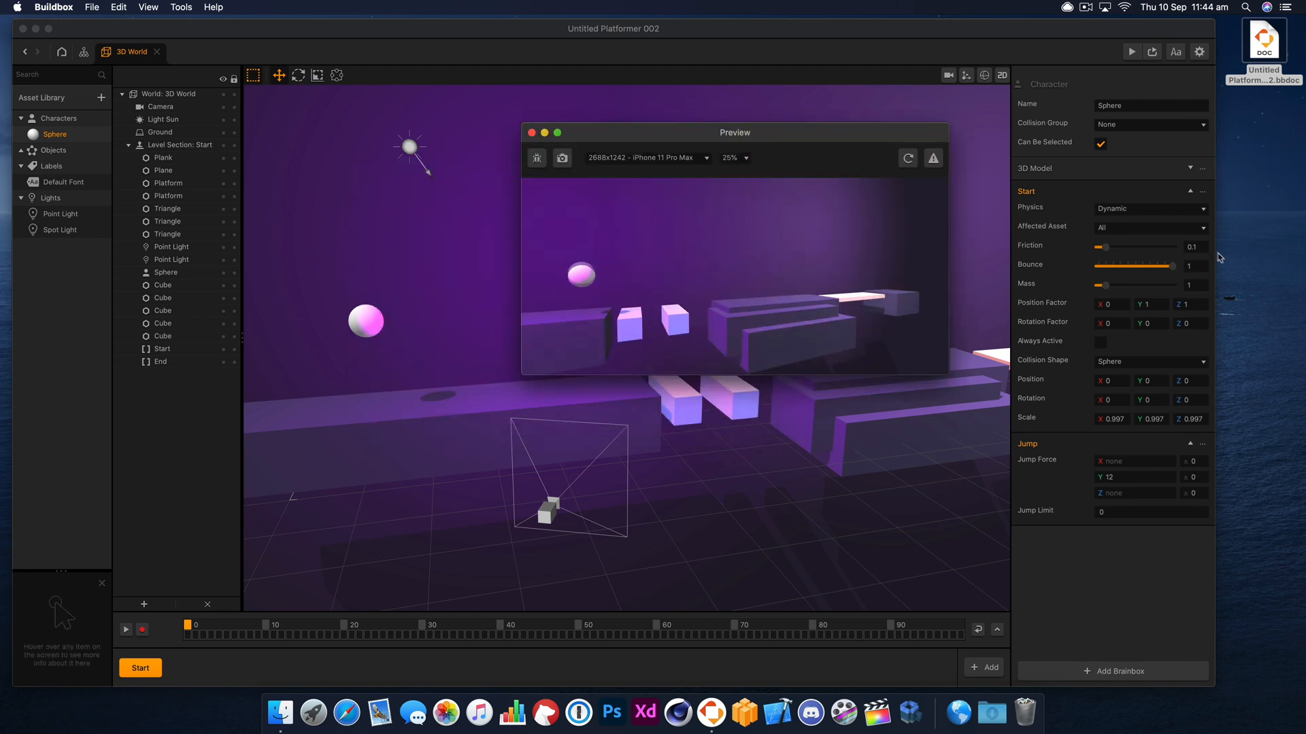
Step: Set the Sphere character's friction to 1 and restart the preview to test it
{"action": "left_click_drag", "start_coordinate": [1105, 247], "coordinate": [1173, 247]}
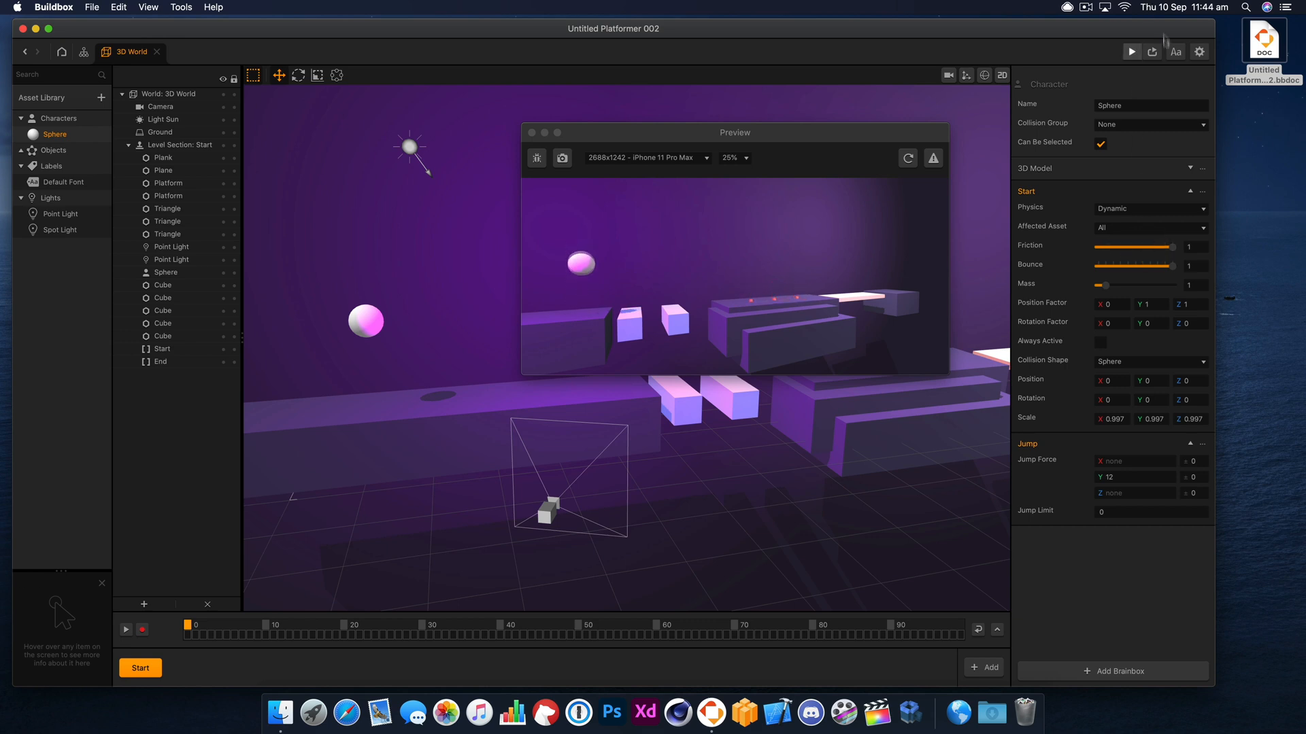
{"action": "left_click", "coordinate": [866, 166]}
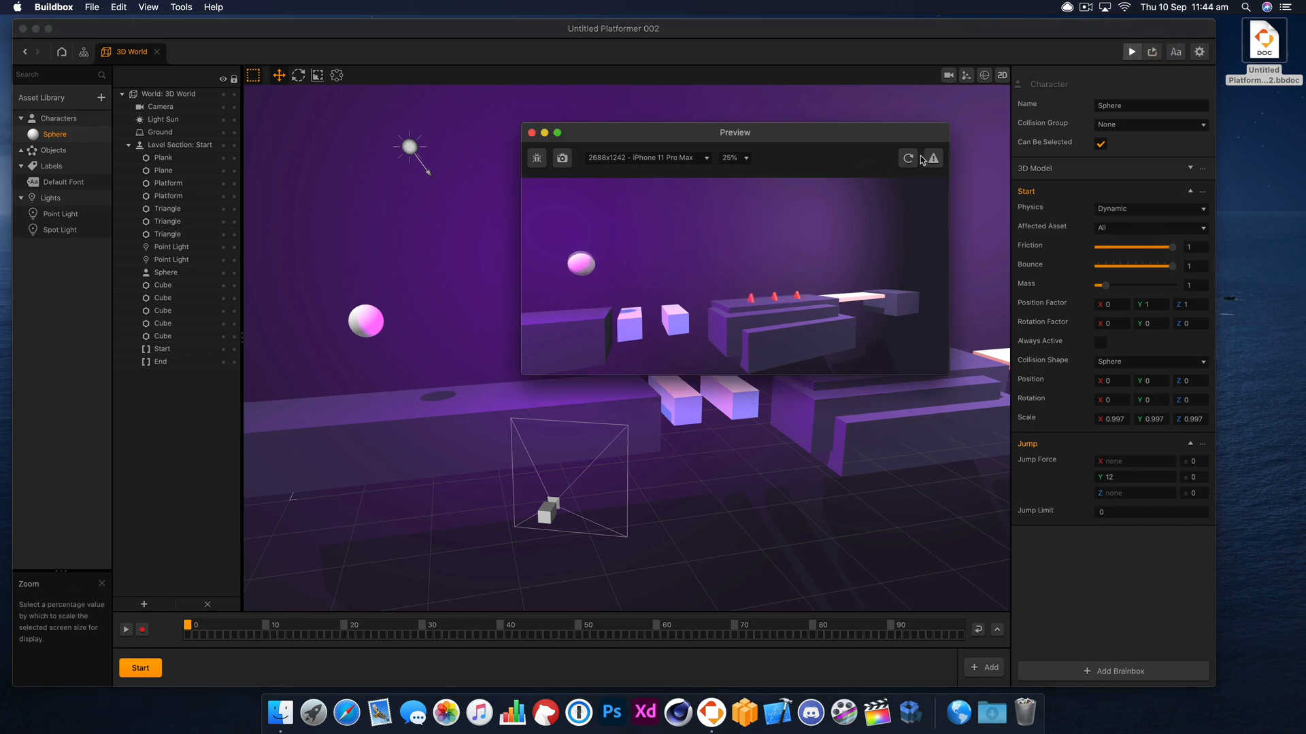
{"action": "left_click", "coordinate": [908, 157]}
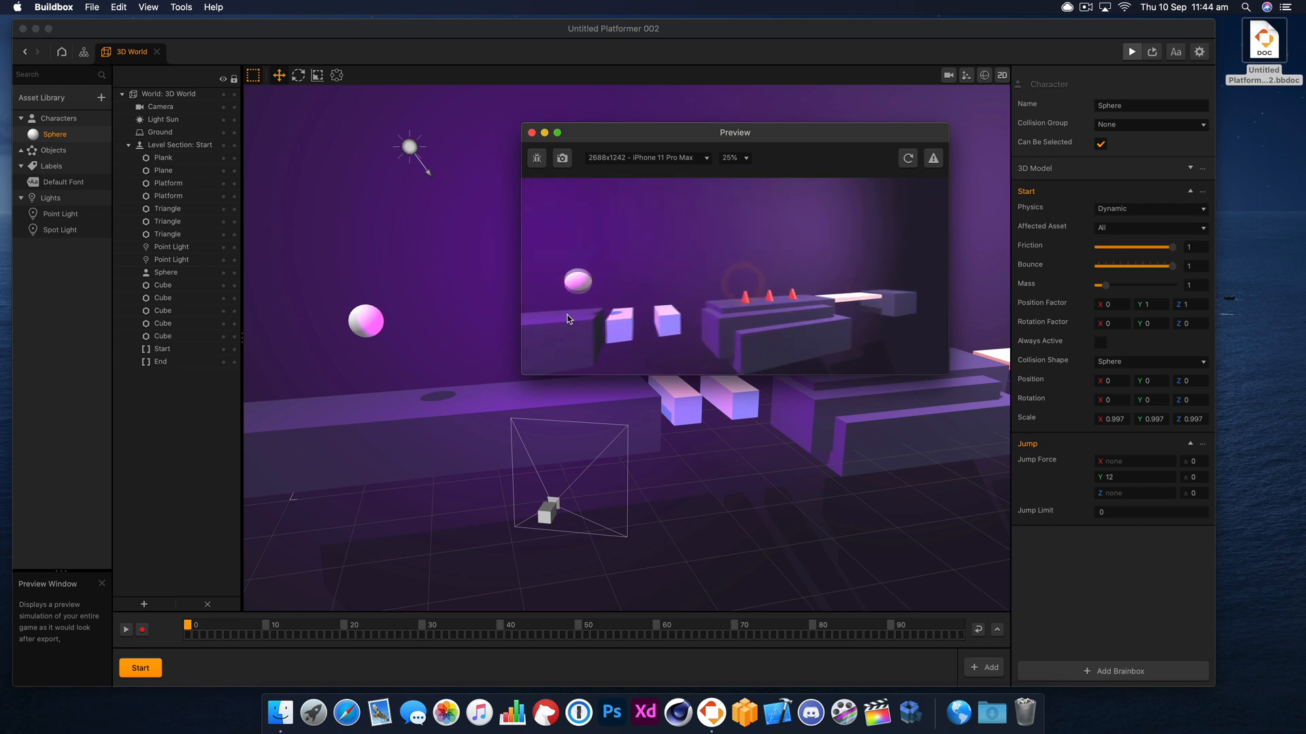
Step: Set the Sphere character's friction back to 0.1, test it in the restarted preview, and close the preview
{"action": "left_click", "coordinate": [1196, 248]}
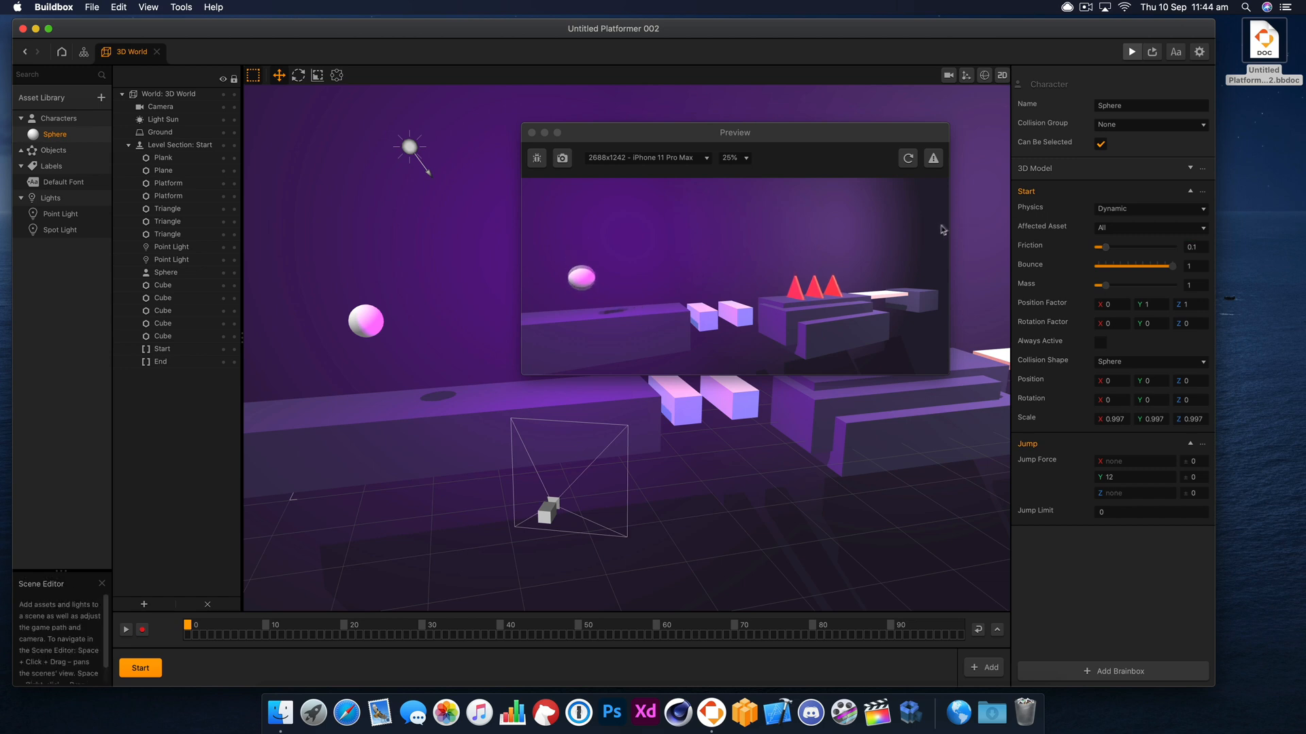
{"action": "left_click", "coordinate": [908, 157]}
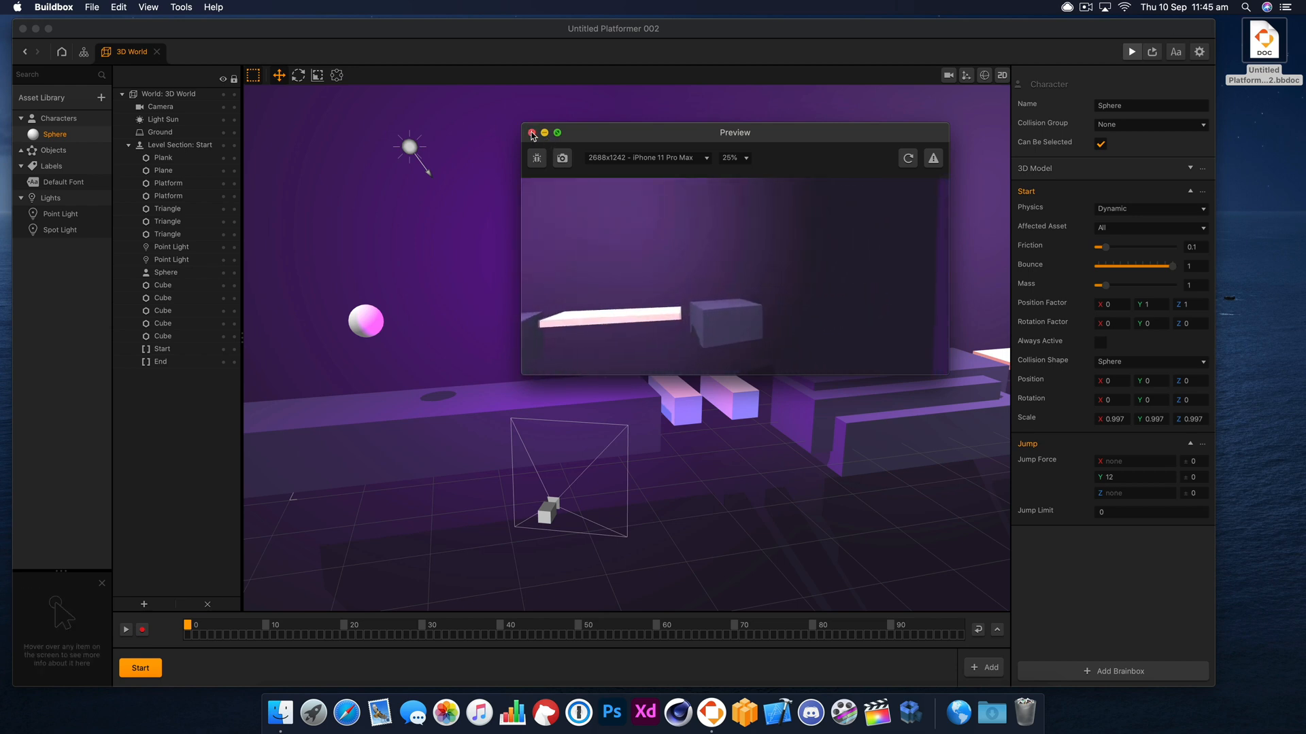
{"action": "left_click", "coordinate": [531, 133]}
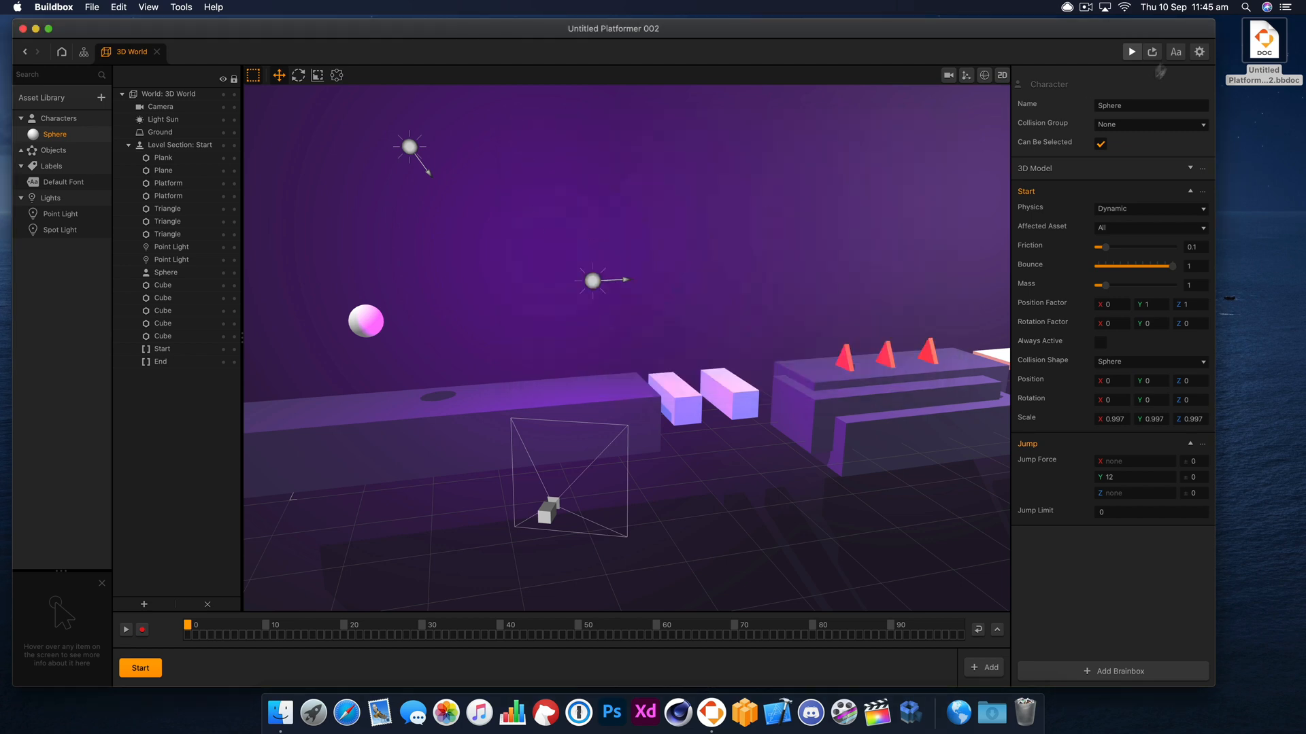
Step: Preview the scene with collision shapes displayed and jump the sphere across the platforms toward the spikes
{"action": "left_click", "coordinate": [1155, 53]}
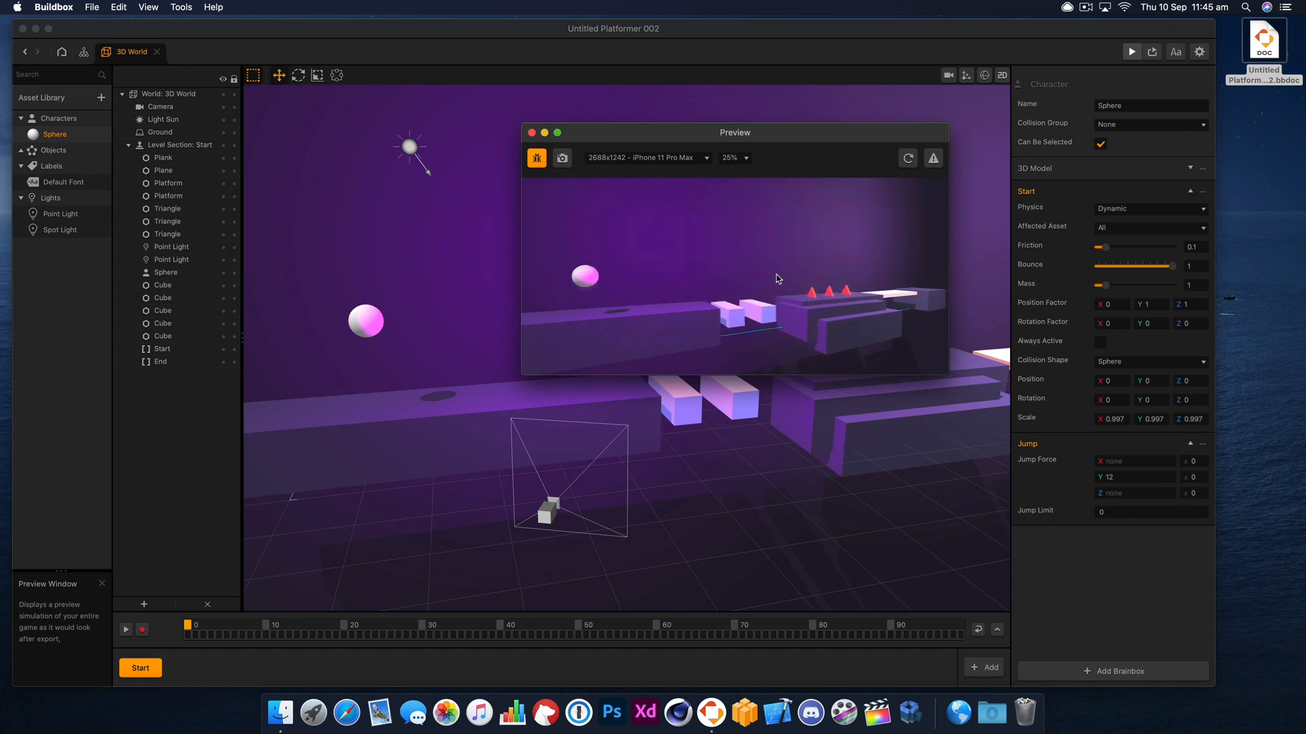
{"action": "left_click", "coordinate": [893, 159]}
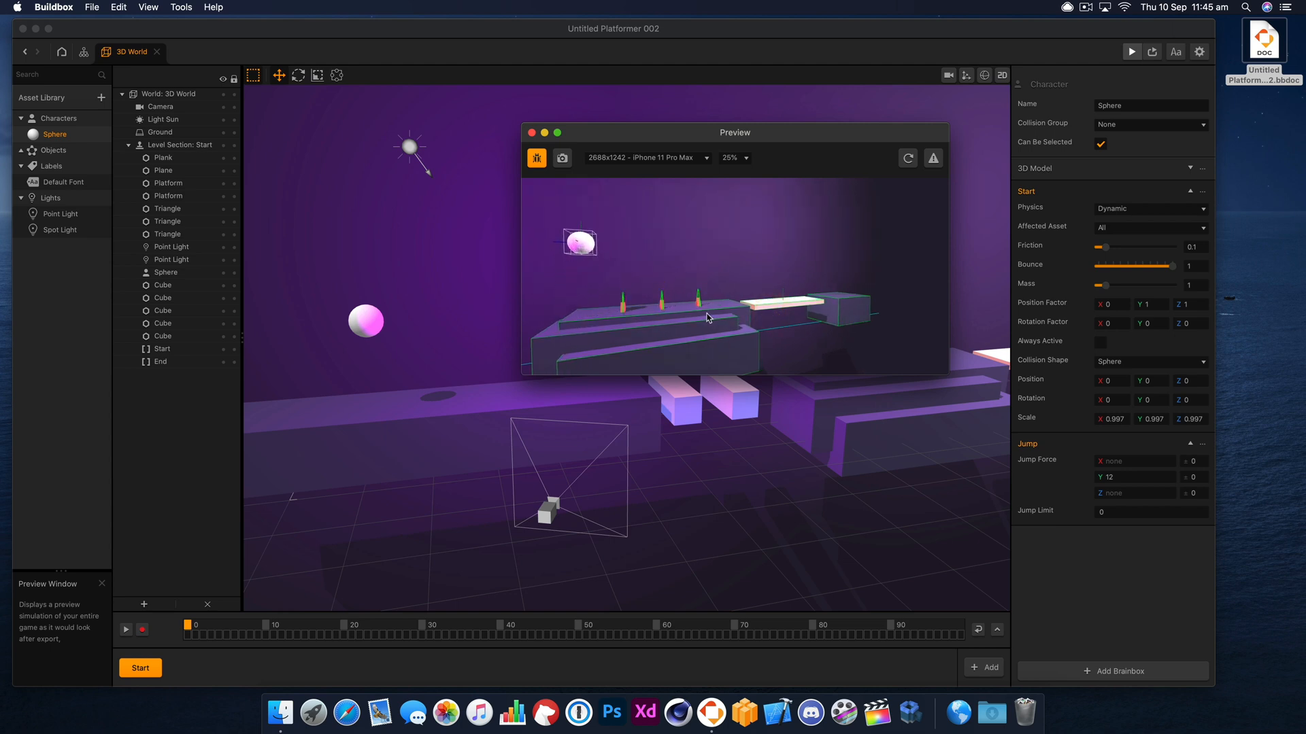
{"action": "left_click", "coordinate": [740, 306]}
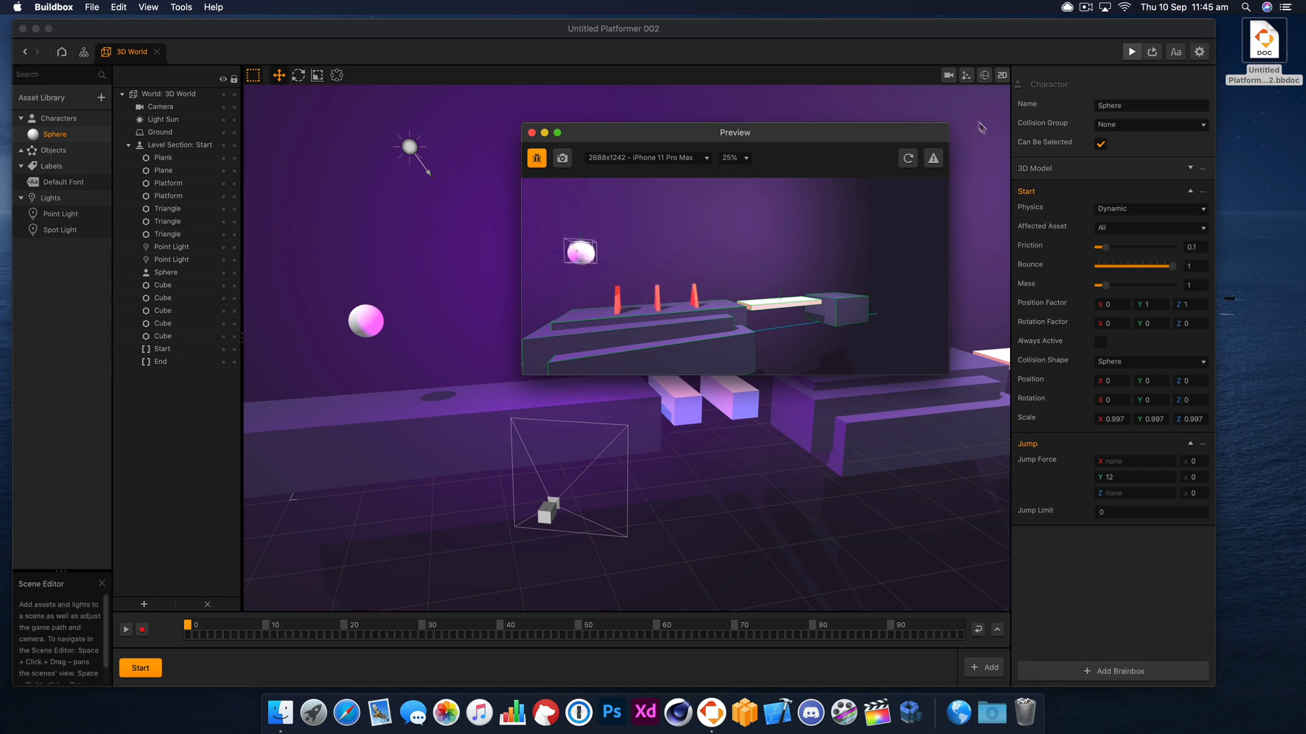
Step: Adjust the game camera's angle through the camera view, and test the sphere's jumps up to the last block in the preview
{"action": "left_click", "coordinate": [948, 74]}
{"action": "right_click_drag", "start_coordinate": [734, 388], "coordinate": [737, 387]}
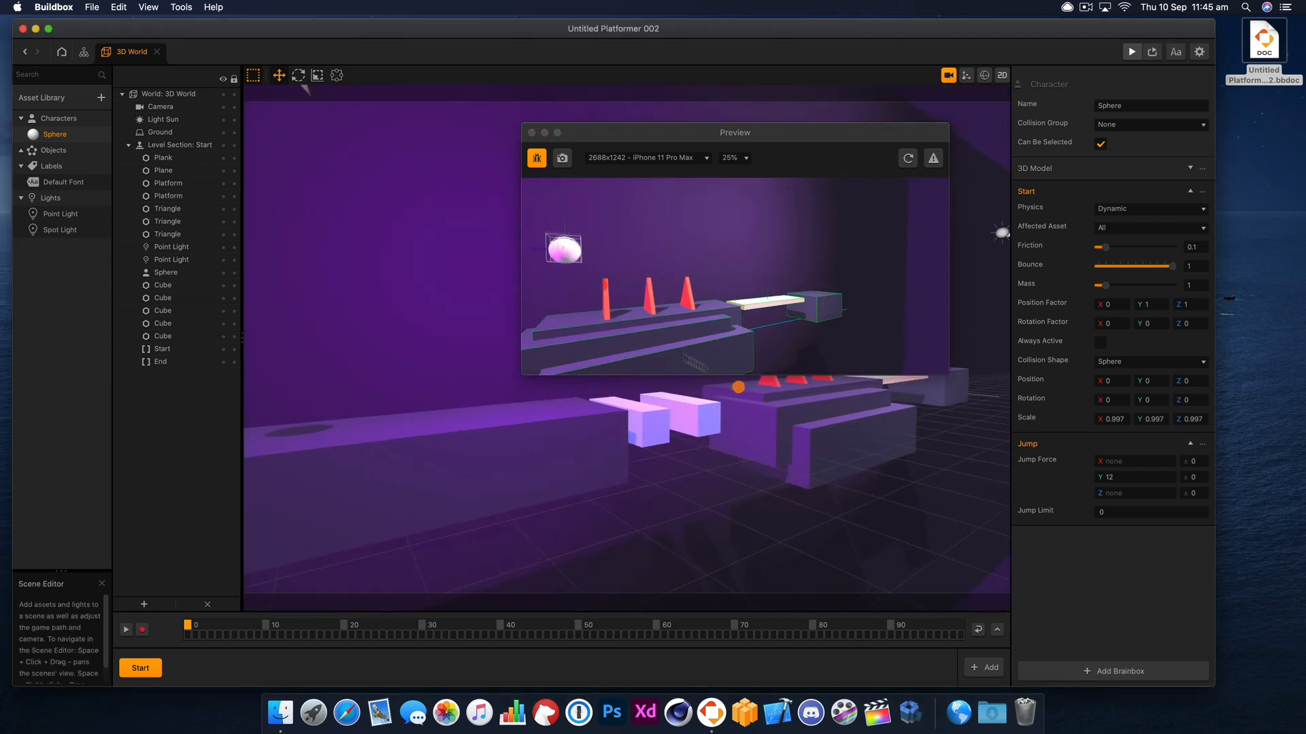
{"action": "left_click", "coordinate": [740, 310]}
{"action": "left_click", "coordinate": [736, 308]}
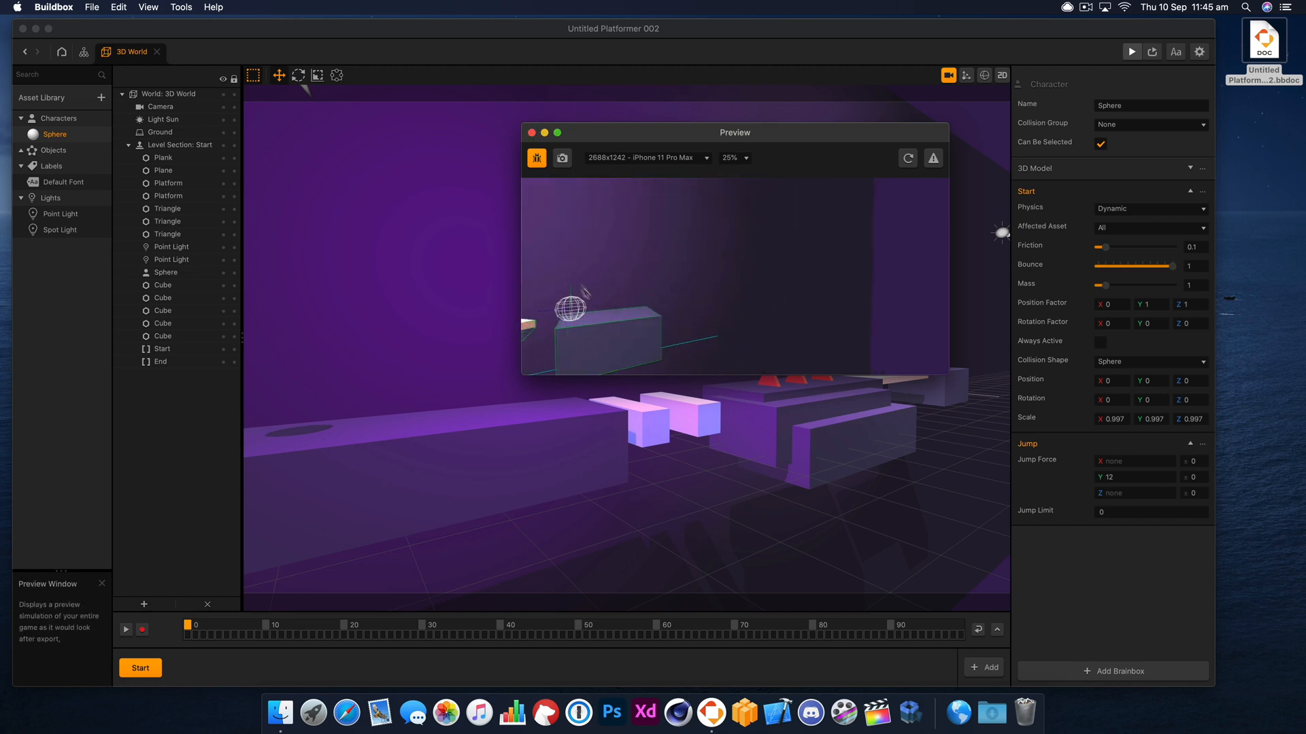
{"action": "left_click", "coordinate": [531, 133]}
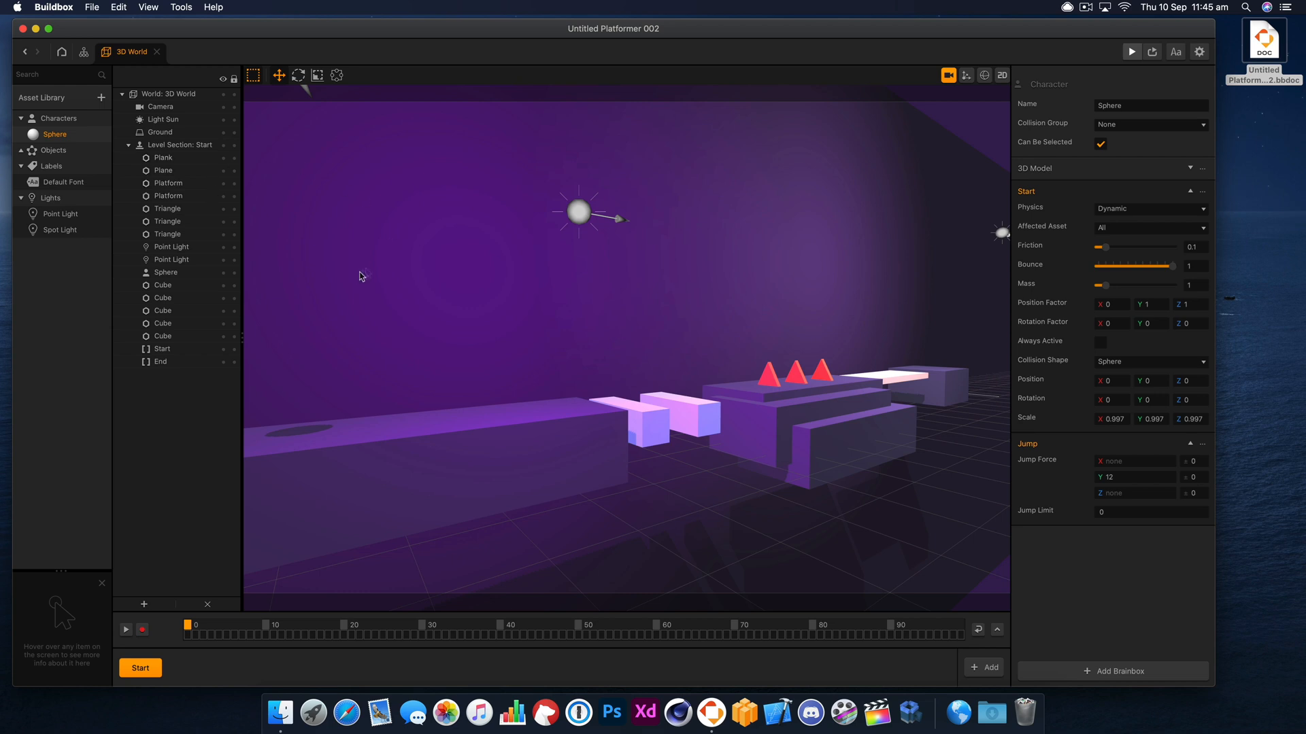
{"action": "left_click", "coordinate": [966, 77]}
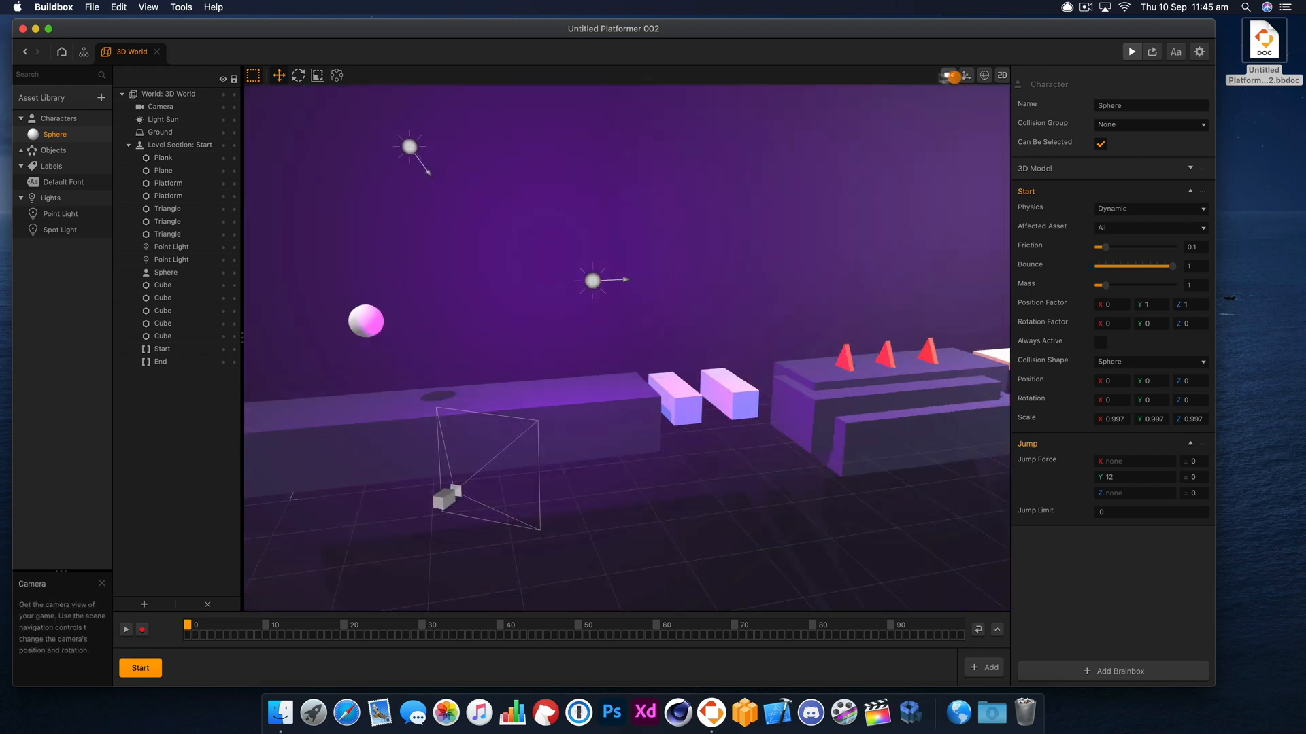
Step: Open the first triangle spike in the Collision Shape Editor and set its physics to Kinematic
{"action": "left_click", "coordinate": [844, 358]}
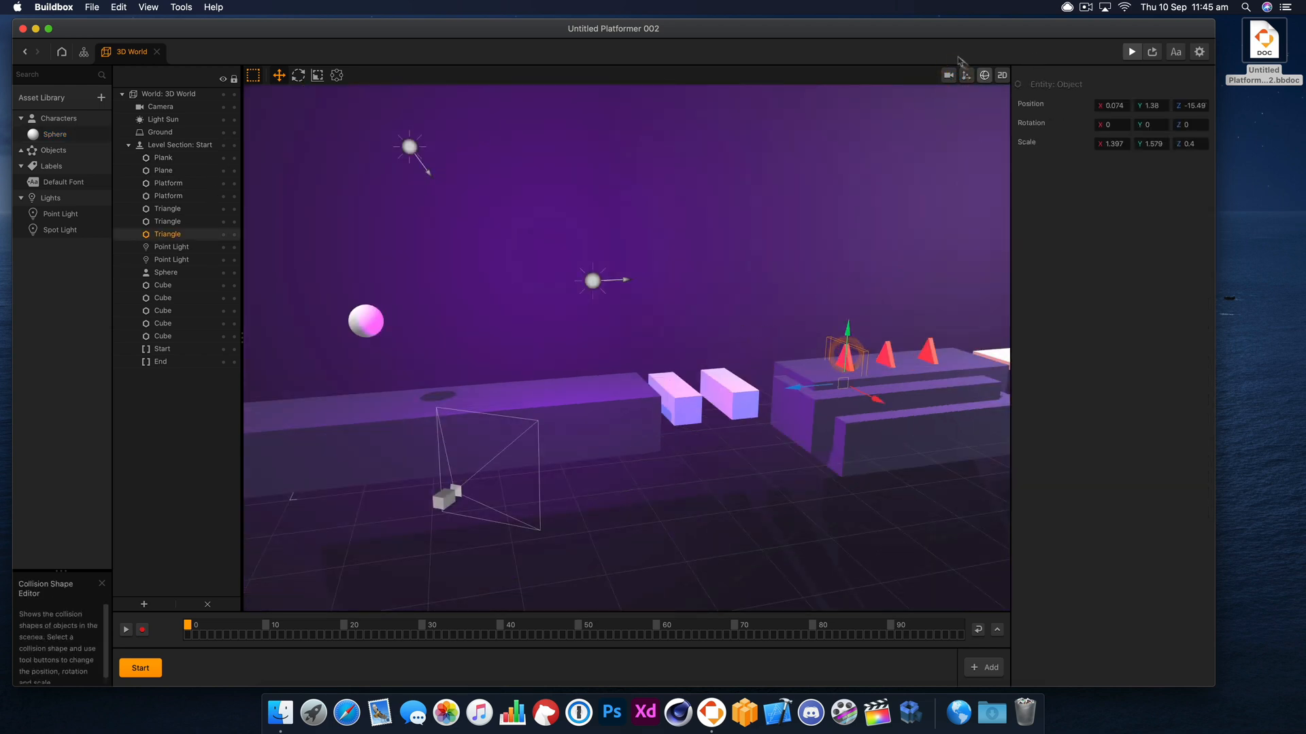
{"action": "left_click", "coordinate": [984, 75]}
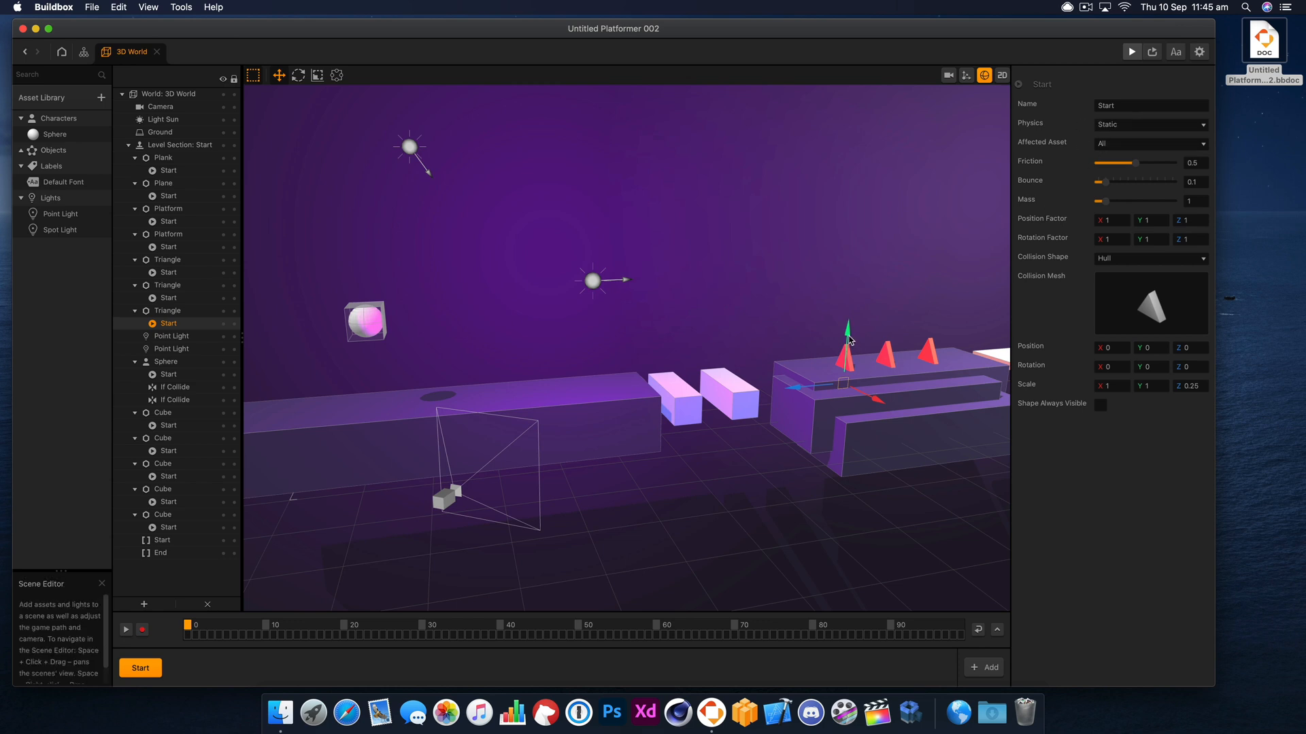
{"action": "mouse_move", "coordinate": [849, 340]}
{"action": "left_mouse_down"}
{"action": "mouse_move", "coordinate": [853, 312]}
{"action": "mouse_move", "coordinate": [847, 333]}
{"action": "left_mouse_up"}
{"action": "left_click", "coordinate": [1124, 126]}
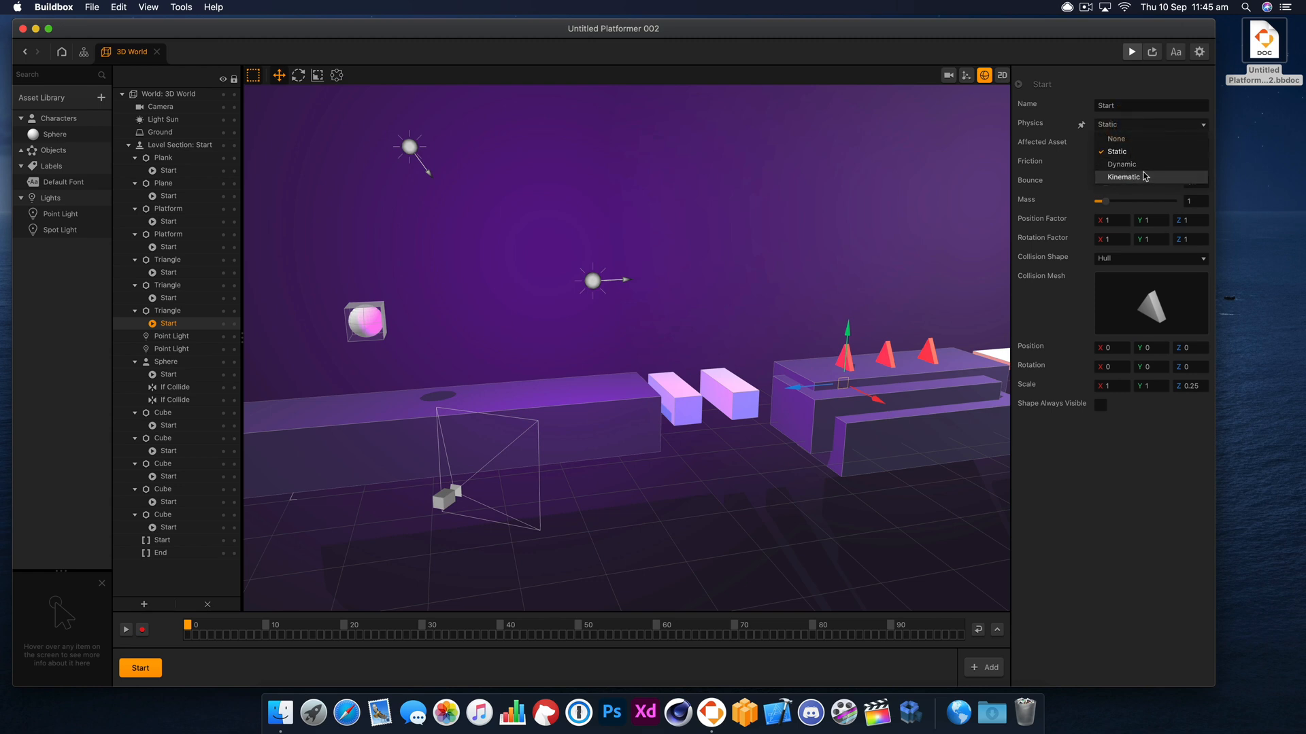
{"action": "left_click", "coordinate": [1147, 178]}
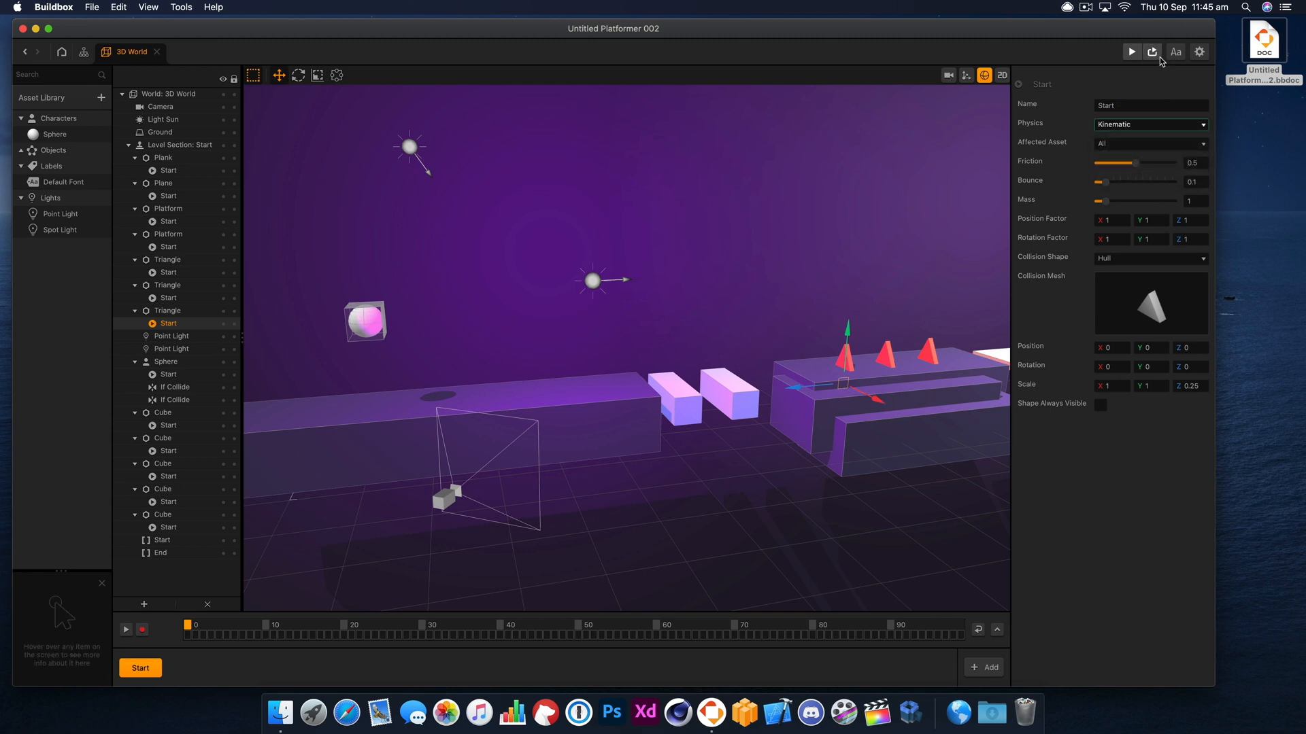
Step: Inspect the physics settings of the two floating platforms and the block beneath the spikes
{"action": "left_click", "coordinate": [696, 406]}
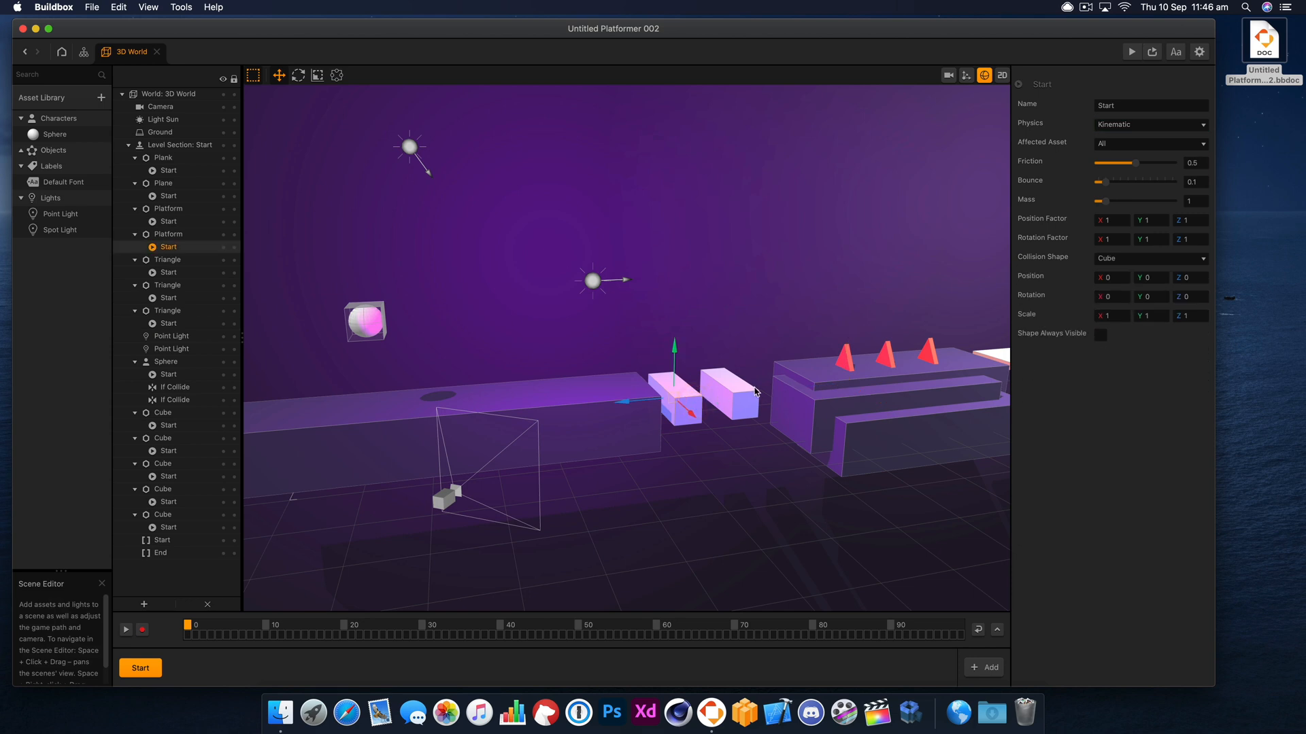
{"action": "left_click", "coordinate": [755, 393]}
{"action": "left_click", "coordinate": [859, 382]}
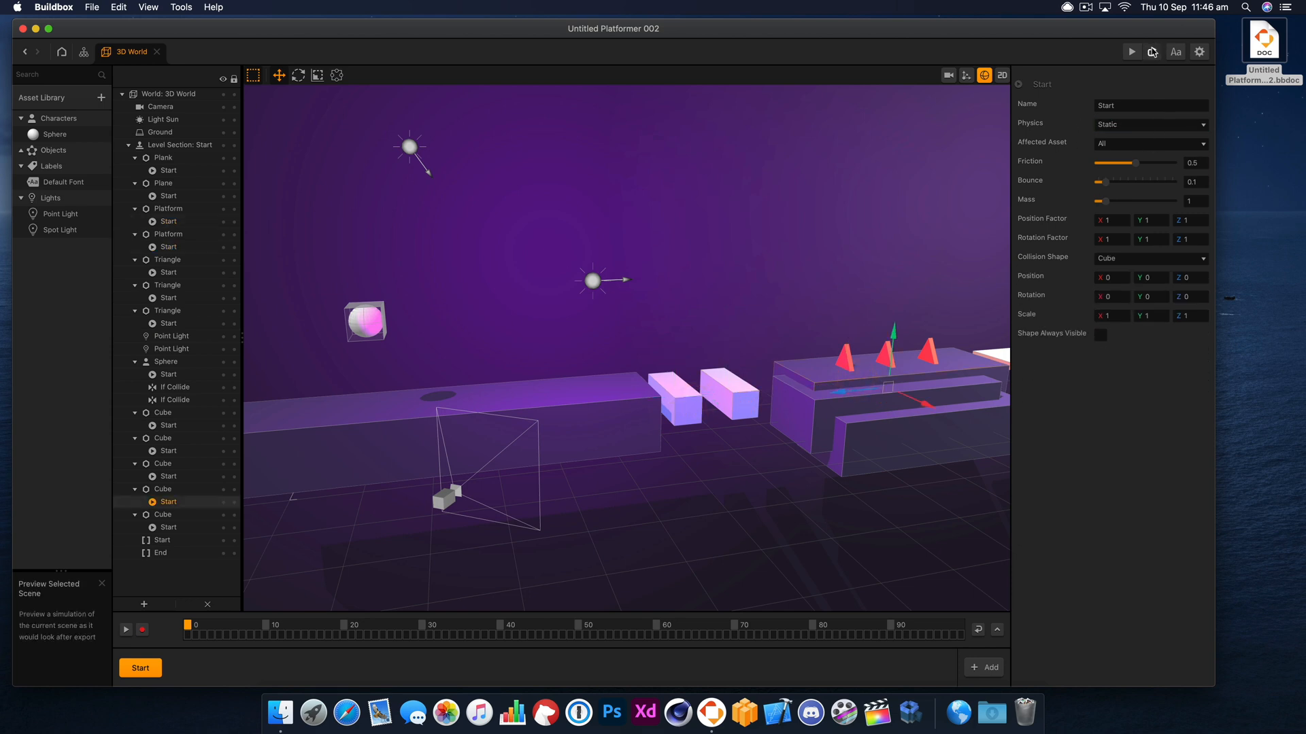
Step: Preview the scene to test the sphere against the changed spikes, and close the preview
{"action": "left_click", "coordinate": [1153, 52]}
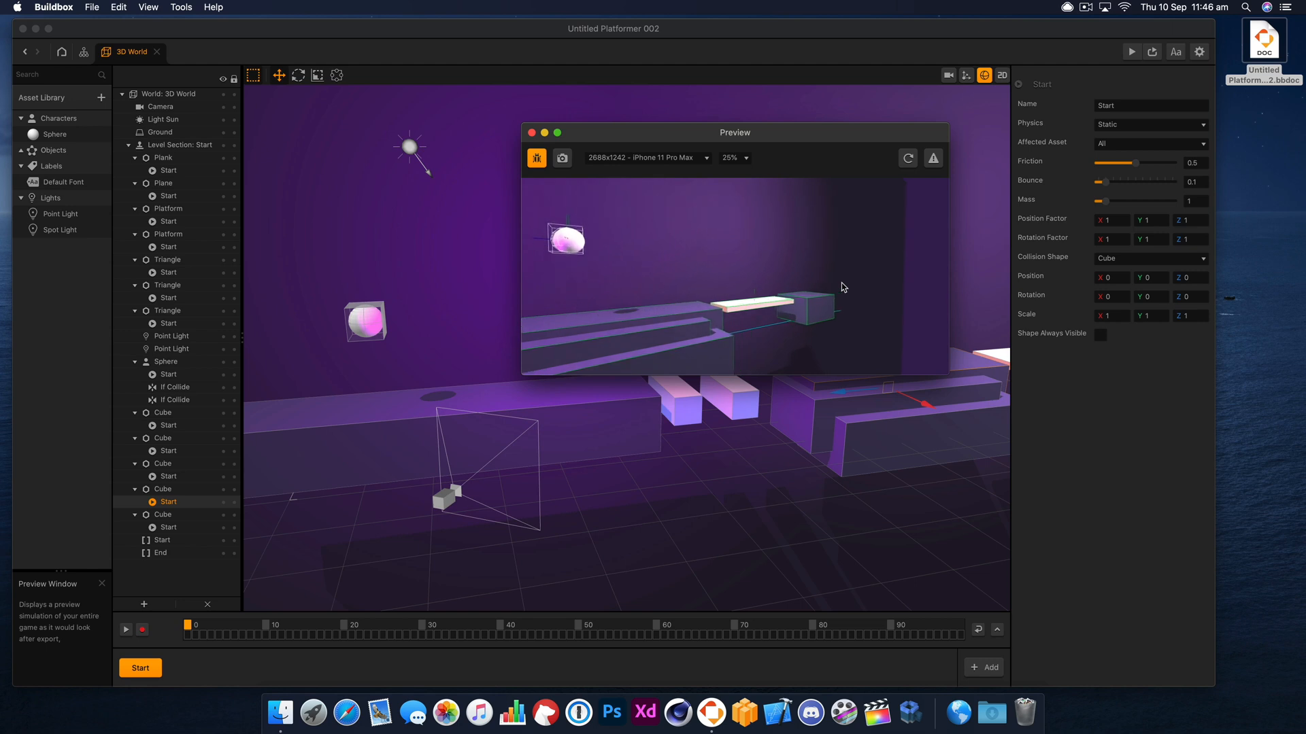
{"action": "left_click", "coordinate": [841, 286]}
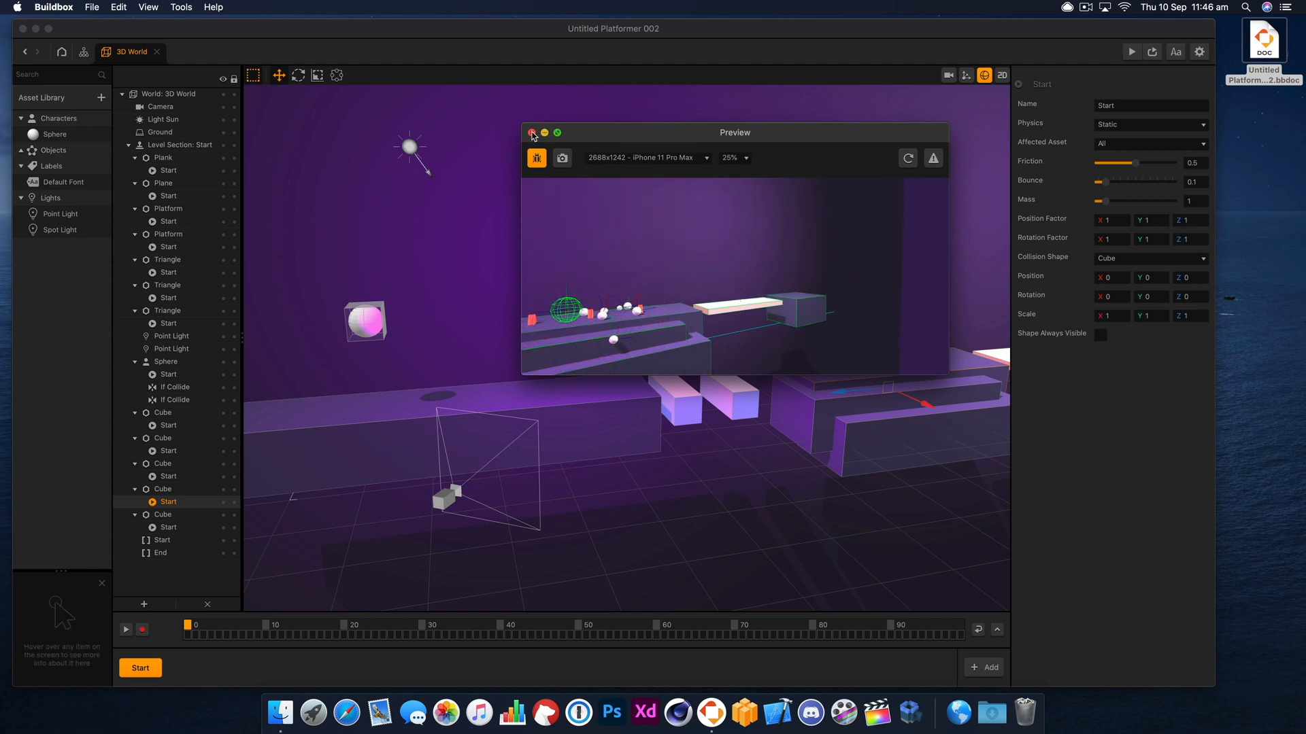
{"action": "left_click", "coordinate": [532, 133]}
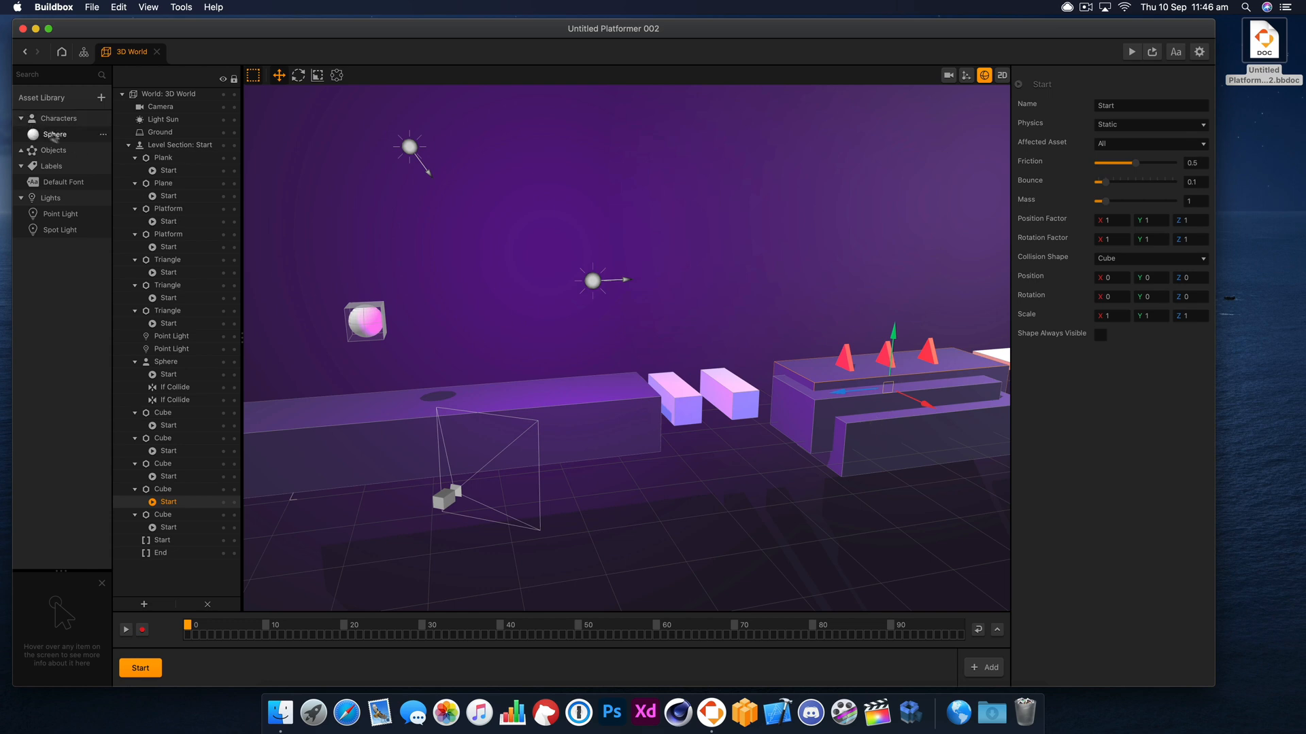
Step: Open the Sphere character's node map and delete the Delay node
{"action": "double_click", "coordinate": [55, 136]}
{"action": "left_click_drag", "start_coordinate": [726, 468], "coordinate": [719, 450]}
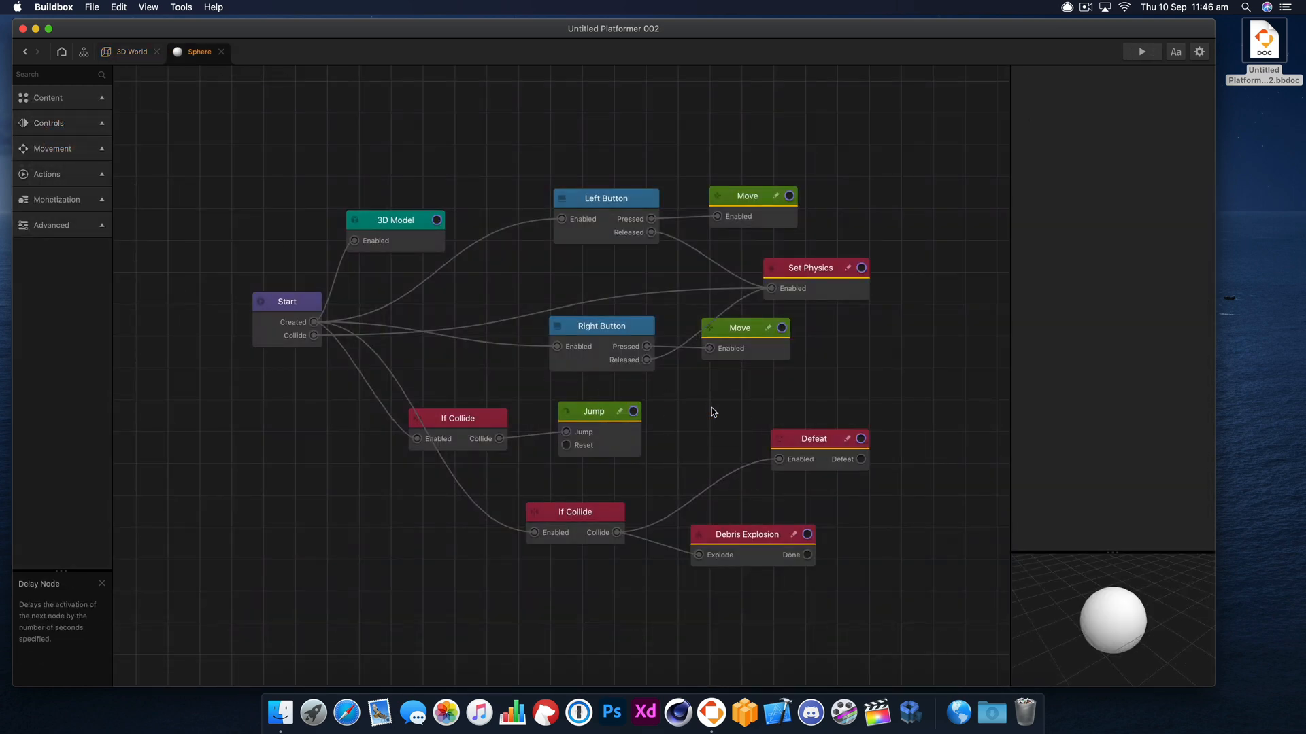
{"action": "key", "text": "BackSpace"}
Step: Space out the Jump node and its If Collide node, and shift the Debris Explosion node slightly
{"action": "left_click", "coordinate": [467, 415]}
{"action": "left_click_drag", "start_coordinate": [467, 414], "coordinate": [497, 407]}
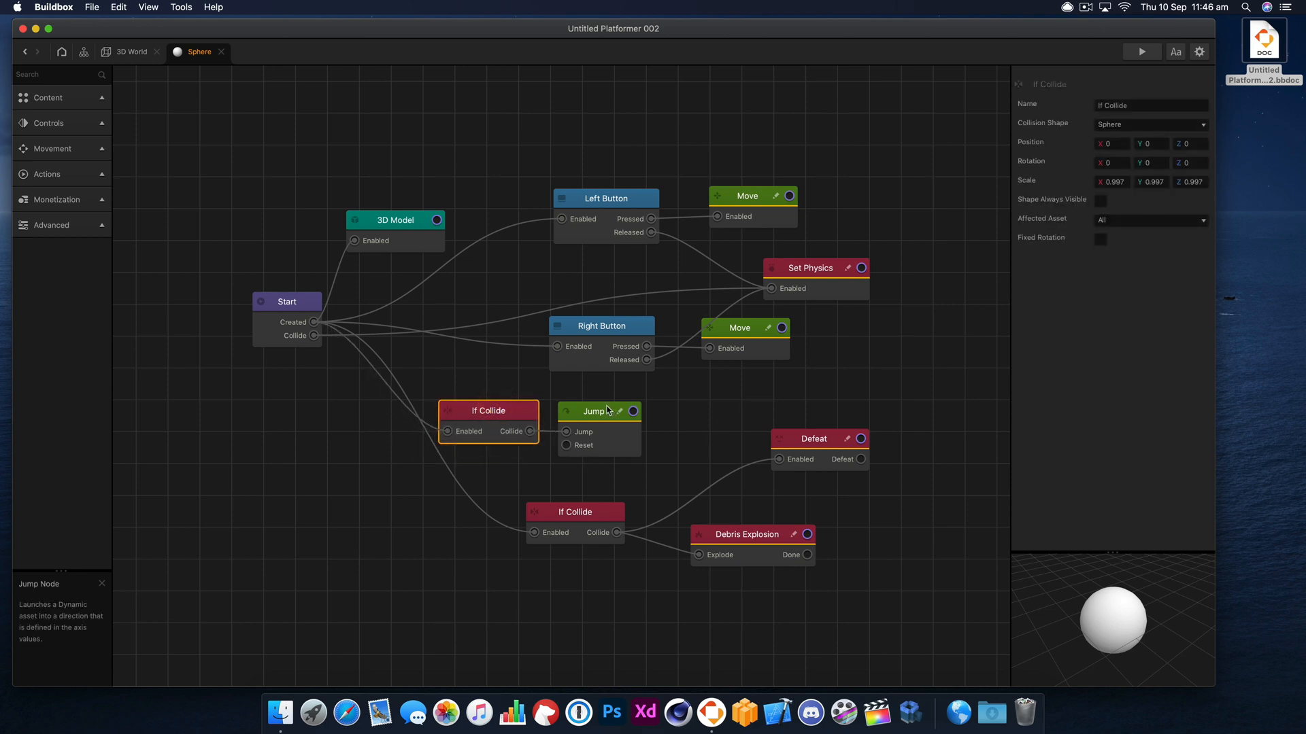
{"action": "left_click_drag", "start_coordinate": [602, 410], "coordinate": [679, 408]}
{"action": "left_click_drag", "start_coordinate": [484, 416], "coordinate": [510, 408]}
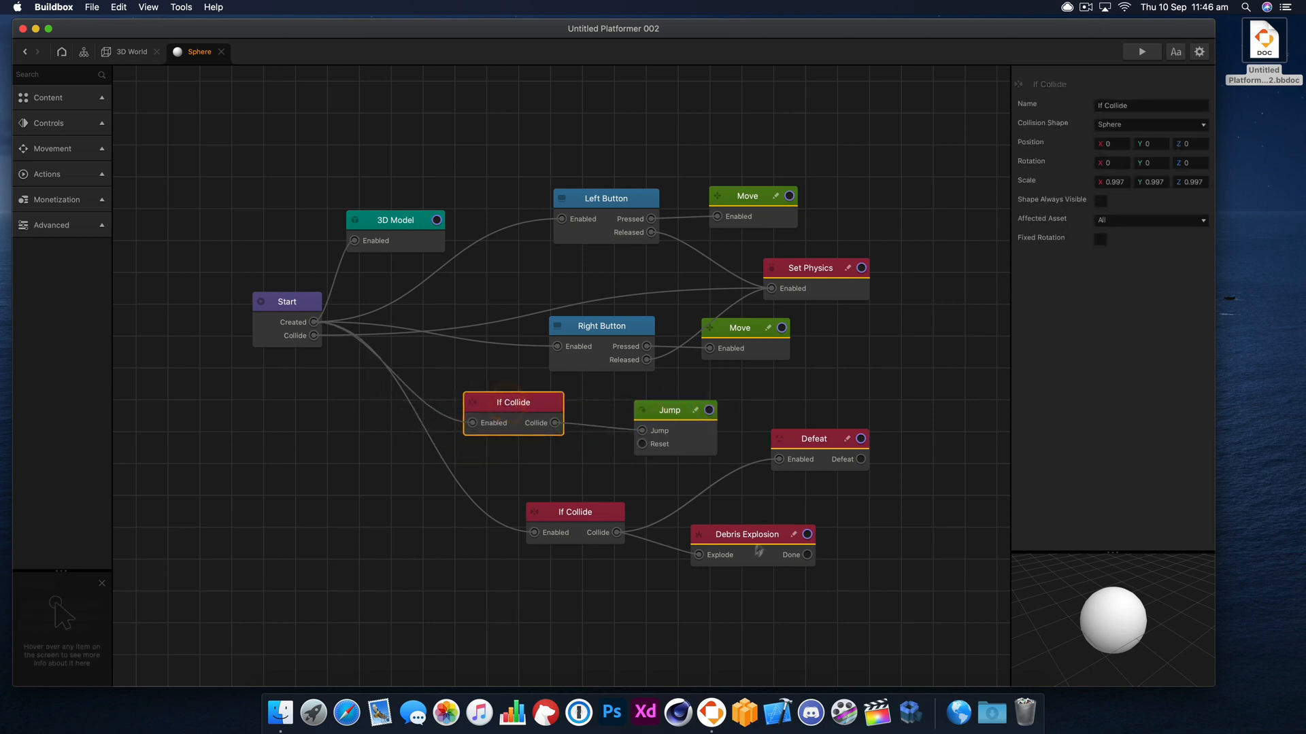
{"action": "left_click", "coordinate": [781, 539]}
{"action": "left_click_drag", "start_coordinate": [780, 539], "coordinate": [785, 539]}
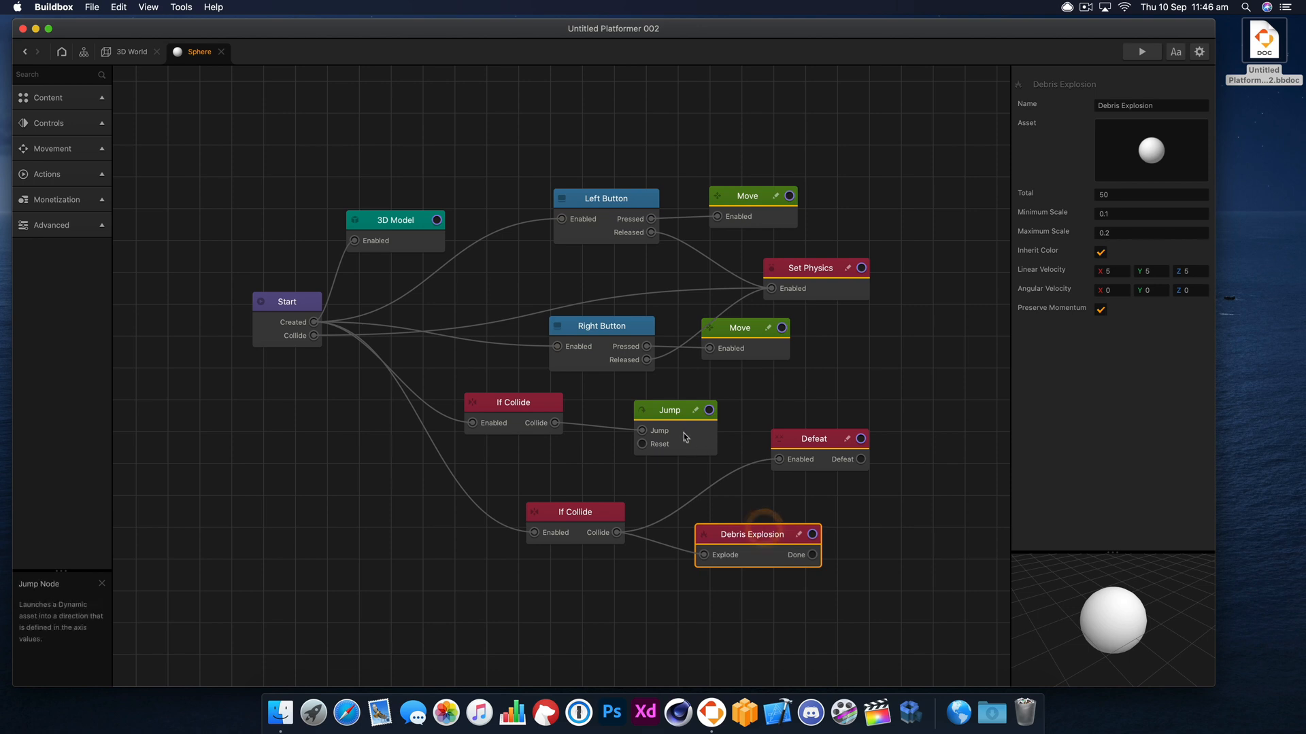
{"action": "left_click_drag", "start_coordinate": [681, 426], "coordinate": [683, 427]}
Step: Reposition the Set Physics and Defeat nodes and connect Defeat's output to Set Physics' Enabled input
{"action": "left_click_drag", "start_coordinate": [831, 277], "coordinate": [874, 277]}
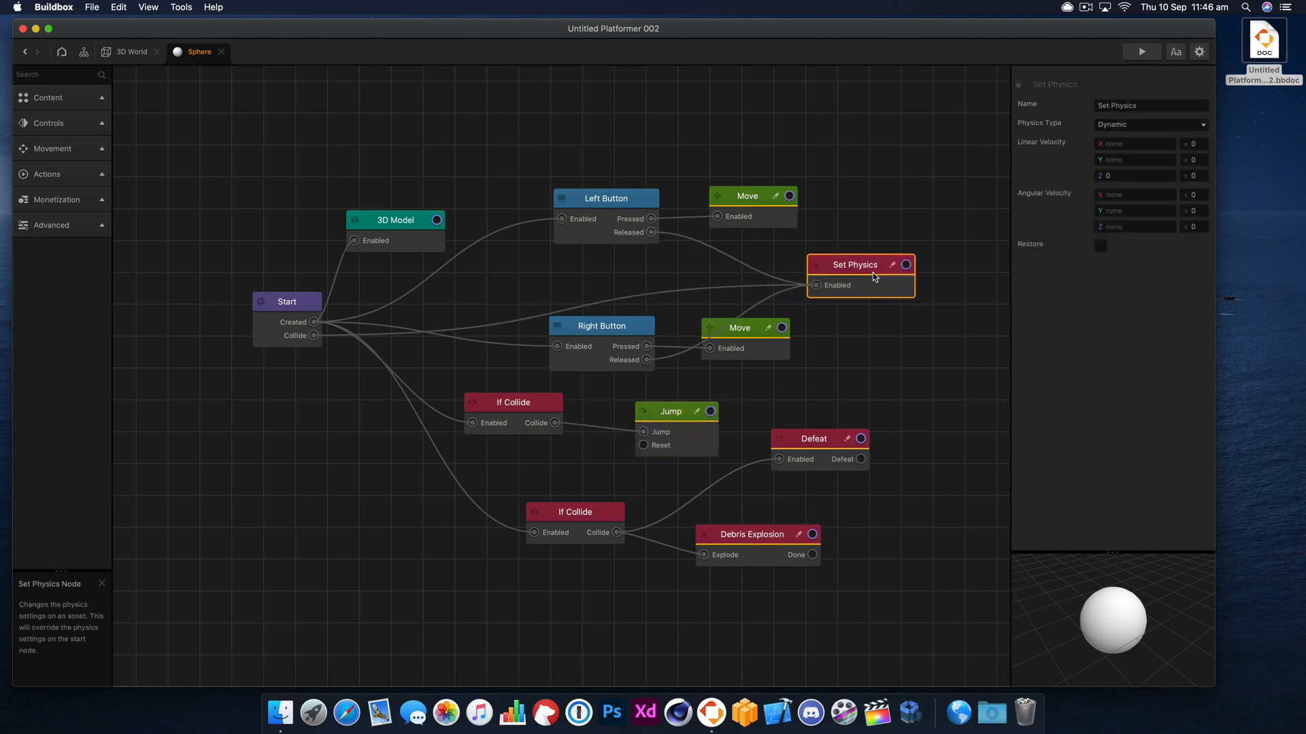
{"action": "left_click_drag", "start_coordinate": [699, 436], "coordinate": [693, 440]}
{"action": "left_click_drag", "start_coordinate": [861, 282], "coordinate": [861, 286]}
{"action": "left_click_drag", "start_coordinate": [829, 444], "coordinate": [781, 452]}
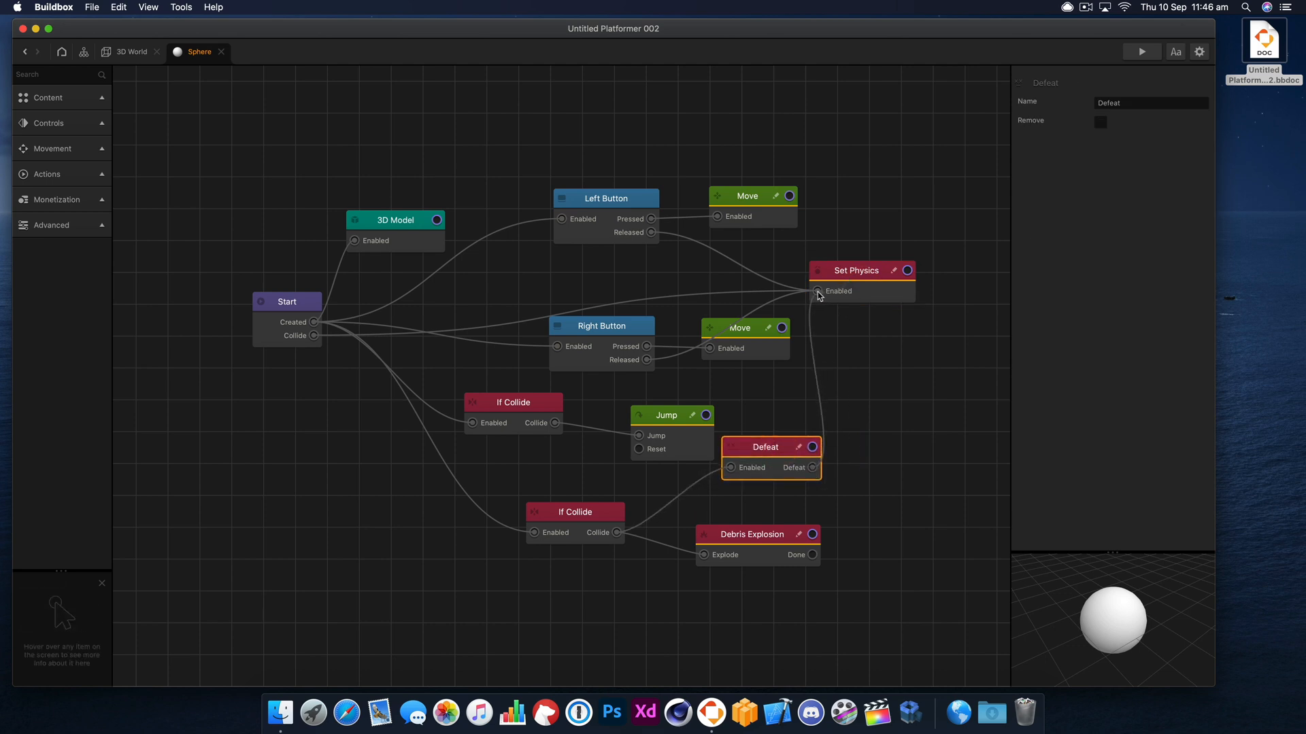
Step: Preview the game and jump the sphere across the platforms into the spikes to test the defeat behaviour
{"action": "left_click", "coordinate": [1142, 54]}
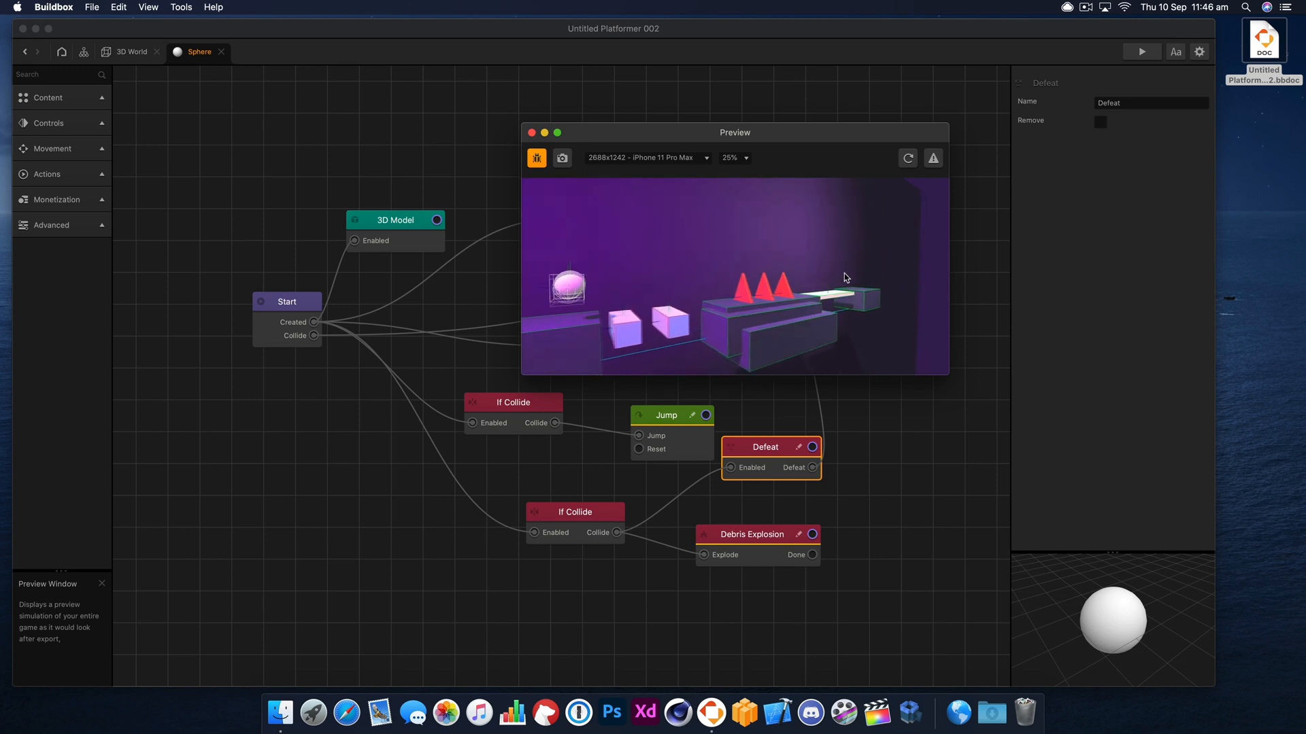
{"action": "left_click", "coordinate": [843, 278]}
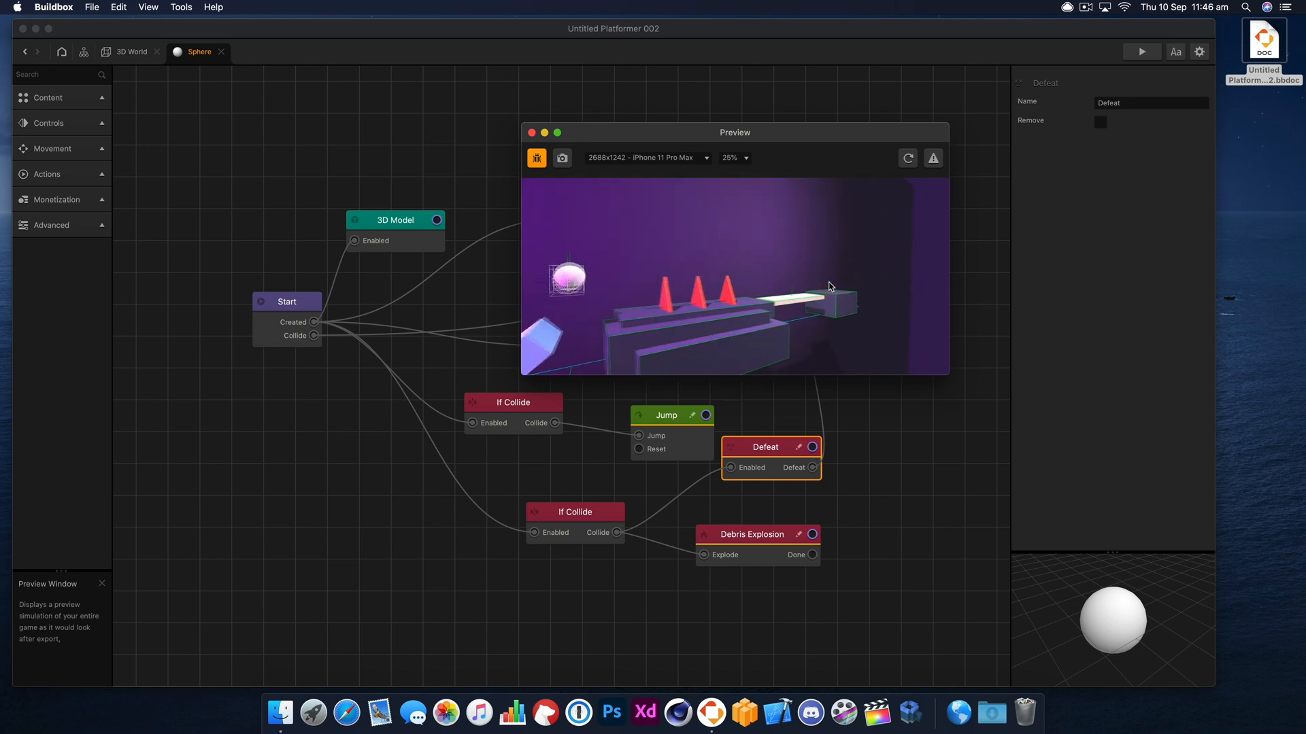
{"action": "left_click", "coordinate": [829, 283]}
{"action": "left_click", "coordinate": [826, 282]}
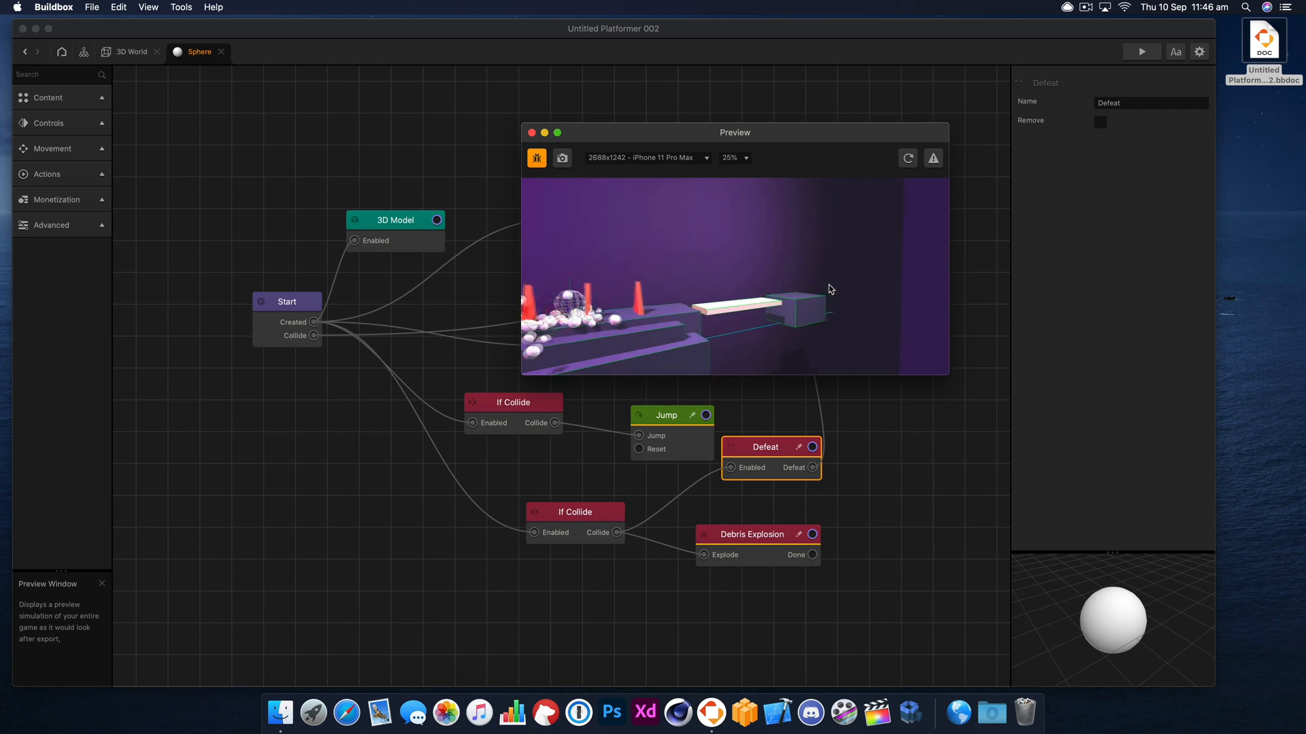
Step: Disconnect Defeat from Set Physics and connect the enemy If Collide node's Collide output to Set Physics' Enabled input
{"action": "left_click", "coordinate": [828, 284]}
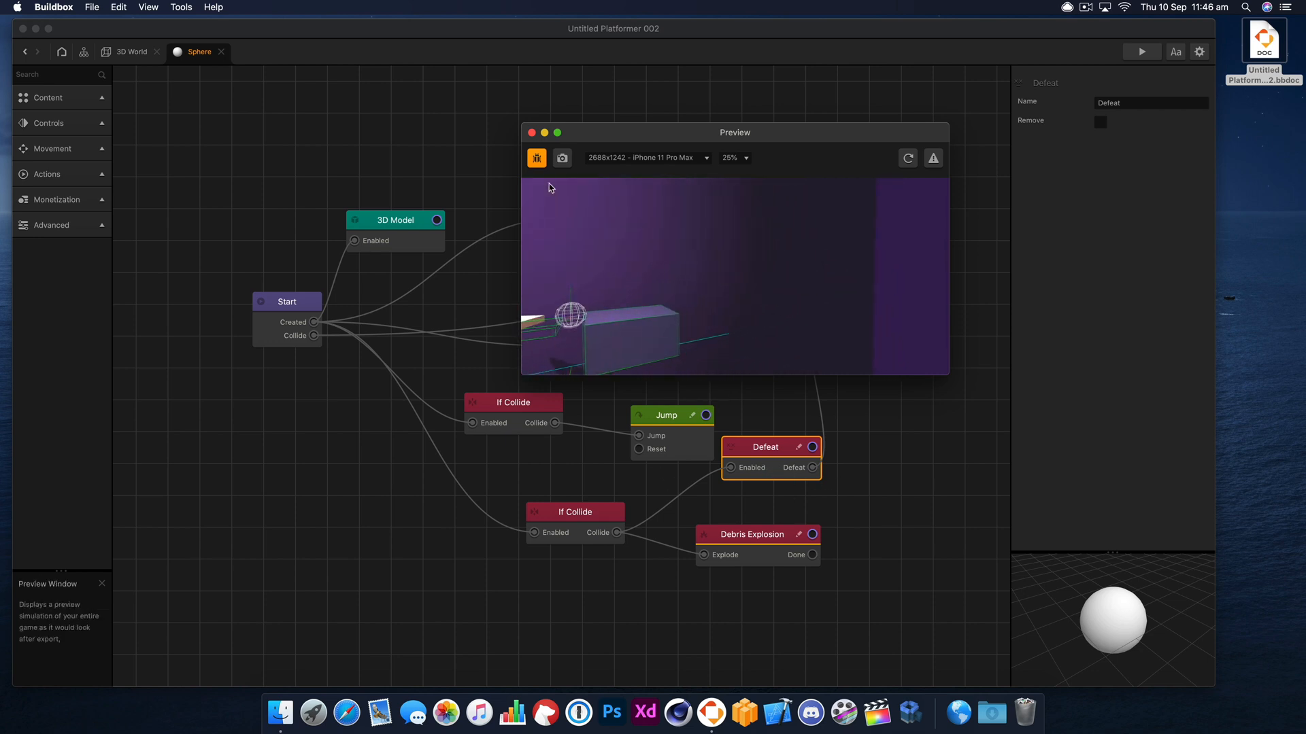
{"action": "left_click", "coordinate": [532, 133]}
{"action": "left_click_drag", "start_coordinate": [768, 442], "coordinate": [788, 437]}
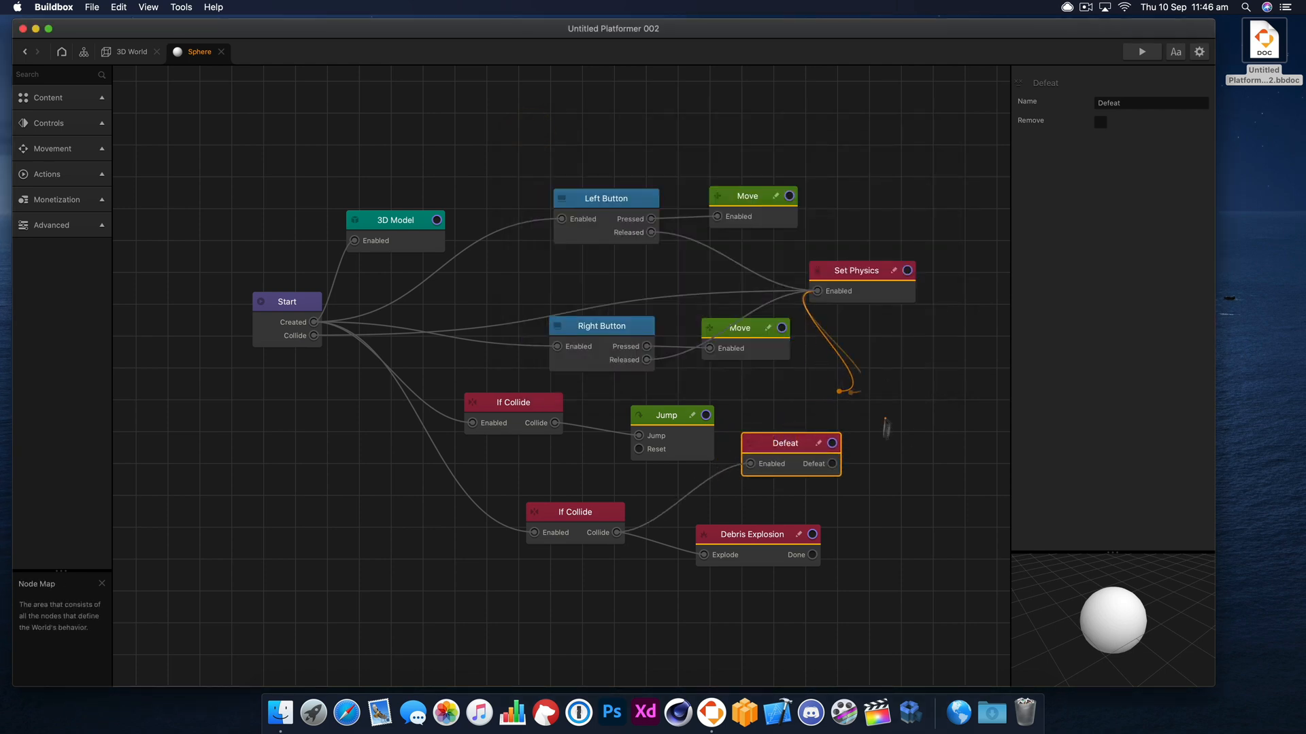
{"action": "left_click_drag", "start_coordinate": [790, 443], "coordinate": [780, 451]}
{"action": "left_click_drag", "start_coordinate": [590, 514], "coordinate": [583, 510]}
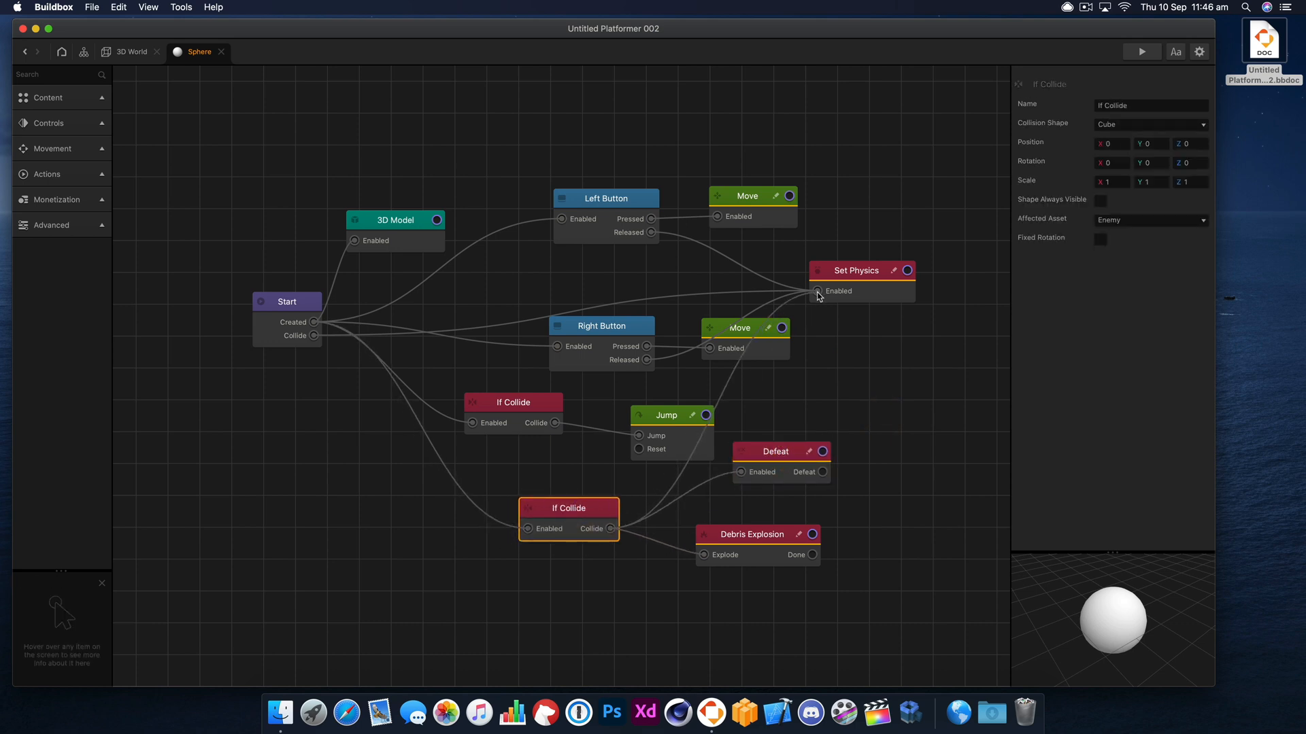
{"action": "left_click_drag", "start_coordinate": [865, 282], "coordinate": [866, 285]}
Step: Preview the game and run the sphere into the spikes to test the collision-triggered Set Physics
{"action": "left_click", "coordinate": [1141, 53]}
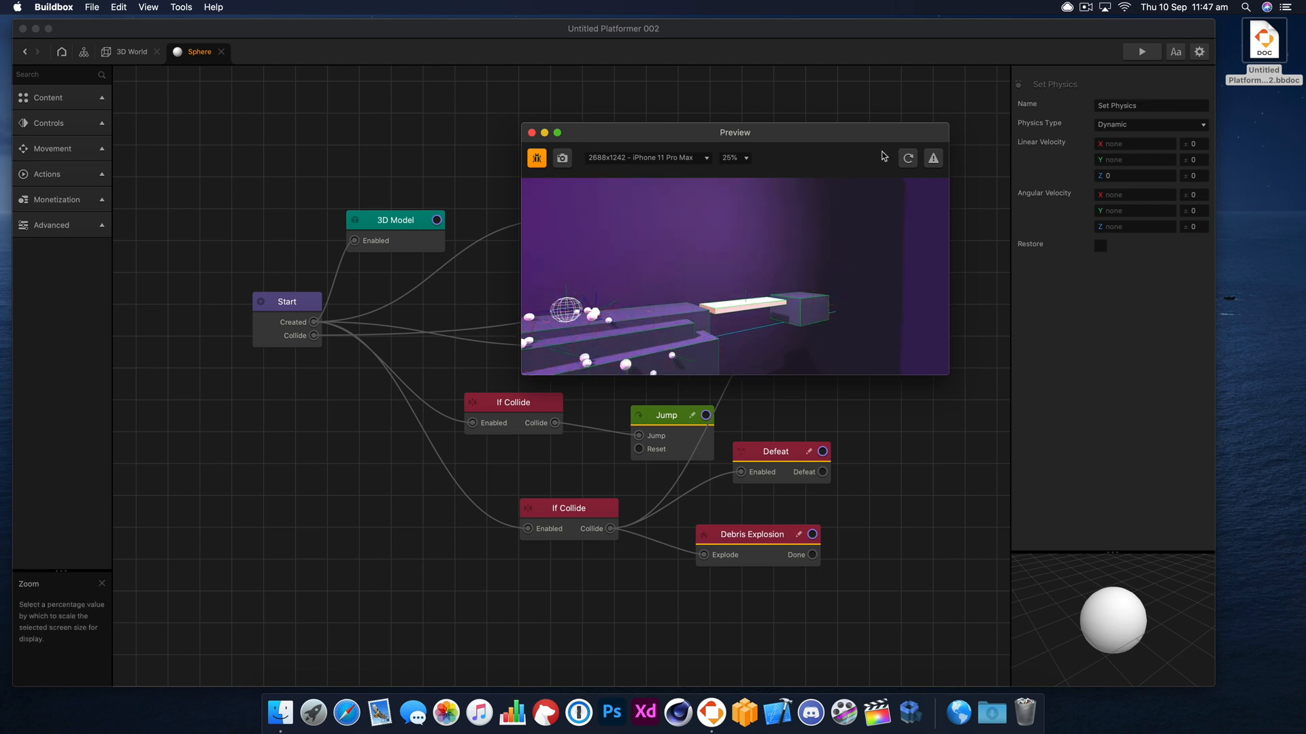
{"action": "left_click", "coordinate": [906, 158]}
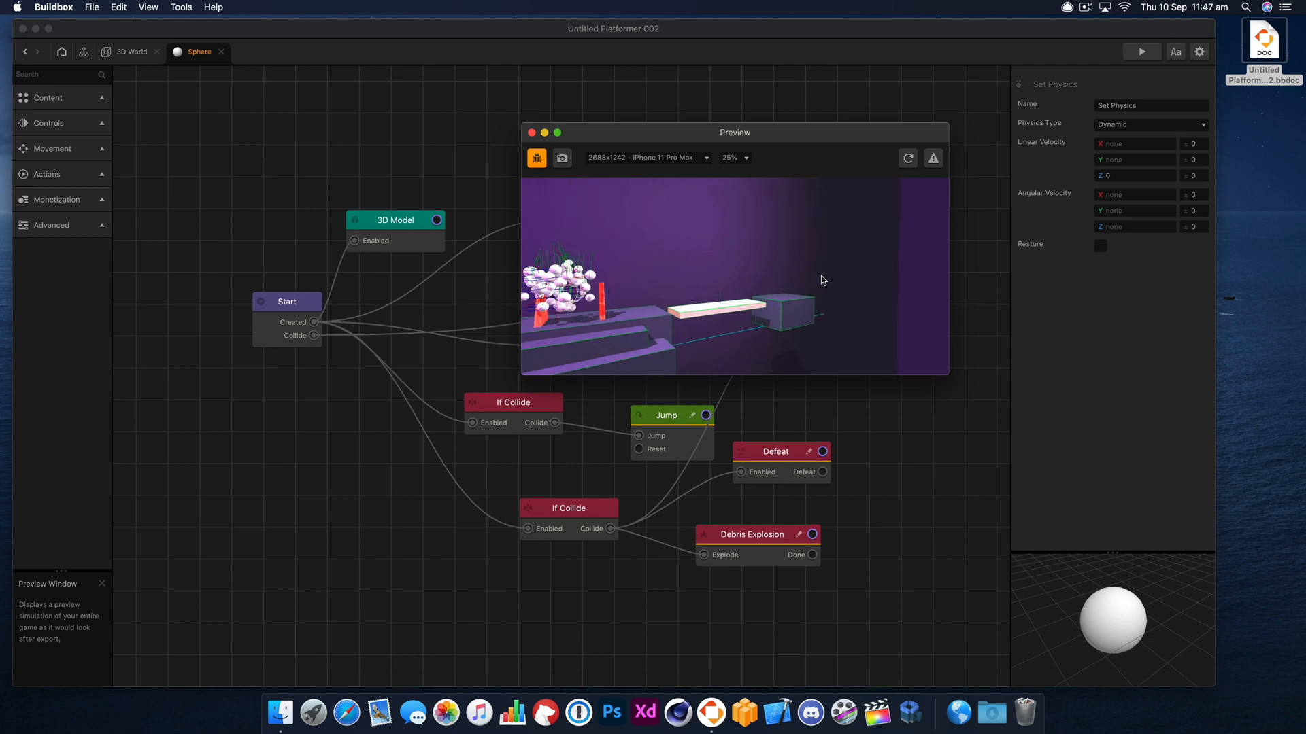
{"action": "left_click", "coordinate": [820, 275]}
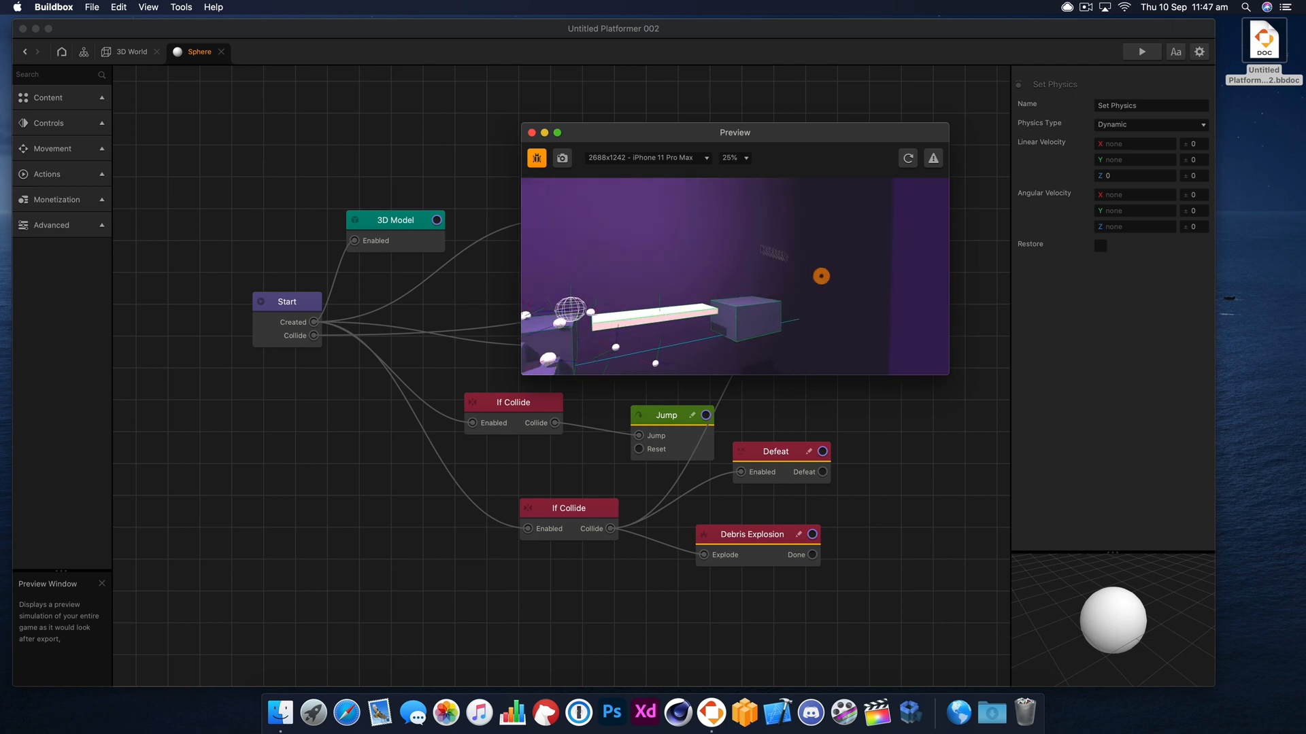
{"action": "left_click", "coordinate": [532, 132]}
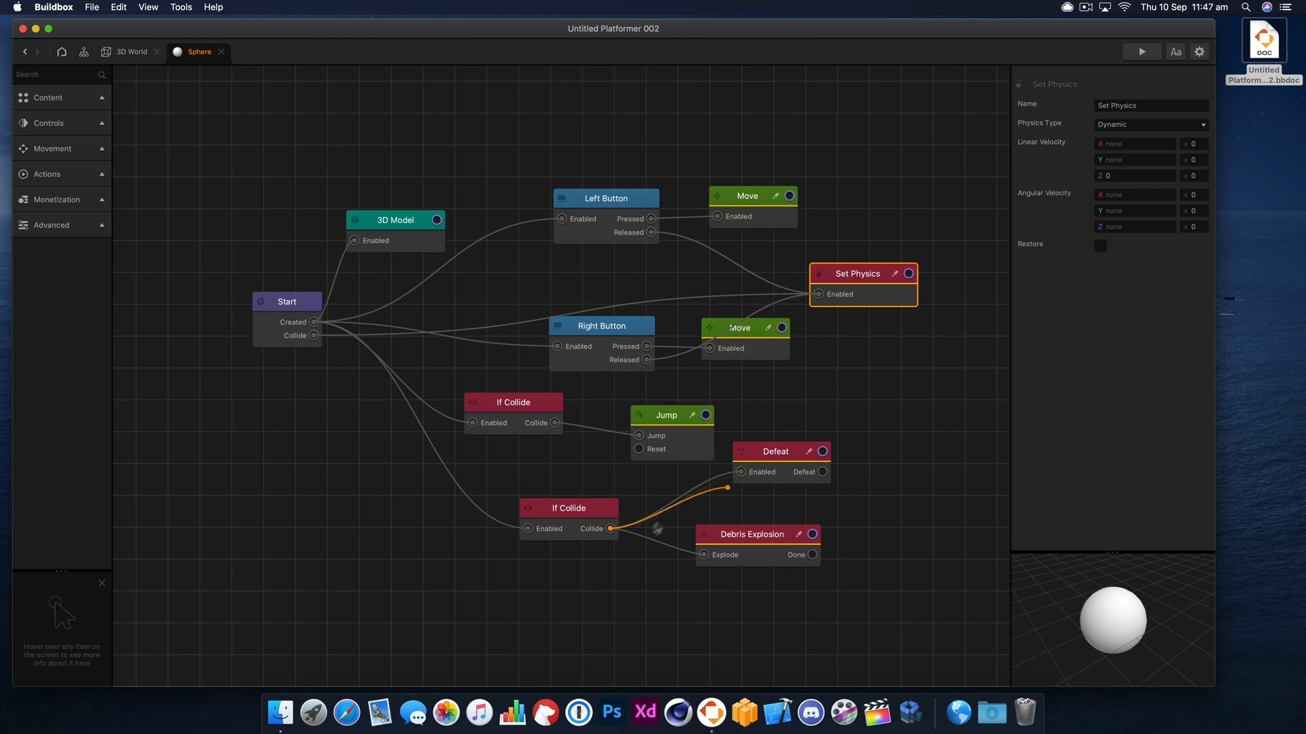
Step: Disconnect the enemy If Collide from Set Physics and rearrange the Start, If Collide, Jump, Defeat and Debris Explosion nodes
{"action": "left_click_drag", "start_coordinate": [586, 481], "coordinate": [557, 521]}
{"action": "left_click_drag", "start_coordinate": [280, 317], "coordinate": [327, 325]}
{"action": "left_click_drag", "start_coordinate": [515, 416], "coordinate": [570, 423]}
{"action": "left_click_drag", "start_coordinate": [679, 416], "coordinate": [683, 408]}
{"action": "left_click_drag", "start_coordinate": [777, 466], "coordinate": [802, 453]}
{"action": "left_click_drag", "start_coordinate": [776, 554], "coordinate": [780, 566]}
{"action": "left_click_drag", "start_coordinate": [579, 516], "coordinate": [612, 490]}
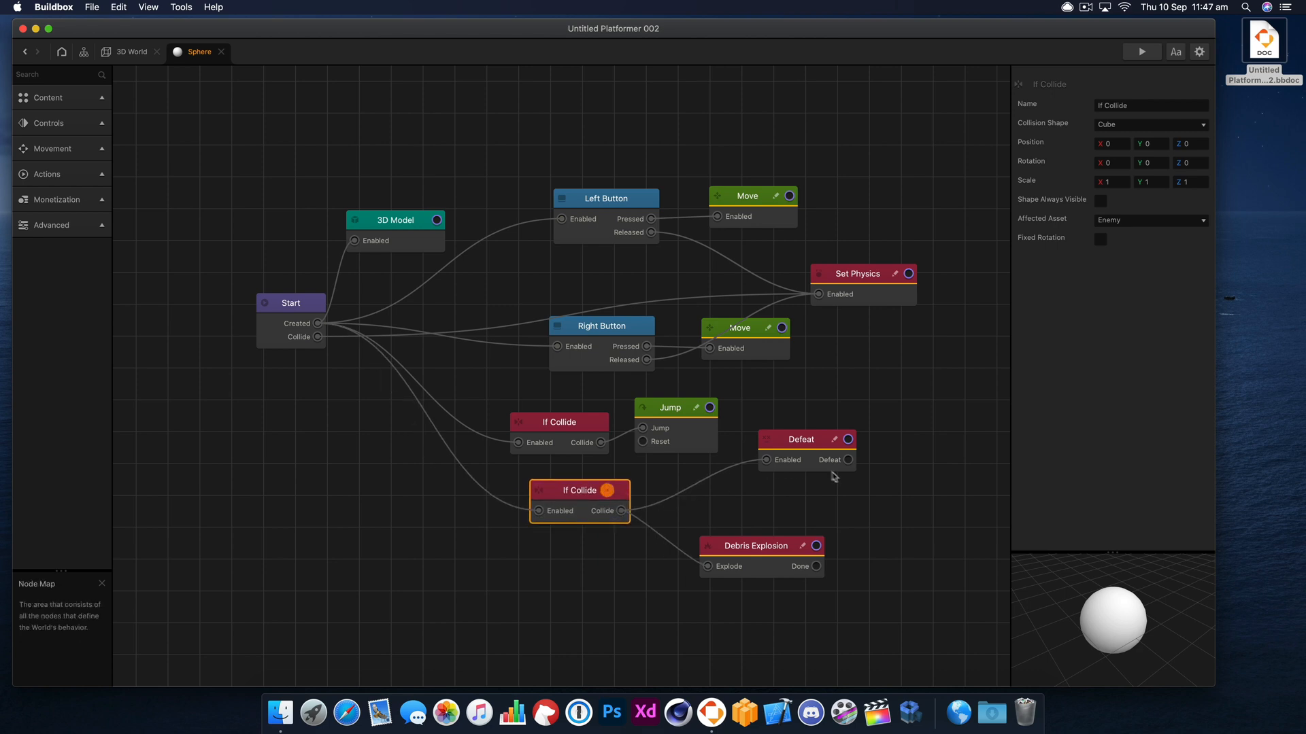
{"action": "mouse_move", "coordinate": [811, 460]}
{"action": "left_mouse_down"}
{"action": "mouse_move", "coordinate": [809, 476]}
{"action": "mouse_move", "coordinate": [791, 454]}
{"action": "mouse_move", "coordinate": [787, 465]}
{"action": "left_mouse_up"}
Step: Check the starting platform's physics settings in the 3D World and reopen the Sphere's node map
{"action": "left_click", "coordinate": [125, 55]}
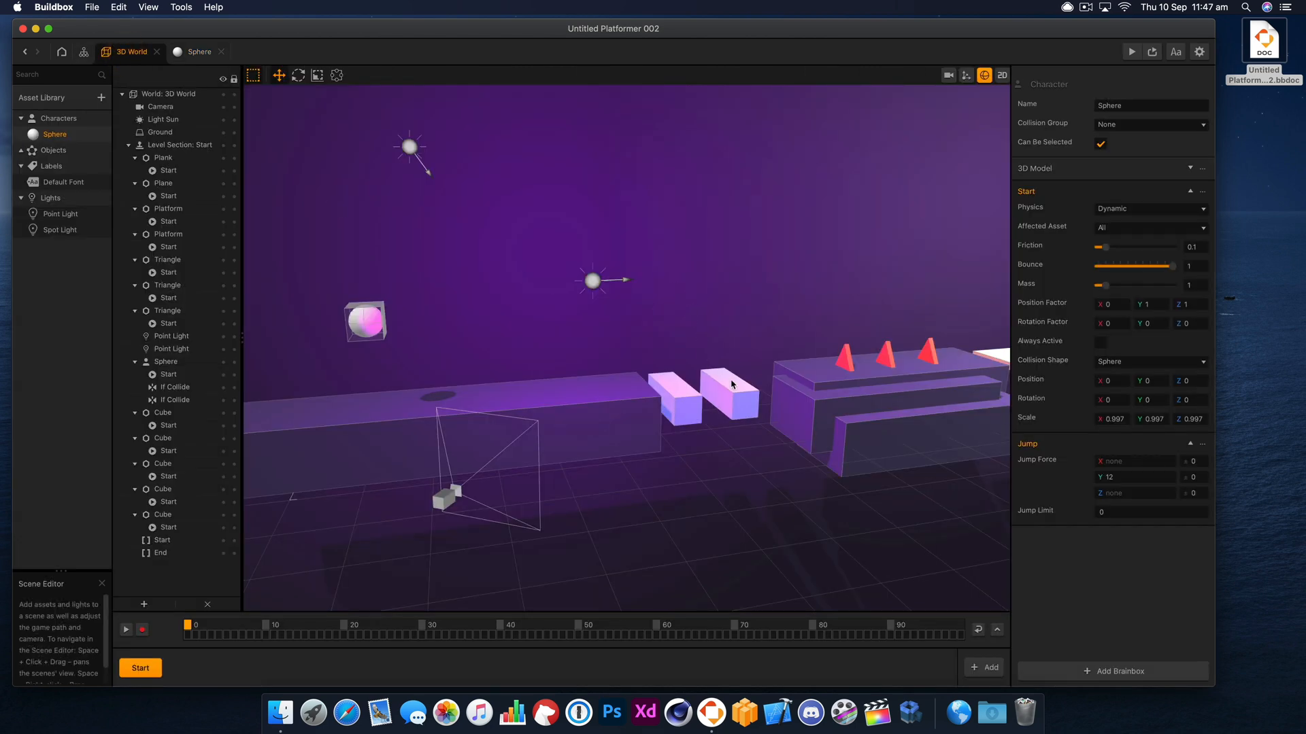
{"action": "left_click", "coordinate": [629, 420]}
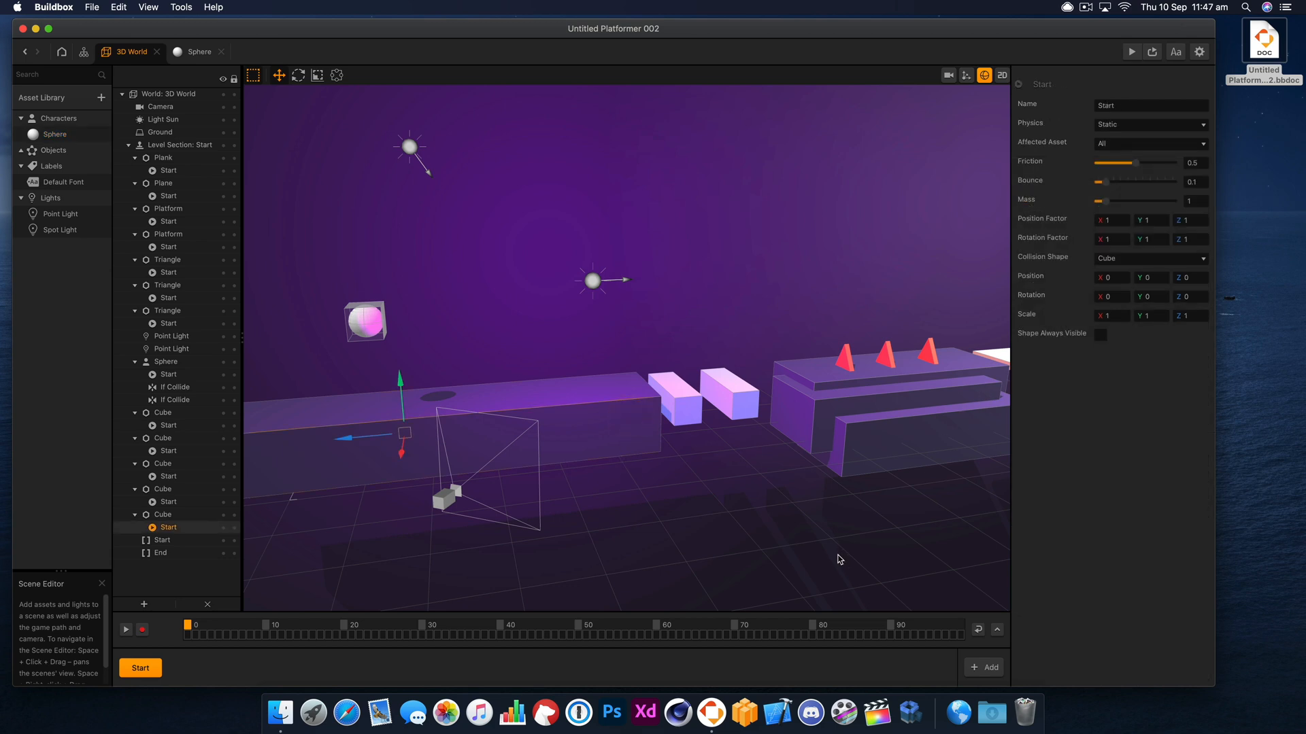
{"action": "double_click", "coordinate": [75, 133]}
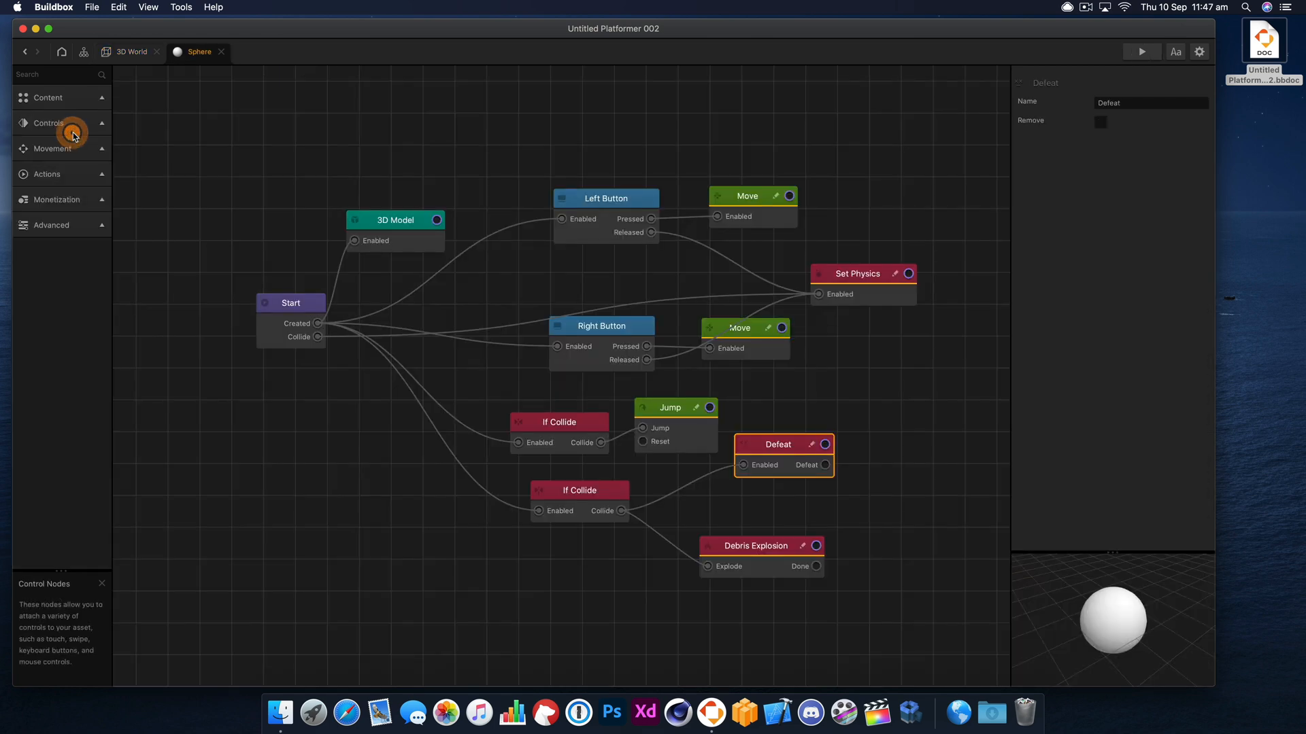
Step: Add a Haptic Feedback node below Debris Explosion and connect the enemy If Collide's Collide output to its High input
{"action": "left_click_drag", "start_coordinate": [805, 550], "coordinate": [803, 529]}
{"action": "left_click_drag", "start_coordinate": [602, 488], "coordinate": [595, 494]}
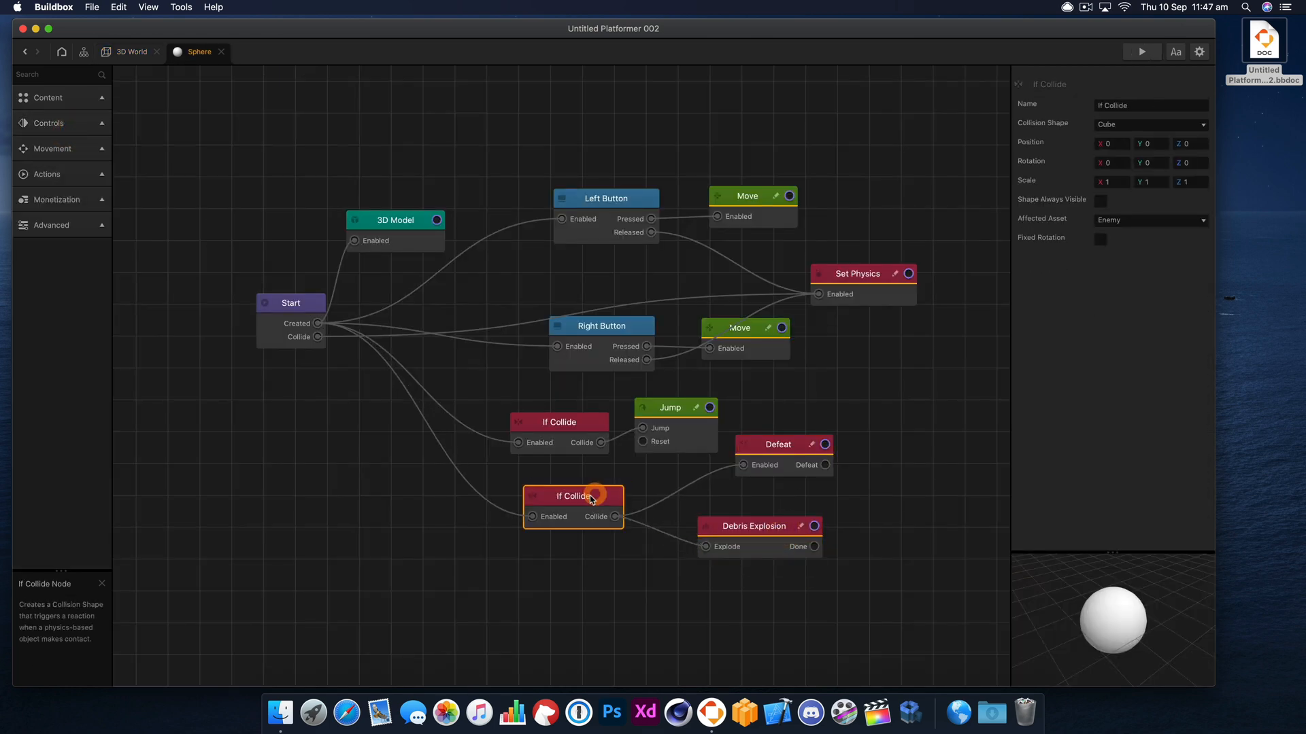
{"action": "left_click", "coordinate": [81, 81]}
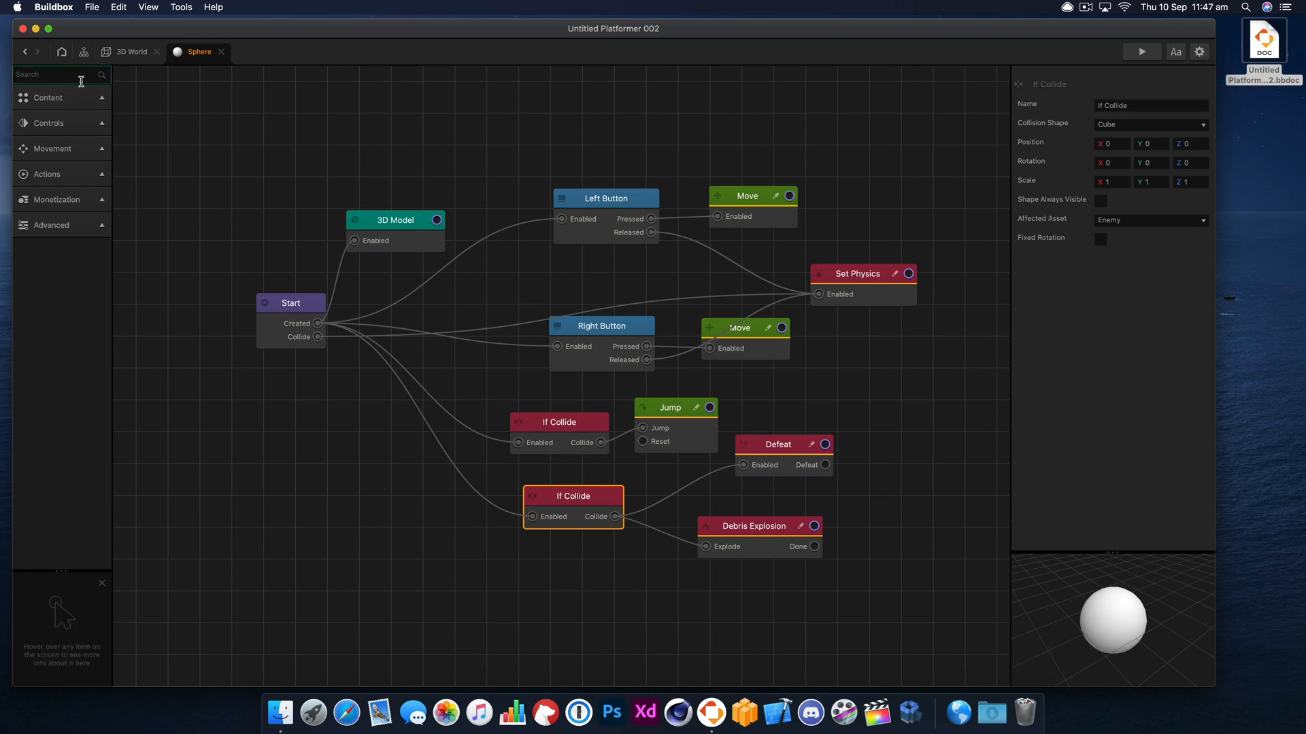
{"action": "type", "text": "hac"}
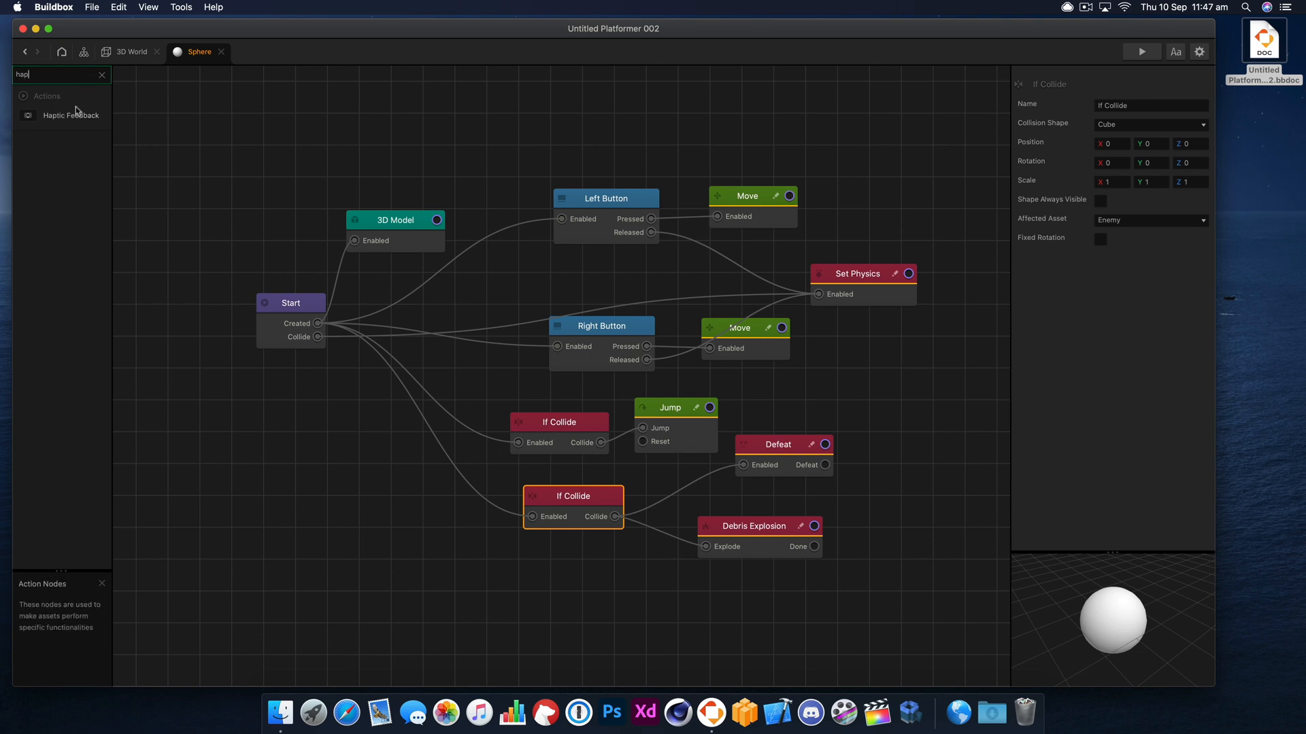
{"action": "left_click_drag", "start_coordinate": [76, 110], "coordinate": [645, 573]}
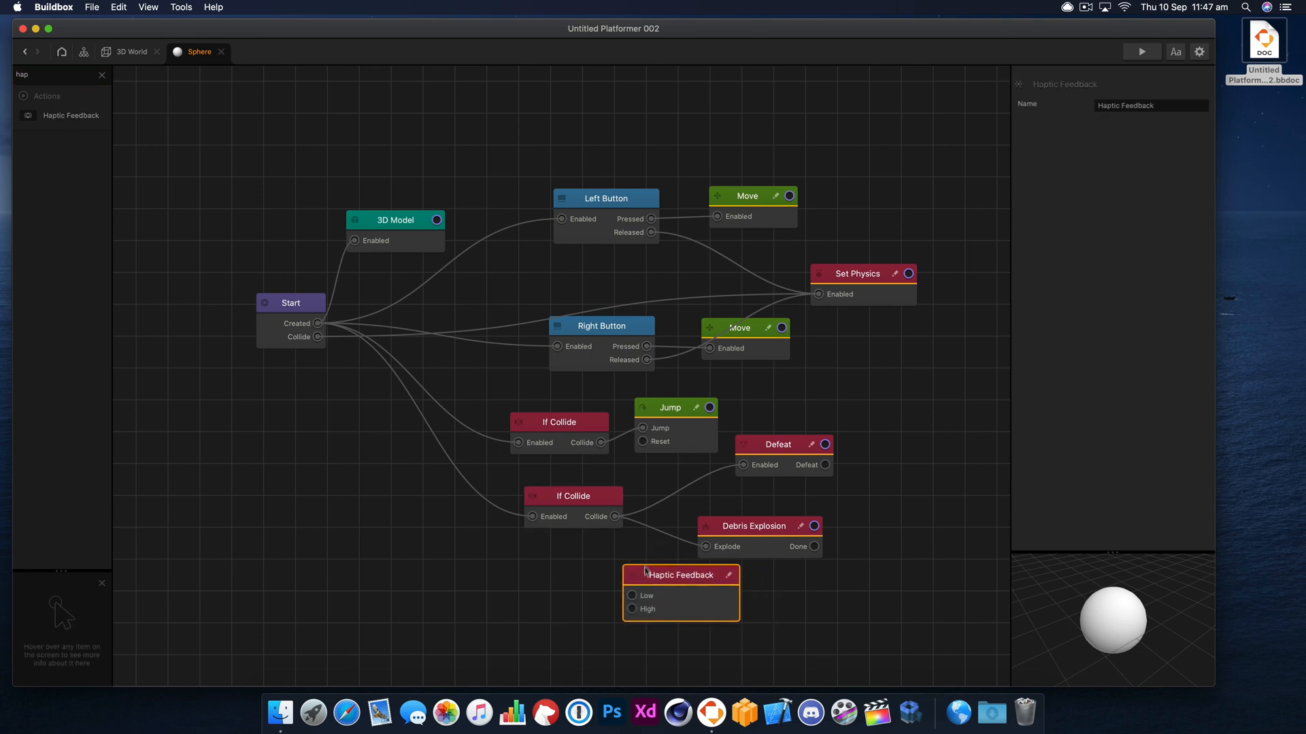
{"action": "left_click_drag", "start_coordinate": [616, 521], "coordinate": [678, 588]}
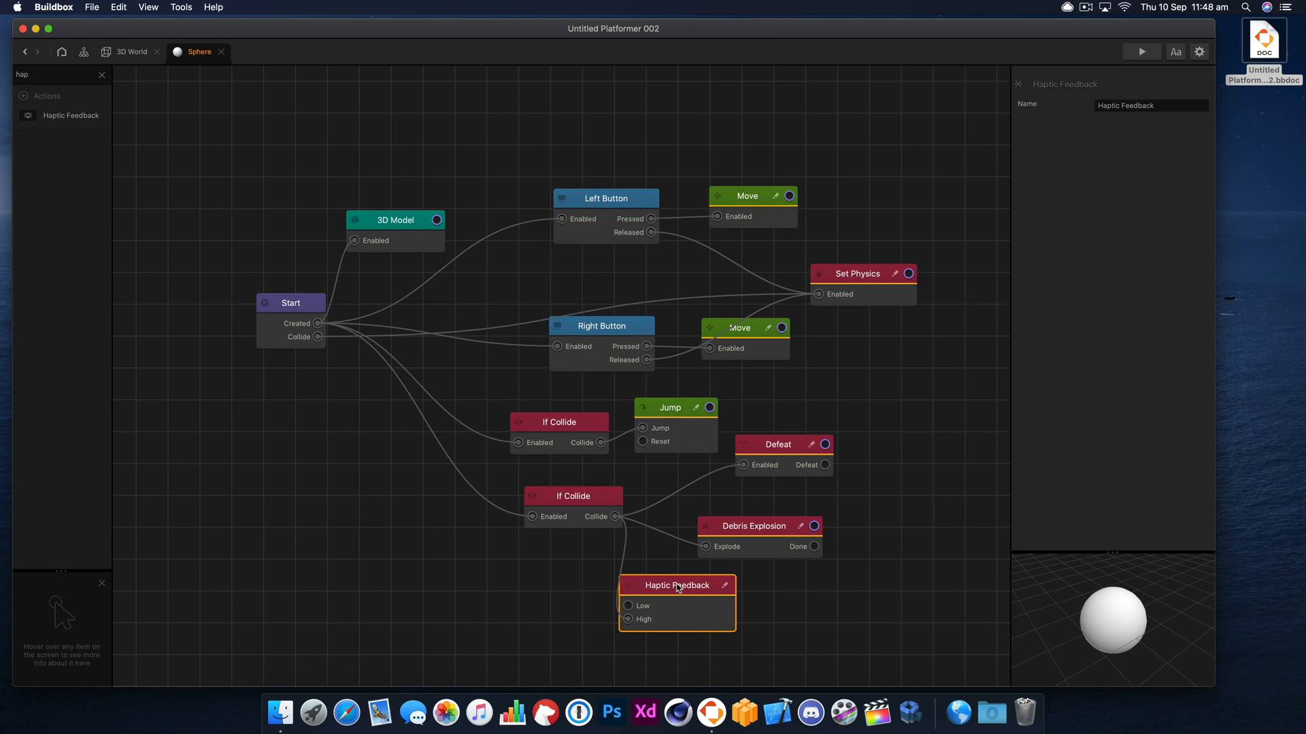
Step: Add a Camera Shake node beside Haptic Feedback and connect the enemy If Collide's Collide output to its Enabled input
{"action": "left_click", "coordinate": [102, 76]}
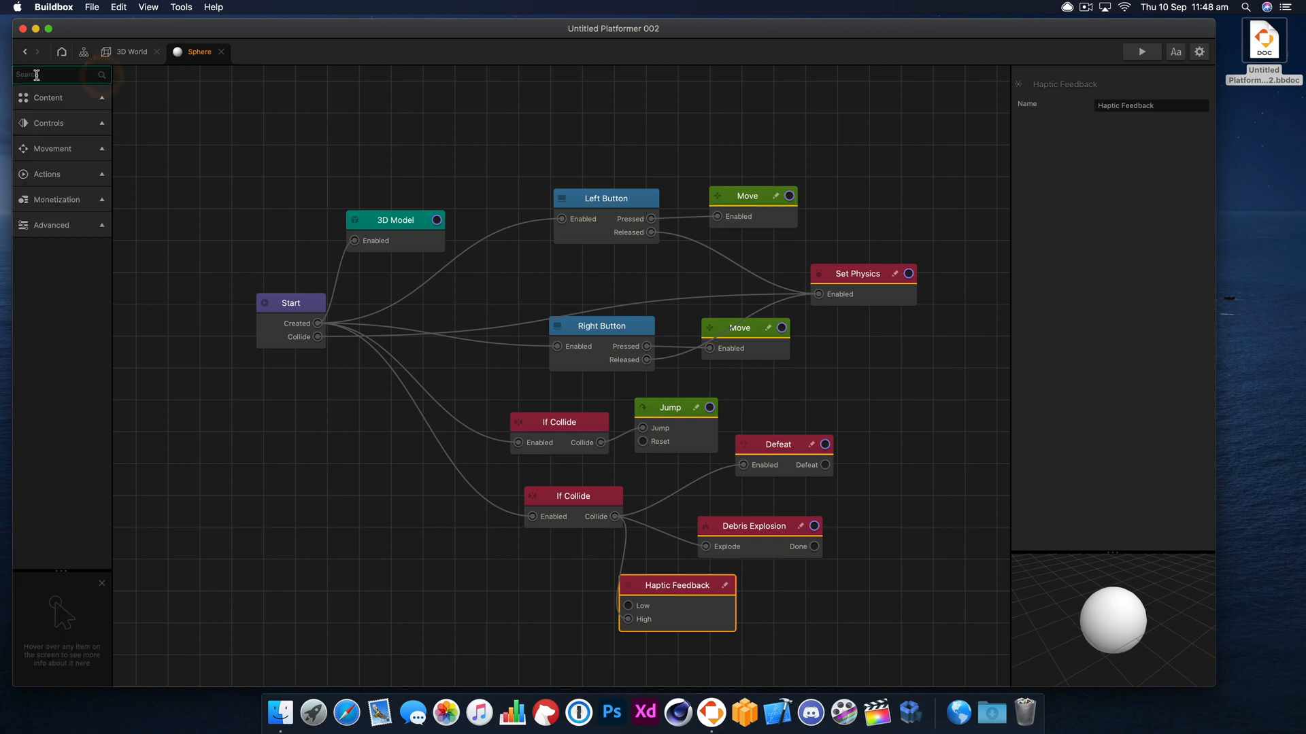
{"action": "type", "text": "came"}
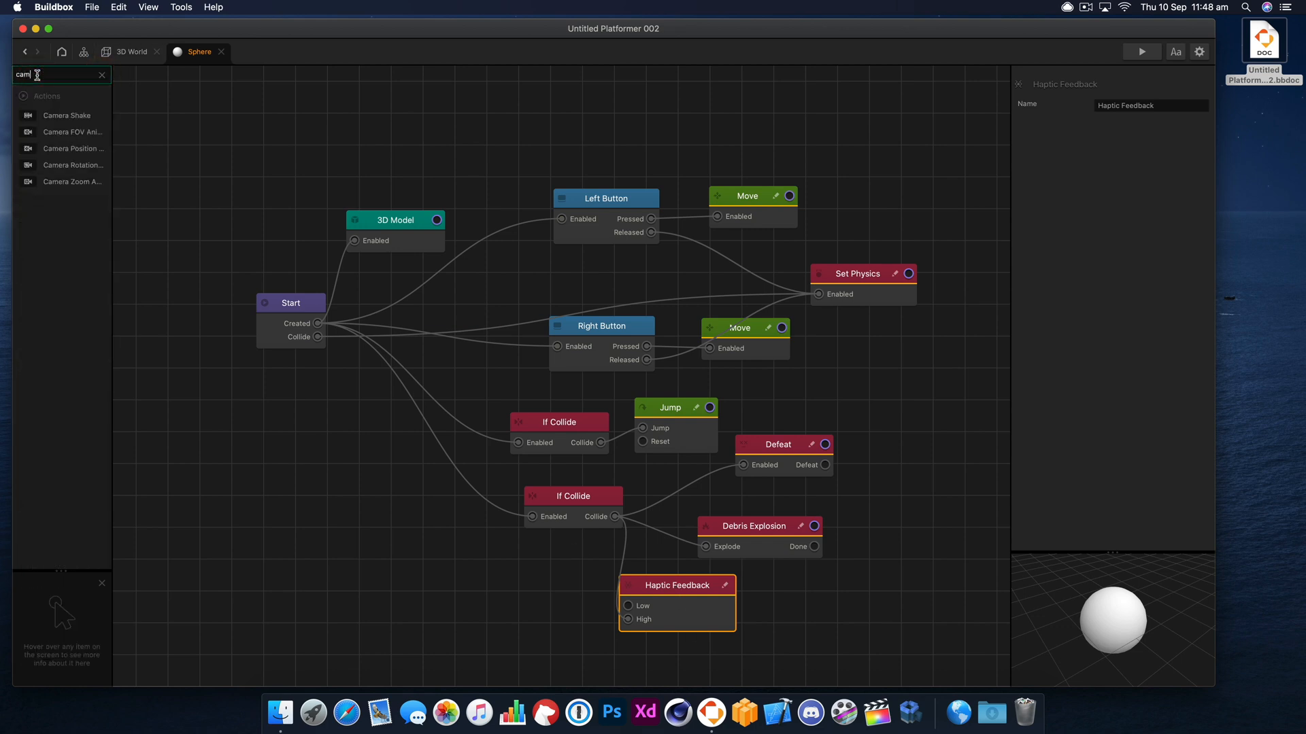
{"action": "left_click_drag", "start_coordinate": [66, 116], "coordinate": [654, 307]}
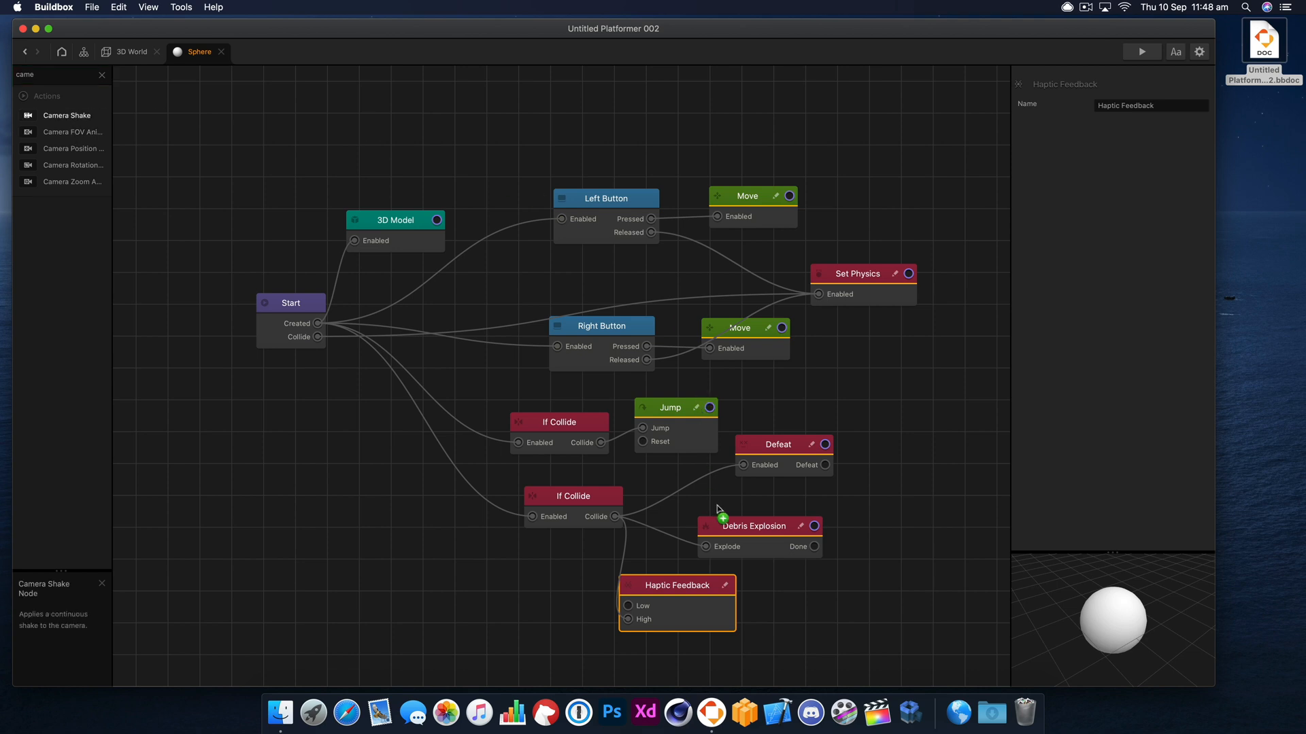
{"action": "left_click_drag", "start_coordinate": [781, 582], "coordinate": [782, 584]}
{"action": "left_click_drag", "start_coordinate": [680, 585], "coordinate": [645, 583]}
{"action": "left_click", "coordinate": [789, 586]}
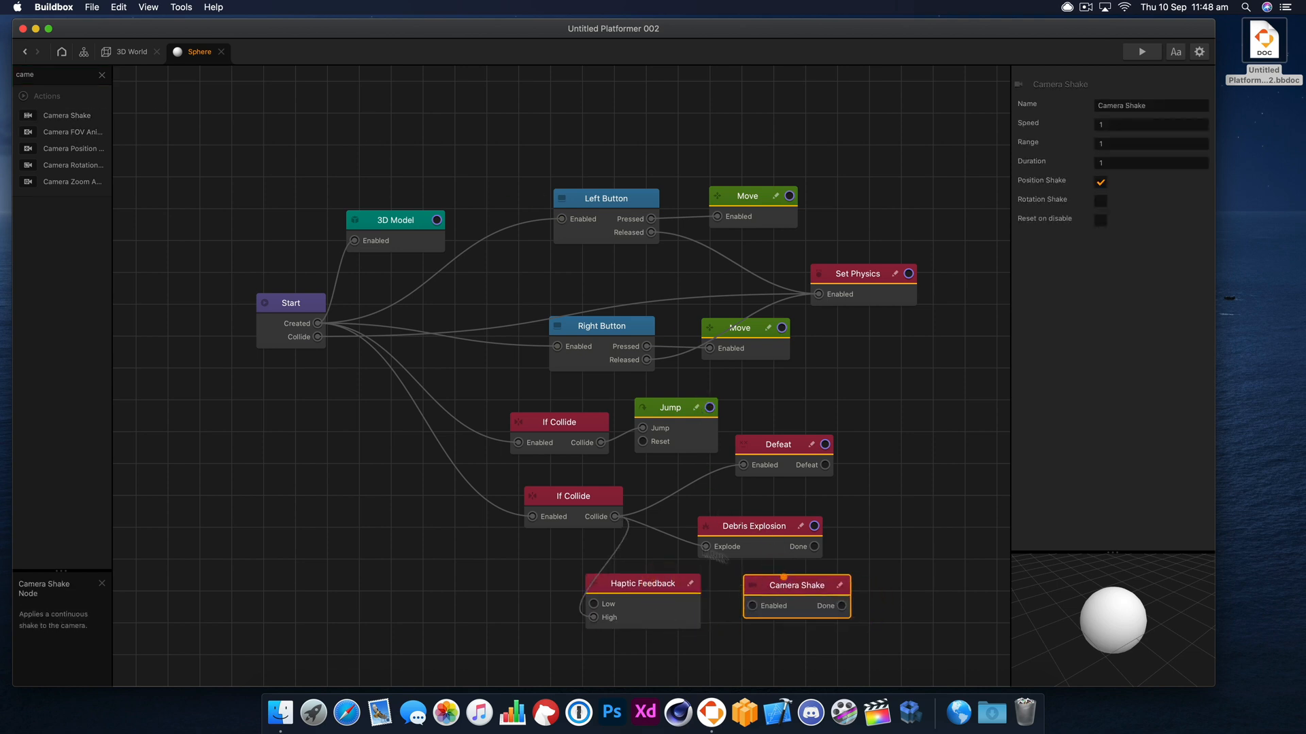
{"action": "left_click", "coordinate": [604, 517]}
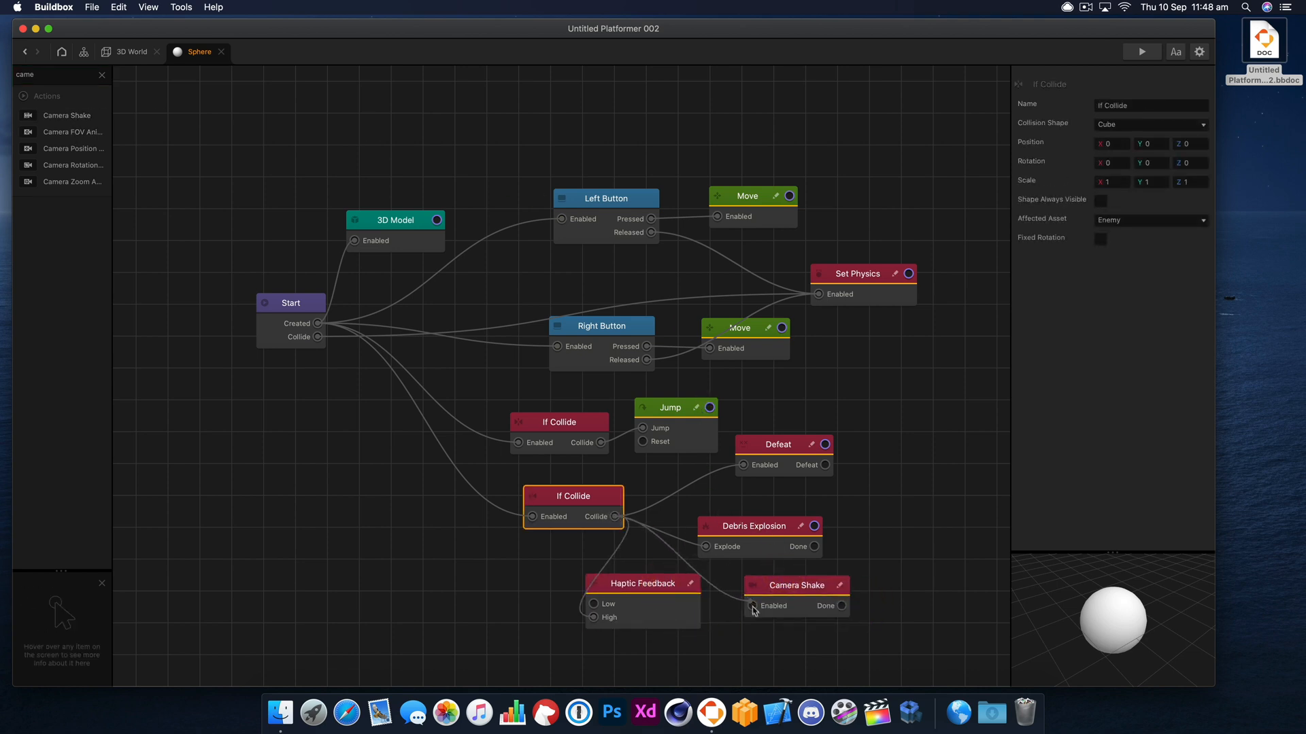
{"action": "left_click", "coordinate": [752, 609]}
Step: Preview the game and run the sphere into the spikes to test the camera shake, and return to the 3D World
{"action": "left_click", "coordinate": [1141, 53]}
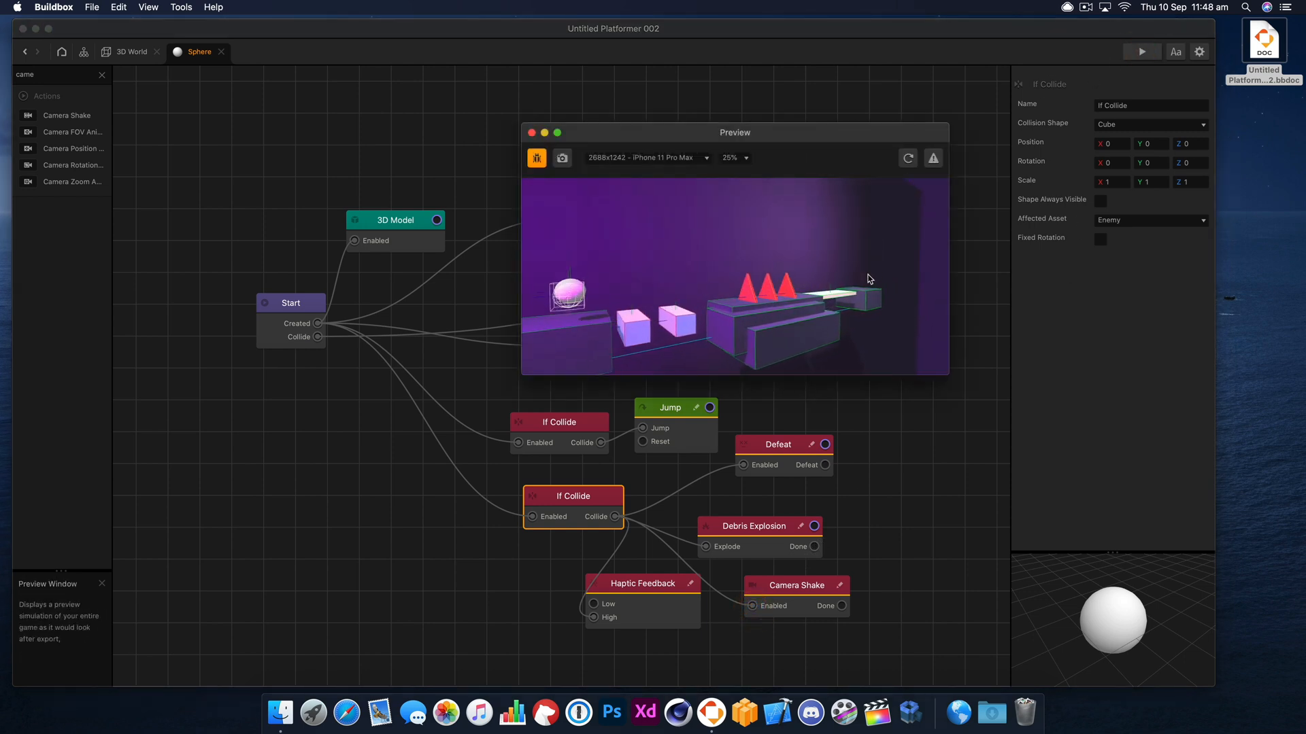
{"action": "left_click", "coordinate": [865, 276]}
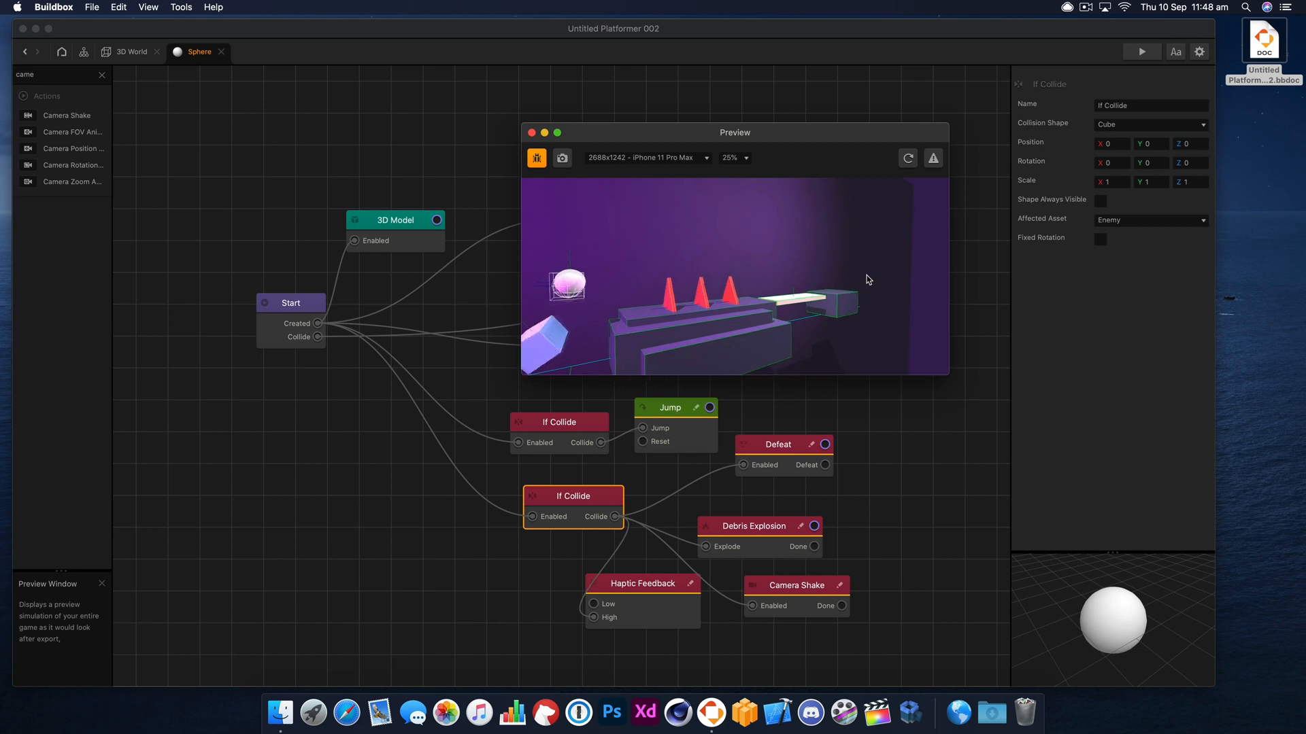
{"action": "left_click", "coordinate": [867, 277]}
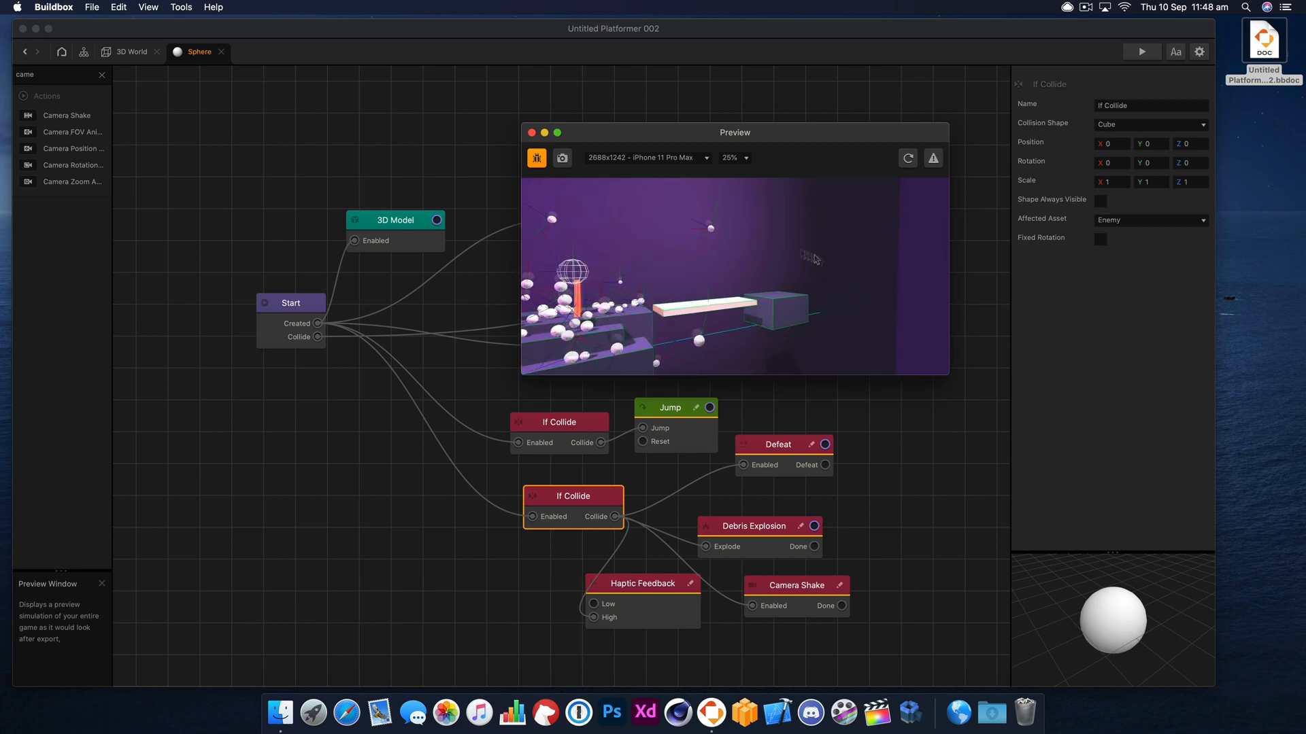
{"action": "left_click", "coordinate": [531, 133]}
{"action": "left_click", "coordinate": [136, 55]}
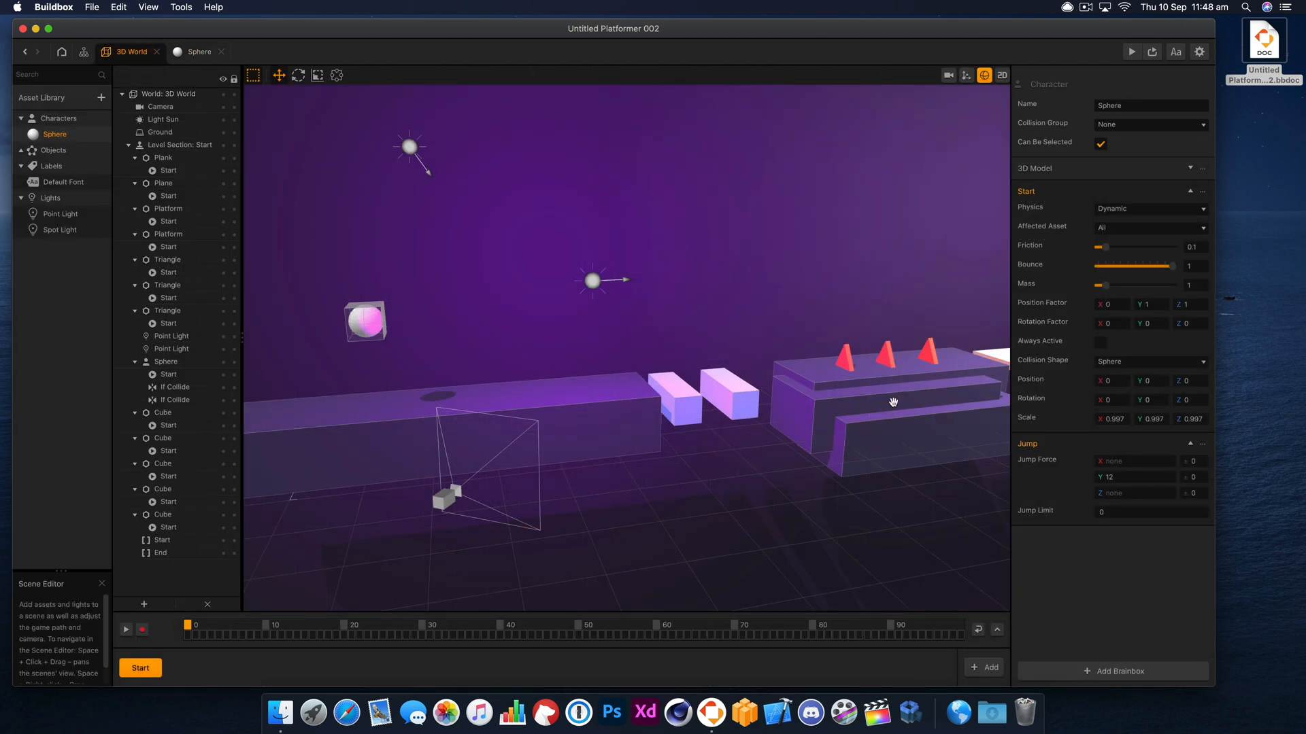
{"action": "left_click", "coordinate": [859, 361]}
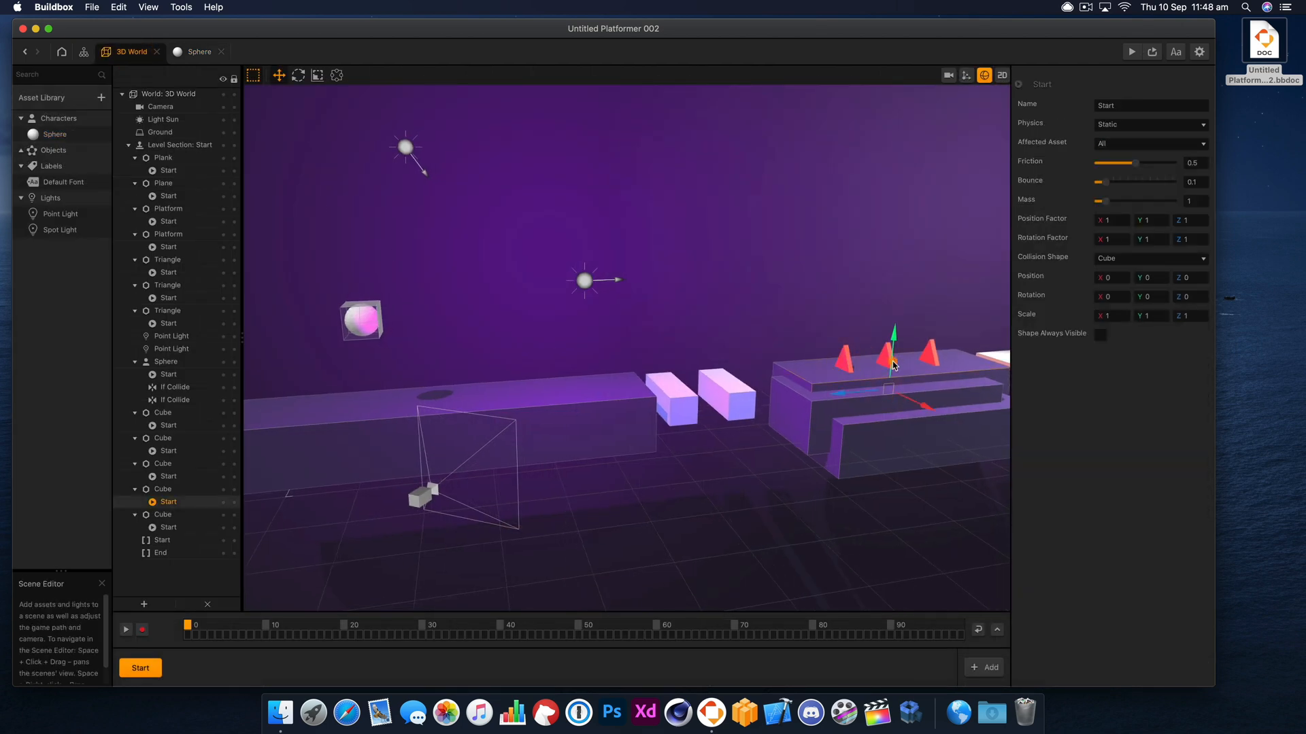
{"action": "left_click", "coordinate": [843, 354]}
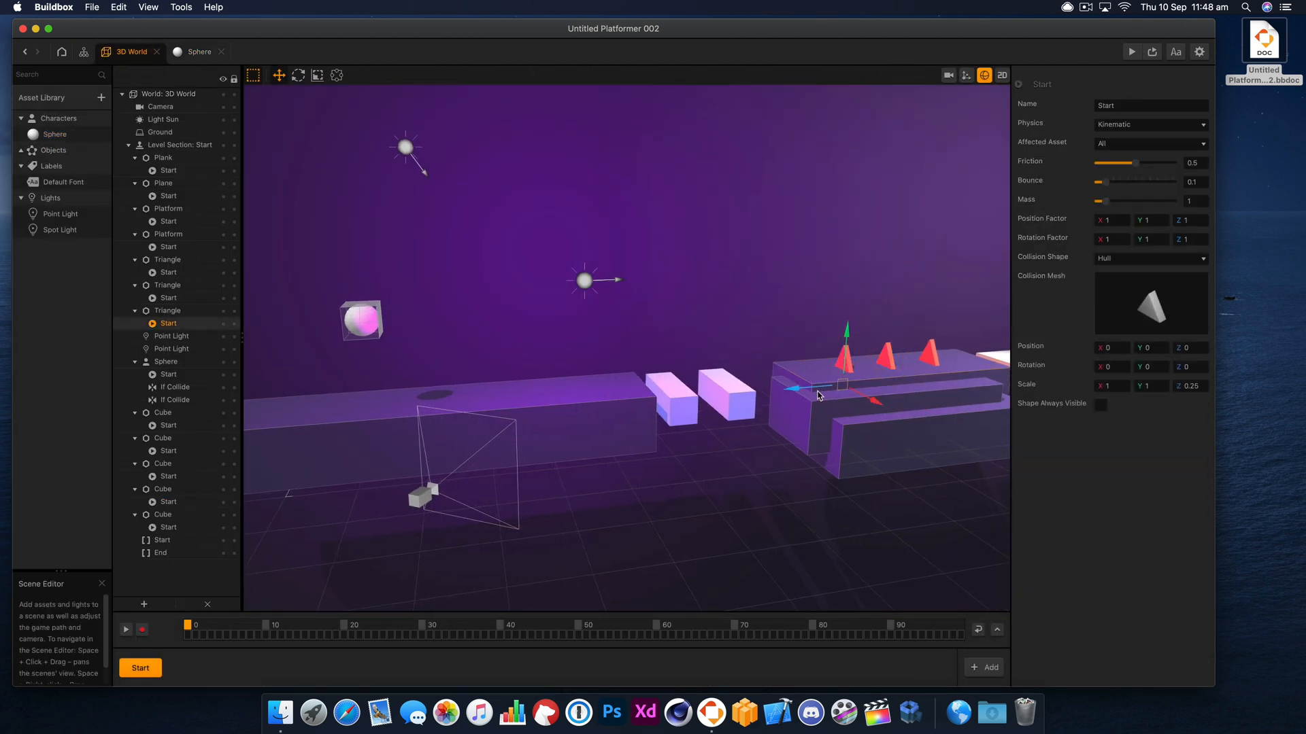
{"action": "left_click_drag", "start_coordinate": [818, 396], "coordinate": [570, 415]}
{"action": "left_click", "coordinate": [889, 359]}
{"action": "left_click_drag", "start_coordinate": [860, 389], "coordinate": [763, 400]}
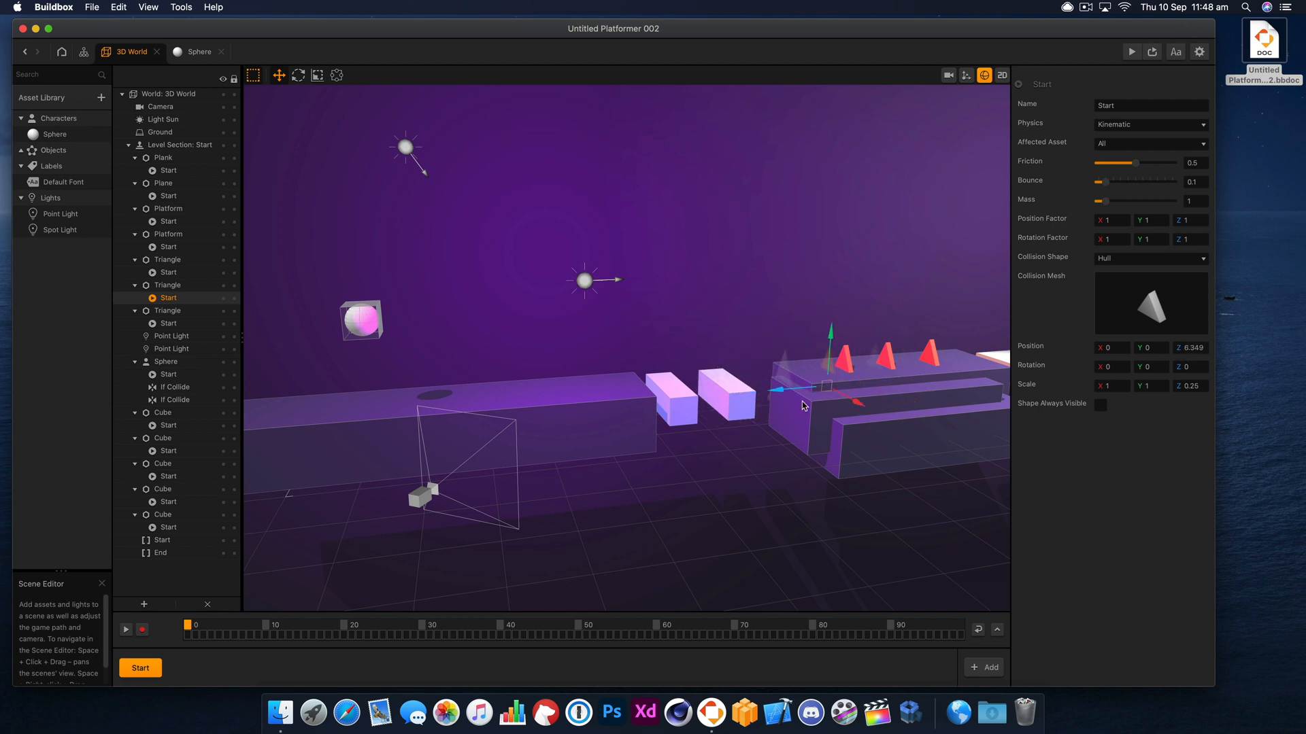
Step: Hide the collision shapes and move the first spike onto the starting platform, at a Z position of about -2.554
{"action": "left_click", "coordinate": [984, 76]}
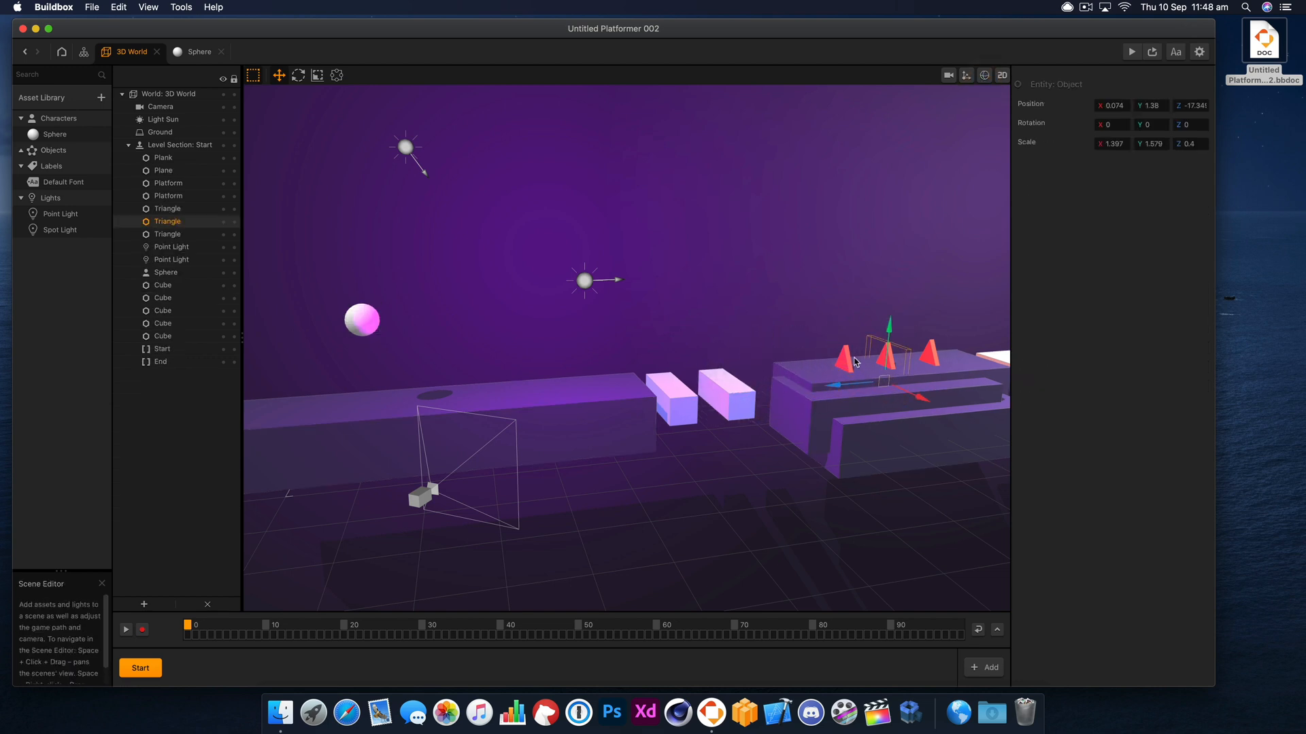
{"action": "left_click", "coordinate": [845, 357]}
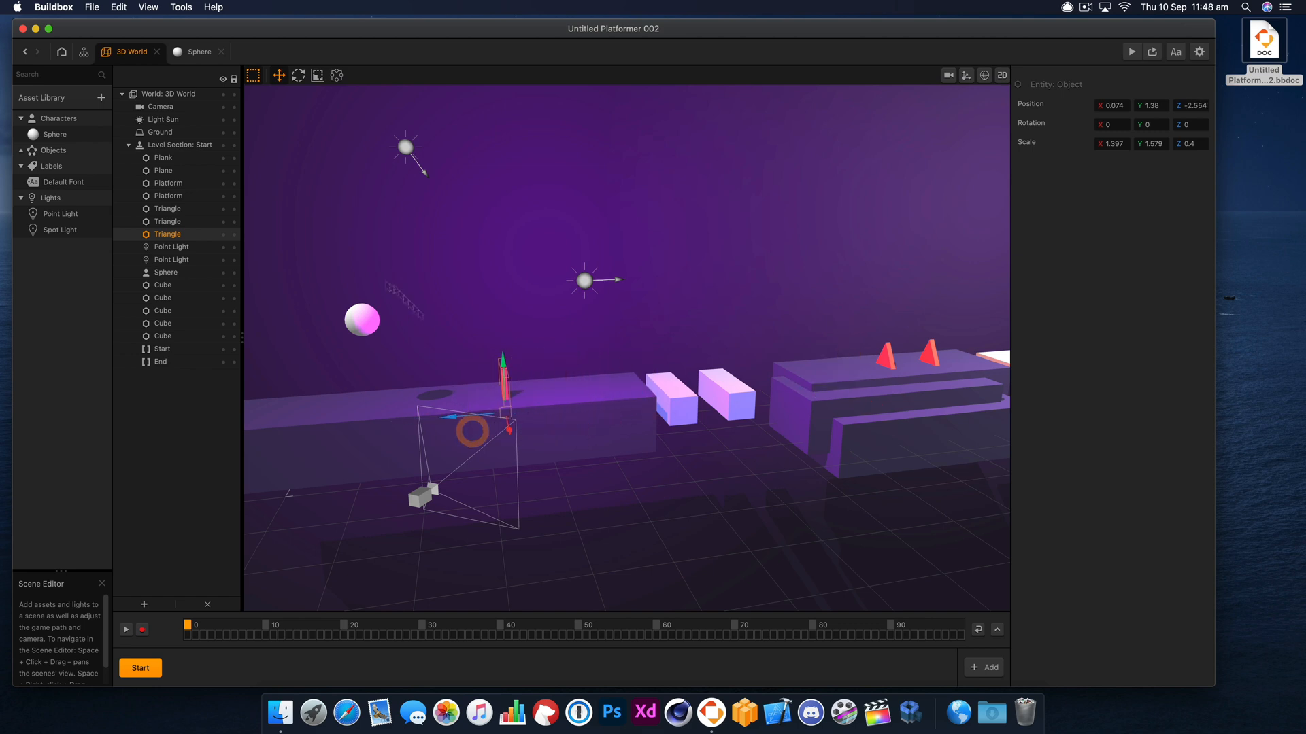
Step: Preview the sphere hitting the relocated spike, and restart the preview beside the Sphere's node map
{"action": "left_click", "coordinate": [1131, 52]}
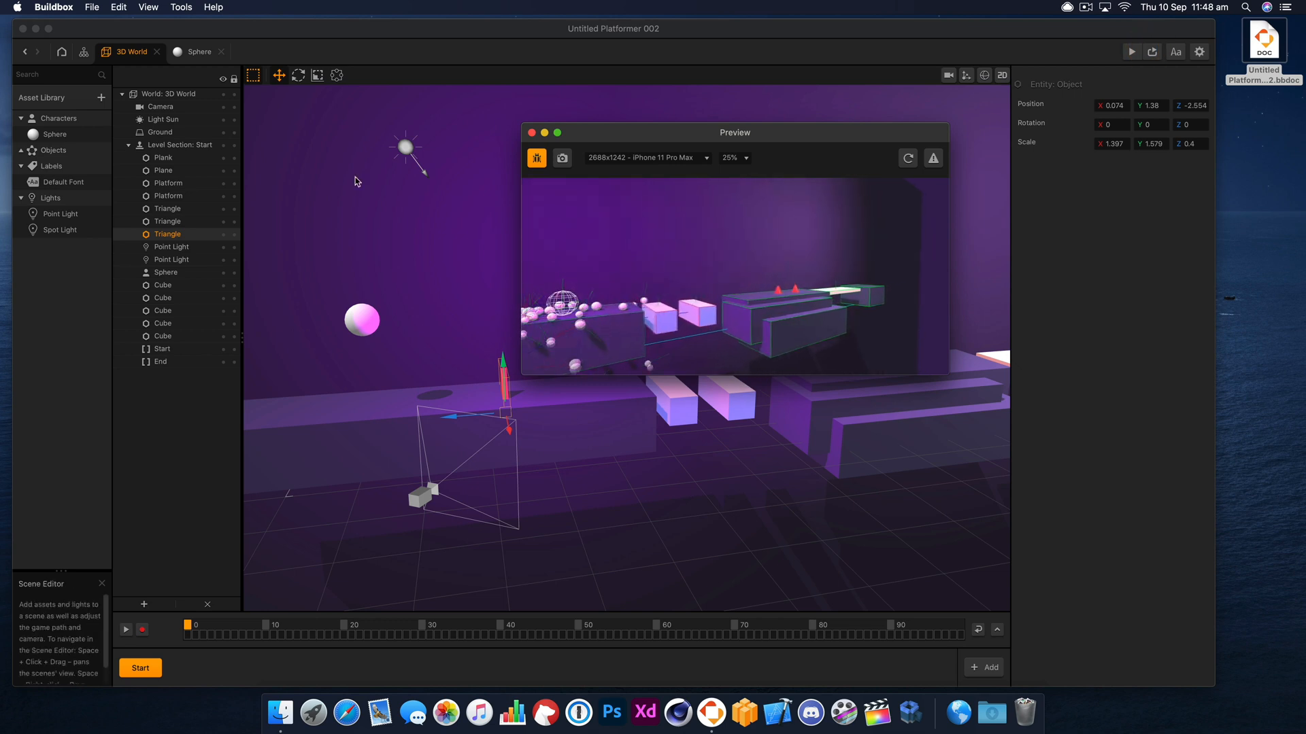
{"action": "left_click", "coordinate": [199, 53]}
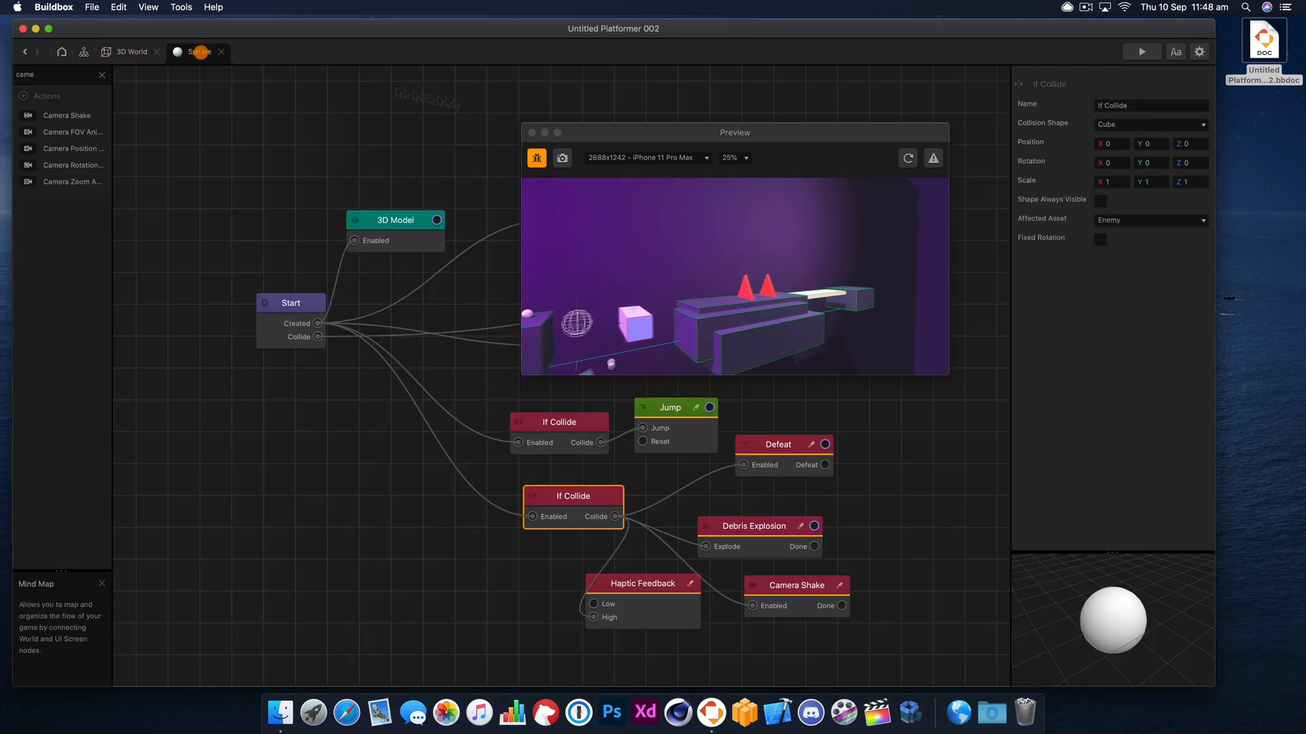
{"action": "left_click", "coordinate": [908, 158]}
{"action": "left_click_drag", "start_coordinate": [877, 133], "coordinate": [1091, 298]}
Step: Set the Camera Shake node's Speed to 3
{"action": "left_click", "coordinate": [789, 612]}
{"action": "left_click", "coordinate": [1118, 126]}
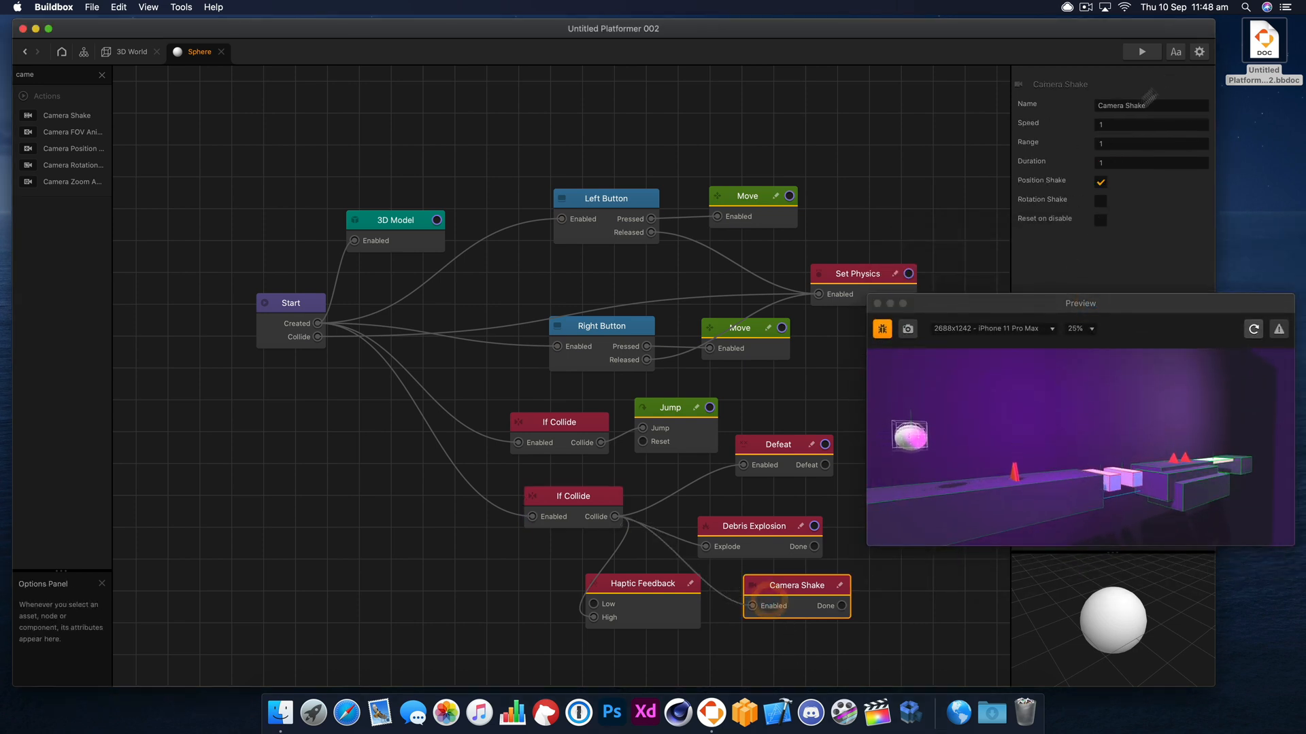
{"action": "type", "text": "0"}
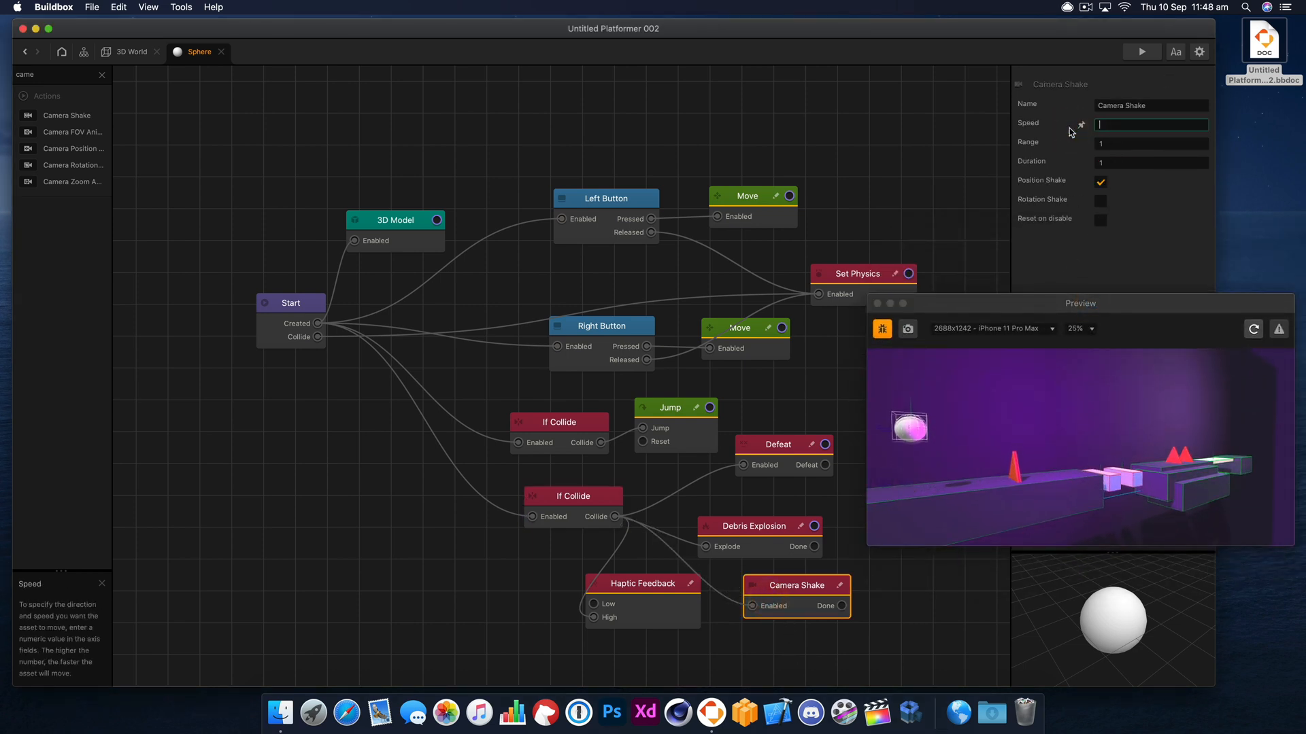
{"action": "type", "text": "3"}
{"action": "key", "text": "Tab"}
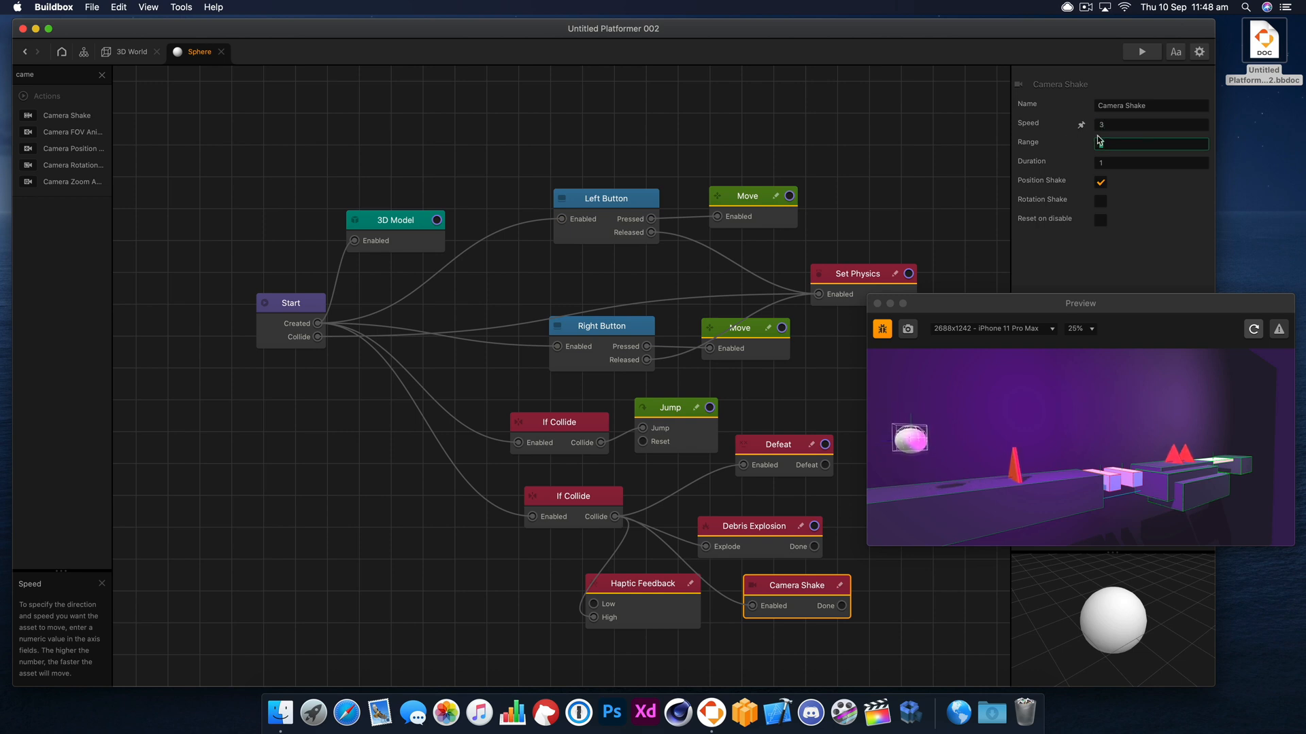
Step: Set the Camera Shake node's Range to 10.5 and preview the sphere hitting the spike
{"action": "left_click", "coordinate": [1131, 142]}
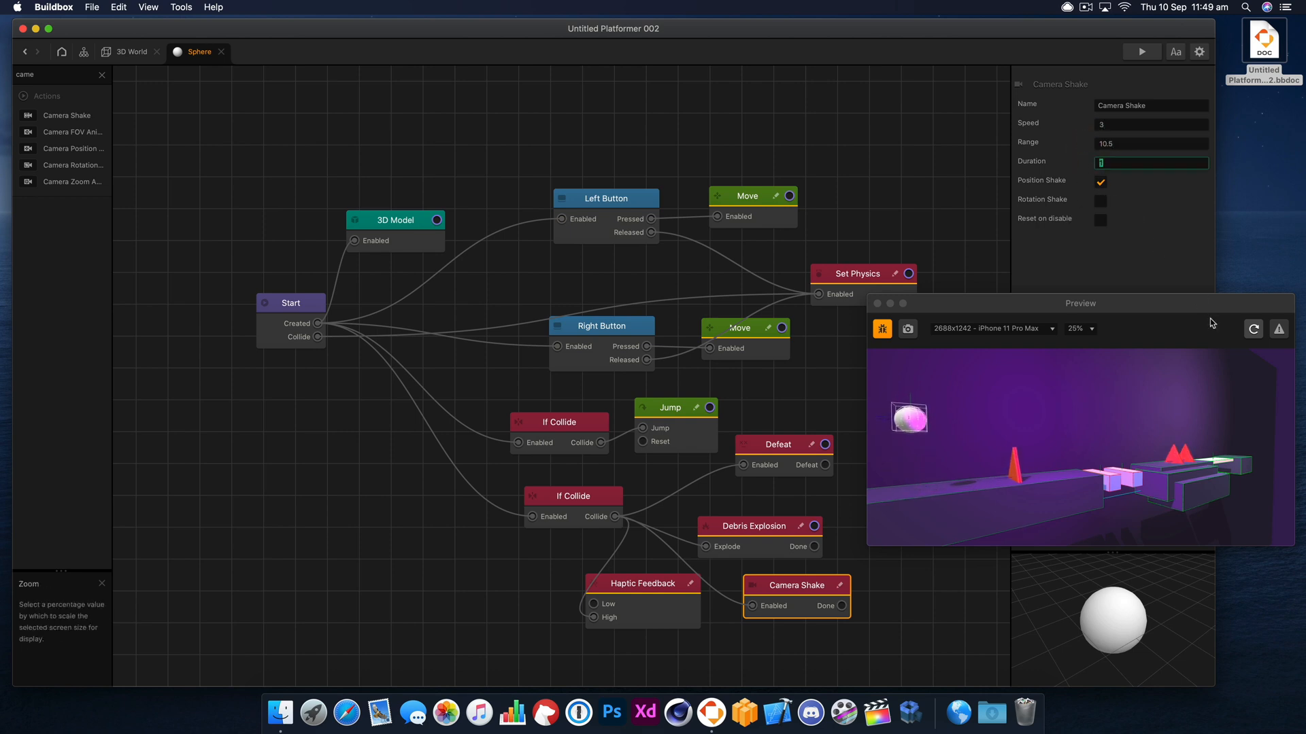
{"action": "left_click", "coordinate": [1255, 330]}
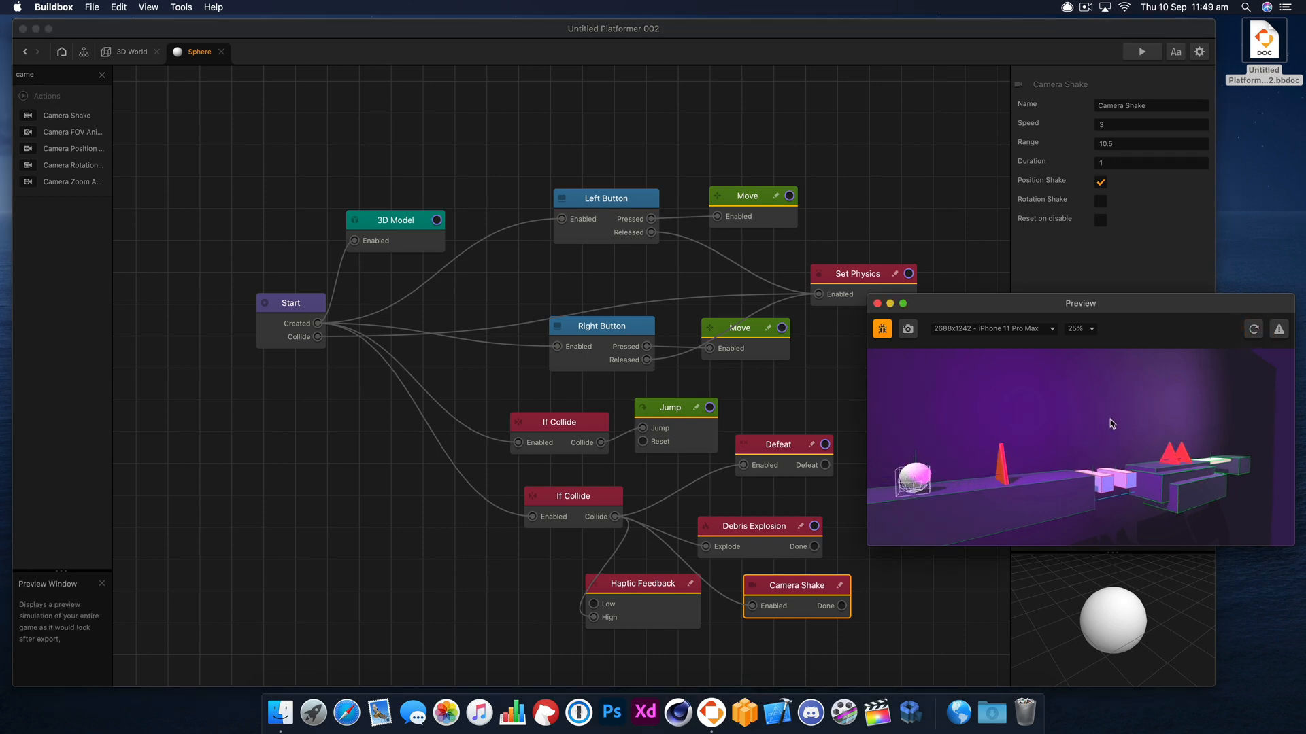
{"action": "left_click", "coordinate": [1108, 418]}
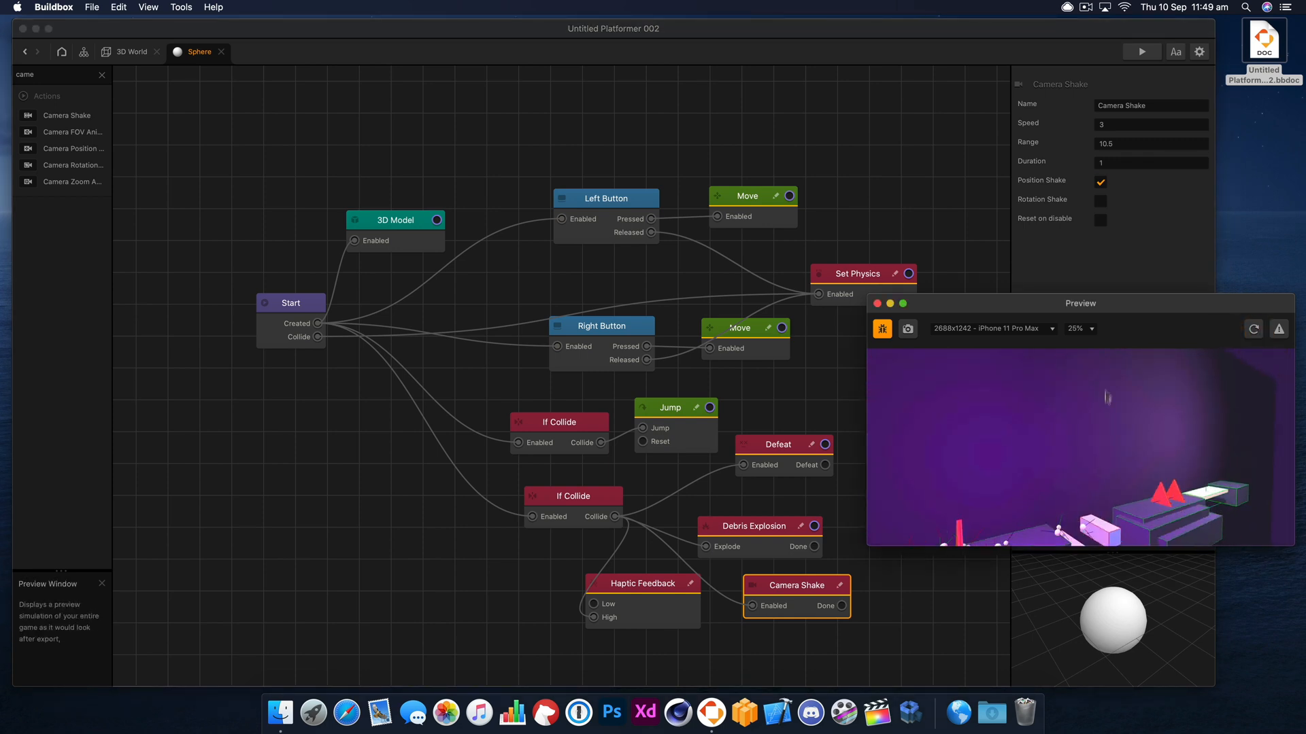
Step: Set the Camera Shake node's Range to 0.5, test the spike collision in the preview, and close the preview
{"action": "left_click", "coordinate": [1126, 142]}
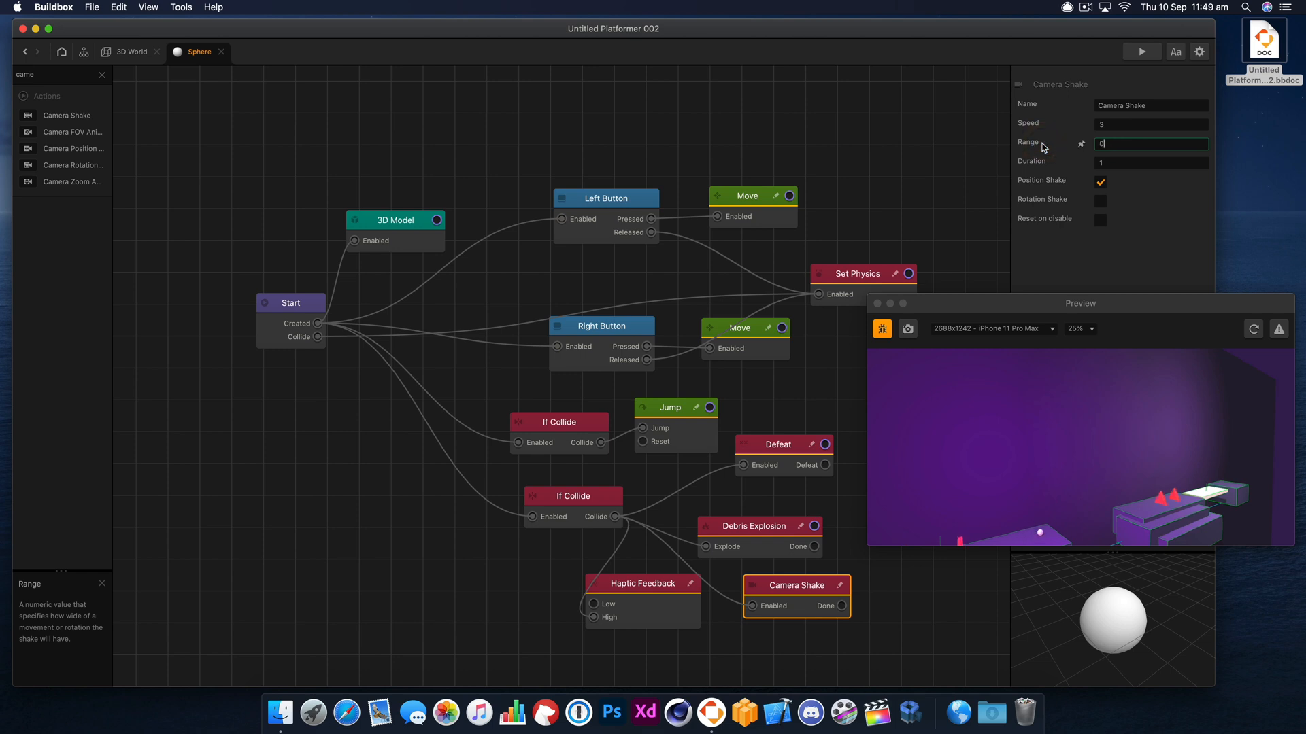
{"action": "left_click", "coordinate": [1253, 329]}
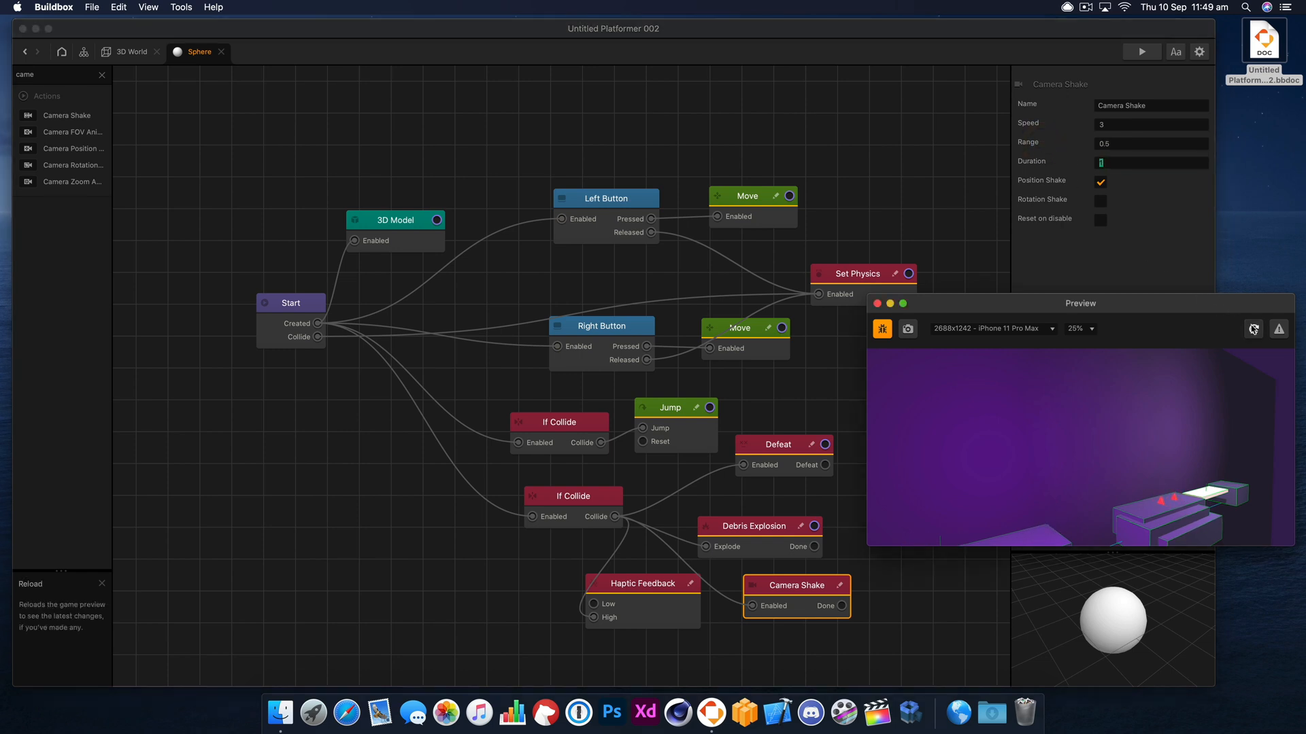
{"action": "left_click", "coordinate": [1125, 408]}
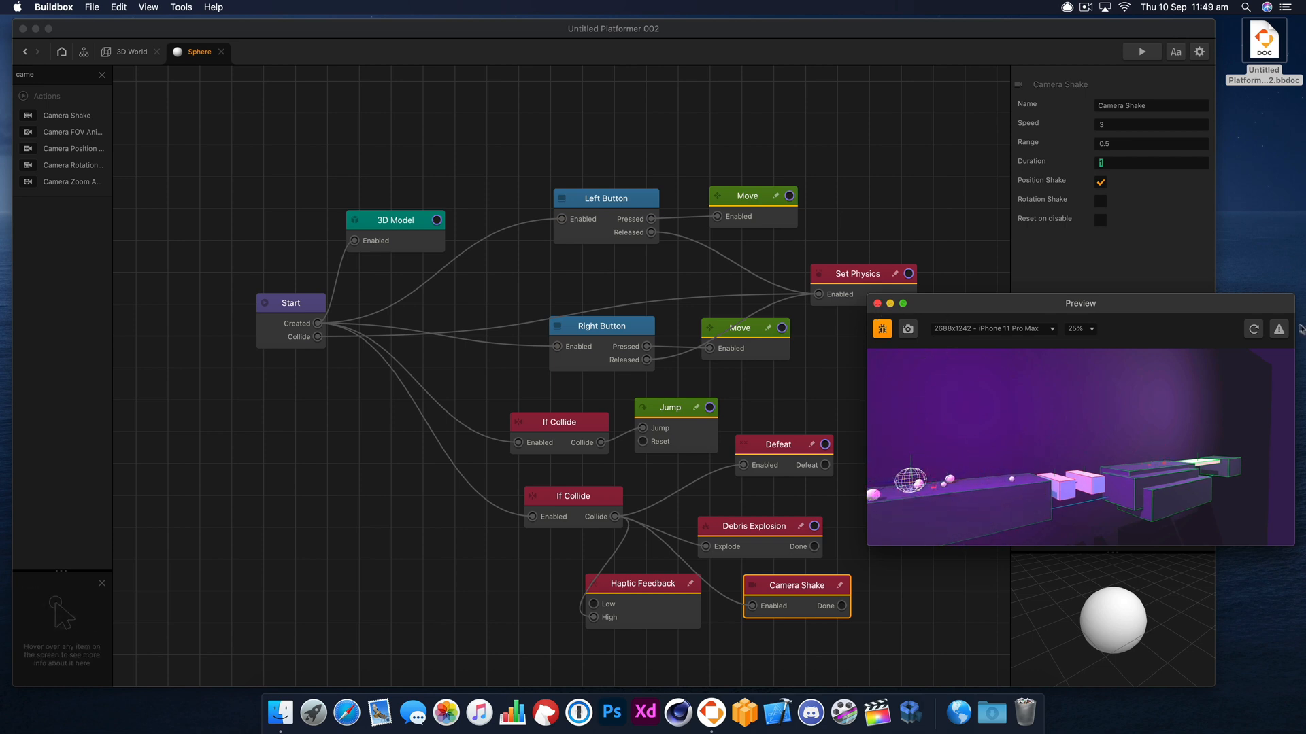
{"action": "left_click", "coordinate": [1253, 329]}
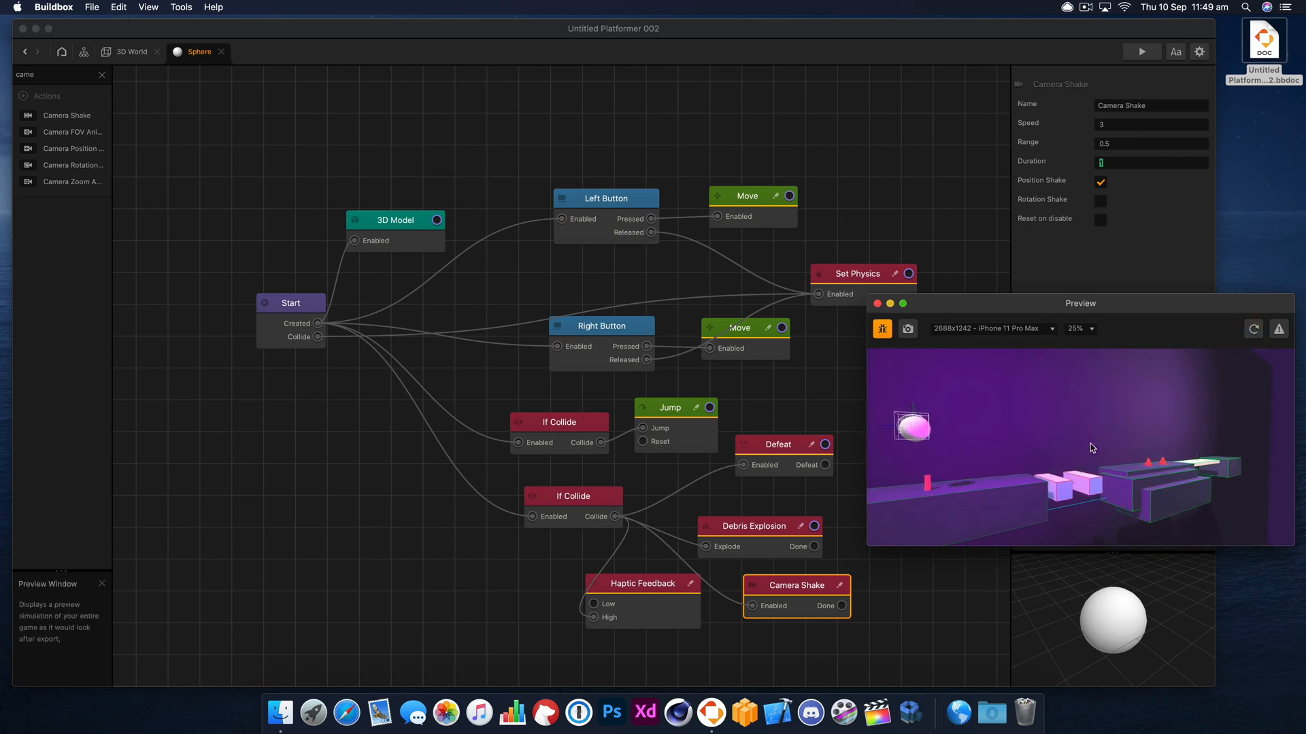
{"action": "left_click", "coordinate": [876, 304]}
Step: Set the Camera Shake node's Speed to 5 and Duration to 0.5, and test the collision in a preview
{"action": "left_click", "coordinate": [1039, 126]}
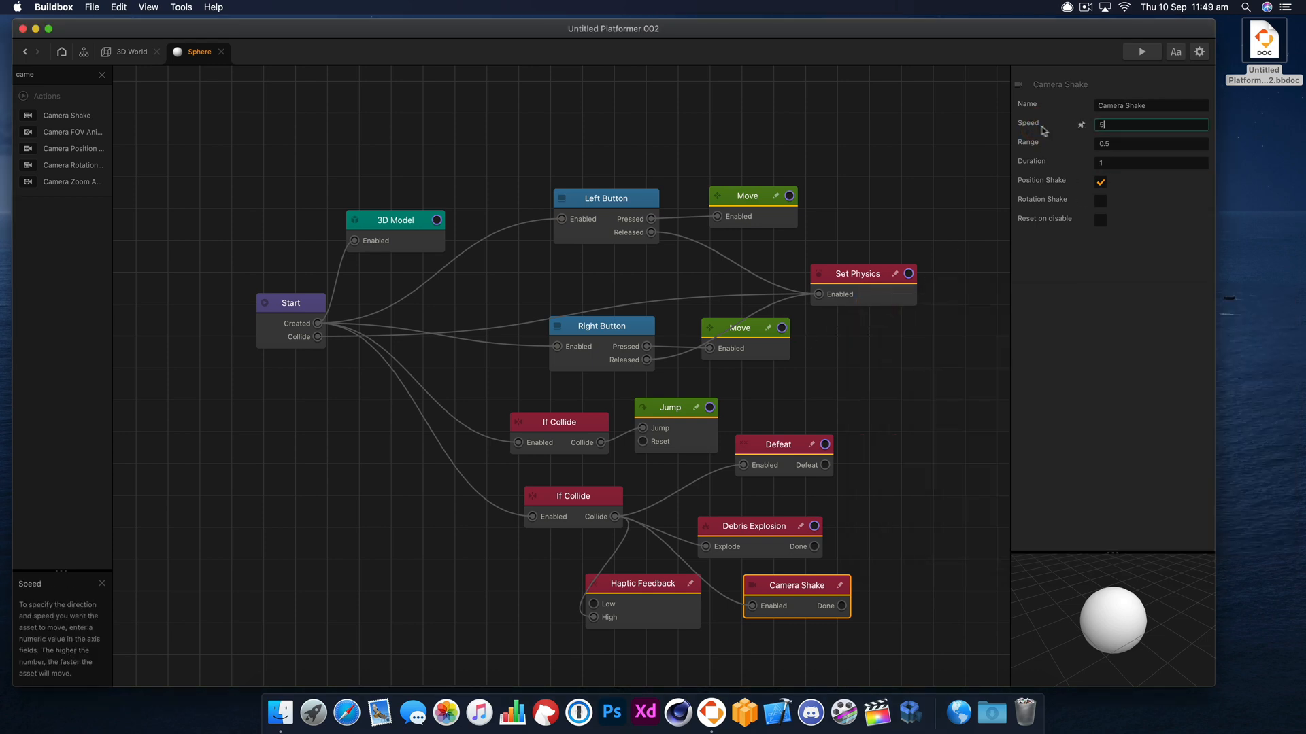
{"action": "left_click", "coordinate": [1102, 161]}
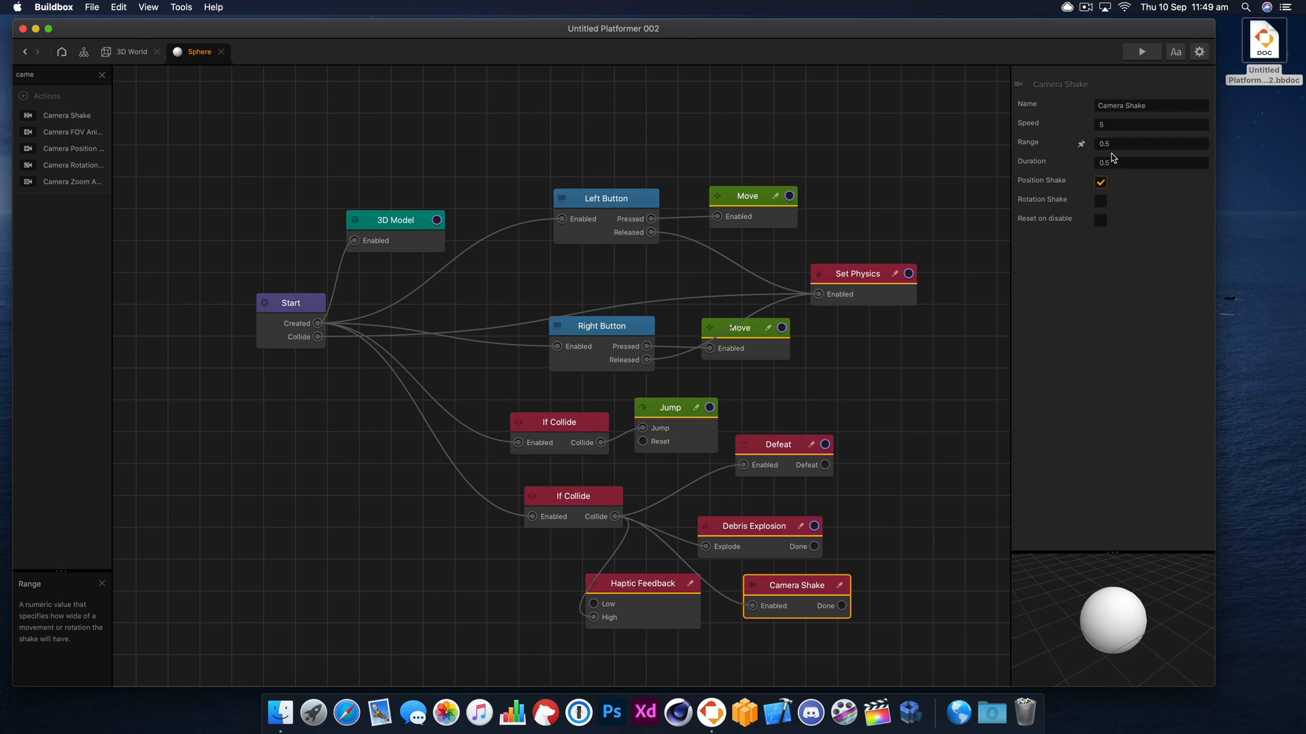
{"action": "left_click", "coordinate": [1142, 52]}
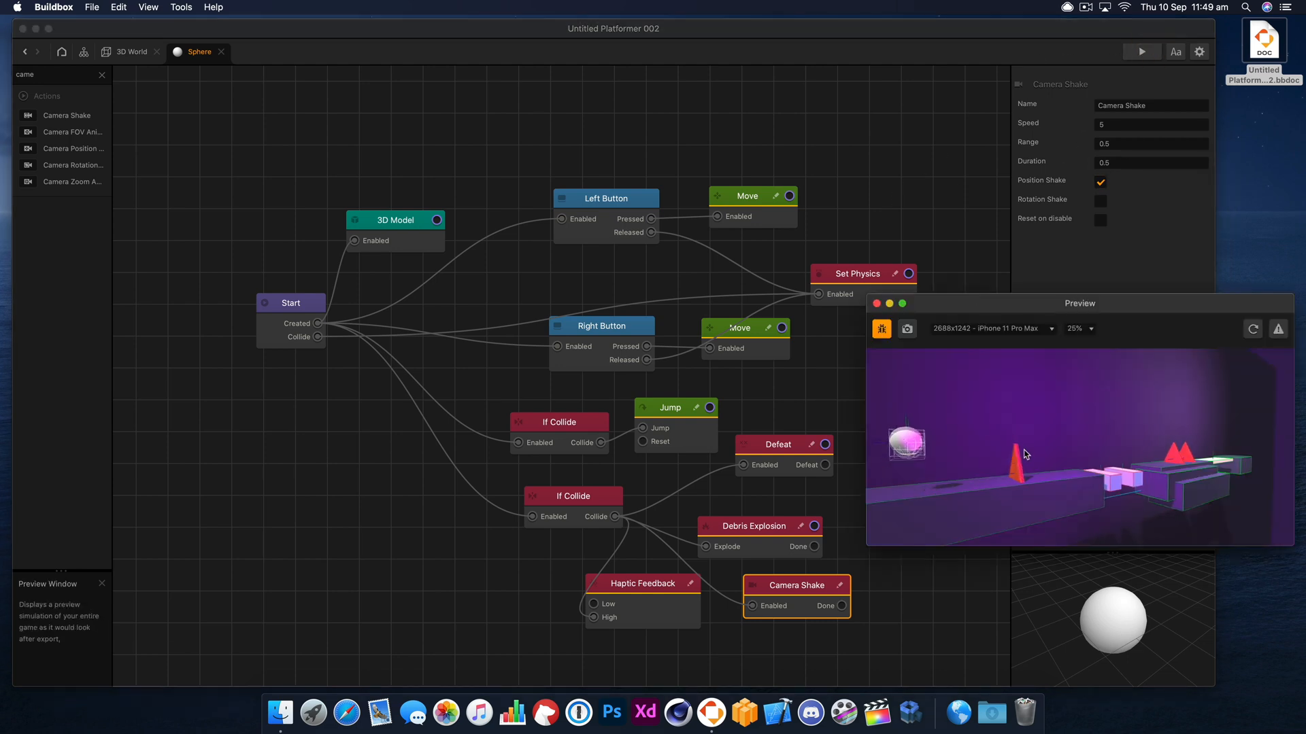
{"action": "left_click", "coordinate": [1157, 427]}
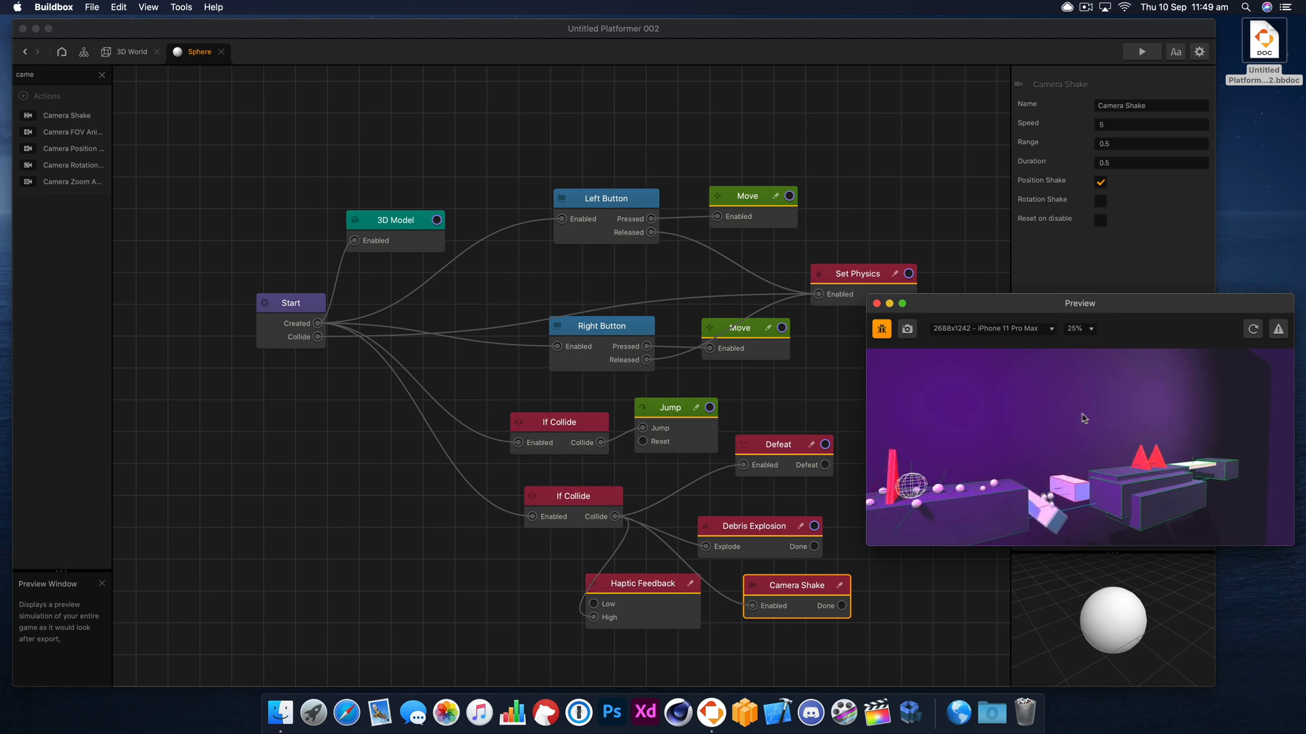
{"action": "left_click", "coordinate": [877, 304]}
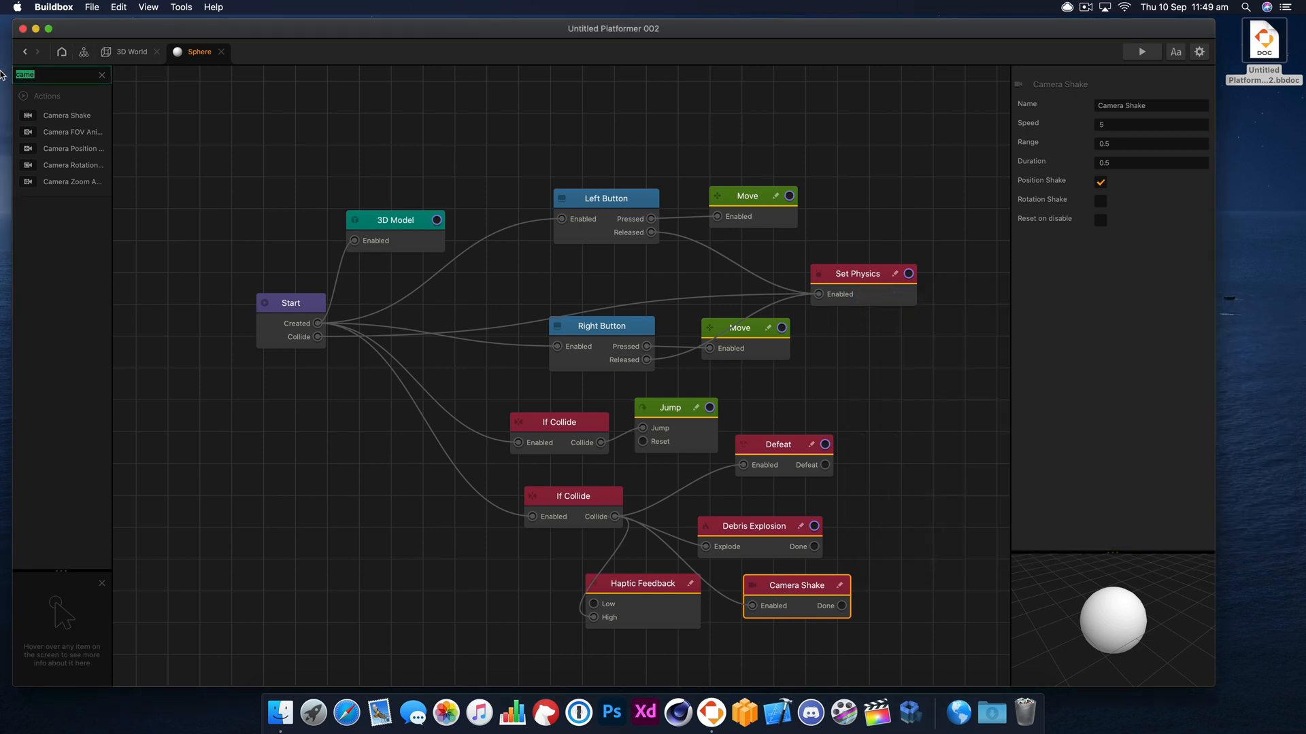
Step: Add a Remove node beside the Defeat node and connect it to the Defeat output
{"action": "type", "text": "REMO"}
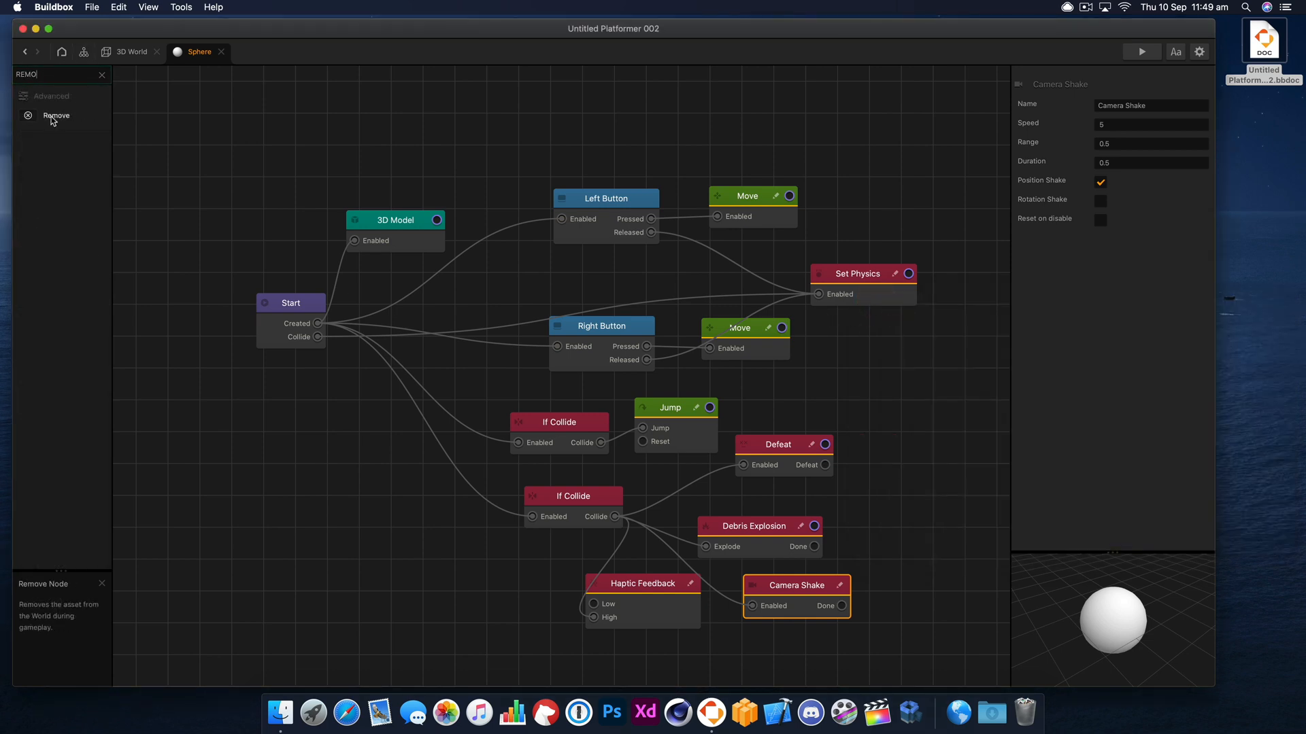
{"action": "left_click_drag", "start_coordinate": [912, 491], "coordinate": [909, 498]}
{"action": "left_click_drag", "start_coordinate": [778, 445], "coordinate": [942, 445]}
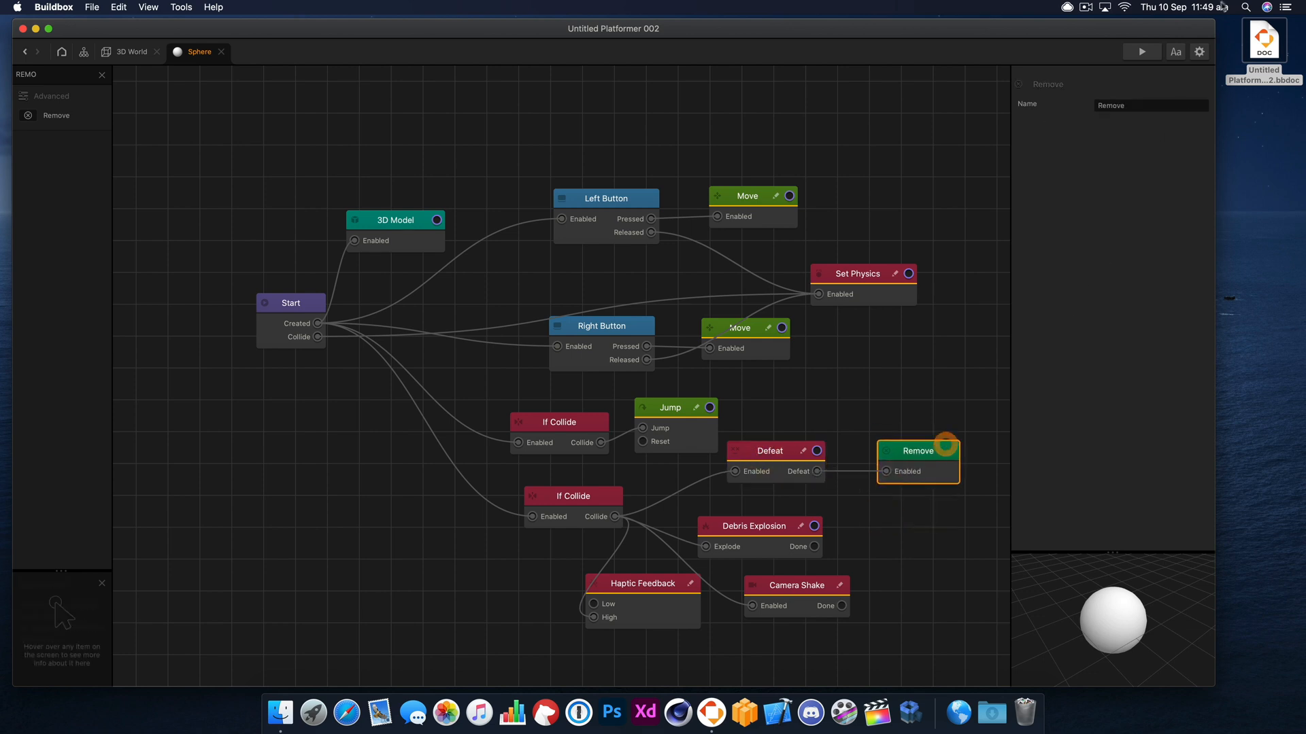
Step: Preview the sphere's removal at the first spike, and restart to run it on to the two spikes farther along
{"action": "left_click", "coordinate": [1142, 52]}
{"action": "left_click", "coordinate": [1084, 412]}
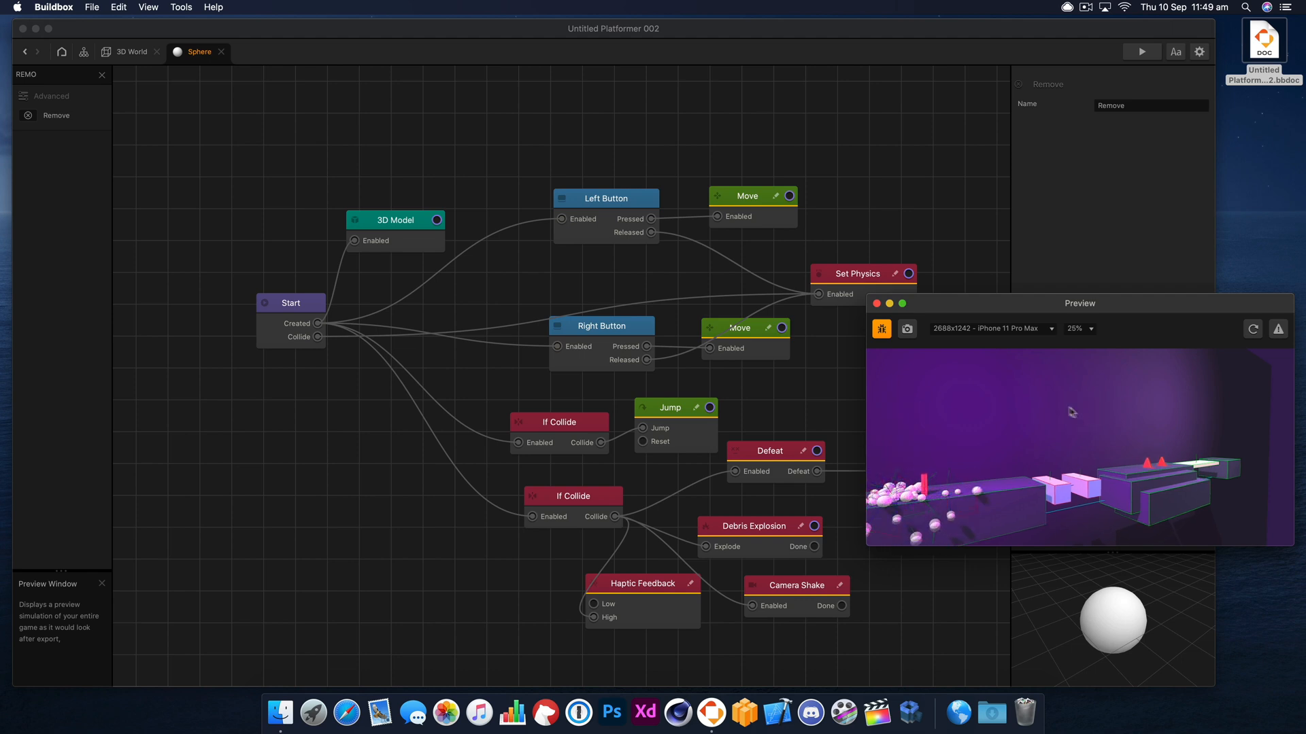
{"action": "left_click", "coordinate": [1252, 329]}
{"action": "left_click", "coordinate": [1164, 460]}
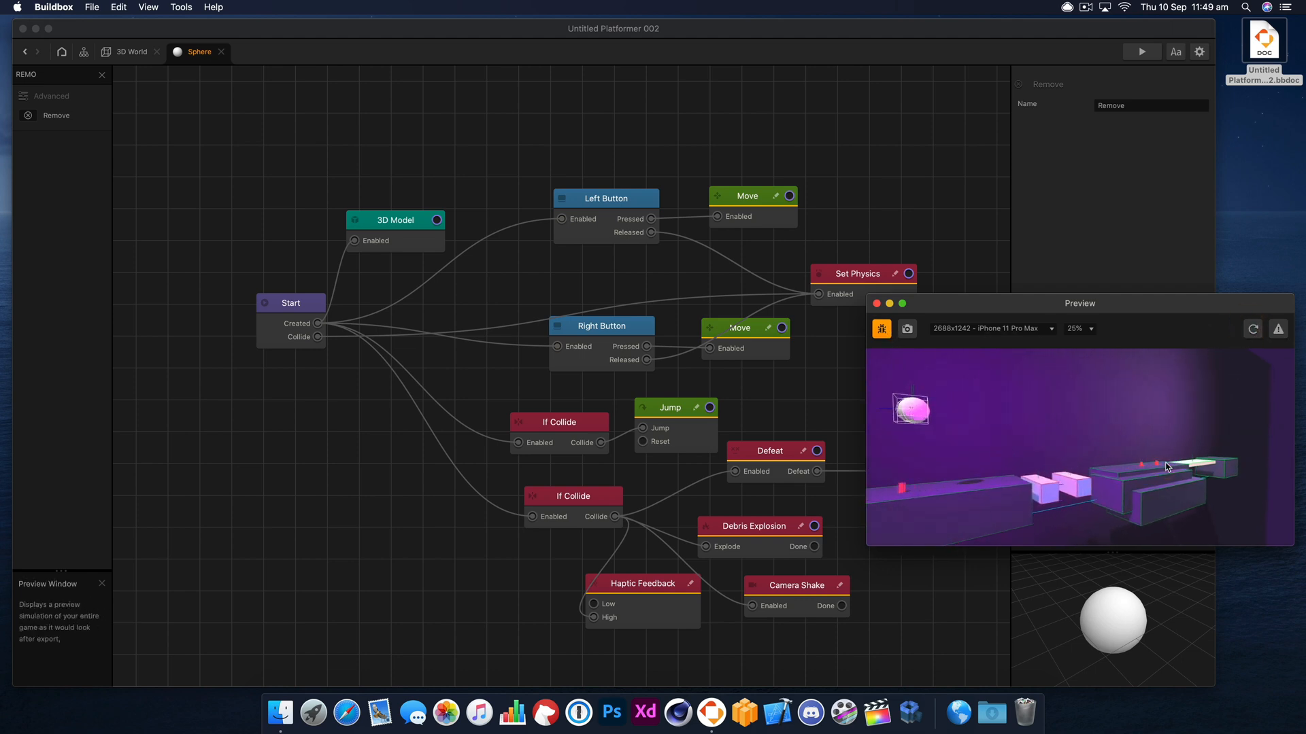
{"action": "left_click", "coordinate": [1164, 465]}
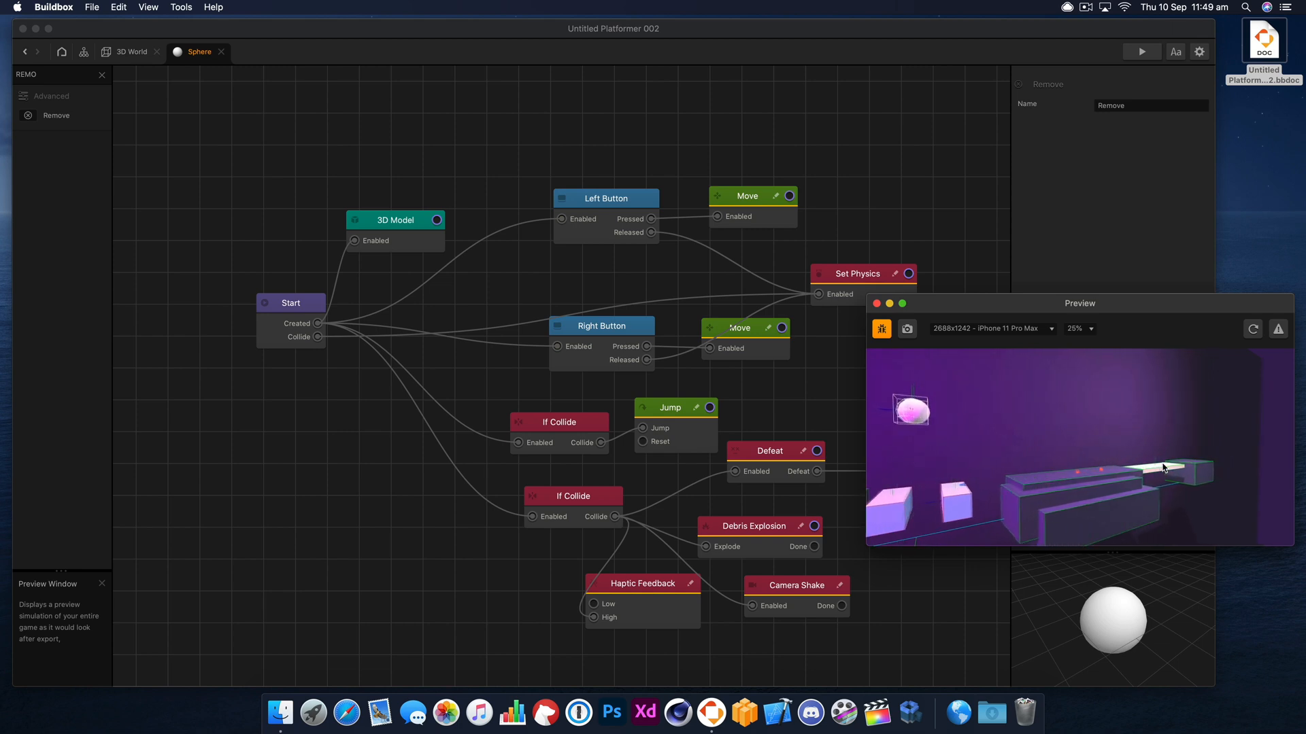
{"action": "left_click", "coordinate": [1161, 468]}
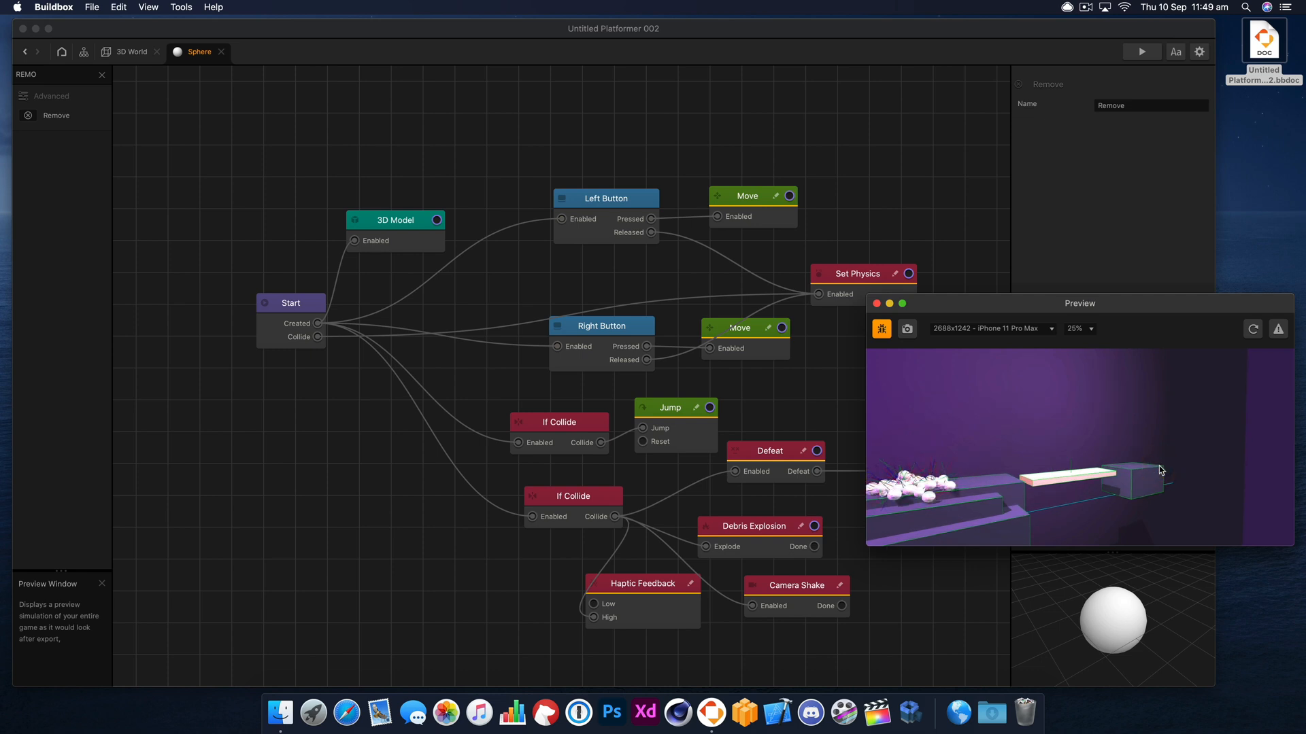
{"action": "left_click", "coordinate": [1159, 465]}
Step: Restart the preview, move and jump the sphere toward the two far spikes, and close the preview
{"action": "left_click", "coordinate": [1252, 331]}
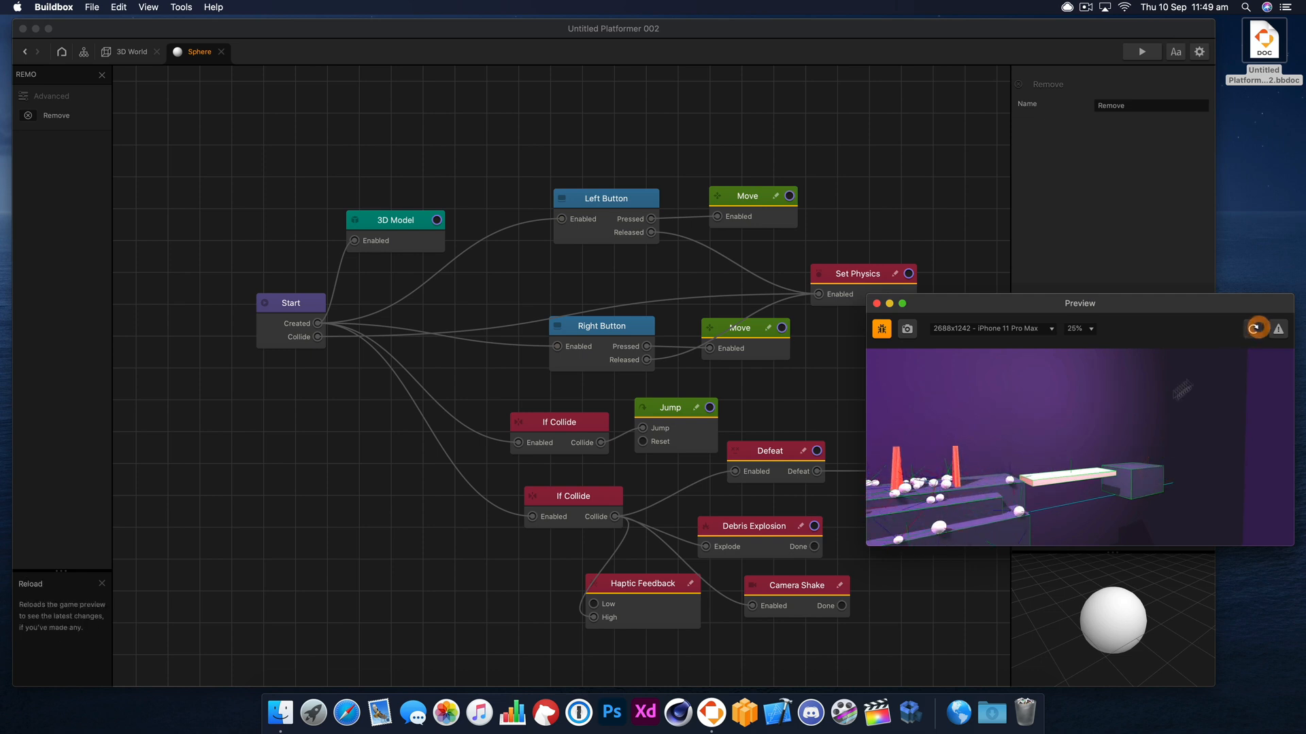
{"action": "left_click", "coordinate": [1155, 411]}
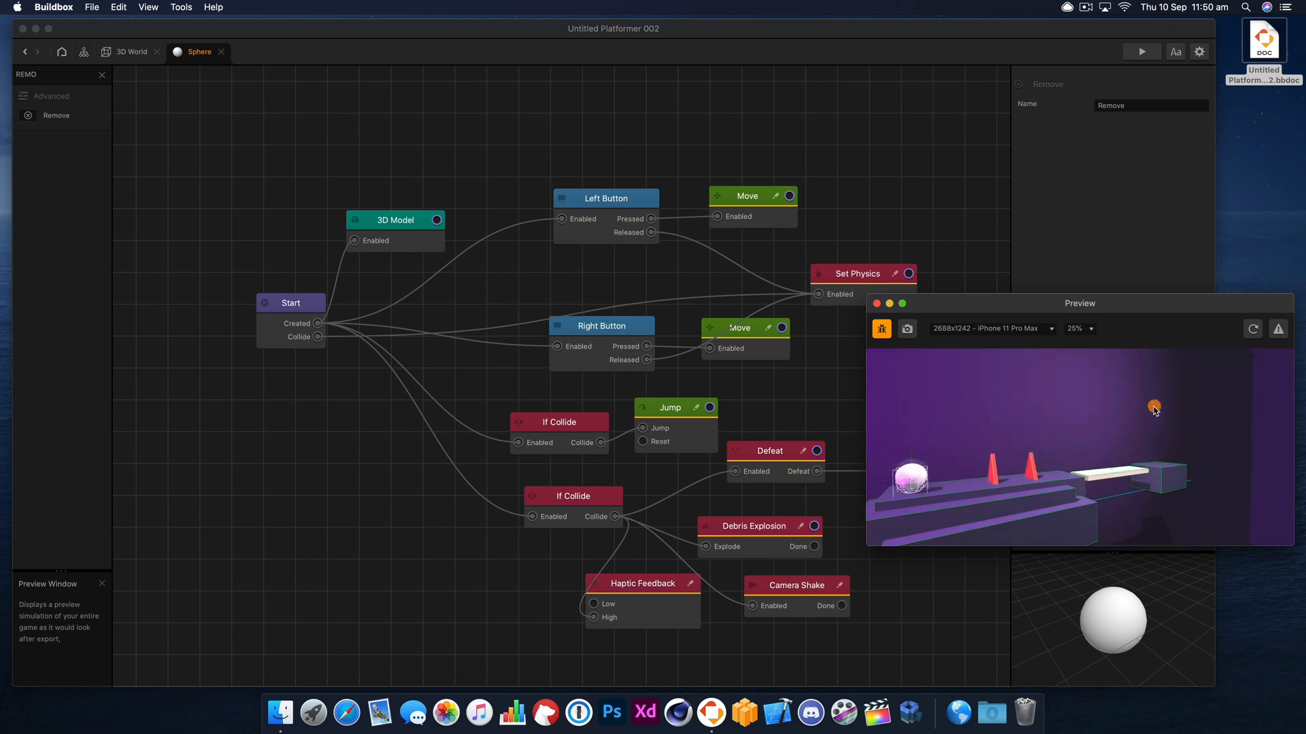
{"action": "left_click", "coordinate": [1155, 410]}
{"action": "left_click", "coordinate": [1153, 410]}
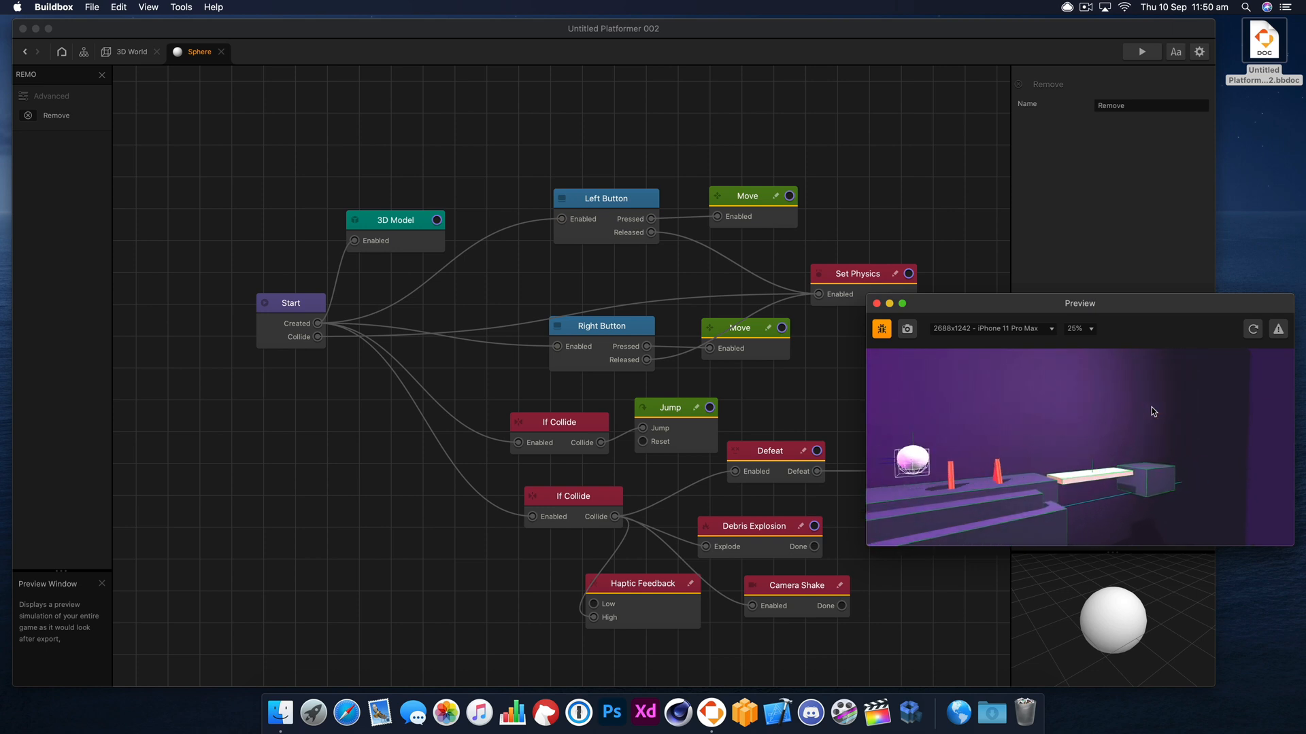
{"action": "left_click", "coordinate": [877, 304]}
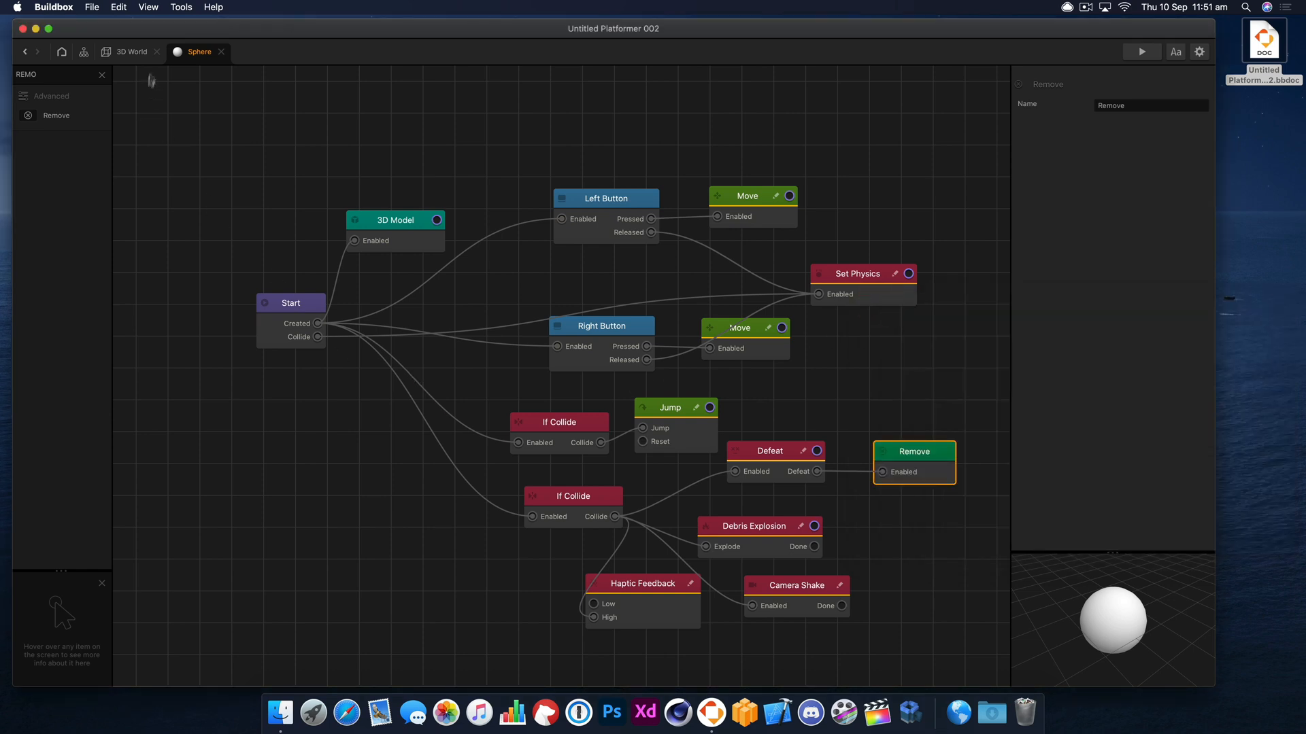
Step: Return to the 3D World and delete the two lower step cubes in front of the second large platform
{"action": "left_click", "coordinate": [143, 52]}
{"action": "left_click", "coordinate": [200, 52]}
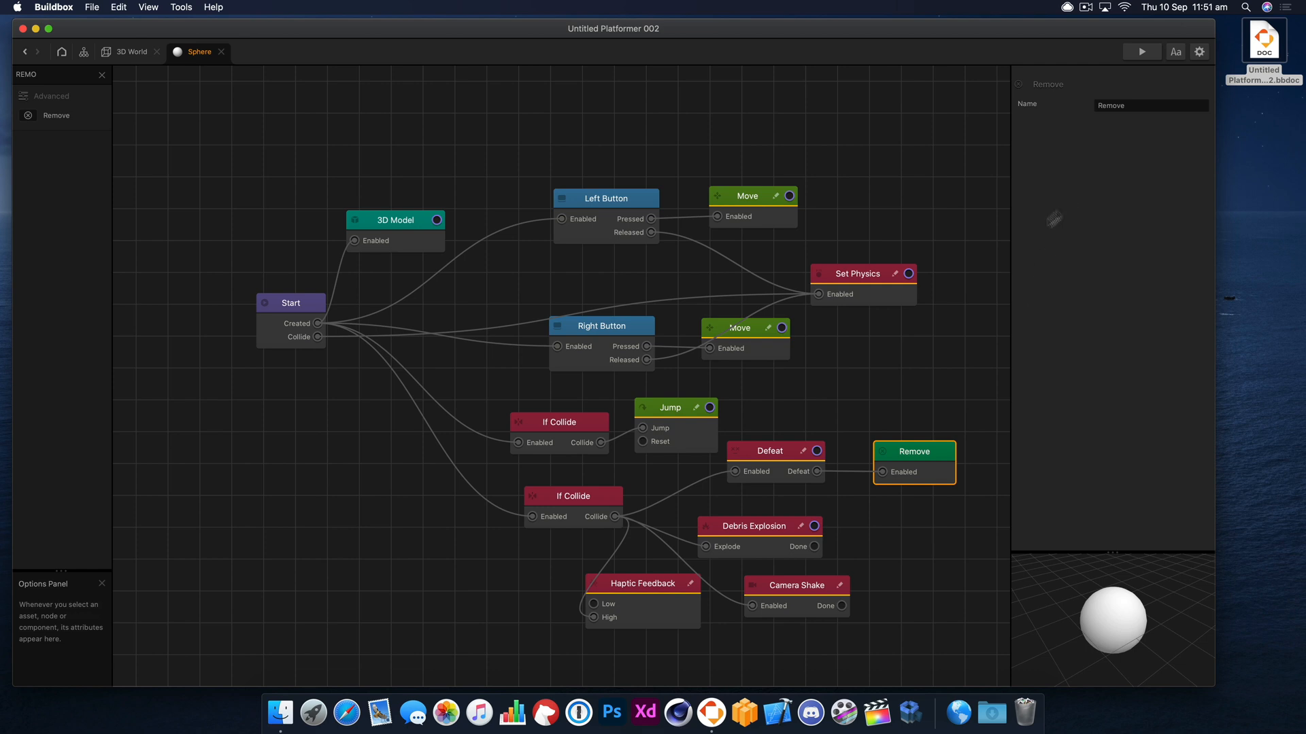
{"action": "left_click", "coordinate": [130, 52]}
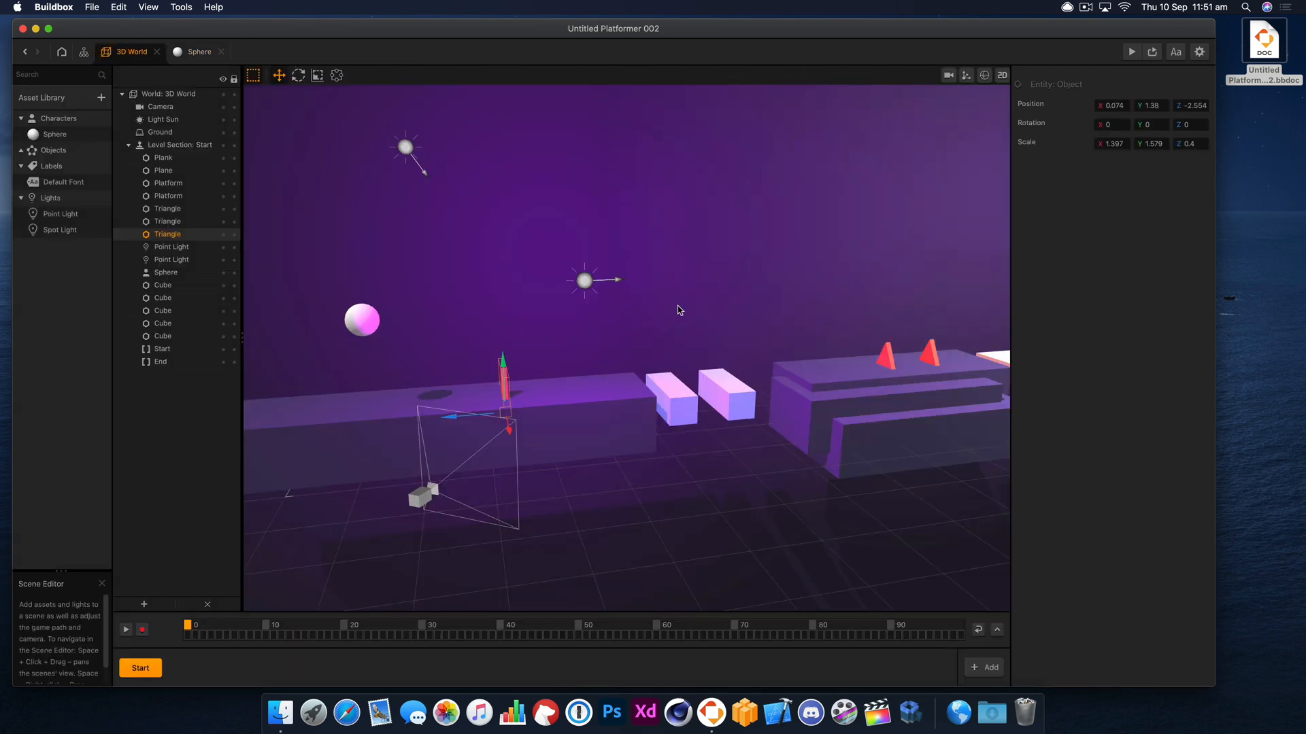
{"action": "left_click", "coordinate": [856, 421]}
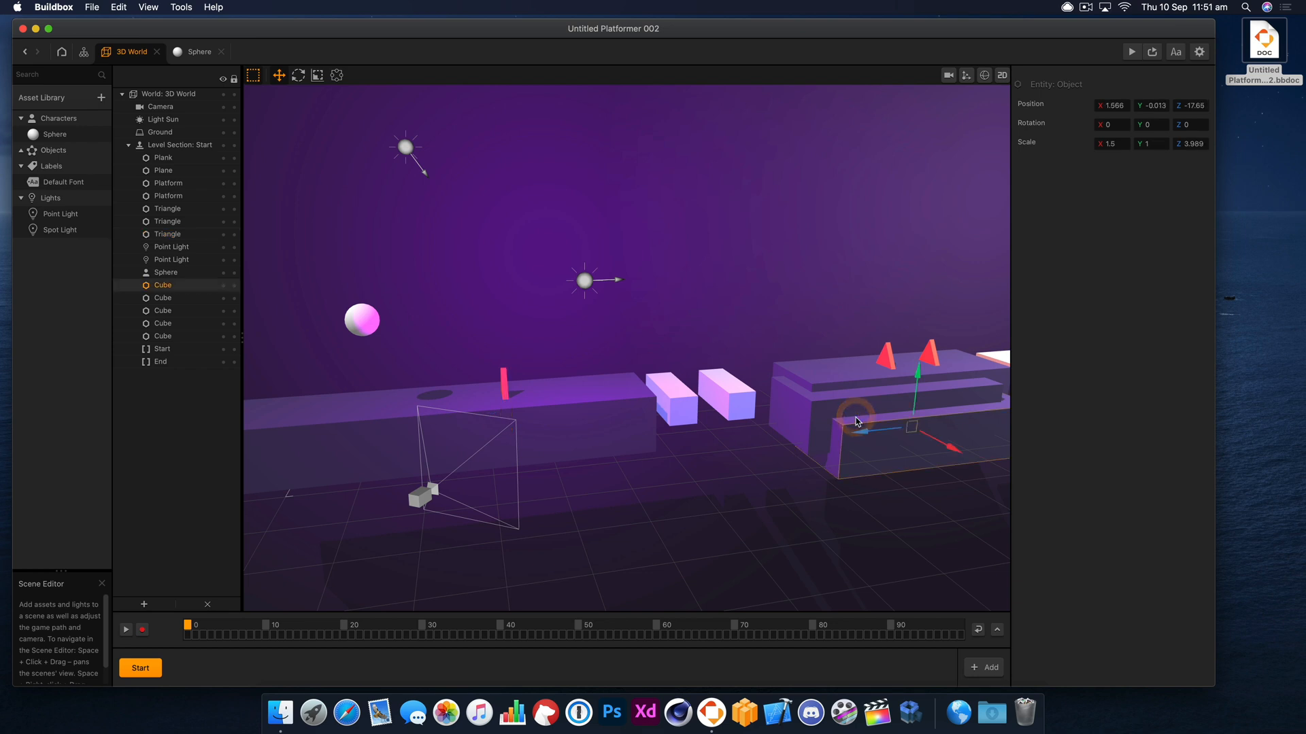
{"action": "key", "text": "Delete"}
{"action": "left_click", "coordinate": [833, 394]}
{"action": "key", "text": "Delete"}
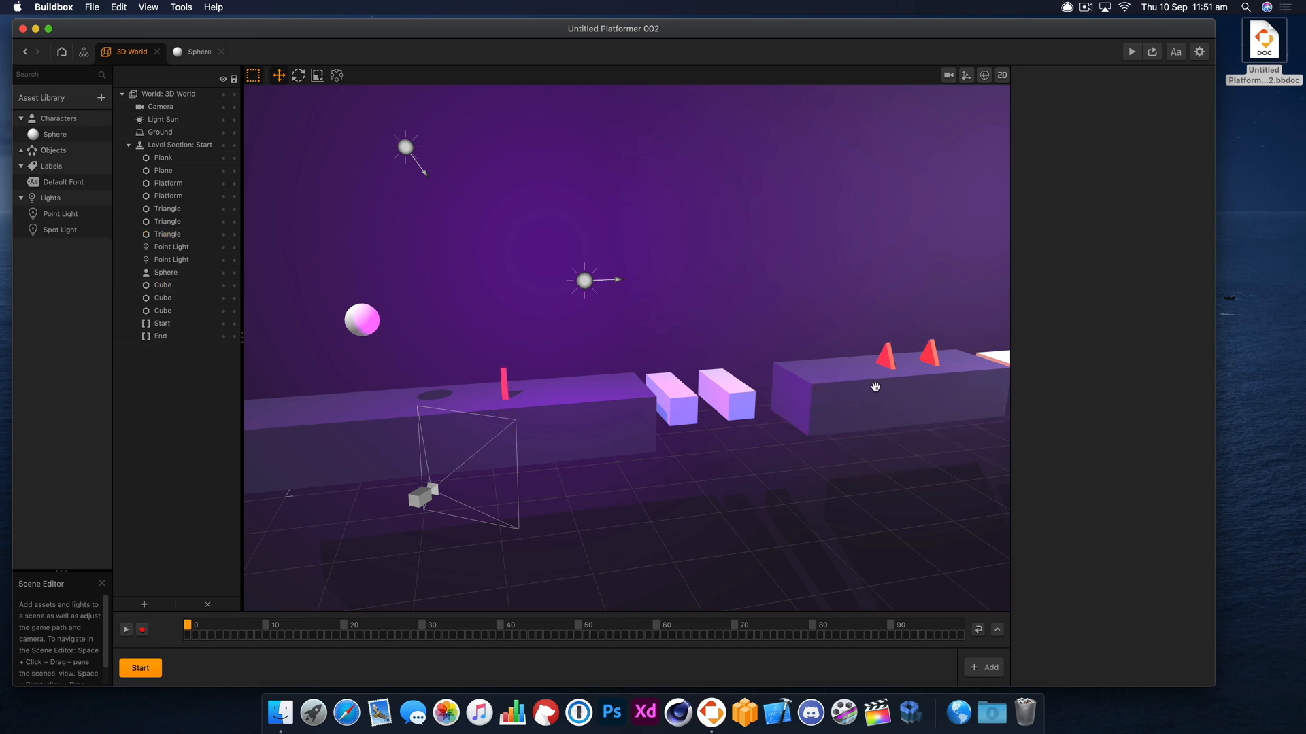
Step: Stretch the starting platform to a Y scale of about 2.514 and set its Y position to -1
{"action": "left_click", "coordinate": [590, 422]}
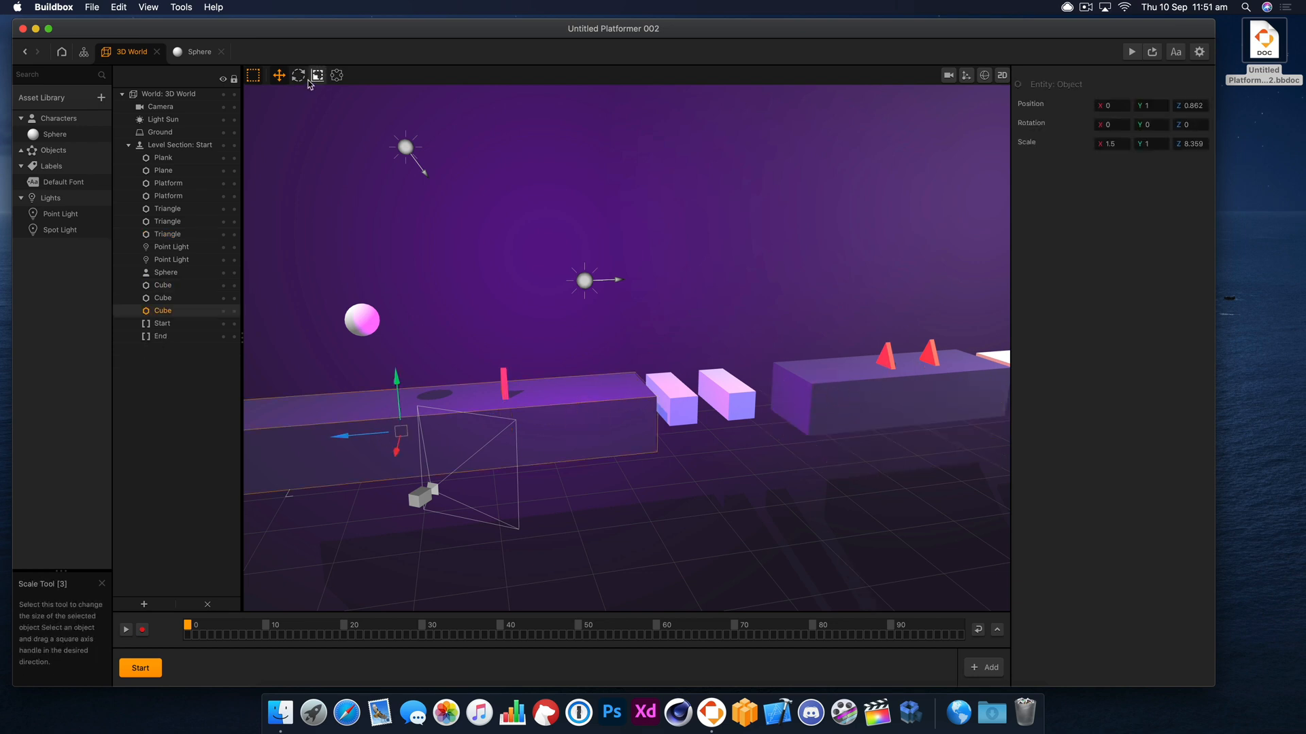
{"action": "left_click", "coordinate": [317, 75]}
{"action": "left_click_drag", "start_coordinate": [401, 387], "coordinate": [388, 312]}
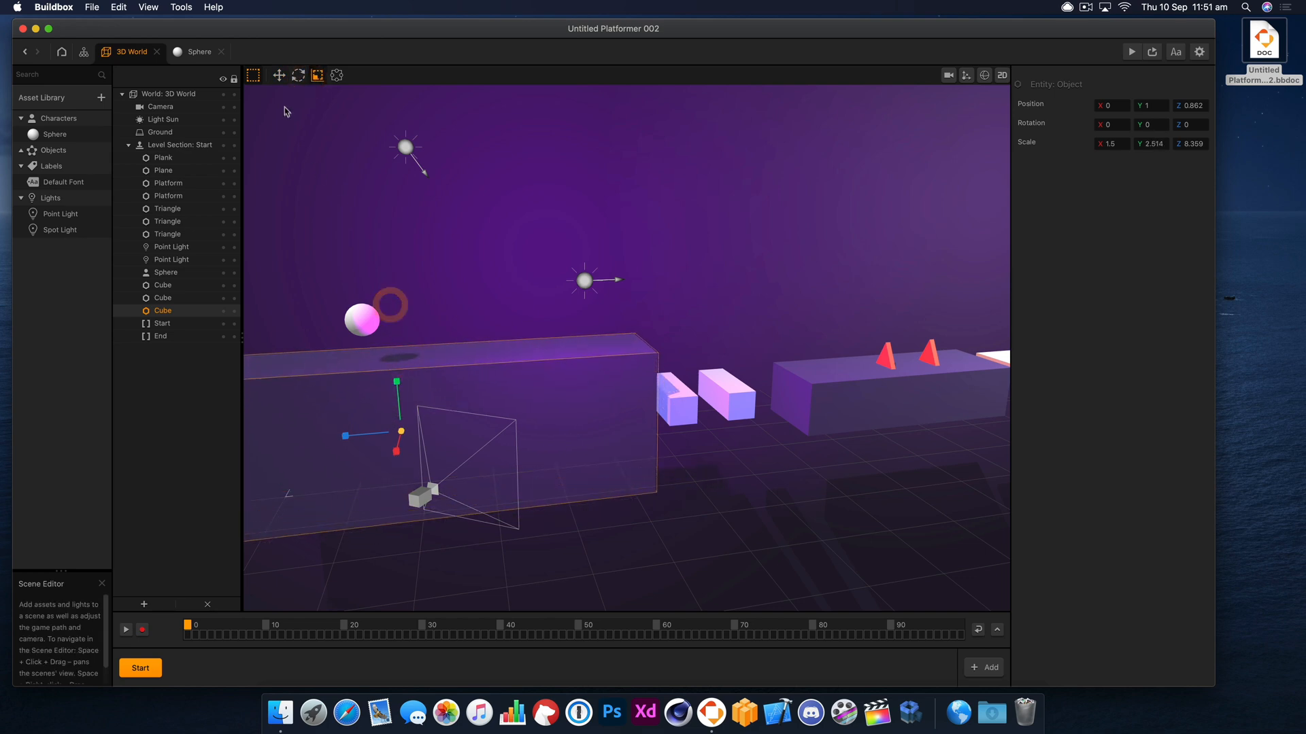
{"action": "left_click", "coordinate": [278, 75]}
{"action": "left_click_drag", "start_coordinate": [402, 398], "coordinate": [401, 443]}
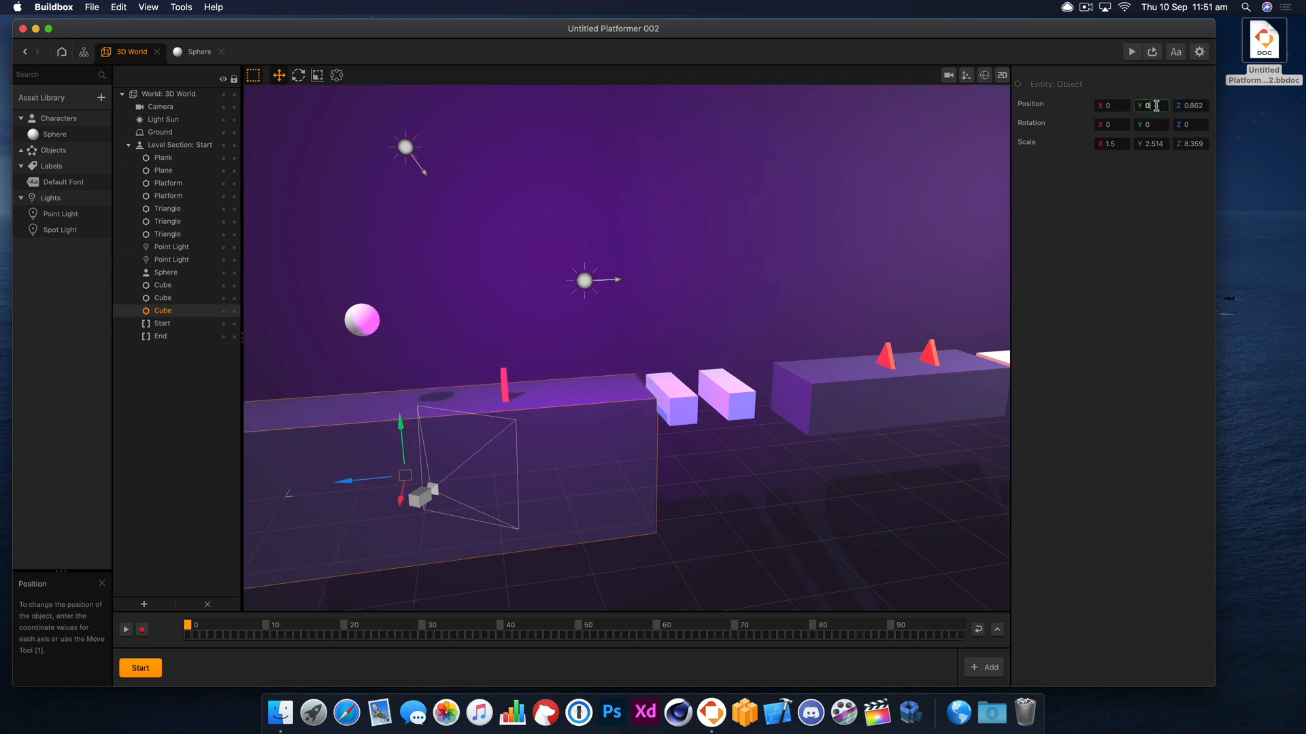
{"action": "key", "text": "Return"}
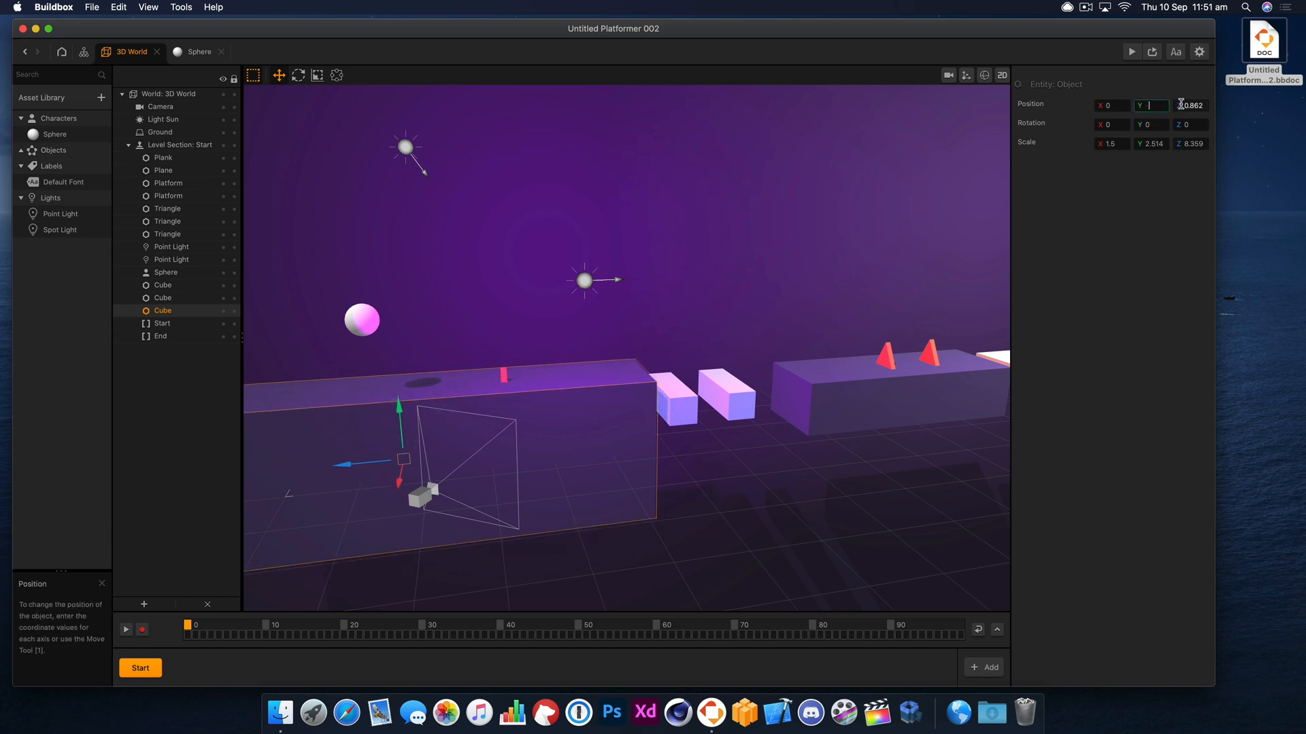
{"action": "key", "text": "Return"}
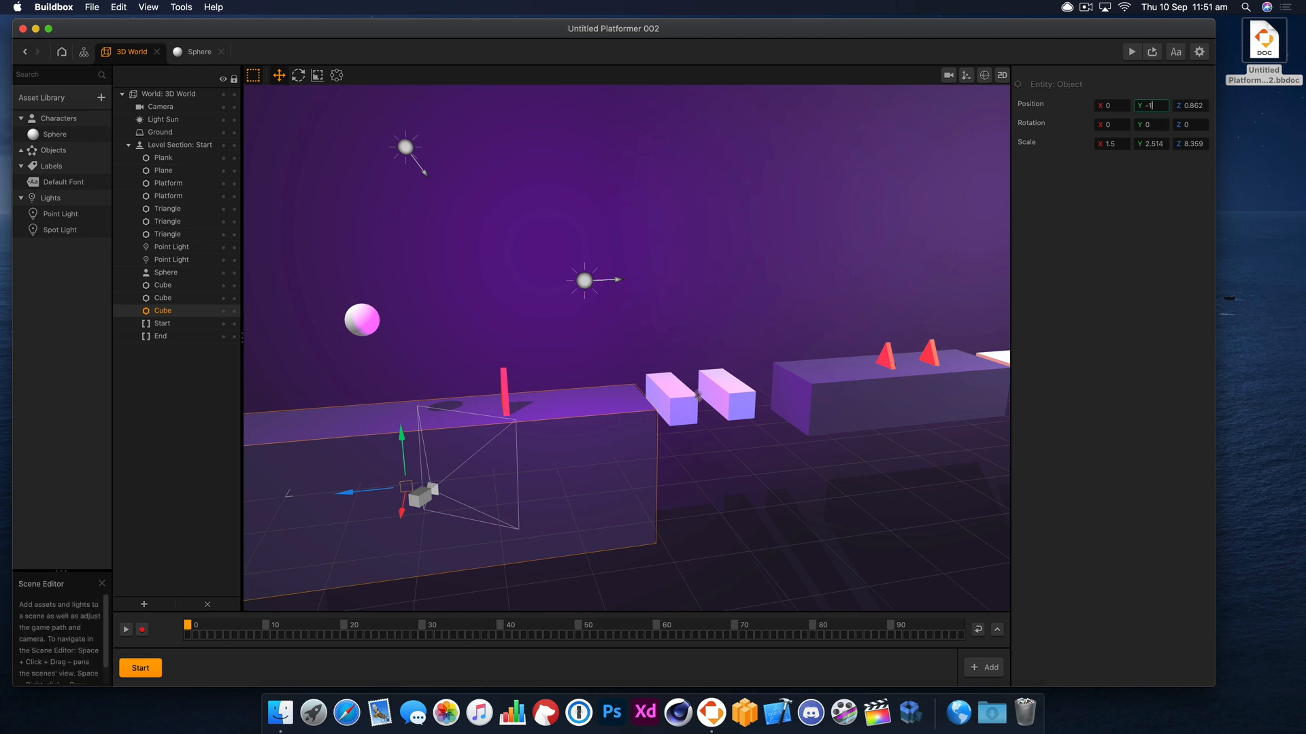
Step: Set the X position of both small pink platforms to 0, and select the starting platform
{"action": "right_click_drag", "start_coordinate": [758, 228], "coordinate": [751, 280]}
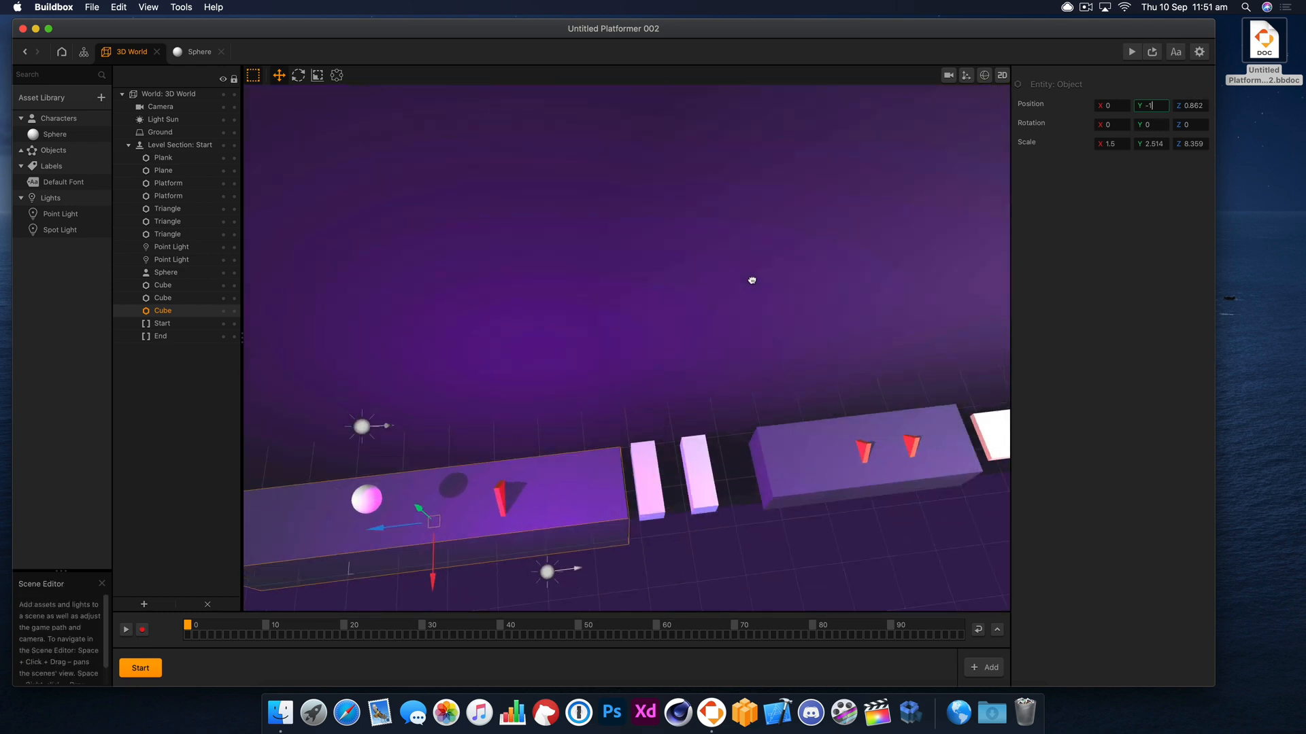
{"action": "left_click", "coordinate": [642, 487]}
{"action": "left_click", "coordinate": [704, 474]}
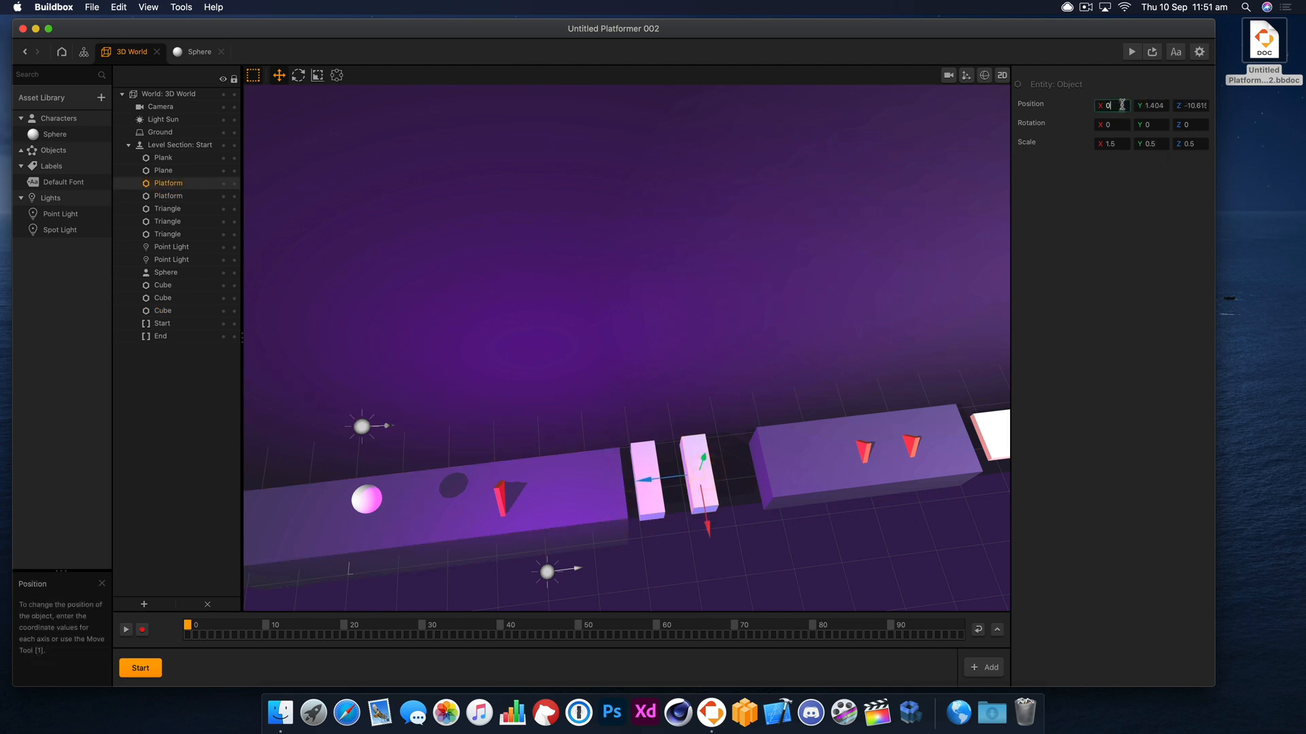
{"action": "left_click", "coordinate": [645, 469]}
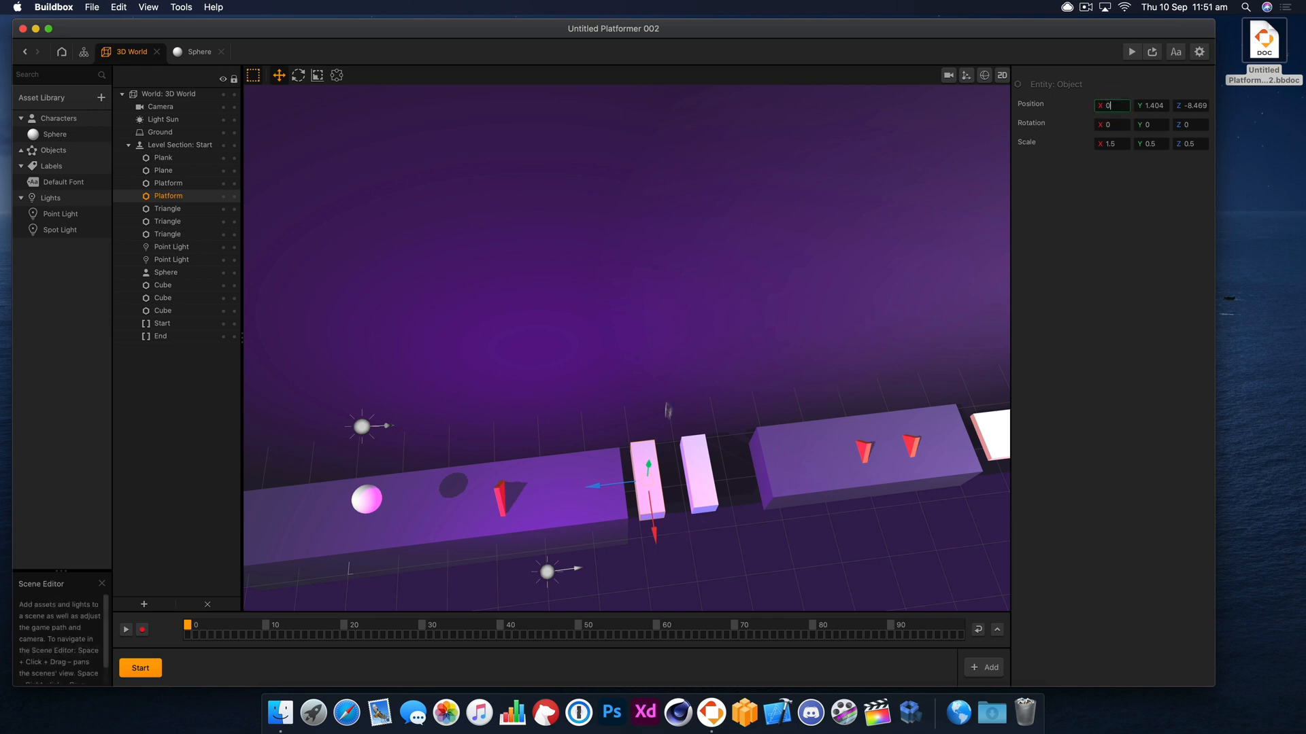
{"action": "left_click", "coordinate": [583, 471]}
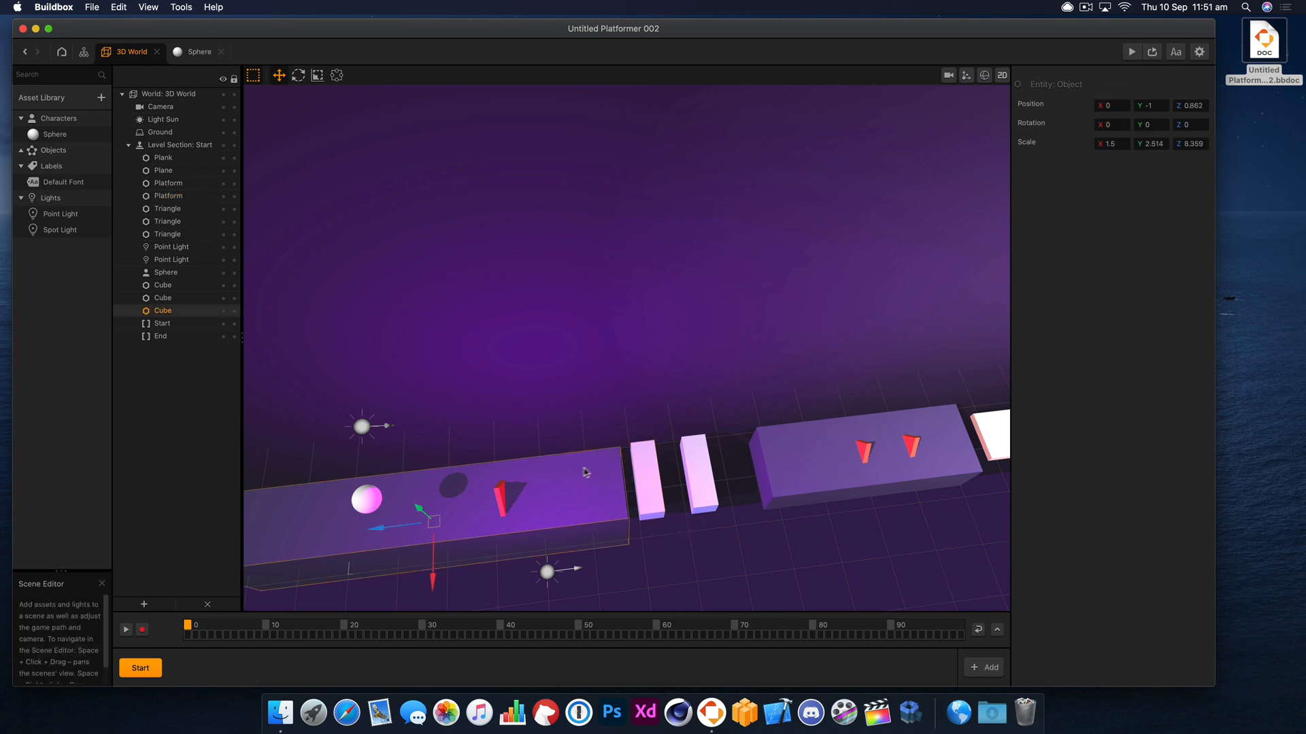
Step: Delete the second large platform beneath the two far spikes
{"action": "left_click", "coordinate": [819, 455]}
{"action": "right_click_drag", "start_coordinate": [805, 480], "coordinate": [793, 433]}
{"action": "key", "text": "Delete"}
Step: Duplicate the starting platform, move the copy along Z under the two far spikes and shorten it into a second large platform
{"action": "left_click", "coordinate": [488, 486]}
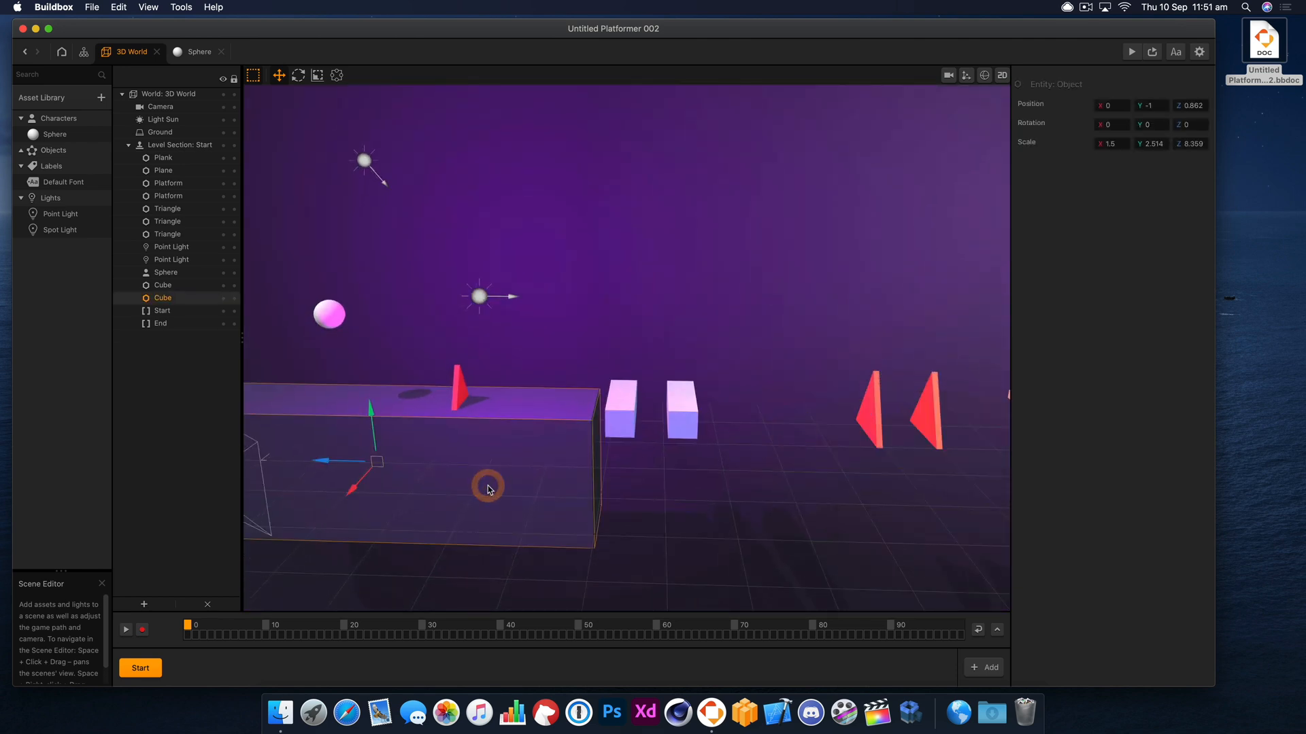
{"action": "key", "text": "super+d"}
{"action": "left_click_drag", "start_coordinate": [393, 472], "coordinate": [891, 469]}
{"action": "left_click", "coordinate": [317, 75]}
{"action": "left_click", "coordinate": [281, 76]}
Step: Set the Y position of the small pink platform nearest the starting platform to 1
{"action": "mouse_move", "coordinate": [626, 372]}
{"action": "right_mouse_down"}
{"action": "mouse_move", "coordinate": [627, 347]}
{"action": "mouse_move", "coordinate": [630, 359]}
{"action": "right_mouse_up"}
{"action": "left_click", "coordinate": [631, 361]}
{"action": "left_click", "coordinate": [1158, 106]}
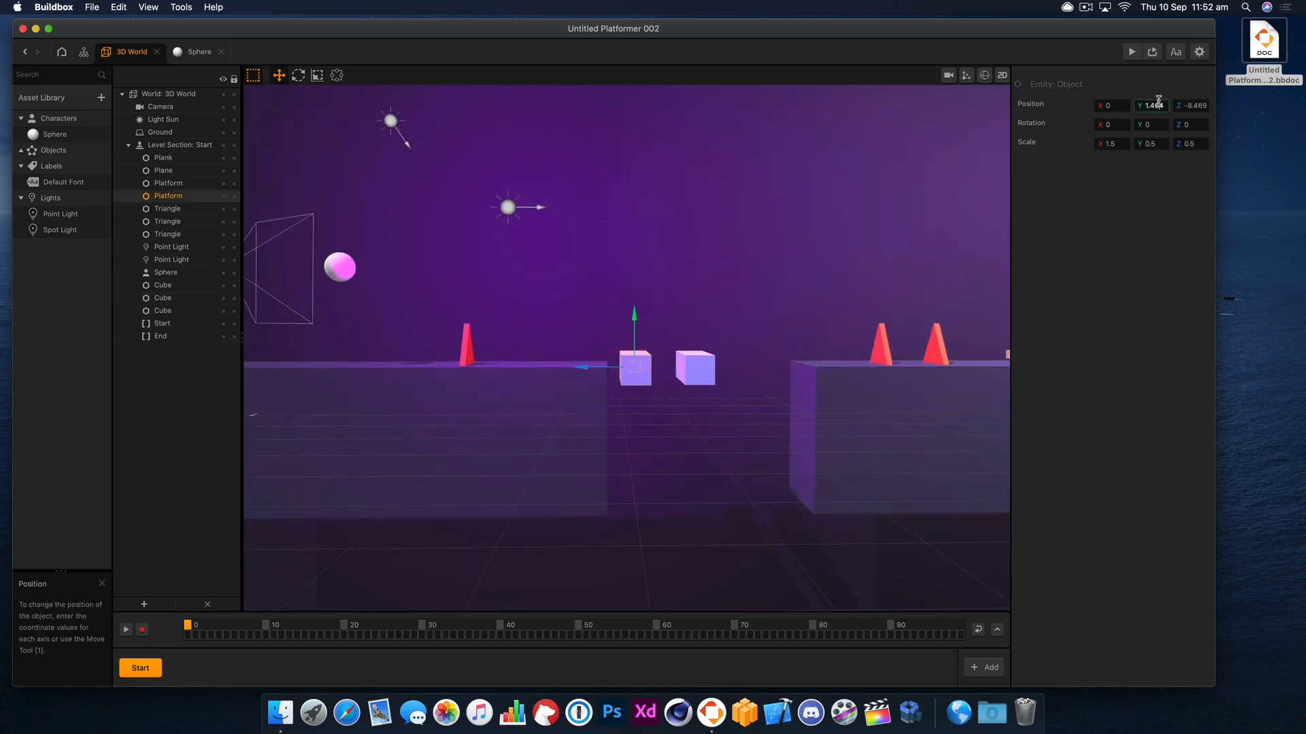
{"action": "type", "text": "1"}
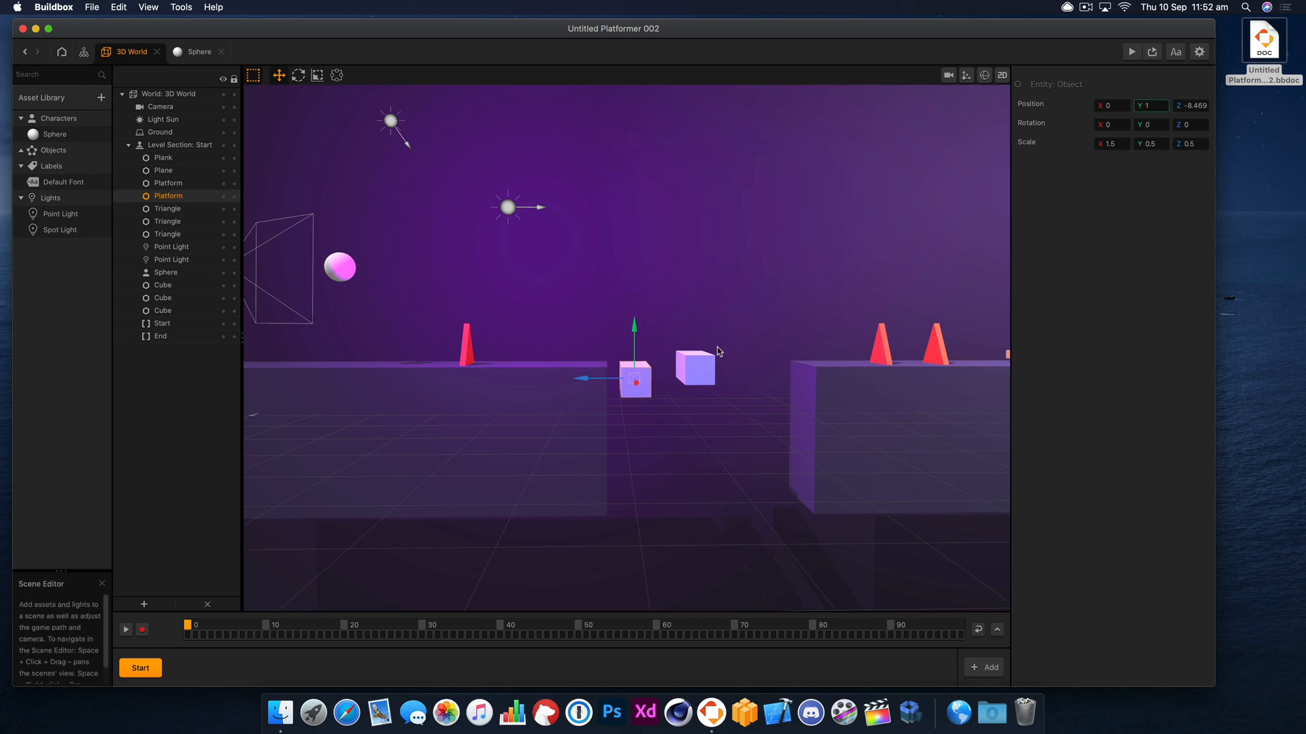
Step: Delete the other small pink platform and set the remaining one's Z position to -9
{"action": "left_click", "coordinate": [694, 373]}
{"action": "key", "text": "Delete"}
{"action": "left_click", "coordinate": [627, 394]}
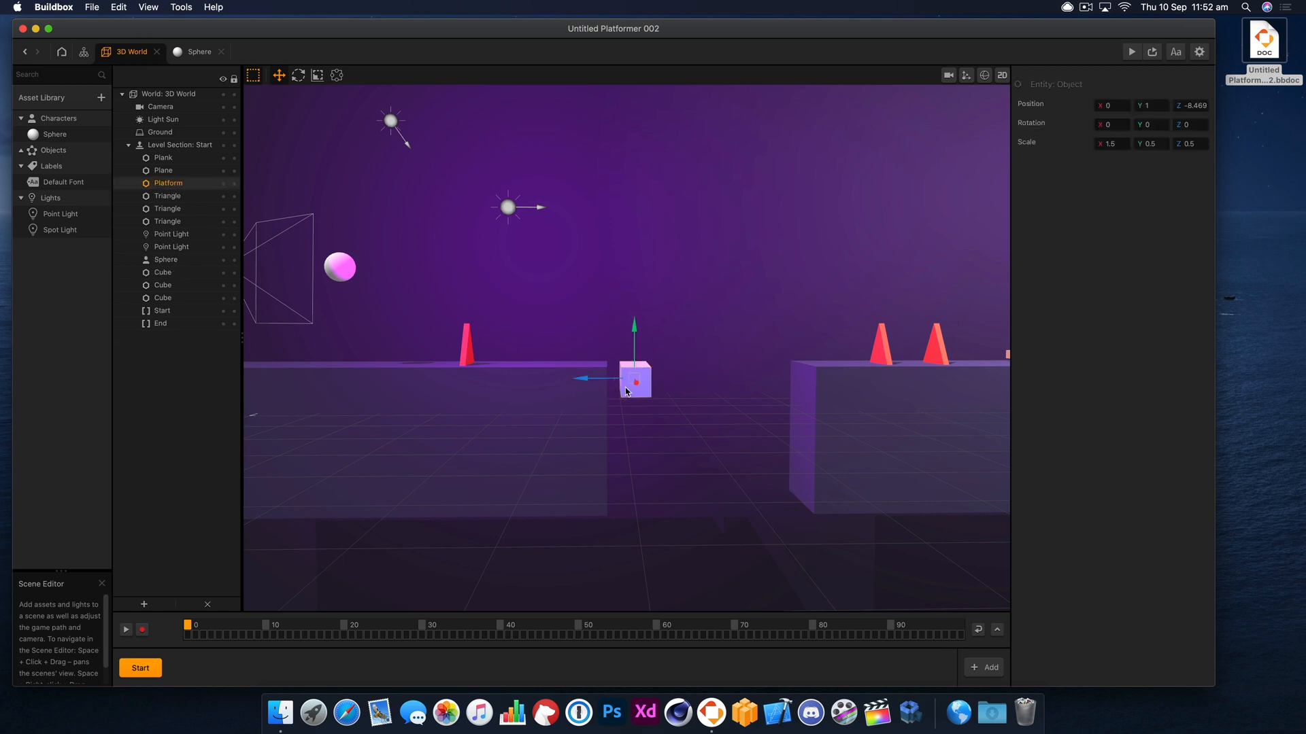
{"action": "double_click", "coordinate": [1200, 107]}
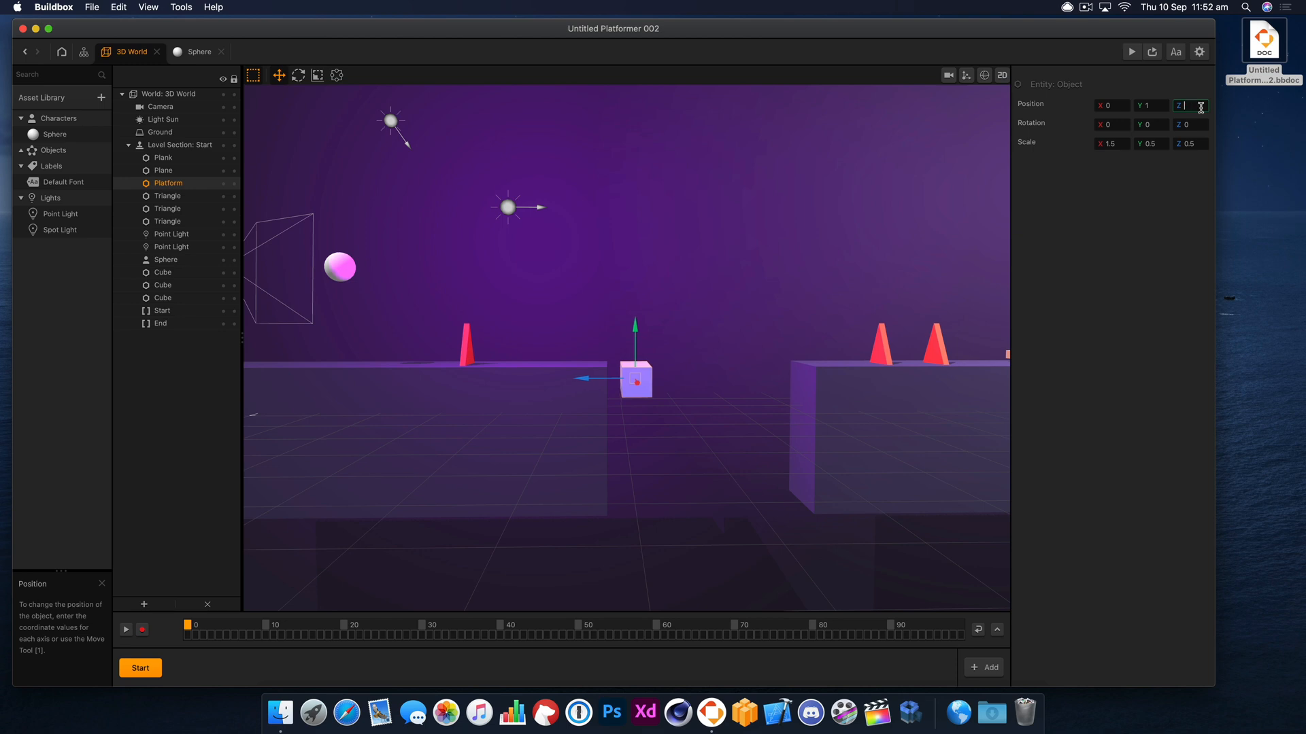
{"action": "type", "text": "-9"}
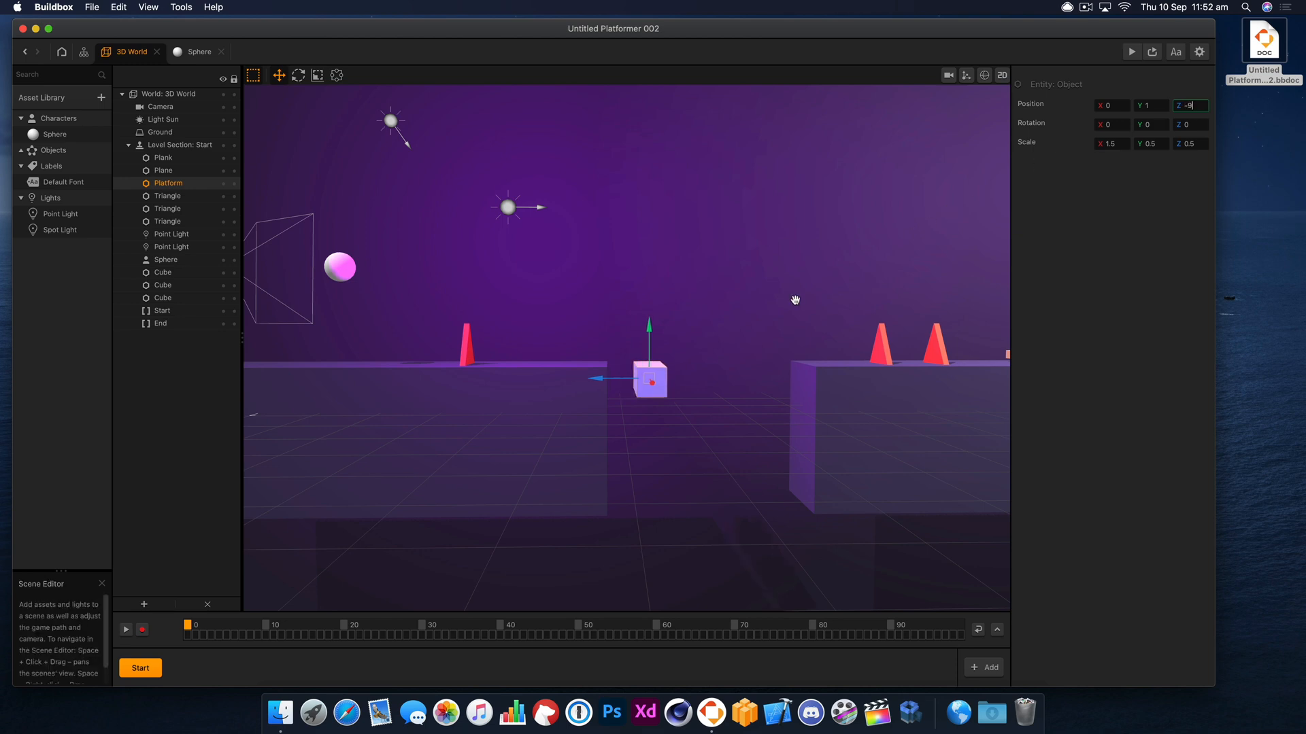
Step: Duplicate the small pink platform twice across the gap, placing the copies at Z -11 and -13
{"action": "left_click_drag", "start_coordinate": [793, 297], "coordinate": [763, 312]}
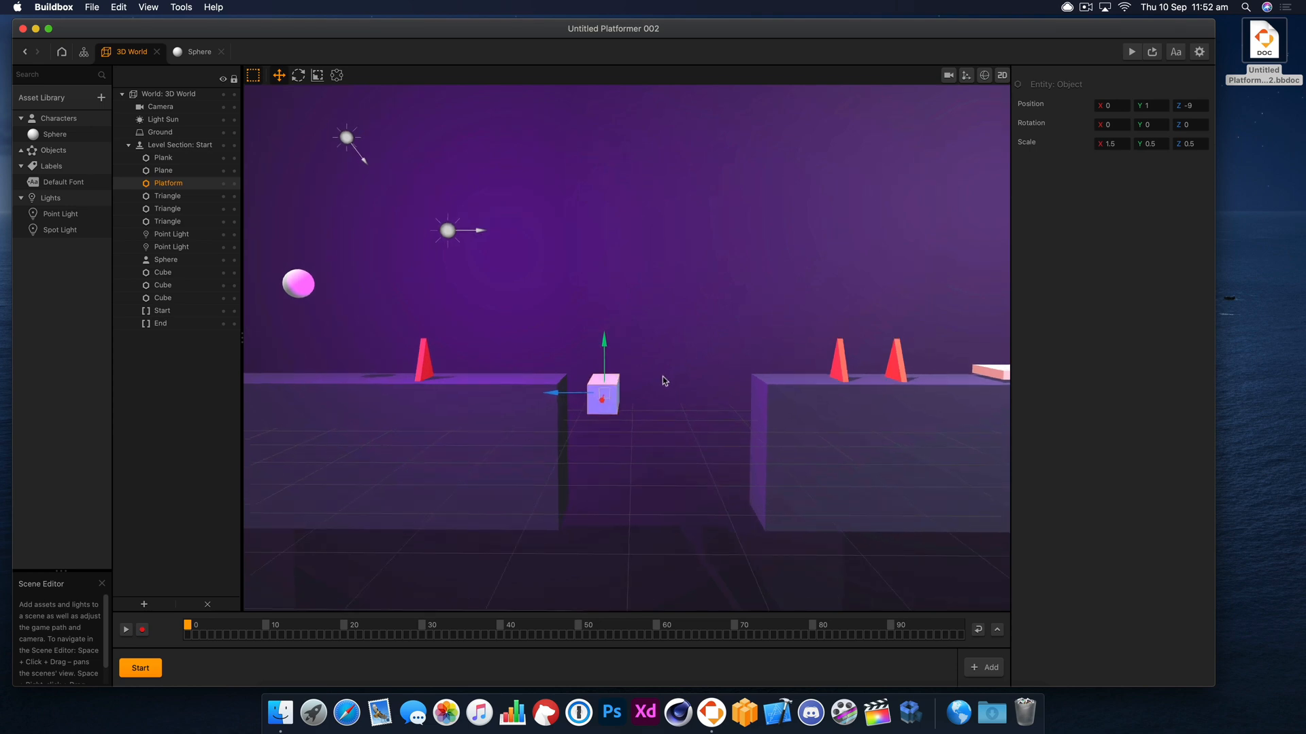
{"action": "left_click", "coordinate": [650, 354]}
{"action": "key", "text": "super+d"}
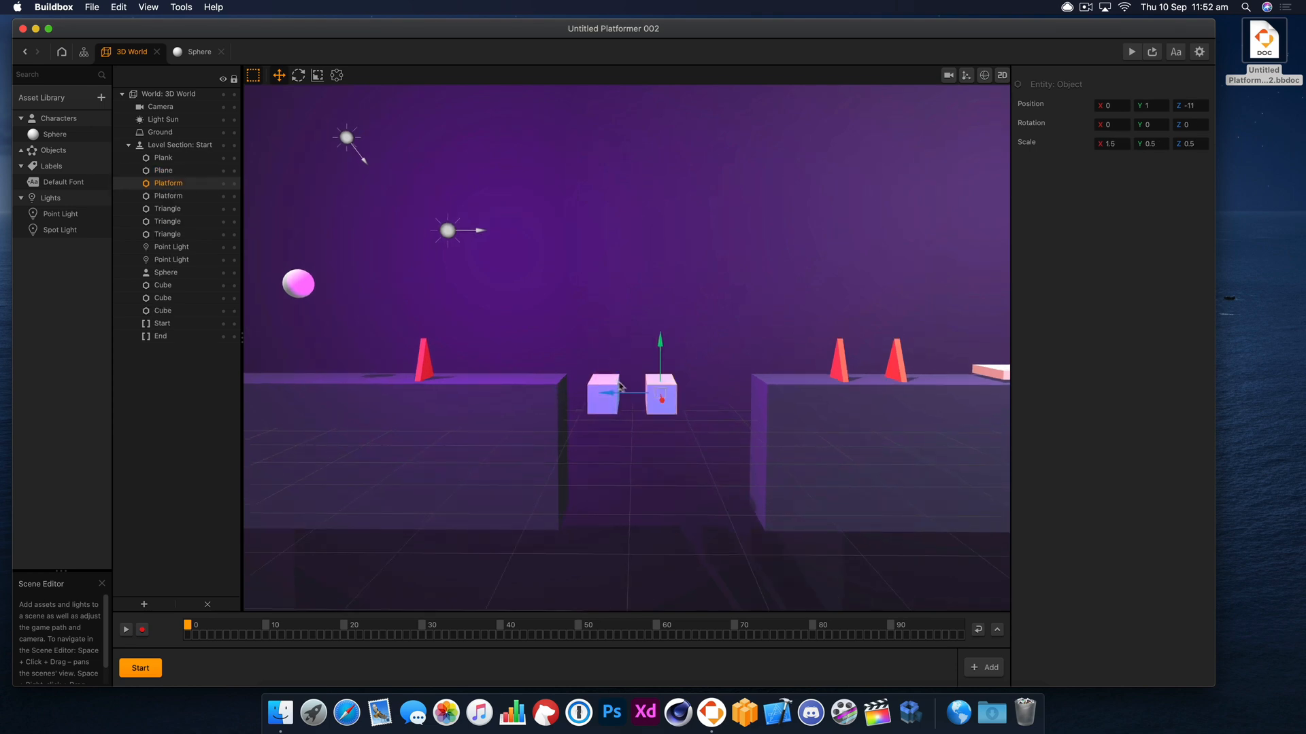
{"action": "key", "text": "super+d"}
{"action": "left_click_drag", "start_coordinate": [763, 349], "coordinate": [760, 352]}
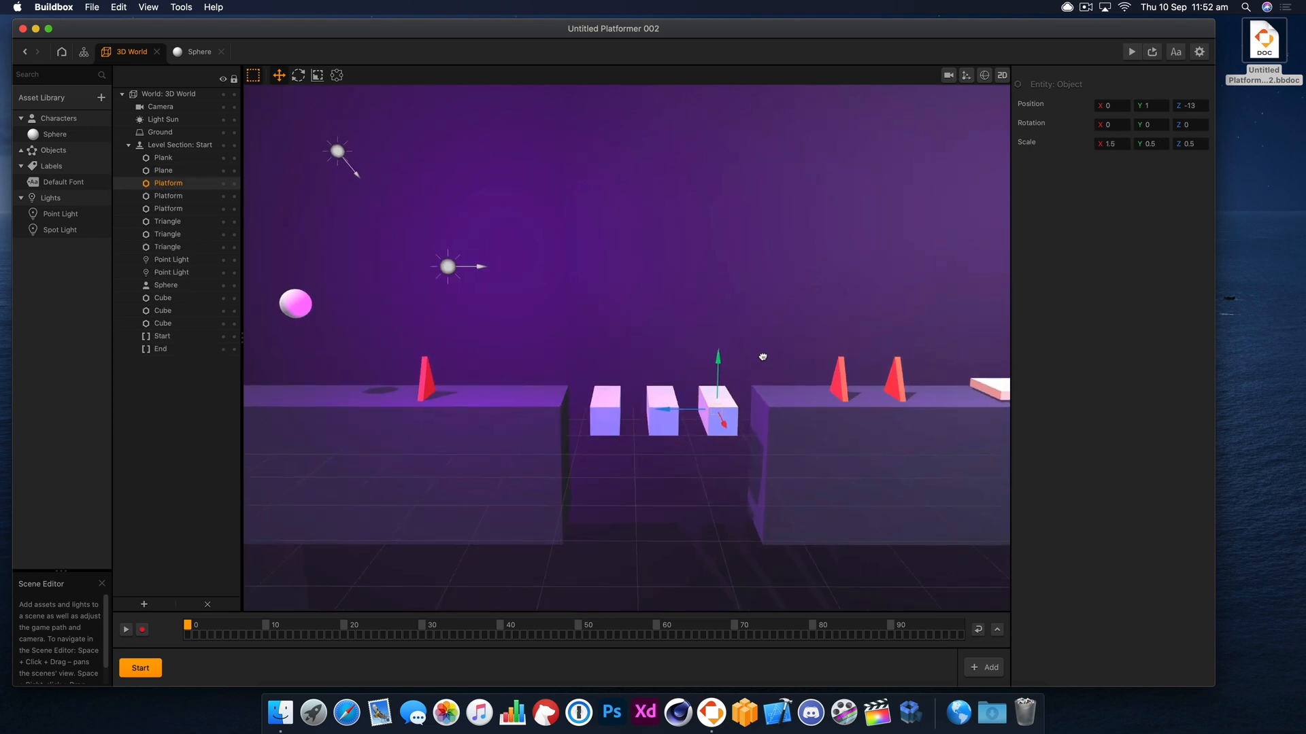
Step: Move the spike from the starting platform onto the second large platform and delete the two spikes that were already there
{"action": "left_click", "coordinate": [436, 388]}
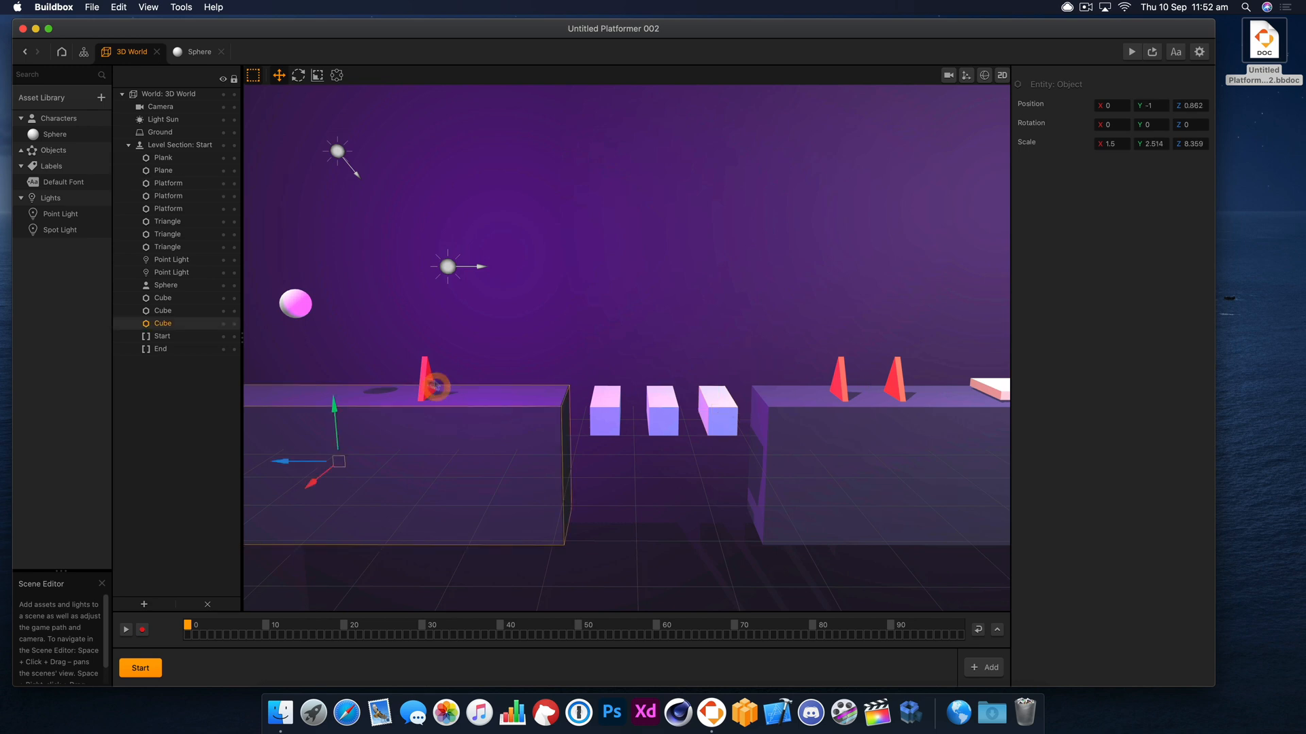
{"action": "left_click", "coordinate": [423, 373]}
{"action": "left_click_drag", "start_coordinate": [413, 401], "coordinate": [784, 401]}
{"action": "left_click", "coordinate": [838, 388]}
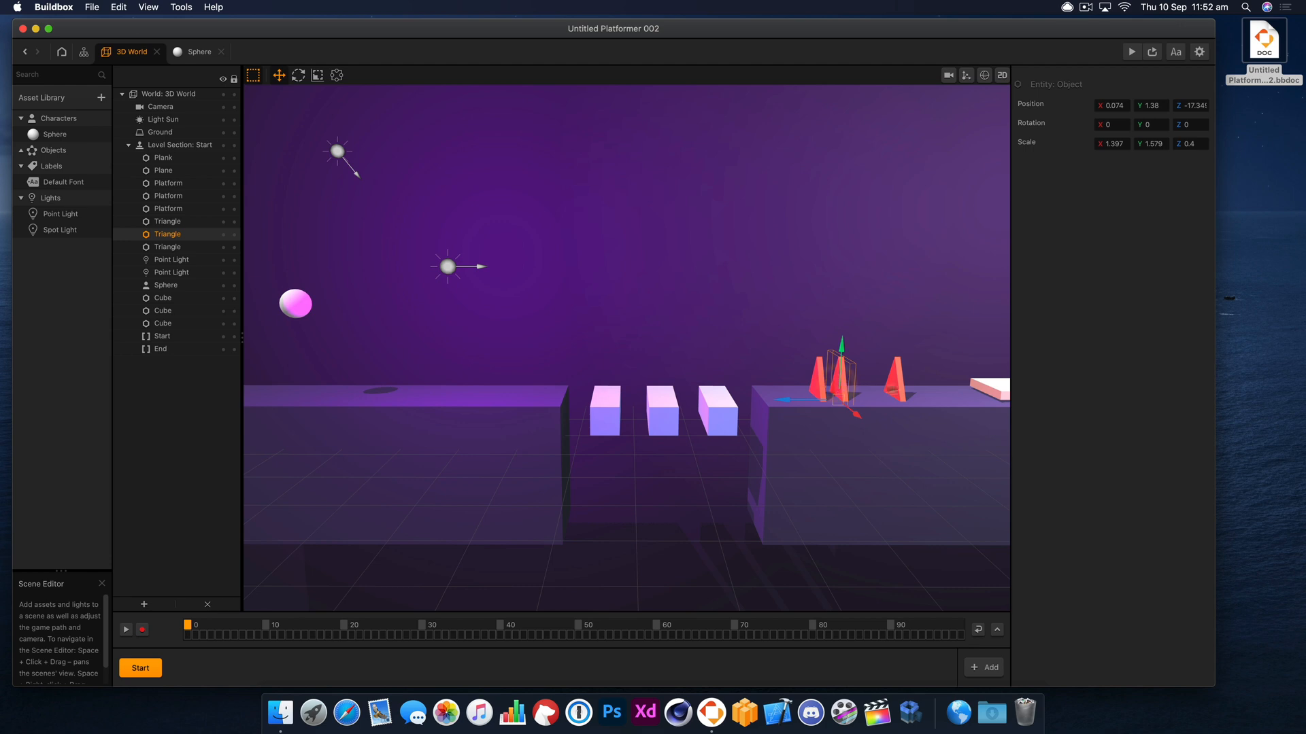
{"action": "key", "text": "Delete"}
{"action": "left_click", "coordinate": [895, 380]}
{"action": "key", "text": "Delete"}
Step: Shift the remaining spike farther along the second large platform to Z about -18.54 and lower it to Y about 1.079
{"action": "left_click", "coordinate": [819, 391]}
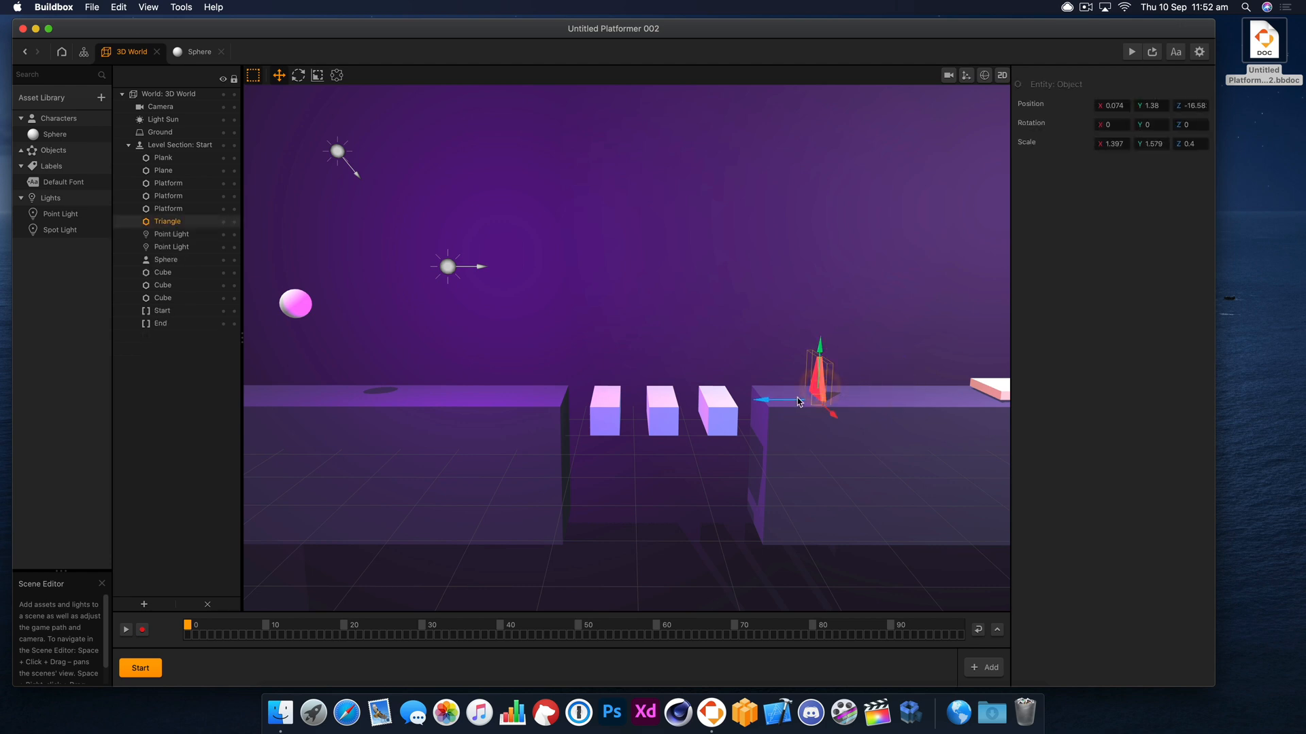
{"action": "left_click_drag", "start_coordinate": [798, 401], "coordinate": [854, 401]}
{"action": "left_click_drag", "start_coordinate": [876, 357], "coordinate": [876, 368]}
{"action": "right_click_drag", "start_coordinate": [877, 369], "coordinate": [694, 367]}
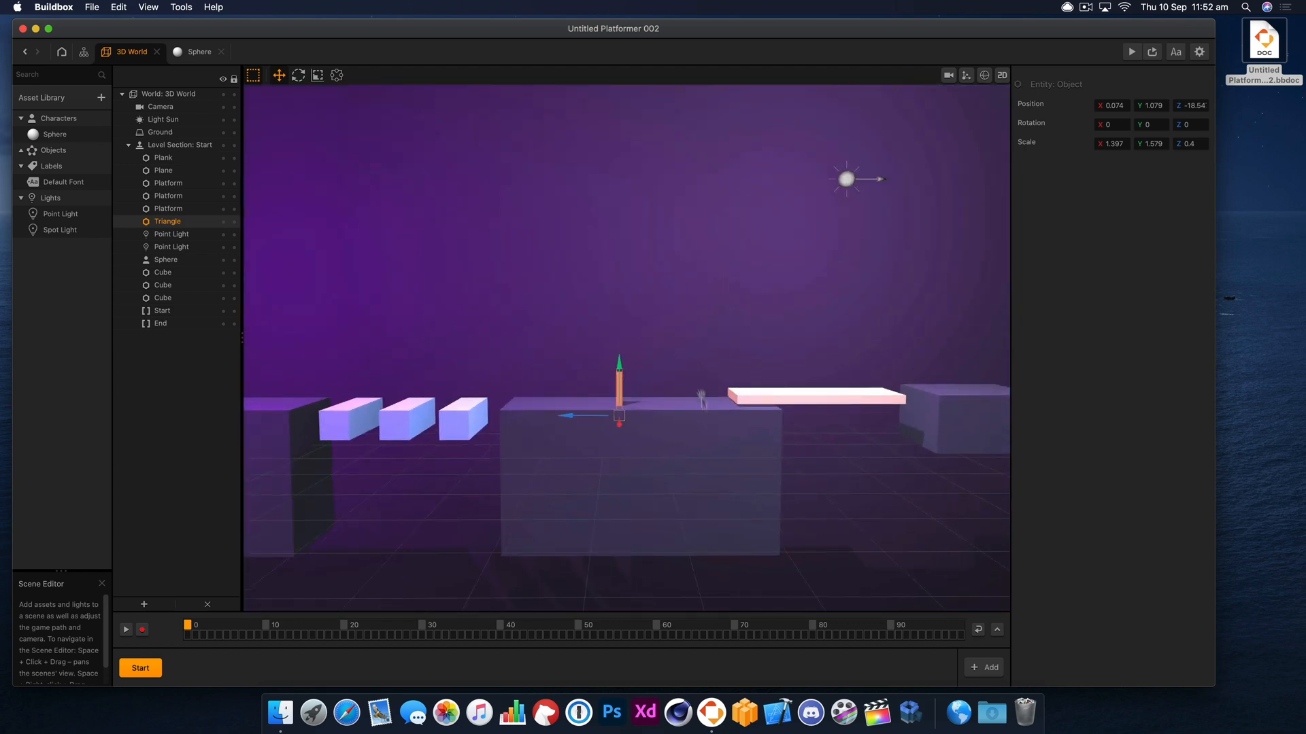
Step: Delete the end platform cube beyond the plank
{"action": "left_click", "coordinate": [779, 395]}
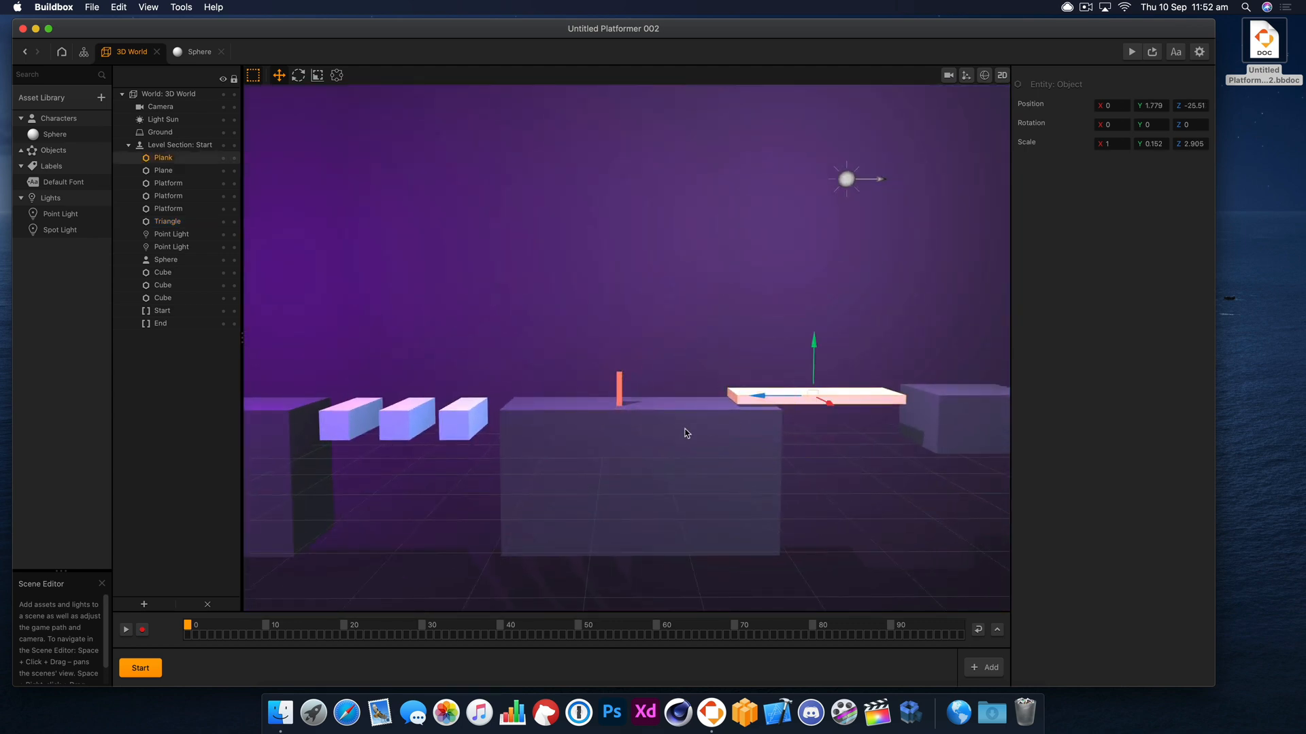
{"action": "scroll", "coordinate": [686, 433], "scroll_direction": "down", "scroll_amount": 3}
{"action": "left_click", "coordinate": [895, 386]}
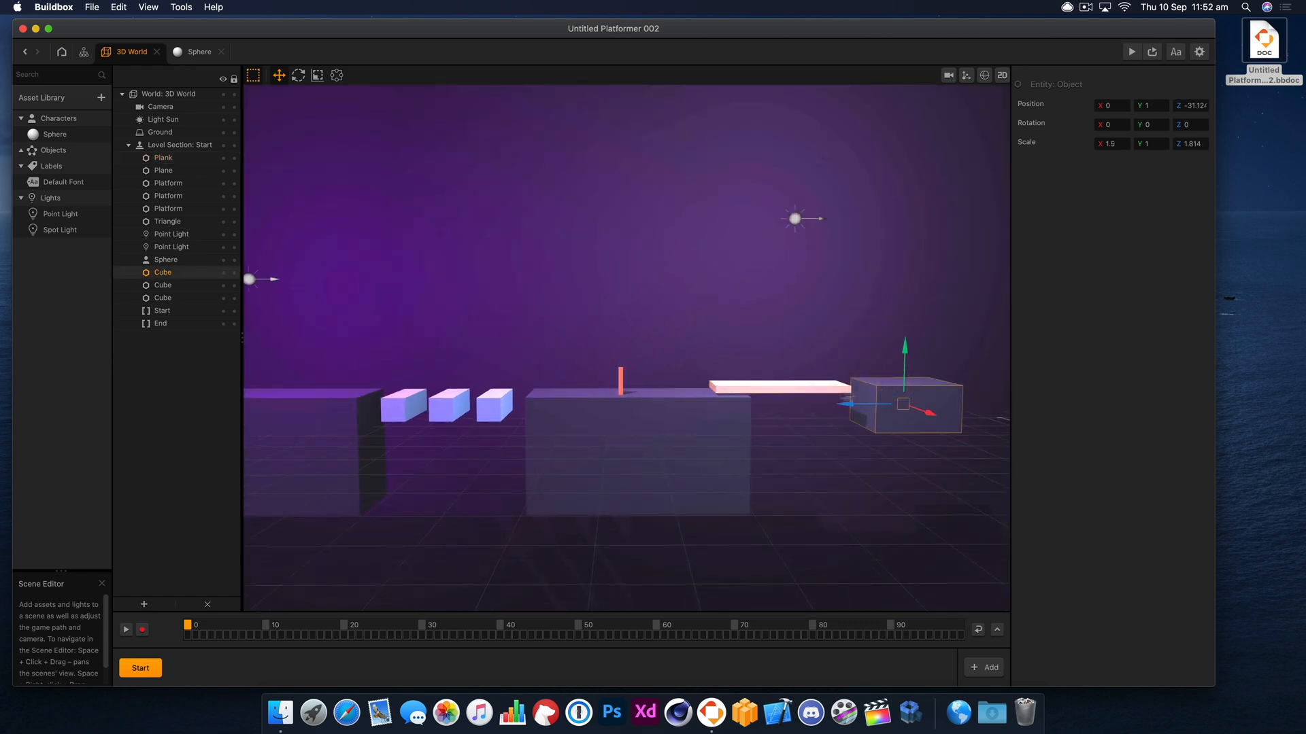
{"action": "key", "text": "Delete"}
Step: Raise the plank above the second large platform, to Y about 6.271 and Z about -22.67
{"action": "left_click", "coordinate": [789, 390]}
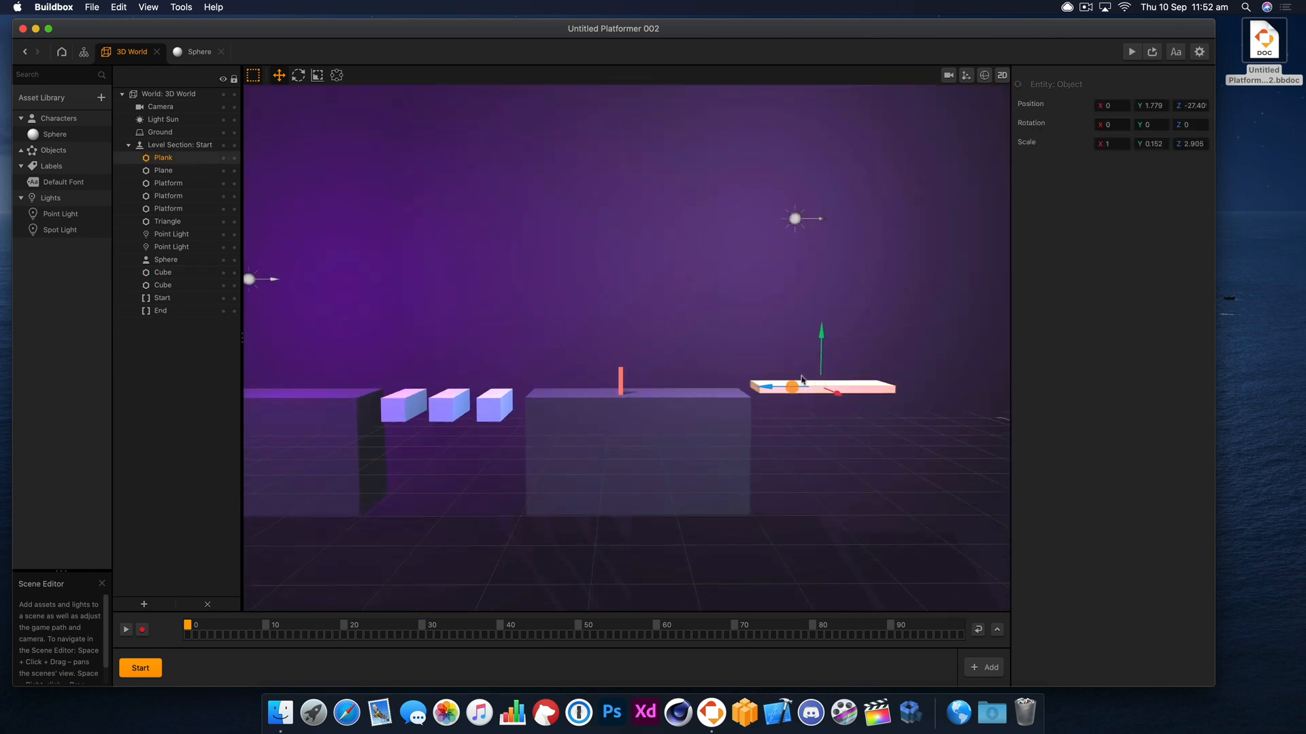
{"action": "left_click_drag", "start_coordinate": [821, 332], "coordinate": [821, 227]}
{"action": "left_click_drag", "start_coordinate": [765, 284], "coordinate": [659, 286]}
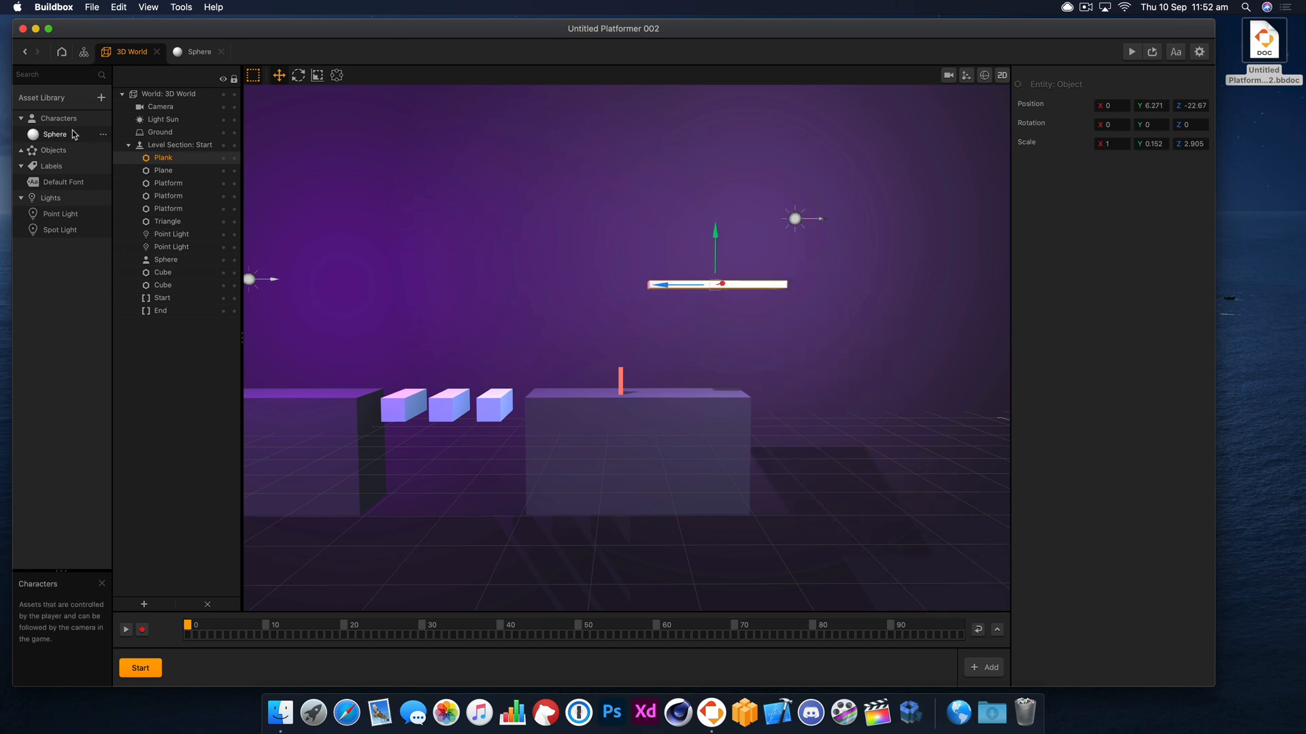
Step: Add a new Cube shape to the project's objects and select it
{"action": "left_click", "coordinate": [47, 150]}
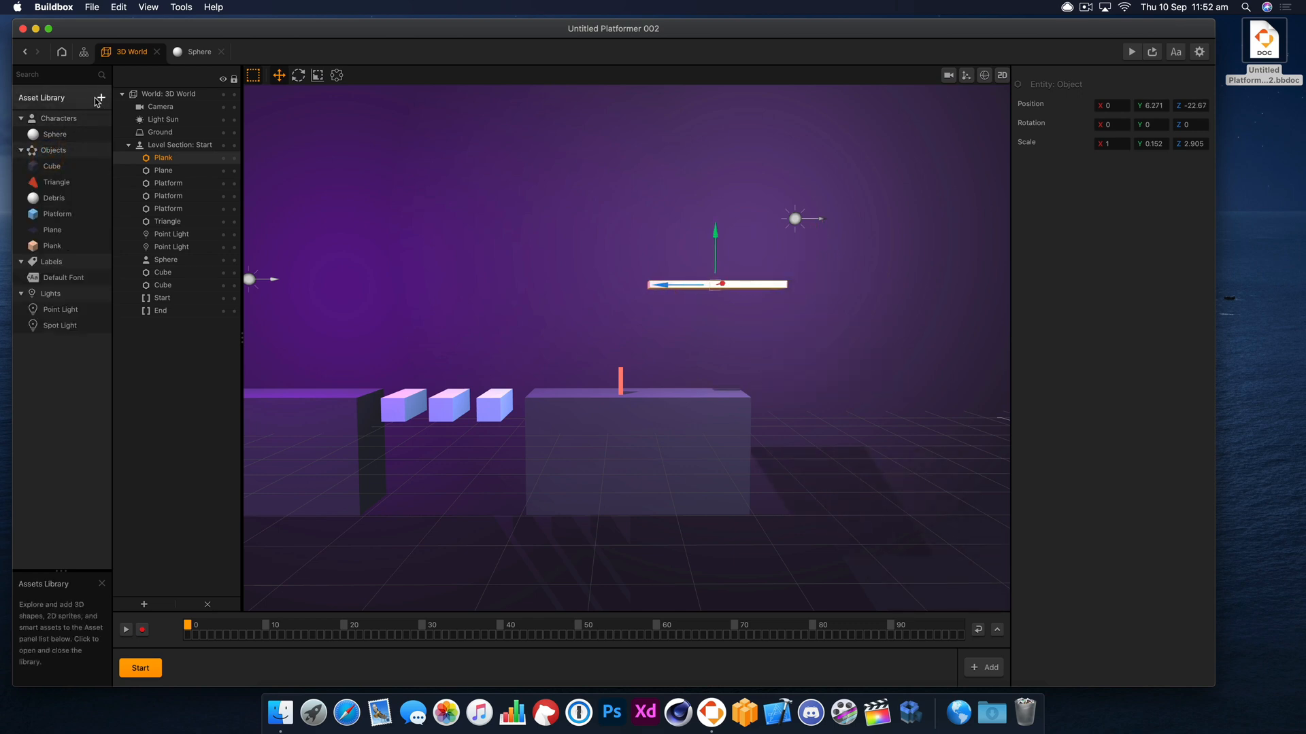
{"action": "left_click", "coordinate": [101, 99]}
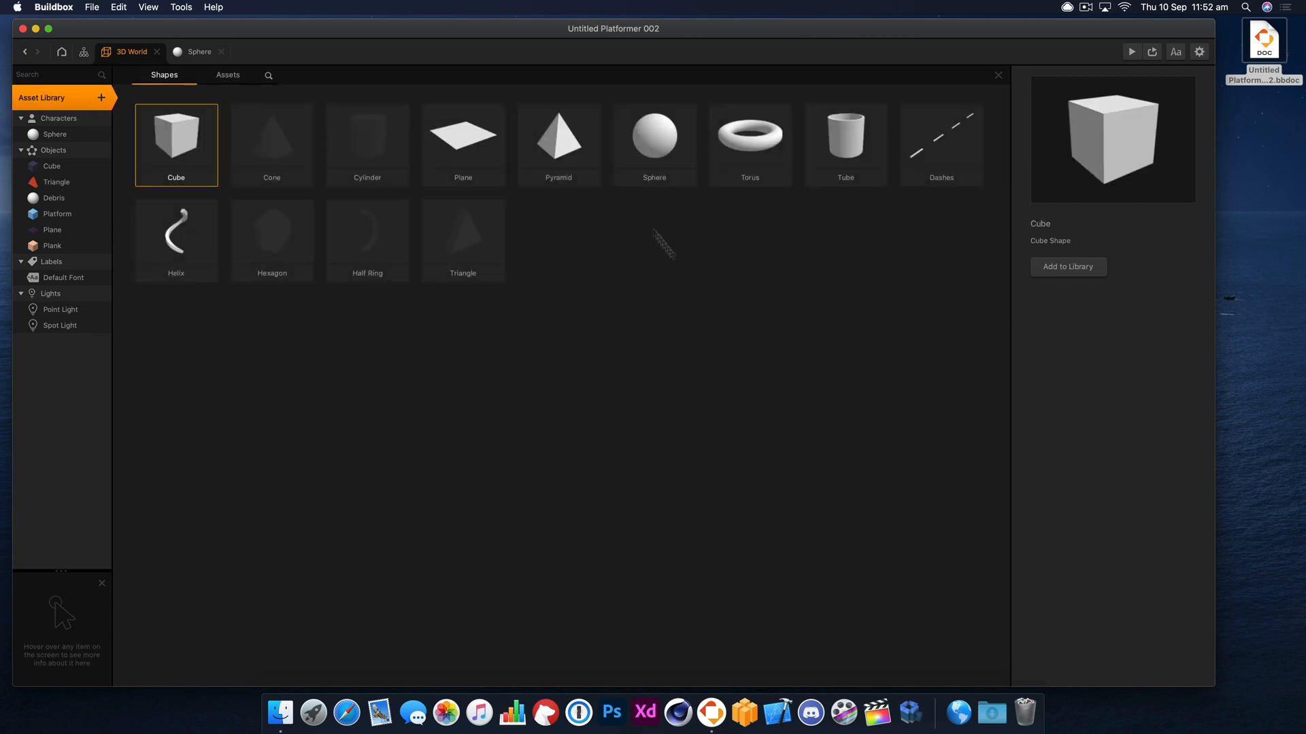
{"action": "double_click", "coordinate": [172, 152]}
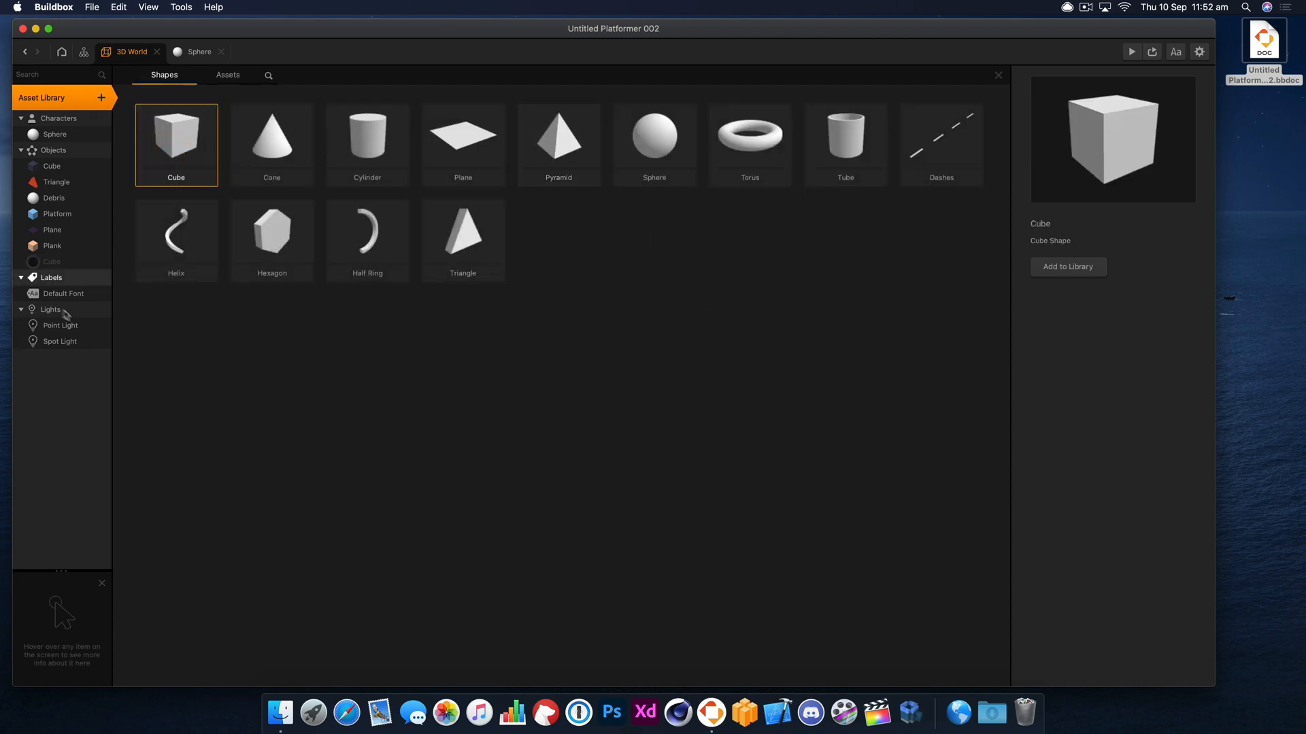
{"action": "left_click", "coordinate": [52, 265]}
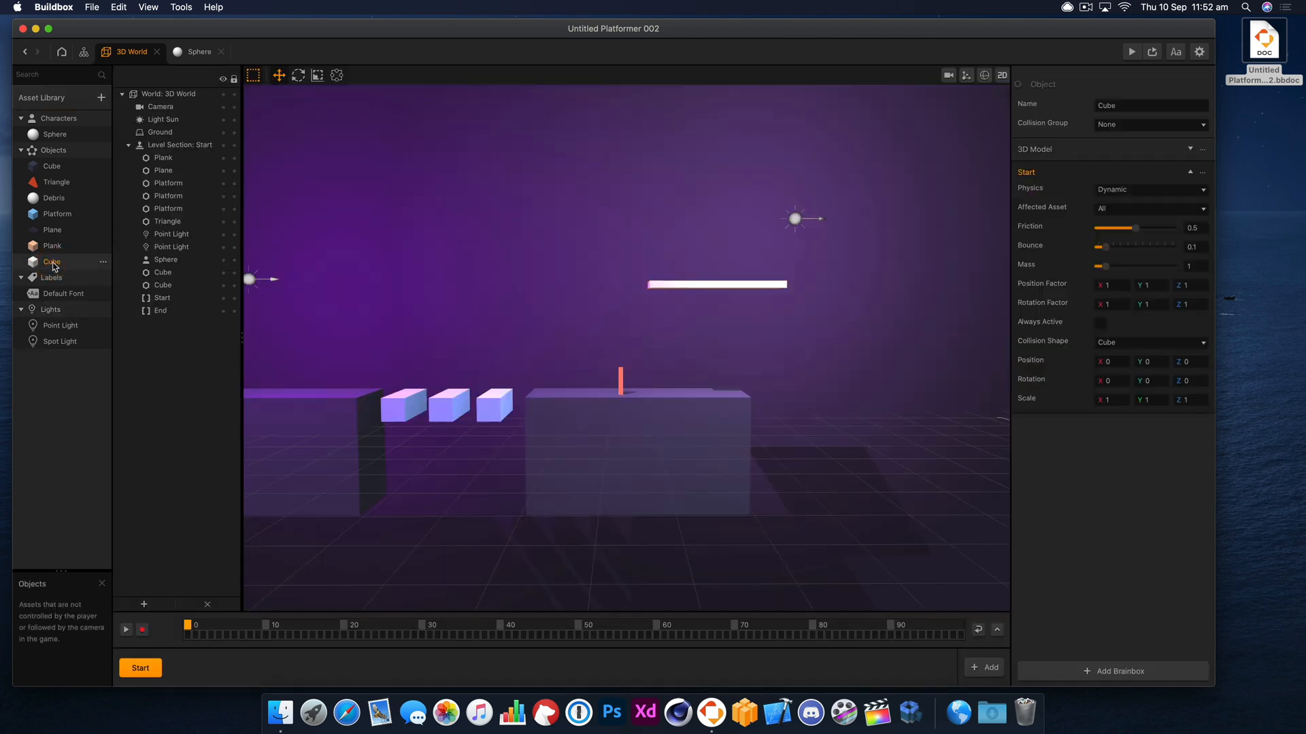
Step: Open the new cube's node map, look over the Sphere's node map and return to the 3D World
{"action": "double_click", "coordinate": [52, 262]}
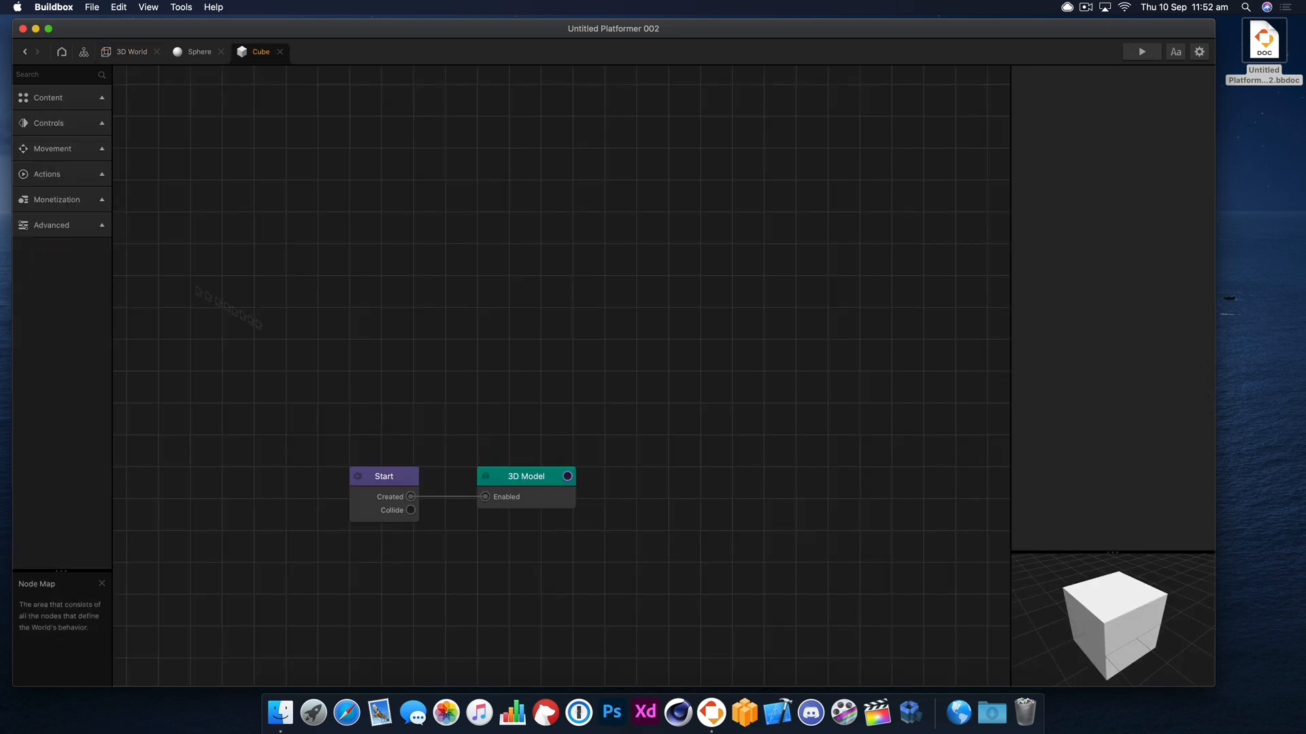
{"action": "left_click", "coordinate": [199, 51]}
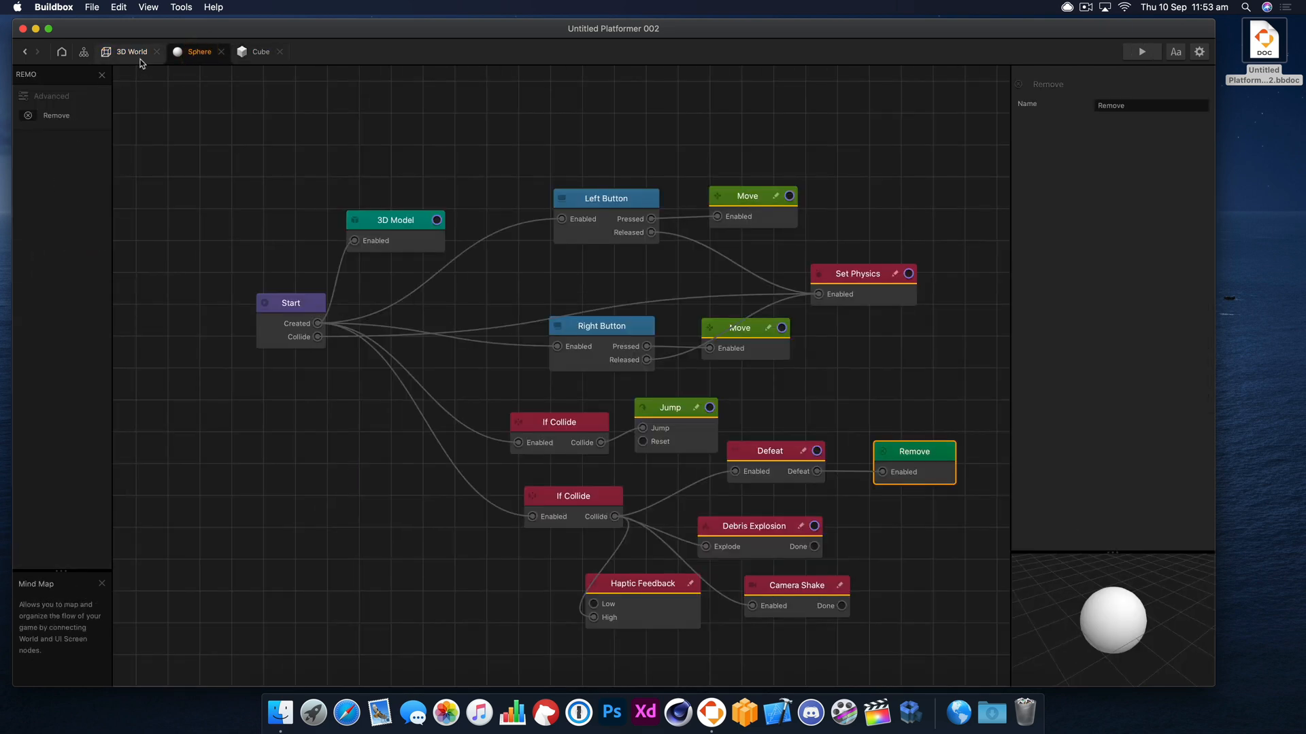
{"action": "left_click", "coordinate": [131, 51]}
Step: Rename the new cube asset as Bridge
{"action": "left_click", "coordinate": [60, 270]}
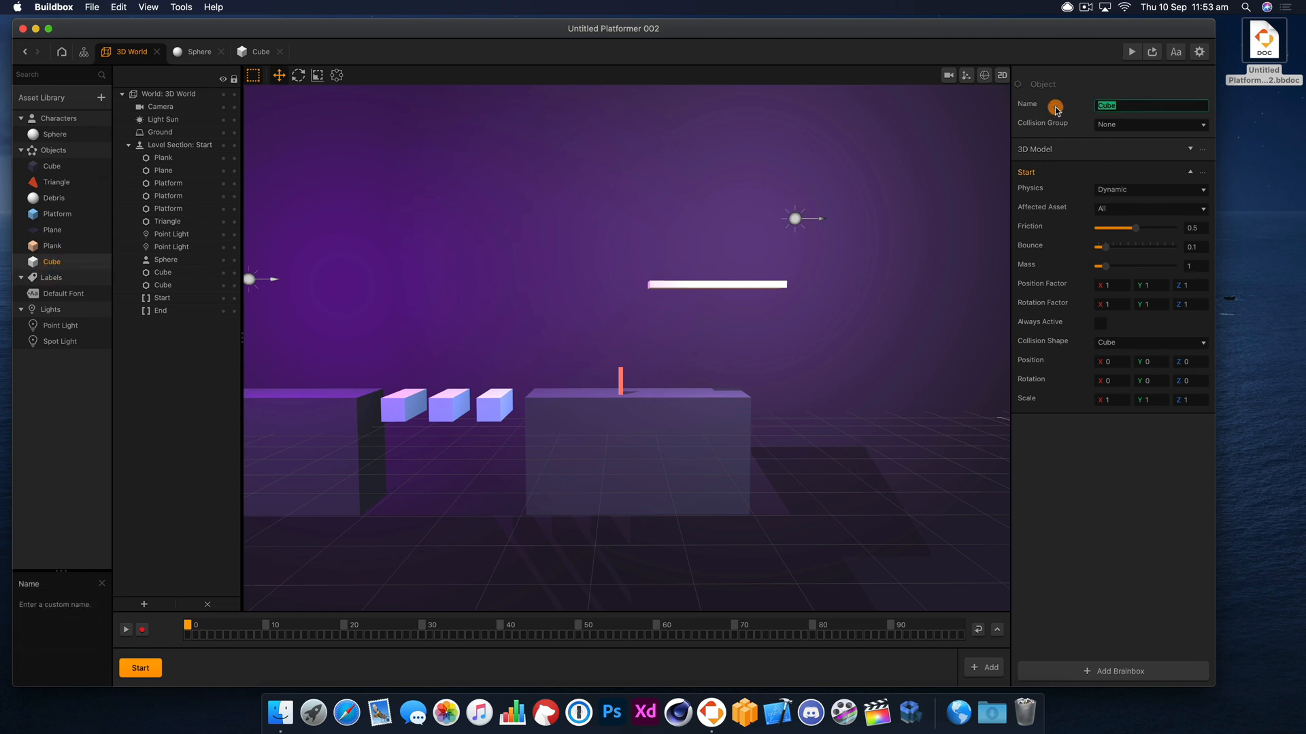
{"action": "type", "text": "BRIDGE"}
{"action": "key", "text": "Return"}
{"action": "left_click", "coordinate": [1142, 106]}
{"action": "type", "text": "Br"}
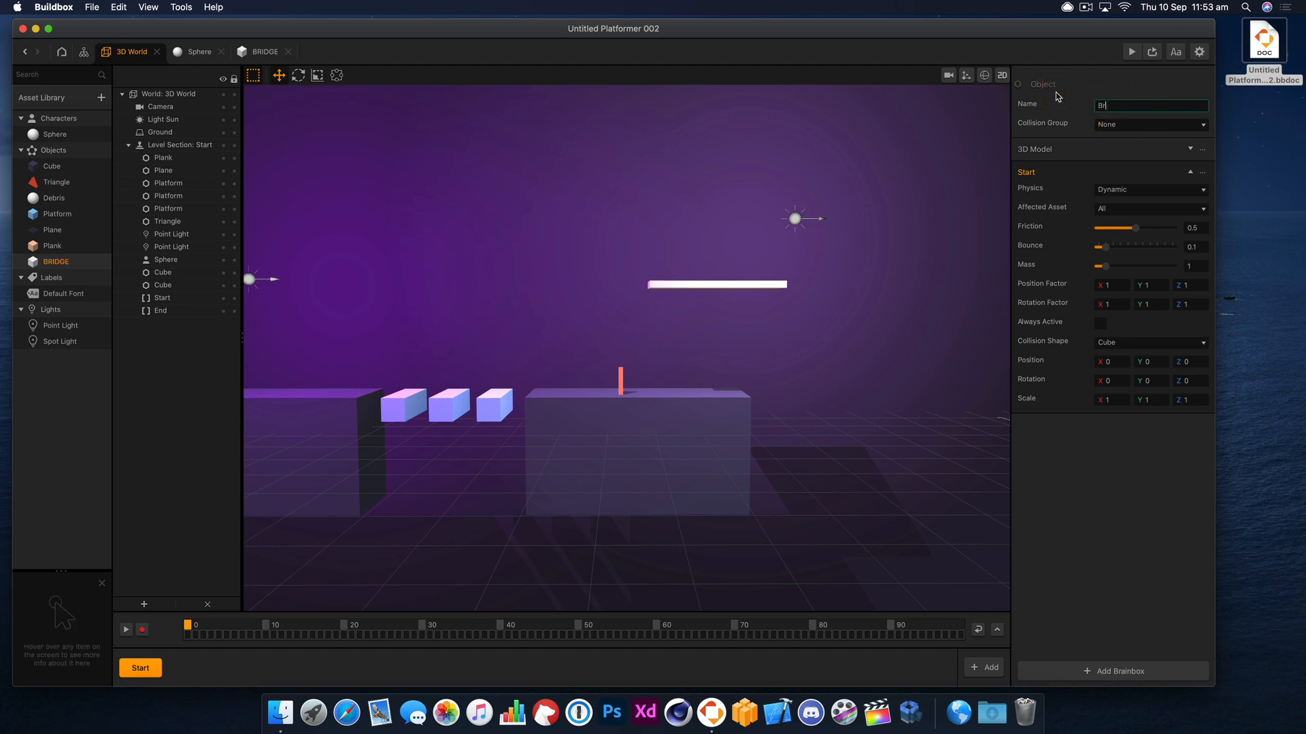
{"action": "type", "text": "idge"}
{"action": "key", "text": "Return"}
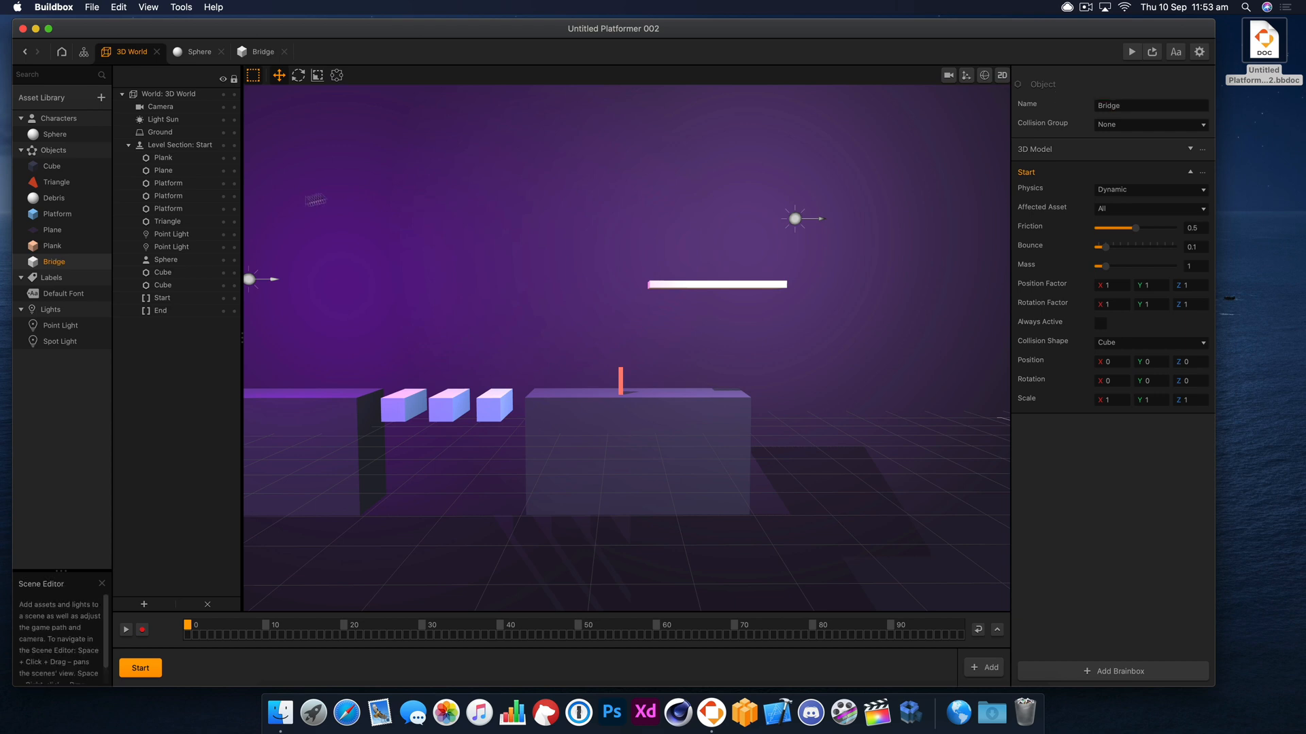
Step: Open the Bridge node map and set its 3D Model color to golden yellow
{"action": "double_click", "coordinate": [54, 262]}
{"action": "left_click", "coordinate": [632, 367]}
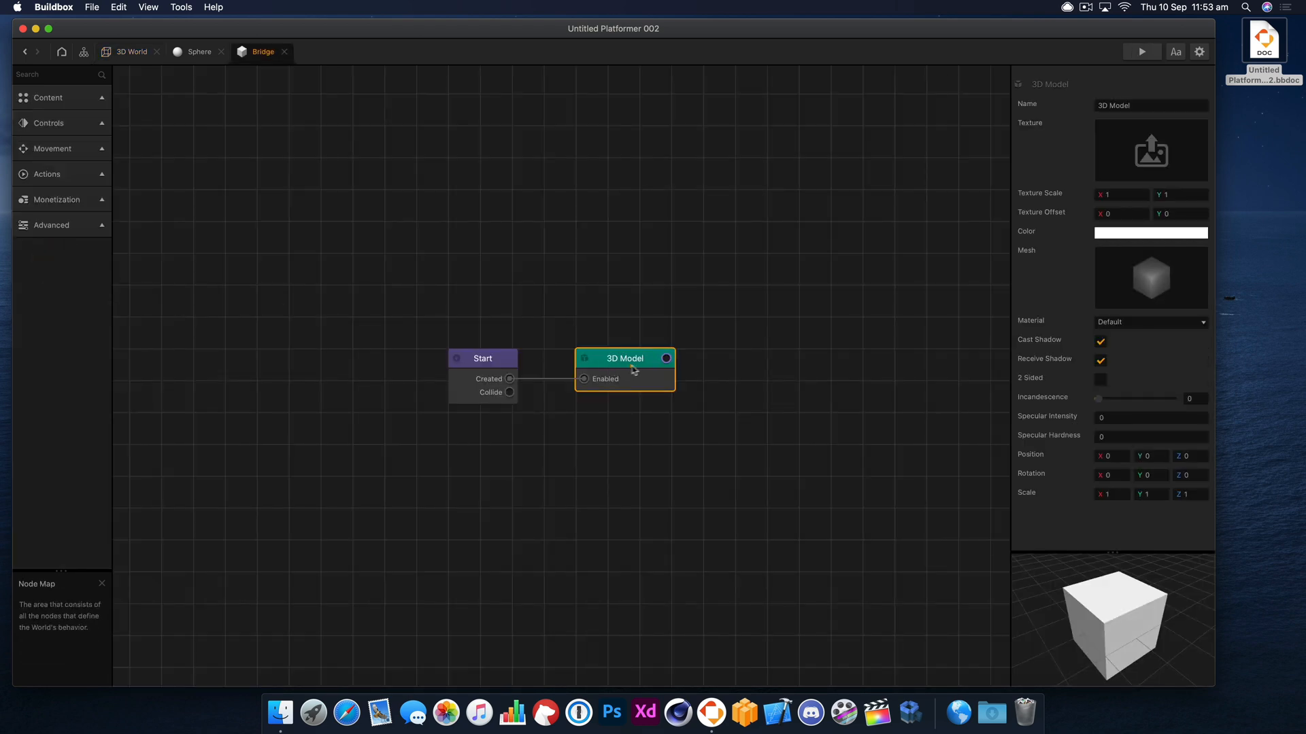
{"action": "left_click", "coordinate": [1134, 233]}
{"action": "left_click", "coordinate": [895, 302]}
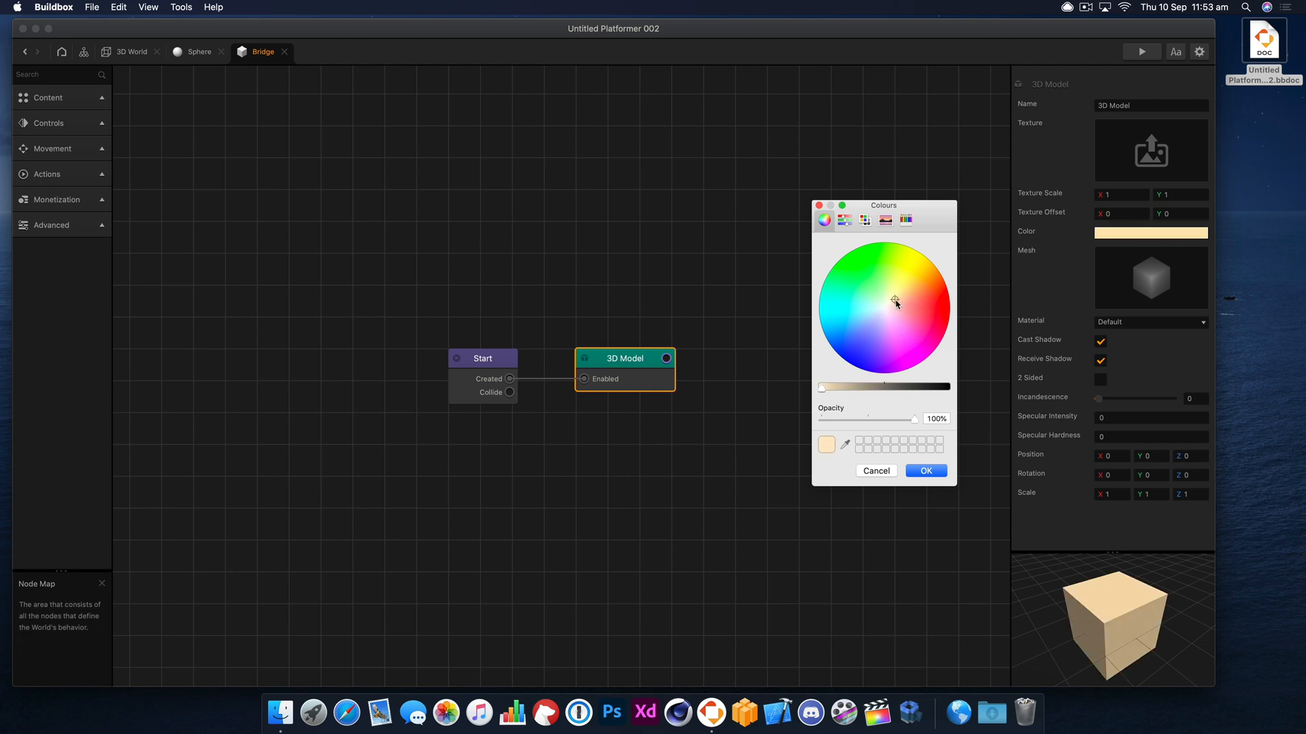
{"action": "left_click_drag", "start_coordinate": [896, 303], "coordinate": [912, 290]}
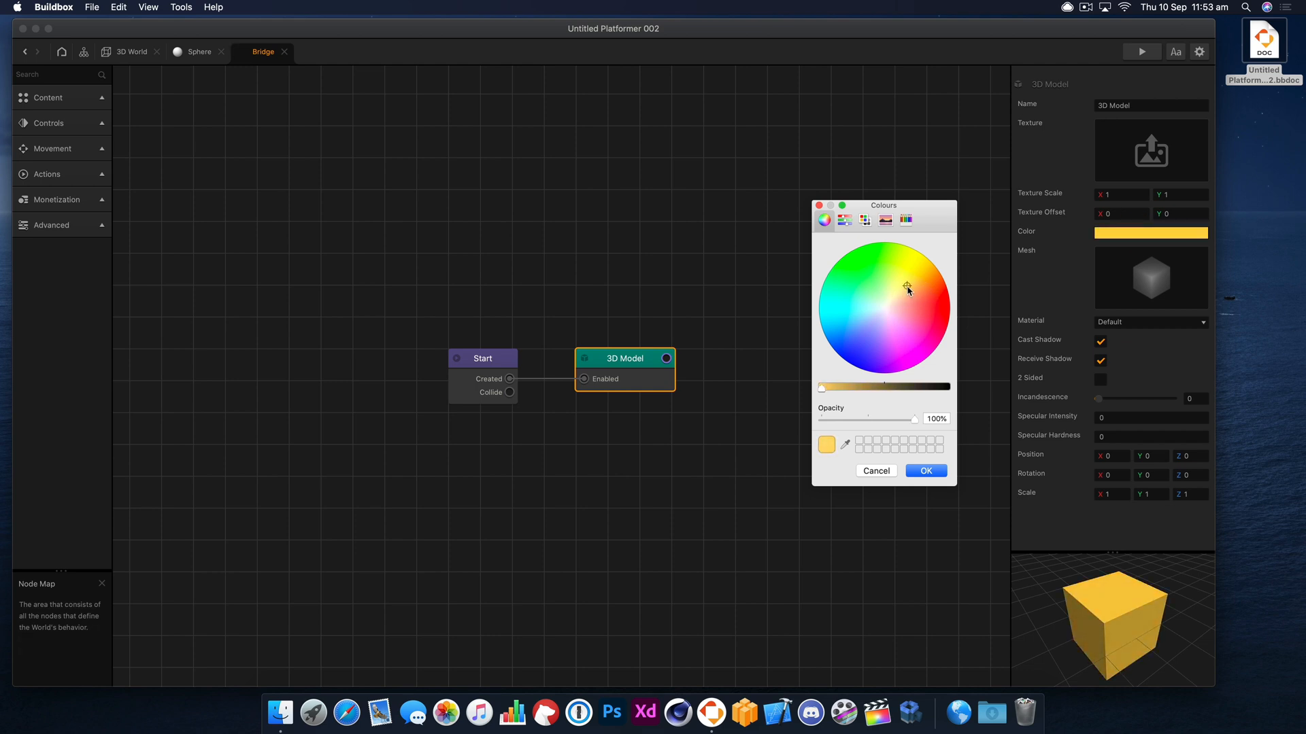
{"action": "left_click", "coordinate": [926, 471]}
Step: Add a Rotation Animation node to the Bridge node map, beside the 3D Model node
{"action": "left_click", "coordinate": [475, 367]}
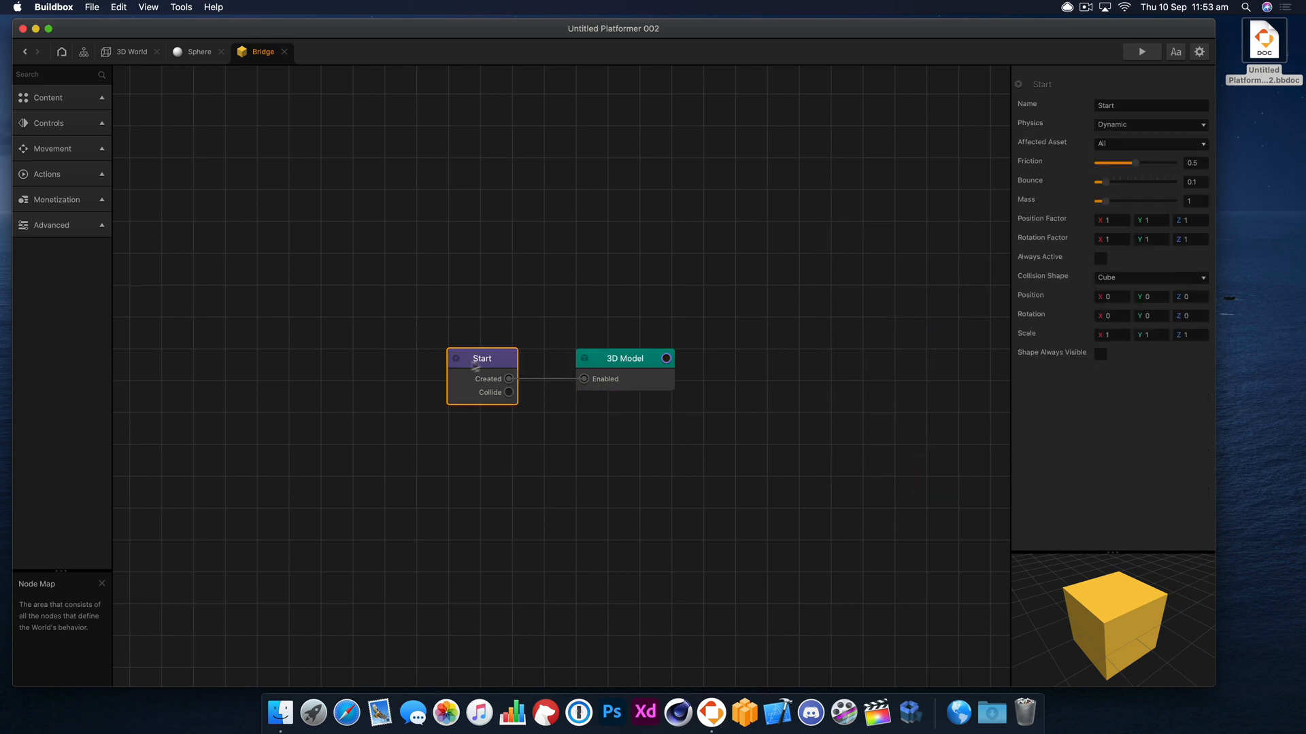
{"action": "left_click_drag", "start_coordinate": [476, 367], "coordinate": [454, 374]}
{"action": "left_click", "coordinate": [612, 370]}
{"action": "left_click", "coordinate": [53, 68]}
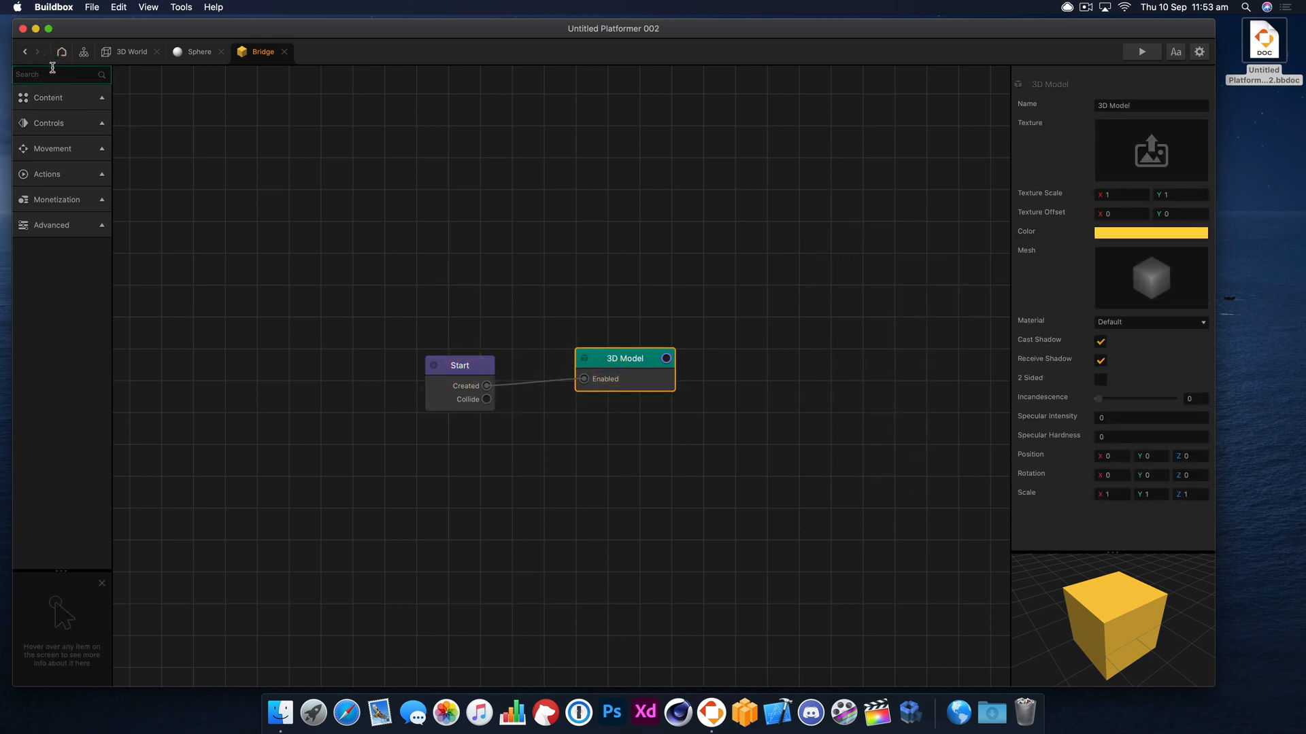
{"action": "type", "text": "ro"}
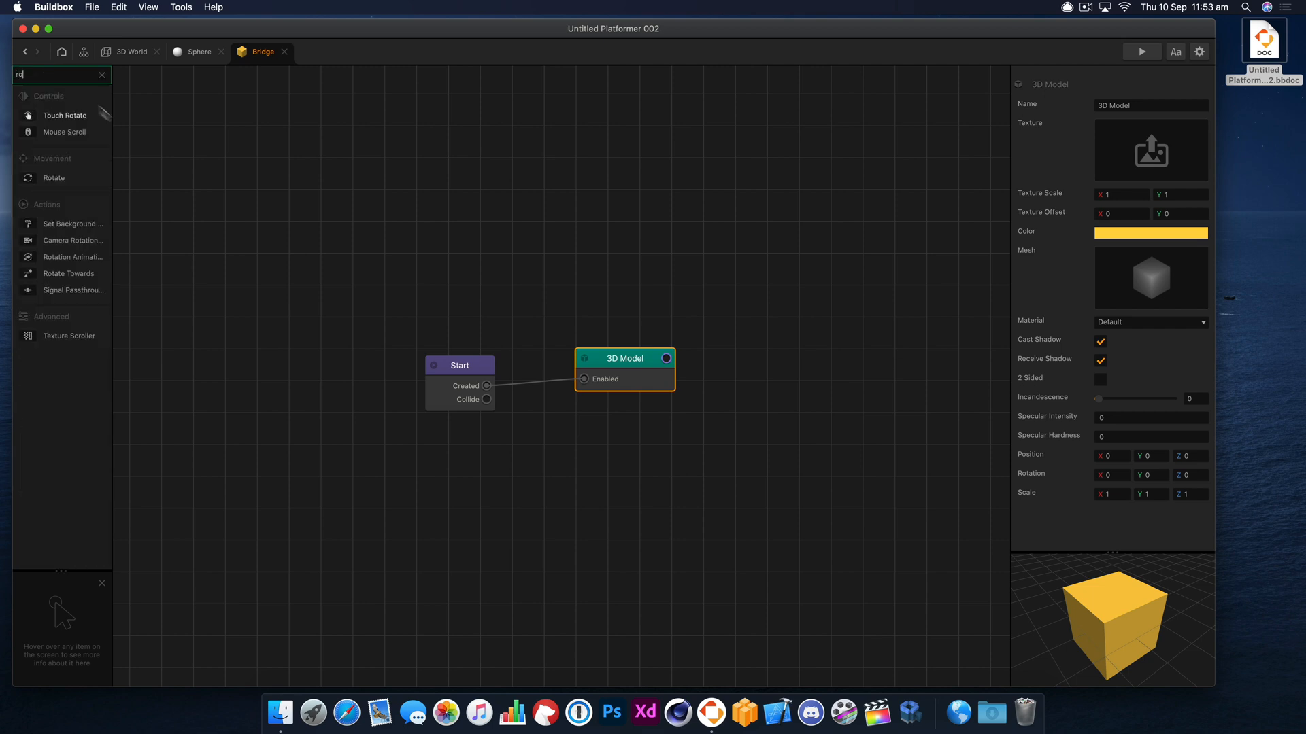
{"action": "left_click_drag", "start_coordinate": [68, 257], "coordinate": [776, 310]}
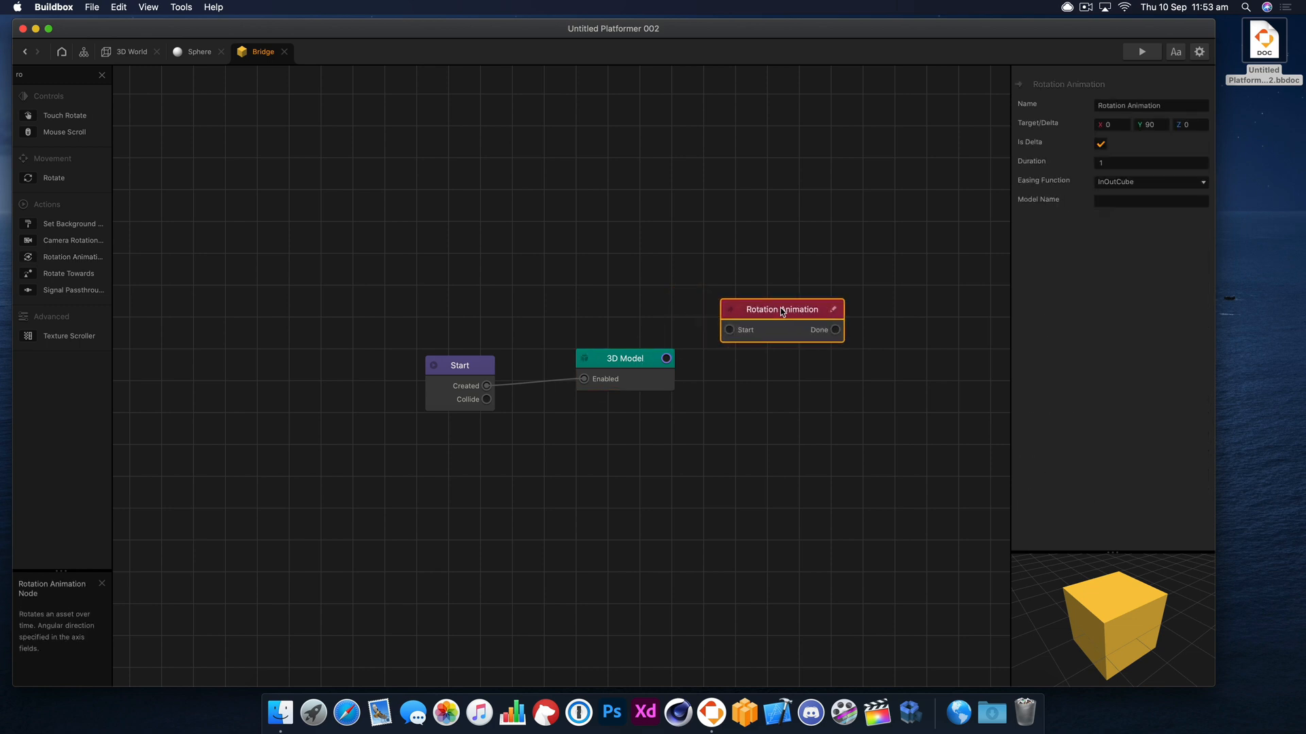
{"action": "left_click", "coordinate": [102, 75]}
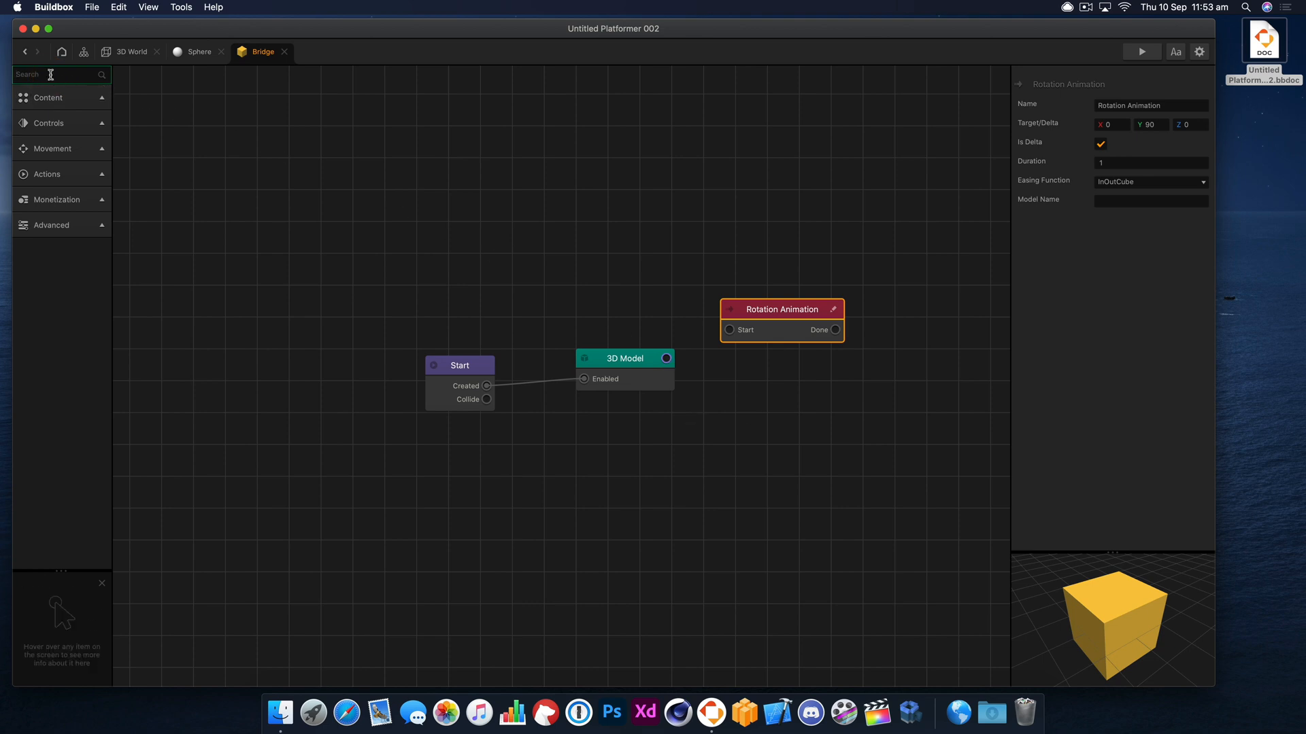
Step: Open the Plank's node map from the 3D World and compare its Wake Up and Rotate setup with the Bridge node map
{"action": "left_click", "coordinate": [144, 54]}
{"action": "left_click", "coordinate": [719, 285]}
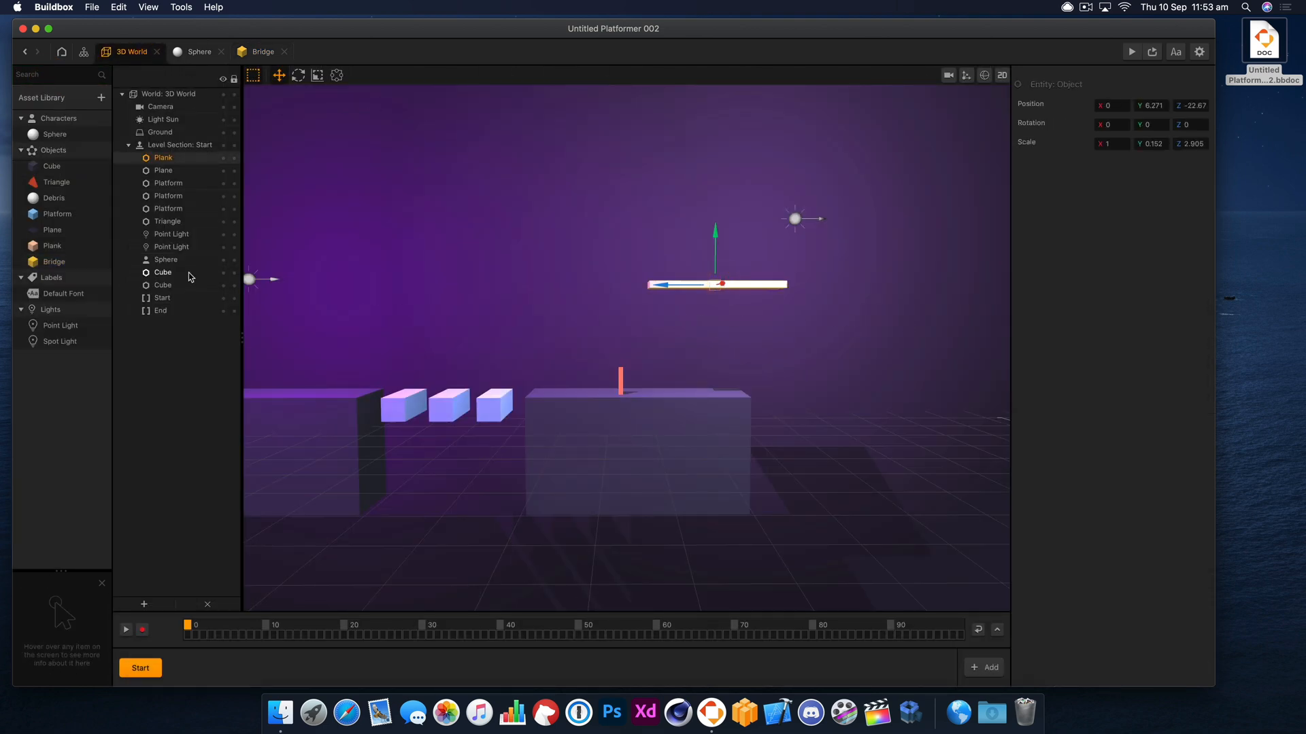
{"action": "left_click", "coordinate": [54, 246]}
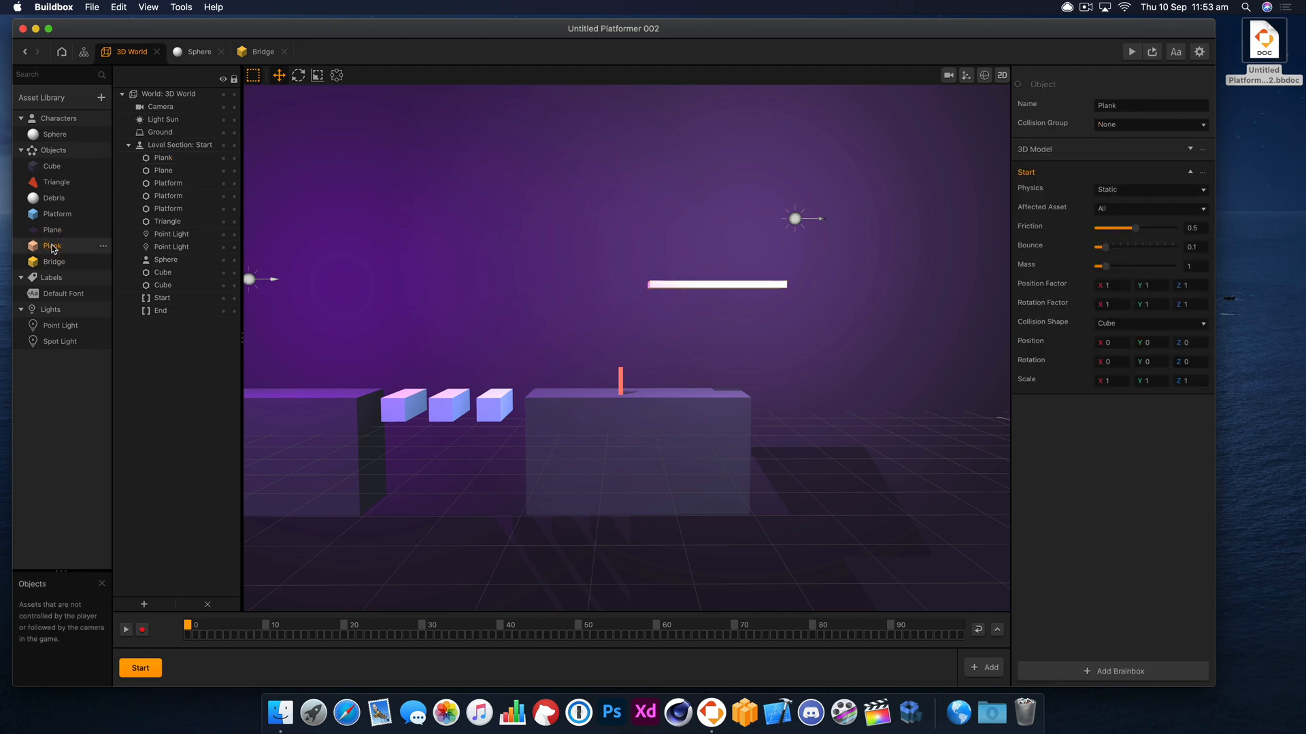
{"action": "double_click", "coordinate": [52, 247]}
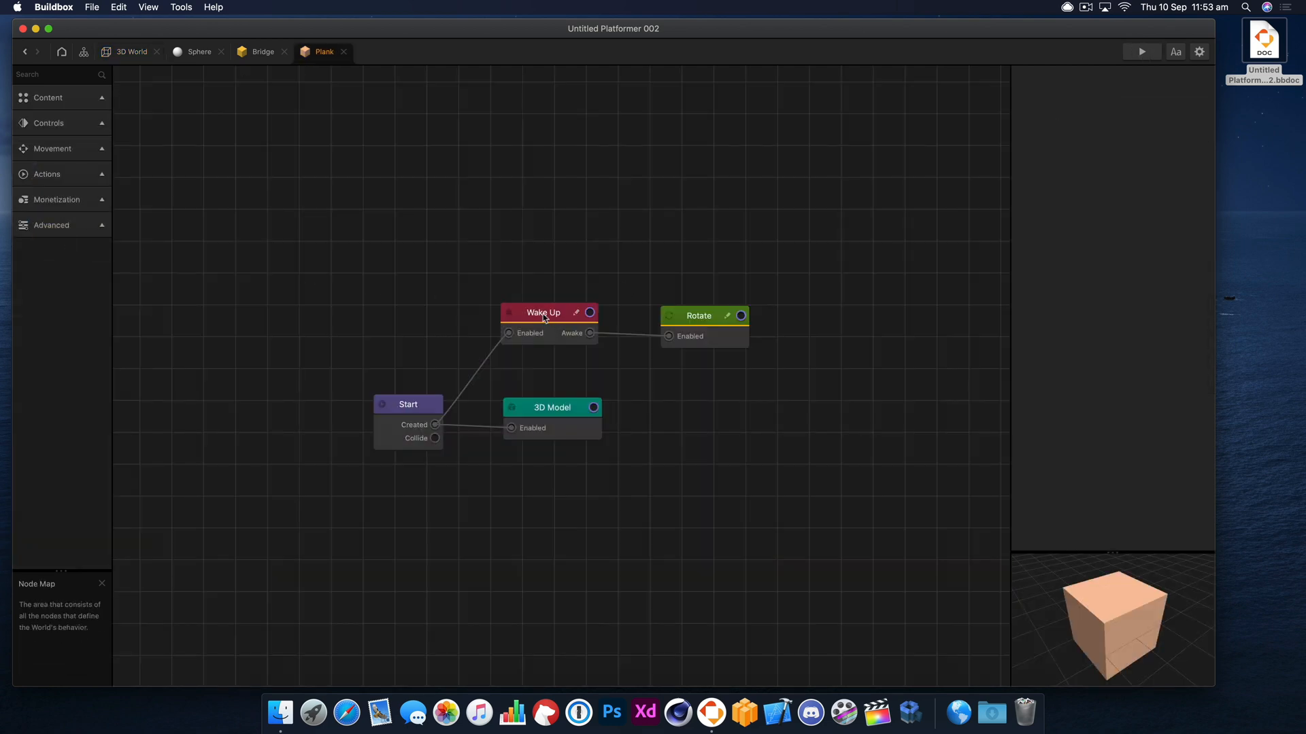
{"action": "left_click", "coordinate": [260, 53]}
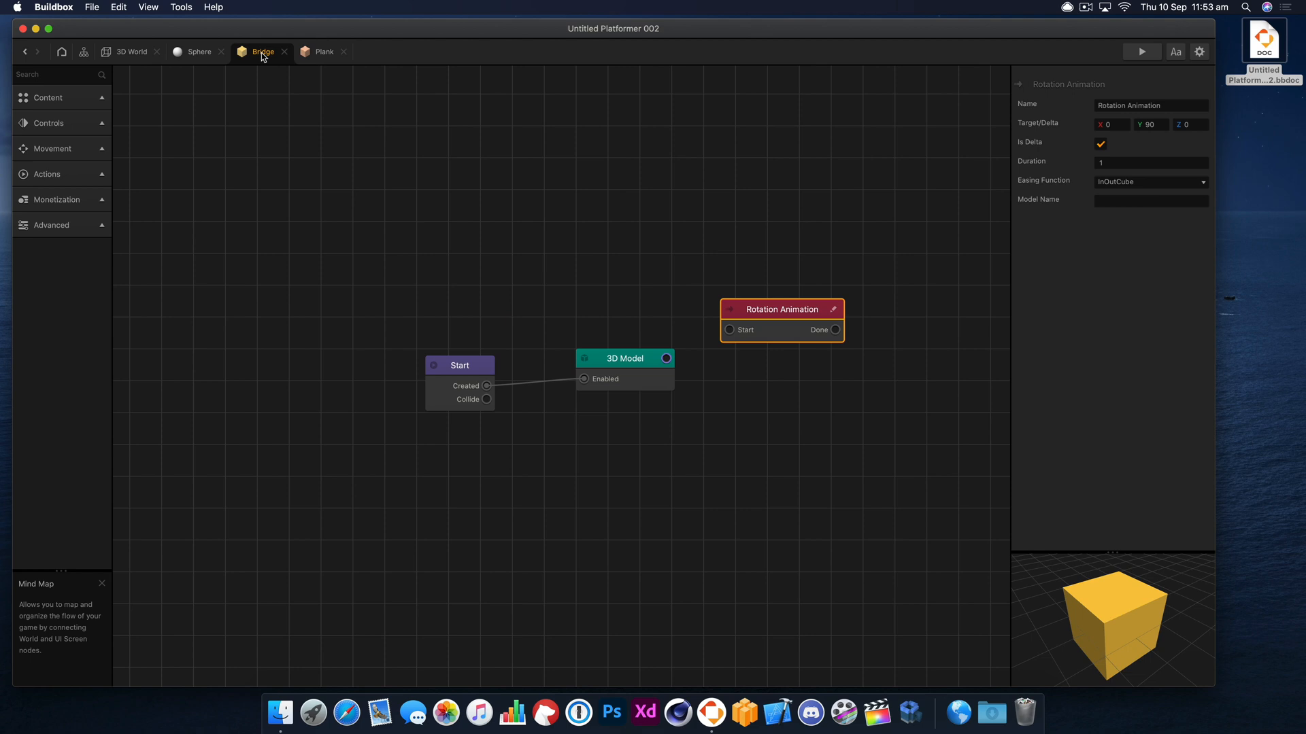
{"action": "left_click", "coordinate": [314, 56]}
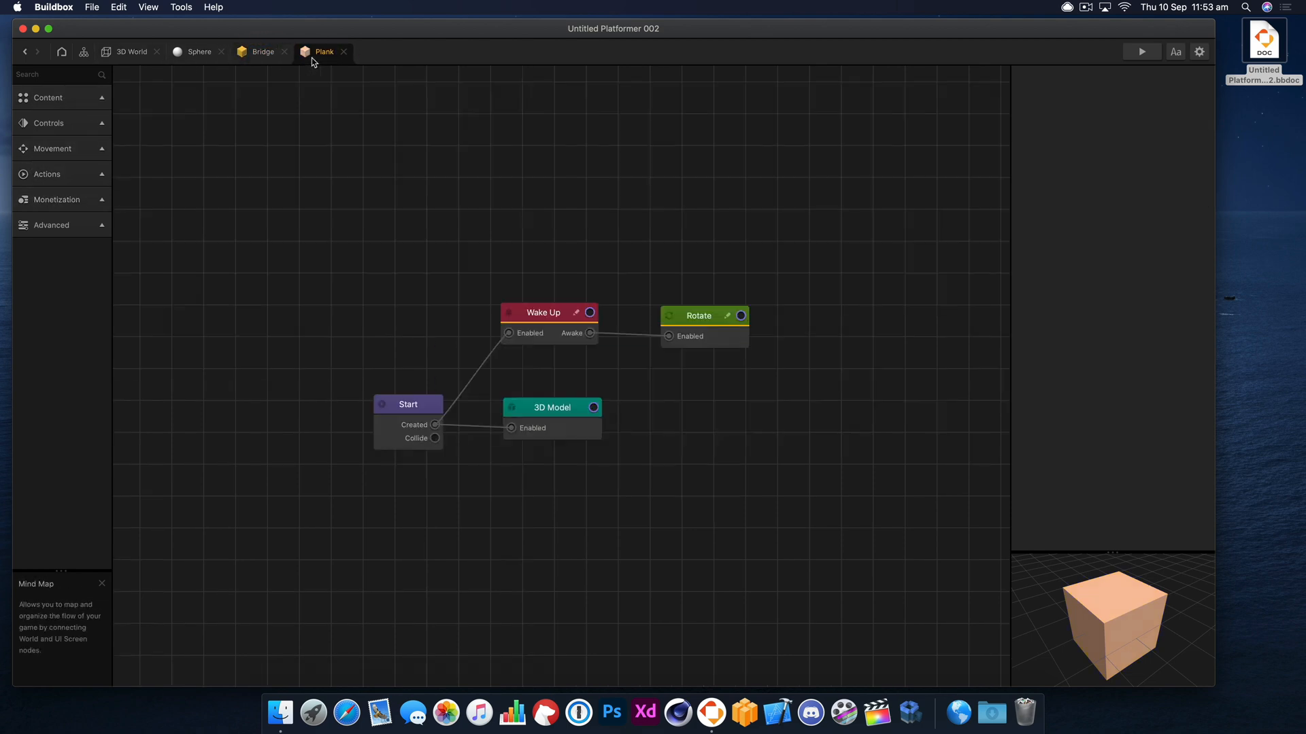
Step: Add a Wake Up node to the Bridge node map above the Rotation Animation and connect the 3D Model output to its Enabled input
{"action": "left_click", "coordinate": [260, 53]}
{"action": "type", "text": "wake"}
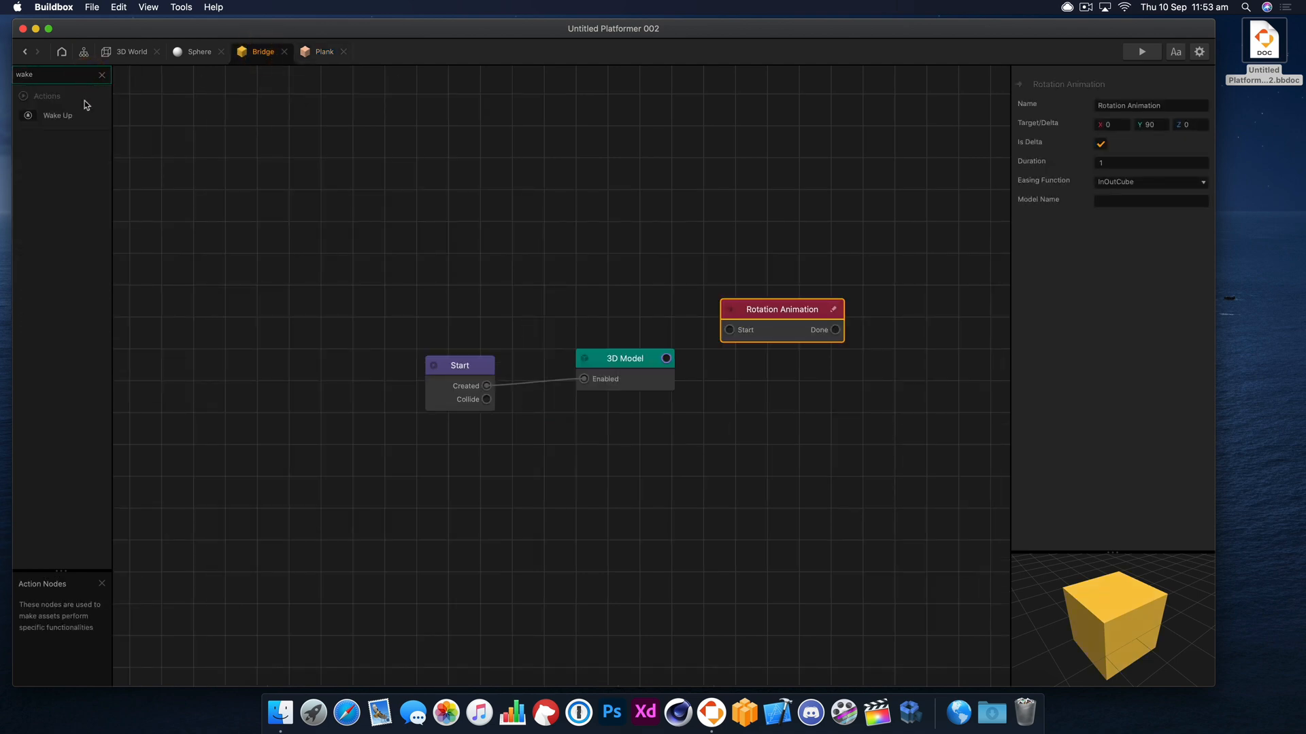
{"action": "left_click_drag", "start_coordinate": [58, 116], "coordinate": [659, 264]}
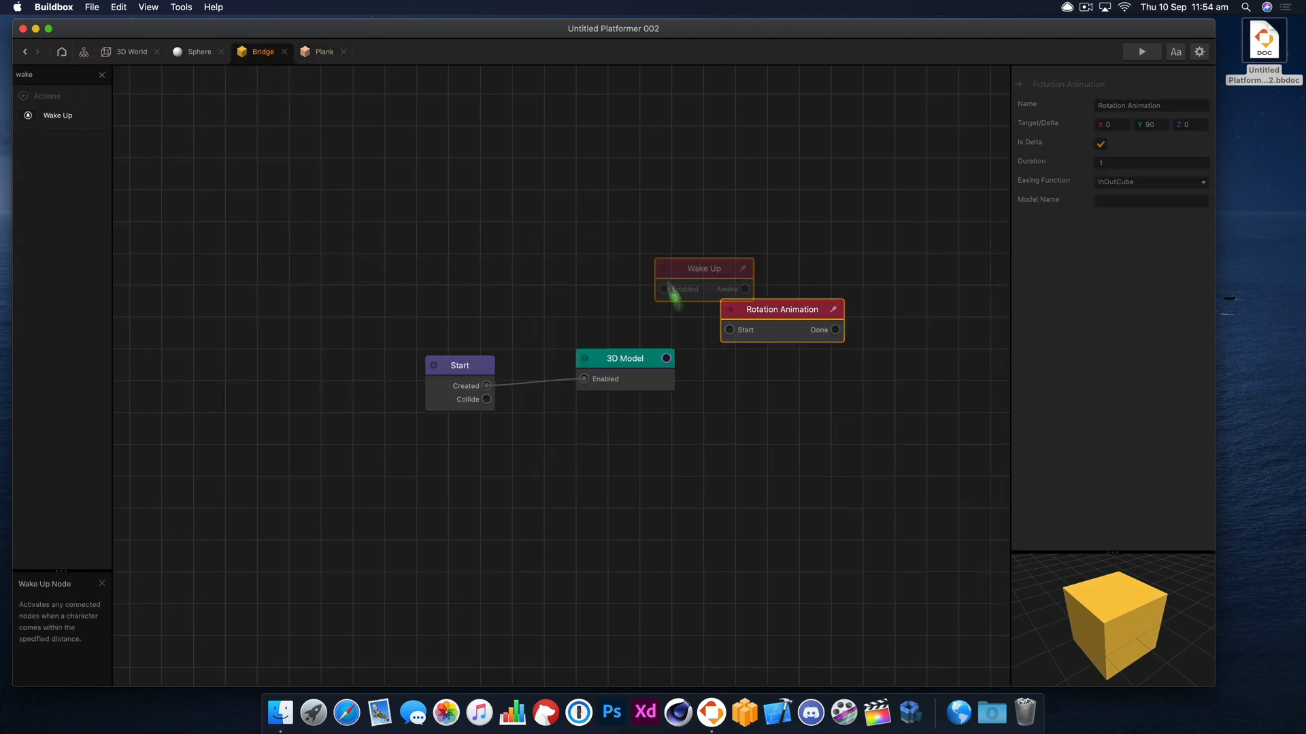
{"action": "left_click_drag", "start_coordinate": [667, 358], "coordinate": [665, 289]}
{"action": "left_click_drag", "start_coordinate": [721, 268], "coordinate": [762, 260]}
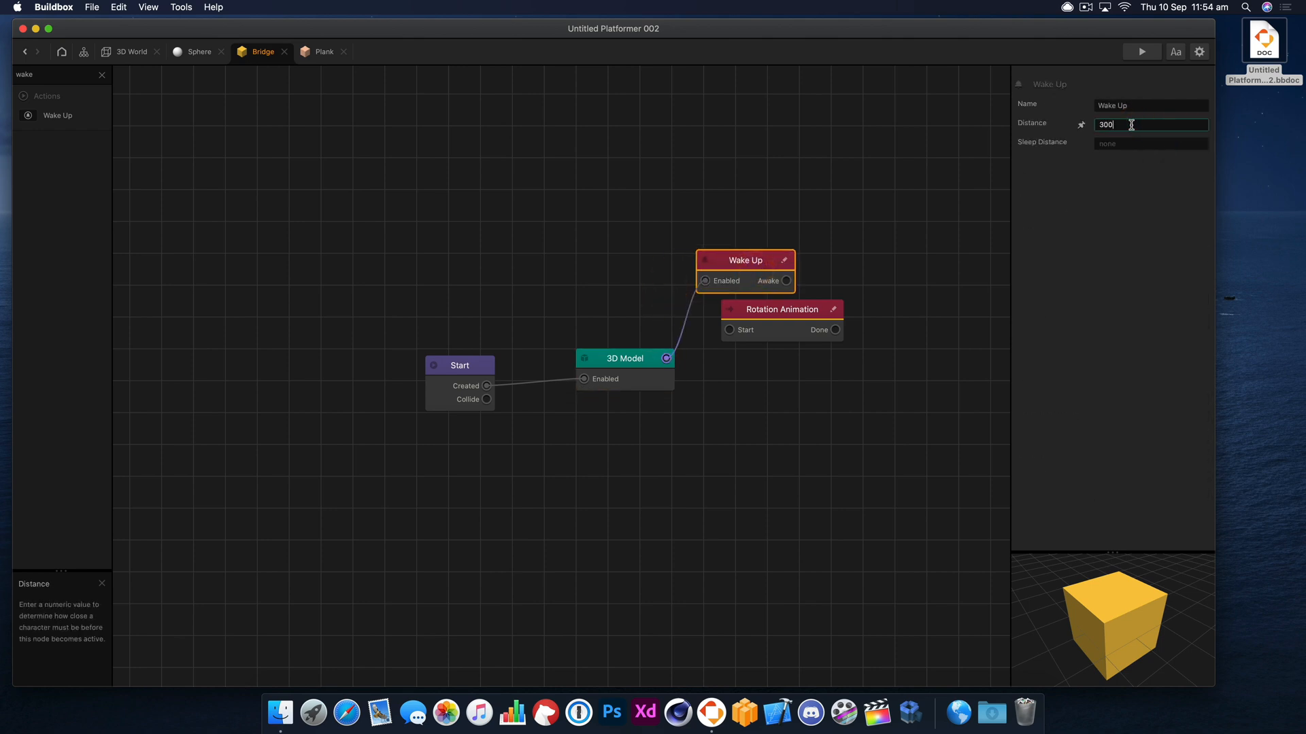
Step: Set the Wake Up distance to 300 and connect its Awake output to the Start of the Rotation Animation node, moved clear of it
{"action": "left_click", "coordinate": [1130, 125]}
{"action": "type", "text": "300"}
{"action": "key", "text": "Tab"}
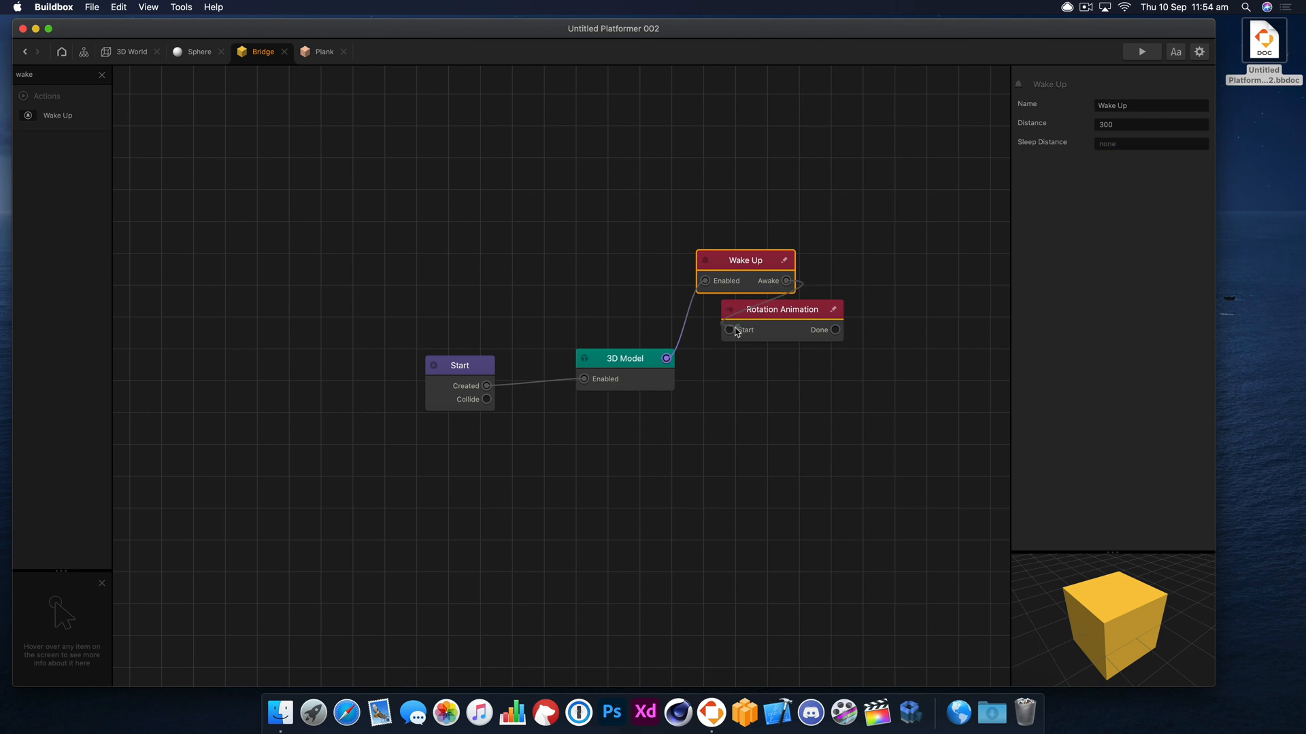
{"action": "left_click_drag", "start_coordinate": [744, 324], "coordinate": [895, 341]}
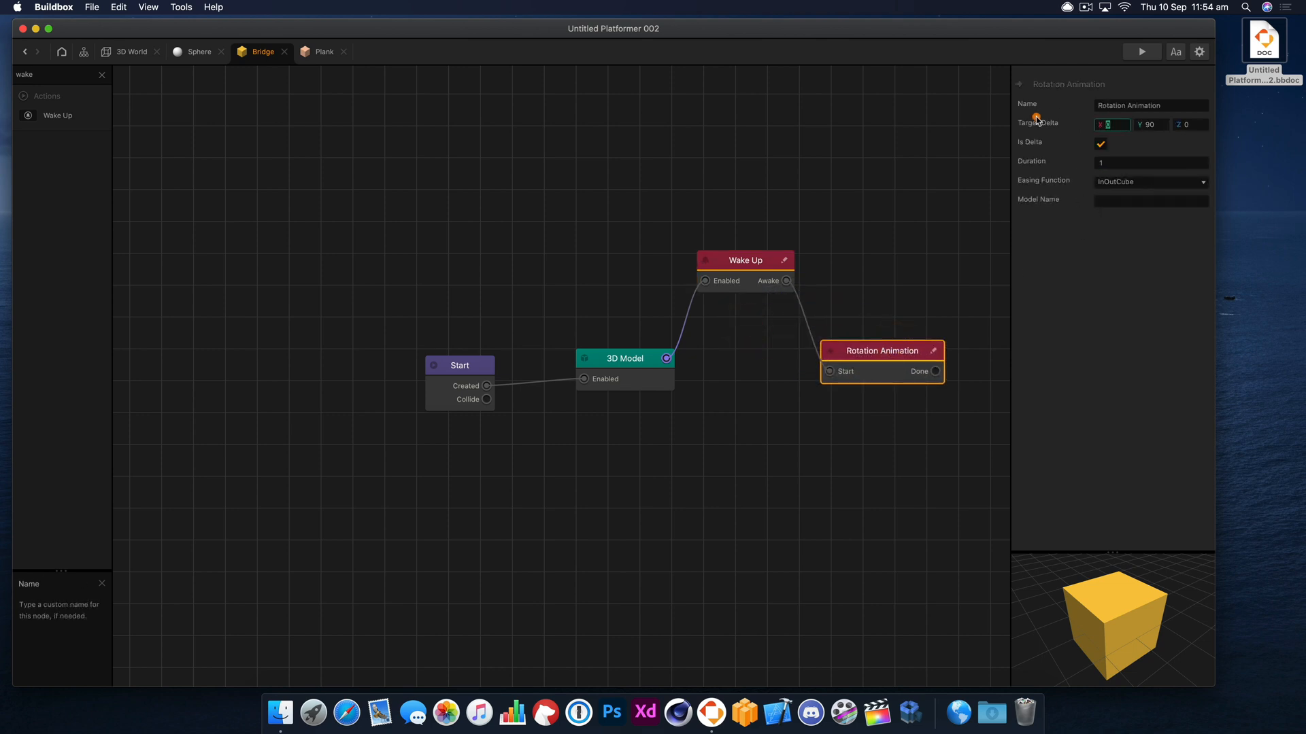
Step: Set the Rotation Animation's Target/Delta to X -90 and Y 0
{"action": "type", "text": "-90"}
{"action": "key", "text": "Tab"}
{"action": "type", "text": "0"}
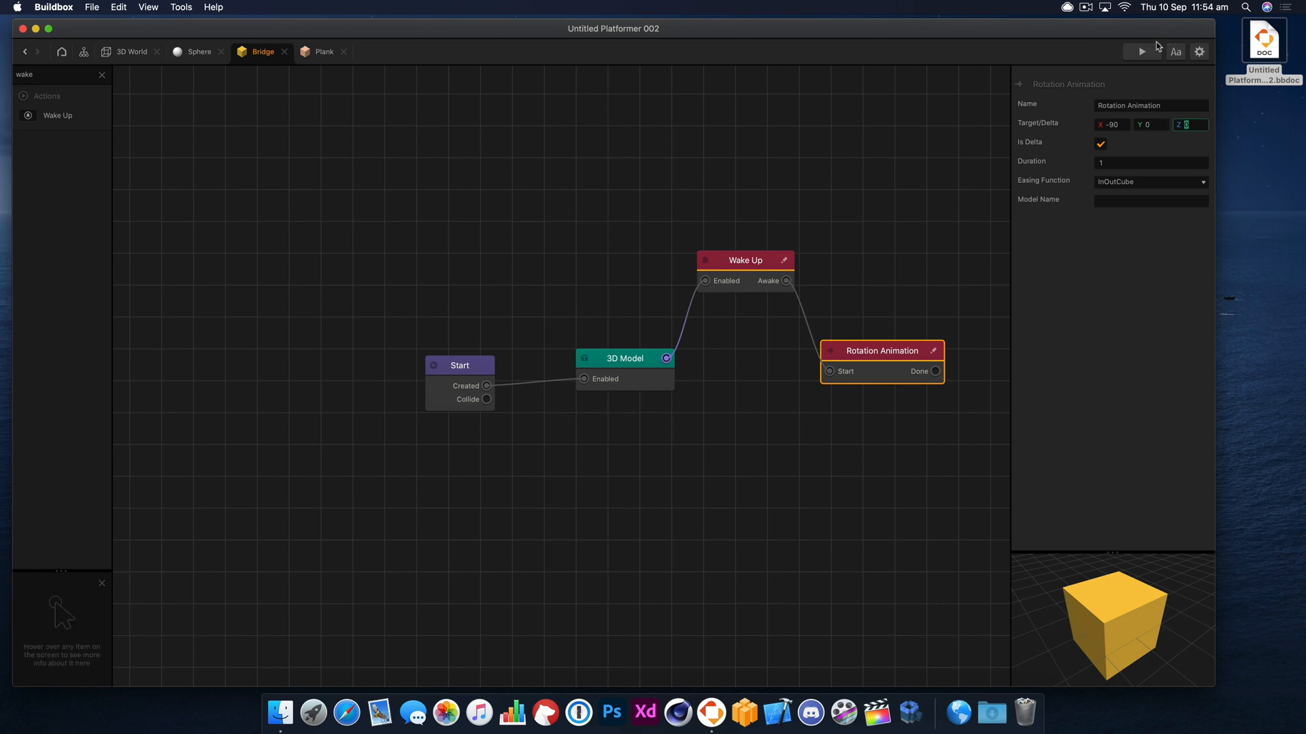
Step: Preview the game briefly, close the preview and return to the 3D World
{"action": "left_click", "coordinate": [1142, 52]}
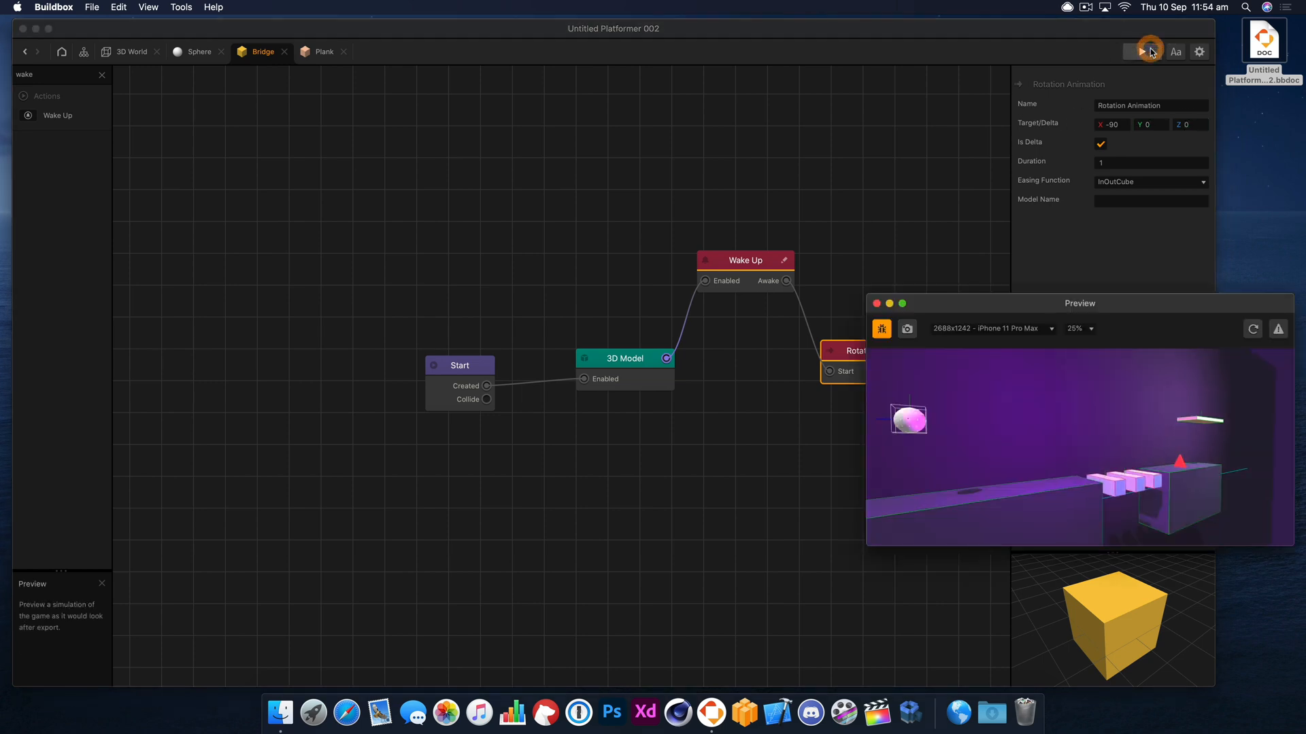
{"action": "left_click", "coordinate": [876, 303]}
{"action": "left_click", "coordinate": [199, 52]}
{"action": "left_click", "coordinate": [130, 52]}
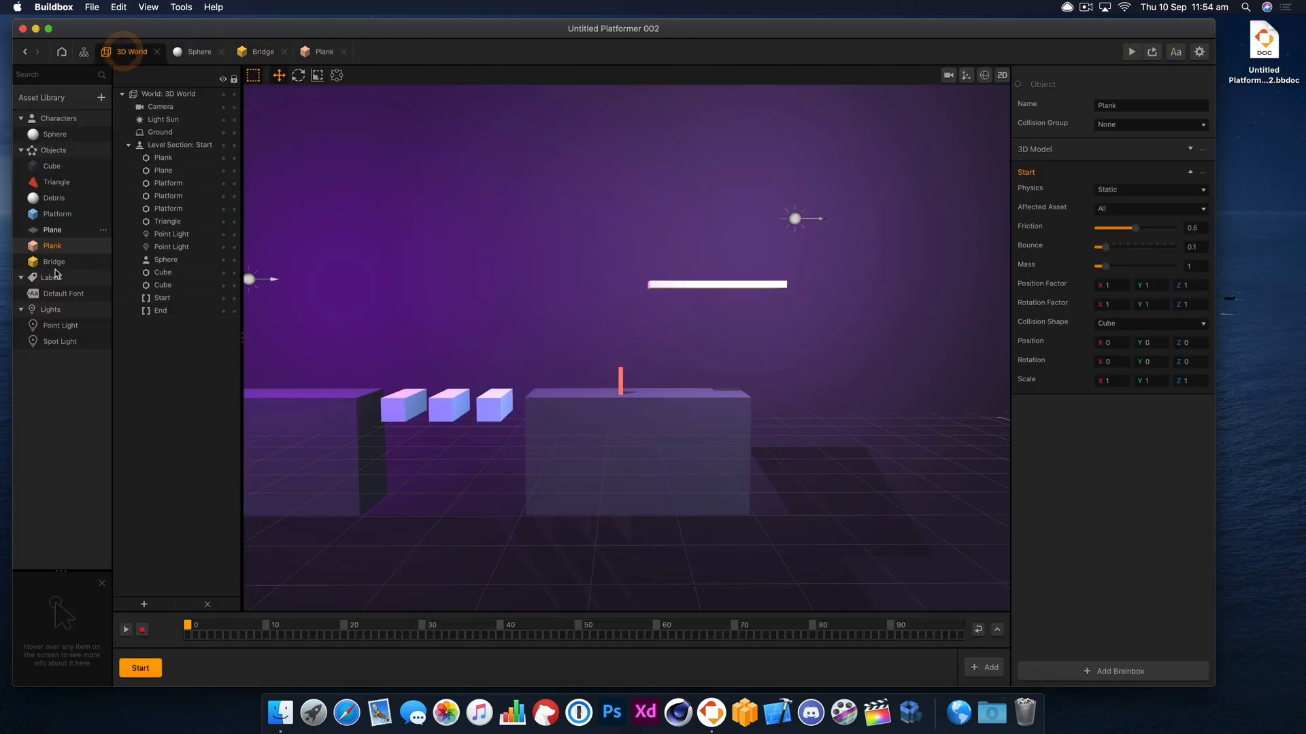
{"action": "left_click", "coordinate": [54, 262]}
{"action": "left_click_drag", "start_coordinate": [474, 344], "coordinate": [475, 339]}
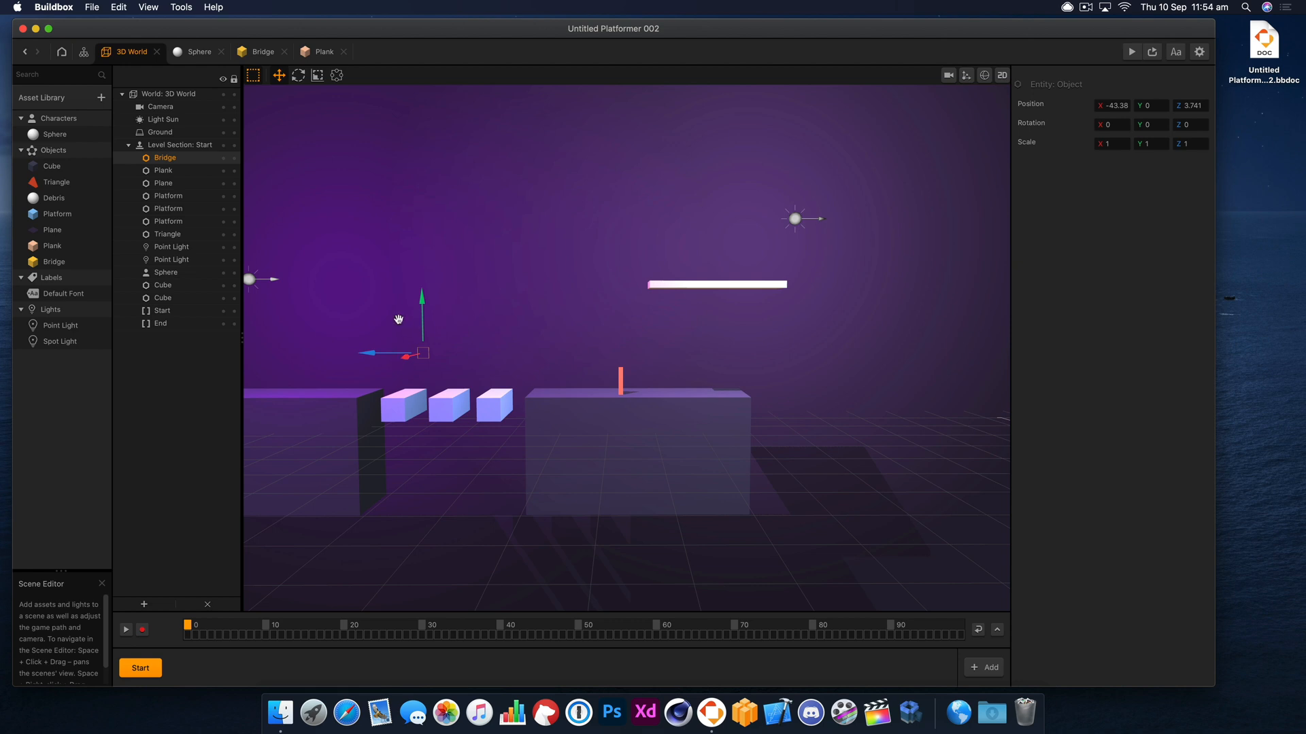
{"action": "right_click_drag", "start_coordinate": [398, 320], "coordinate": [372, 303]}
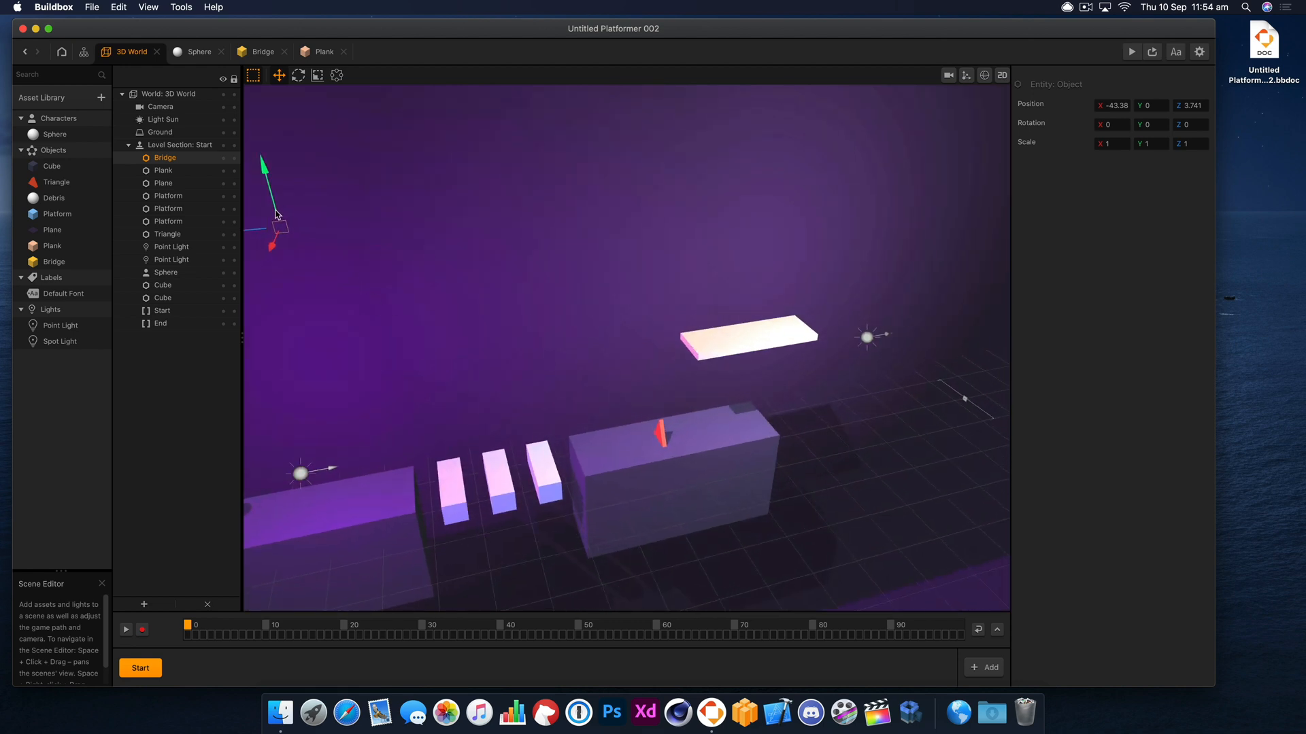
{"action": "key", "text": "Delete"}
Step: Place a Bridge object above the three small platforms in the gap and set its X position to 0
{"action": "left_click_drag", "start_coordinate": [54, 262], "coordinate": [481, 467]}
{"action": "right_click_drag", "start_coordinate": [482, 467], "coordinate": [632, 389]}
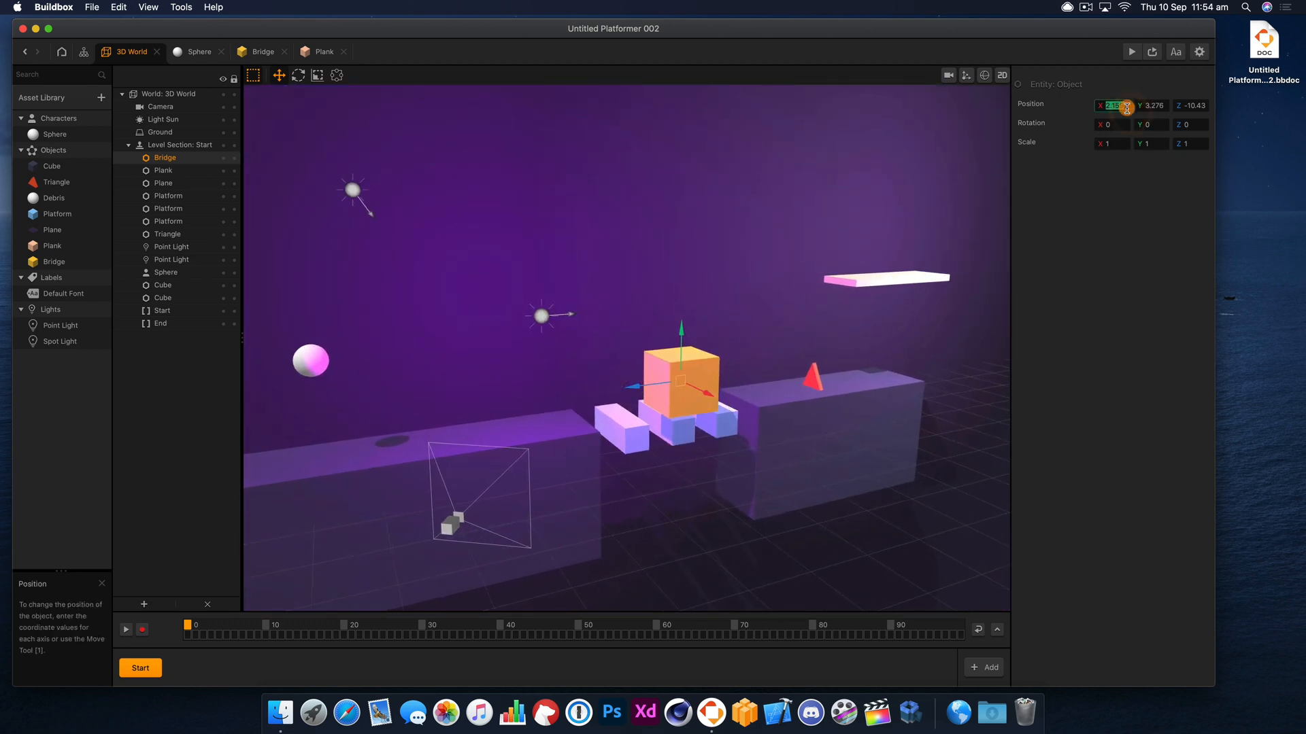
{"action": "key", "text": "Return"}
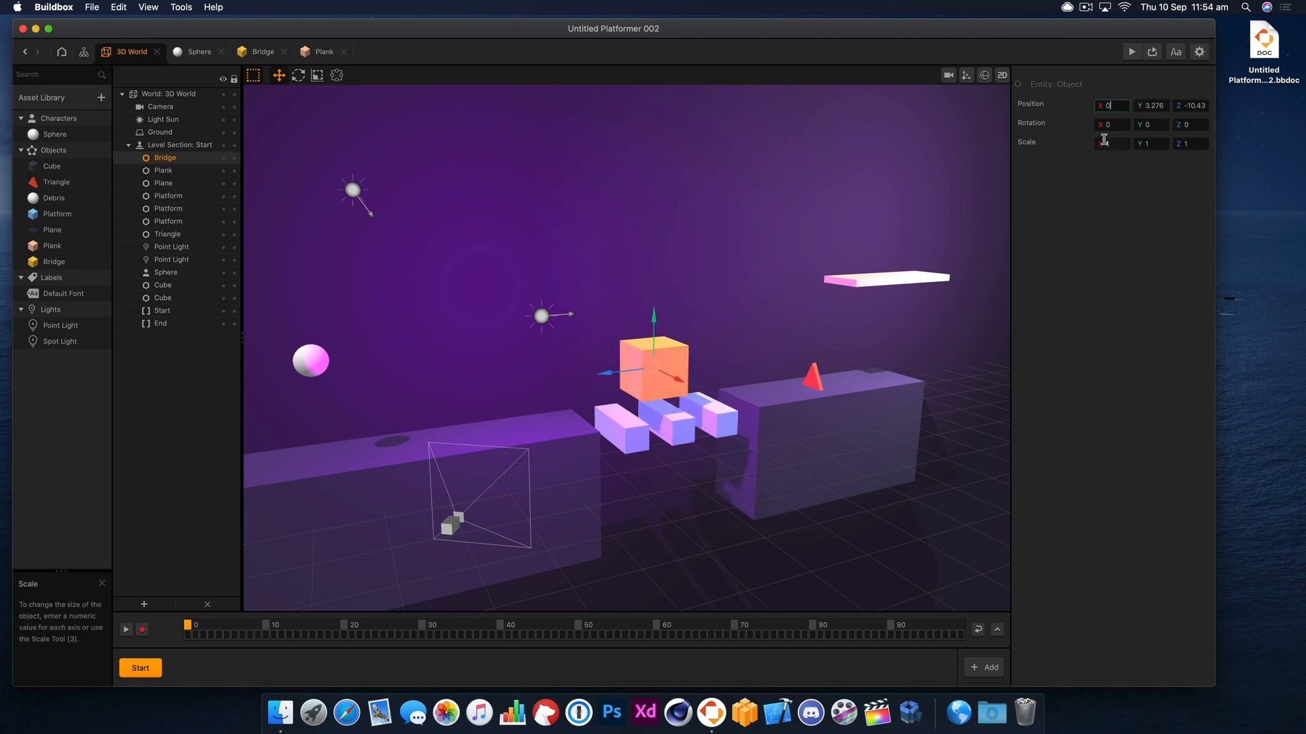
Step: Scale the placed Bridge to X 0.5, Y 0.1 and Z 3 to form a thin, long plank
{"action": "type", "text": "2"}
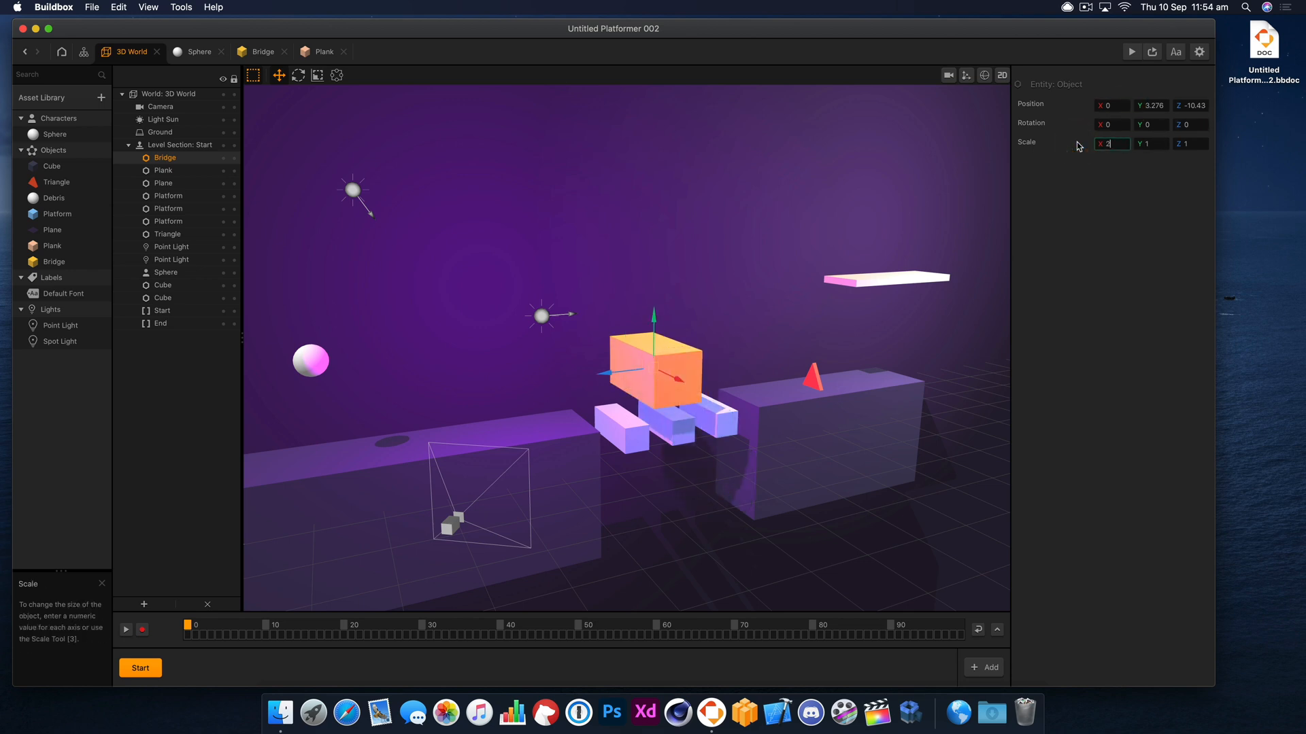
{"action": "key", "text": "Return"}
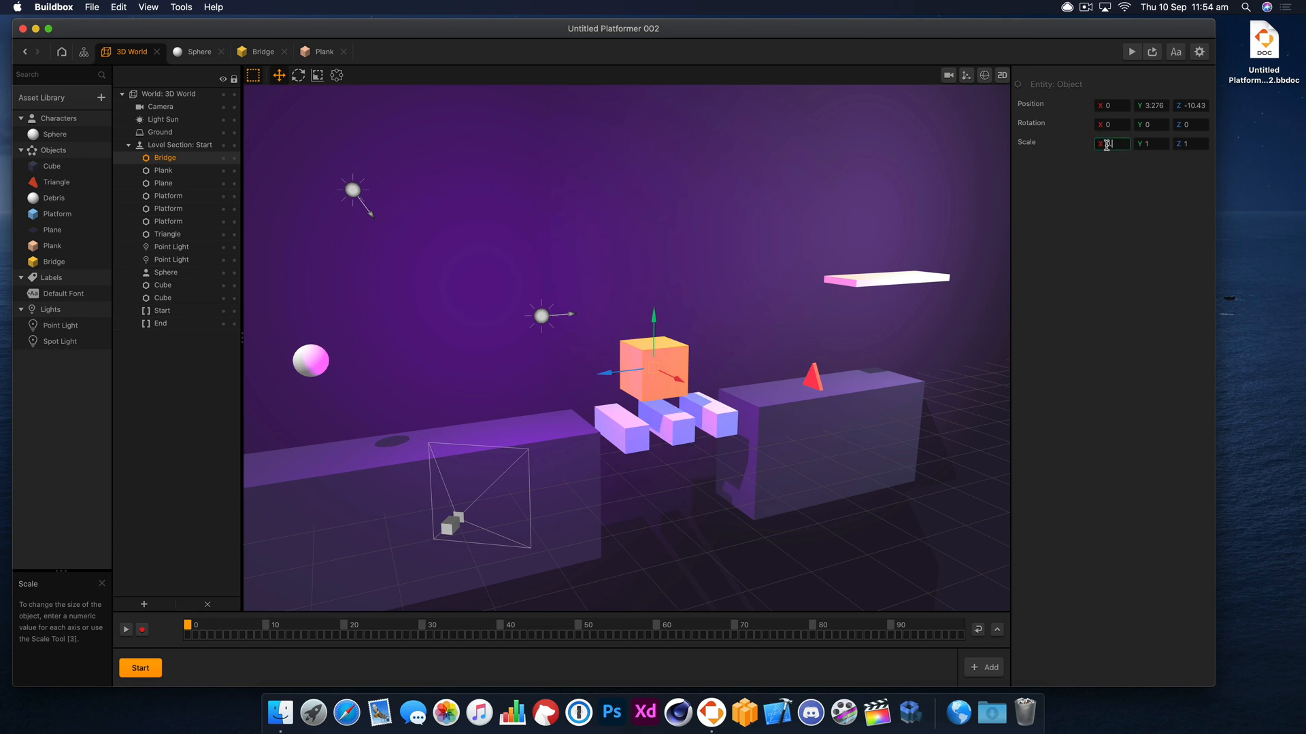
{"action": "type", "text": "0.5"}
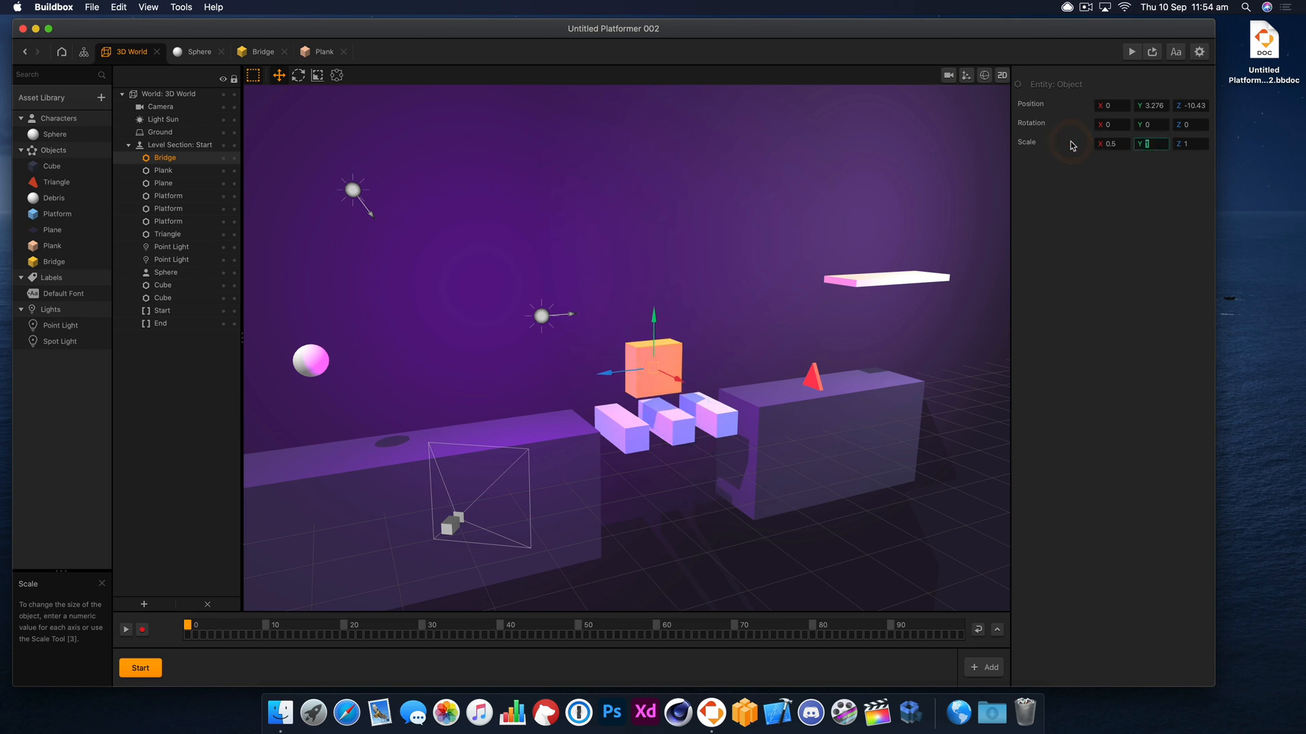
{"action": "type", "text": "2"}
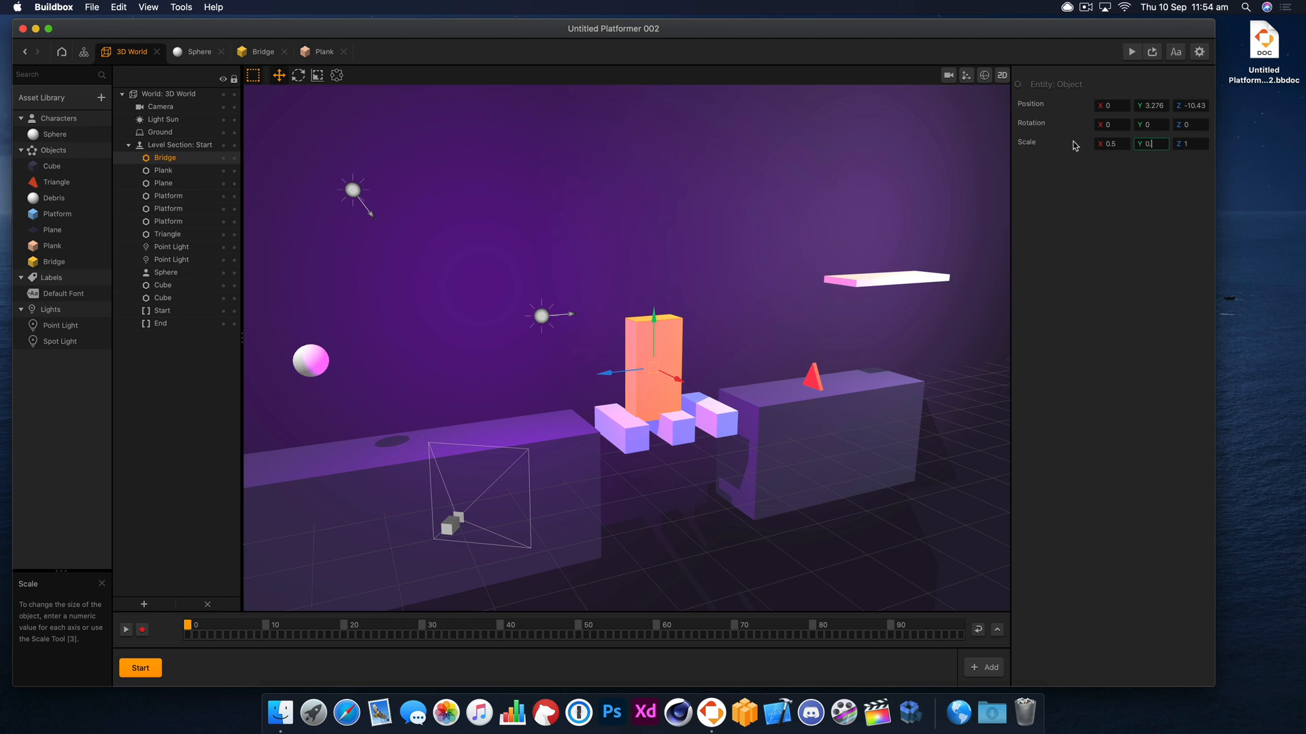
{"action": "type", "text": "0.2"}
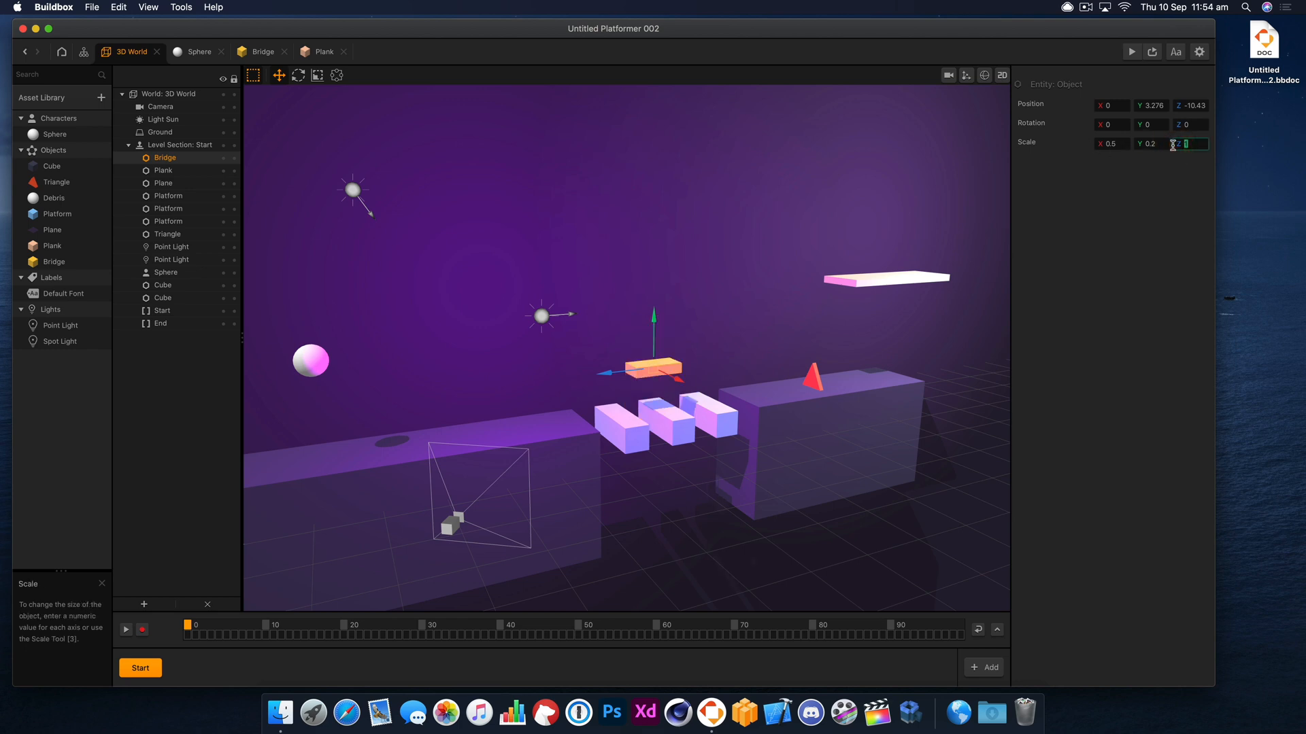
{"action": "type", "text": "3"}
{"action": "left_click", "coordinate": [1167, 145]}
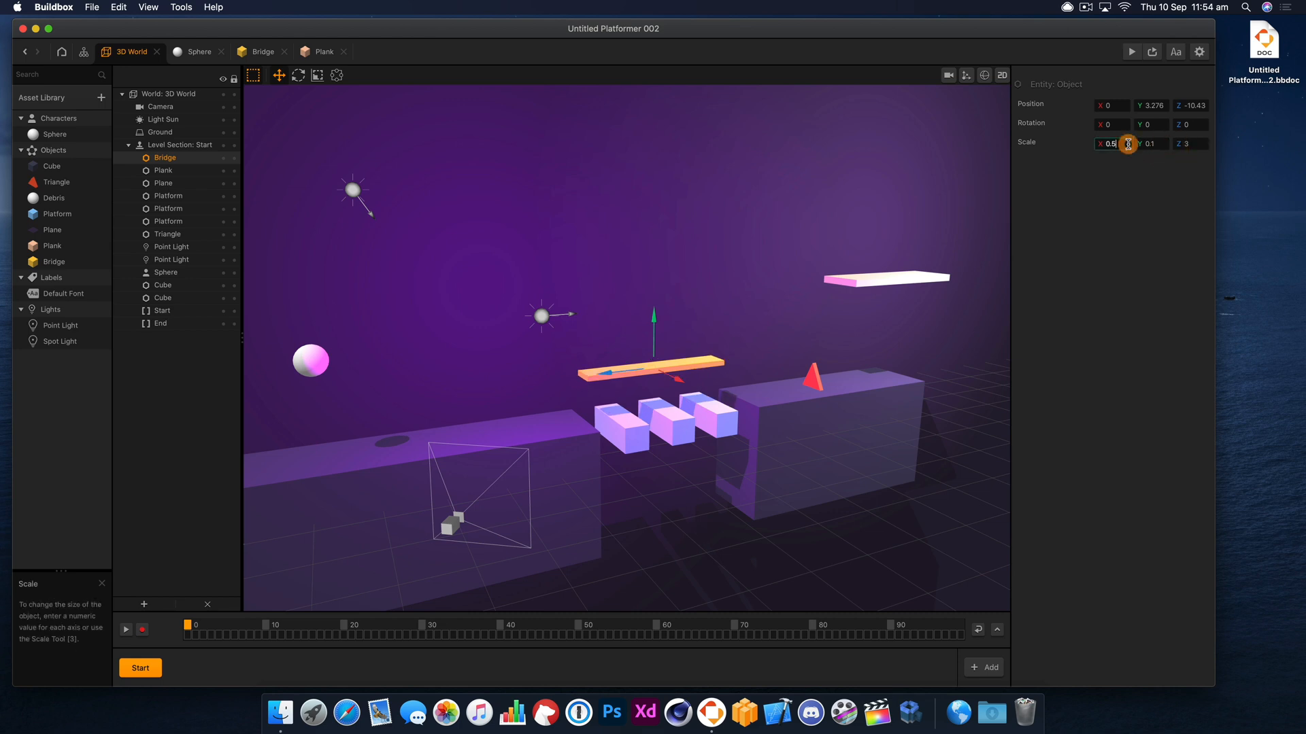
Step: Check the position of the long starting cube and set the Sphere's X position to 0
{"action": "left_click", "coordinate": [553, 437]}
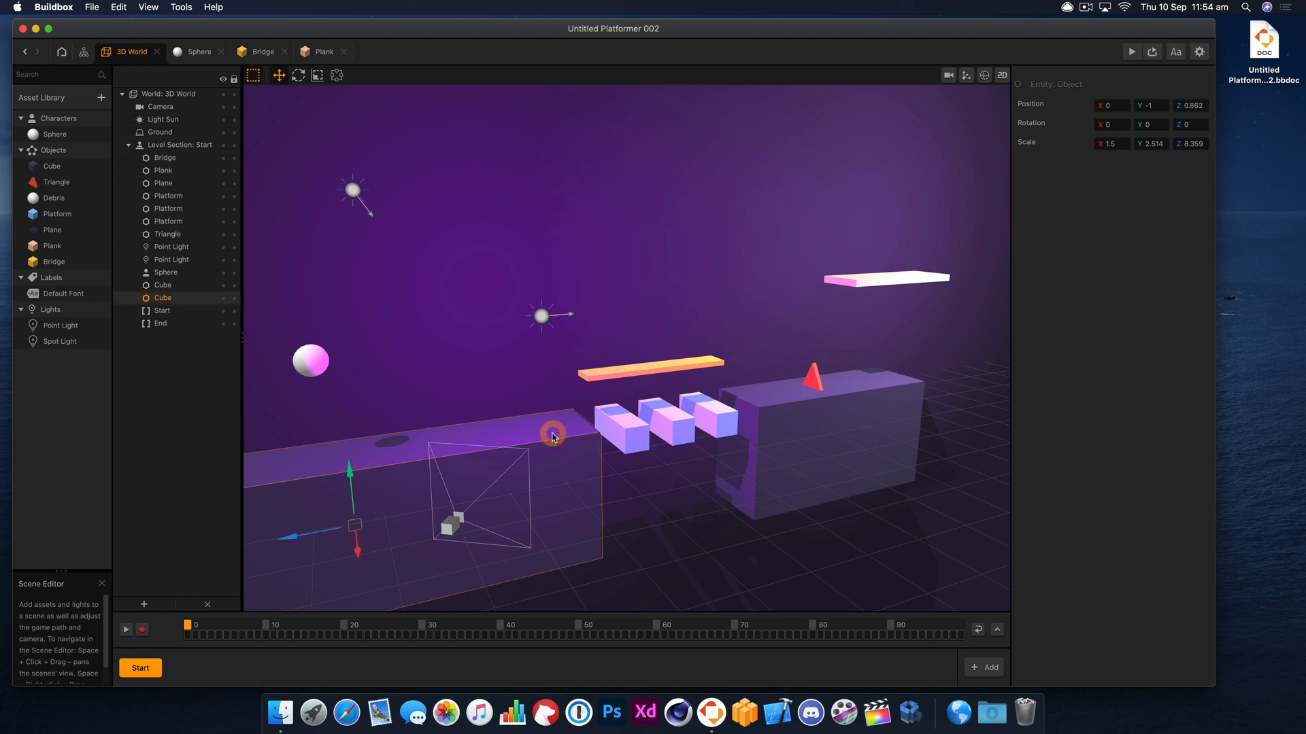
{"action": "left_click", "coordinate": [311, 362]}
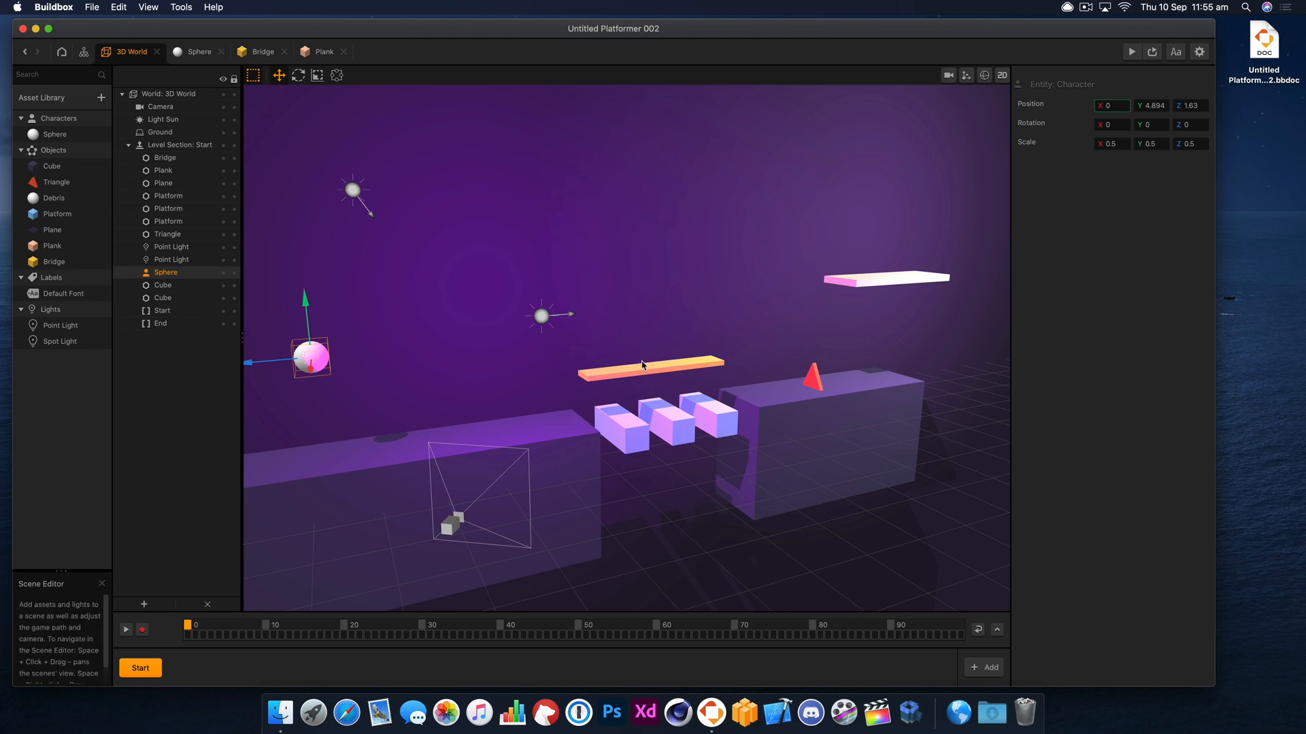
Step: Stand the placed Bridge upright by setting its X rotation to 90
{"action": "left_click", "coordinate": [642, 365]}
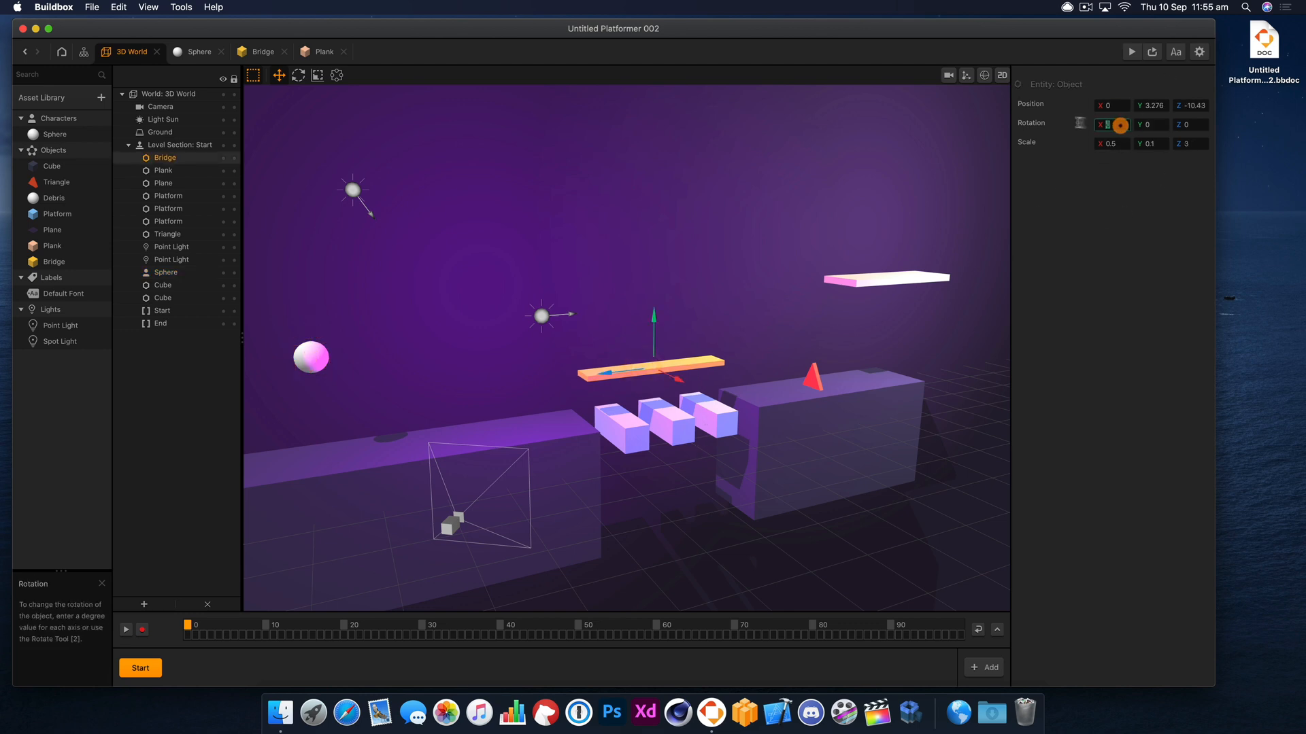
{"action": "left_click", "coordinate": [1076, 123]}
{"action": "type", "text": "90"}
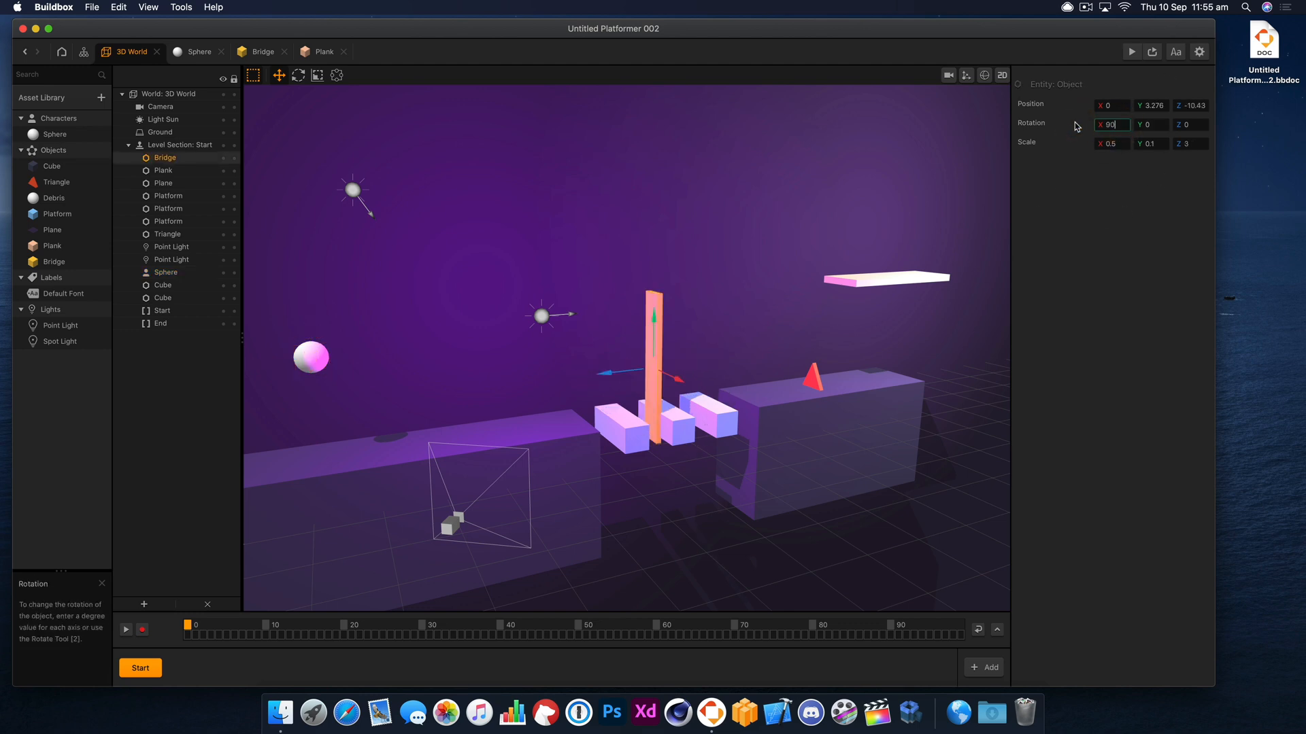
Step: Preview the game, close the preview and lower the upright Bridge to a Y position of about 2.52
{"action": "left_click", "coordinate": [1153, 52]}
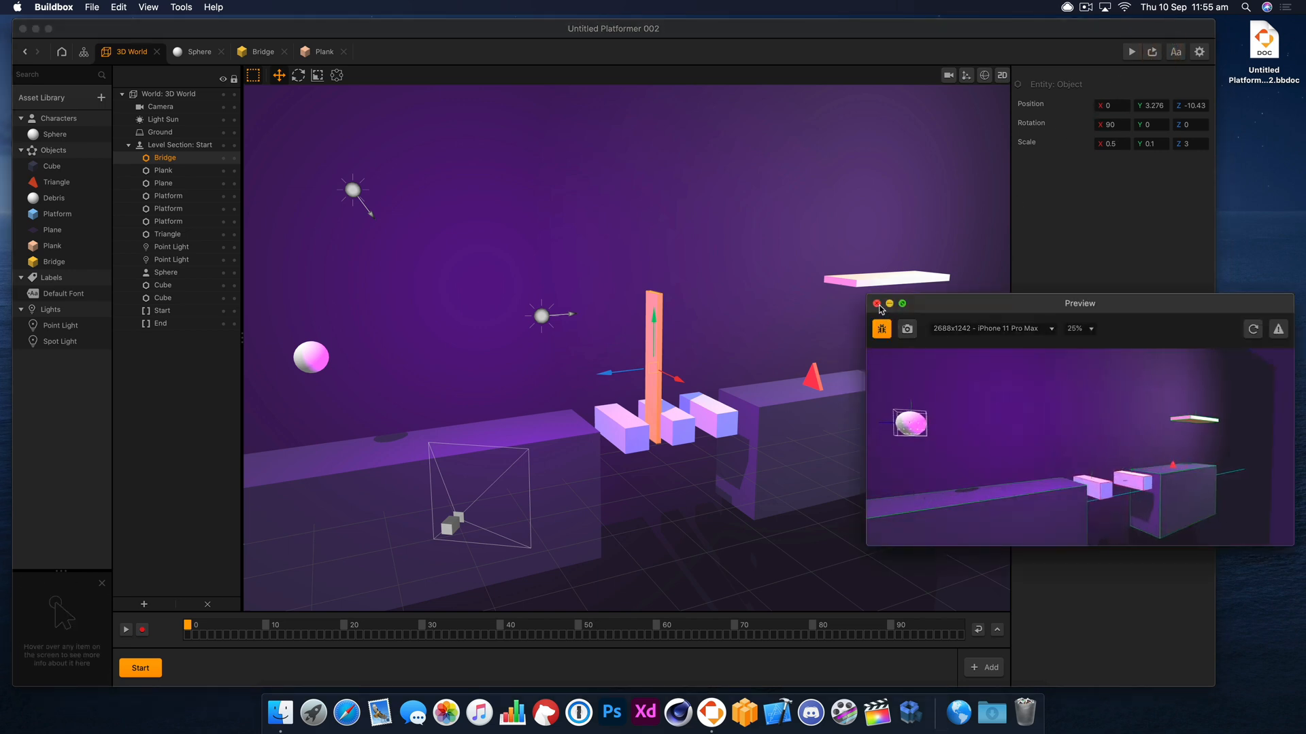
{"action": "left_click", "coordinate": [877, 304]}
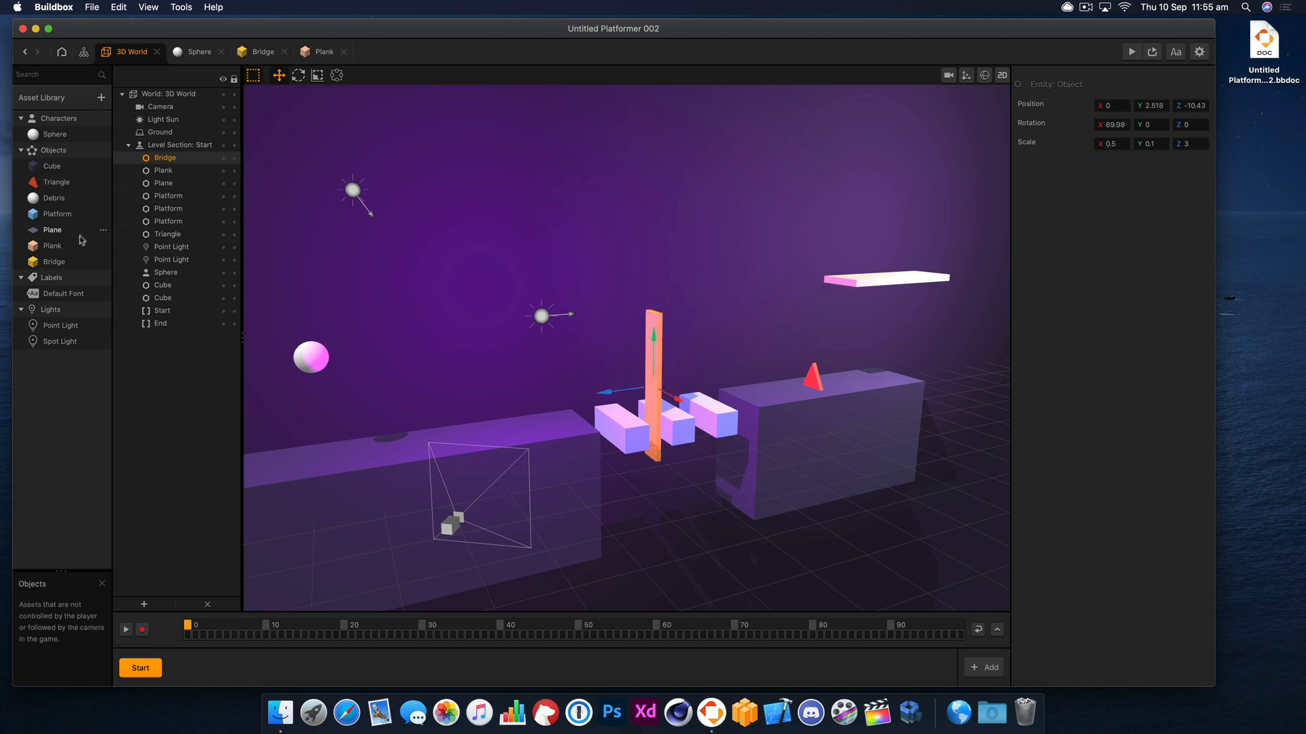
Step: Set the Bridge asset's physics to Kinematic and its collision group to Platform
{"action": "left_click", "coordinate": [65, 262]}
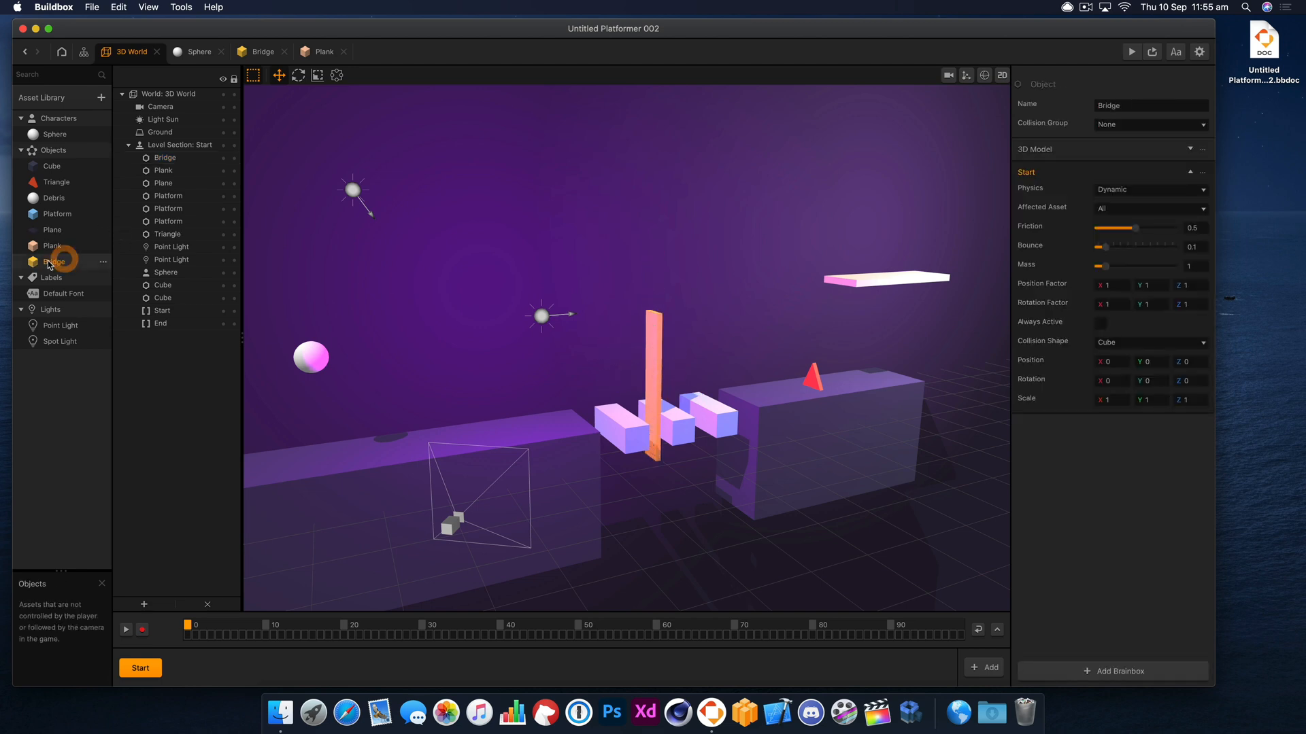
{"action": "left_click", "coordinate": [1119, 126]}
{"action": "left_click", "coordinate": [1076, 166]}
{"action": "left_click", "coordinate": [1131, 187]}
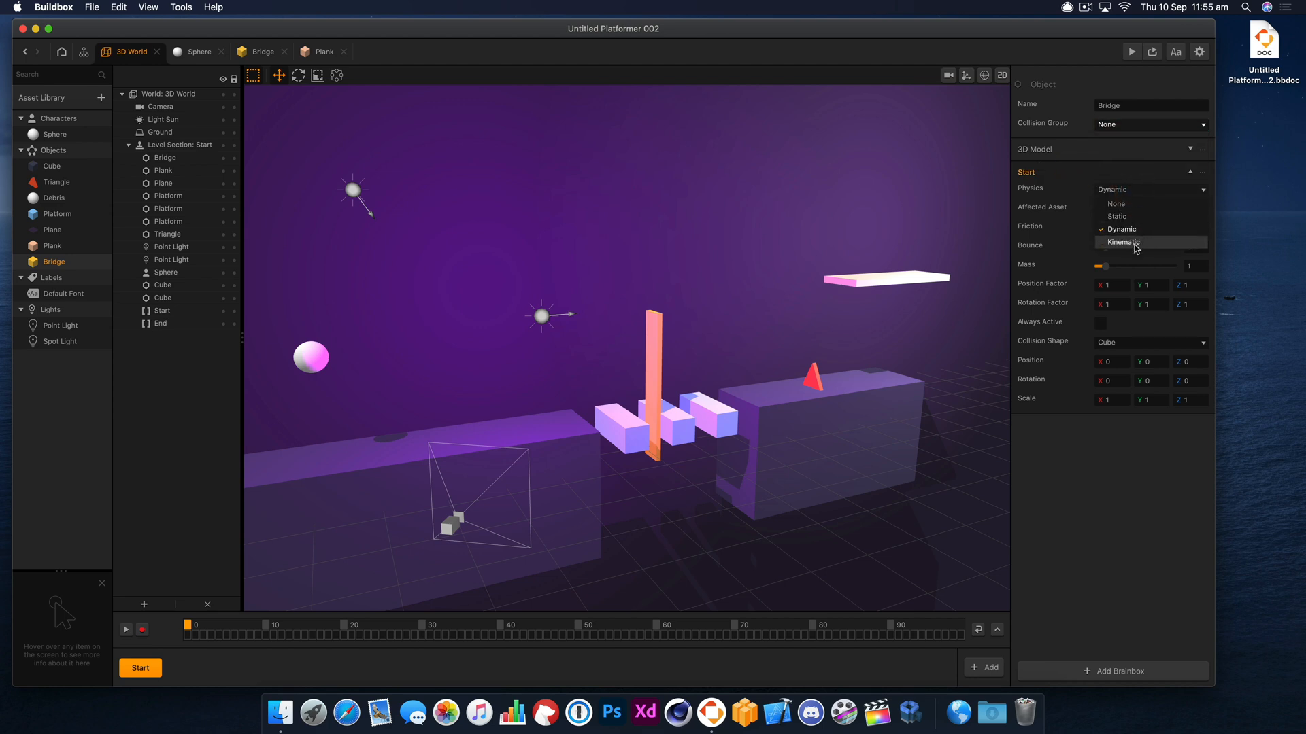
{"action": "left_click", "coordinate": [1132, 241]}
{"action": "left_click", "coordinate": [1149, 127]}
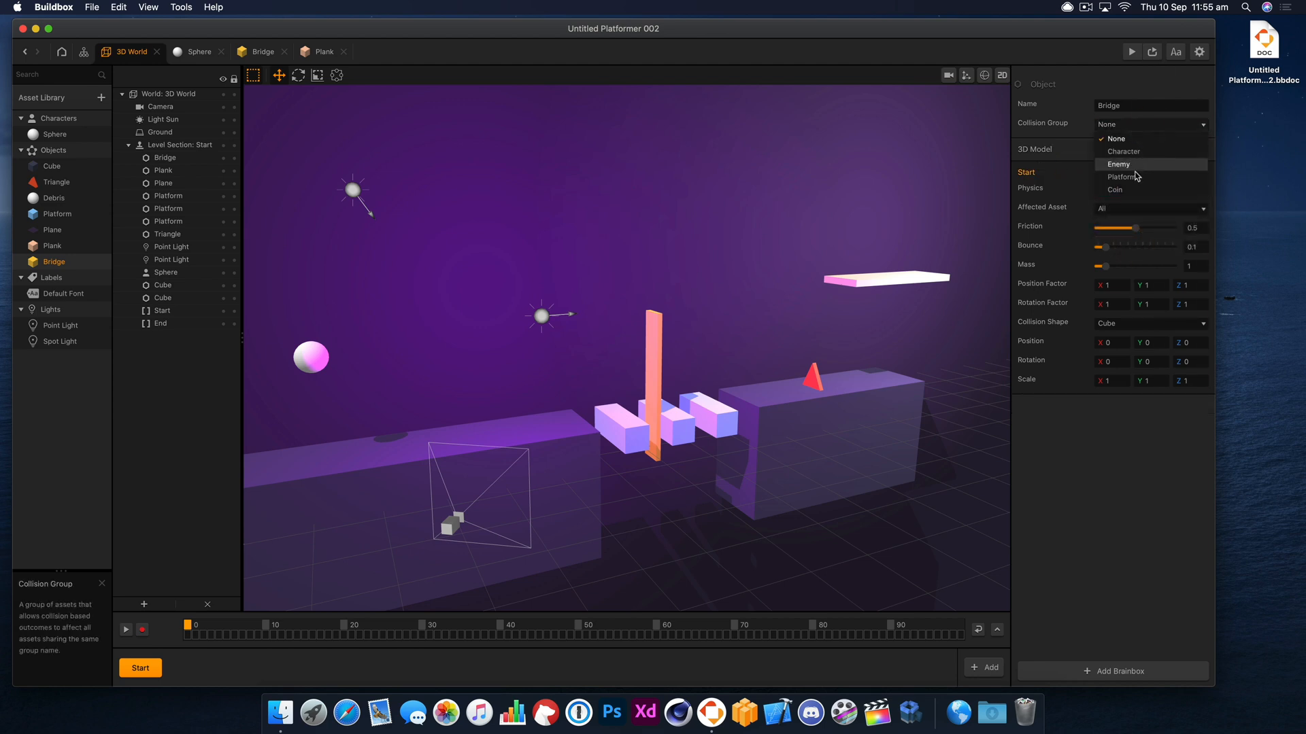
{"action": "left_click", "coordinate": [1134, 177]}
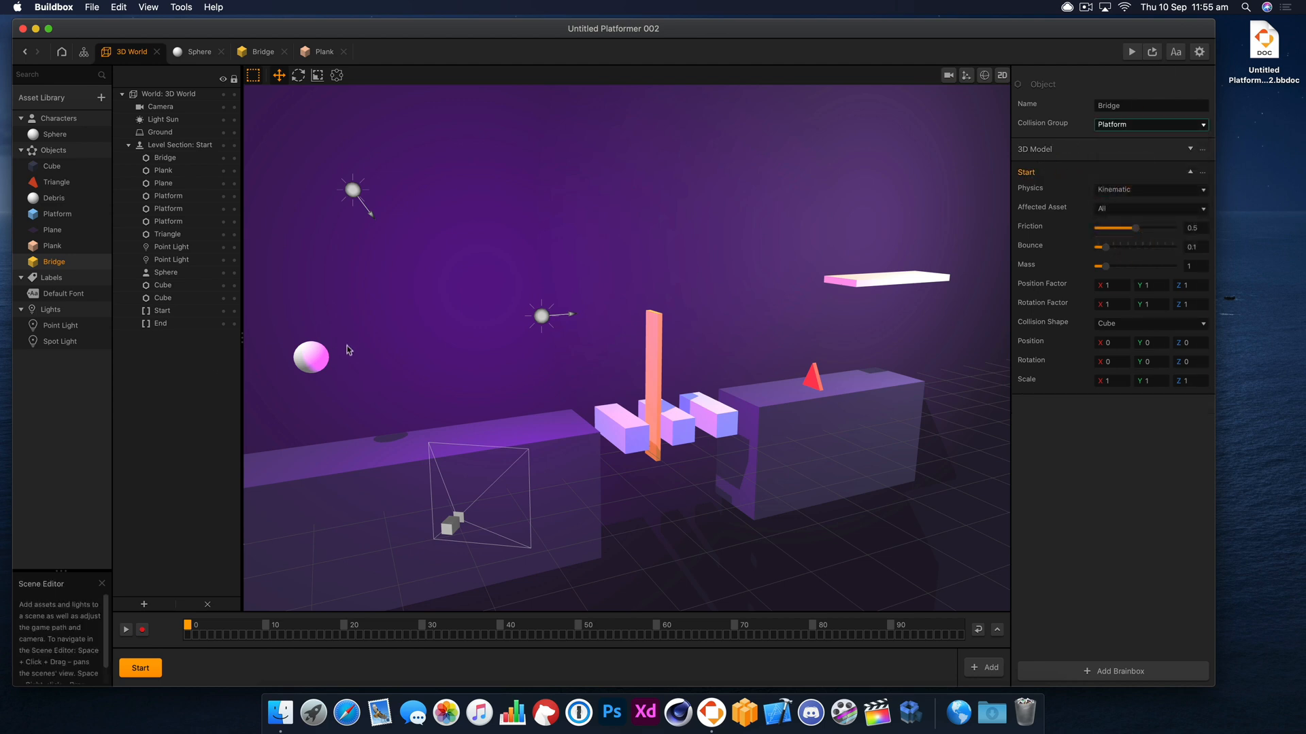
Step: Set the Sphere asset's collision group to Character, then preview the game and close the preview
{"action": "left_click", "coordinate": [313, 366]}
{"action": "left_click", "coordinate": [54, 134]}
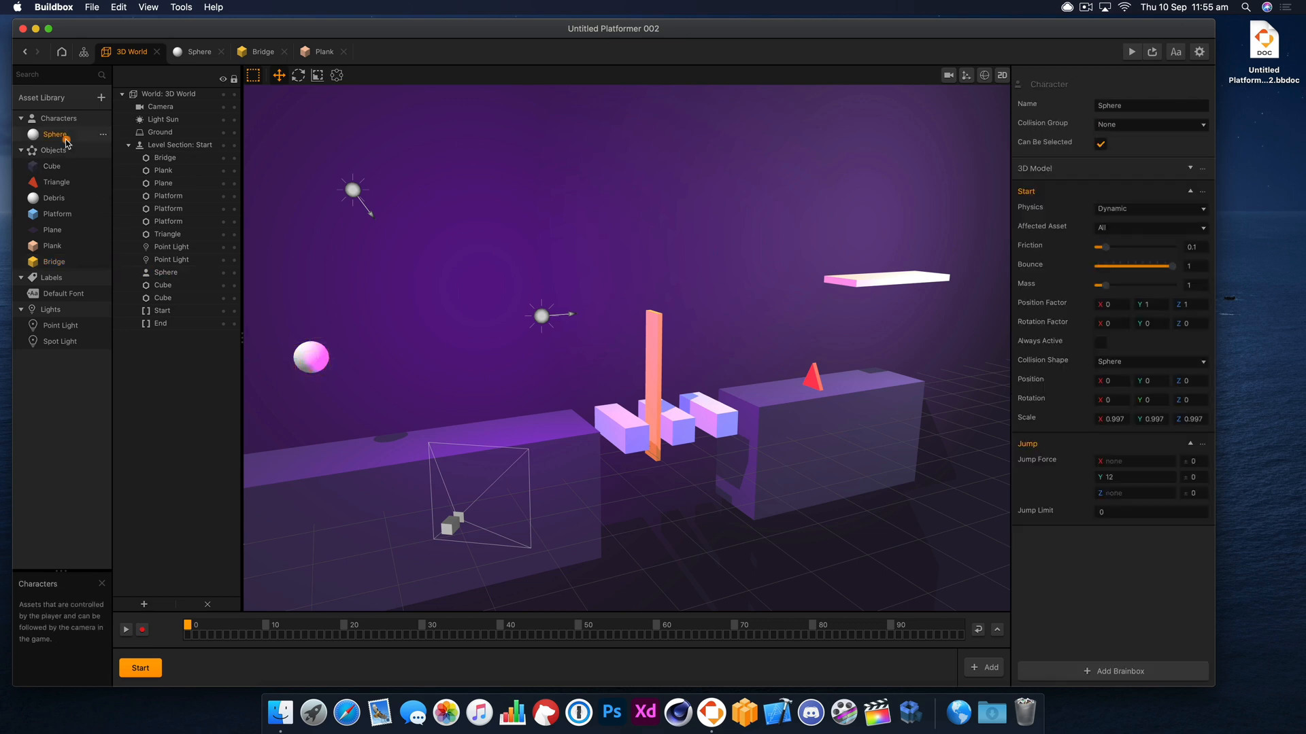
{"action": "left_click", "coordinate": [1156, 125]}
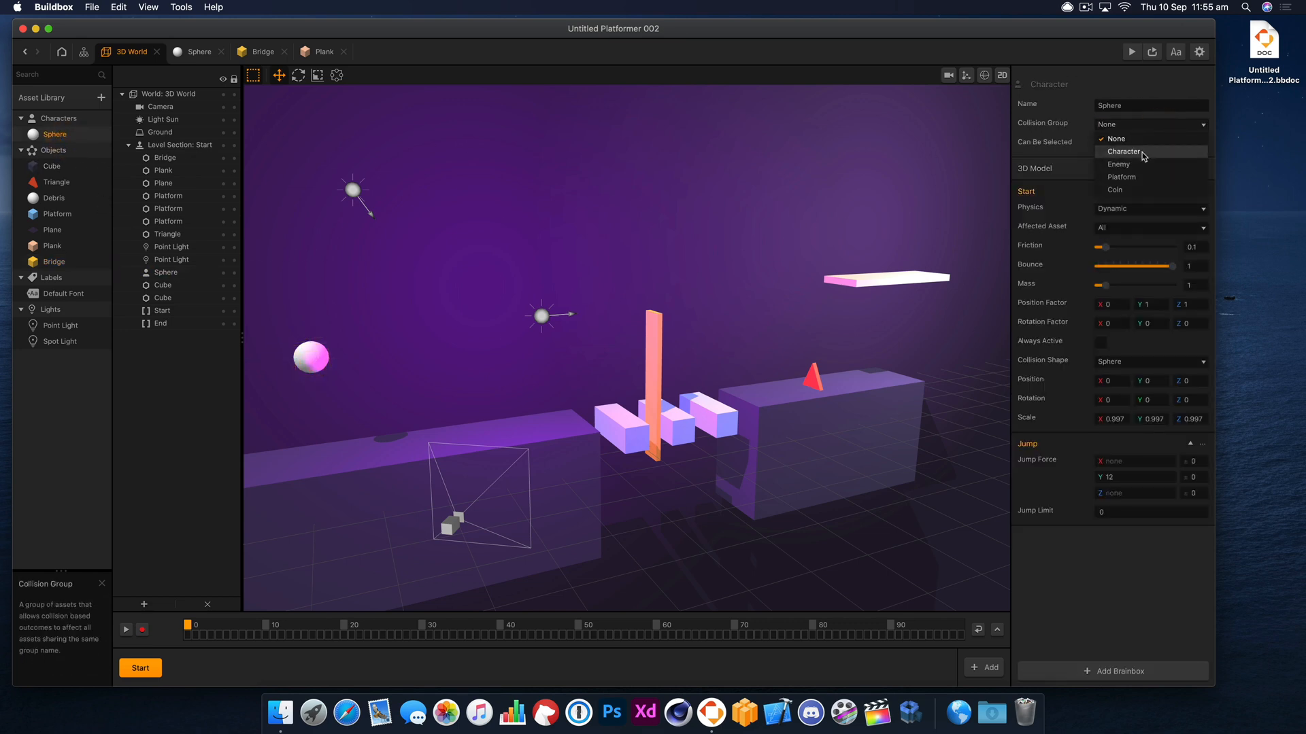
{"action": "left_click", "coordinate": [1129, 151]}
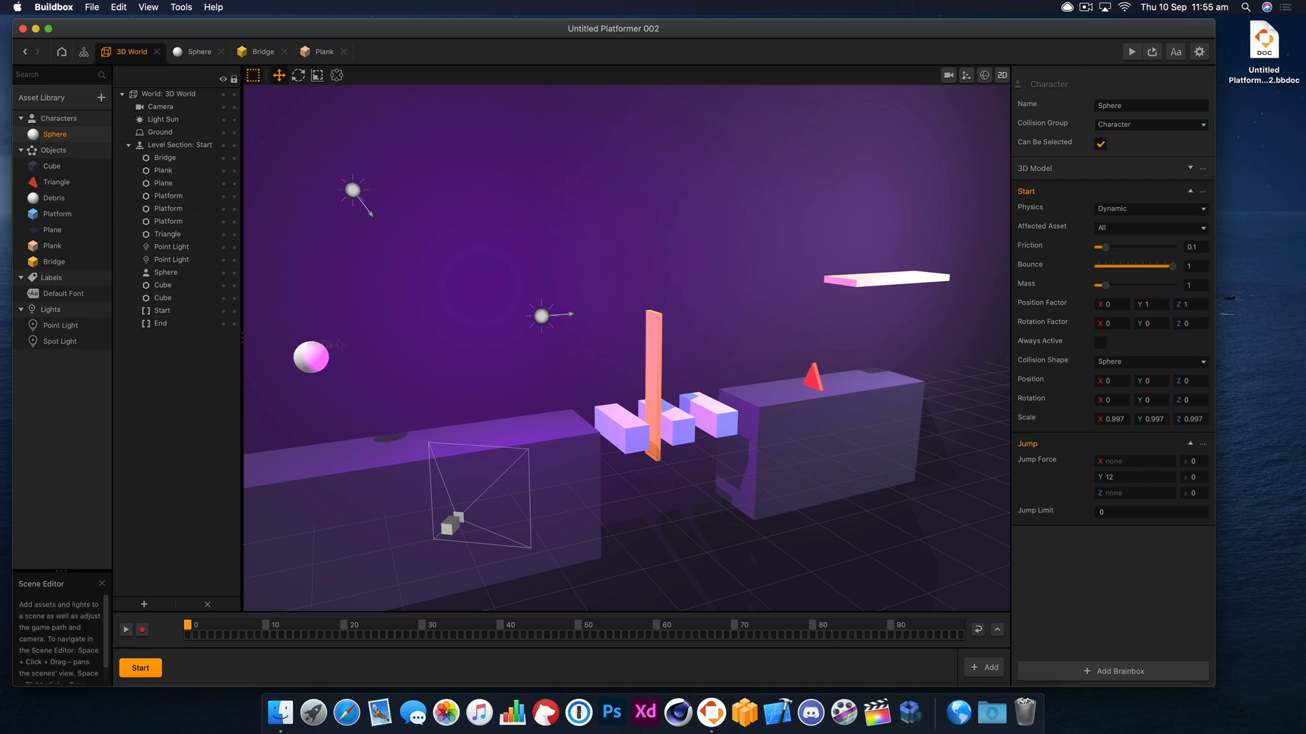
{"action": "left_click", "coordinate": [1150, 54]}
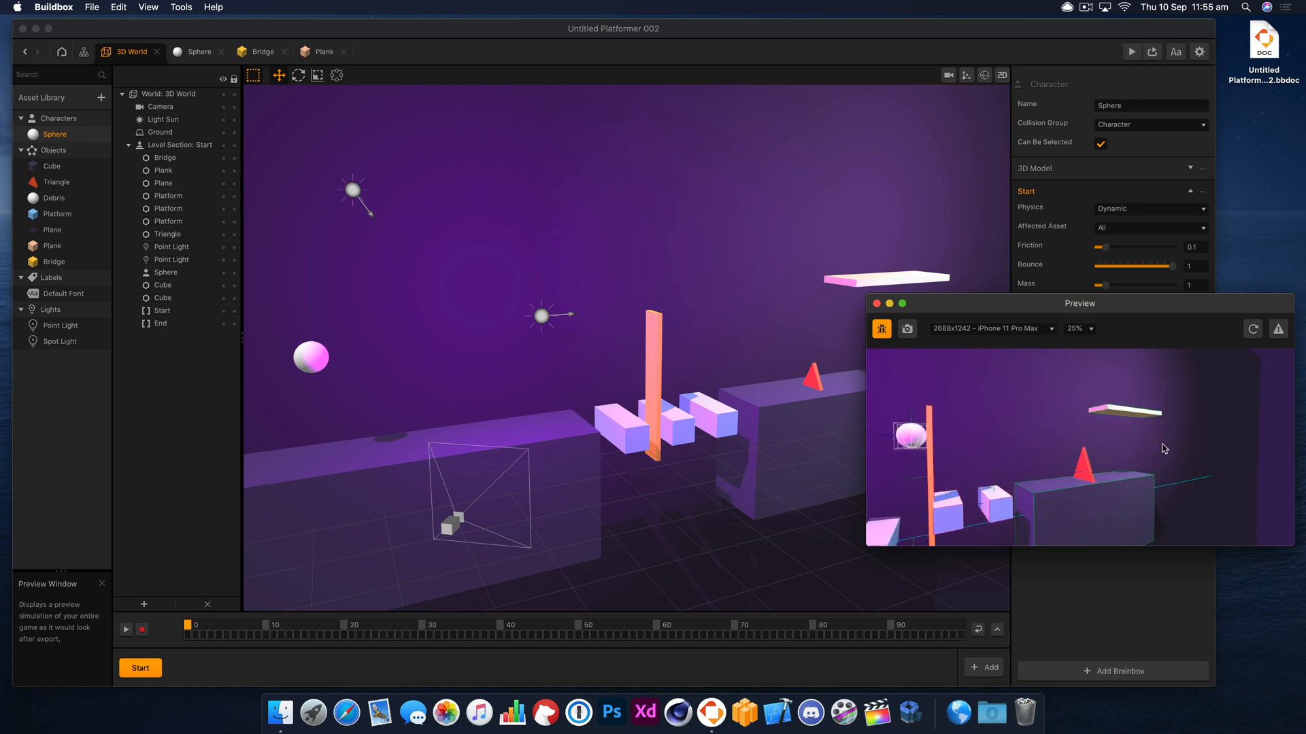
{"action": "left_click", "coordinate": [876, 304]}
Step: Set the Bridge asset's collision group to None, then test it in the game preview and close the preview
{"action": "left_click", "coordinate": [658, 340]}
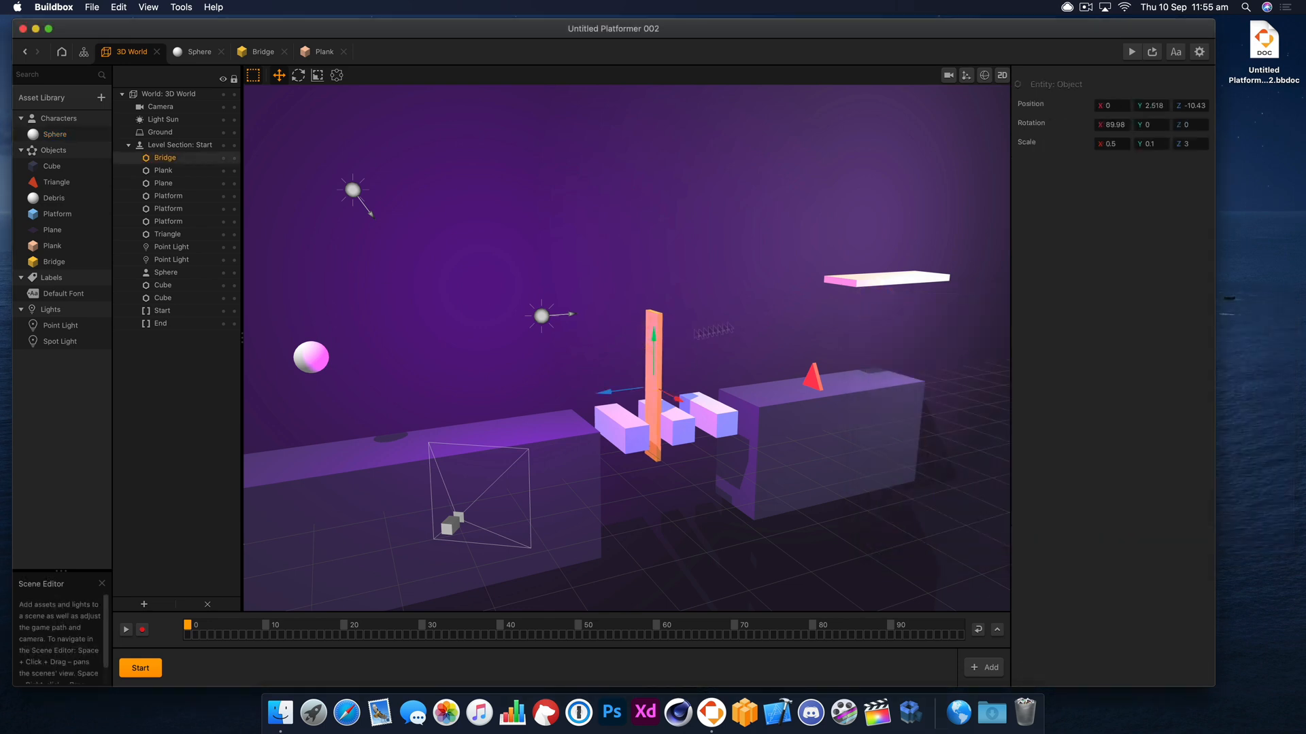
{"action": "left_click", "coordinate": [53, 262]}
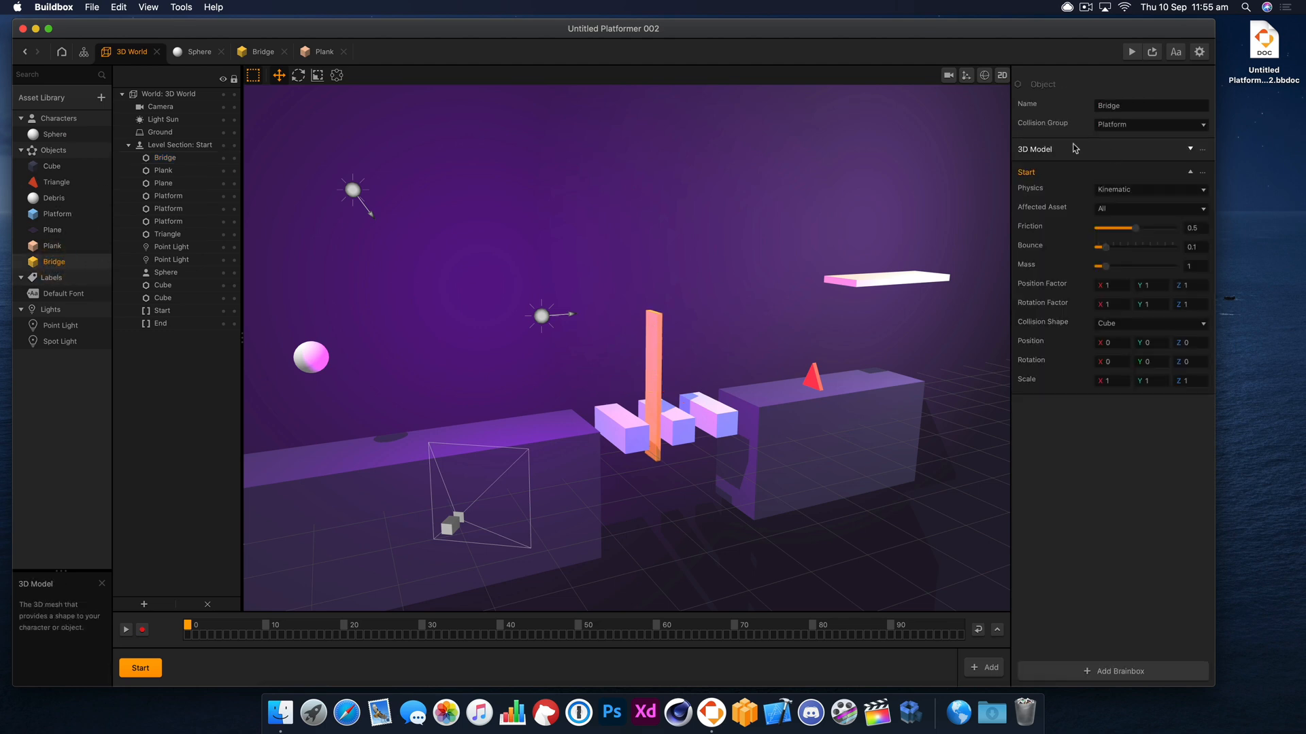
{"action": "left_click", "coordinate": [1134, 123]}
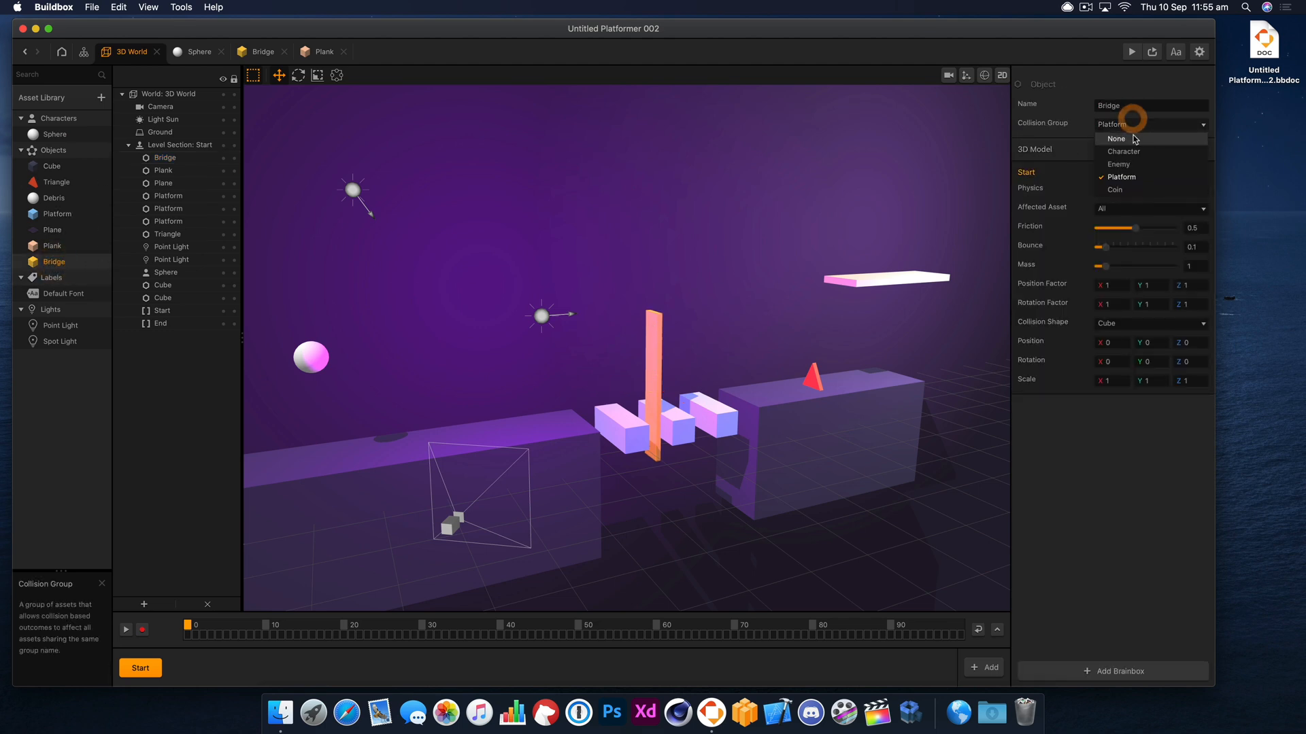
{"action": "left_click", "coordinate": [1121, 112]}
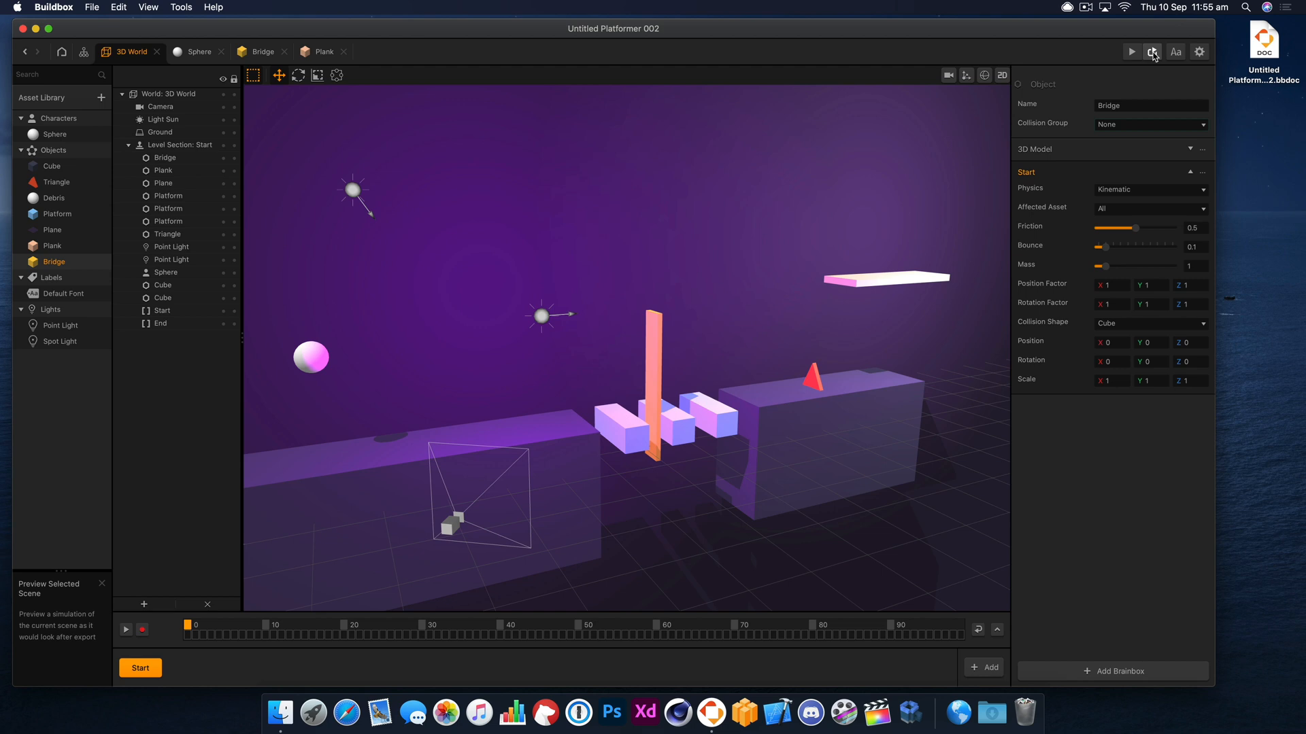
{"action": "left_click", "coordinate": [1140, 213]}
{"action": "left_click", "coordinate": [1150, 158]}
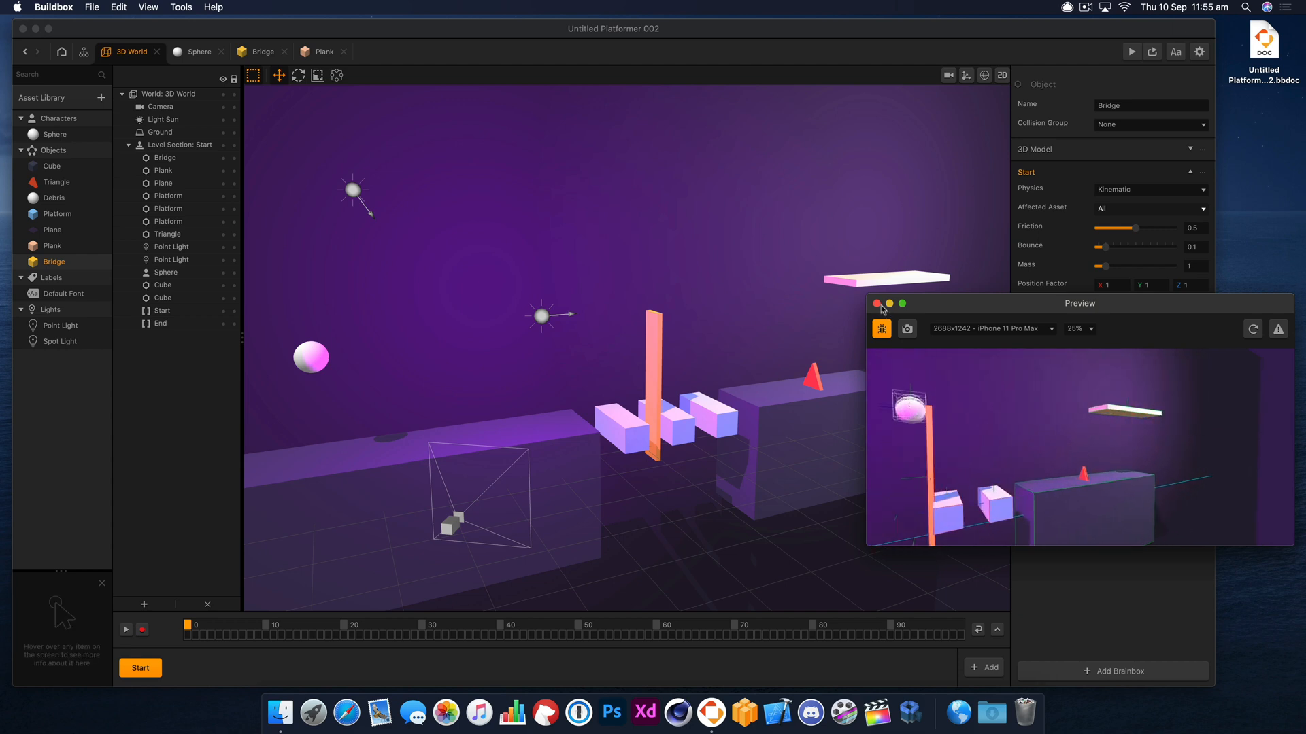
{"action": "left_click", "coordinate": [877, 304]}
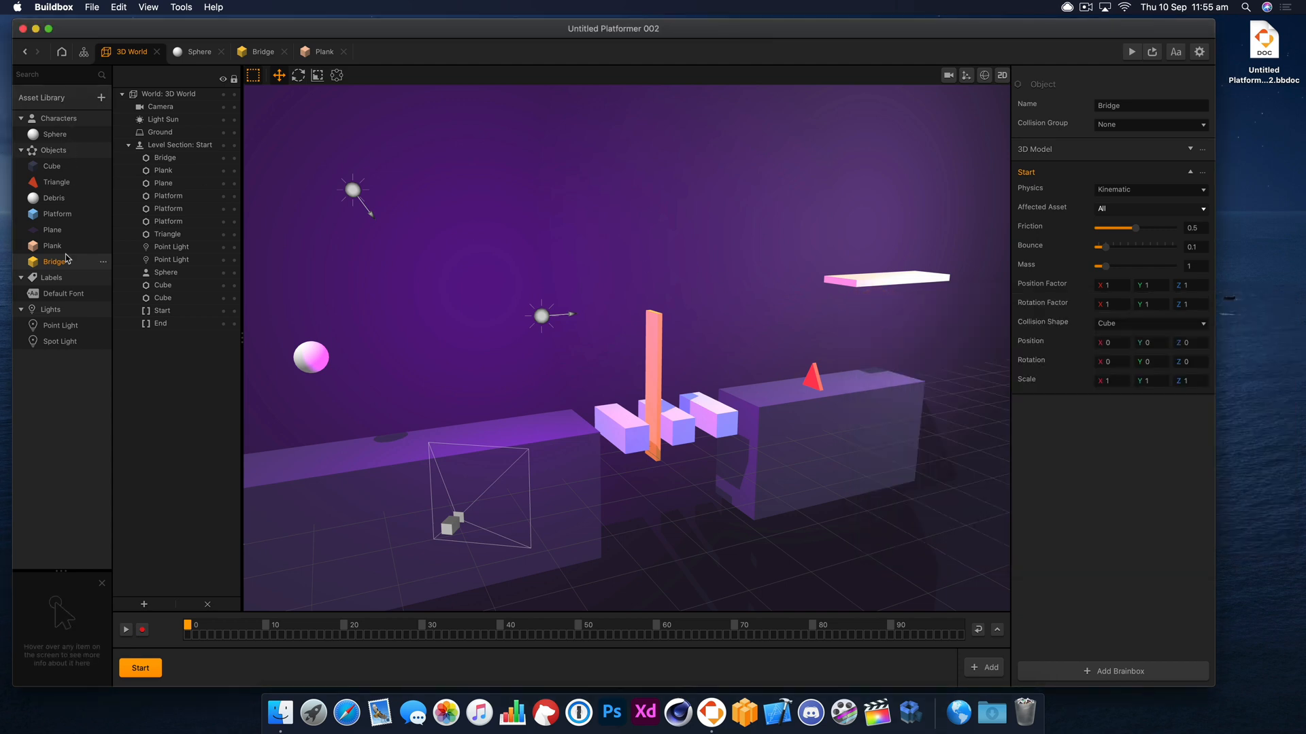
Step: Close the Plank node map and set the Distance of the Bridge's Wake Up node to 10
{"action": "left_click", "coordinate": [324, 52]}
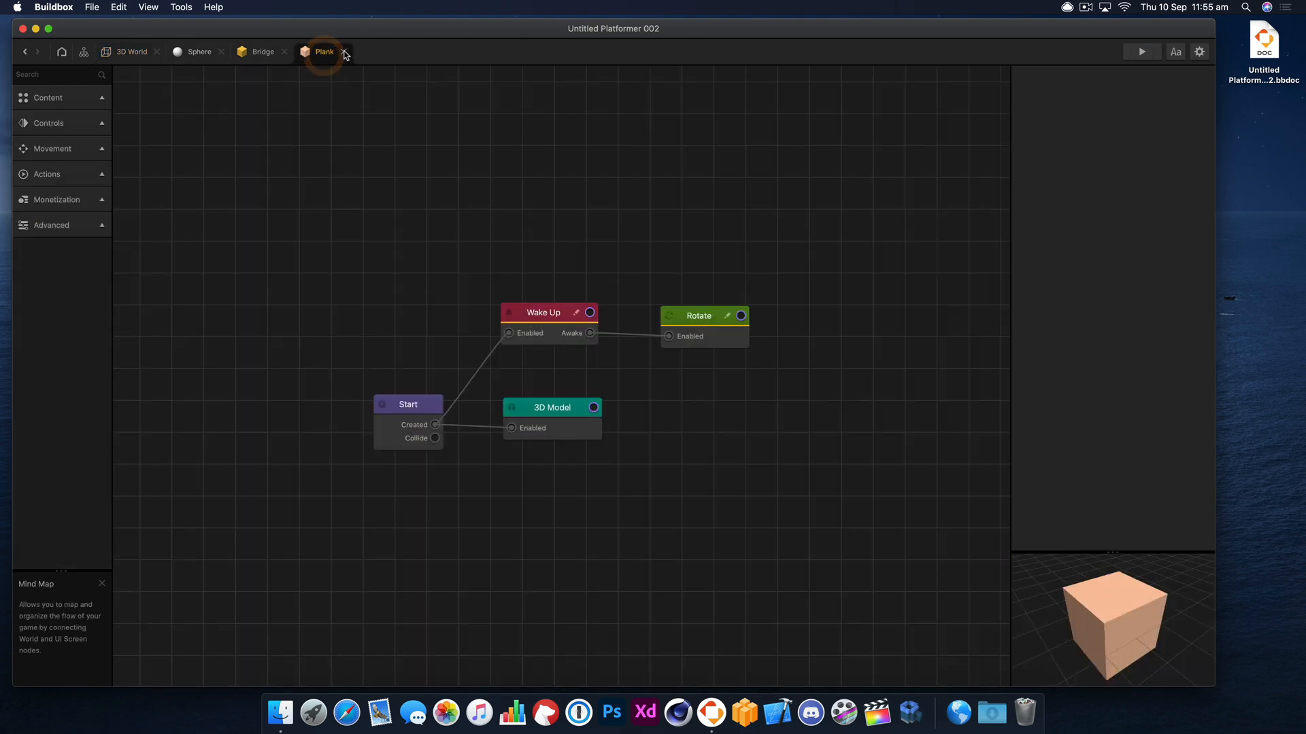
{"action": "left_click", "coordinate": [344, 52]}
{"action": "left_click", "coordinate": [263, 52]}
{"action": "left_click", "coordinate": [742, 287]}
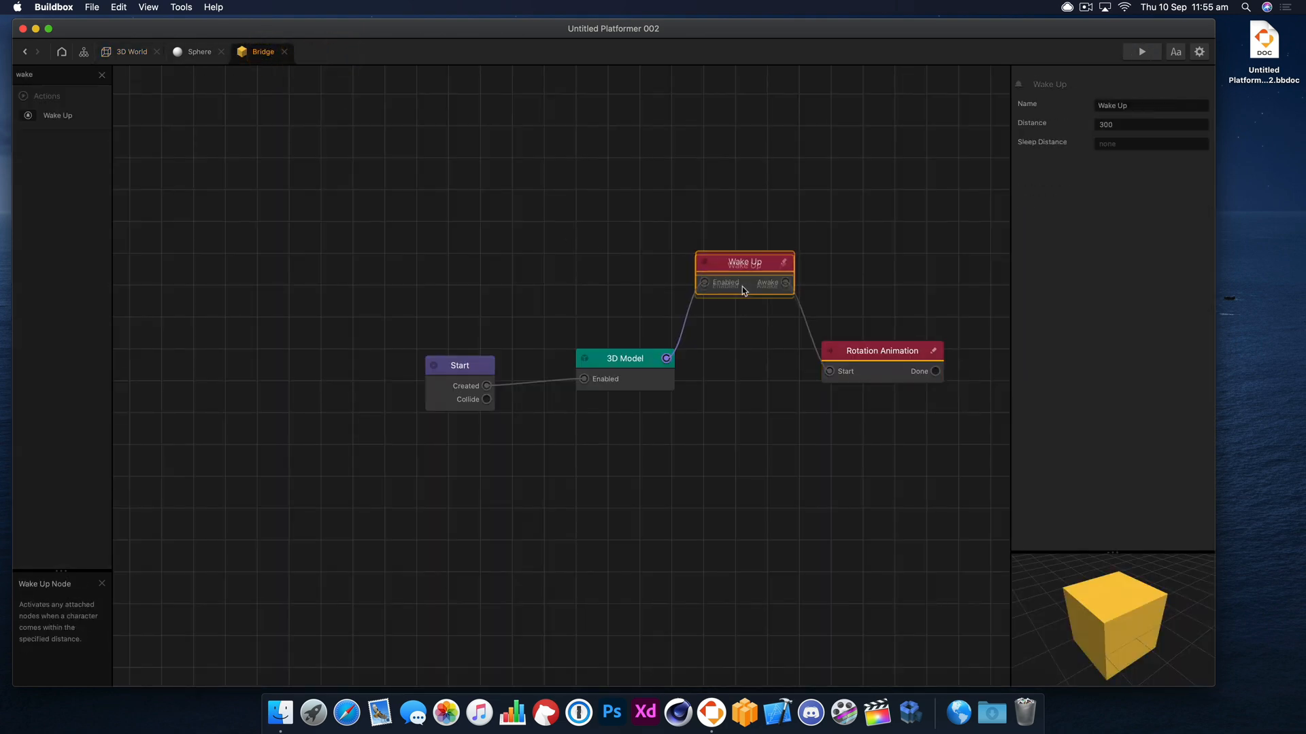
{"action": "left_click", "coordinate": [1007, 194]}
{"action": "left_click", "coordinate": [1125, 124]}
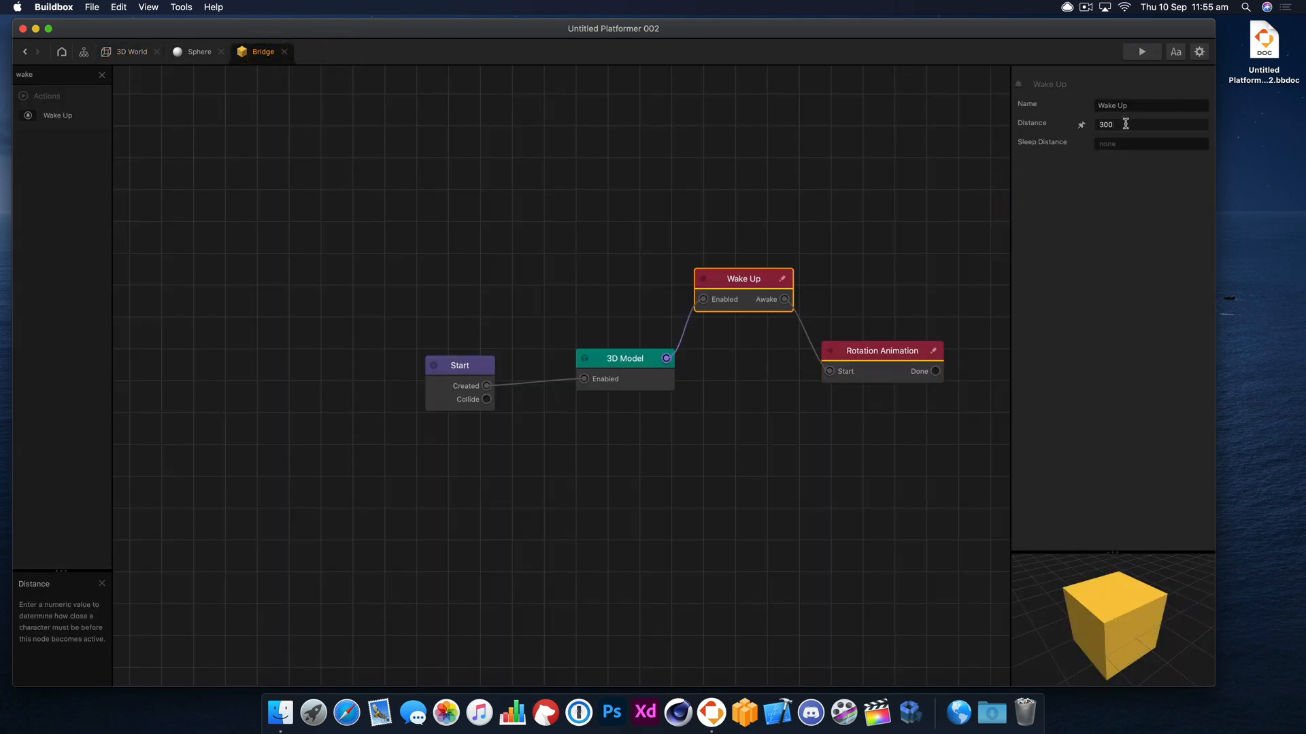
{"action": "left_click", "coordinate": [1069, 120]}
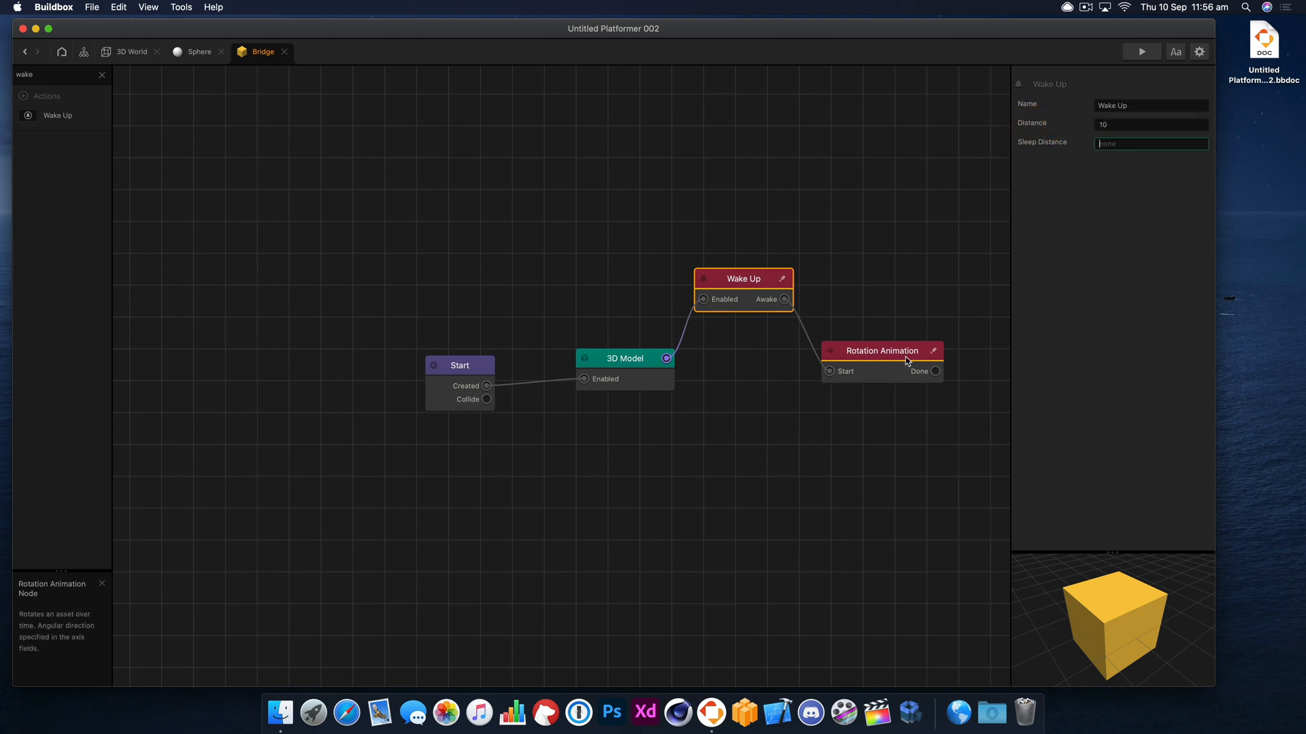
Step: Turn off Is Delta for the Bridge's Rotation Animation, keeping the X target at -90, and preview the game
{"action": "left_click_drag", "start_coordinate": [904, 356], "coordinate": [904, 350]}
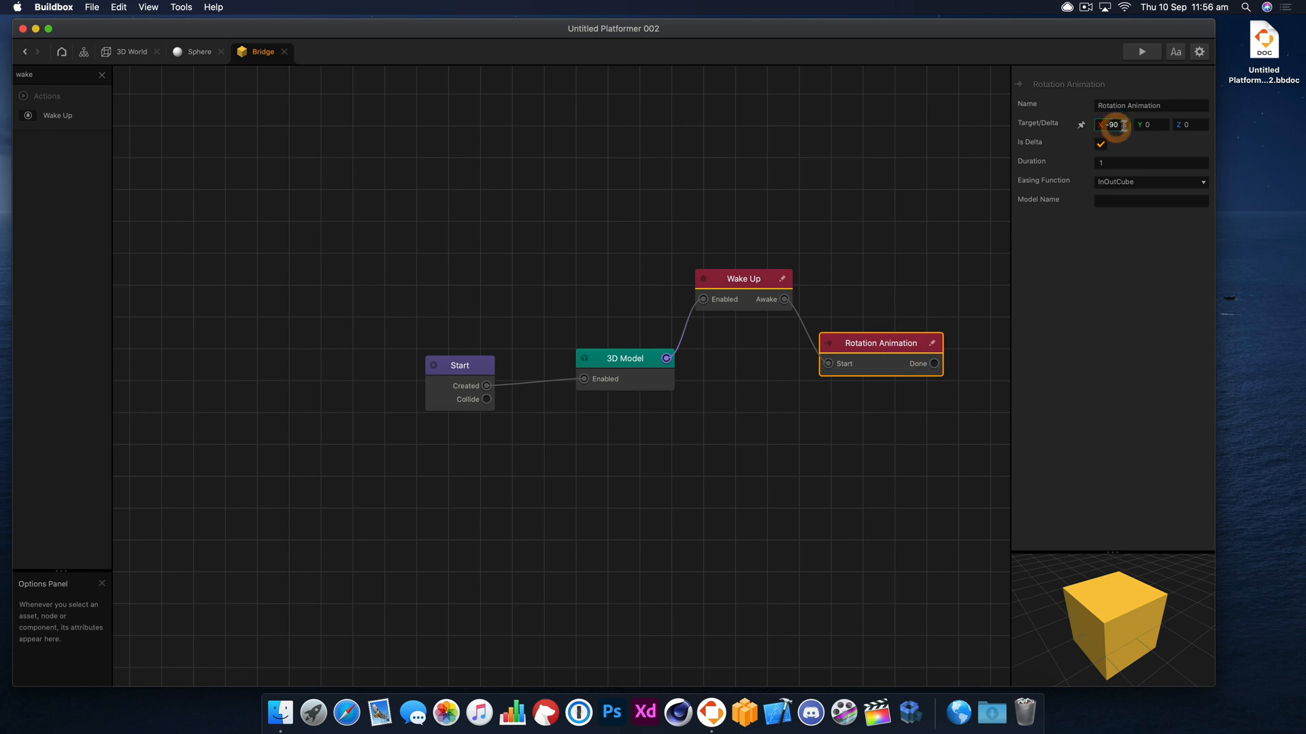
{"action": "left_click", "coordinate": [1102, 125]}
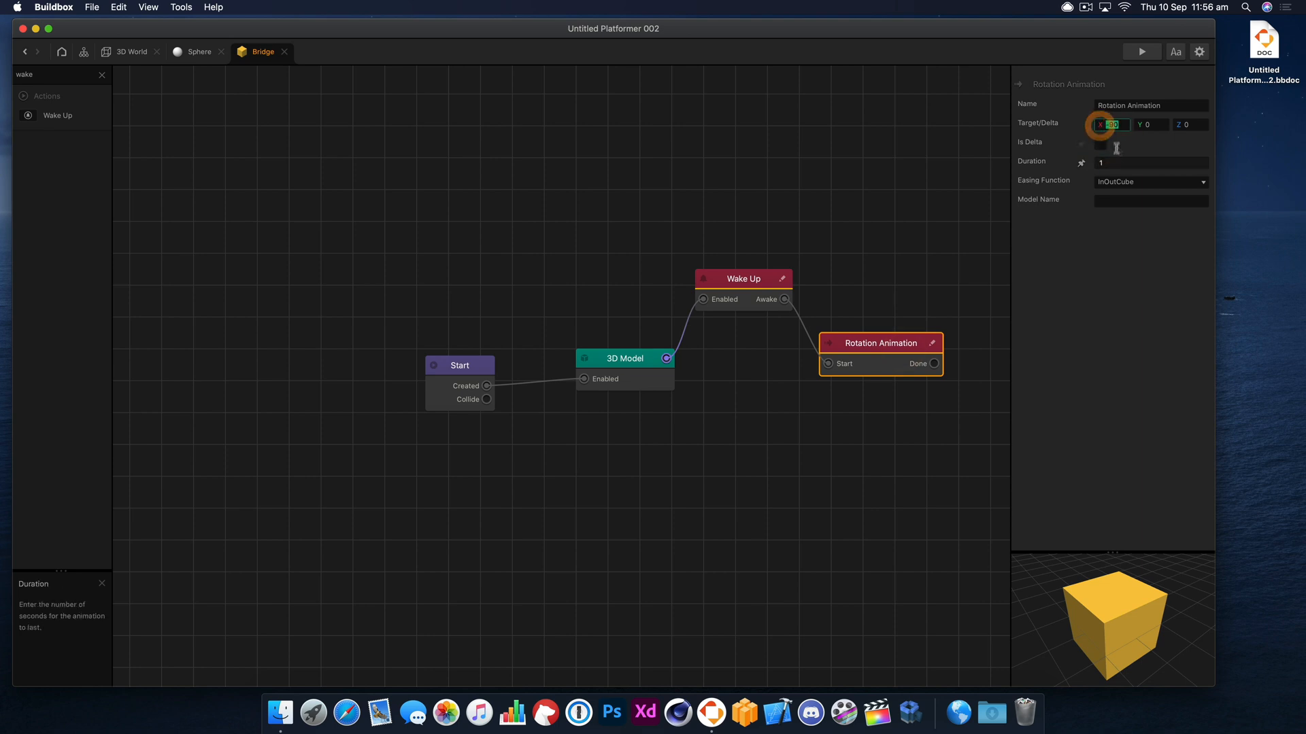
{"action": "left_click", "coordinate": [1143, 52]}
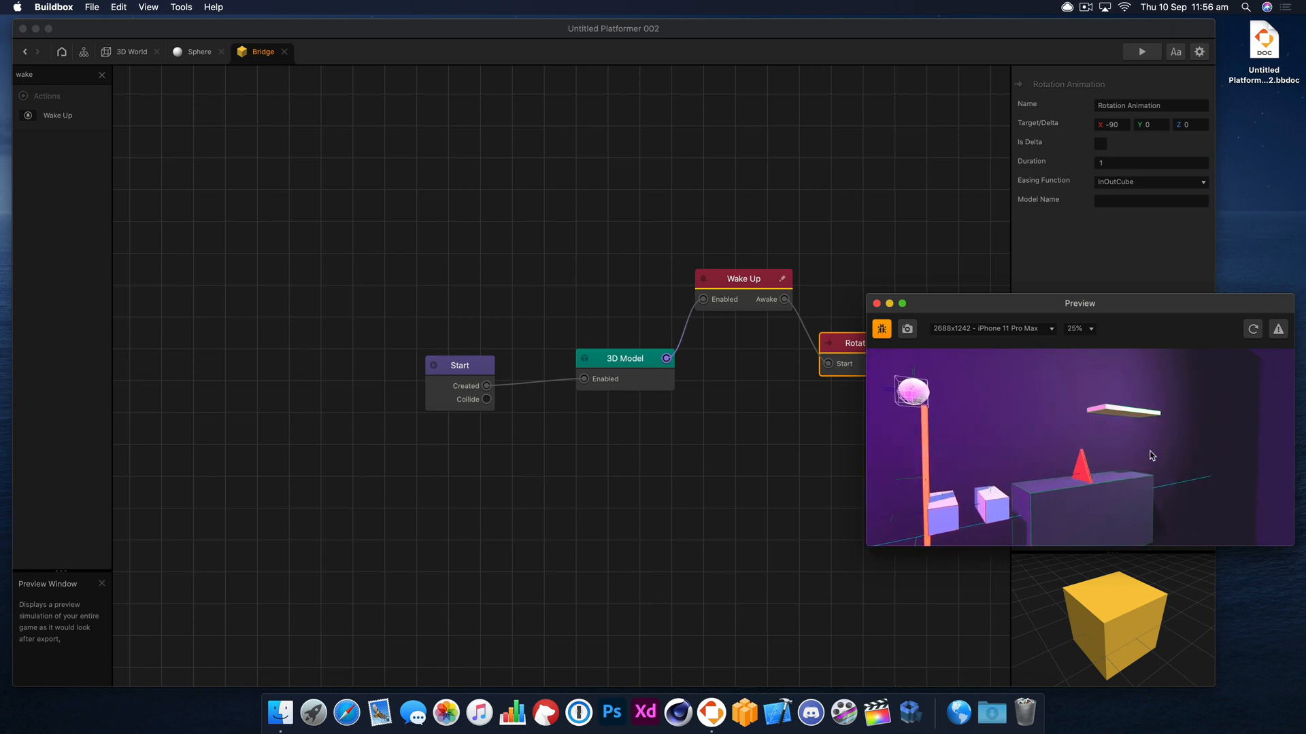
Step: Set the Y target of the Bridge's Rotation Animation to 180
{"action": "left_click", "coordinate": [1149, 125]}
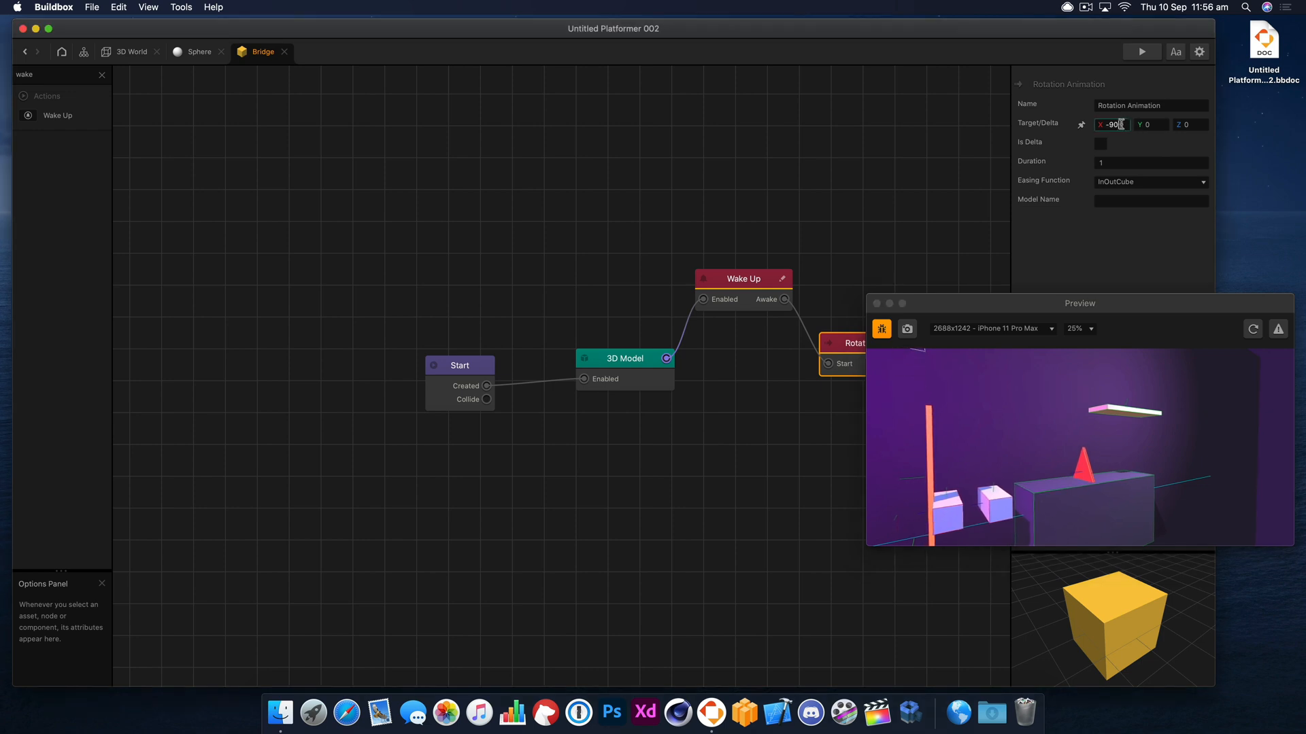
{"action": "left_click", "coordinate": [1117, 124]}
{"action": "type", "text": "180"}
{"action": "key", "text": "Tab"}
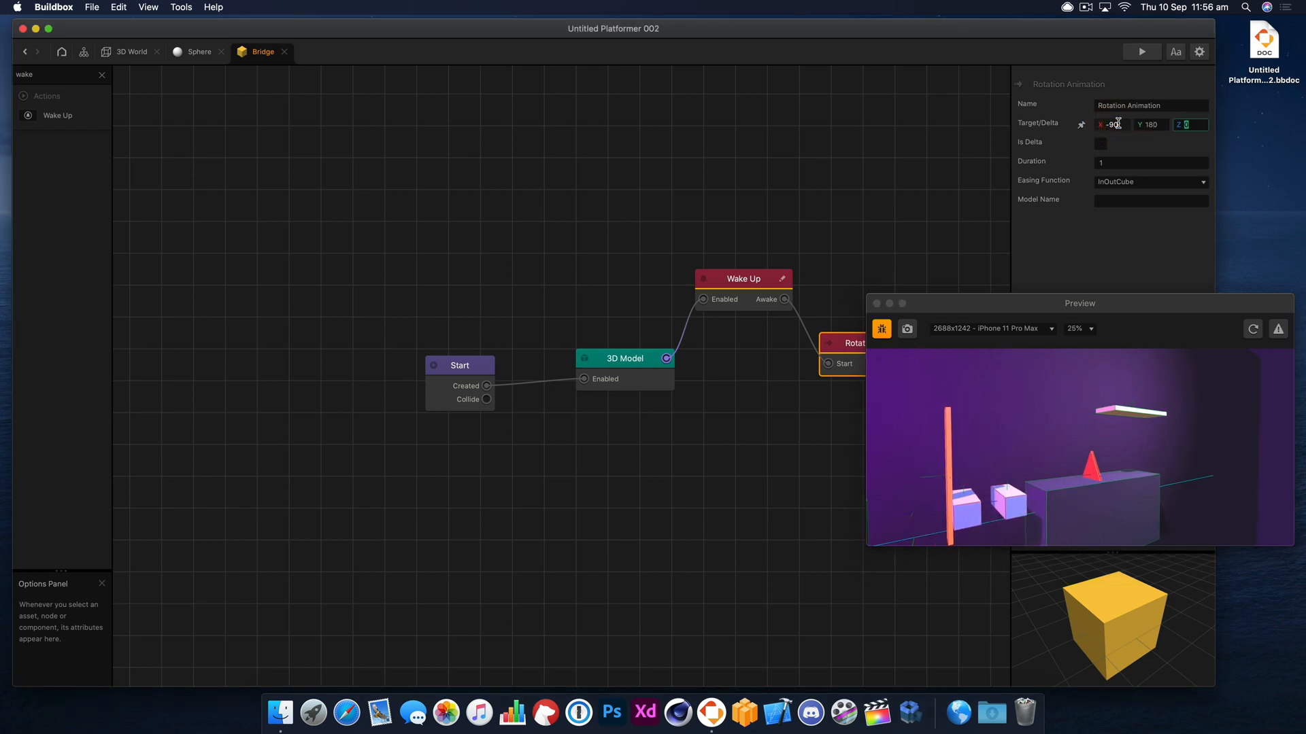
Step: Reload the game preview, make the Sphere jump while approaching the Bridge to test its rotation, and close the preview
{"action": "left_click", "coordinate": [1143, 52]}
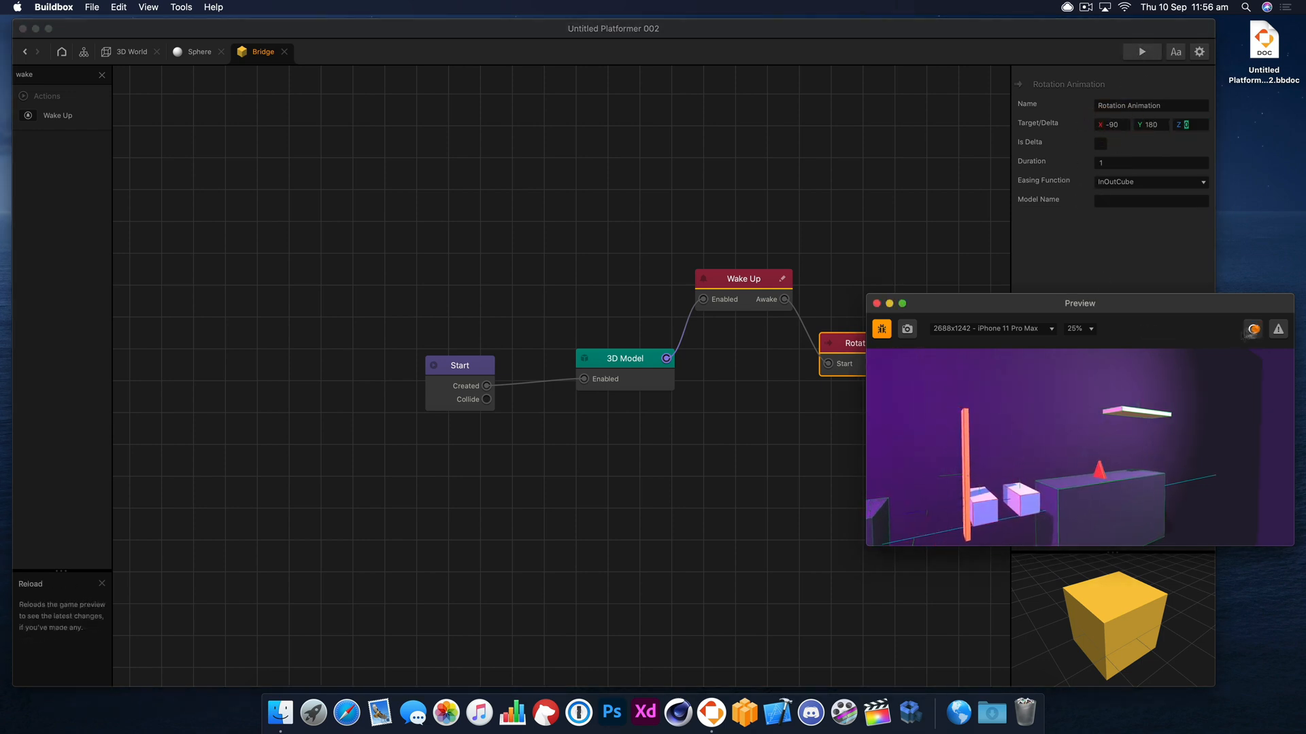
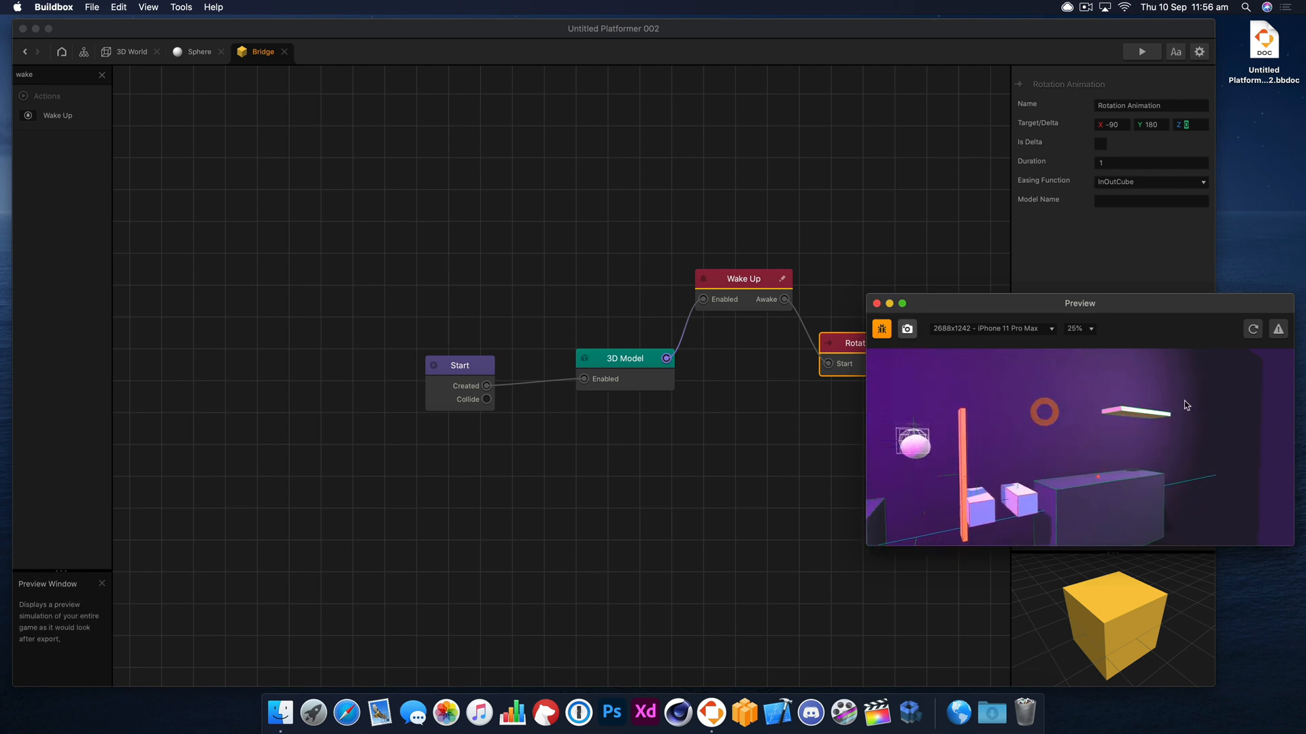
{"action": "left_click", "coordinate": [1005, 371]}
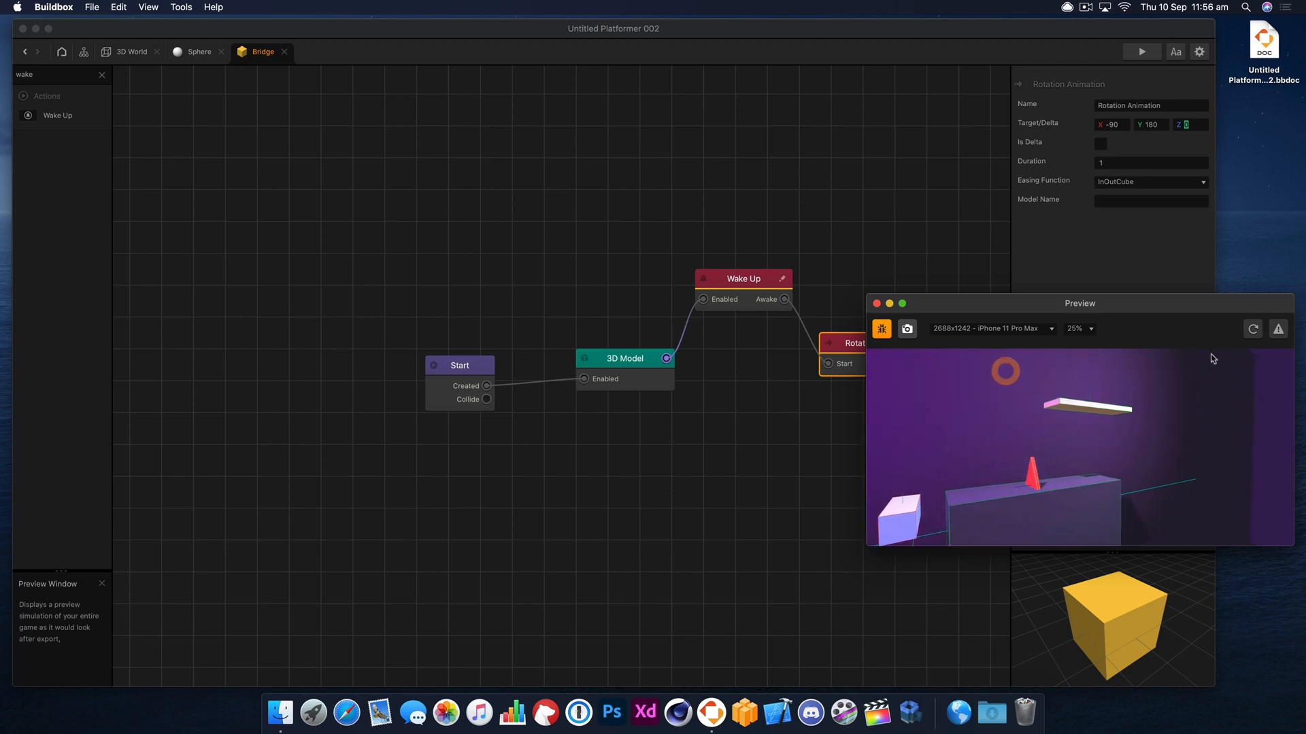
{"action": "left_click", "coordinate": [1253, 329]}
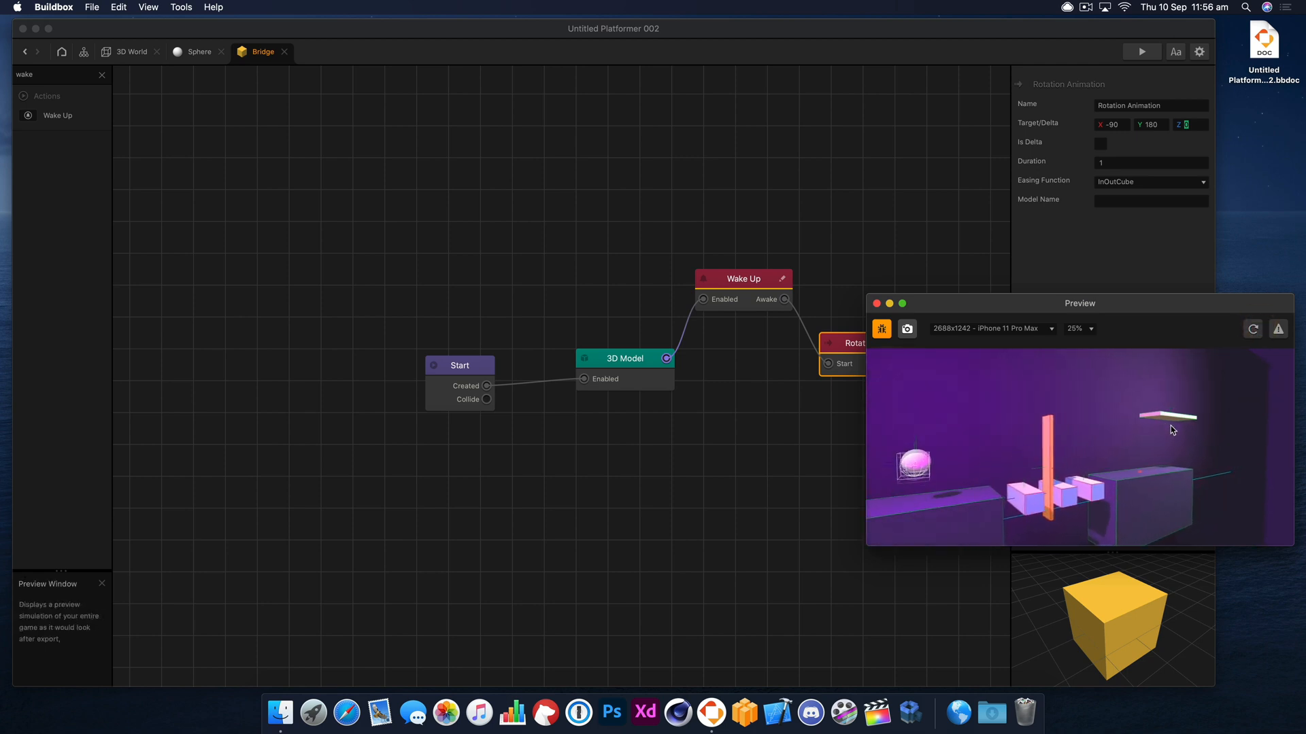
{"action": "left_click", "coordinate": [1170, 426]}
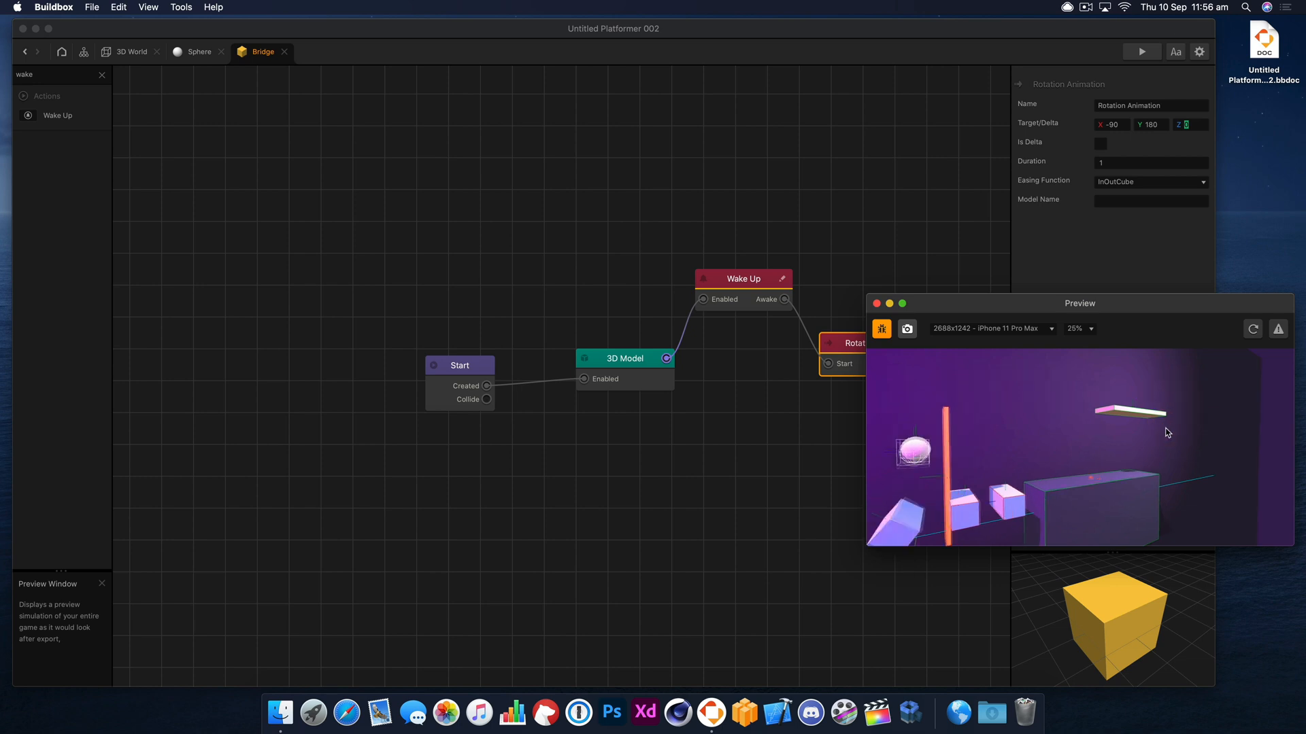
{"action": "left_click", "coordinate": [1165, 428]}
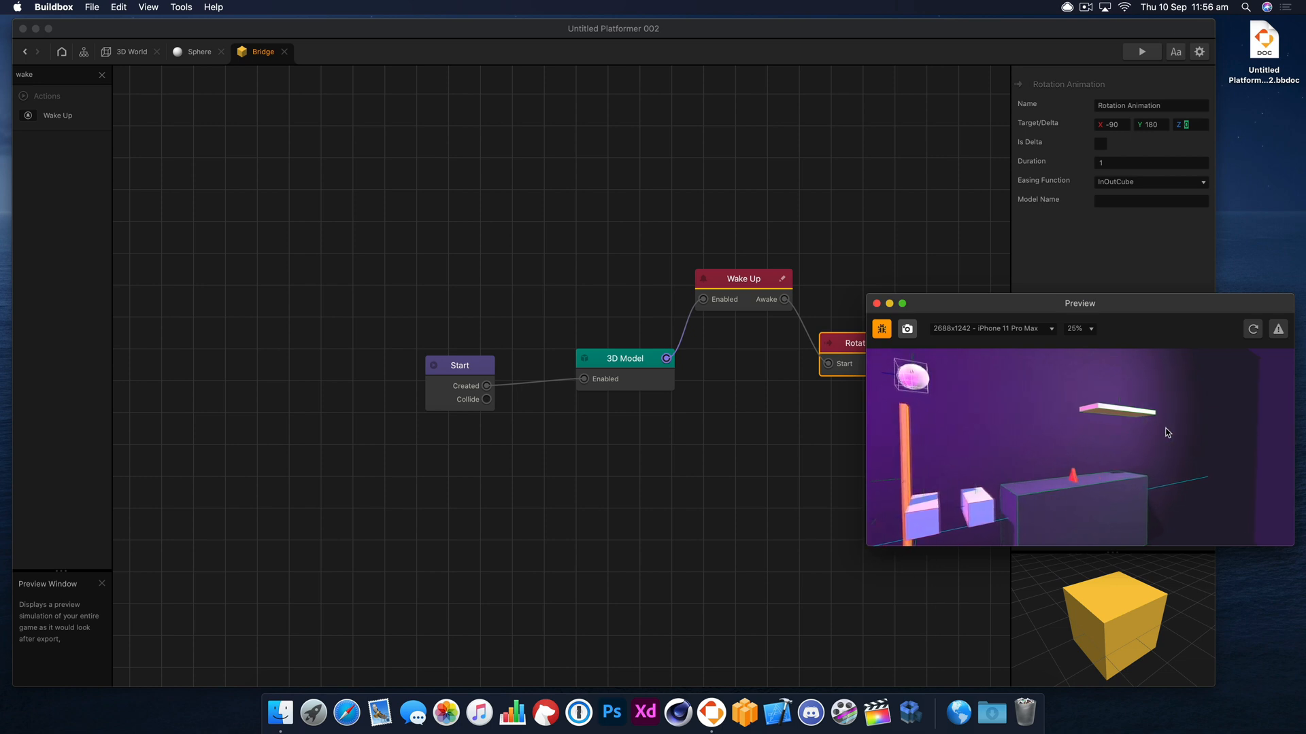
{"action": "left_click", "coordinate": [875, 304]}
Step: Set the Distance of the Bridge's Wake Up node to 100
{"action": "left_click", "coordinate": [600, 374]}
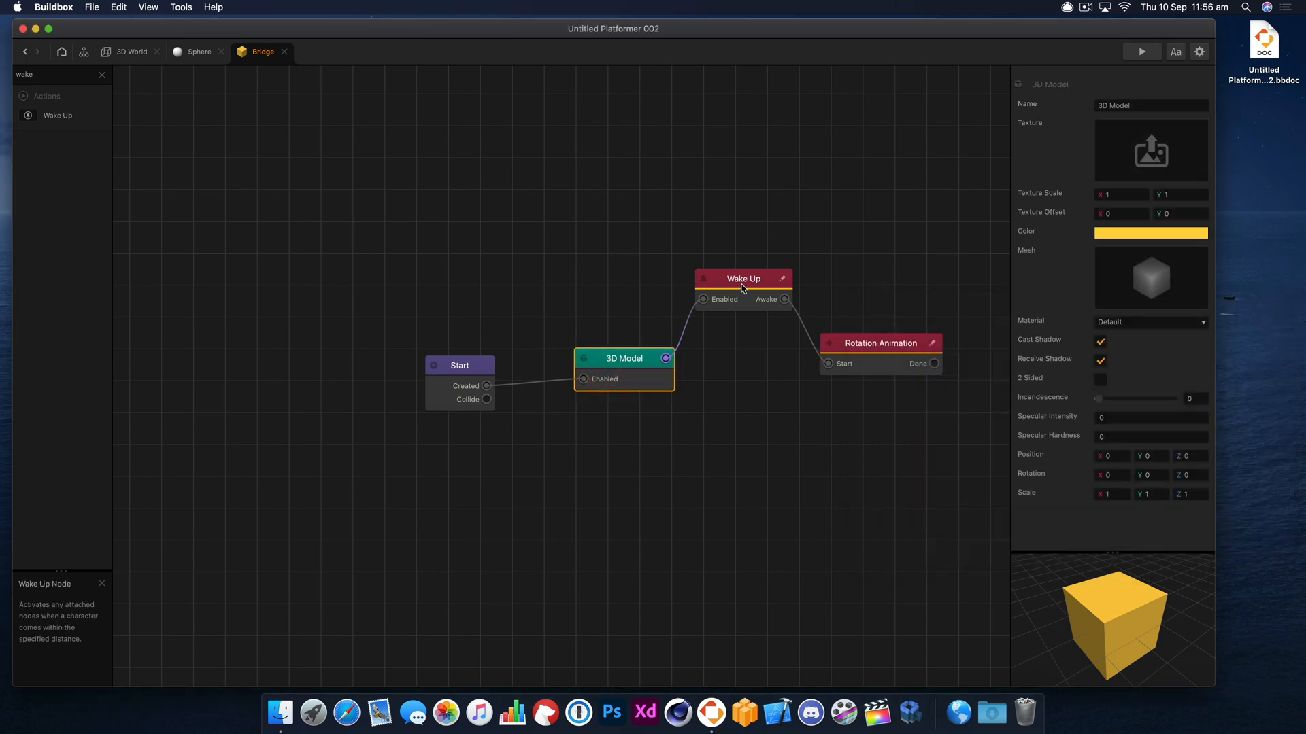
{"action": "left_click_drag", "start_coordinate": [747, 286], "coordinate": [750, 312]}
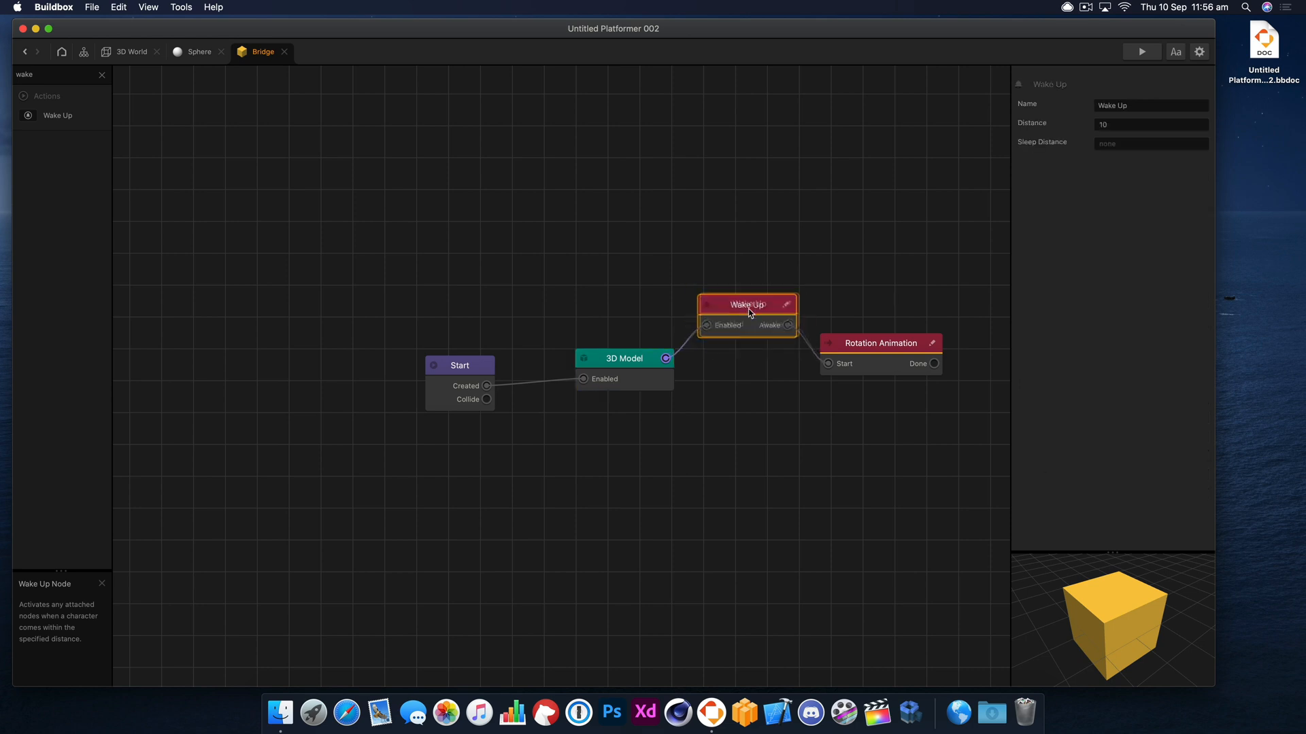
{"action": "left_click", "coordinate": [1156, 124]}
{"action": "left_click", "coordinate": [1077, 122]}
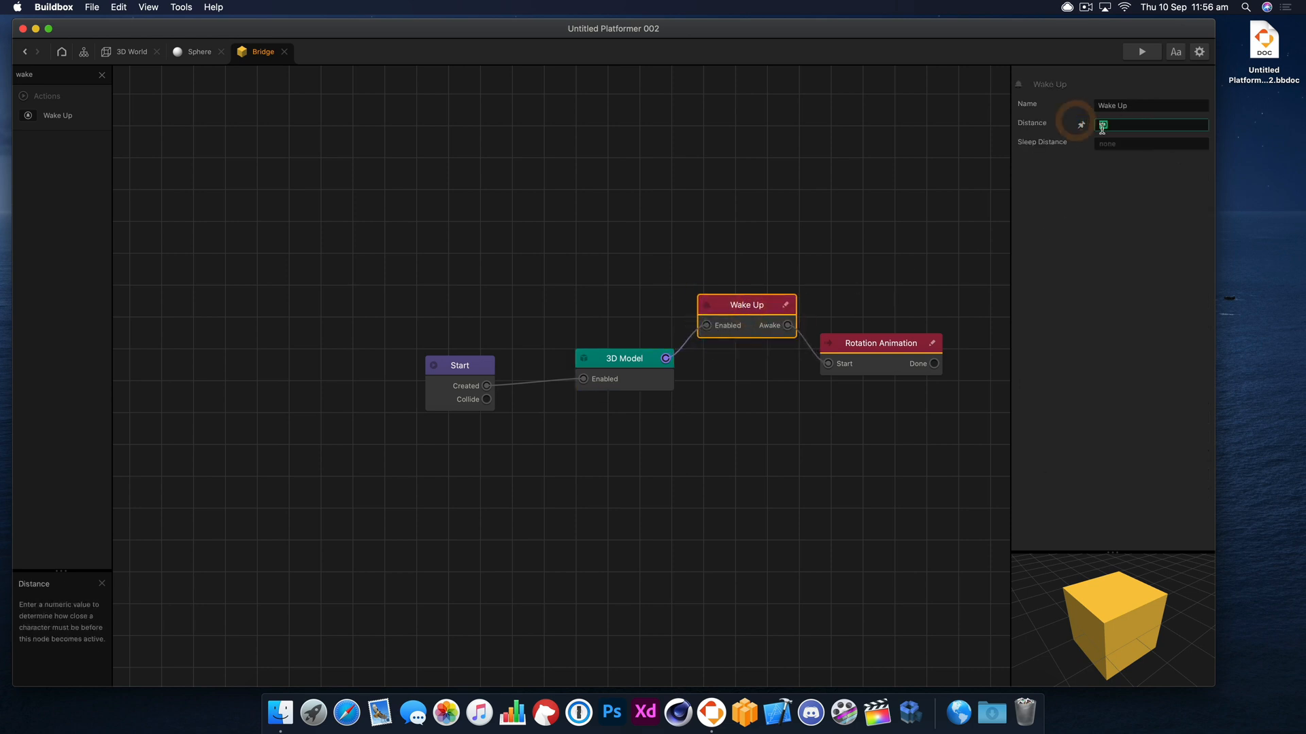
Step: Connect Start's Created output to the Wake Up node instead of the 3D Model, and arrange Wake Up and Rotation Animation in a row above it
{"action": "left_click_drag", "start_coordinate": [897, 351], "coordinate": [920, 317]}
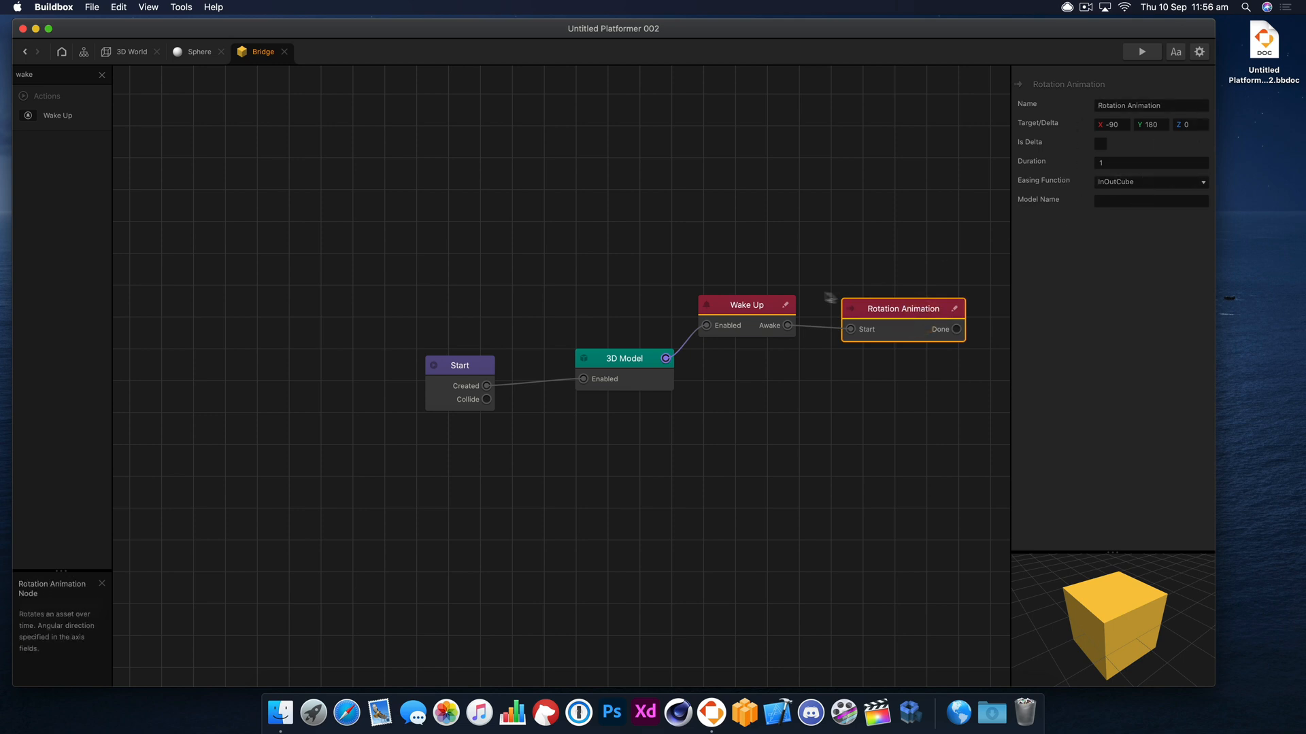
{"action": "left_click_drag", "start_coordinate": [749, 305], "coordinate": [757, 342]}
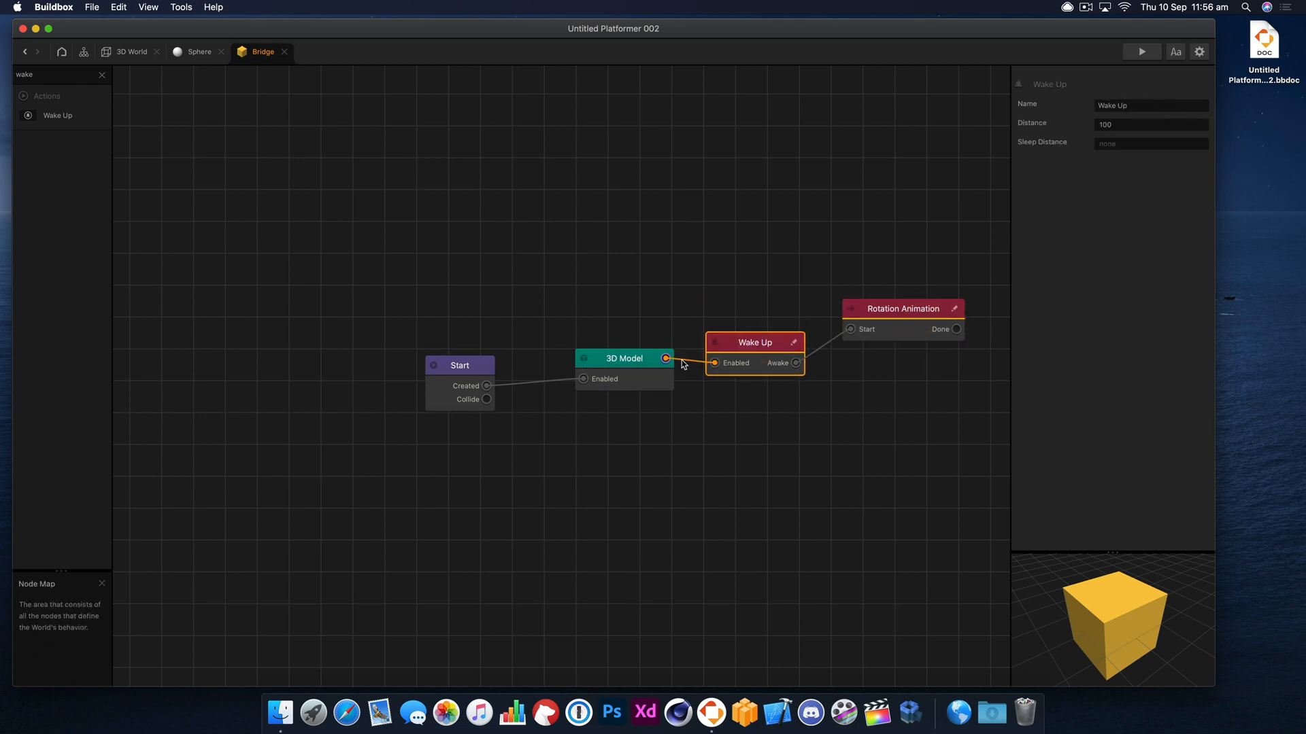
{"action": "left_click", "coordinate": [485, 390]}
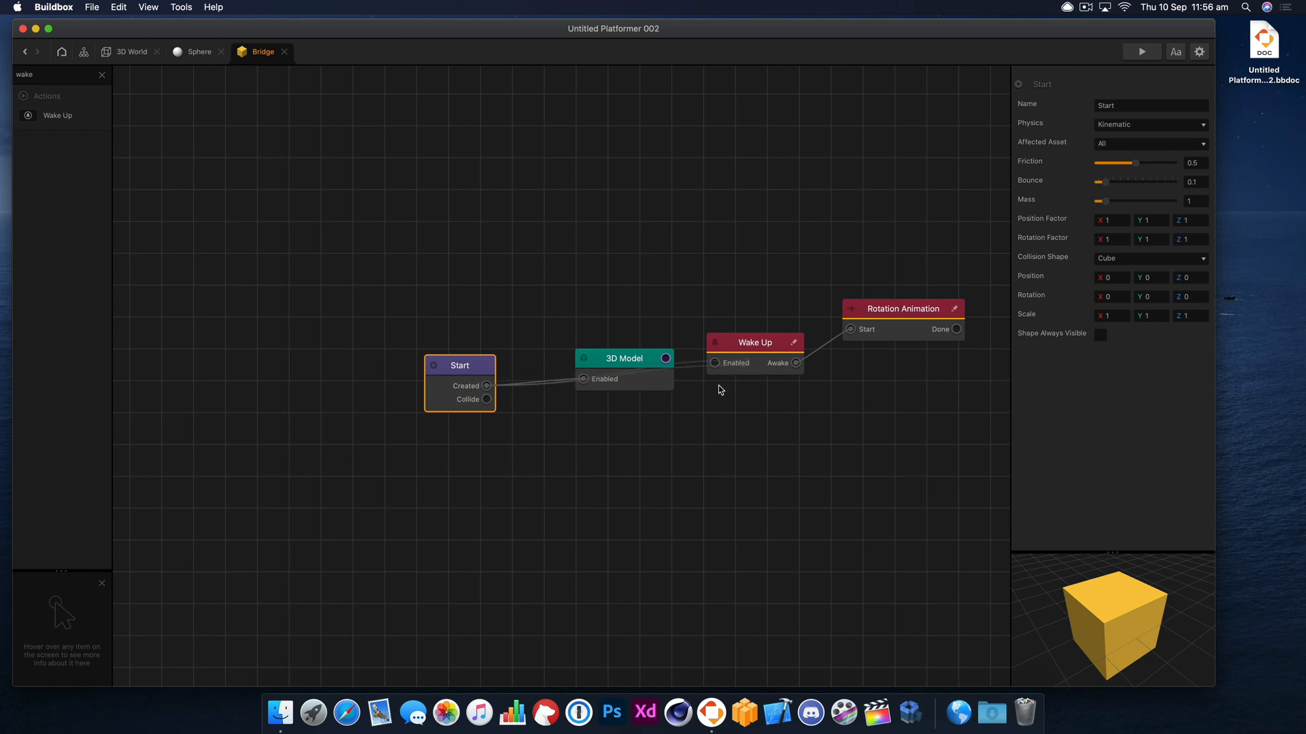
{"action": "left_click", "coordinate": [716, 364]}
{"action": "left_click_drag", "start_coordinate": [754, 334], "coordinate": [606, 275]}
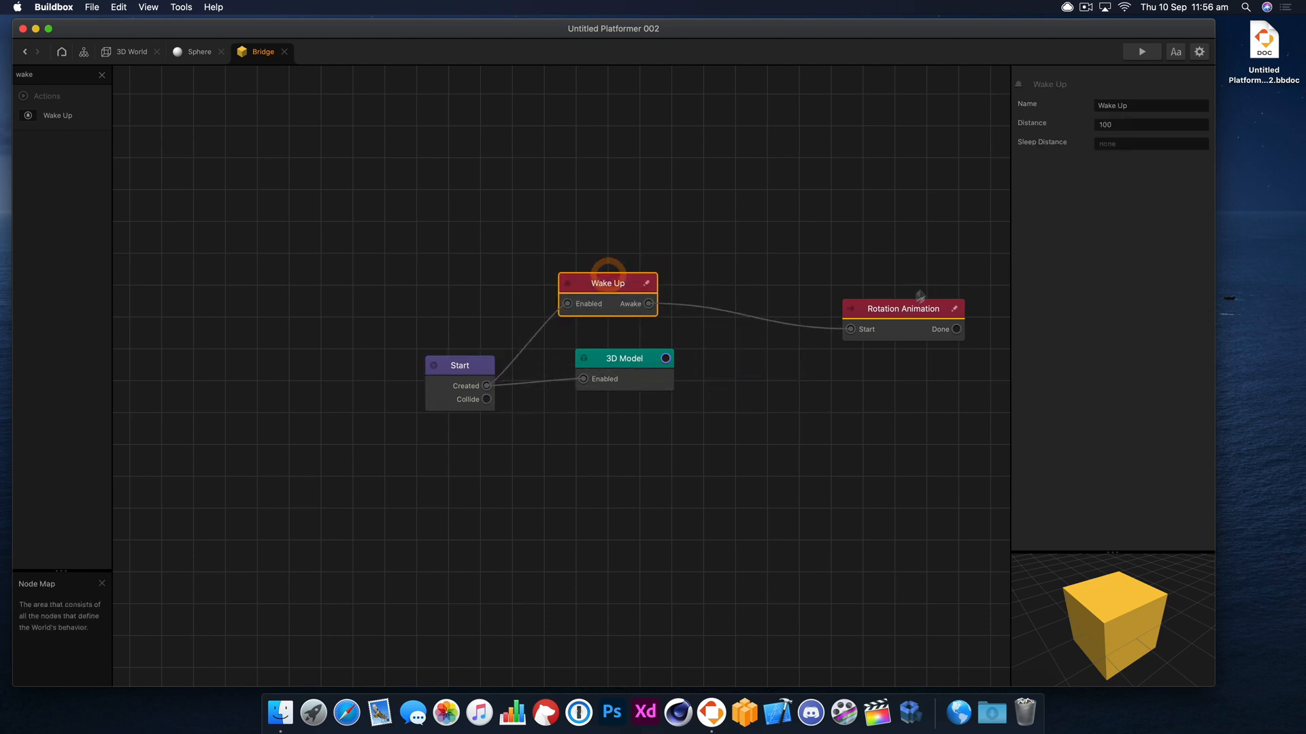
{"action": "left_click_drag", "start_coordinate": [920, 299], "coordinate": [795, 275]}
Step: Preview the game and make the Sphere jump at the Bridge to test the rewired Wake Up node
{"action": "left_click", "coordinate": [1141, 52]}
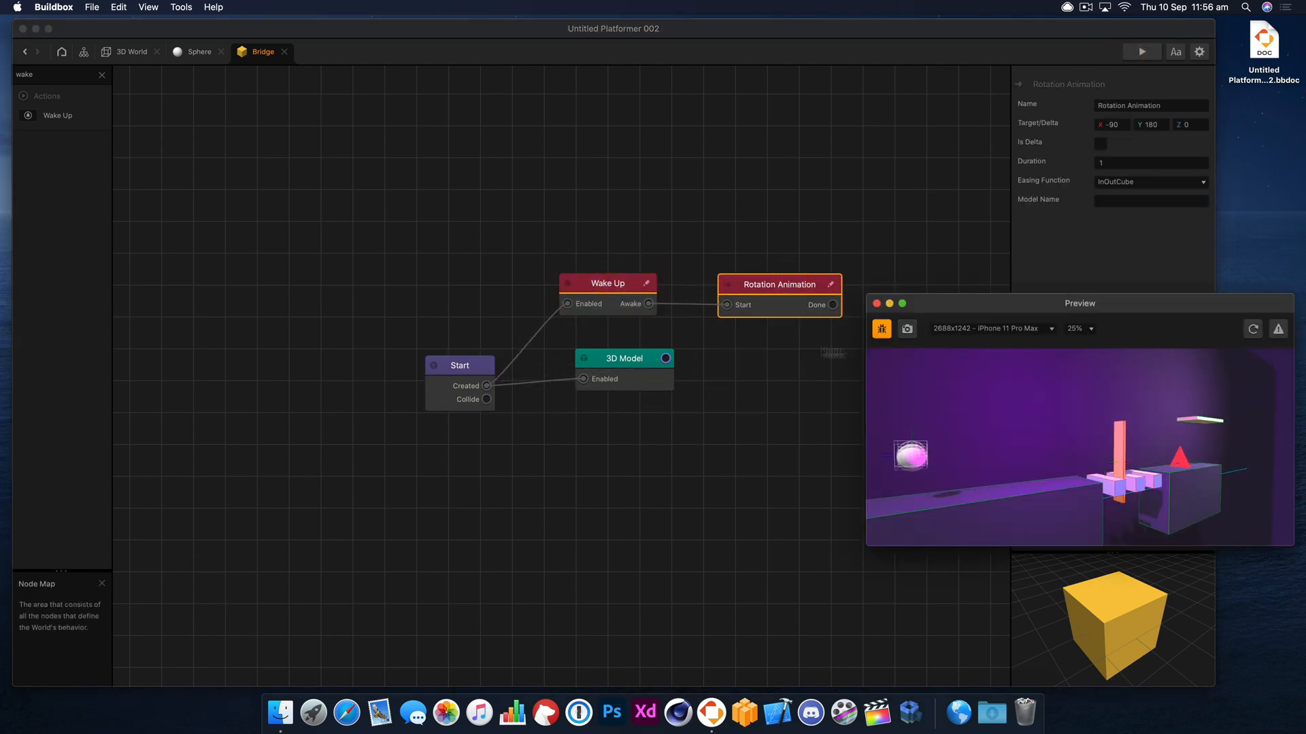
{"action": "left_click", "coordinate": [1147, 436]}
{"action": "left_click", "coordinate": [1145, 440]}
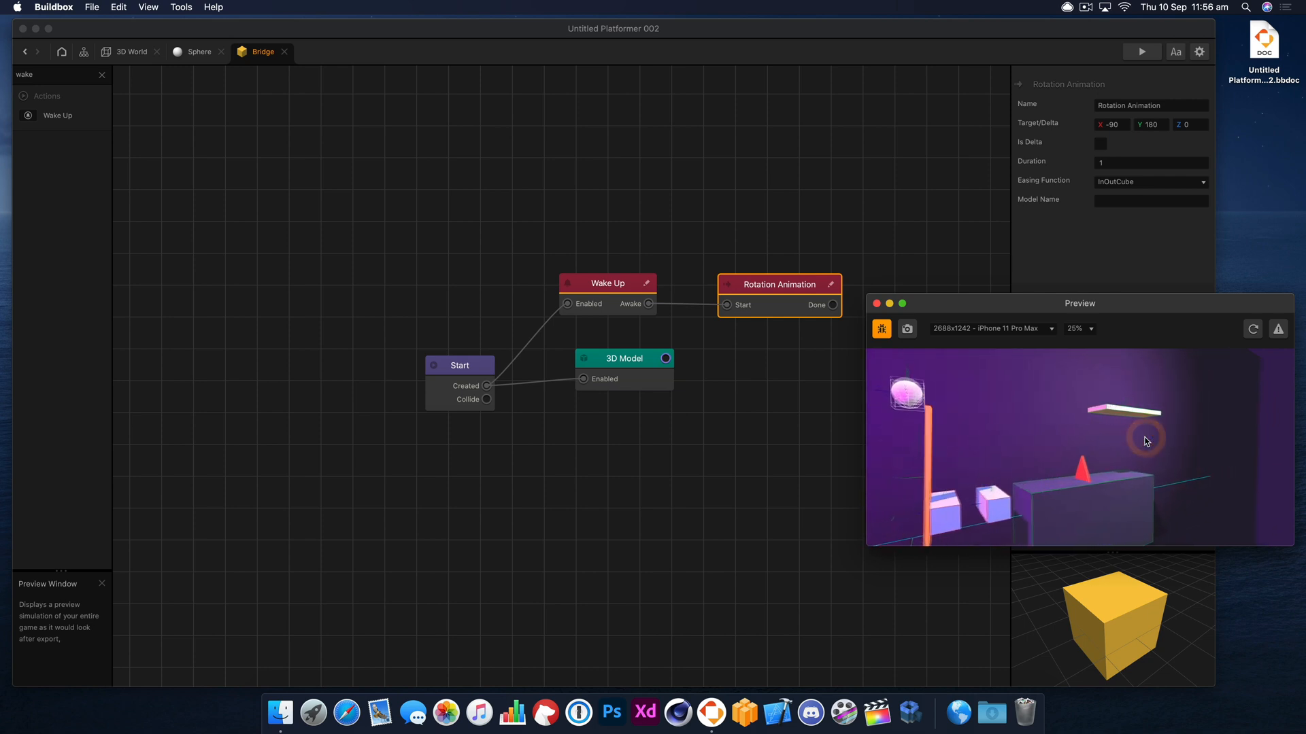
{"action": "left_click", "coordinate": [1101, 329]}
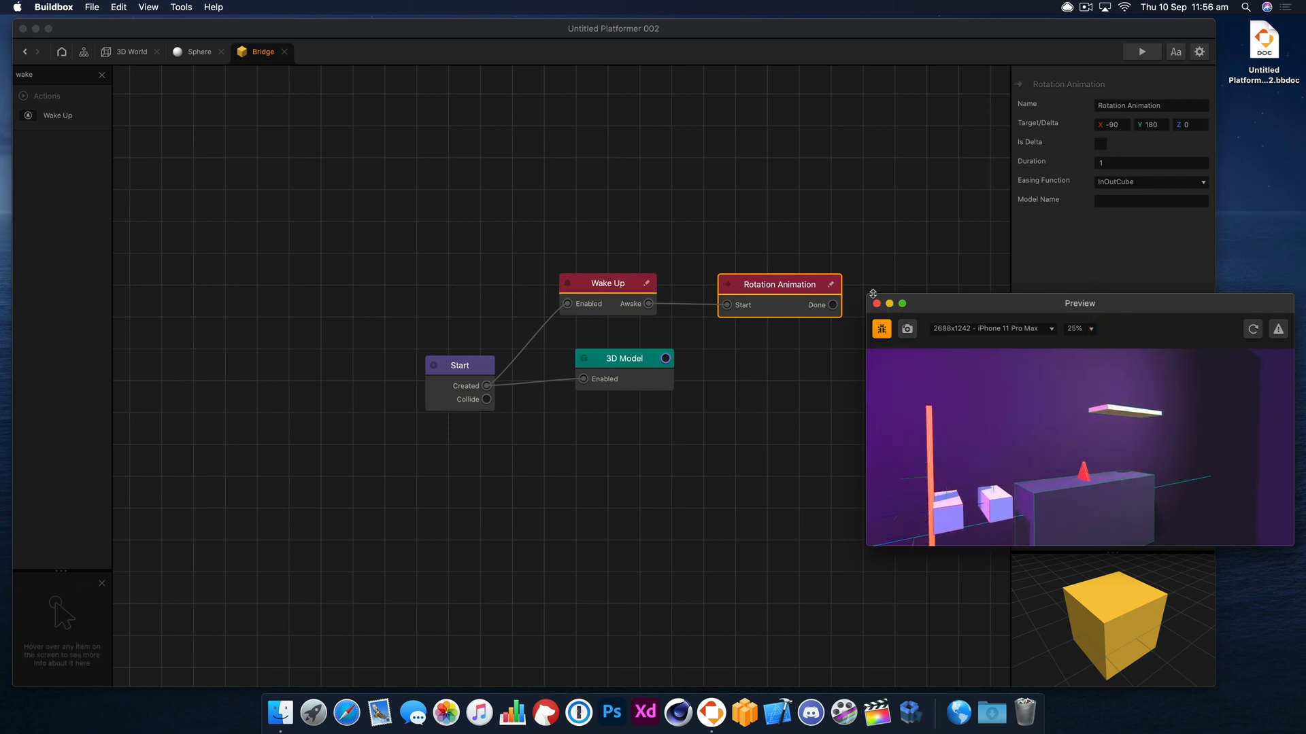
Step: Set the Y target of the Bridge's Rotation Animation to 0 and test the rotation in the game preview
{"action": "left_click", "coordinate": [877, 304]}
{"action": "left_click", "coordinate": [1088, 119]}
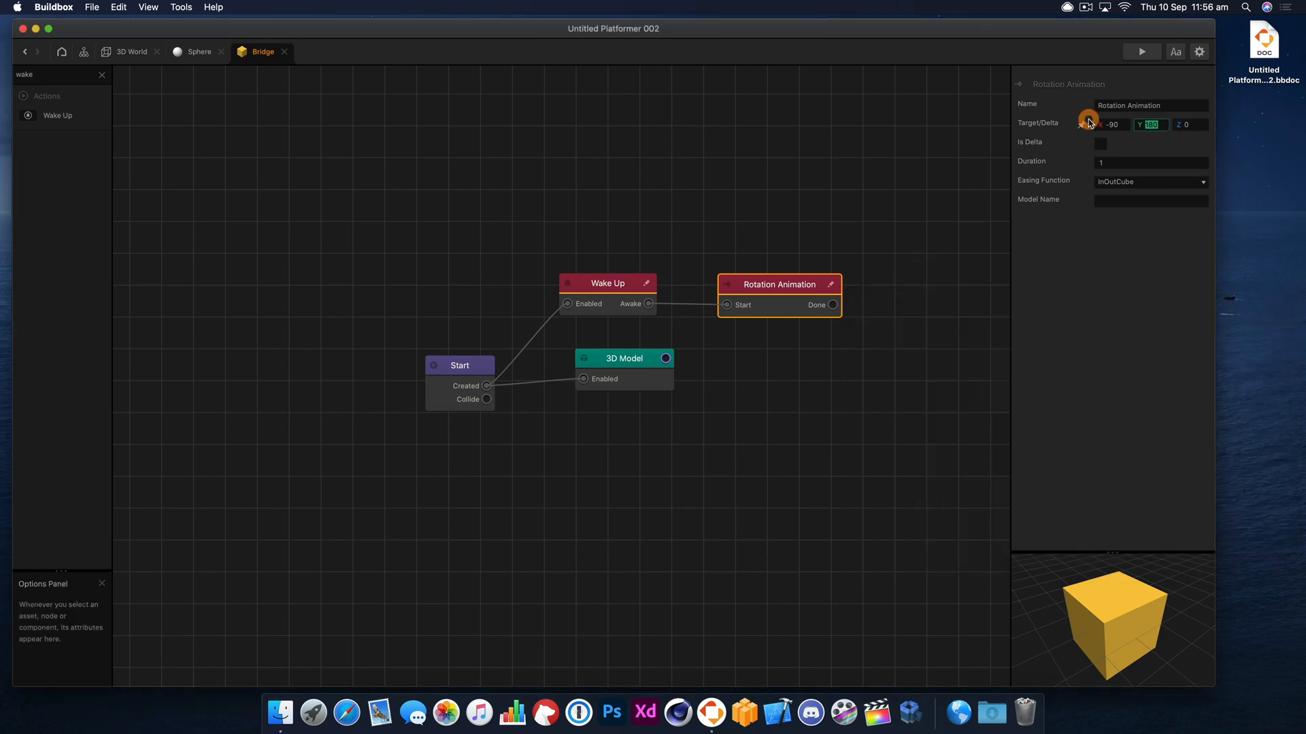
{"action": "type", "text": "0"}
{"action": "left_click", "coordinate": [1132, 54]}
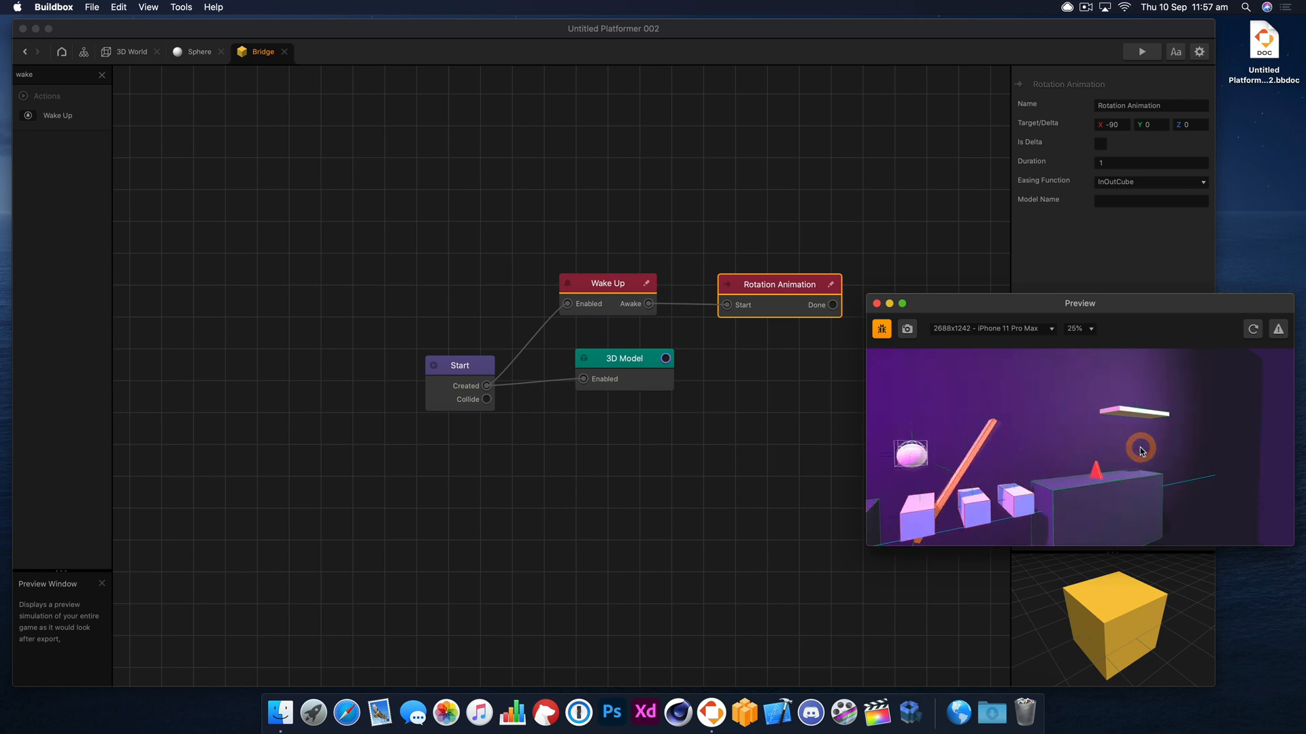
{"action": "left_click", "coordinate": [876, 304]}
Step: Set the Rotation Animation's X target to 90 and test the Bridge in the preview by making the Sphere jump
{"action": "left_click", "coordinate": [1122, 127]}
{"action": "left_click", "coordinate": [988, 119]}
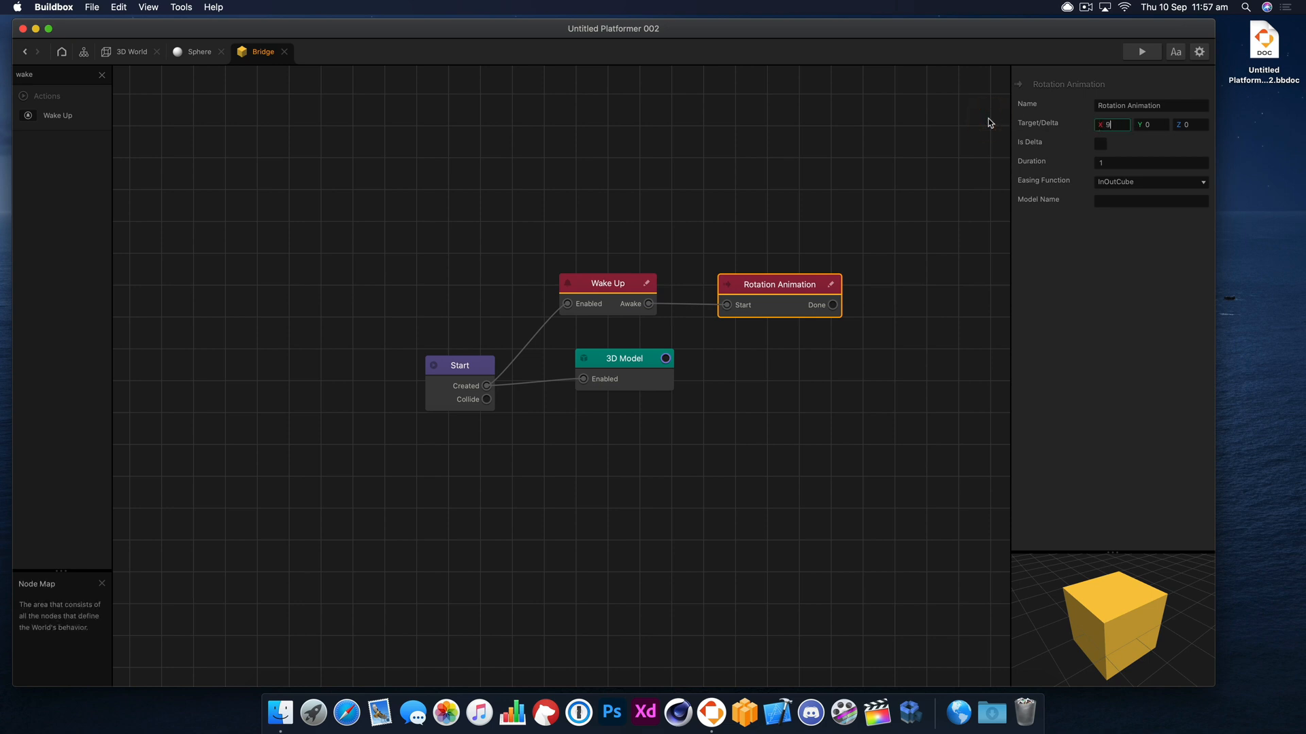
{"action": "left_click", "coordinate": [1142, 51]}
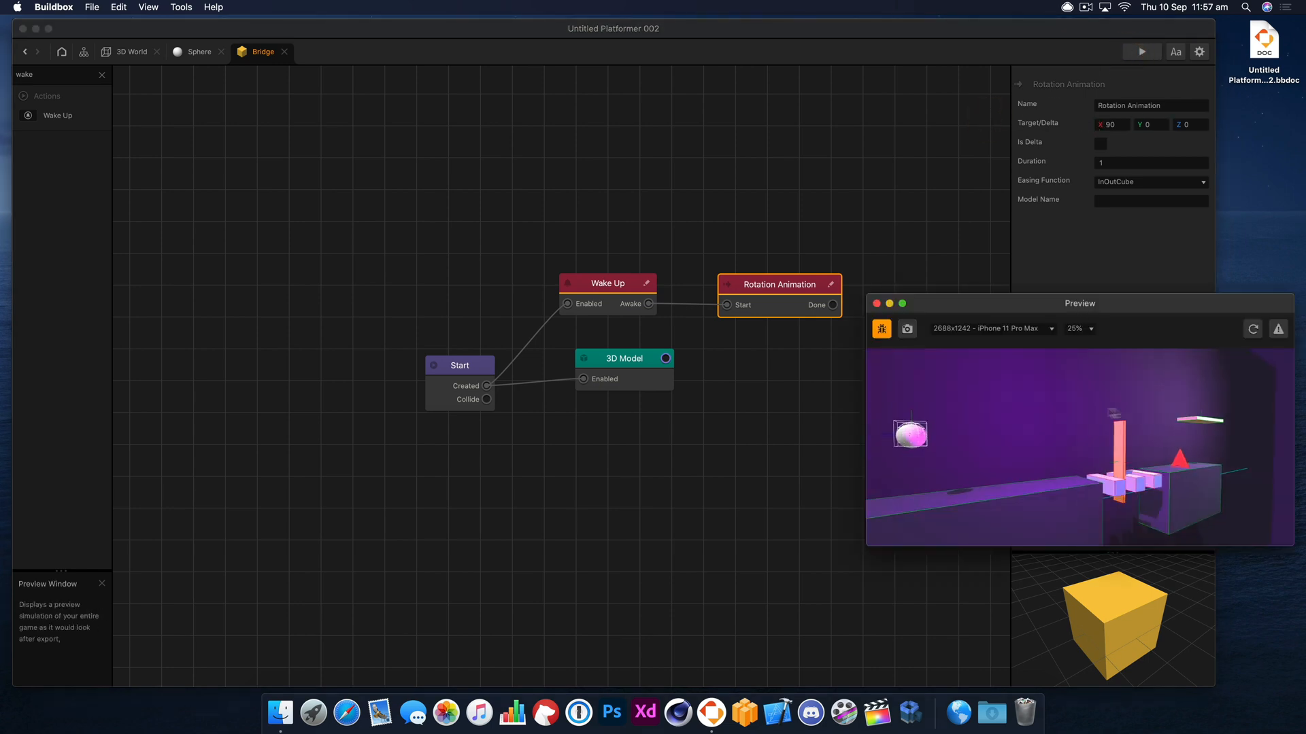
{"action": "left_click", "coordinate": [1154, 435]}
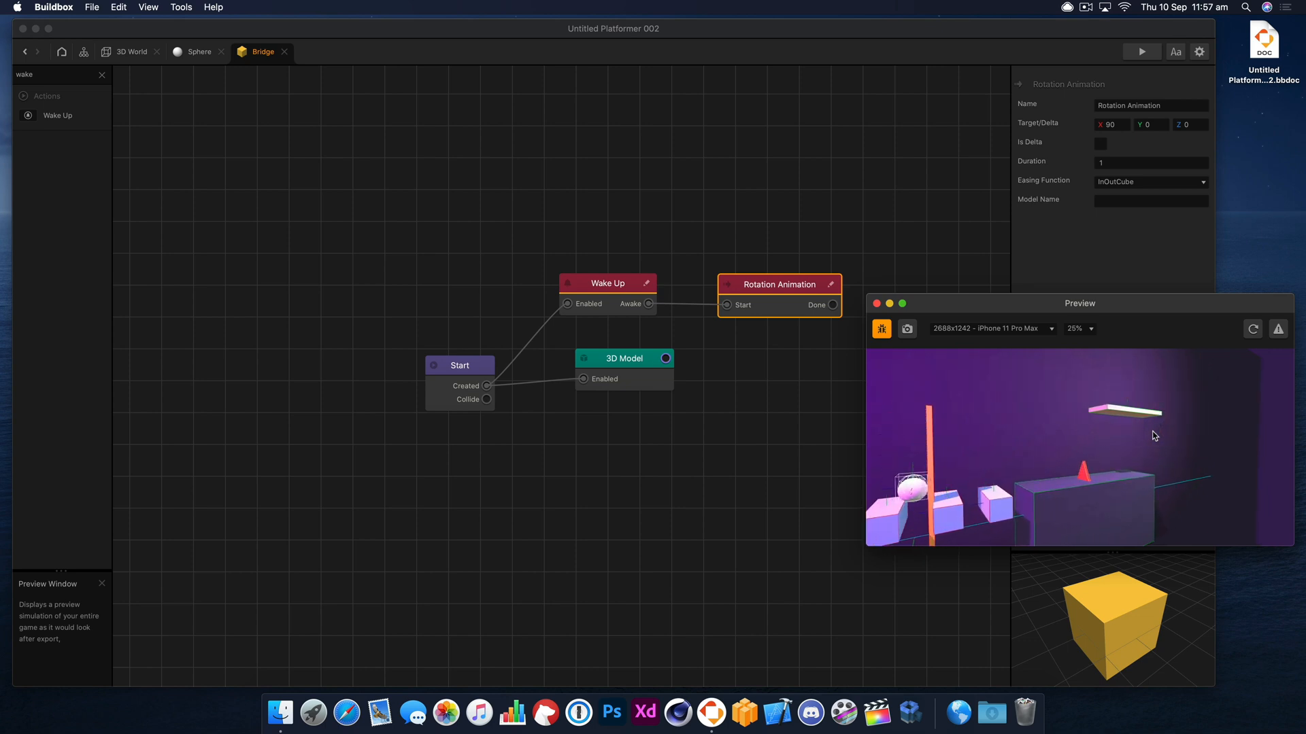
{"action": "left_click", "coordinate": [876, 303]}
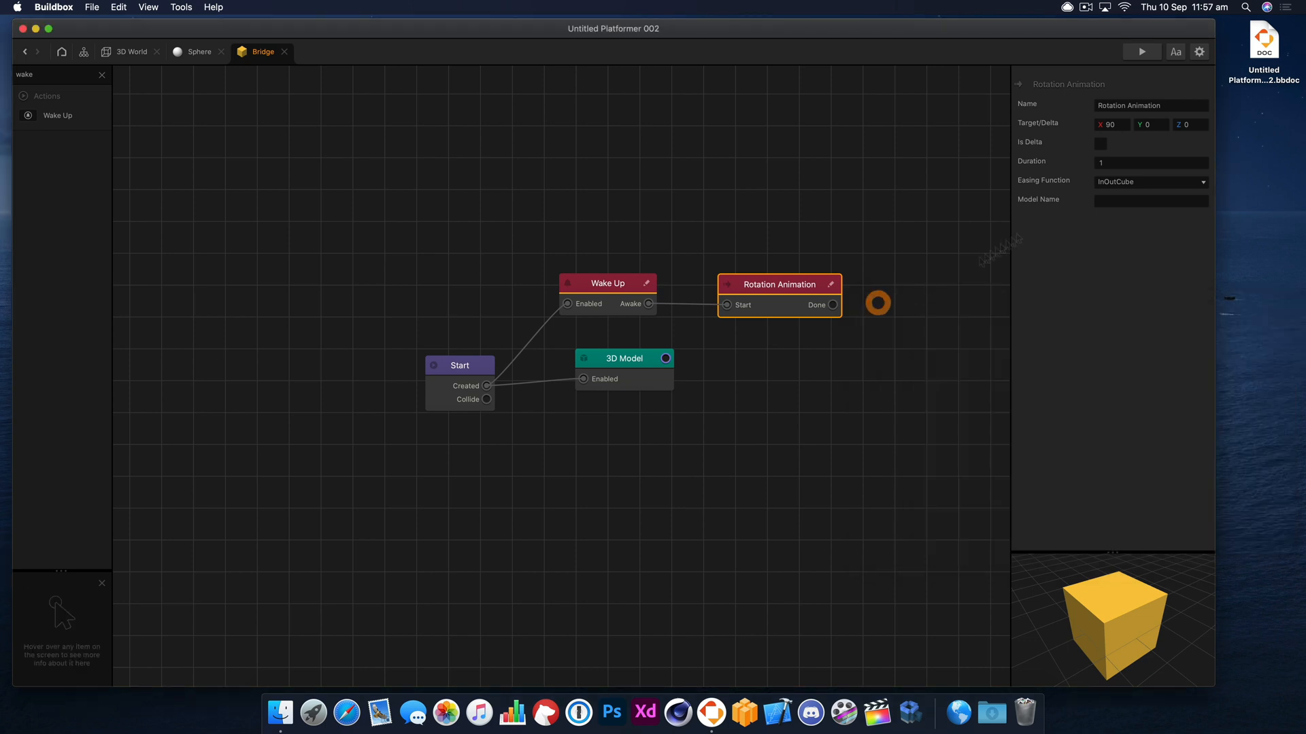
Step: Set the Rotation Animation's X target to 0 and check the Bridge's swing in the game preview
{"action": "left_click", "coordinate": [1110, 125]}
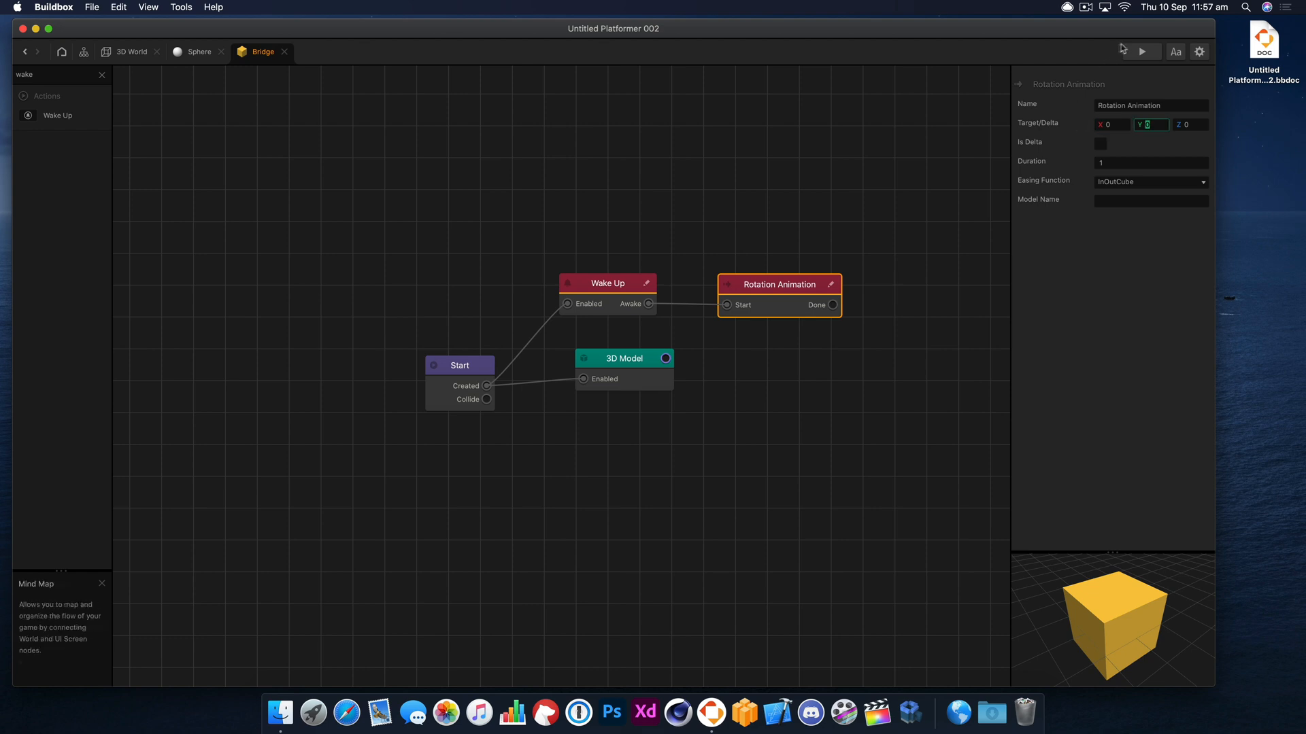
{"action": "left_click", "coordinate": [1142, 52]}
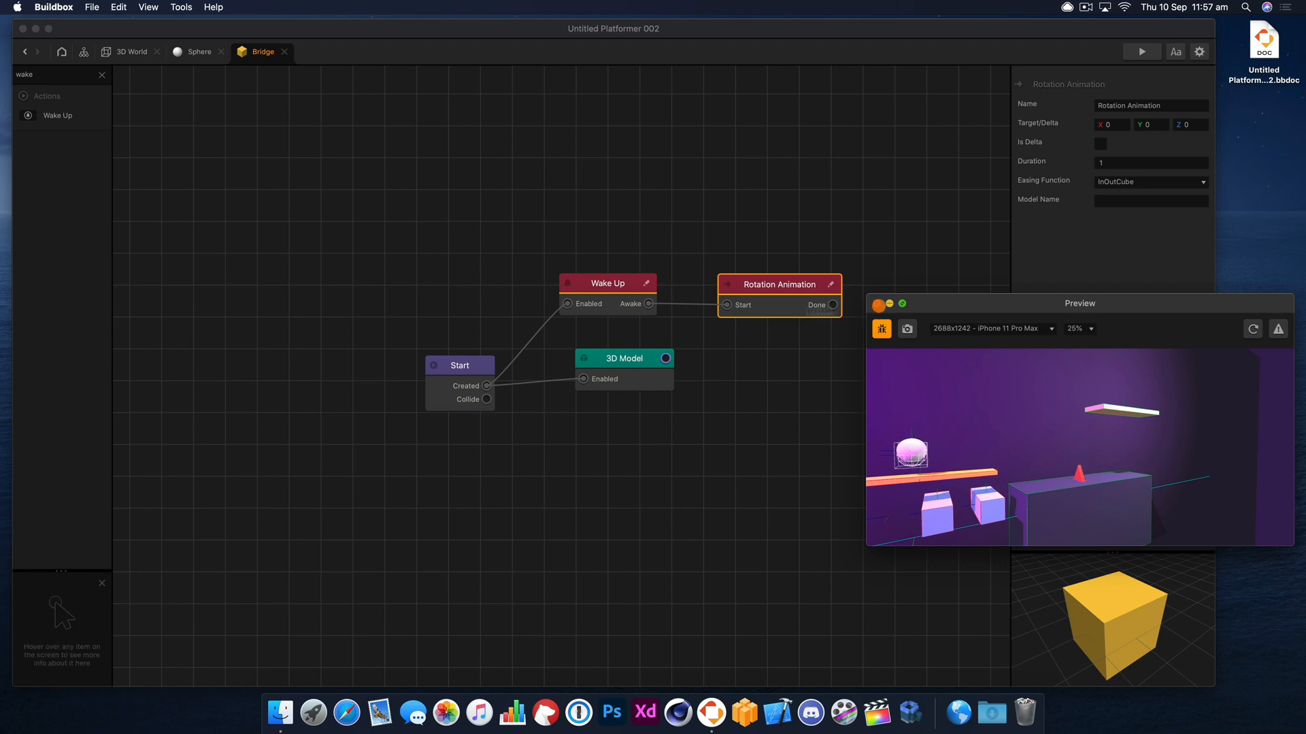
{"action": "left_click", "coordinate": [877, 304]}
Step: Set the Wake Up node's Distance to 300 and preview how early the Bridge rotates
{"action": "left_click", "coordinate": [610, 286]}
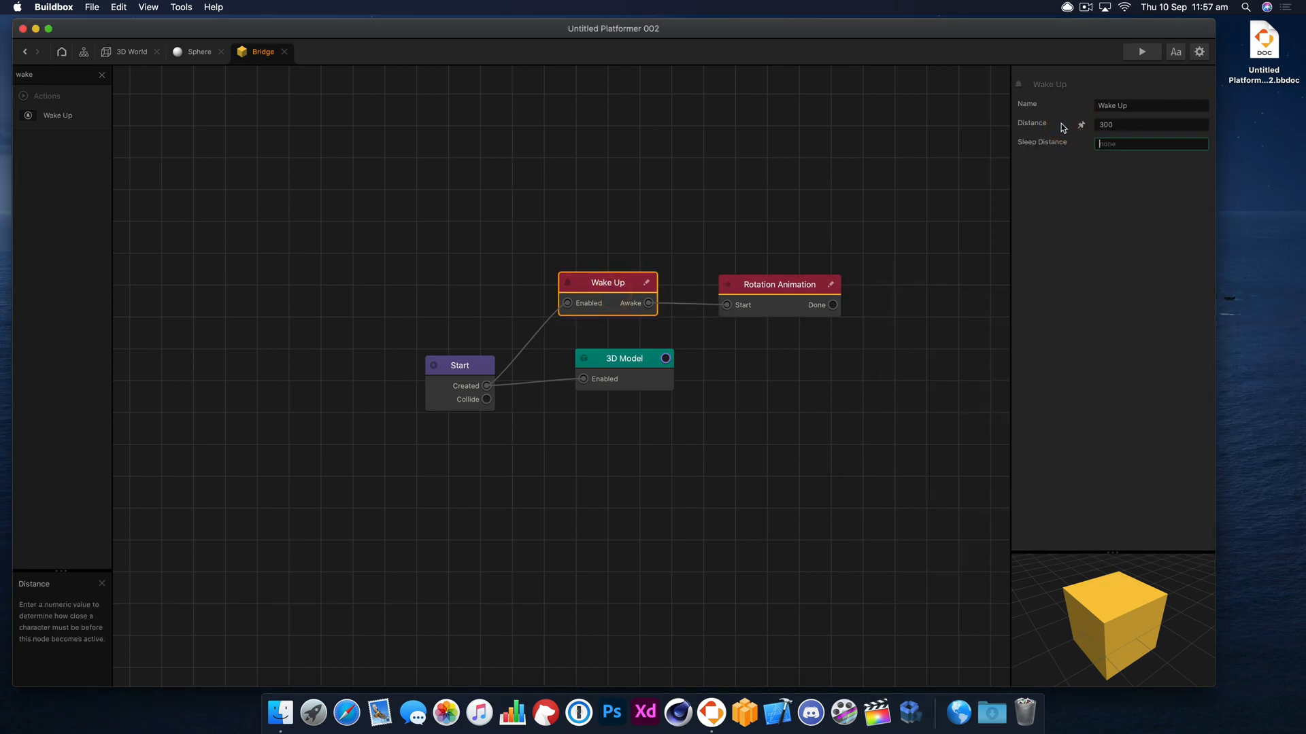
{"action": "left_click", "coordinate": [1142, 52]}
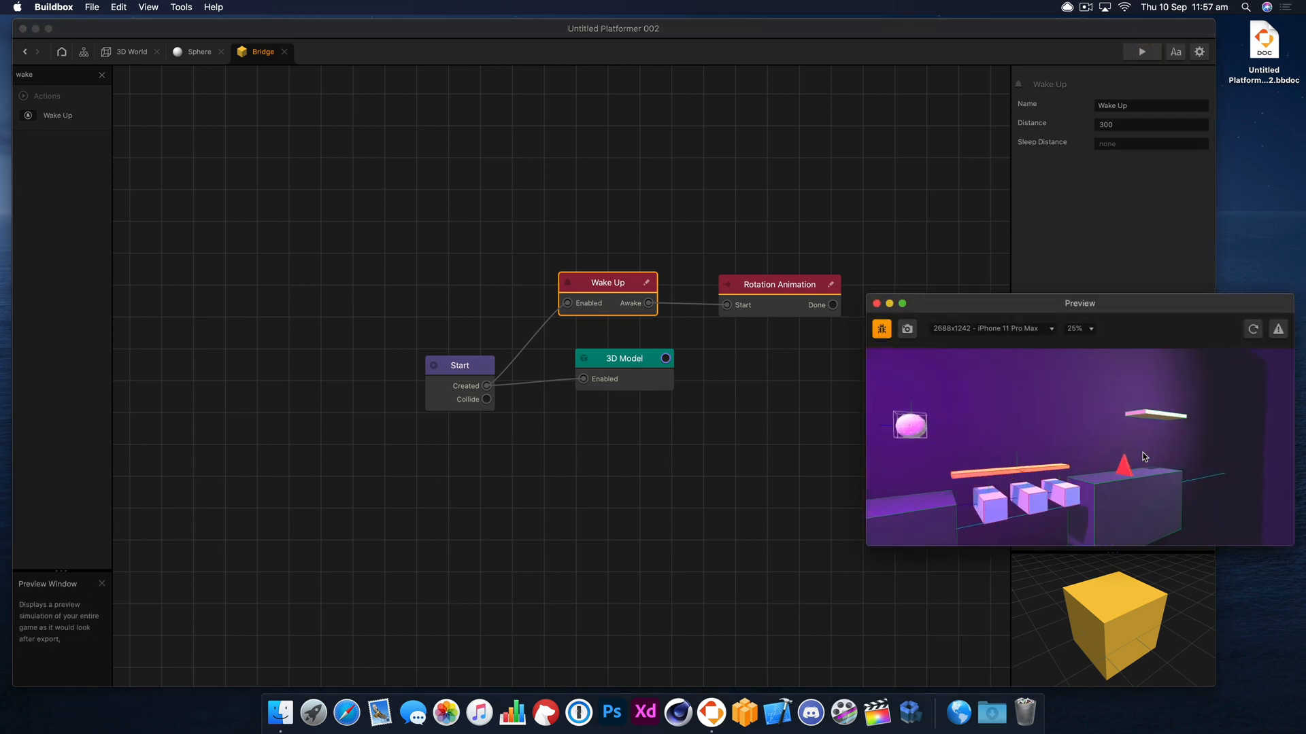
{"action": "left_click", "coordinate": [877, 304]}
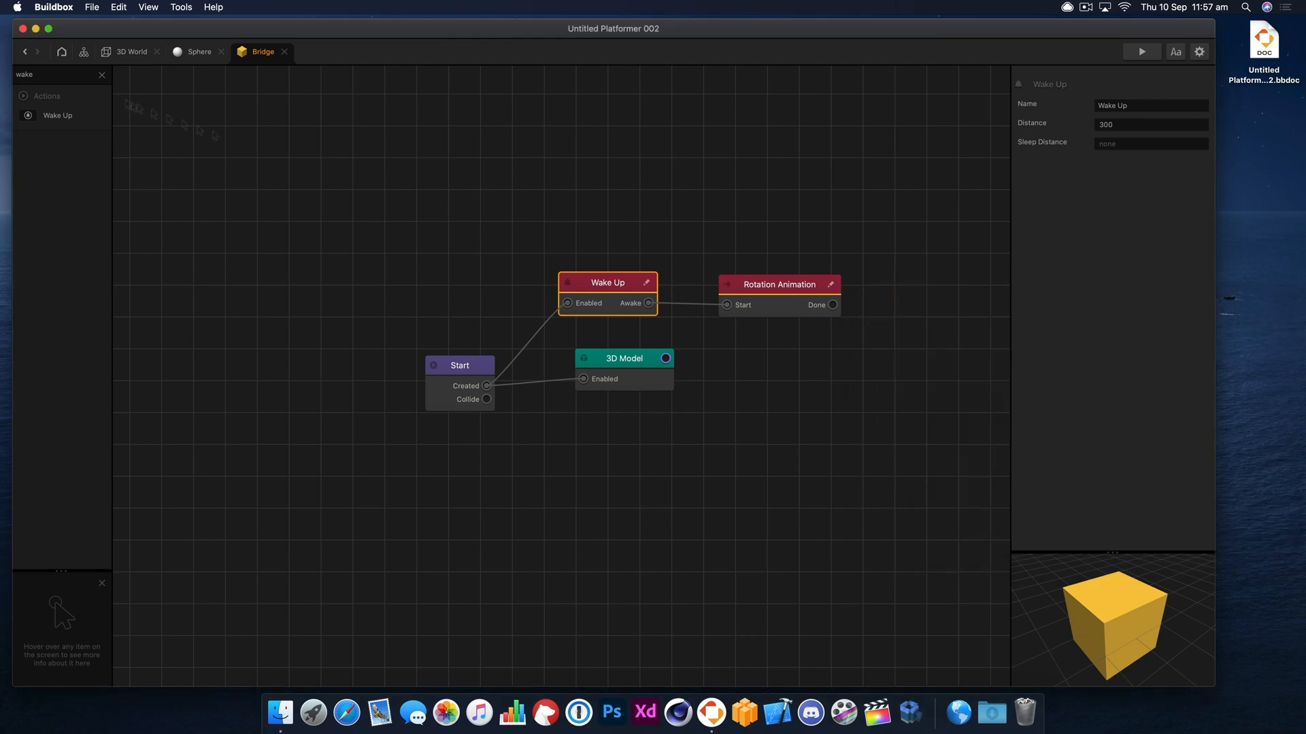
Step: In the 3D World, move the Bridge past the second large block to about Z -26.4 and shift the Plank farther along the level
{"action": "left_click", "coordinate": [132, 52]}
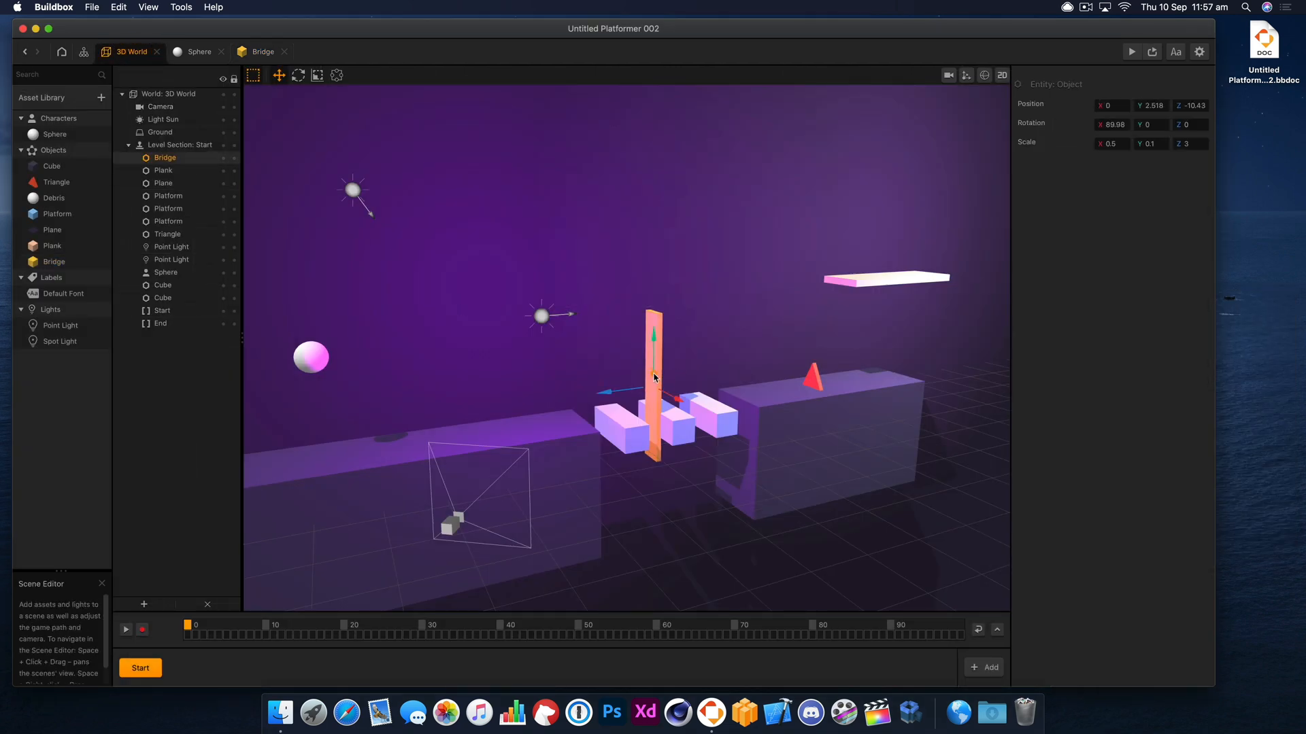
{"action": "left_click_drag", "start_coordinate": [625, 394], "coordinate": [920, 380]}
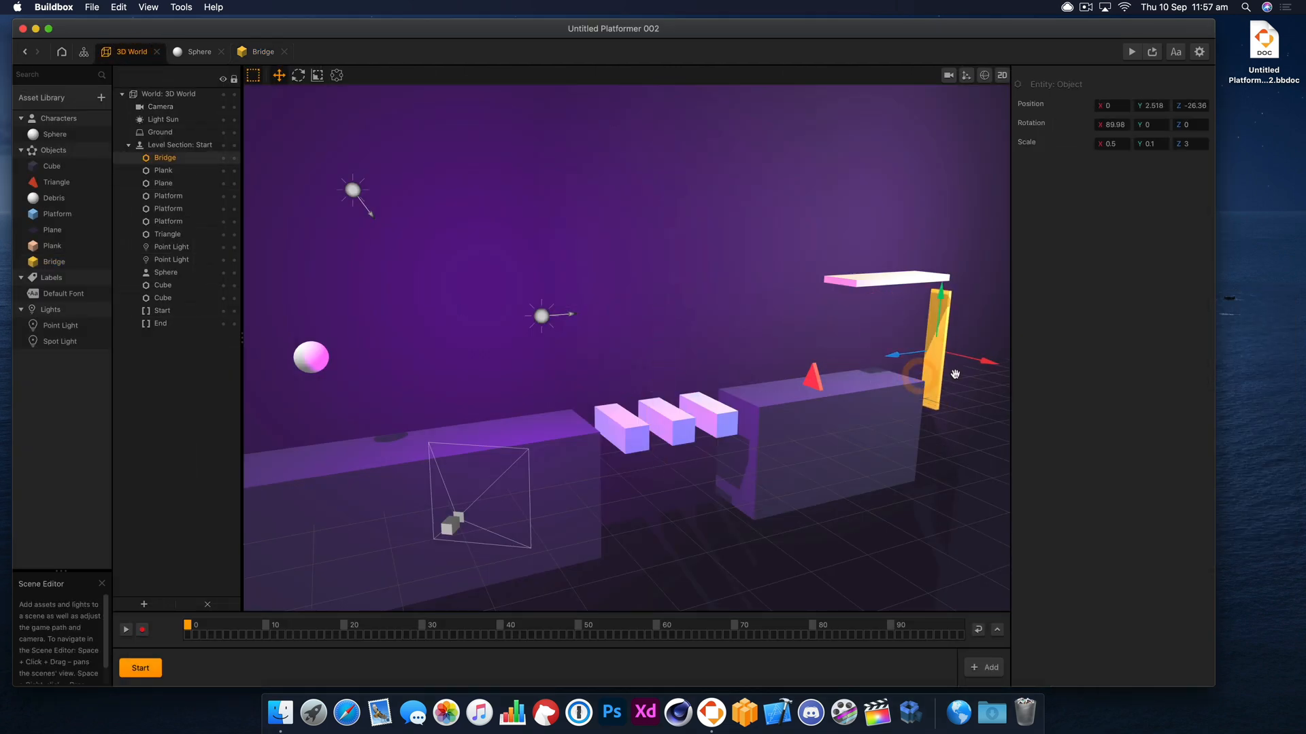
{"action": "right_click_drag", "start_coordinate": [956, 374], "coordinate": [947, 376]}
{"action": "left_click_drag", "start_coordinate": [947, 376], "coordinate": [758, 408]}
{"action": "left_click", "coordinate": [670, 346]}
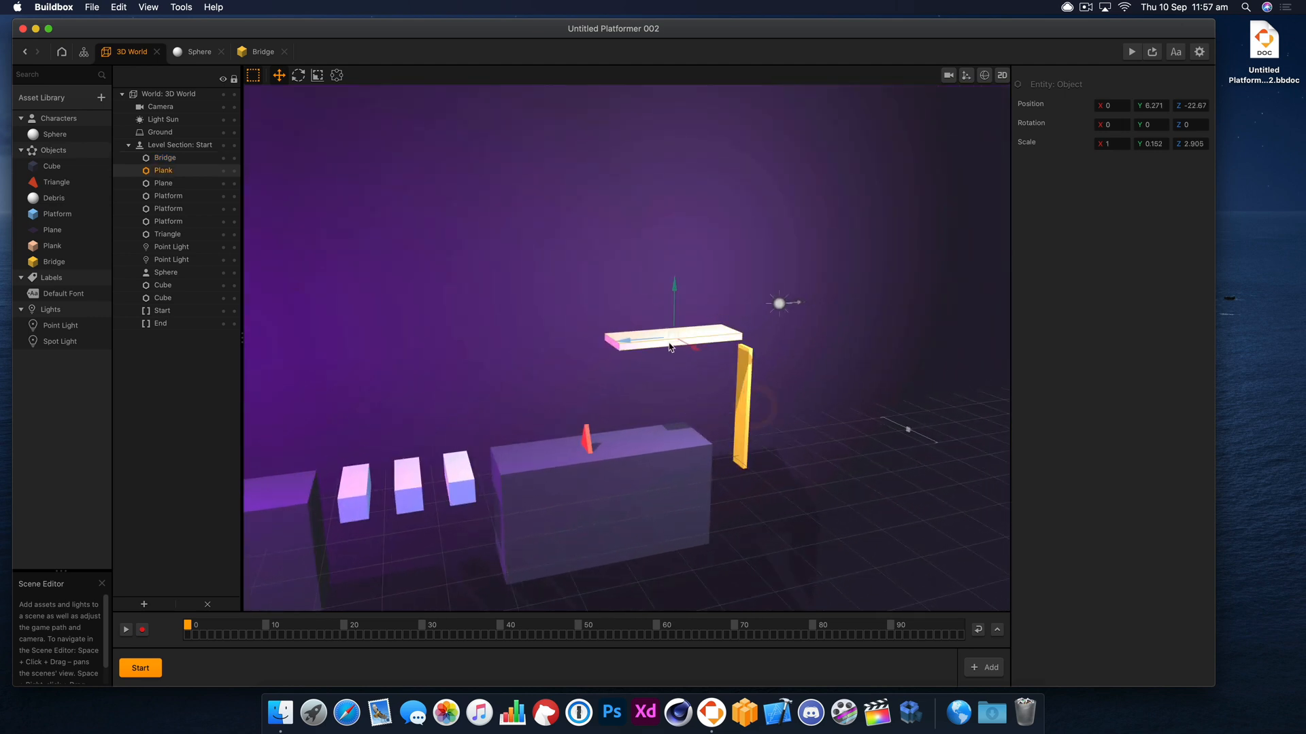
{"action": "left_click_drag", "start_coordinate": [638, 343], "coordinate": [978, 332]}
Step: Duplicate the large Cube under the Triangle and place the copy beyond the Bridge at about Z -35.6
{"action": "left_click", "coordinate": [653, 458]}
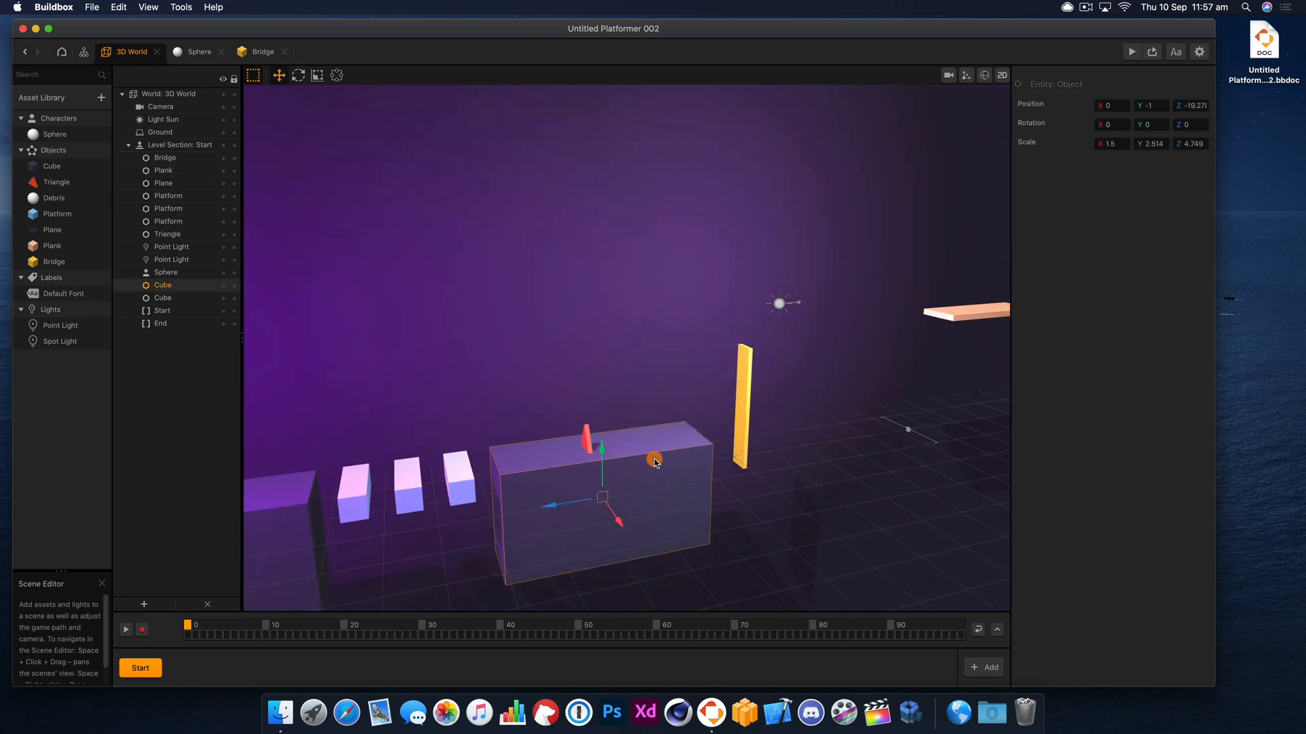
{"action": "left_click_drag", "start_coordinate": [554, 503], "coordinate": [860, 469], "text": "alt"}
{"action": "right_click_drag", "start_coordinate": [859, 469], "coordinate": [753, 490]}
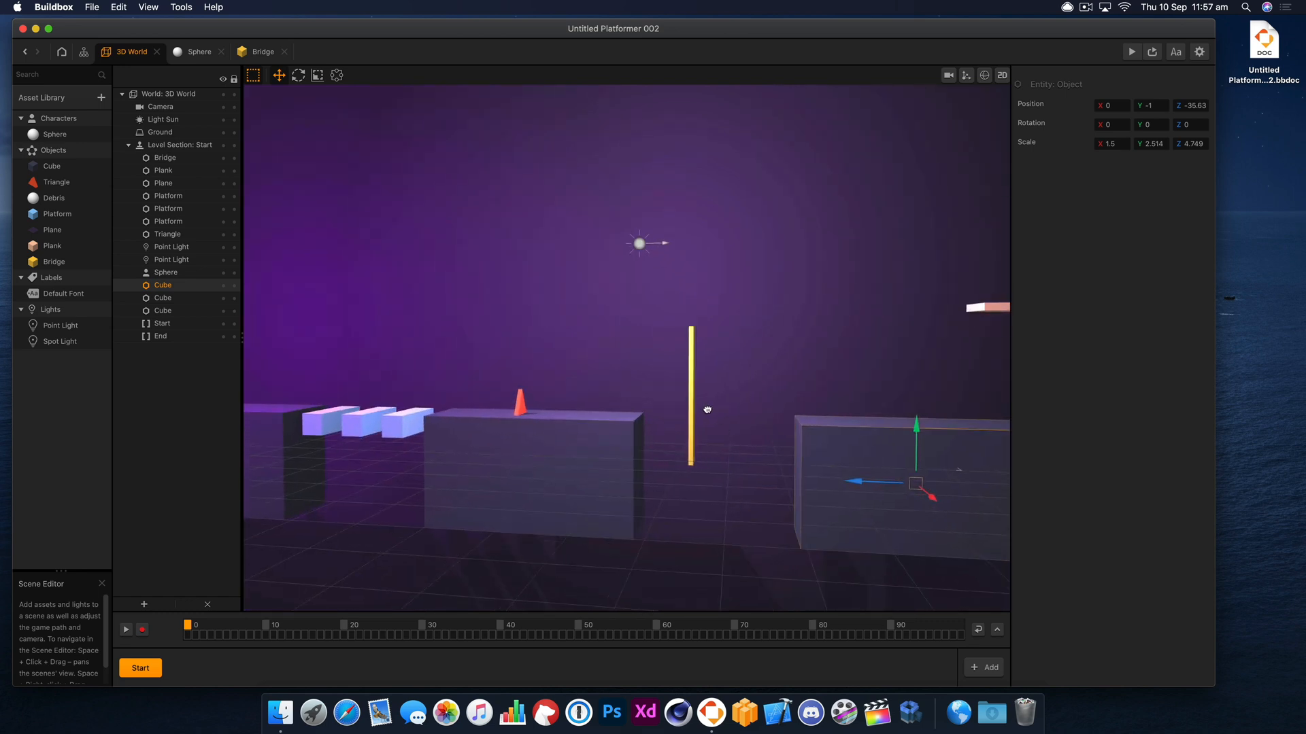
Step: Set the Bridge's X rotation to 0 and fit it into the gap between the blocks at about Y 1.38, Z -27.4
{"action": "left_click", "coordinate": [703, 408]}
{"action": "left_click", "coordinate": [702, 407]}
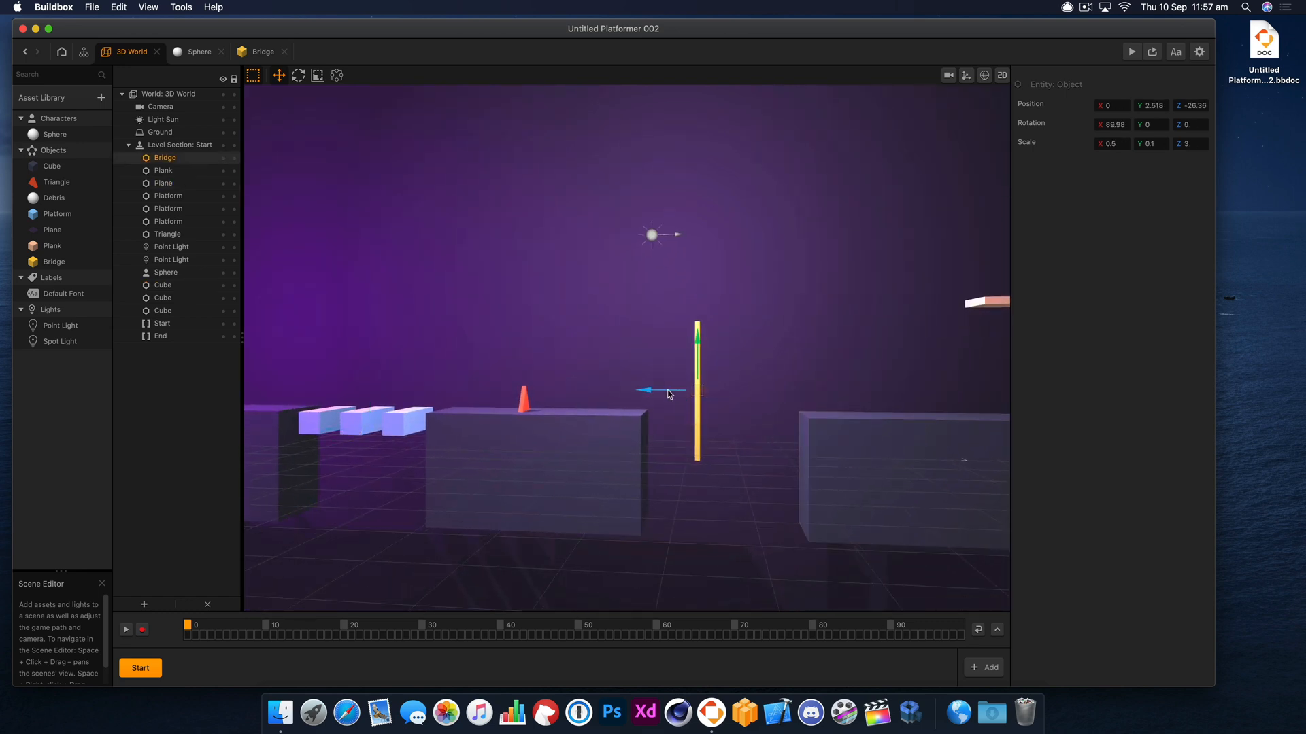
{"action": "left_click_drag", "start_coordinate": [669, 395], "coordinate": [704, 393]}
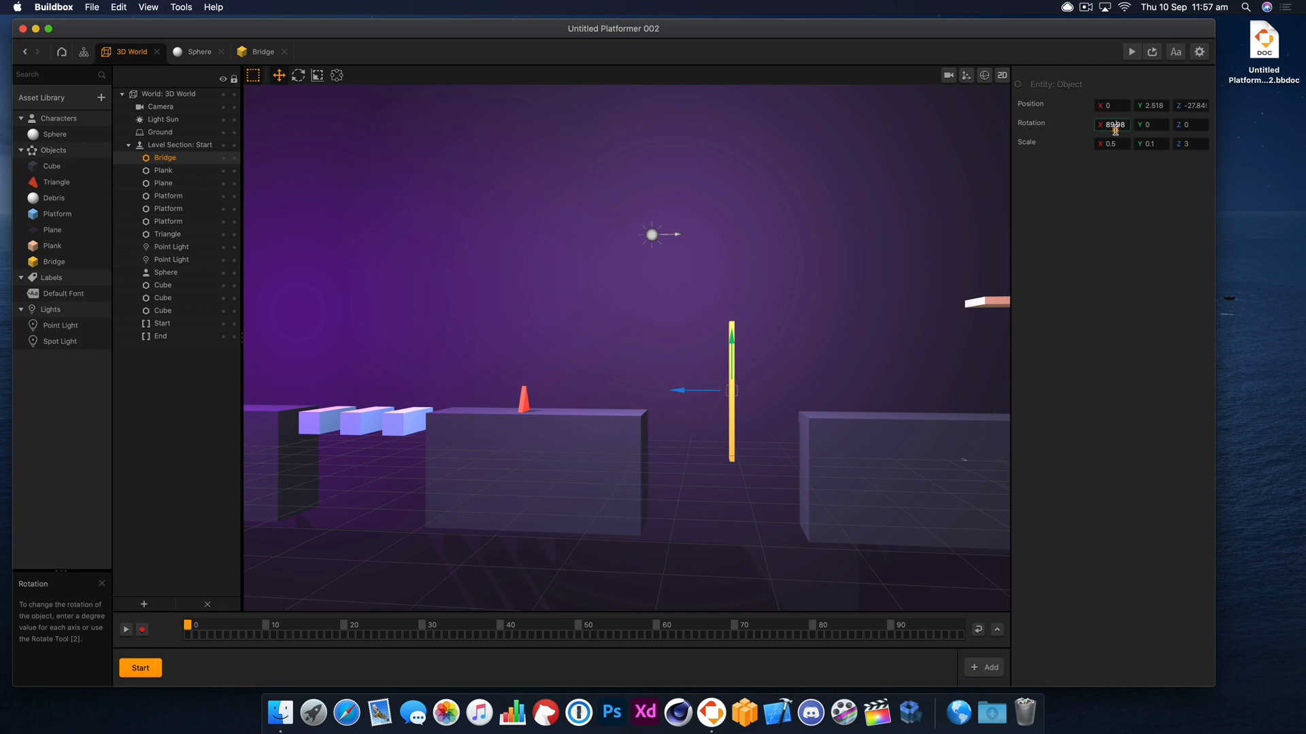
{"action": "type", "text": "0"}
{"action": "key", "text": "Return"}
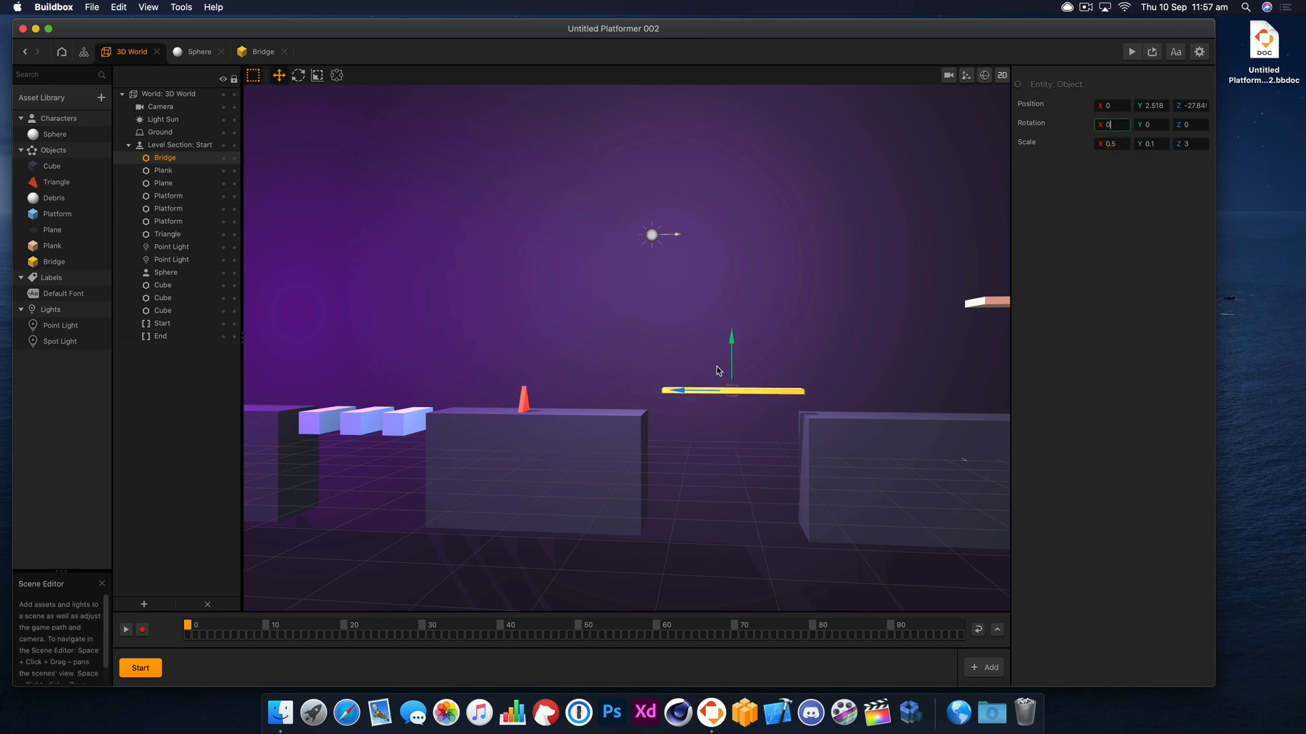
{"action": "left_click_drag", "start_coordinate": [727, 368], "coordinate": [730, 394]}
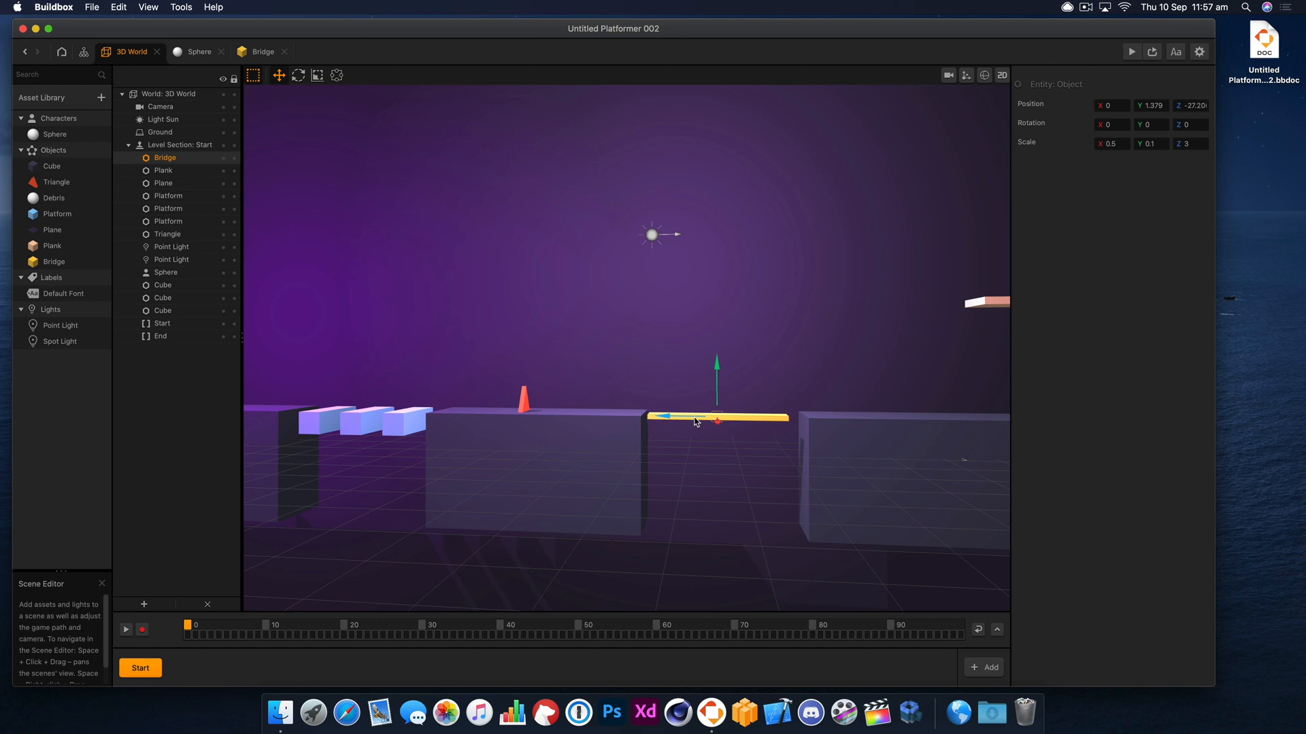
Step: Move the duplicated Cube against the Bridge's end at about Z -35.4 and set the Bridge's X rotation to 90
{"action": "left_click", "coordinate": [900, 455]}
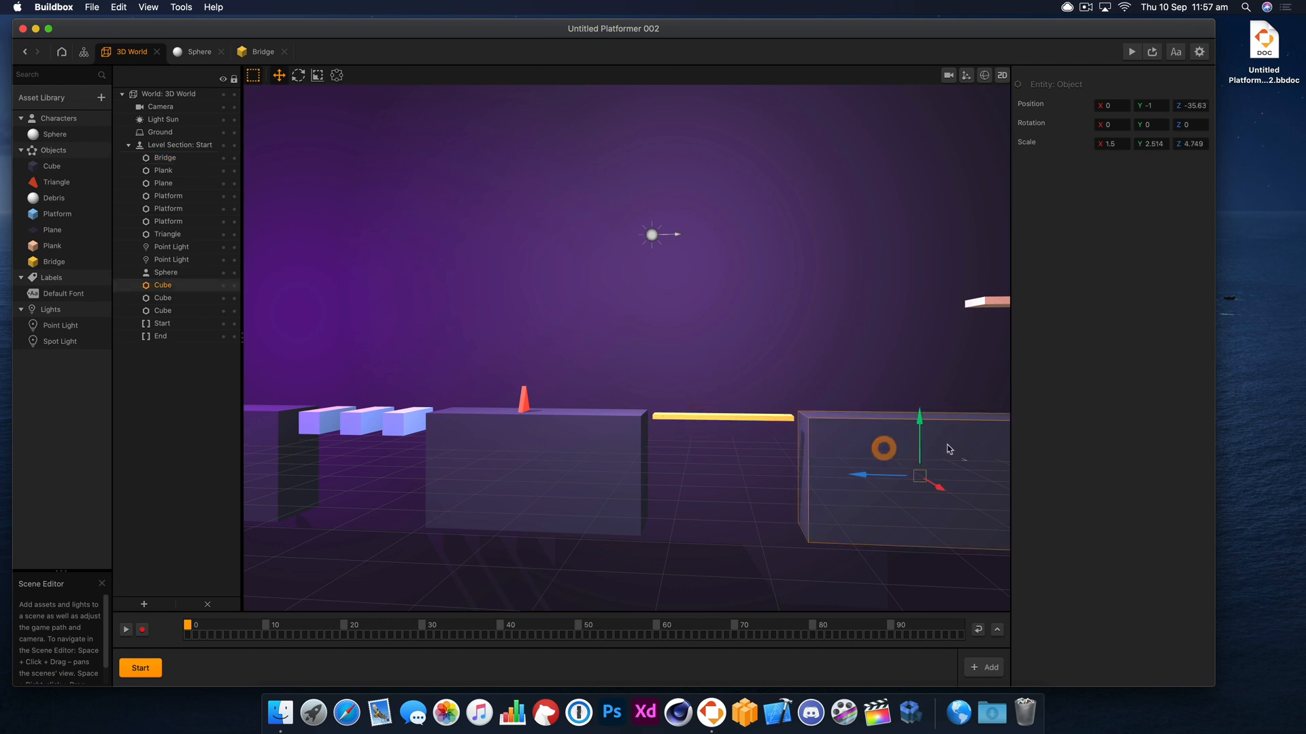
{"action": "left_click_drag", "start_coordinate": [892, 483], "coordinate": [883, 481]}
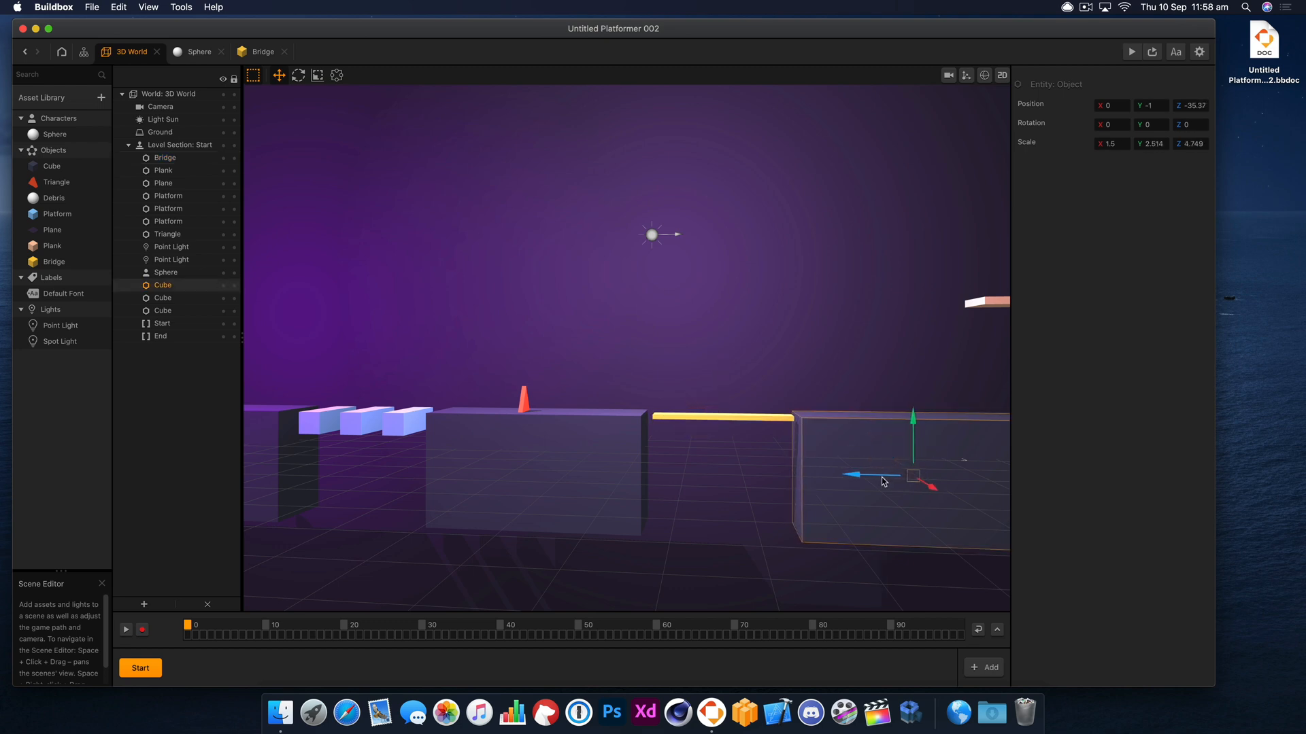
{"action": "left_click", "coordinate": [739, 427]}
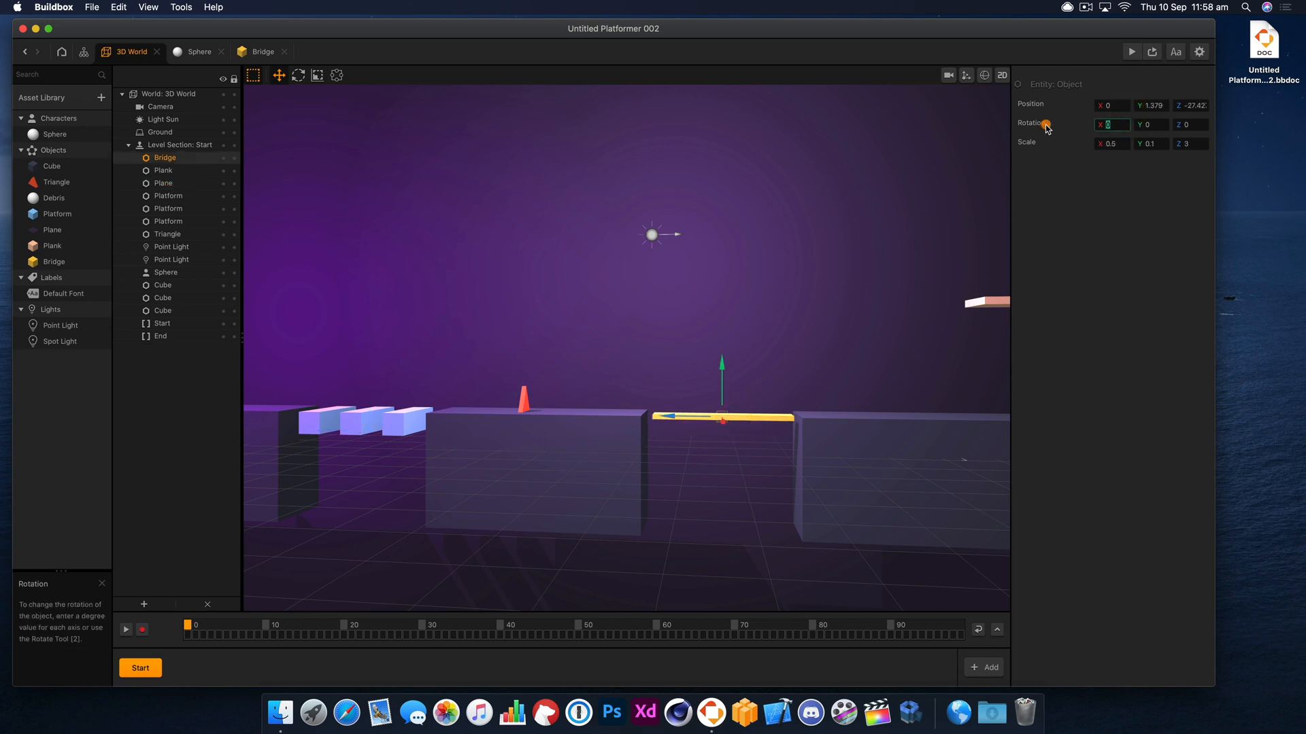
{"action": "type", "text": "90"}
{"action": "key", "text": "Return"}
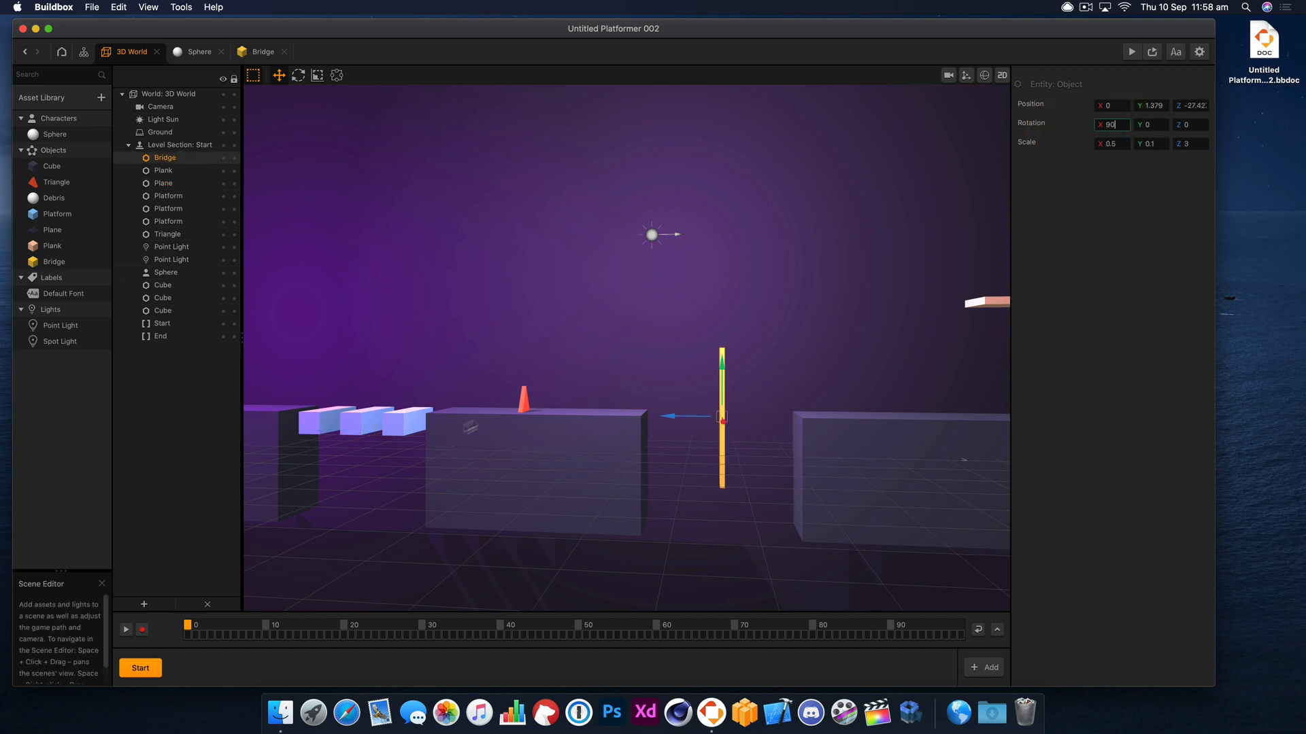
Step: Move the red Triangle to about Z -17.4 on the middle block and duplicate it with the copy at about Z -19.4
{"action": "right_click_drag", "start_coordinate": [481, 449], "coordinate": [495, 462]}
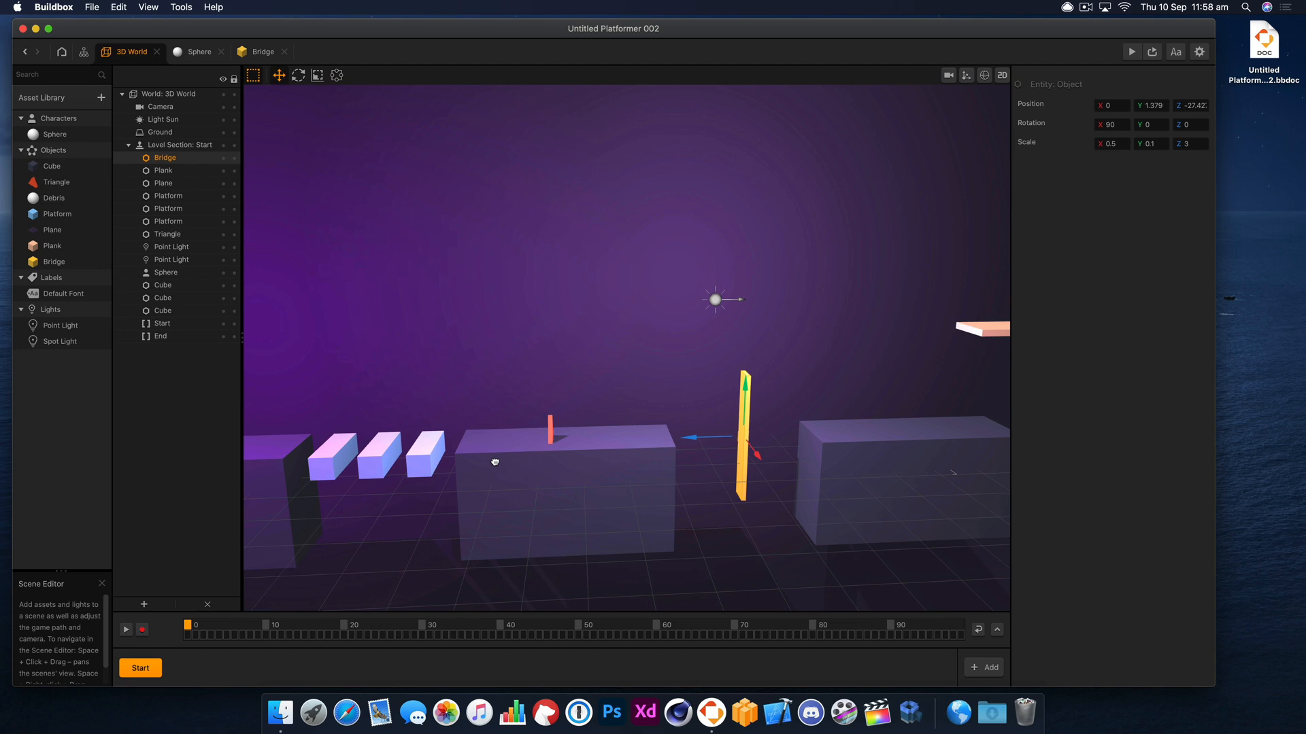
{"action": "left_click", "coordinate": [552, 433]}
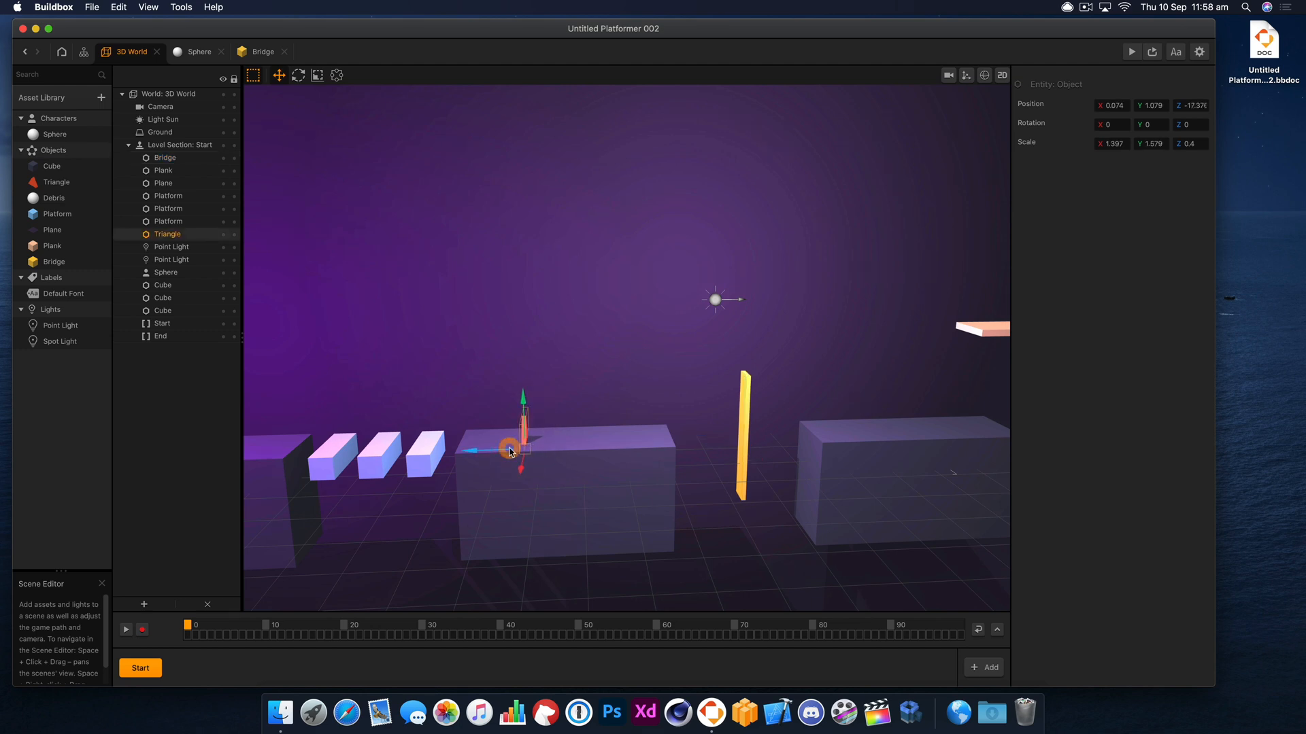
{"action": "left_click_drag", "start_coordinate": [510, 451], "coordinate": [573, 456], "text": "alt"}
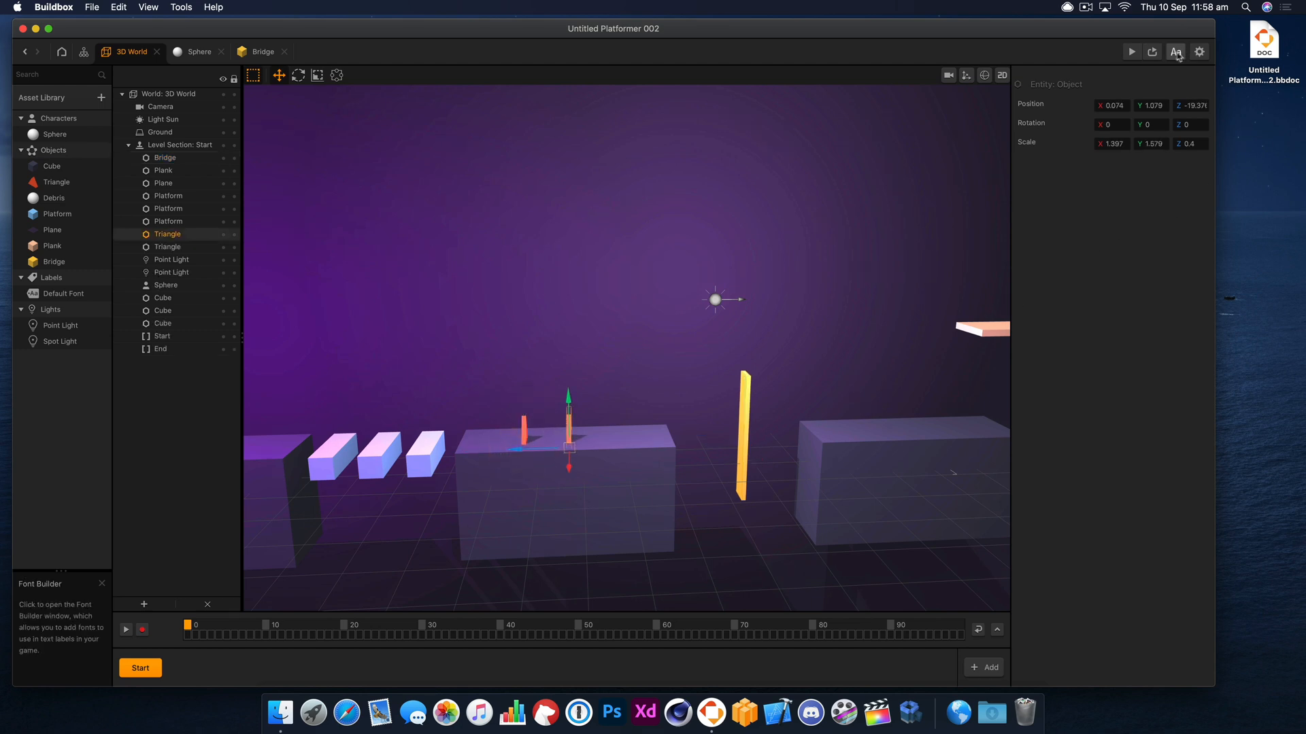
Step: Open the game preview over the scene in camera view and turn off the preview's debug display
{"action": "left_click", "coordinate": [1132, 51]}
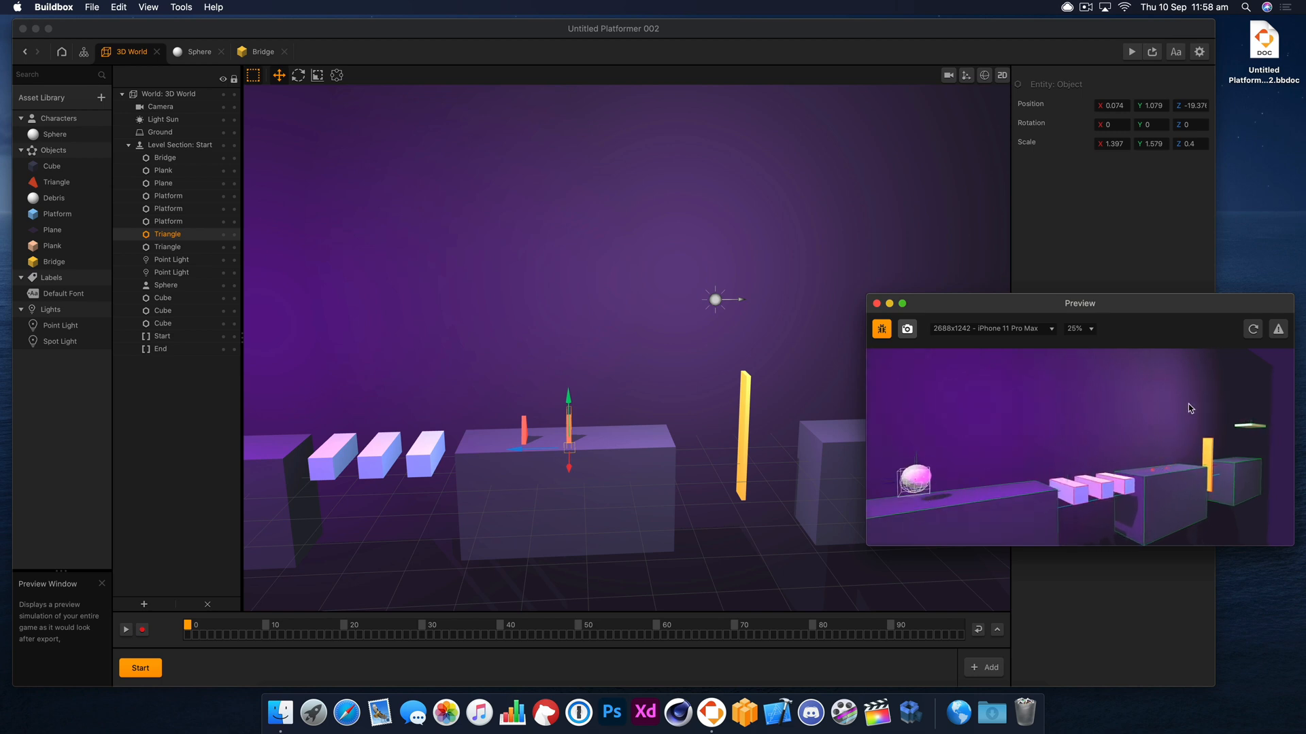
{"action": "left_click", "coordinate": [948, 75]}
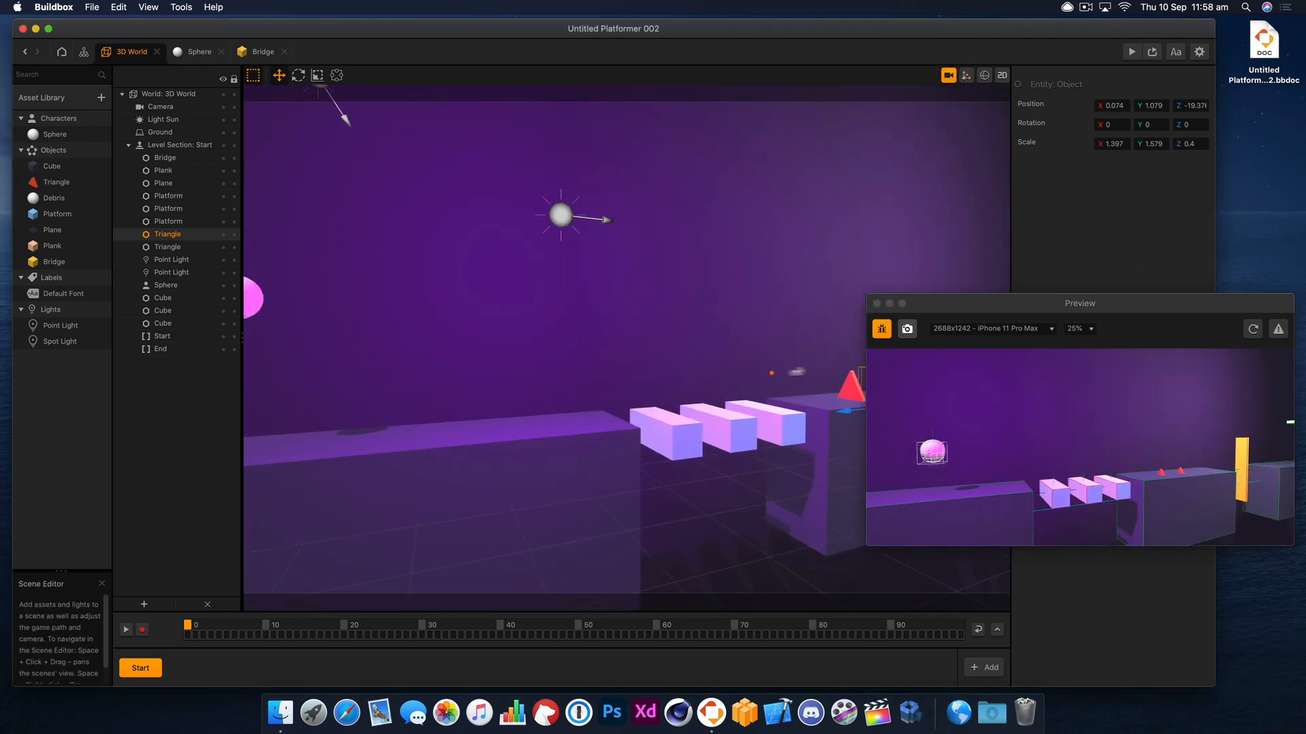
{"action": "left_click_drag", "start_coordinate": [1049, 303], "coordinate": [755, 227]}
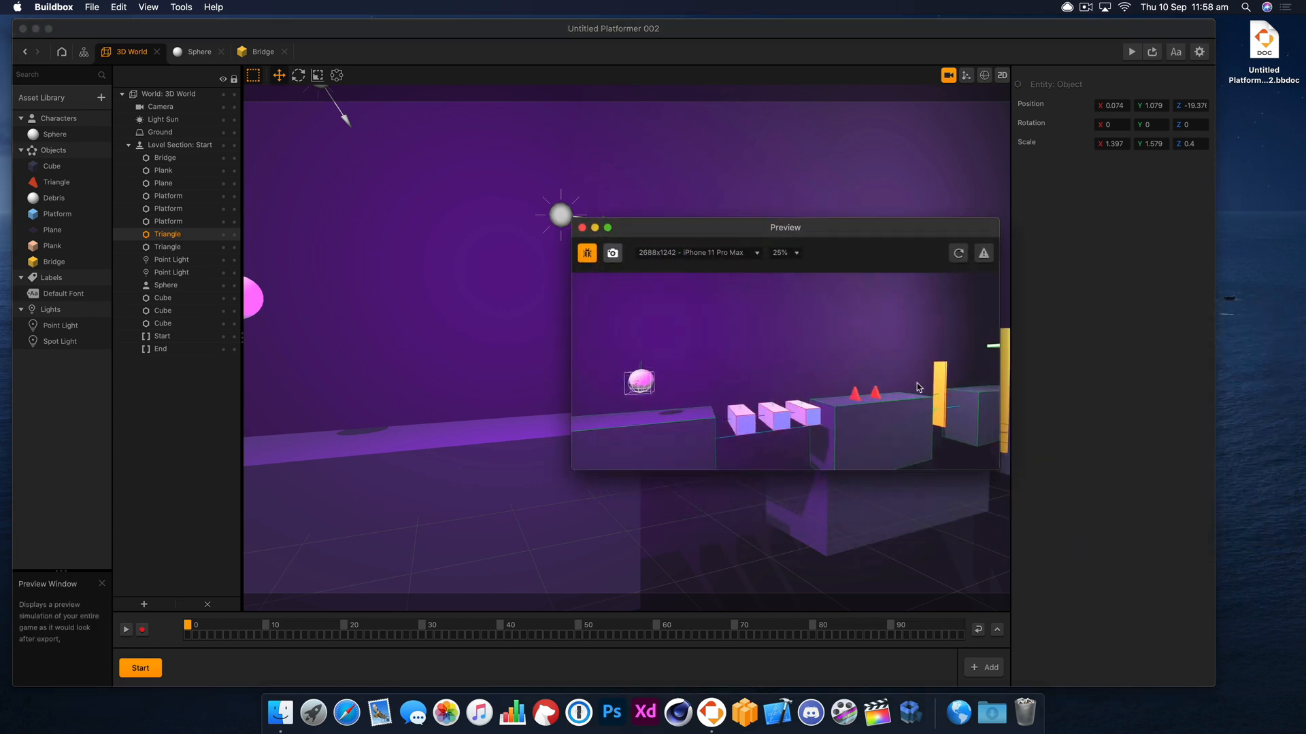
{"action": "left_click", "coordinate": [587, 253]}
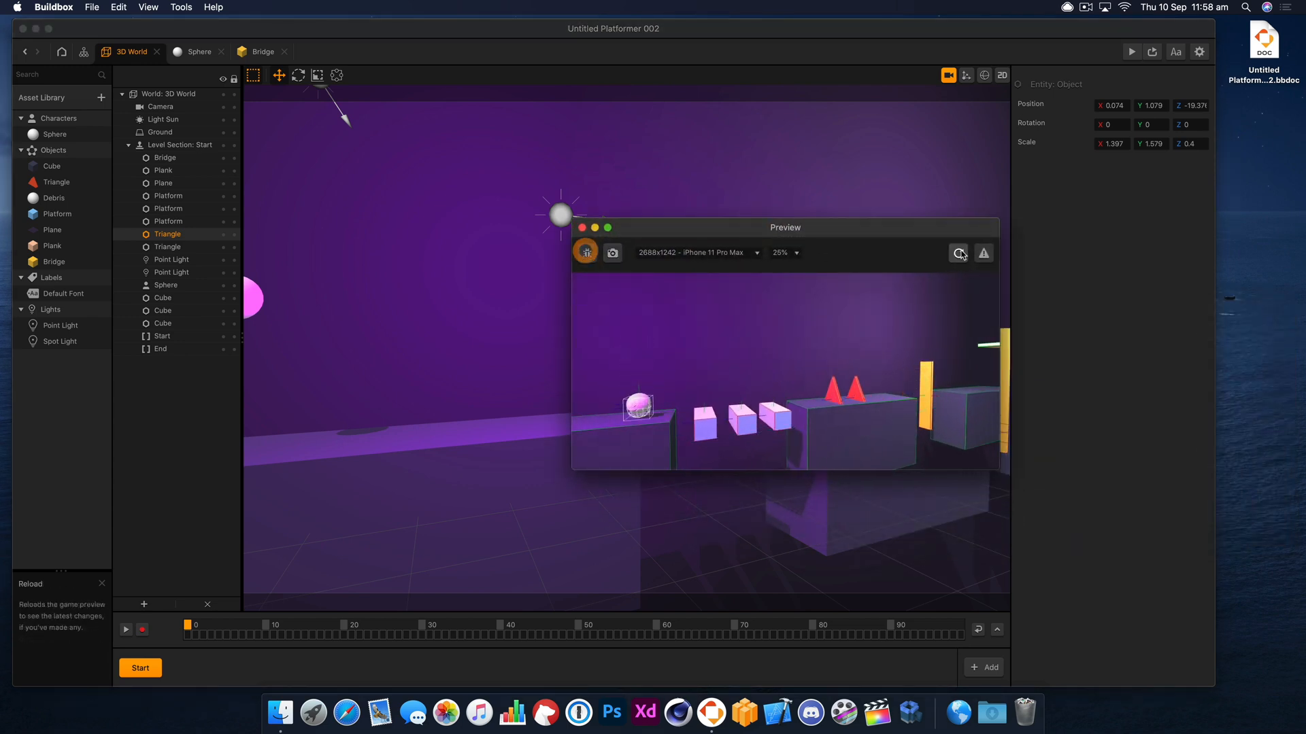
Step: Reload the game preview and make the Sphere jump over the platforms and both Triangles to test the Bridge's swing
{"action": "left_click", "coordinate": [958, 253]}
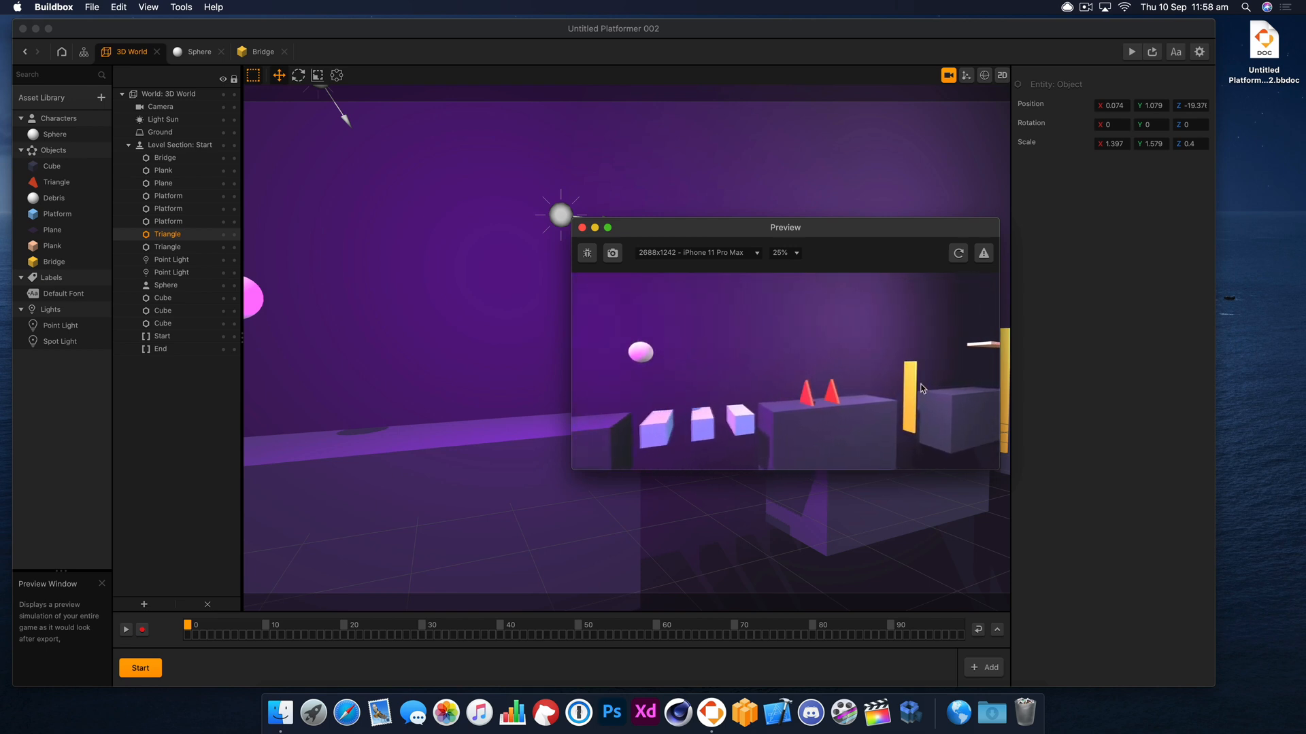
{"action": "left_click", "coordinate": [921, 389]}
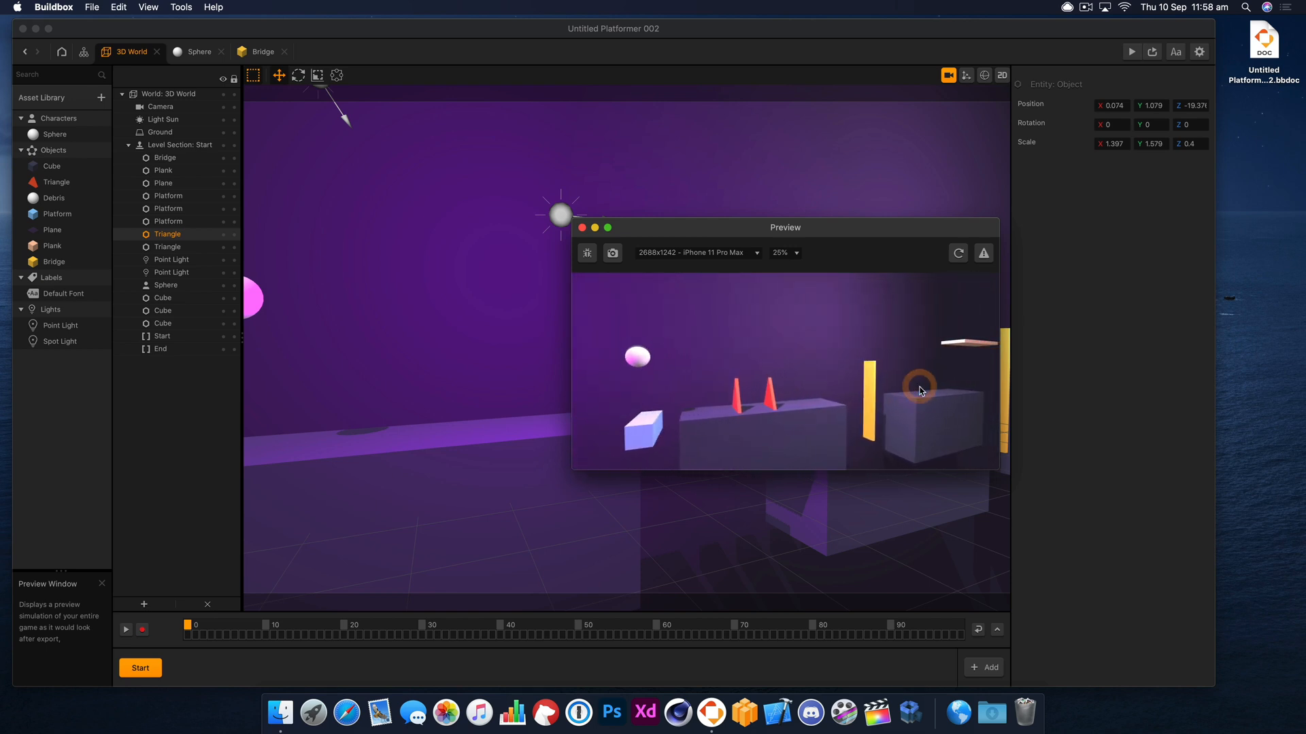
{"action": "left_click", "coordinate": [920, 389]}
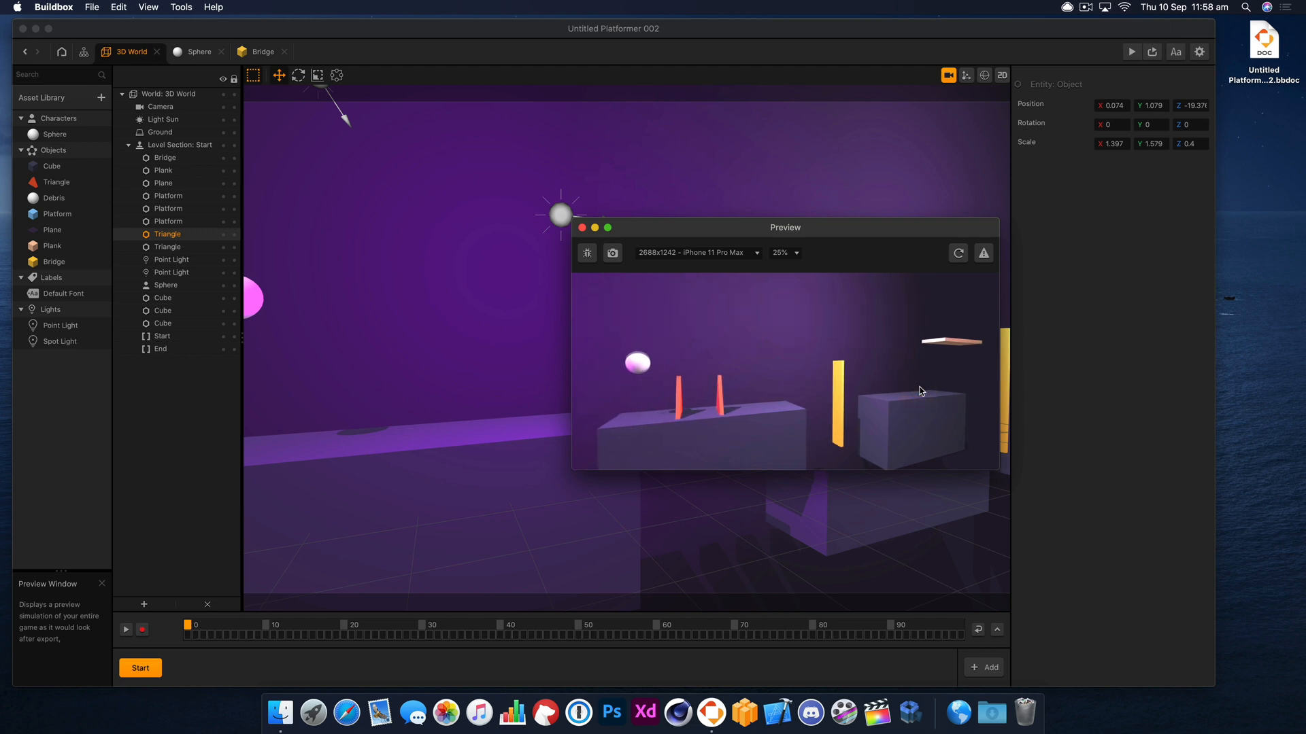
{"action": "left_click", "coordinate": [920, 391]}
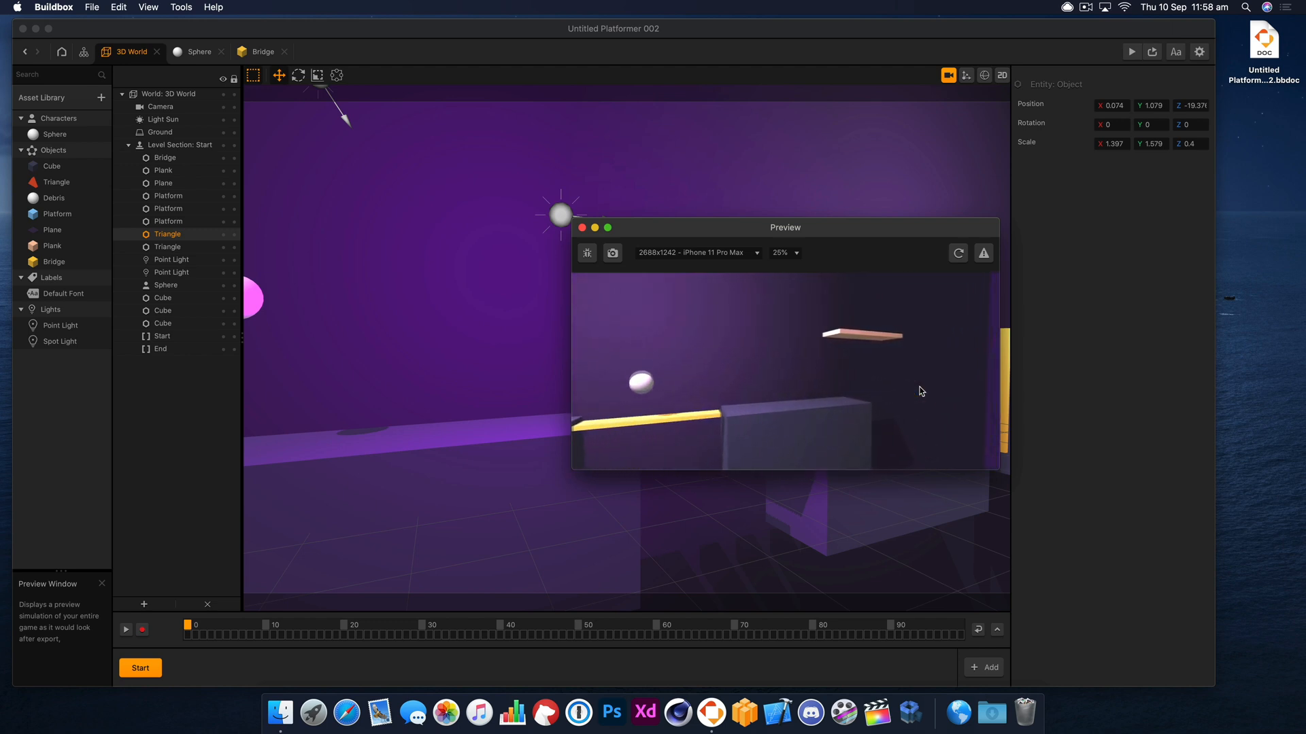
Step: Make the Sphere jump along the blocks beyond the Bridge in the game preview, and close the preview
{"action": "left_click", "coordinate": [839, 360]}
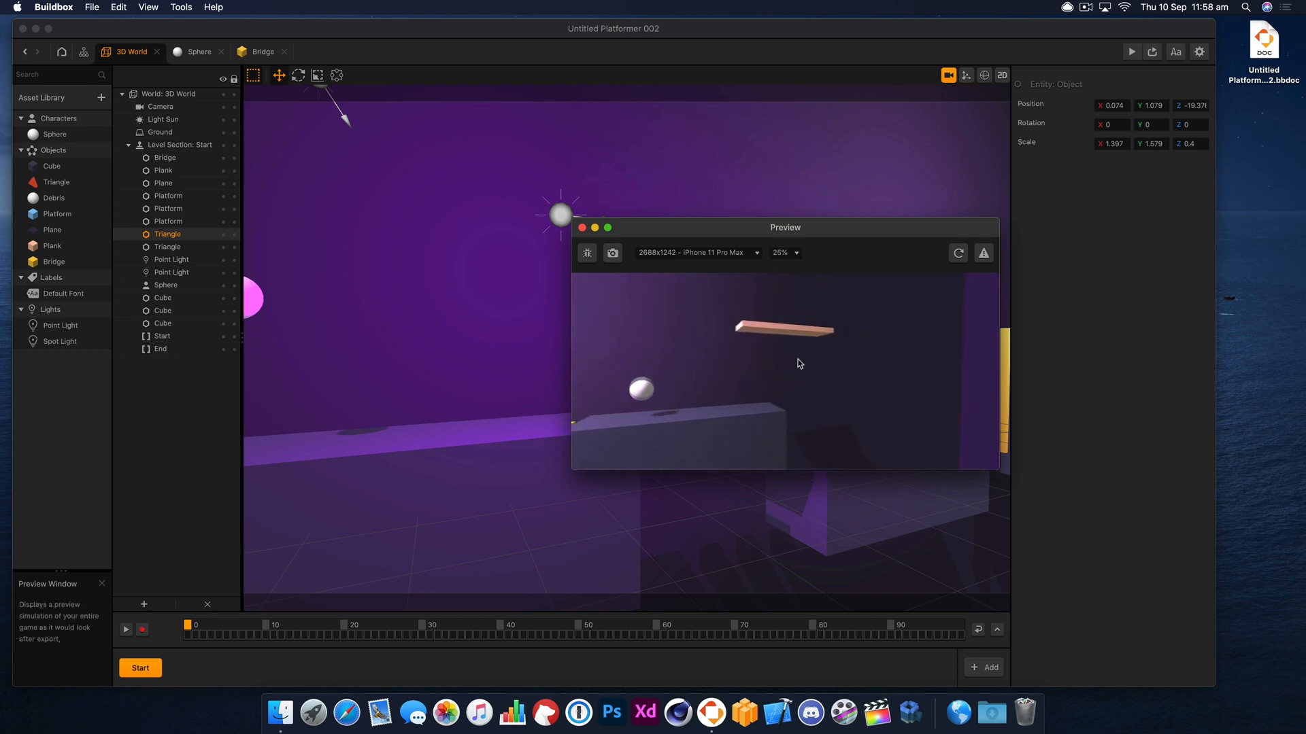
{"action": "left_click", "coordinate": [754, 372]}
{"action": "left_click", "coordinate": [802, 345]}
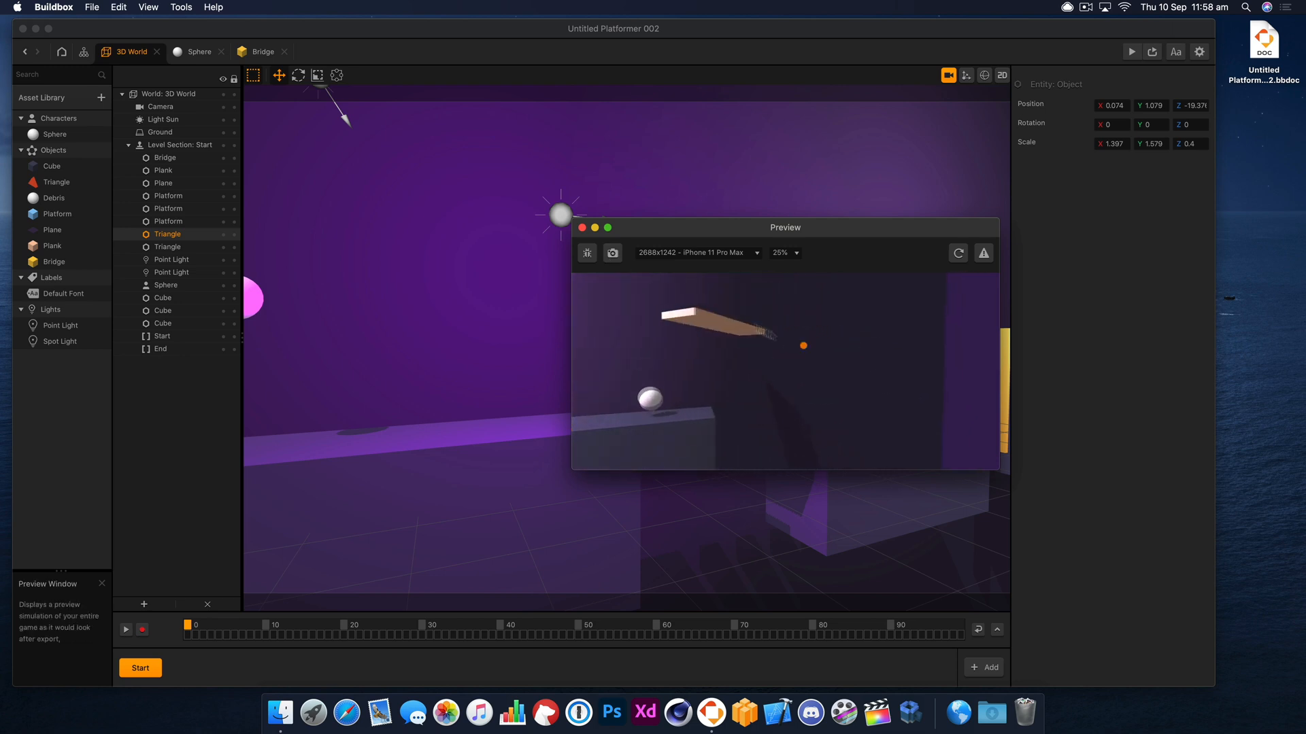
{"action": "left_click_drag", "start_coordinate": [588, 231], "coordinate": [581, 228]}
{"action": "left_click", "coordinate": [578, 226]}
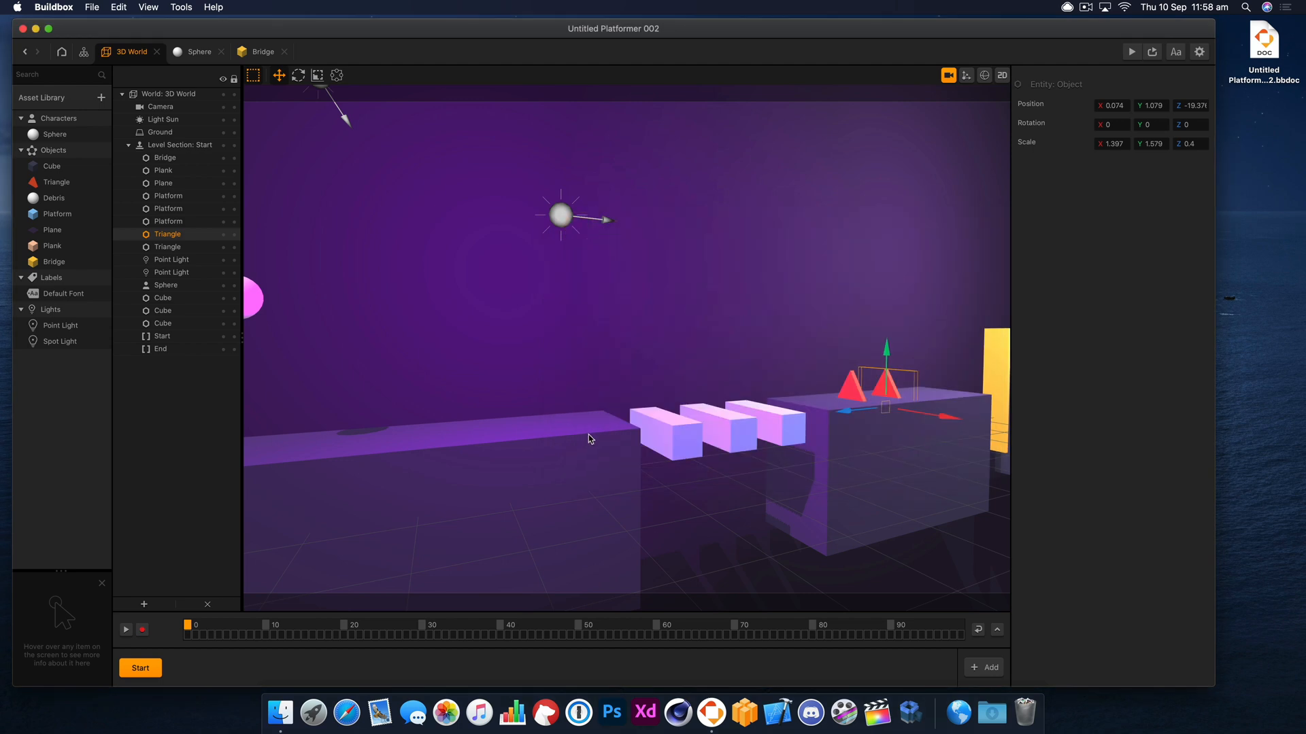
Step: Duplicate the long starting Cube and raise the copy to about Y 8.2 as an overhead block
{"action": "left_click", "coordinate": [589, 440]}
{"action": "key", "text": "super+d"}
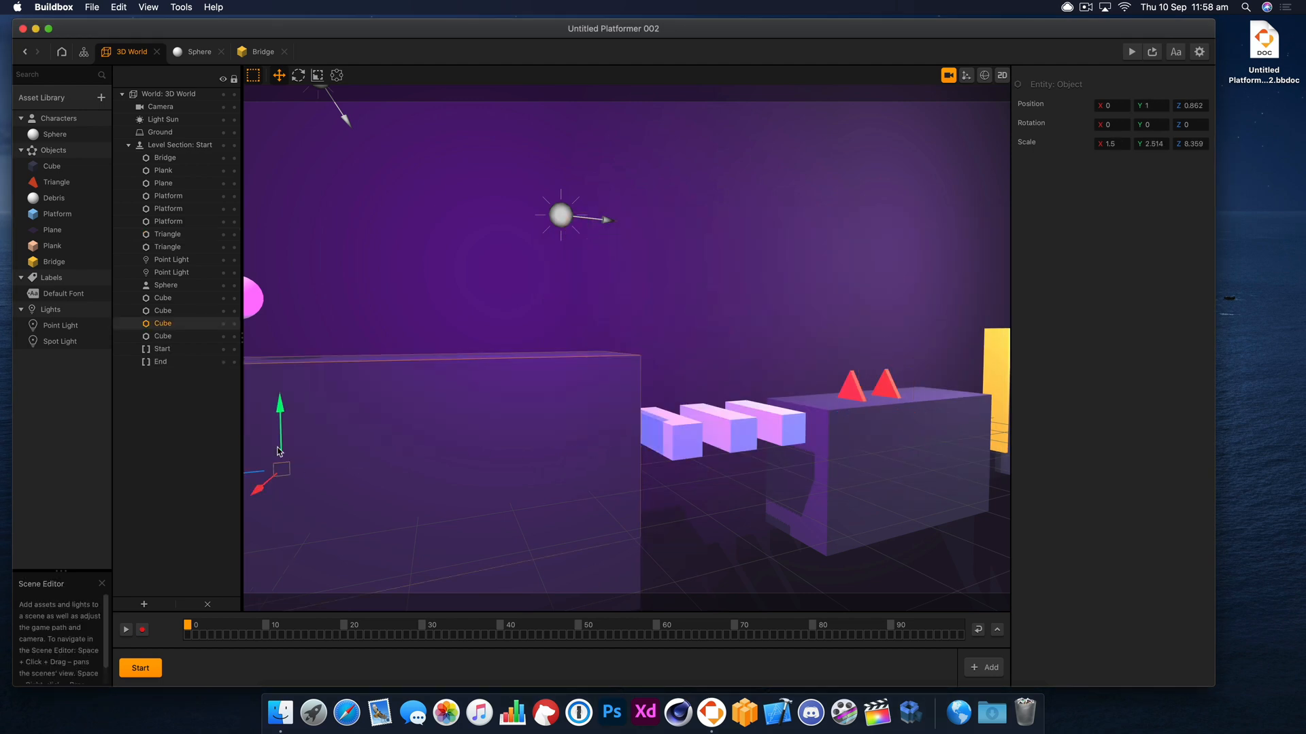
{"action": "left_click_drag", "start_coordinate": [278, 451], "coordinate": [310, 138]}
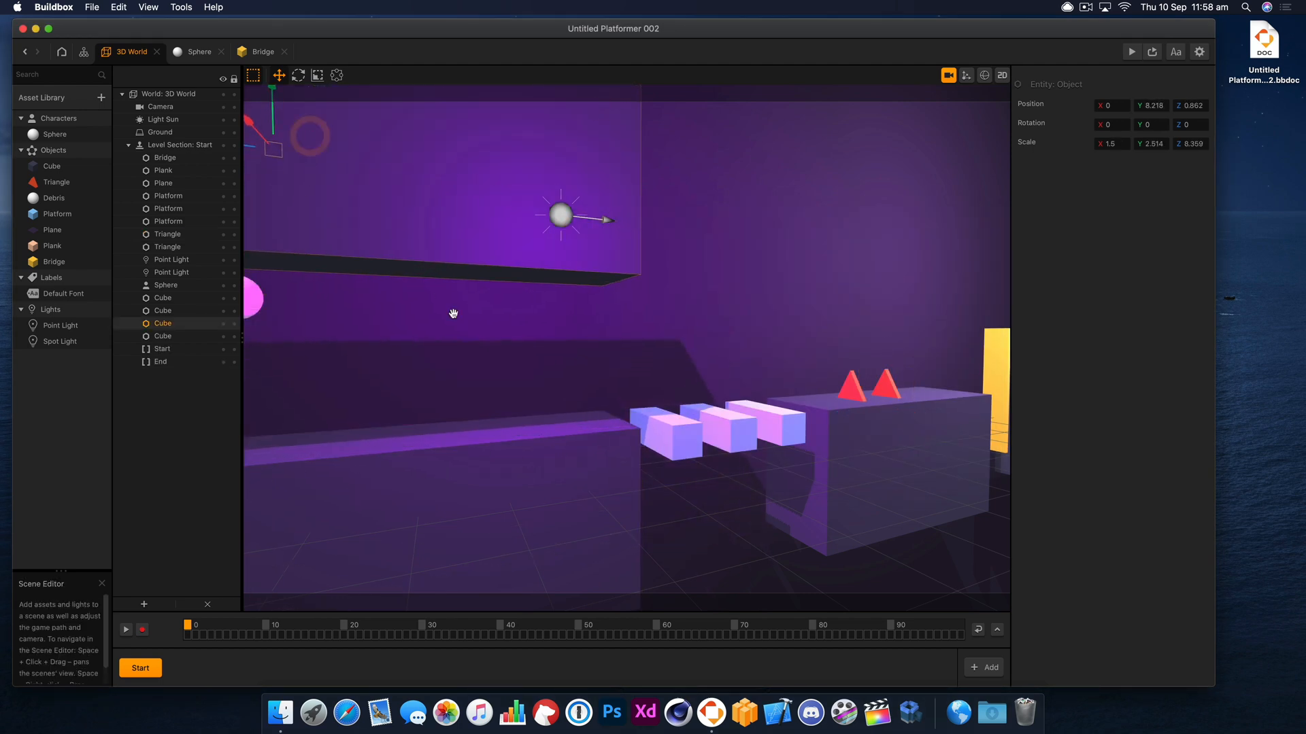
{"action": "right_click_drag", "start_coordinate": [454, 314], "coordinate": [468, 348]}
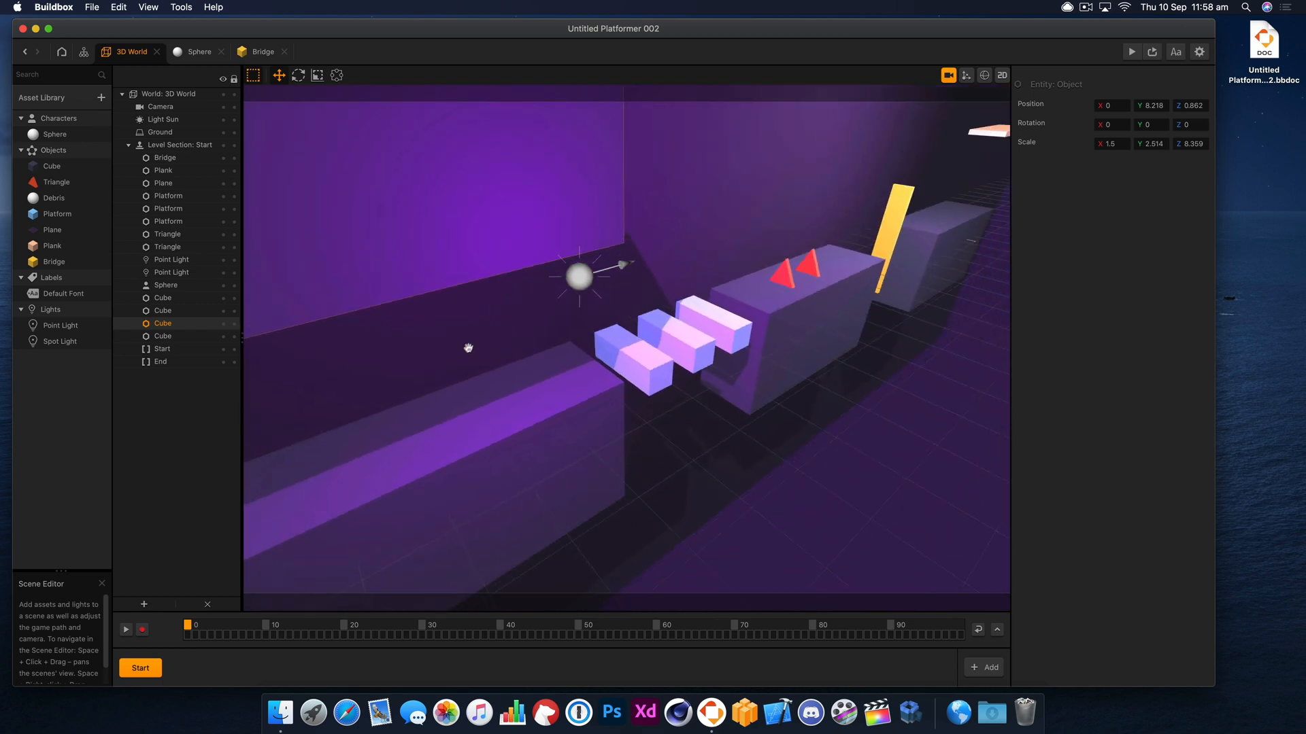
{"action": "right_click_drag", "start_coordinate": [585, 338], "coordinate": [852, 245]}
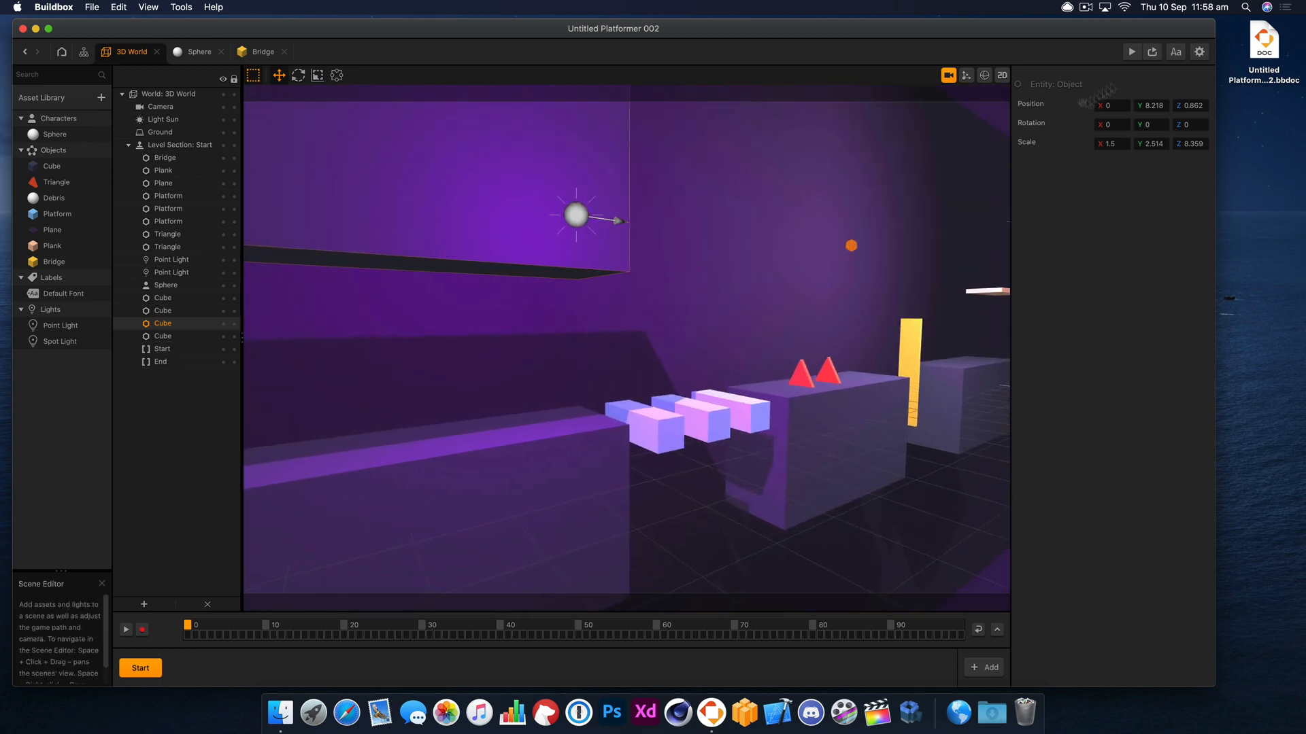
Step: Open the game preview over the scene and enable Fog for the 3D World
{"action": "left_click", "coordinate": [1153, 52]}
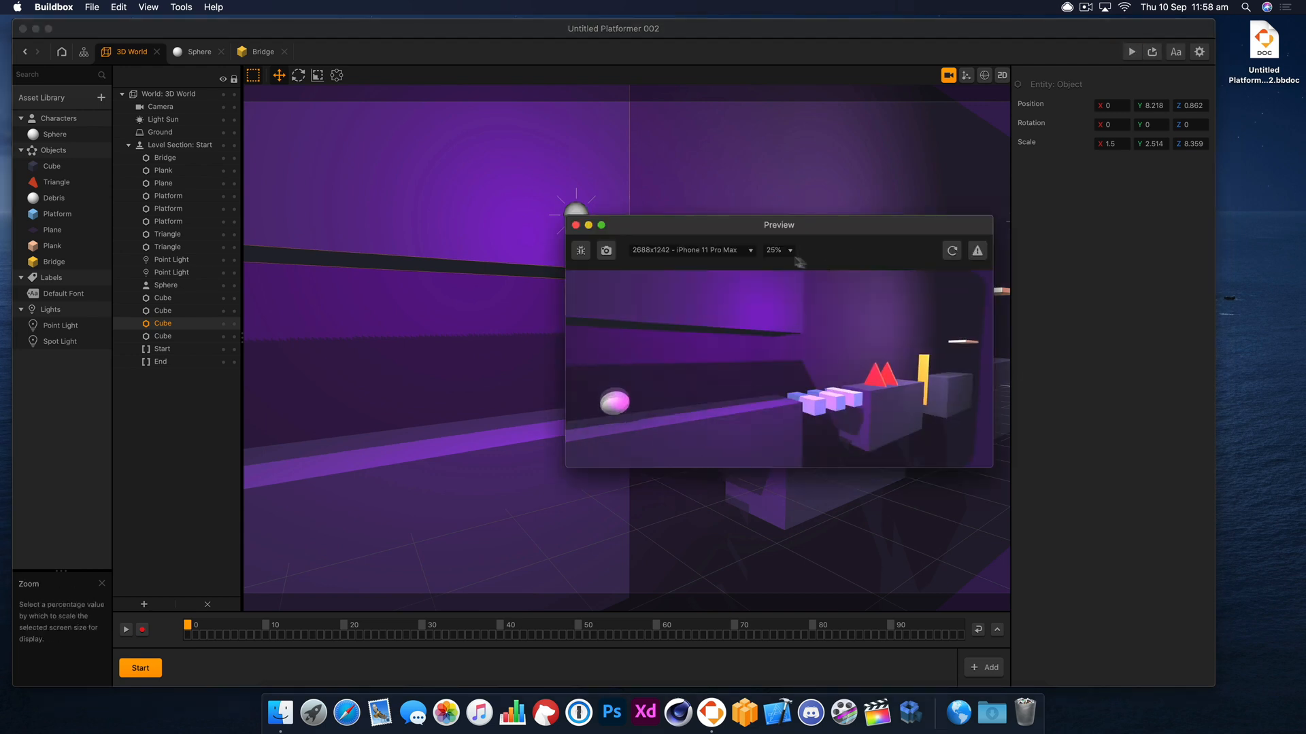
{"action": "left_click_drag", "start_coordinate": [791, 232], "coordinate": [1010, 282]}
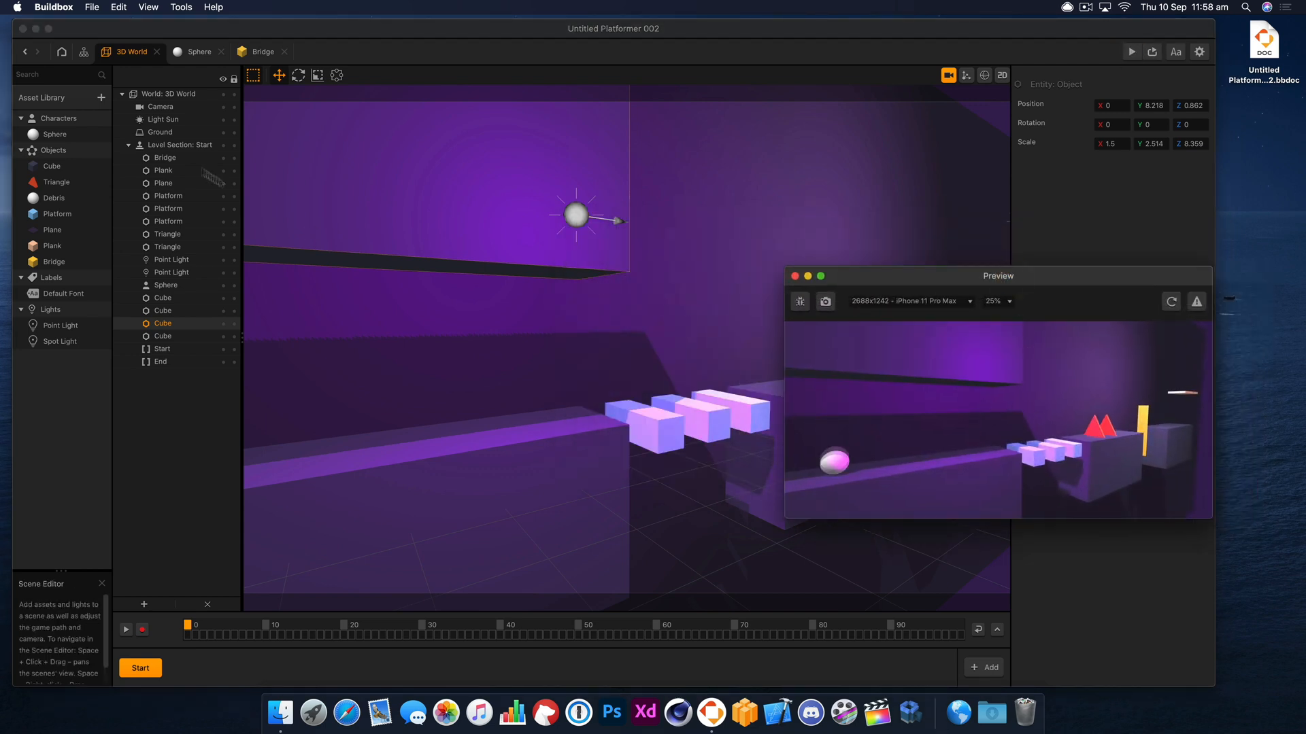
{"action": "left_click", "coordinate": [166, 93]}
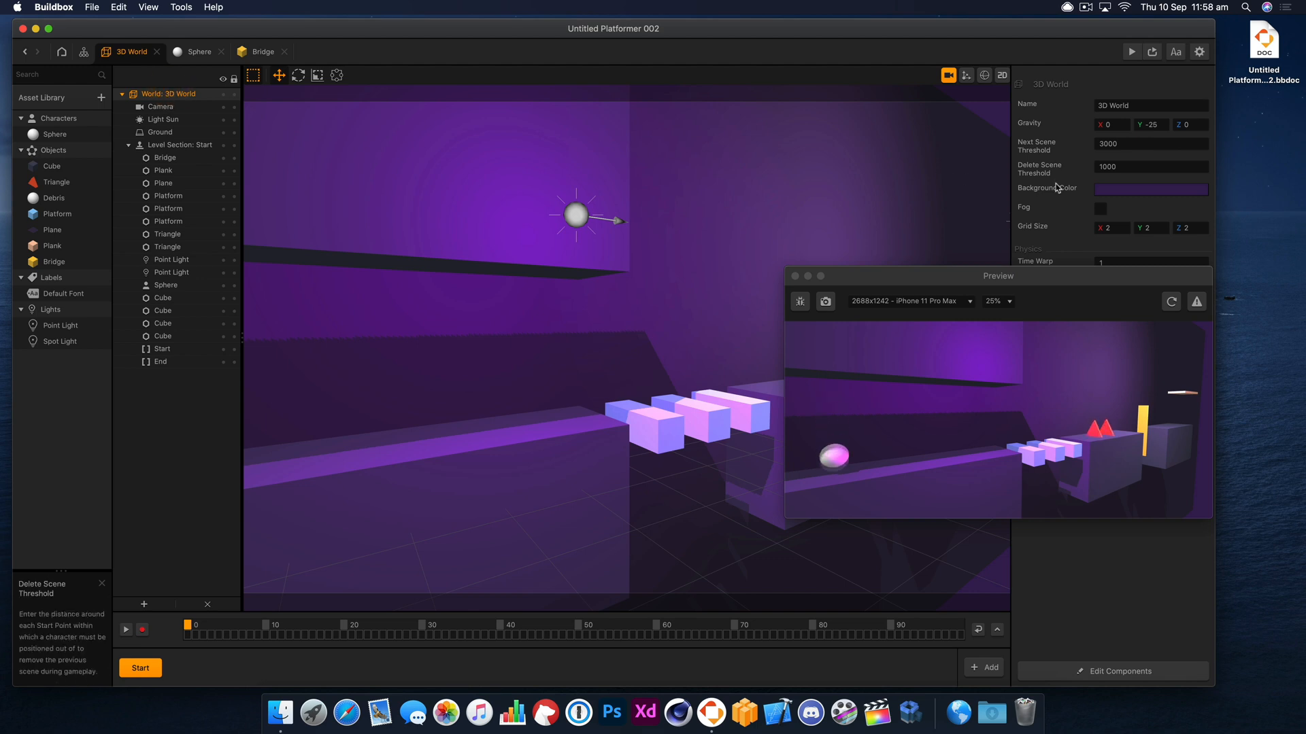
{"action": "left_click", "coordinate": [1102, 209]}
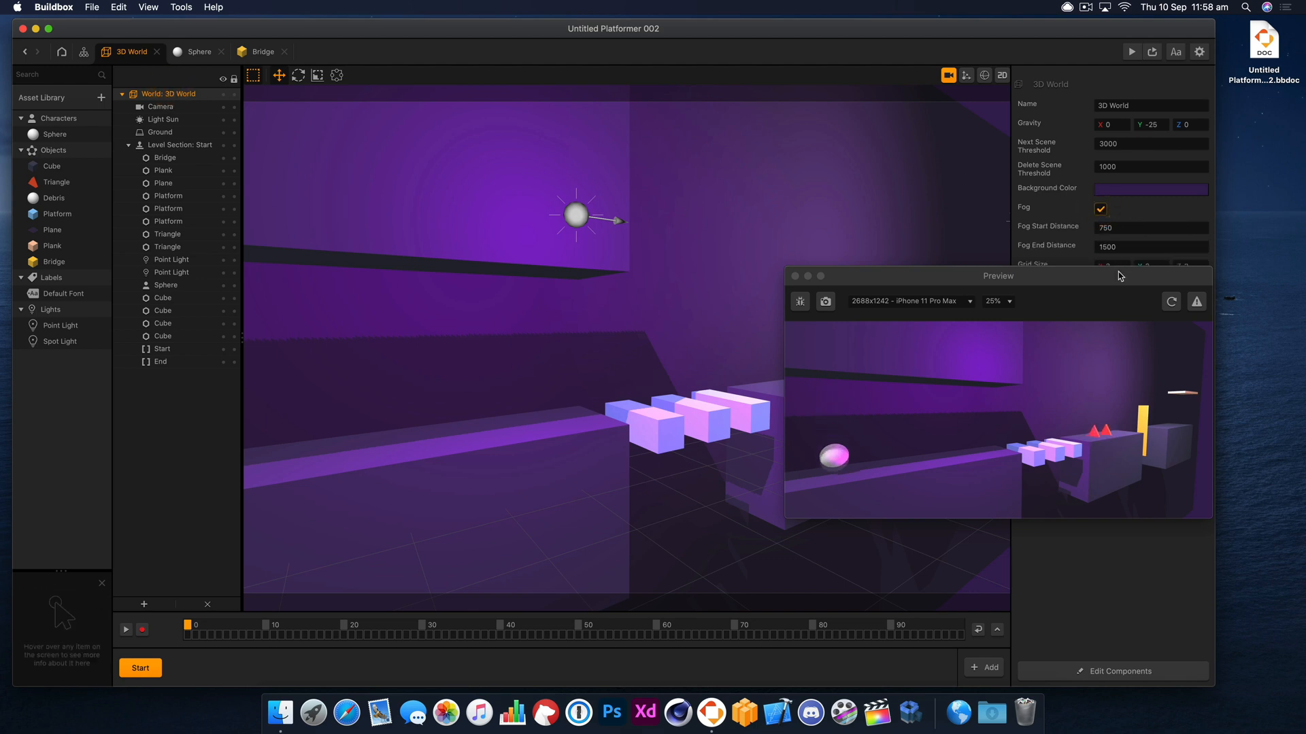
{"action": "left_click_drag", "start_coordinate": [1118, 276], "coordinate": [1079, 379]}
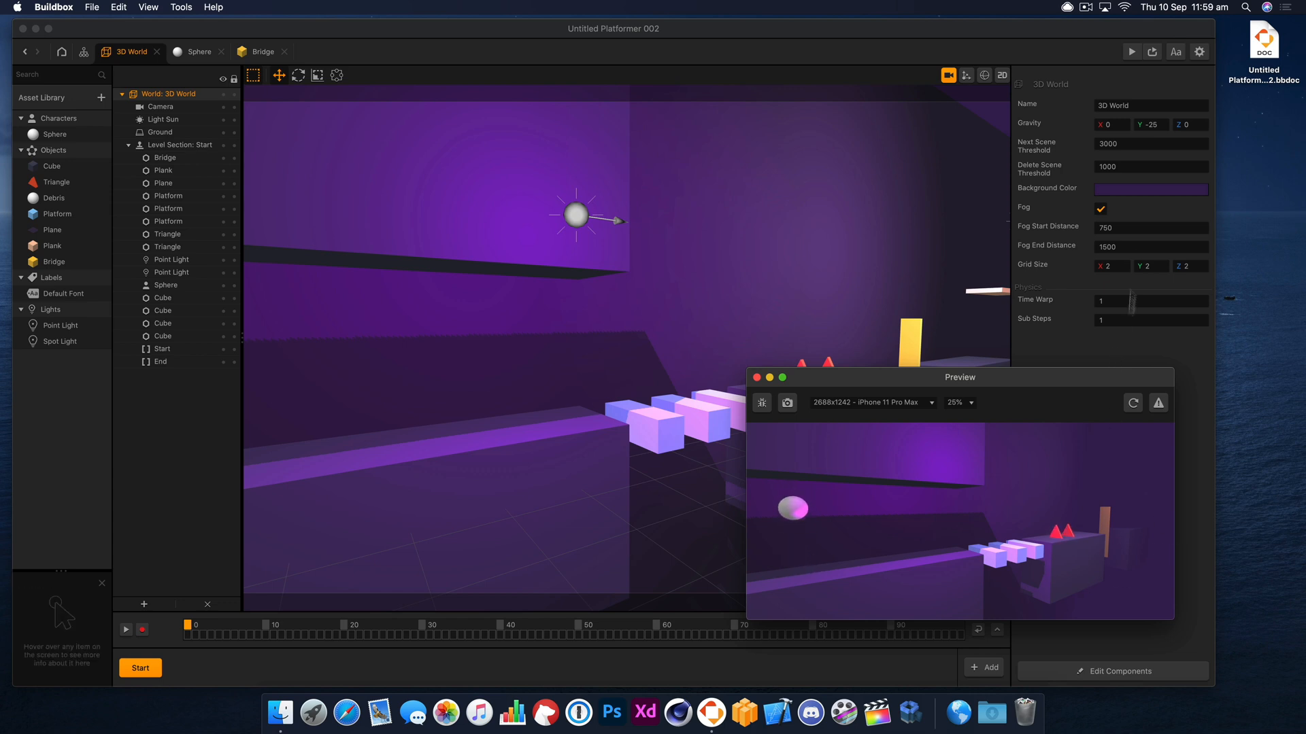
Step: Try fog start distances of 100 and 0 with a fog end distance of 2000, reloading the game preview for each
{"action": "left_click", "coordinate": [1140, 228]}
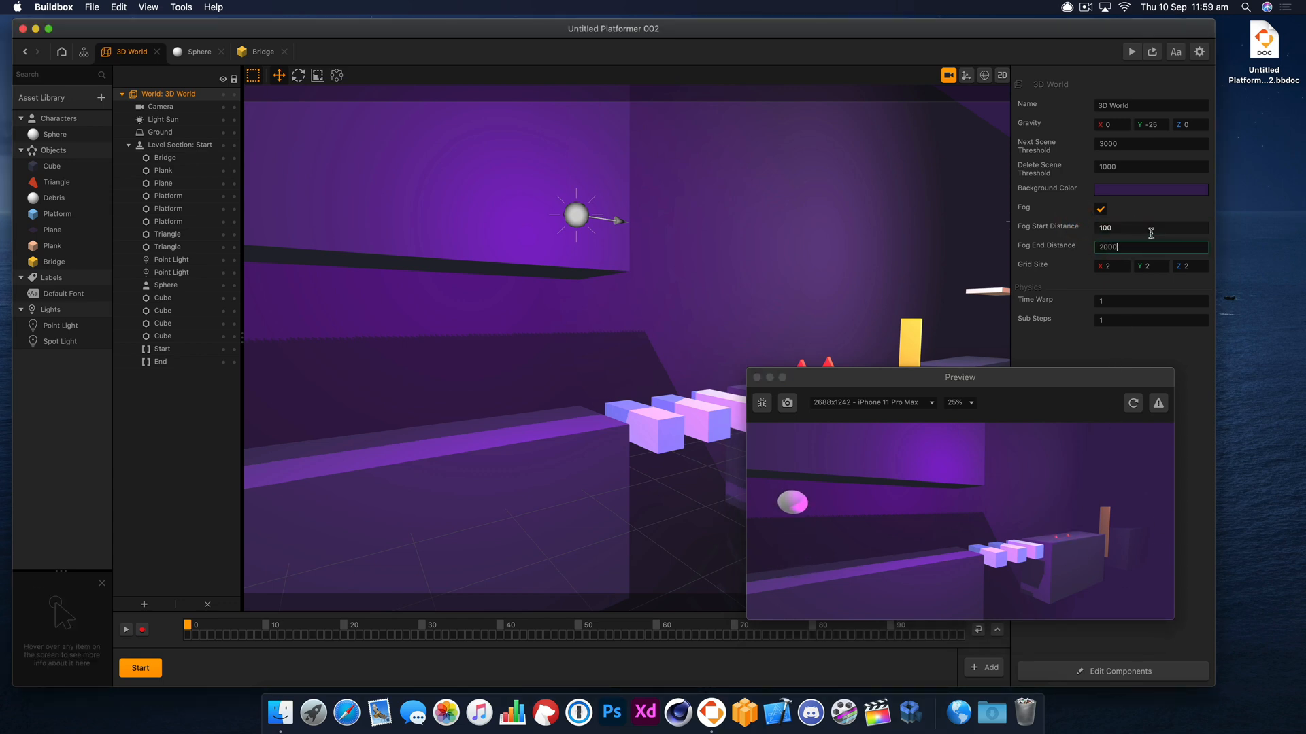
{"action": "left_click", "coordinate": [1140, 408]}
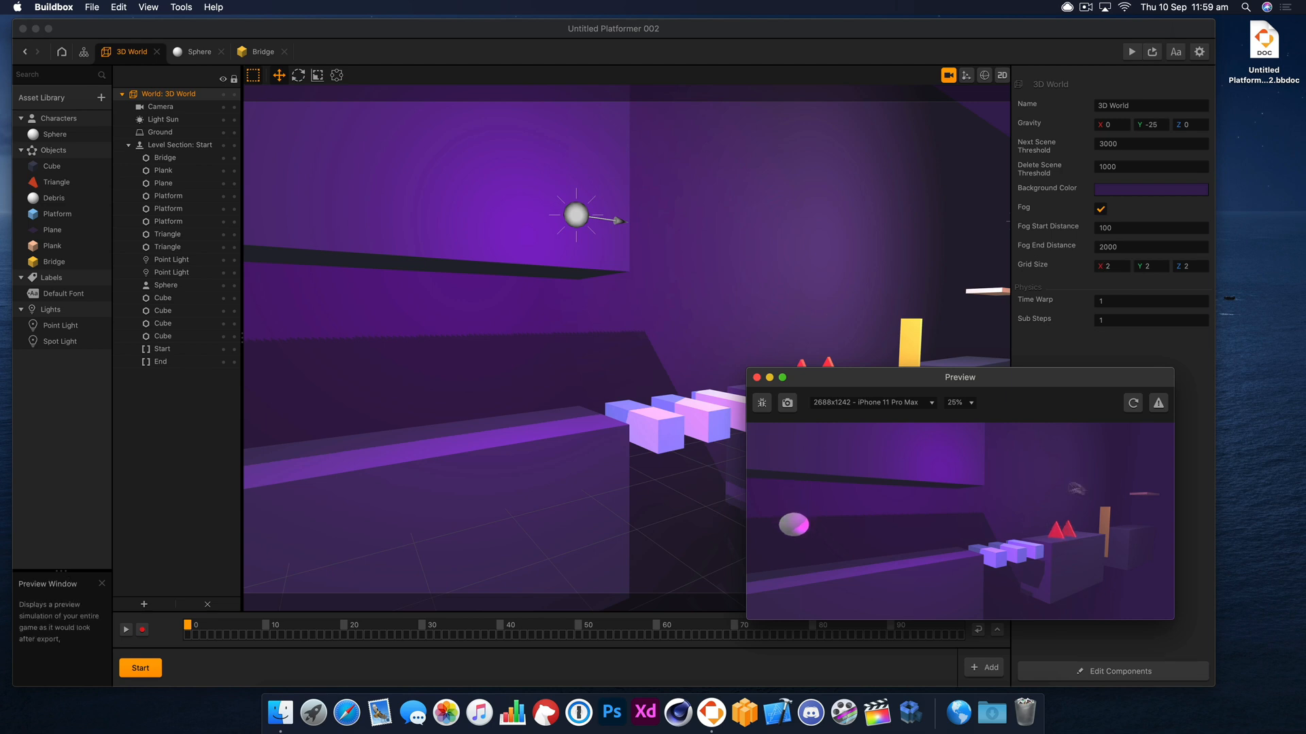
{"action": "left_click", "coordinate": [1124, 227]}
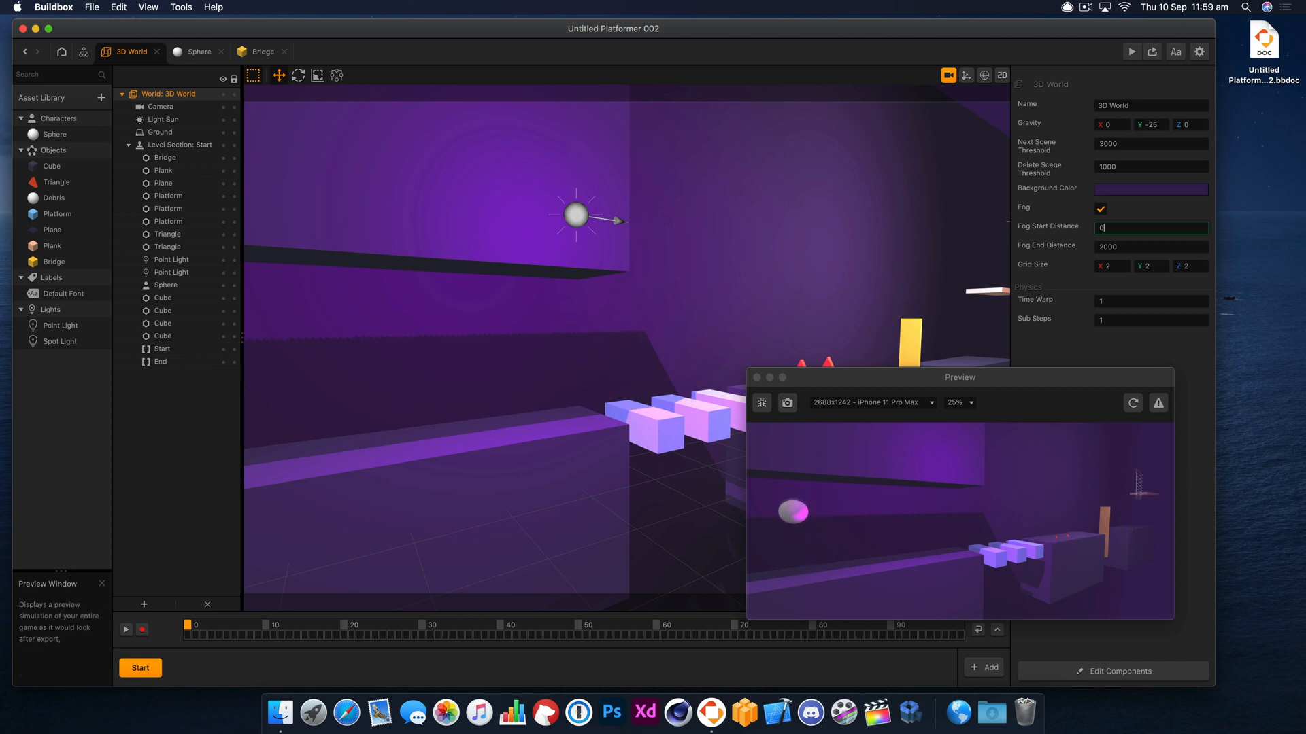
{"action": "left_click", "coordinate": [1134, 402]}
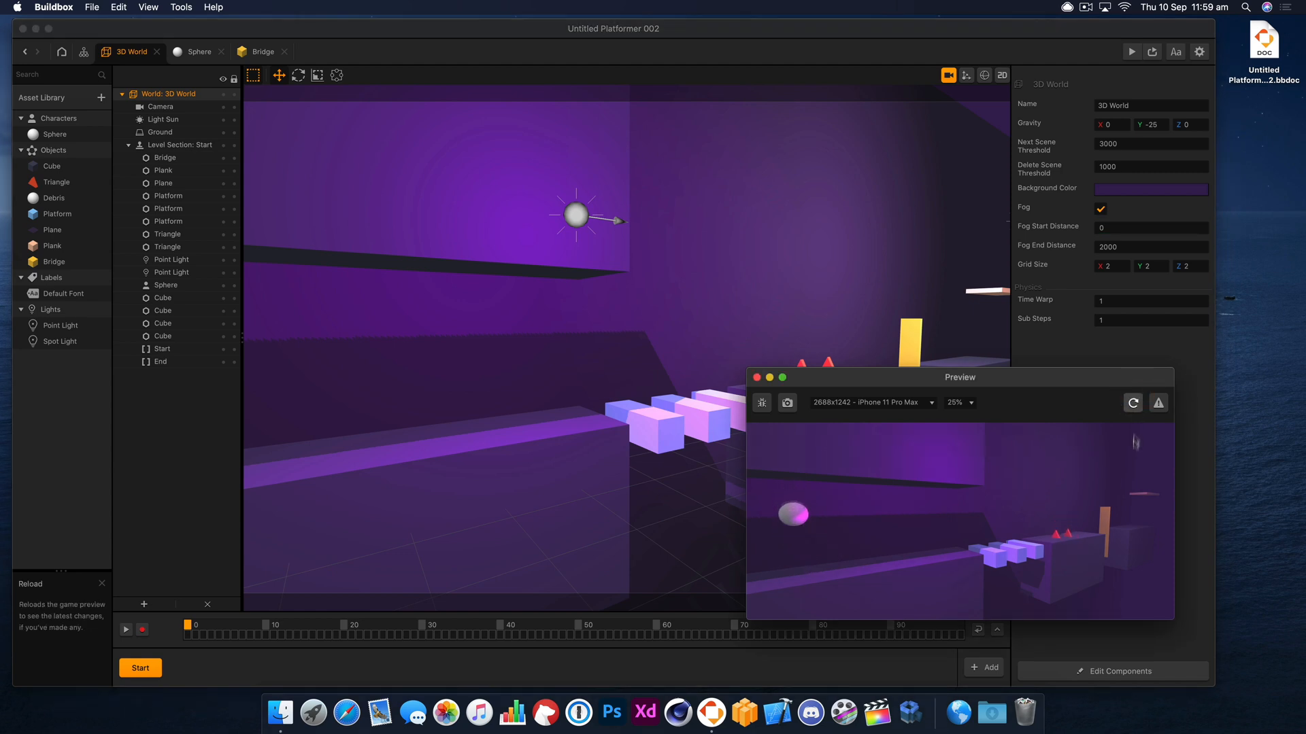
Step: Set the Fog Start Distance to 500, reload the game preview, and enter a shorter Fog End Distance
{"action": "left_click", "coordinate": [1125, 227]}
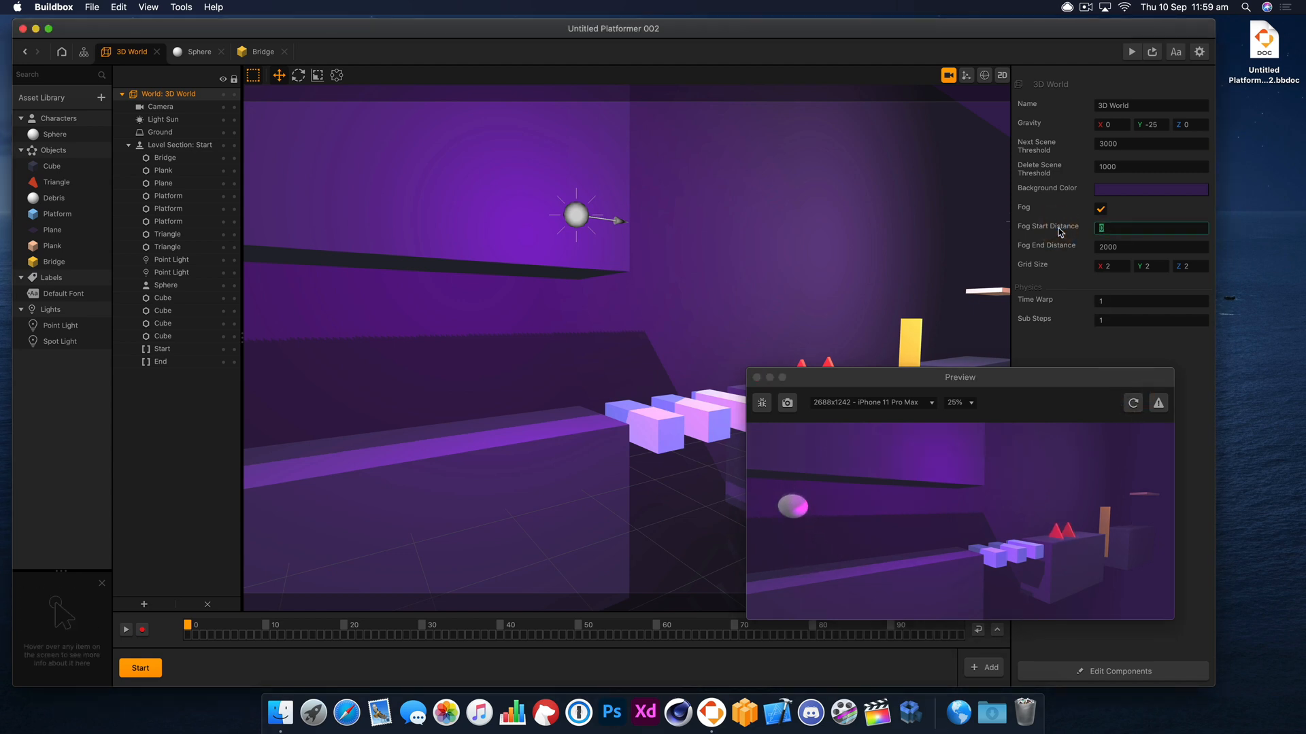
{"action": "left_click", "coordinate": [1140, 409]}
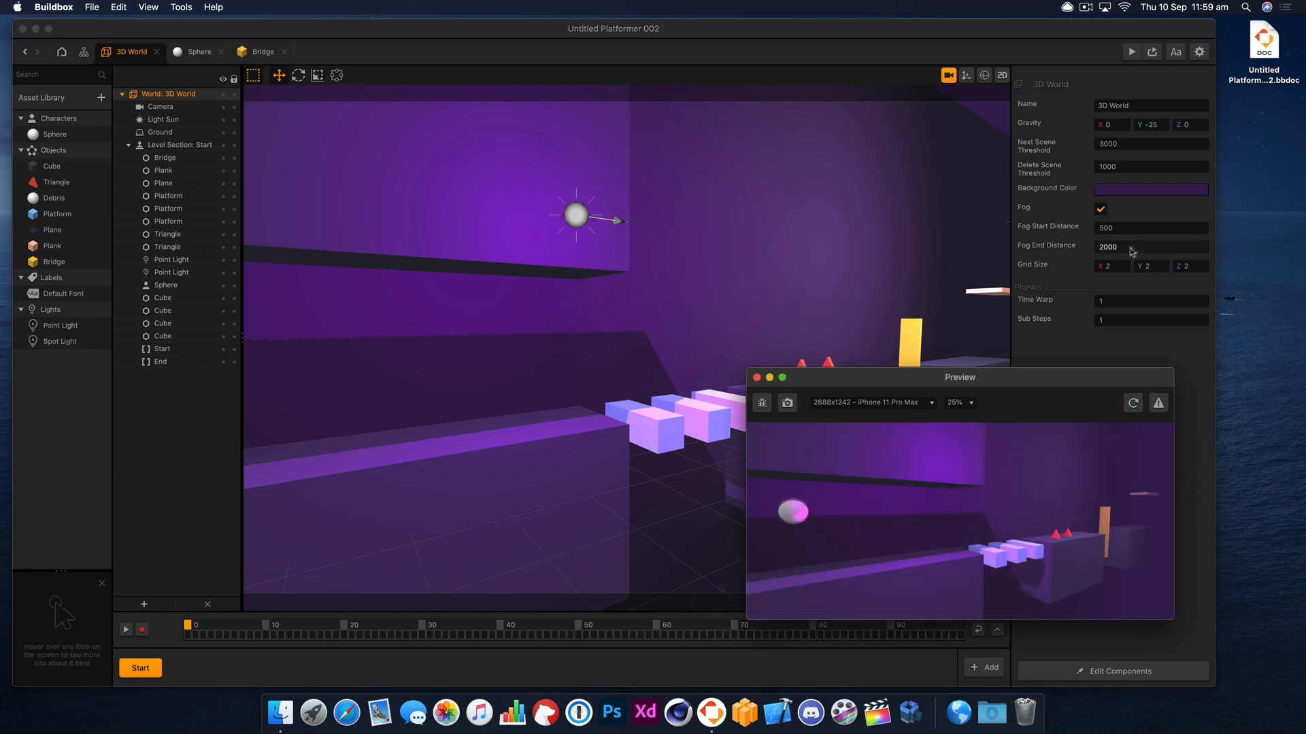
{"action": "left_click", "coordinate": [1065, 251]}
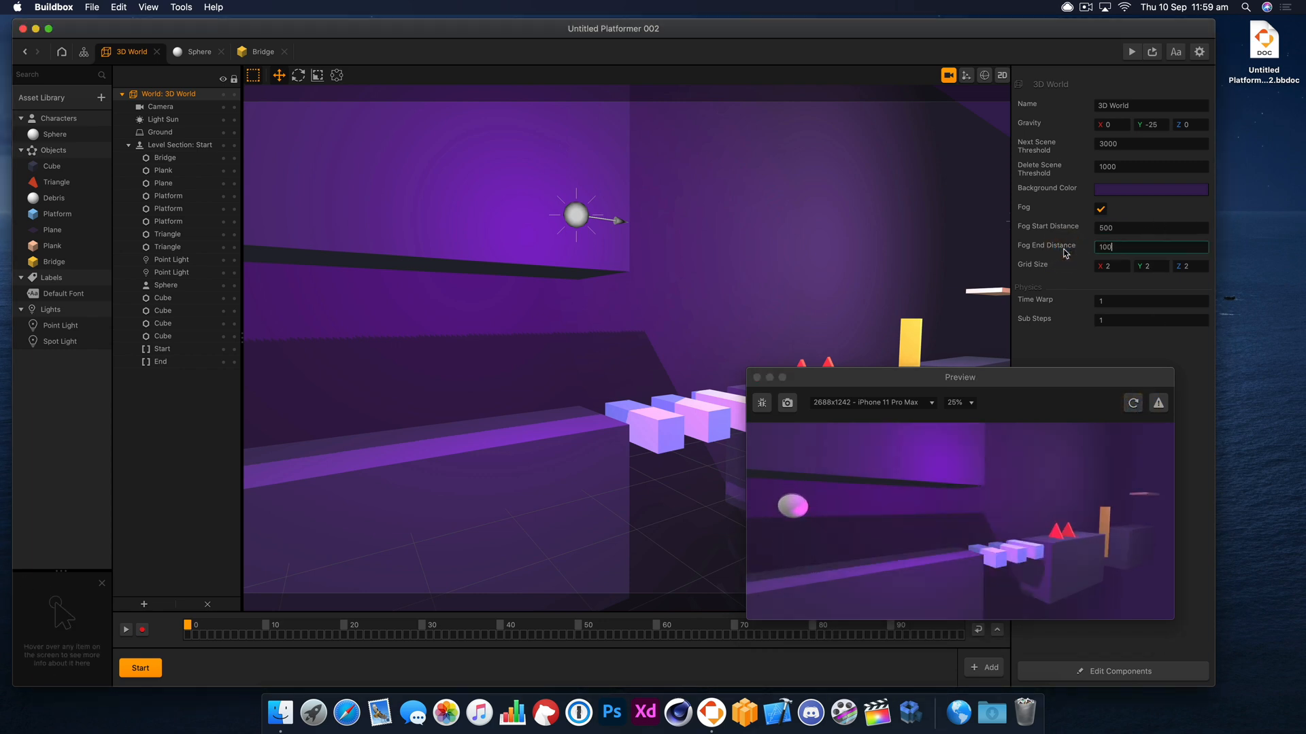
Step: Try fog end distances of 1000, 1500 and 1700 for the world, reloading the game preview for each value
{"action": "key", "text": "Tab"}
{"action": "left_click", "coordinate": [1132, 408]}
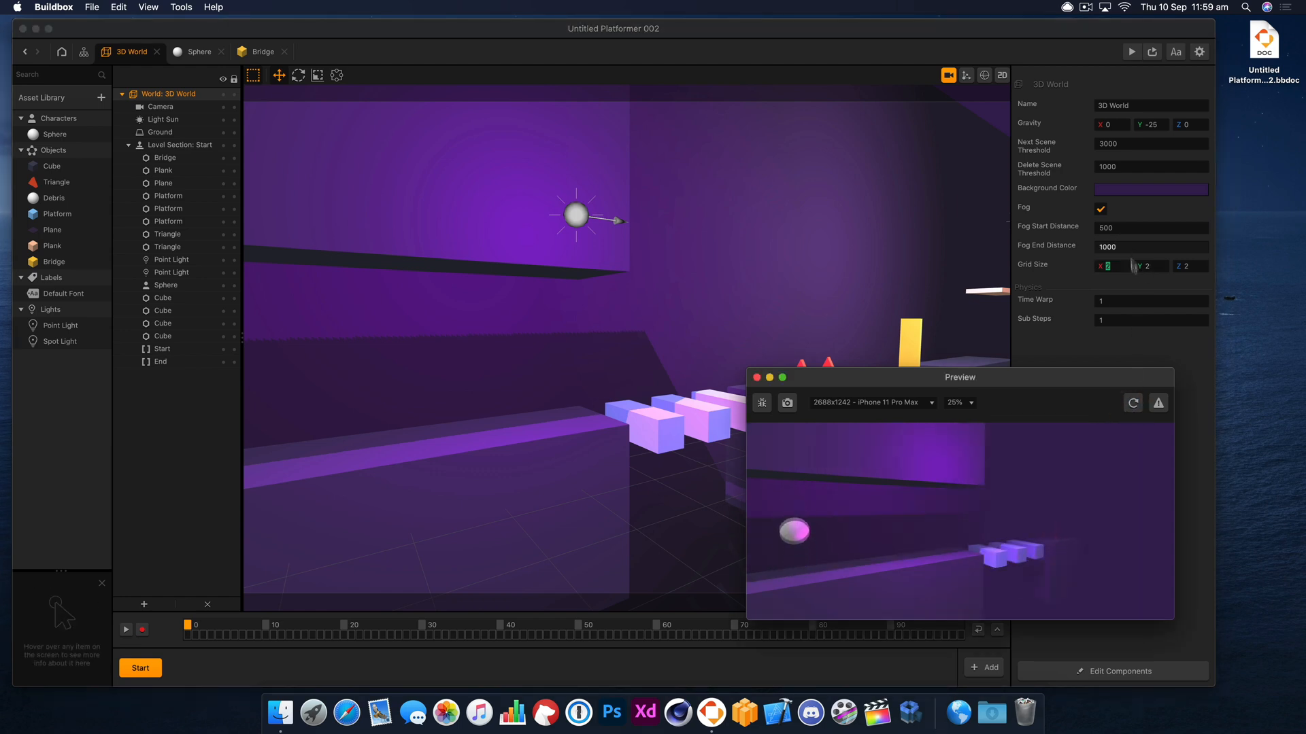
{"action": "left_click", "coordinate": [1078, 242]}
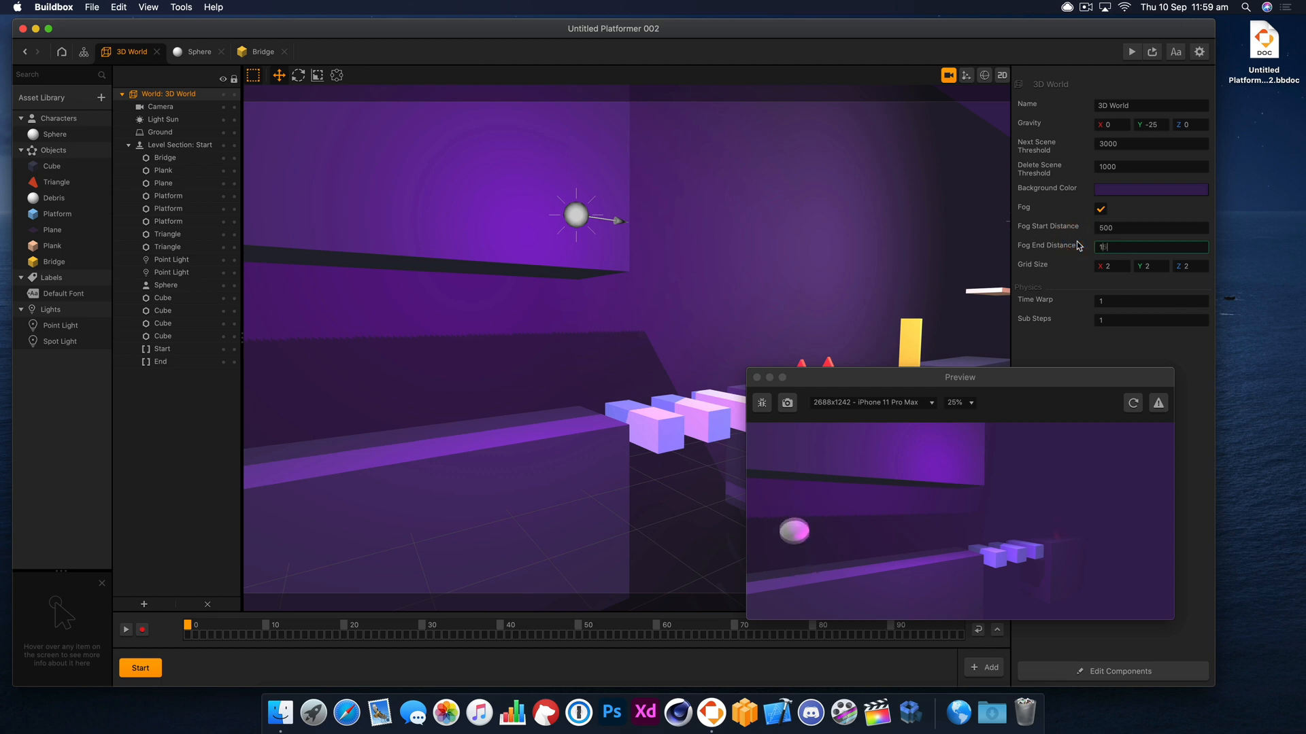
{"action": "left_click", "coordinate": [1133, 403]}
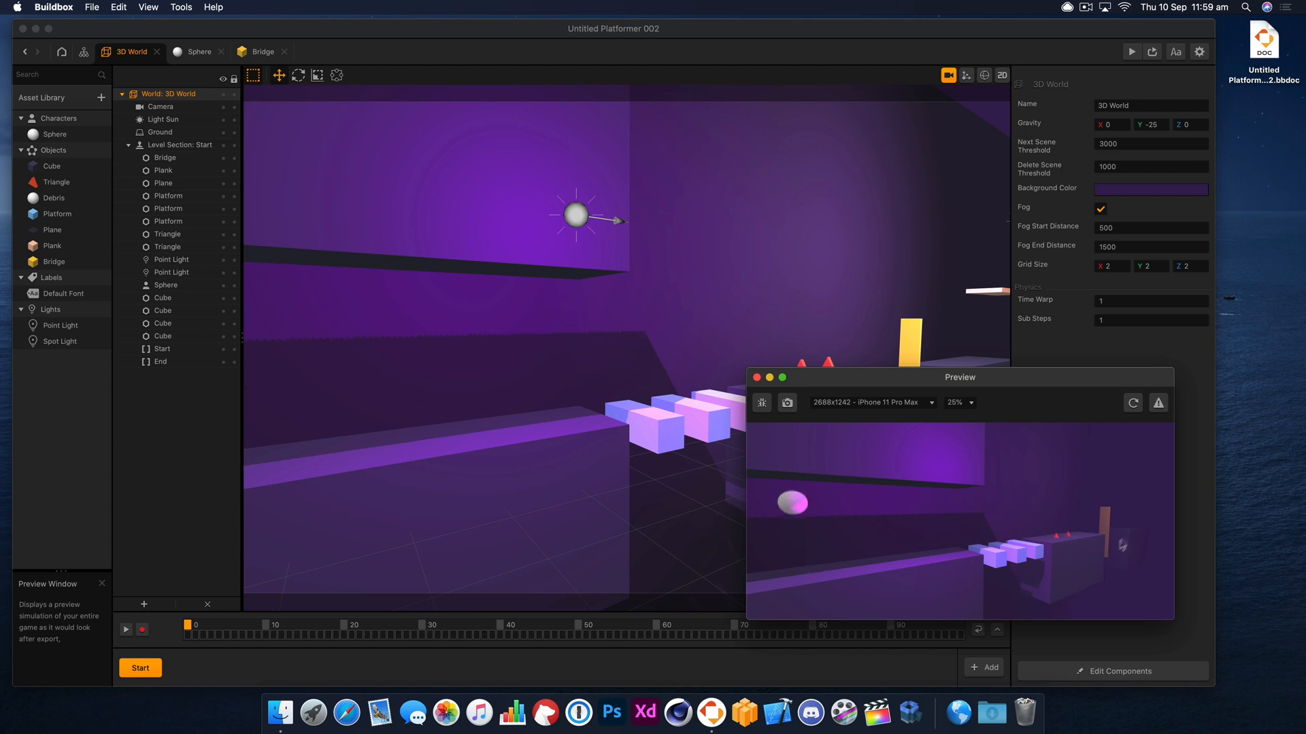
{"action": "left_click", "coordinate": [1086, 239]}
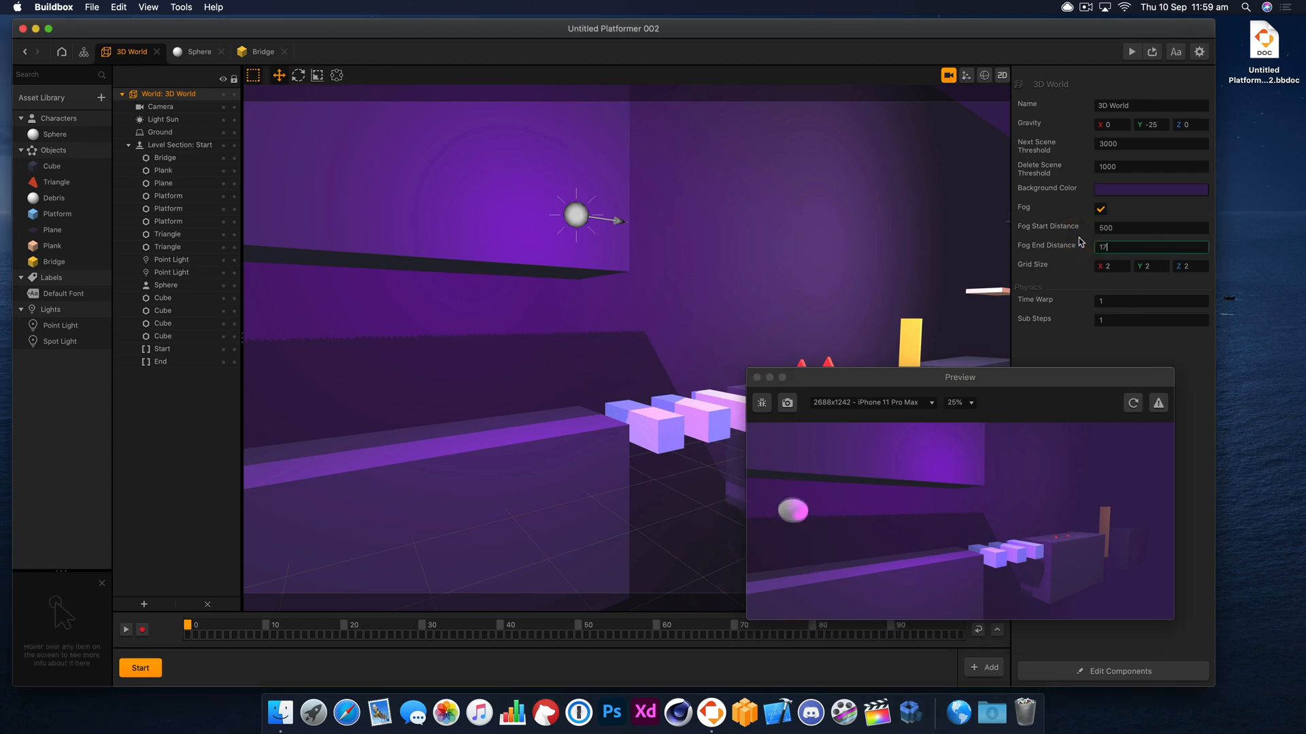
{"action": "left_click", "coordinate": [1133, 404]}
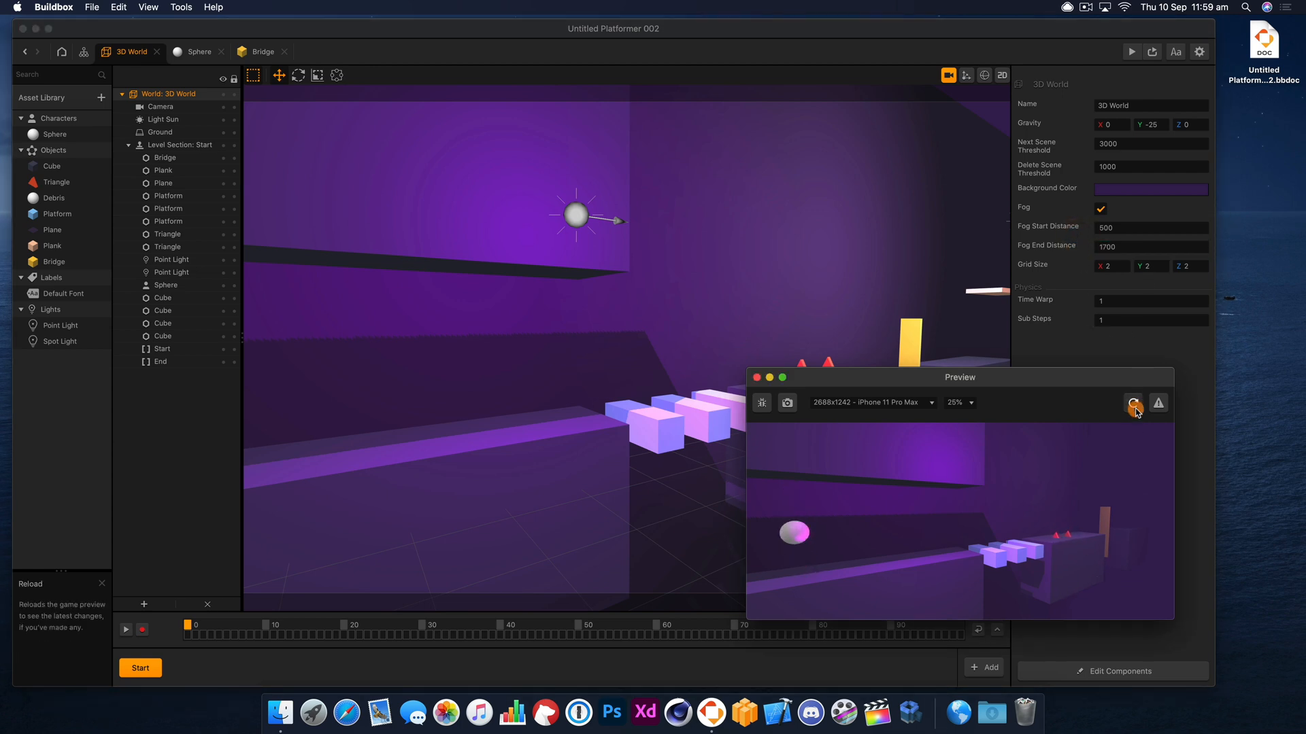
Step: Set the world's fog end distance to 1400, reload the preview and close it
{"action": "left_click", "coordinate": [1135, 246]}
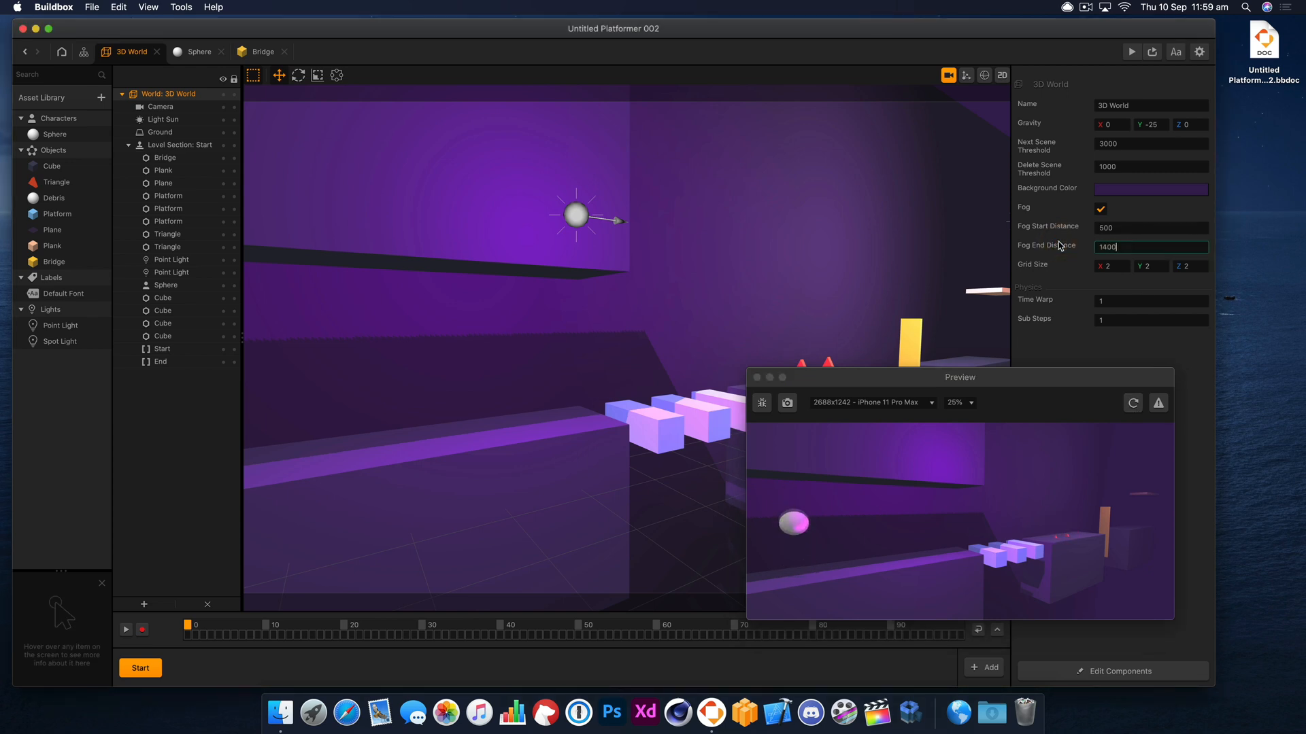
{"action": "left_click", "coordinate": [1130, 406]}
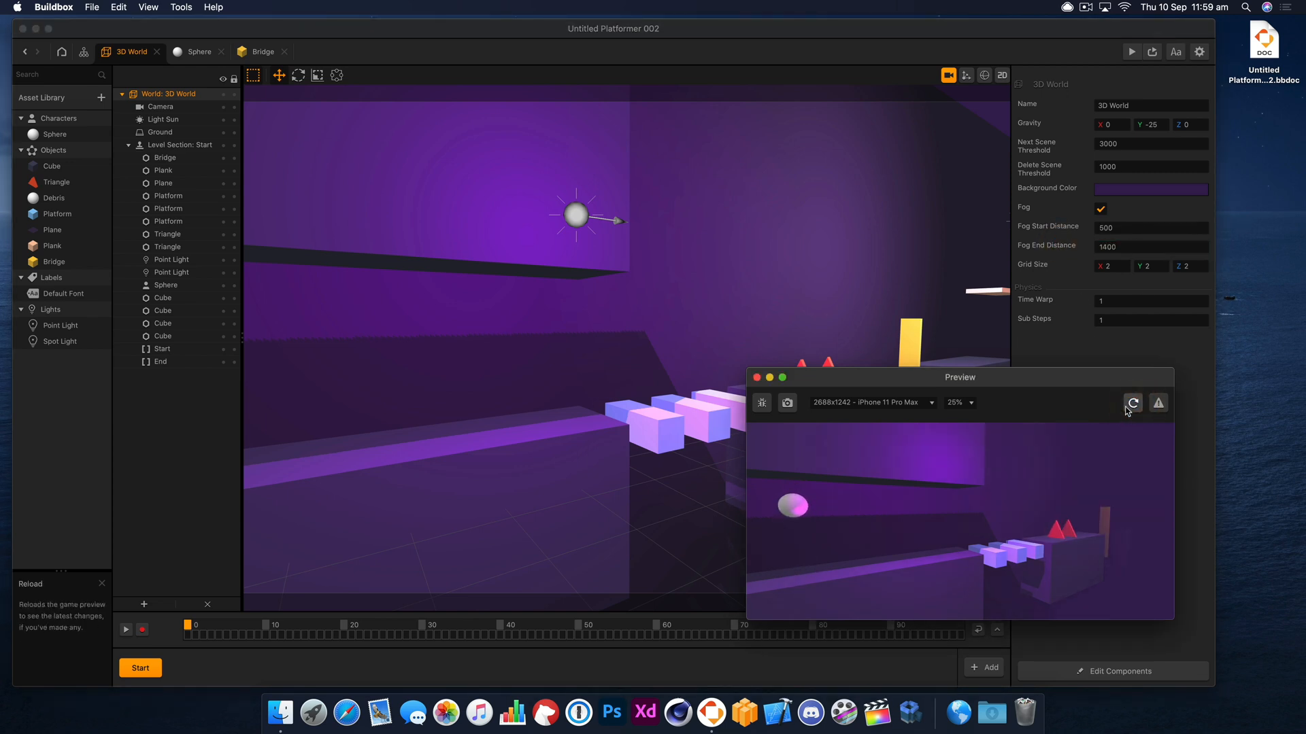
{"action": "left_click", "coordinate": [756, 378]}
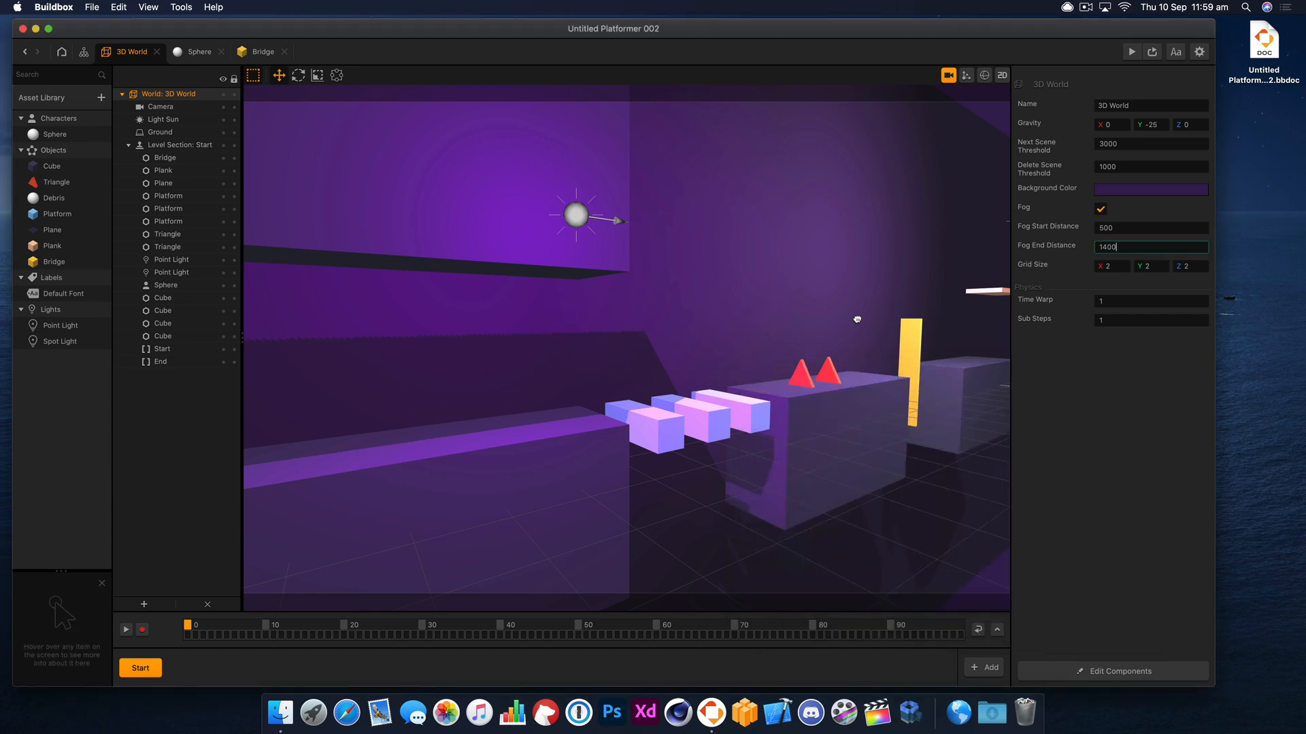
Step: Reframe the game camera on the sphere and platforms while checking the game preview, and leave camera view
{"action": "right_click_drag", "start_coordinate": [857, 319], "coordinate": [844, 321]}
{"action": "left_click_drag", "start_coordinate": [586, 332], "coordinate": [690, 338]}
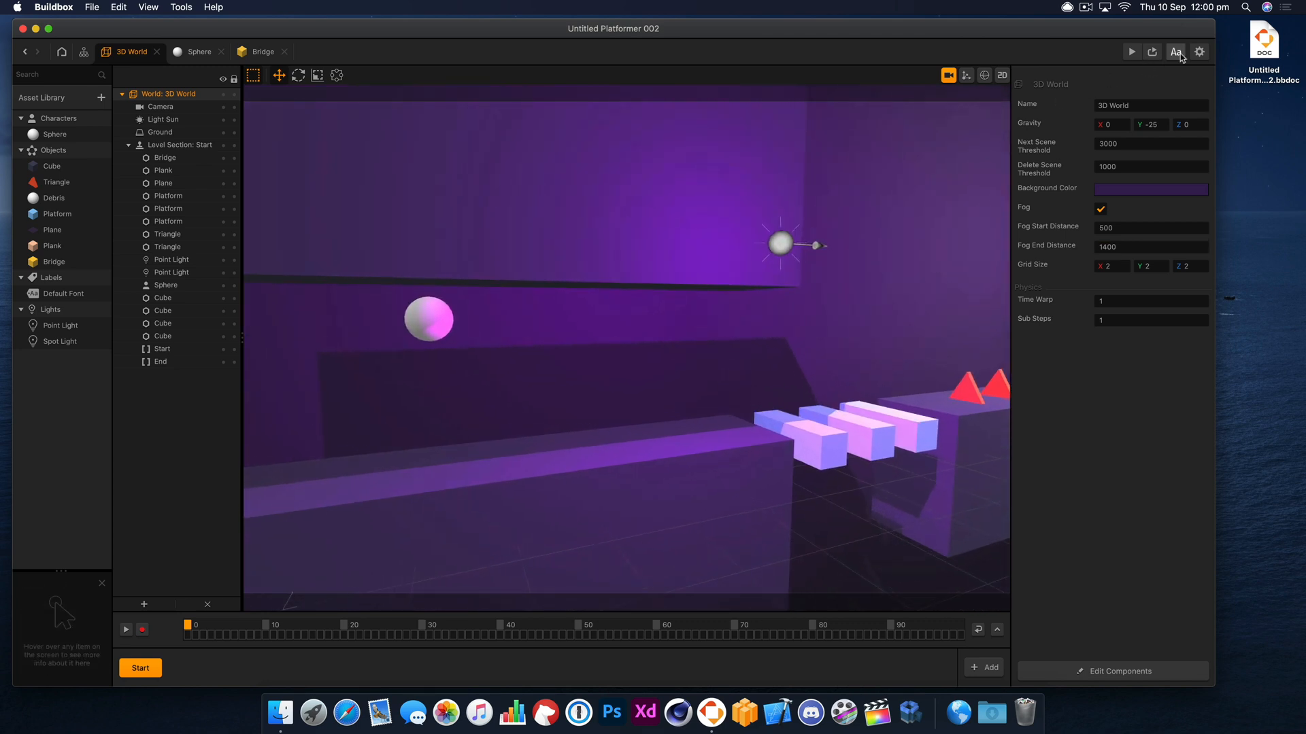
{"action": "left_click", "coordinate": [1131, 52]}
{"action": "left_click_drag", "start_coordinate": [995, 366], "coordinate": [1064, 218]}
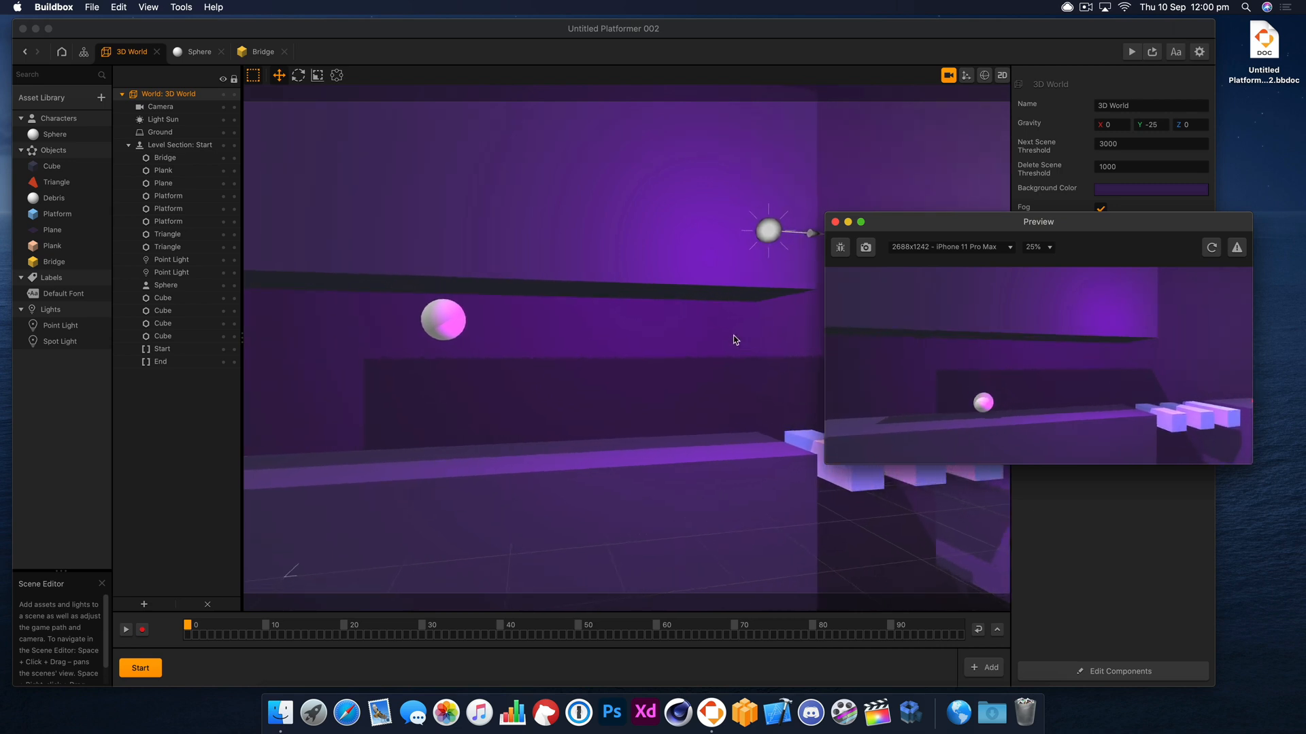
{"action": "right_click_drag", "start_coordinate": [733, 336], "coordinate": [738, 335]}
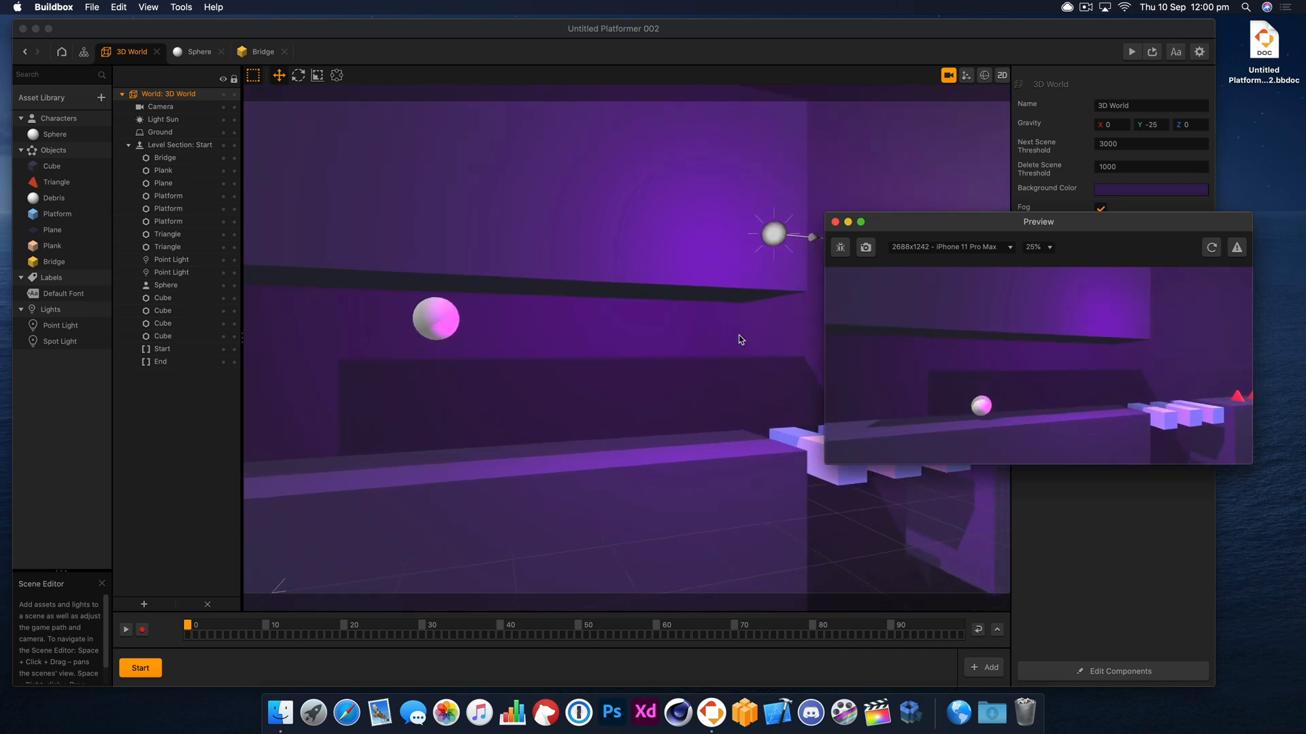
{"action": "left_click", "coordinate": [739, 335]}
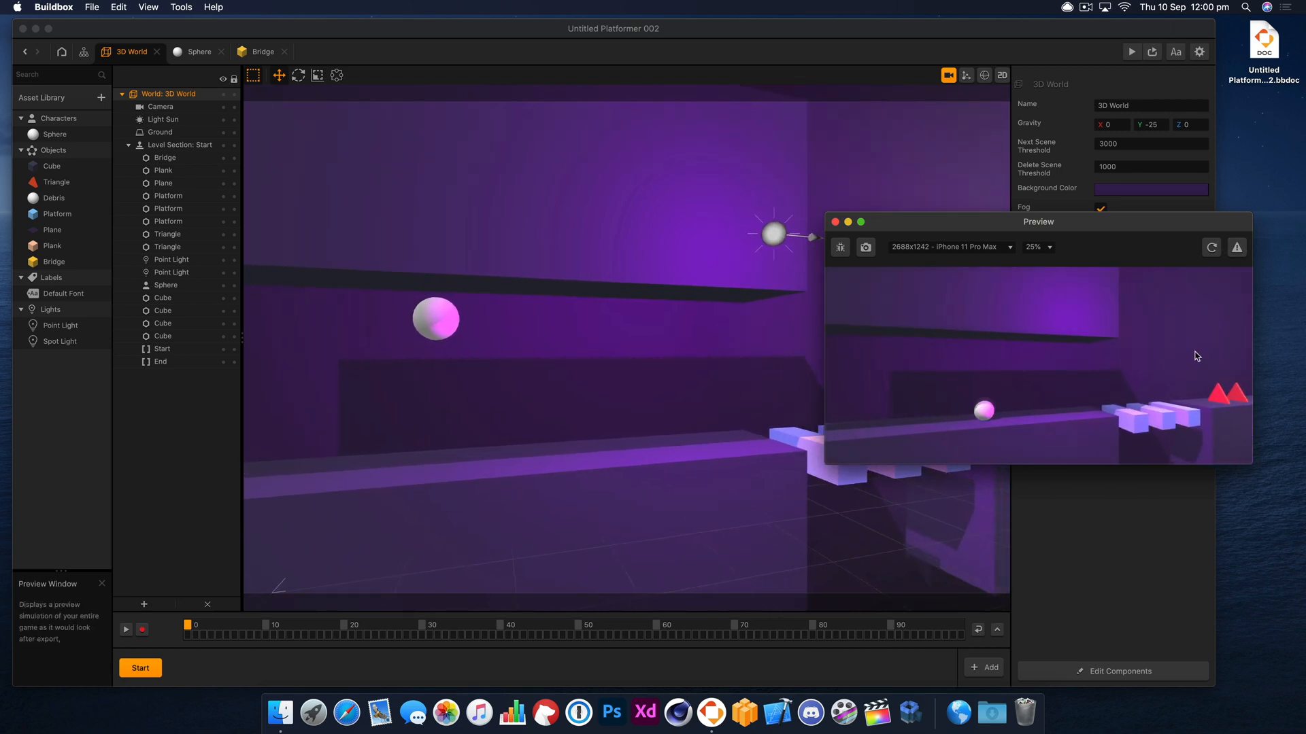
{"action": "left_click", "coordinate": [949, 74]}
Step: Try bringing the background plane closer to the platforms along X, including positions of -2 and -1
{"action": "right_click_drag", "start_coordinate": [408, 340], "coordinate": [478, 339]}
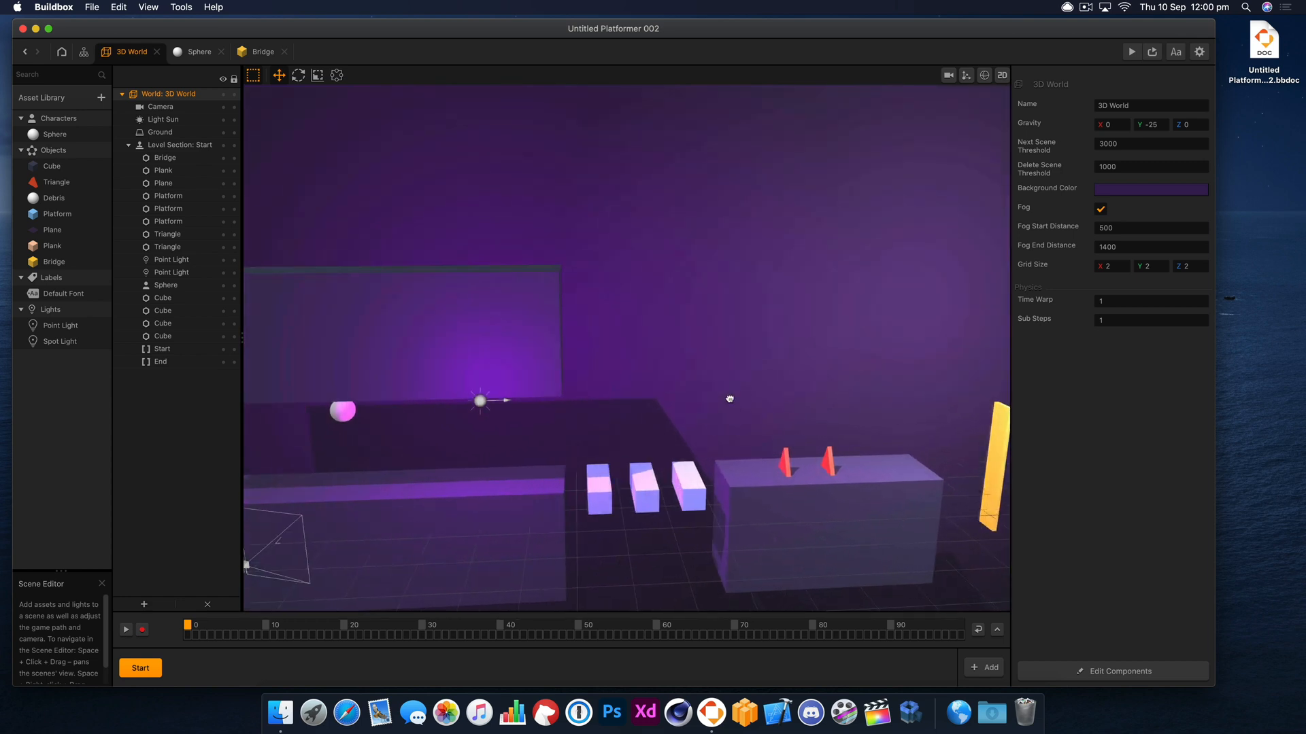
{"action": "left_click", "coordinate": [478, 340]}
{"action": "right_click_drag", "start_coordinate": [619, 340], "coordinate": [662, 383]}
{"action": "left_click", "coordinate": [746, 317]}
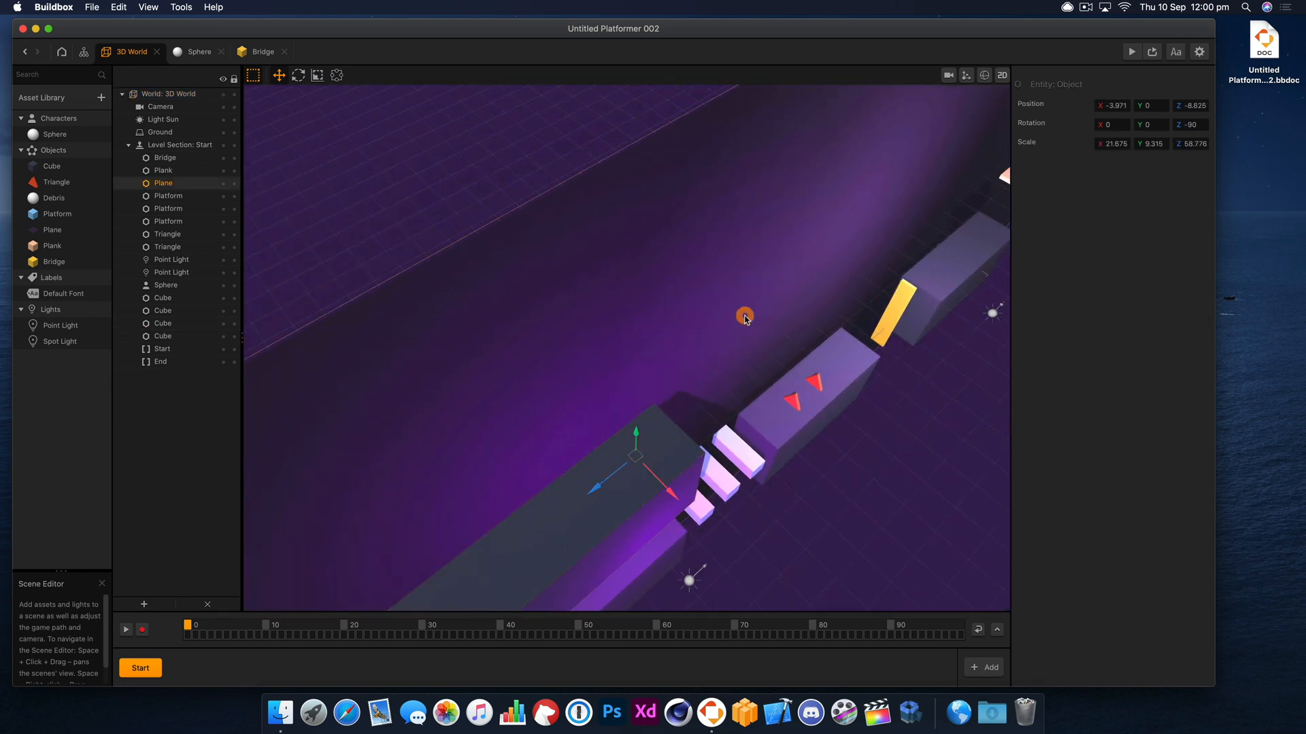
{"action": "left_click_drag", "start_coordinate": [679, 503], "coordinate": [707, 538]}
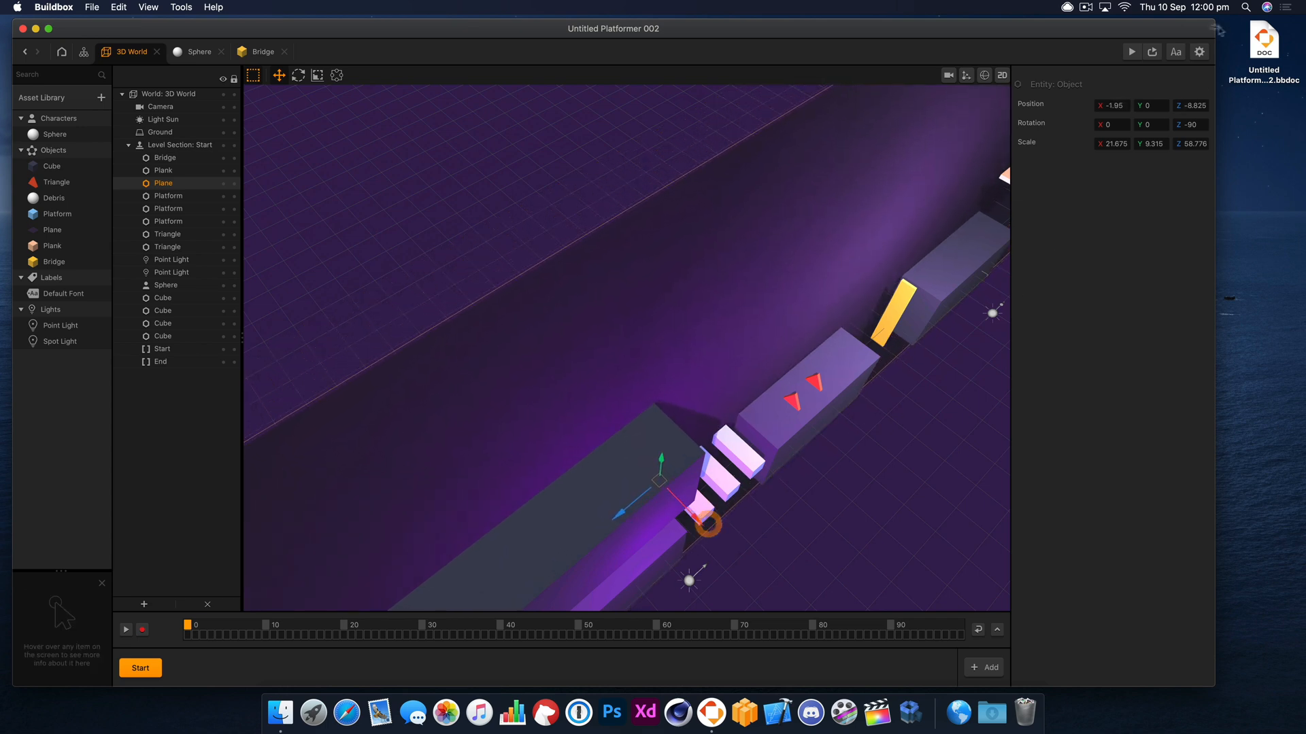
{"action": "left_click", "coordinate": [1122, 105]}
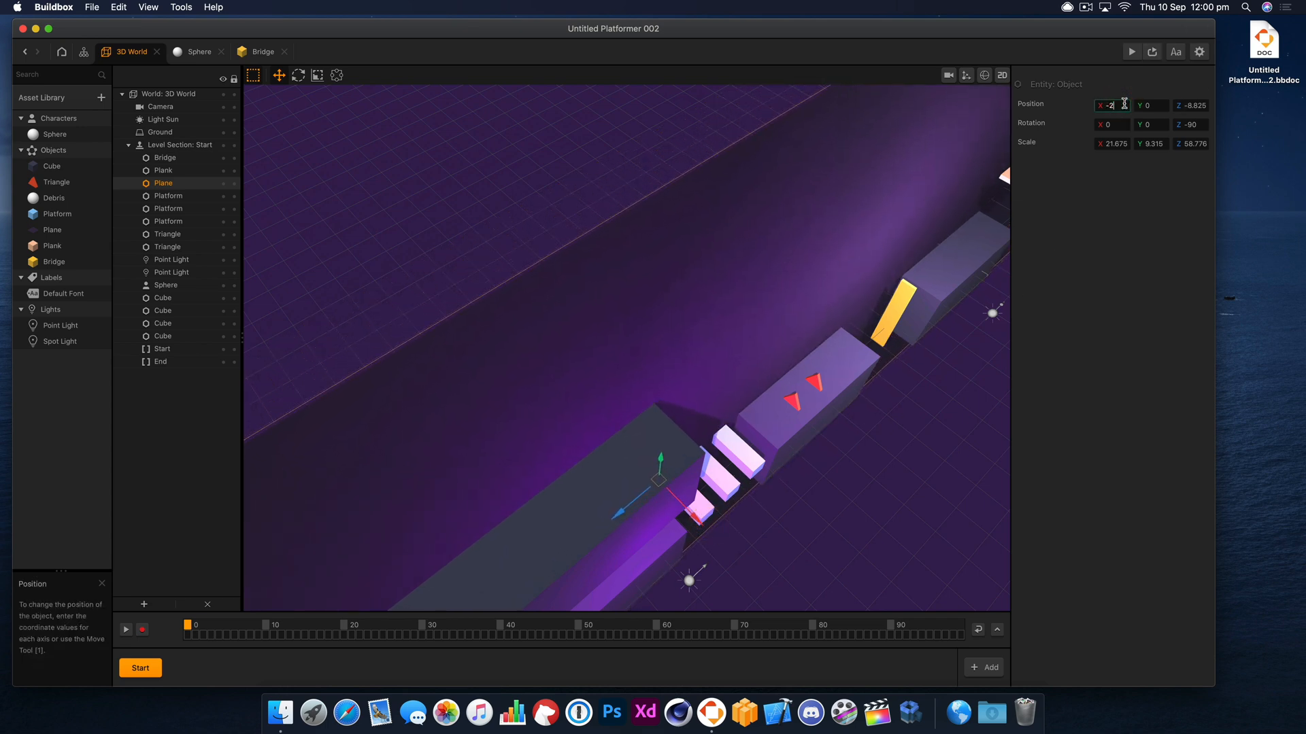
{"action": "key", "text": "Up"}
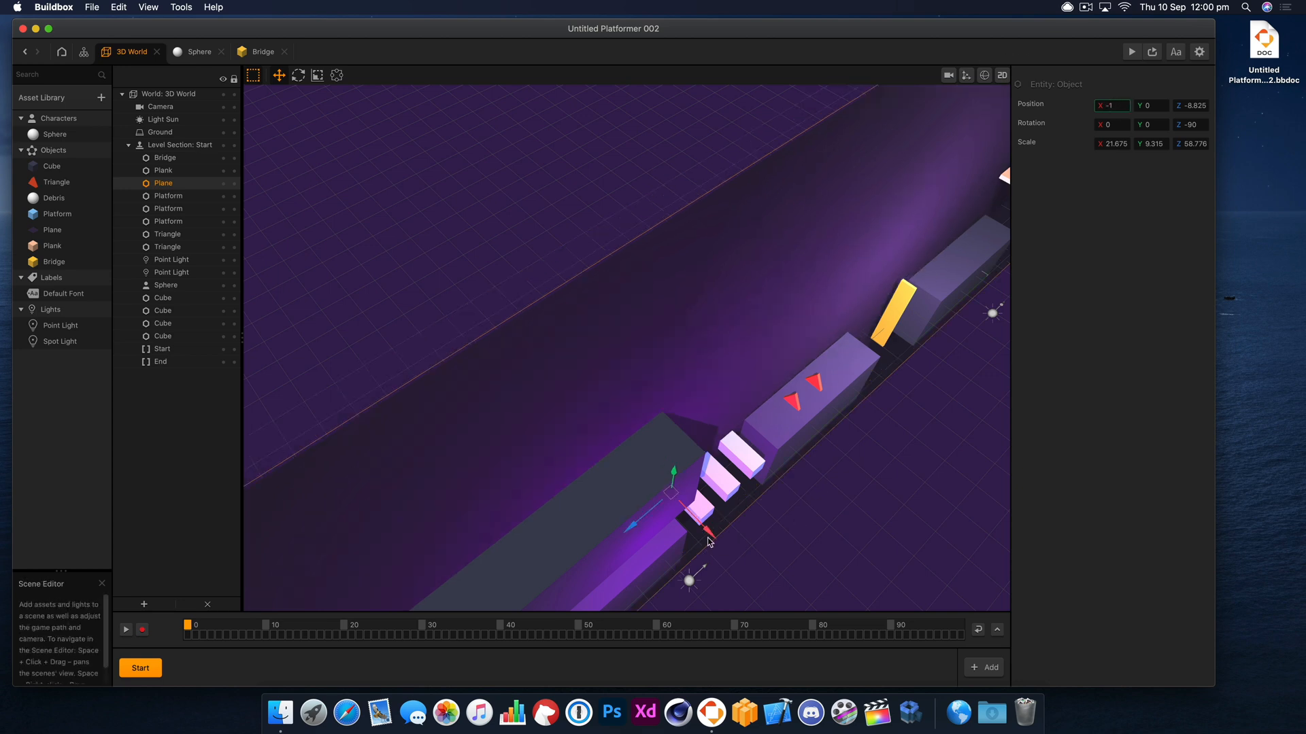
{"action": "left_click_drag", "start_coordinate": [708, 537], "coordinate": [686, 534]}
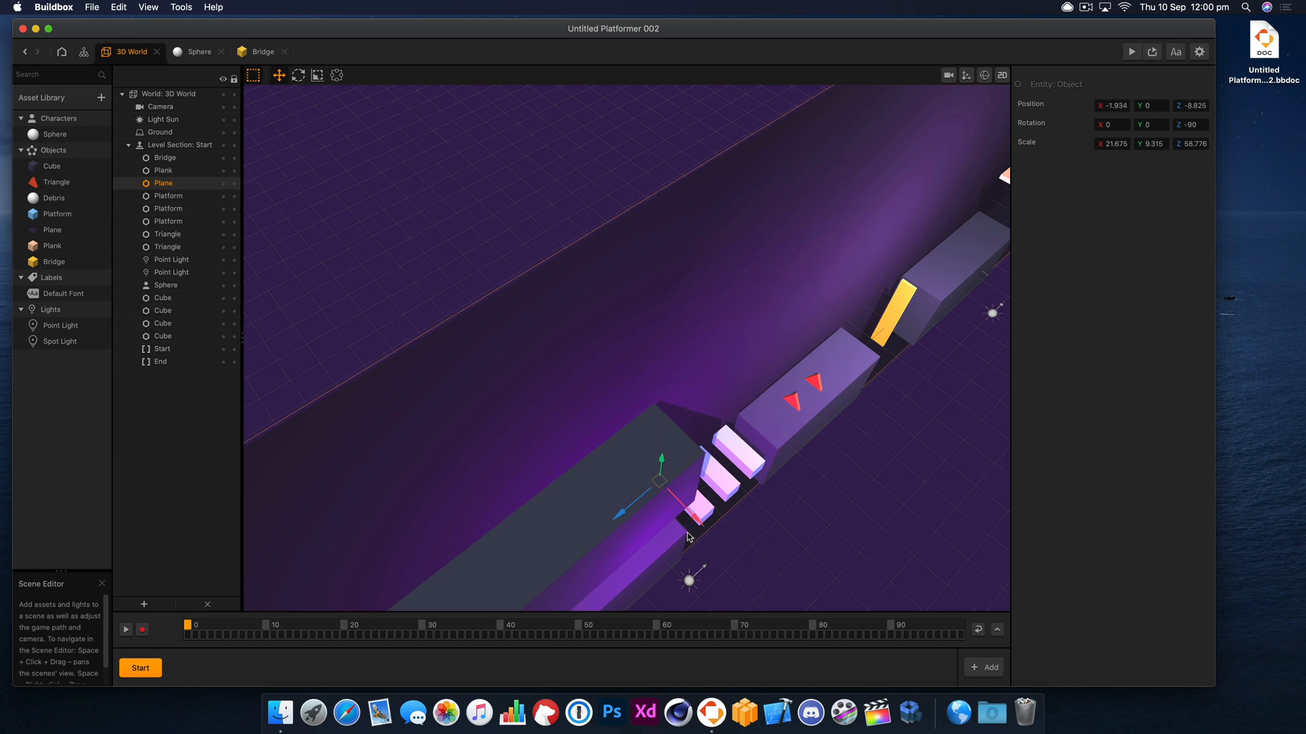
Step: Set the X scale of the three floor platform cubes to 2
{"action": "left_click", "coordinate": [679, 534]}
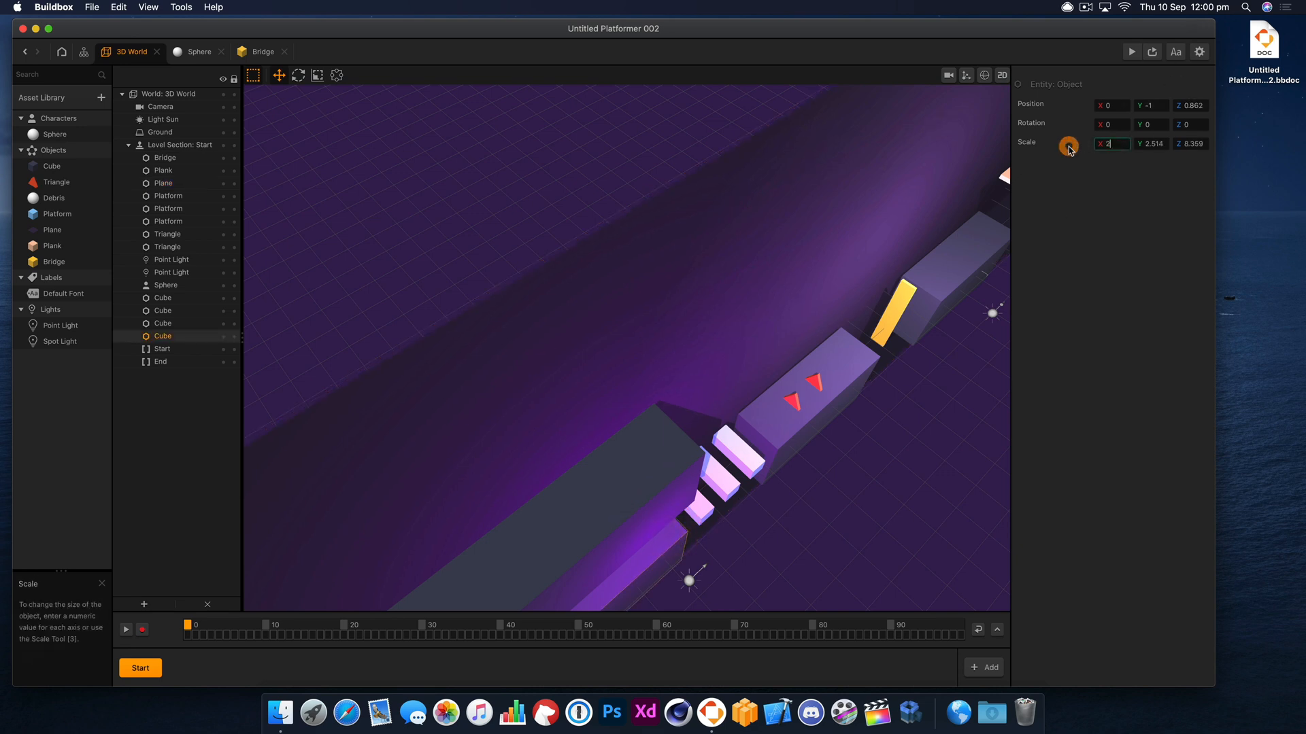
{"action": "left_click", "coordinate": [779, 428]}
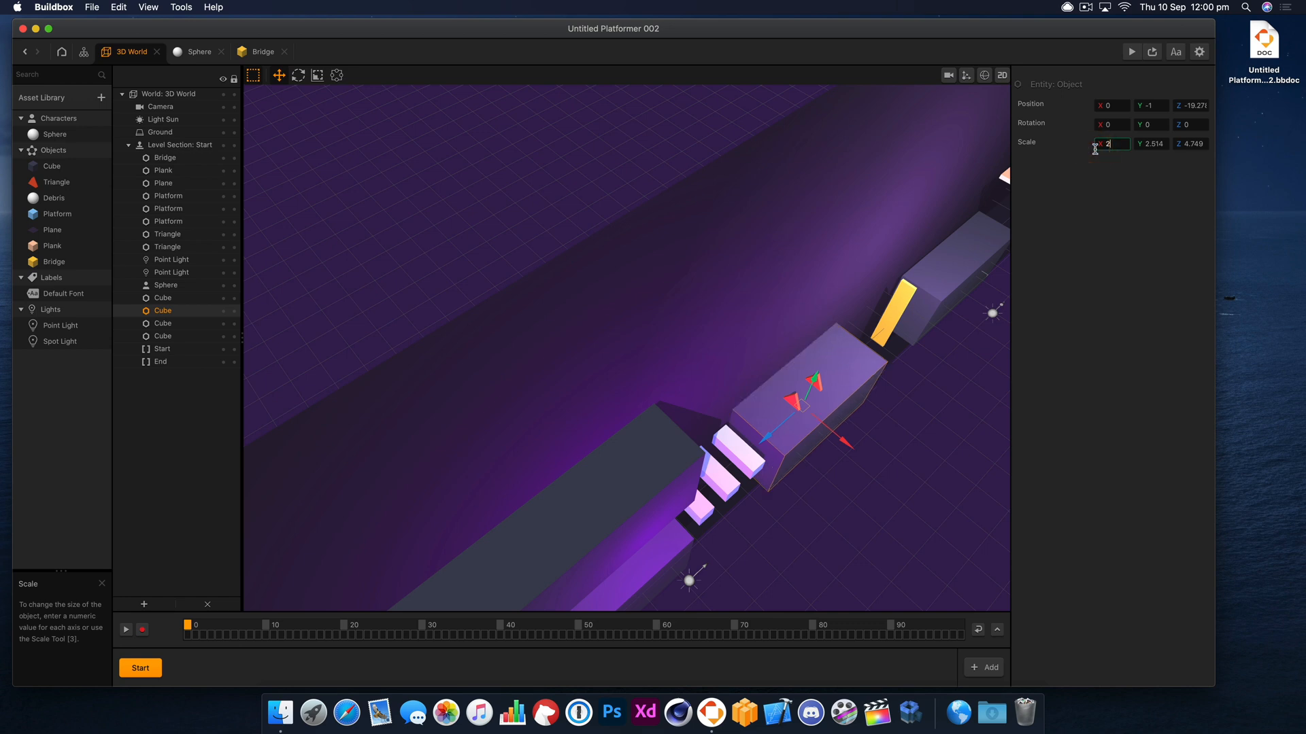
{"action": "left_click", "coordinate": [965, 257]}
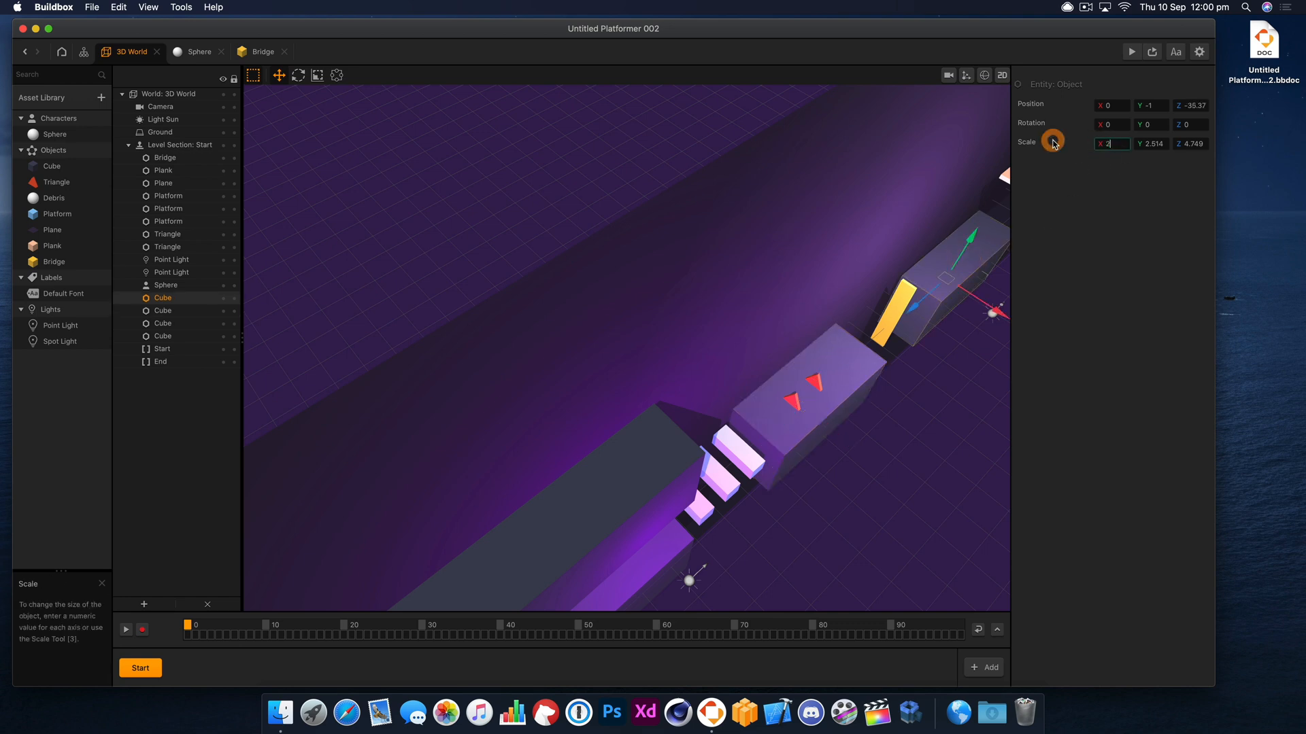
Step: Bring the background plane closer behind the platforms by setting its X position to -1.9
{"action": "right_click_drag", "start_coordinate": [773, 353], "coordinate": [762, 395]}
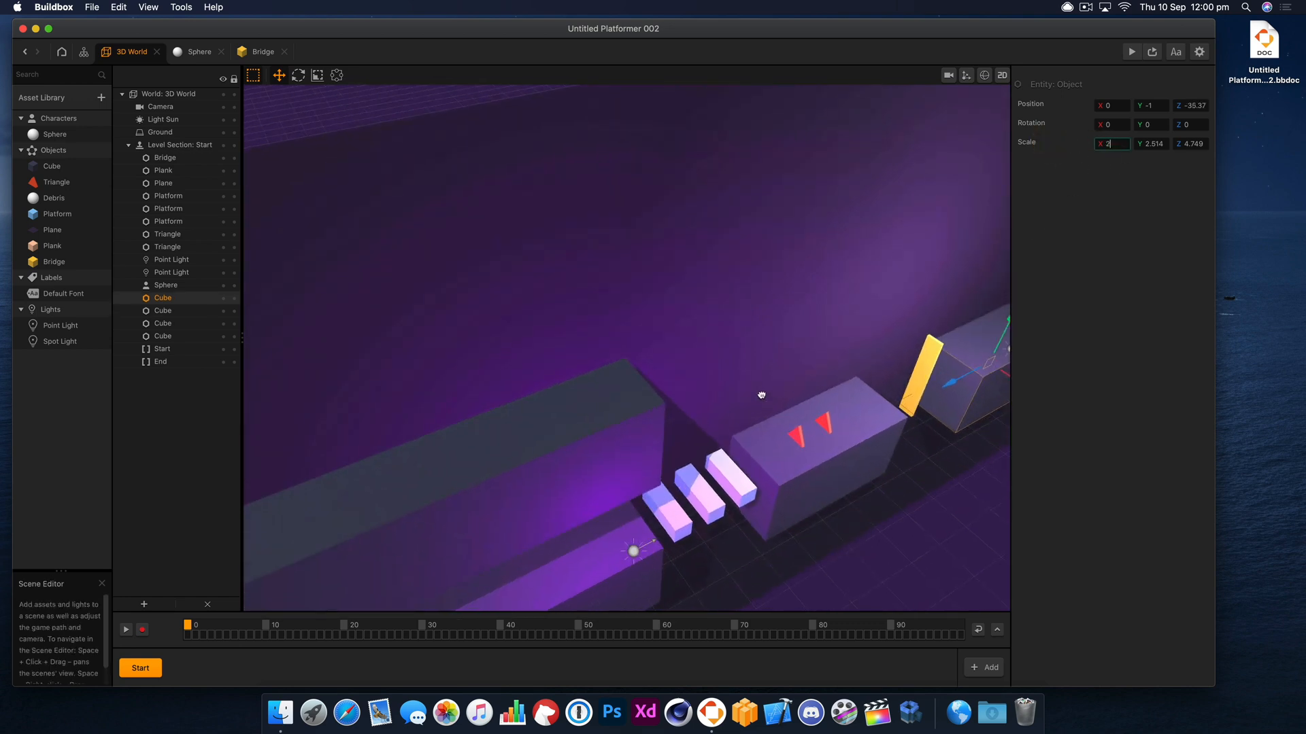
{"action": "left_click", "coordinate": [762, 395]}
{"action": "right_click_drag", "start_coordinate": [760, 338], "coordinate": [699, 498]}
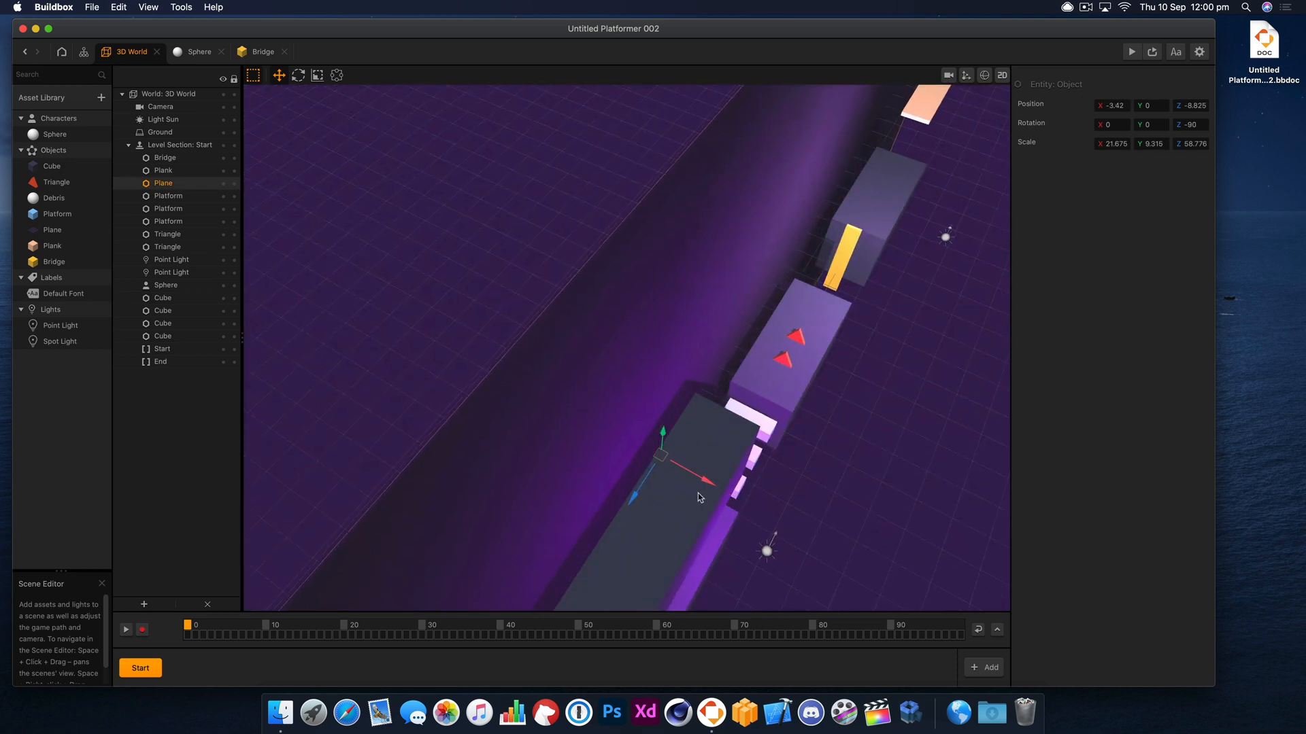
{"action": "left_click_drag", "start_coordinate": [699, 498], "coordinate": [730, 505]}
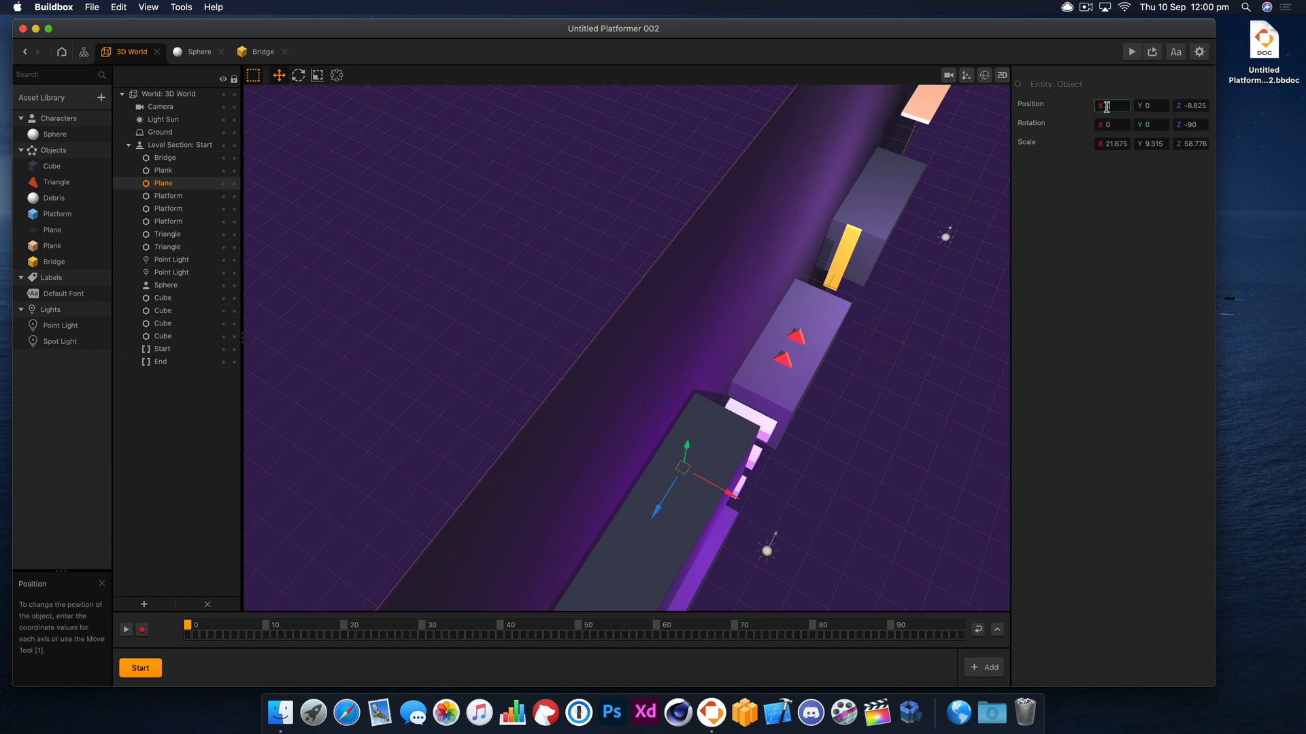
{"action": "key", "text": "Return"}
Step: Move the overhead cube to about Z -9.9 and scale it to about 4.5 in Y and 37.25 in Z
{"action": "right_click_drag", "start_coordinate": [912, 362], "coordinate": [856, 322]}
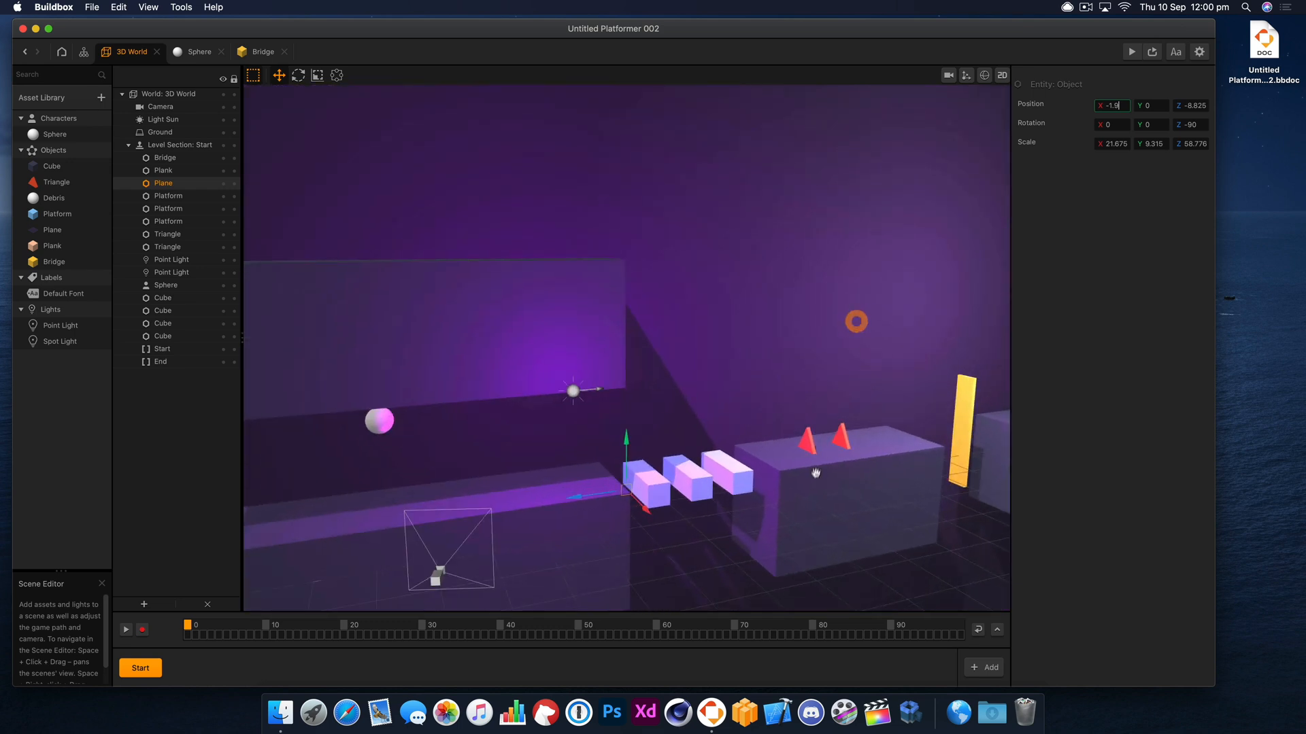
{"action": "left_click_drag", "start_coordinate": [816, 478], "coordinate": [810, 418]}
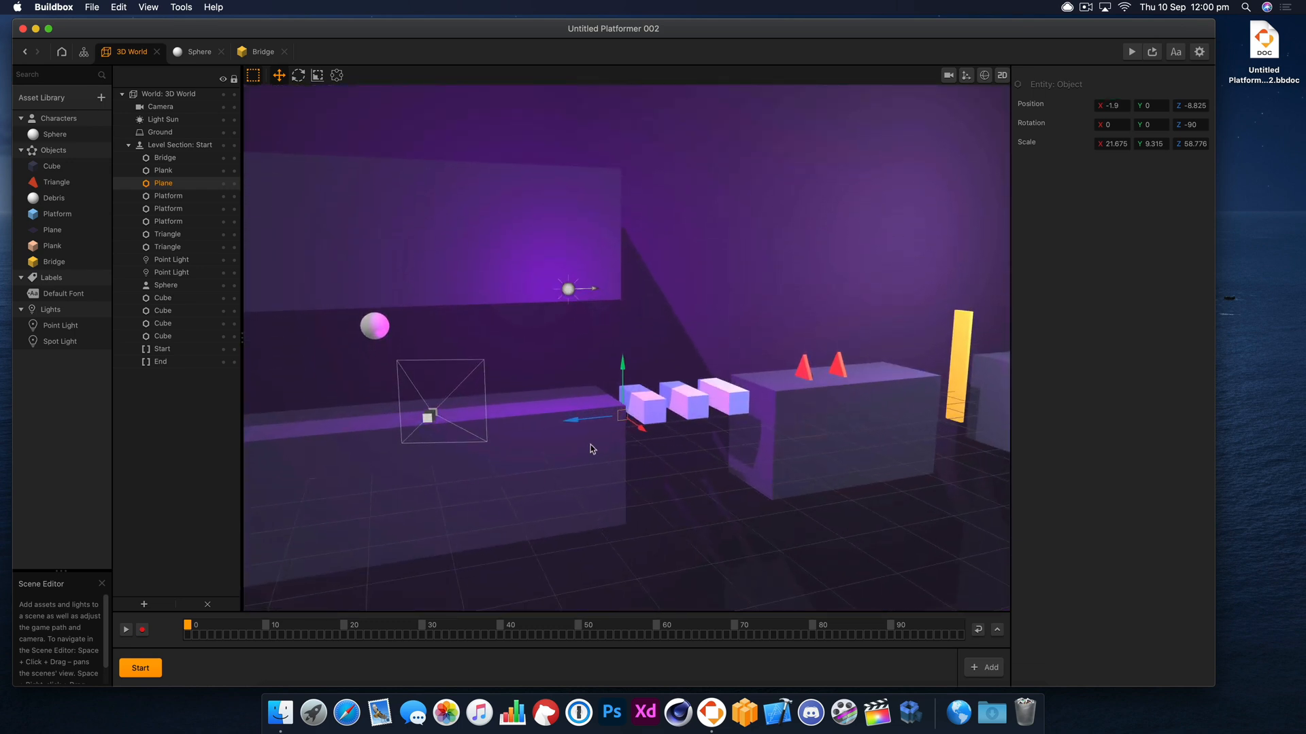
{"action": "left_click", "coordinate": [507, 283]}
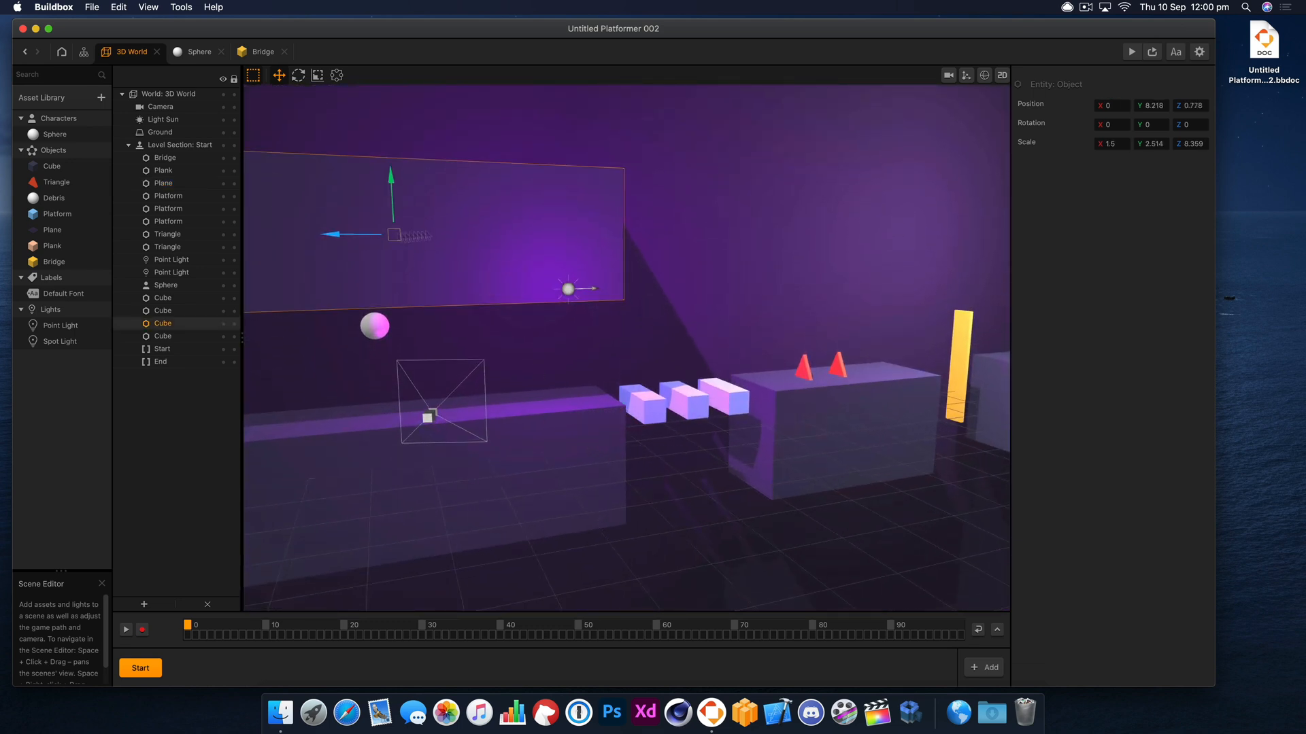
{"action": "left_click_drag", "start_coordinate": [363, 235], "coordinate": [632, 226]}
{"action": "left_click", "coordinate": [317, 75]}
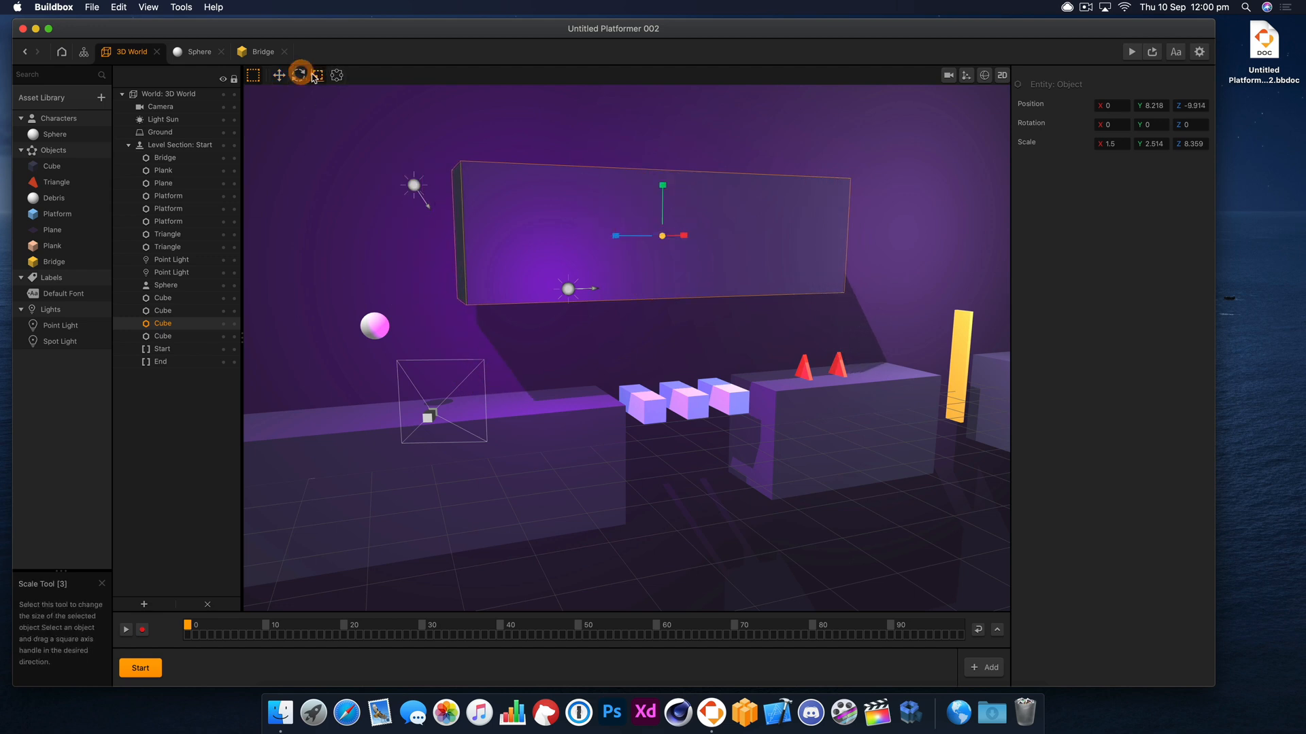
{"action": "left_click_drag", "start_coordinate": [615, 237], "coordinate": [455, 256]}
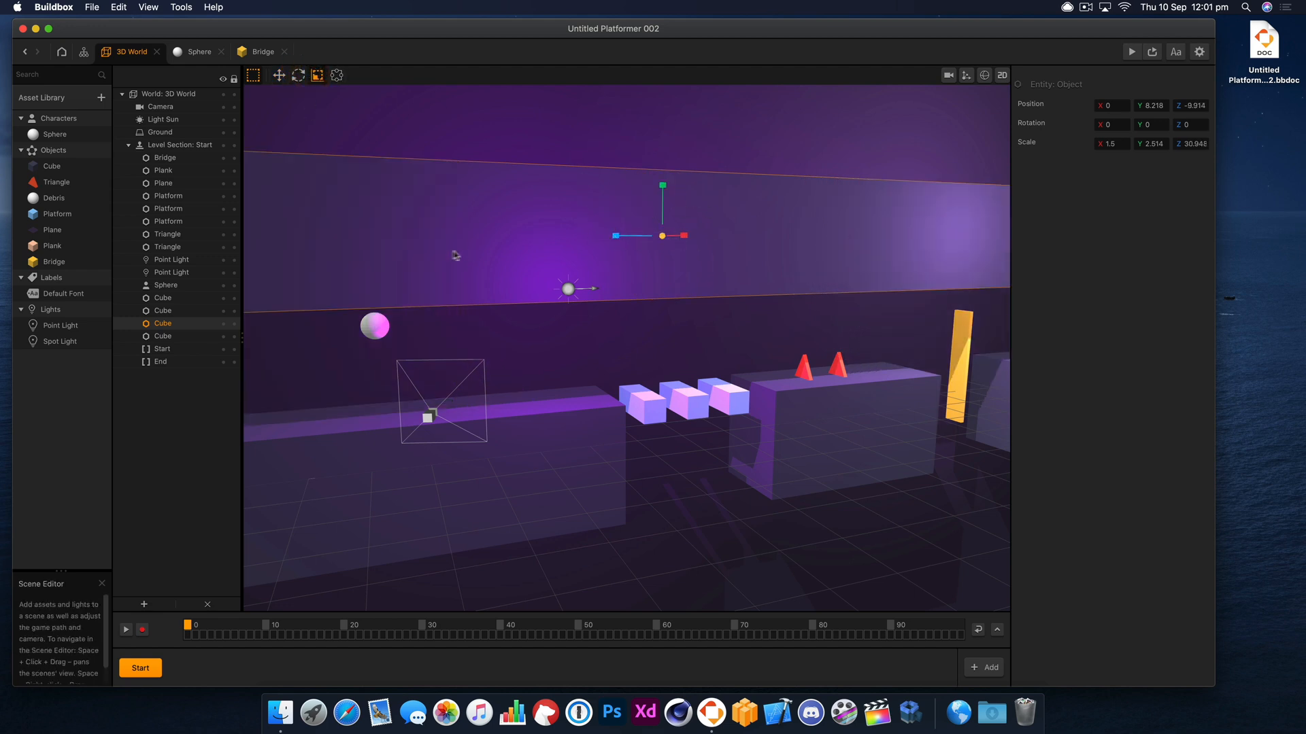
{"action": "left_click_drag", "start_coordinate": [665, 188], "coordinate": [663, 141]}
Step: Raise the overhead ceiling cube to about Y 12.1, checking its height in the game preview
{"action": "left_click", "coordinate": [276, 76]}
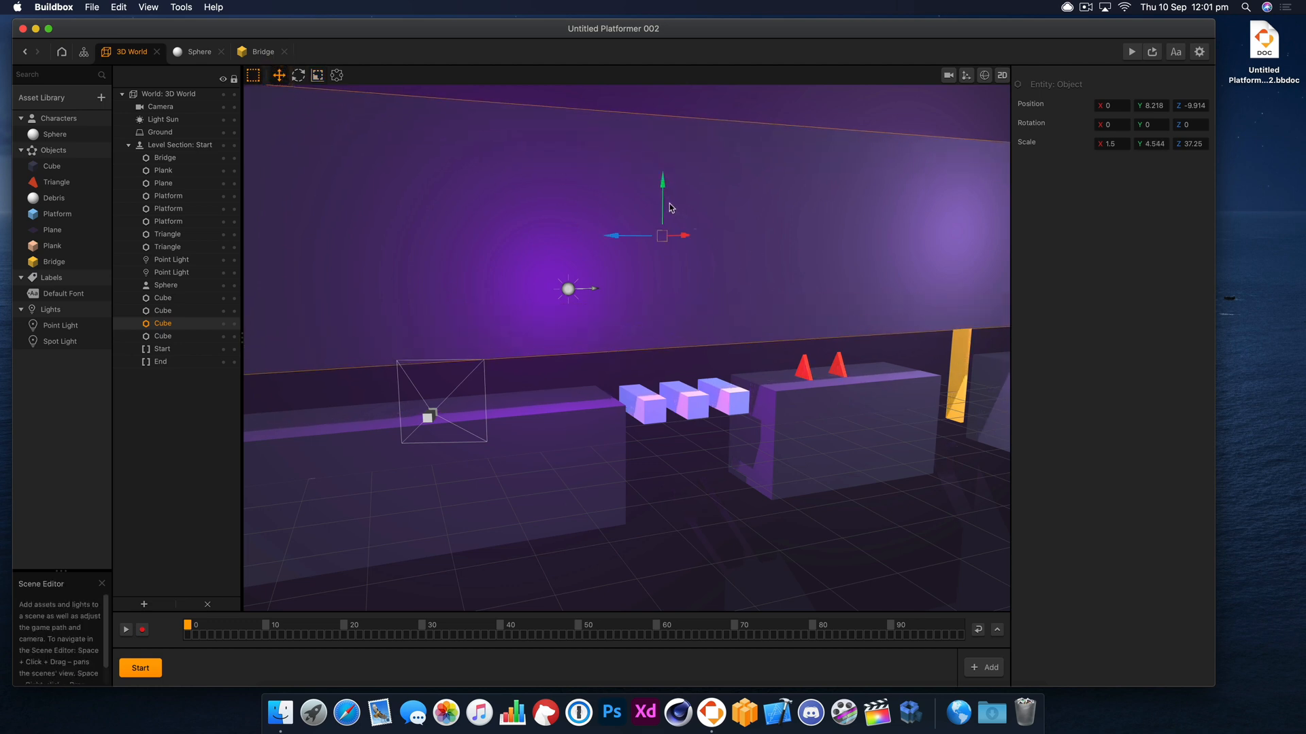
{"action": "left_click_drag", "start_coordinate": [663, 204], "coordinate": [663, 110]}
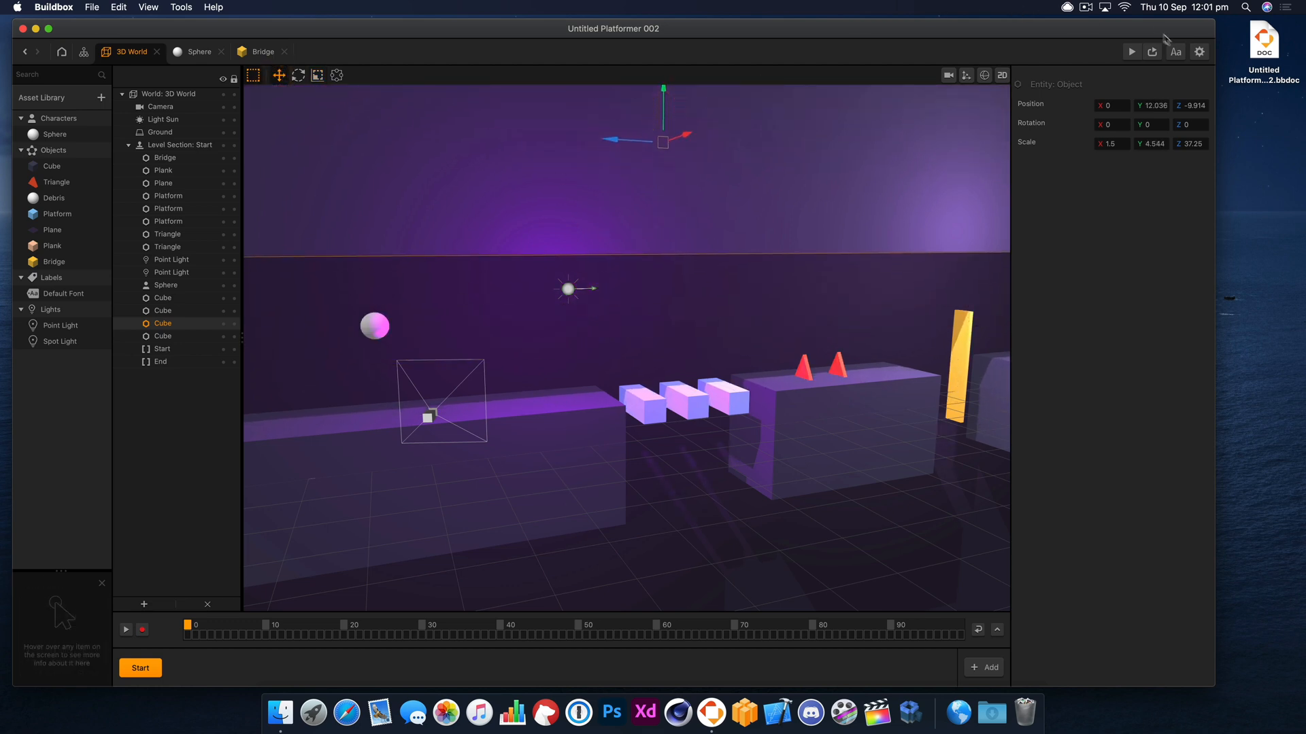
{"action": "left_click", "coordinate": [1152, 51]}
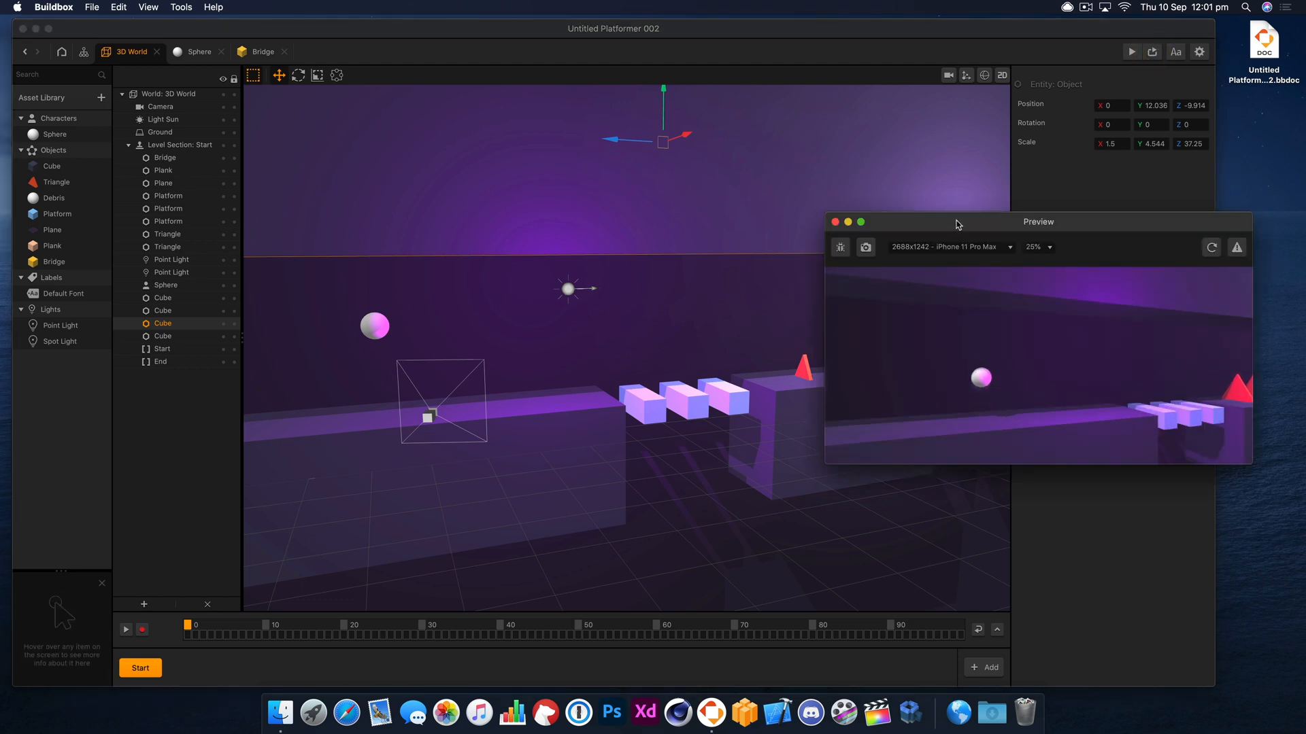
{"action": "left_click_drag", "start_coordinate": [956, 224], "coordinate": [961, 229]}
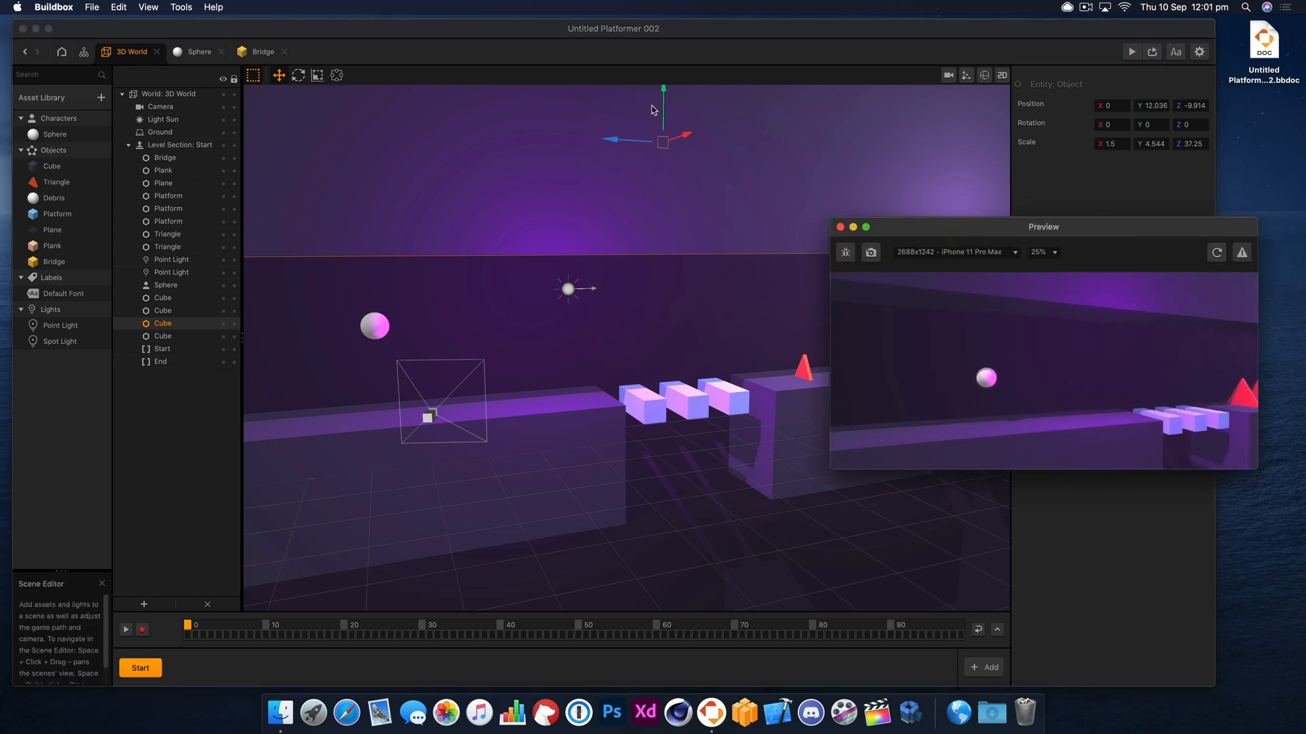
{"action": "left_click_drag", "start_coordinate": [665, 109], "coordinate": [636, 103]}
Step: Adjust the game camera's angle on the sphere in camera view and test the framing in the preview
{"action": "right_click_drag", "start_coordinate": [665, 318], "coordinate": [660, 322]}
{"action": "left_click", "coordinate": [949, 75]}
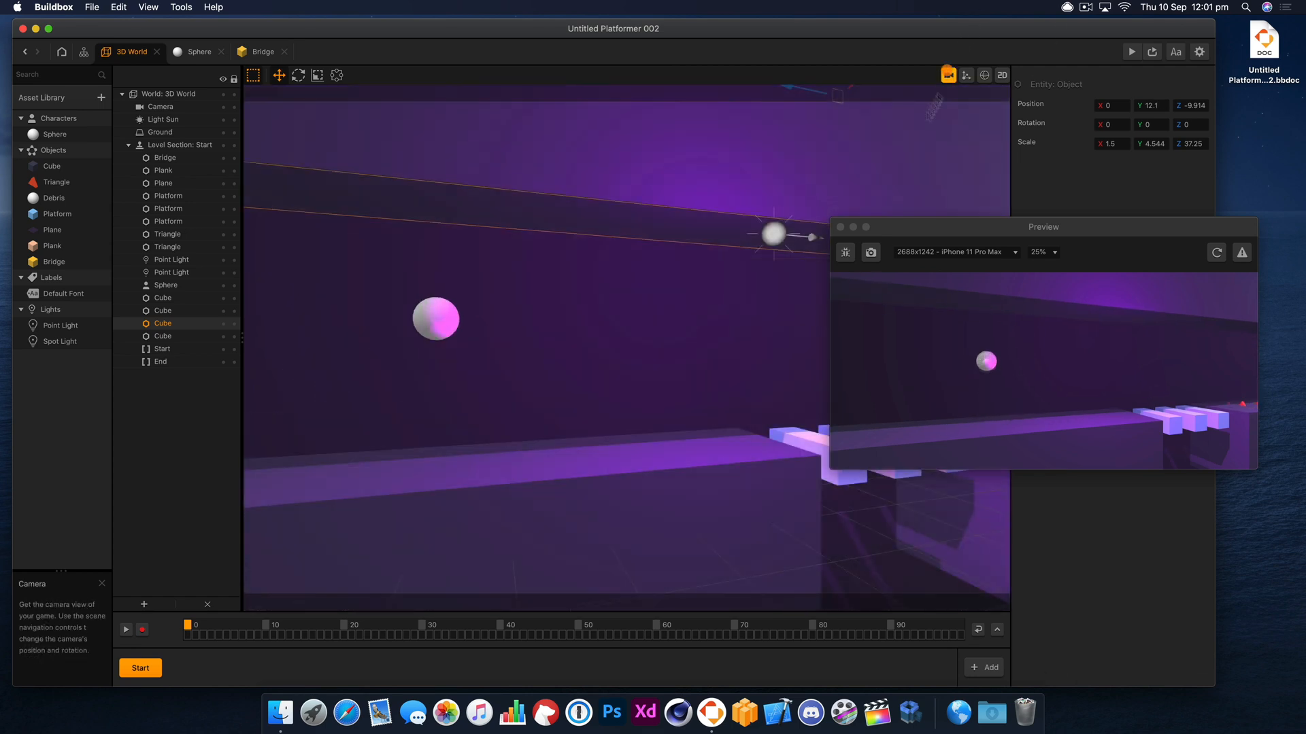
{"action": "right_click_drag", "start_coordinate": [791, 283], "coordinate": [773, 321]}
{"action": "left_click", "coordinate": [1231, 348]}
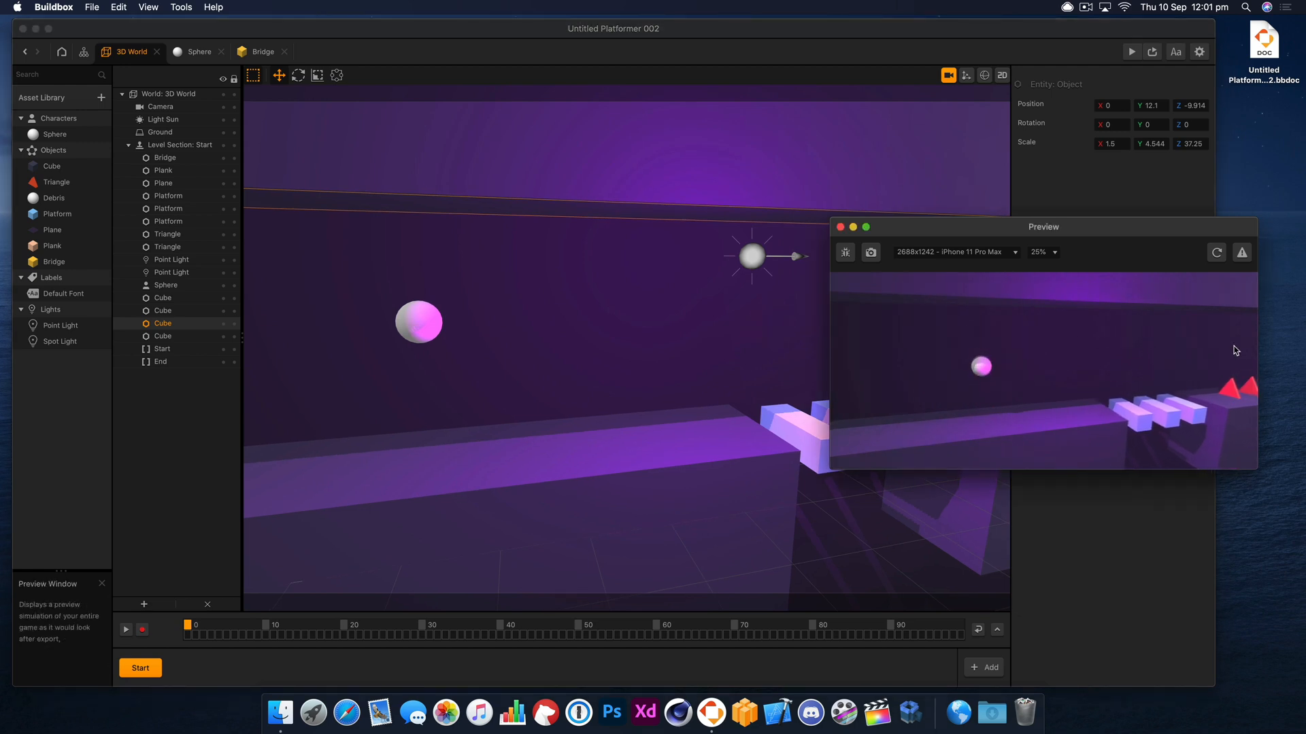
Step: Leave the camera view, fine-tune the overhead ceiling cube's height to Y 12.102 and close the preview
{"action": "left_click", "coordinate": [610, 166]}
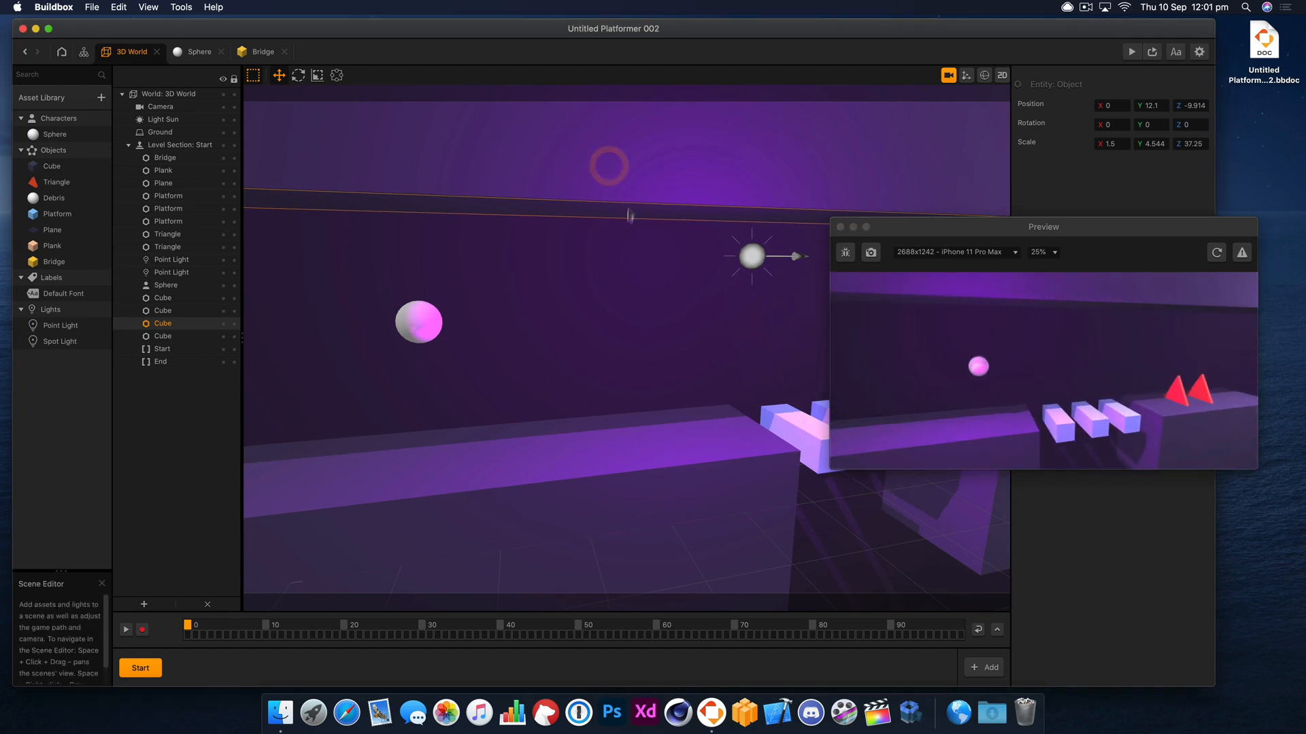
{"action": "left_click", "coordinate": [949, 74]}
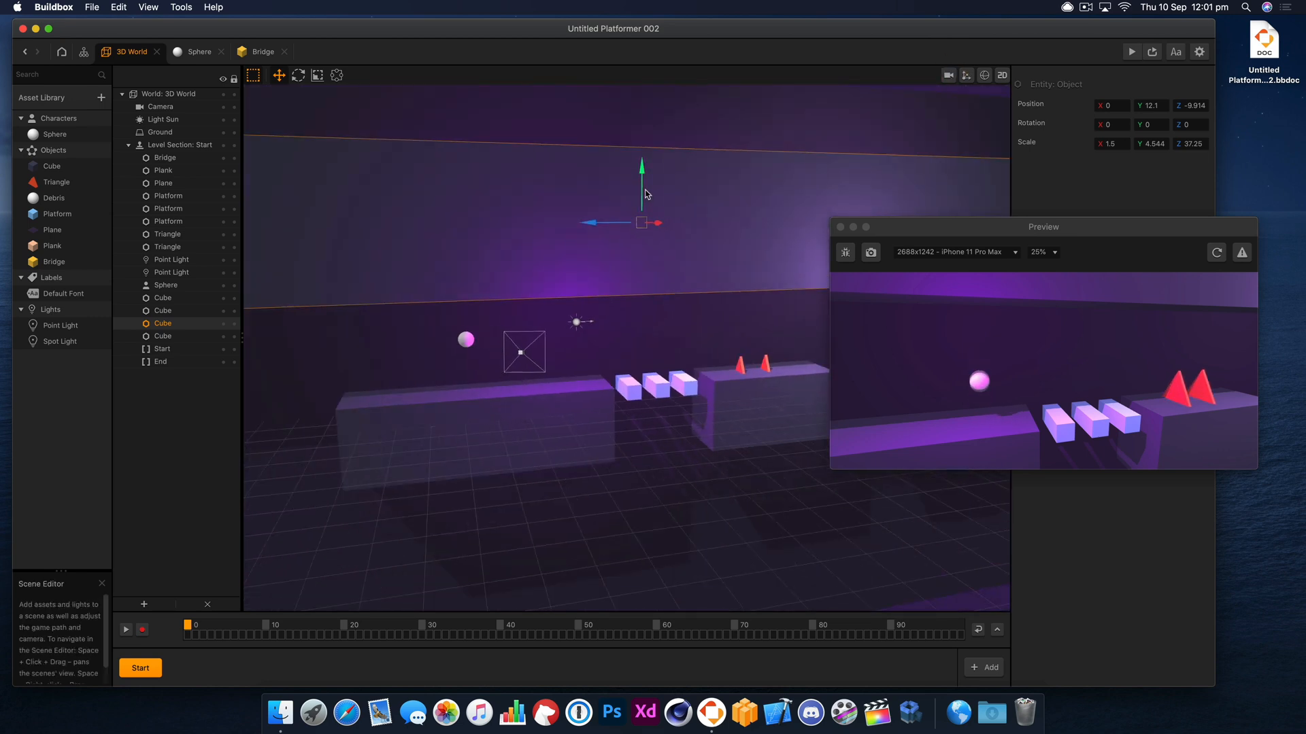
{"action": "left_click_drag", "start_coordinate": [646, 194], "coordinate": [614, 190]}
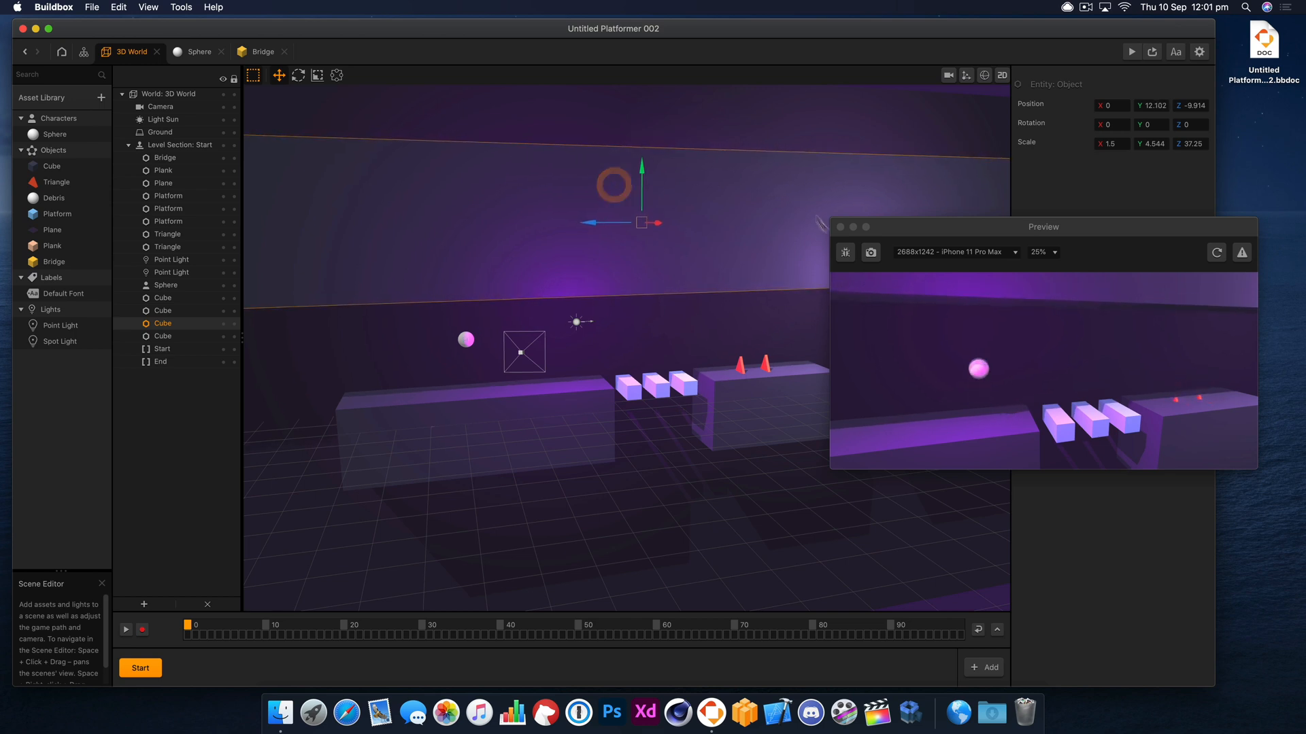
{"action": "left_click", "coordinate": [840, 228]}
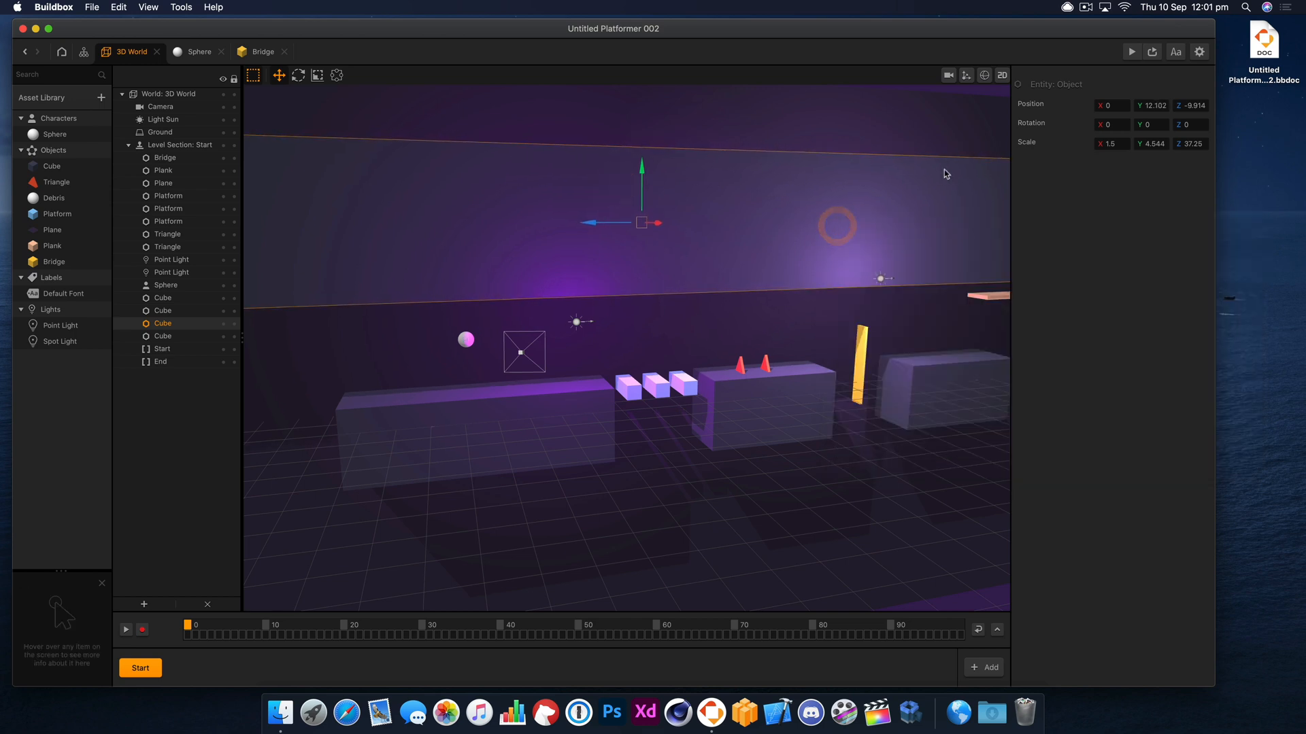
Step: Playtest the level in the game preview, jumping the ball past the spikes and the bridge, and close it
{"action": "left_click", "coordinate": [1132, 52]}
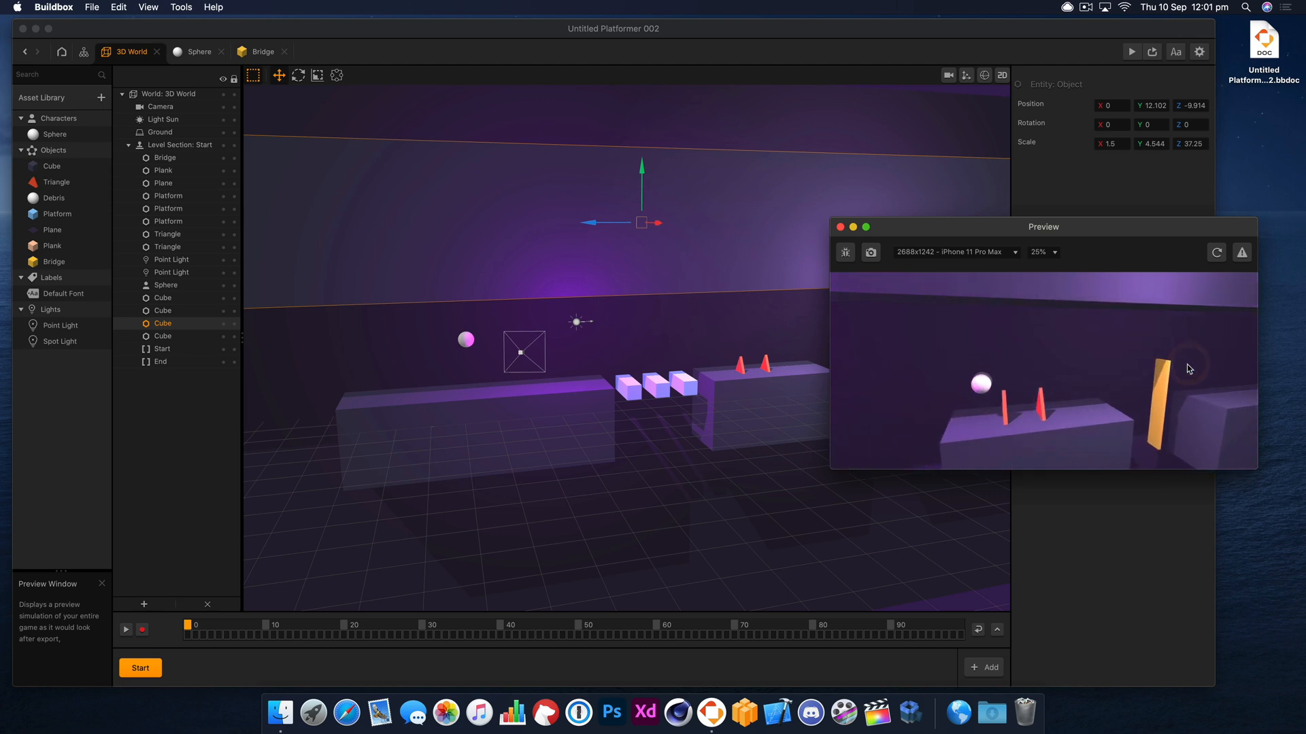
{"action": "left_click", "coordinate": [1189, 368]}
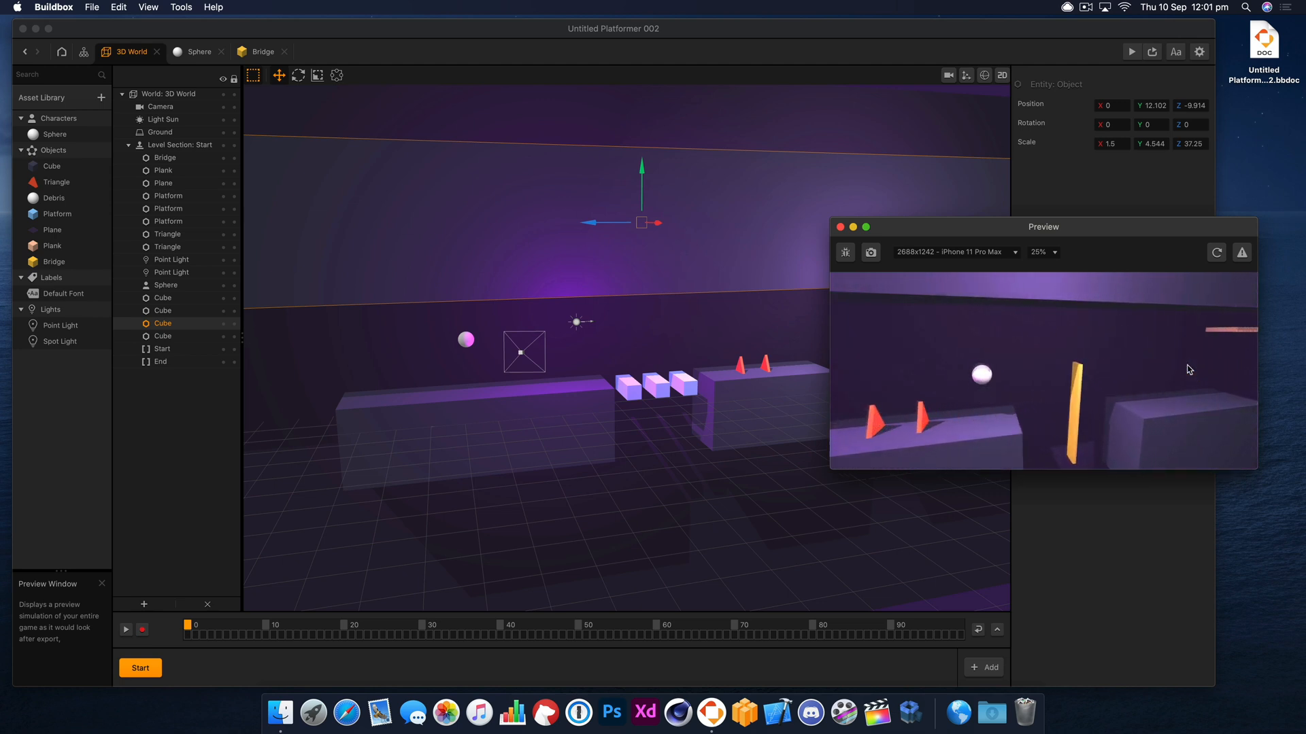
{"action": "left_click", "coordinate": [1184, 369]}
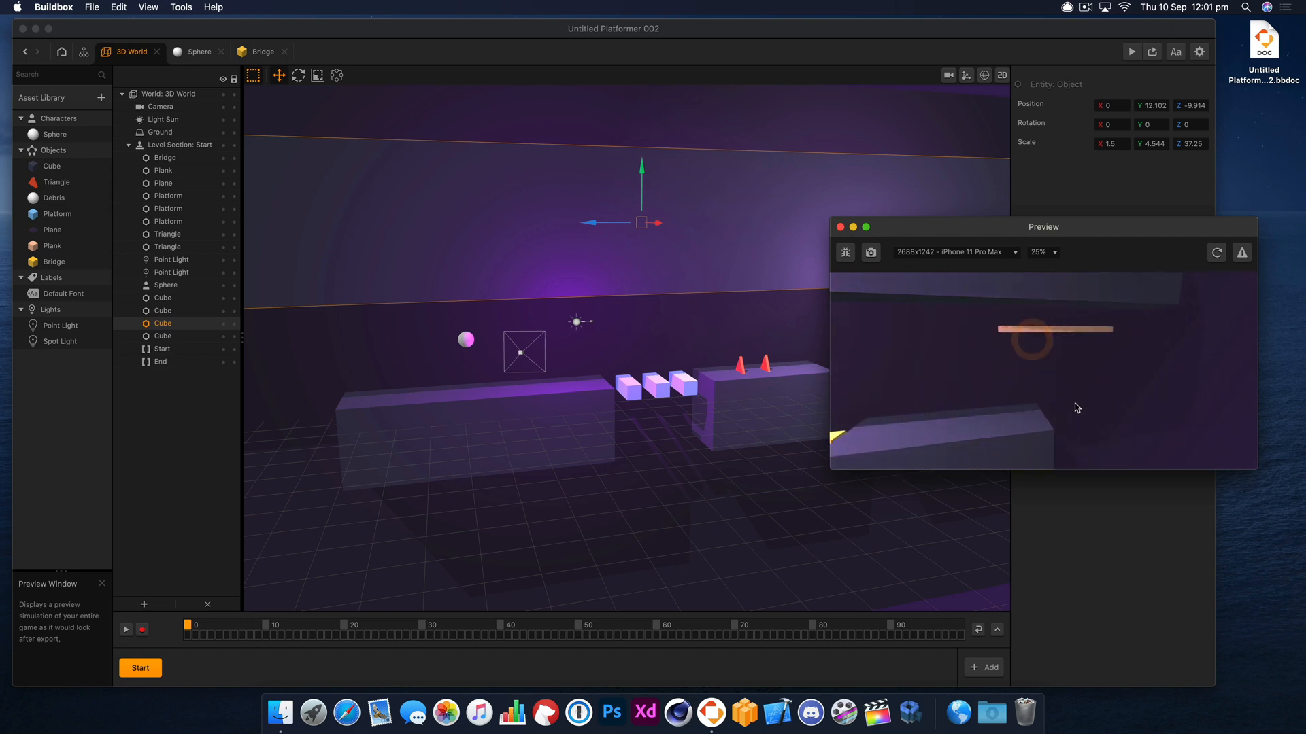
{"action": "left_click", "coordinate": [839, 227]}
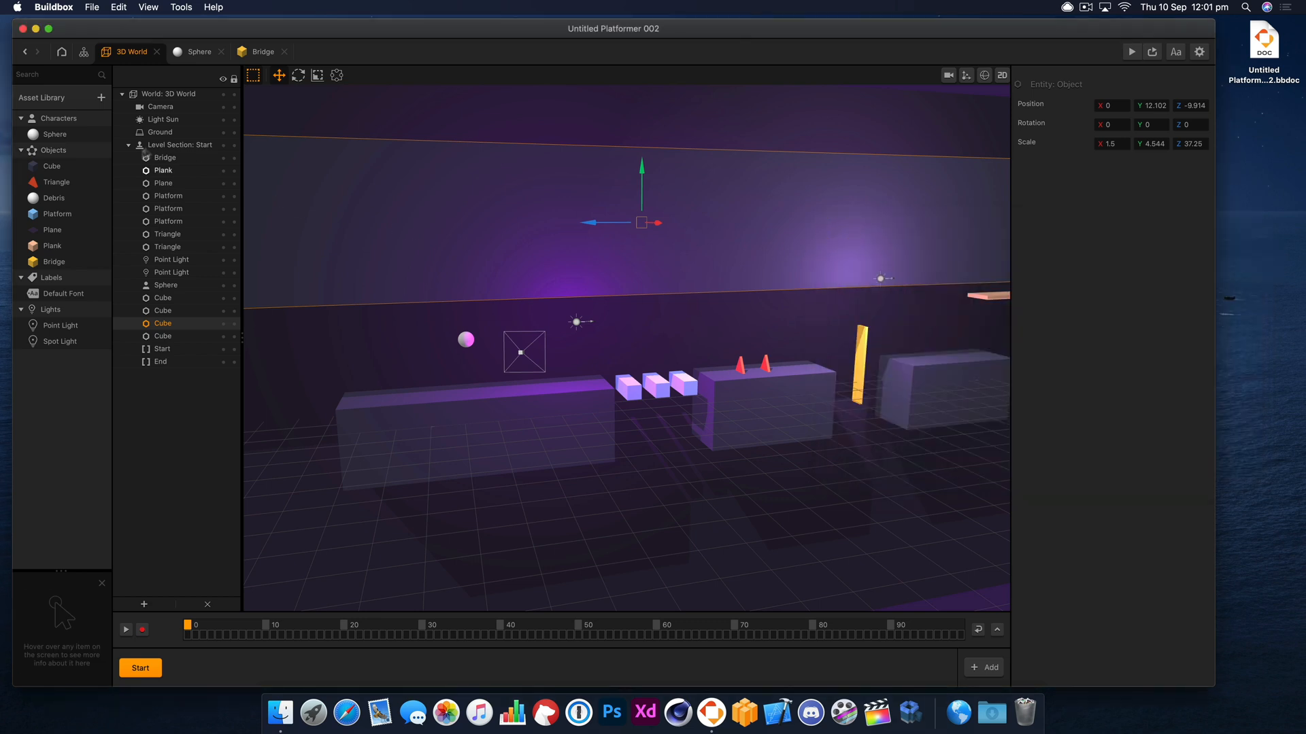
Step: Add a new cube shape to the asset library's objects and rename it Lava
{"action": "left_click", "coordinate": [100, 97]}
{"action": "left_click_drag", "start_coordinate": [180, 143], "coordinate": [116, 325]}
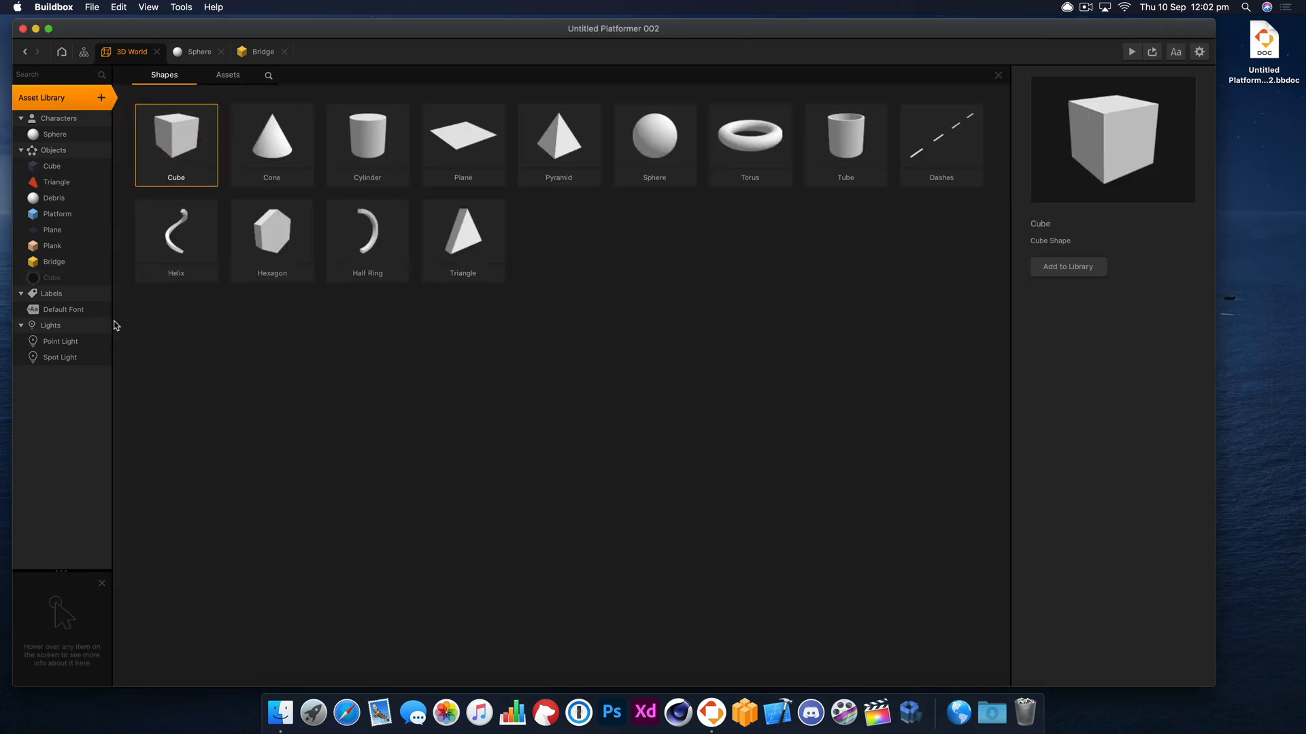
{"action": "left_click", "coordinate": [56, 279]}
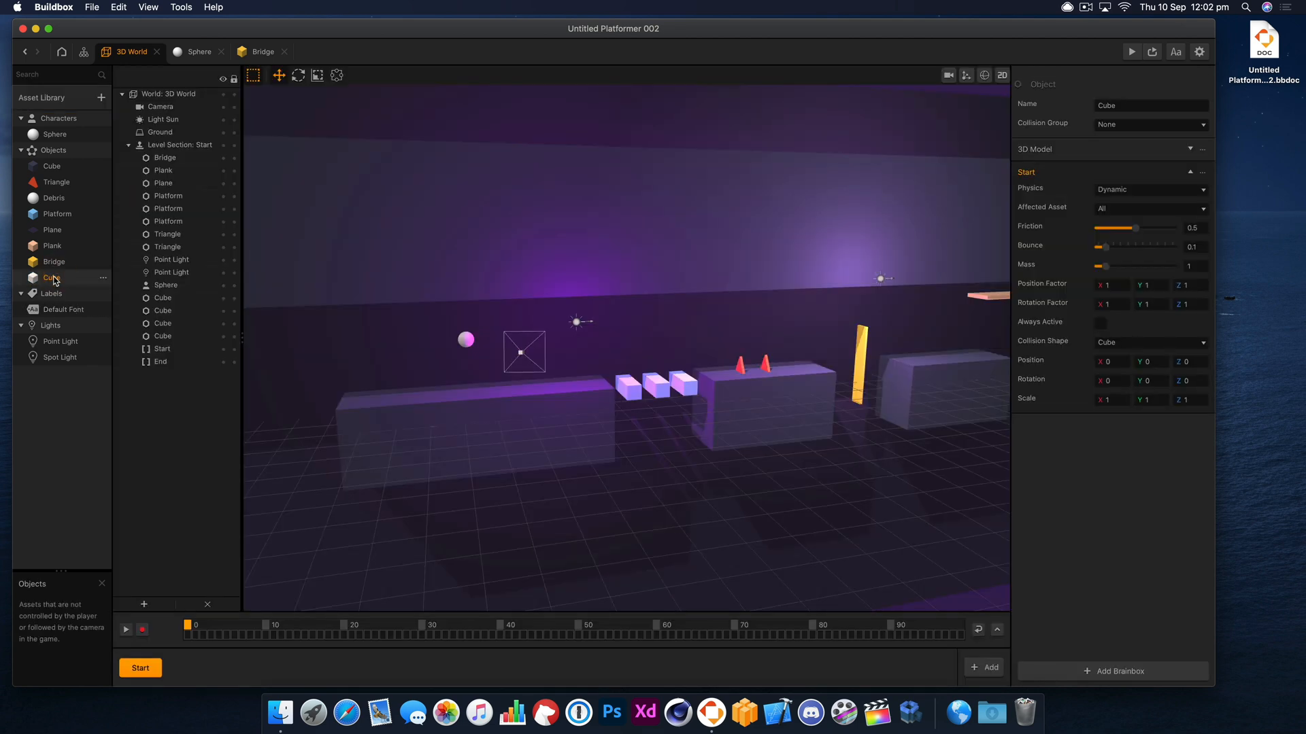
{"action": "left_click", "coordinate": [1124, 106]}
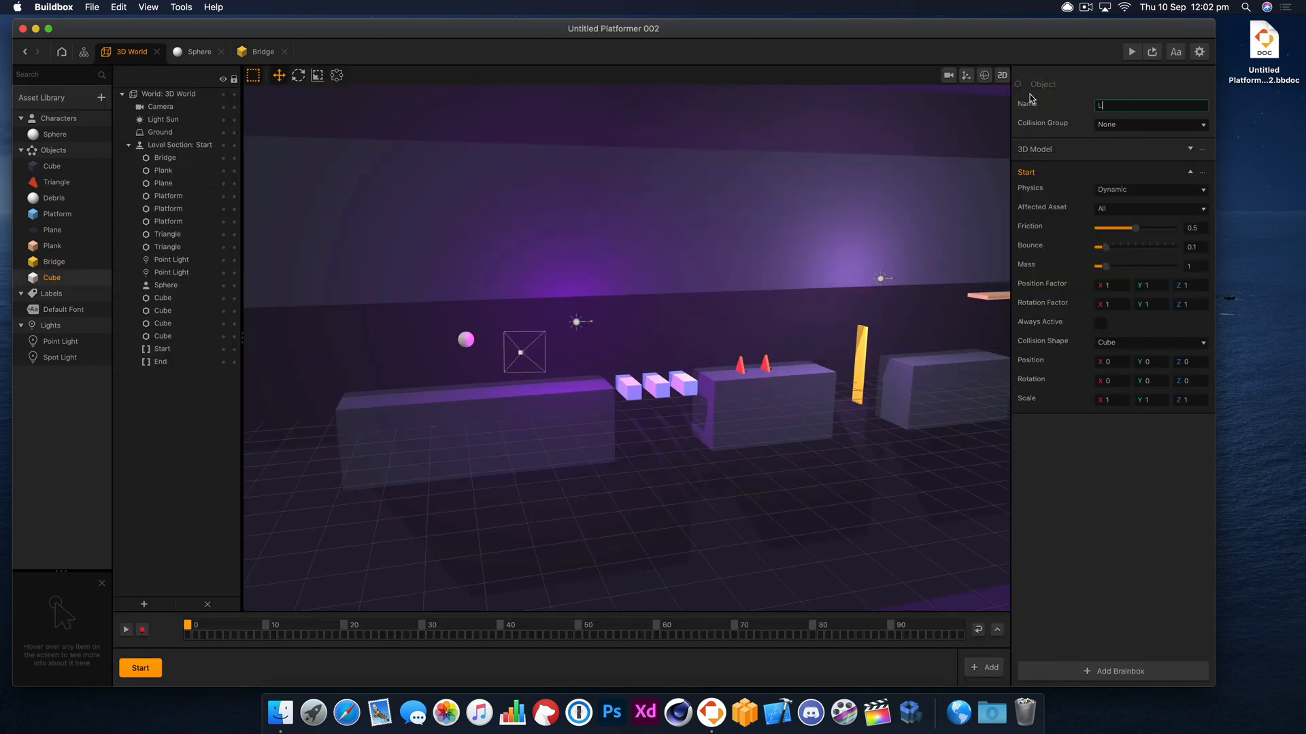
Step: Change the color of the Lava asset's 3D model to a pinkish red in its node map
{"action": "double_click", "coordinate": [54, 278]}
{"action": "left_click", "coordinate": [513, 476]}
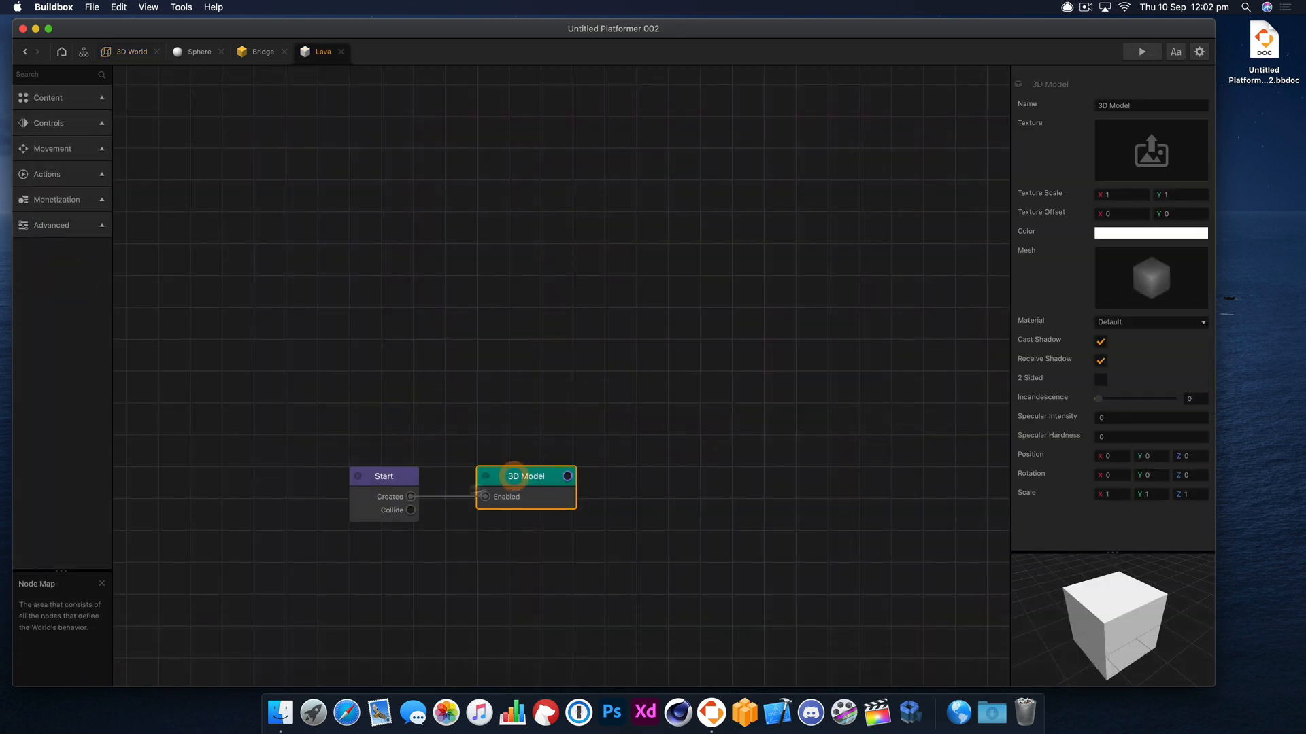
{"action": "left_click", "coordinate": [1134, 231]}
{"action": "left_click", "coordinate": [912, 308]}
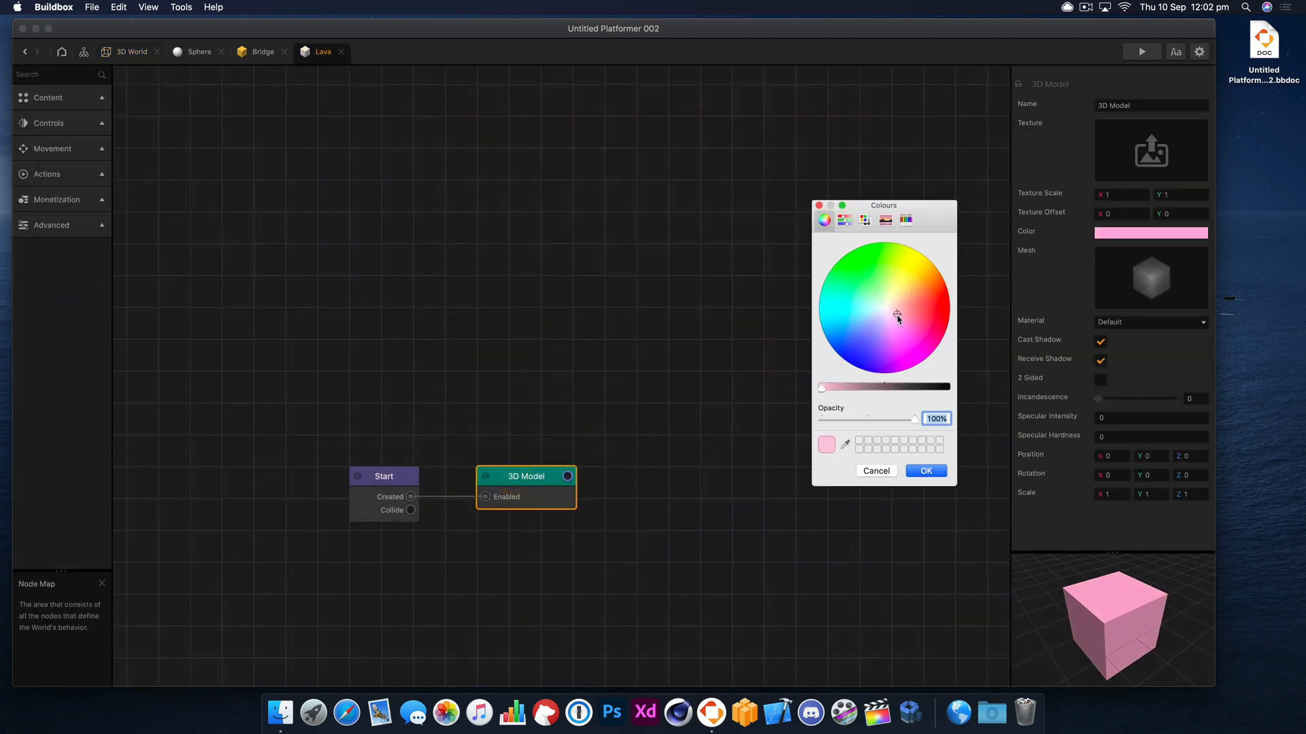
{"action": "left_click", "coordinate": [911, 309]}
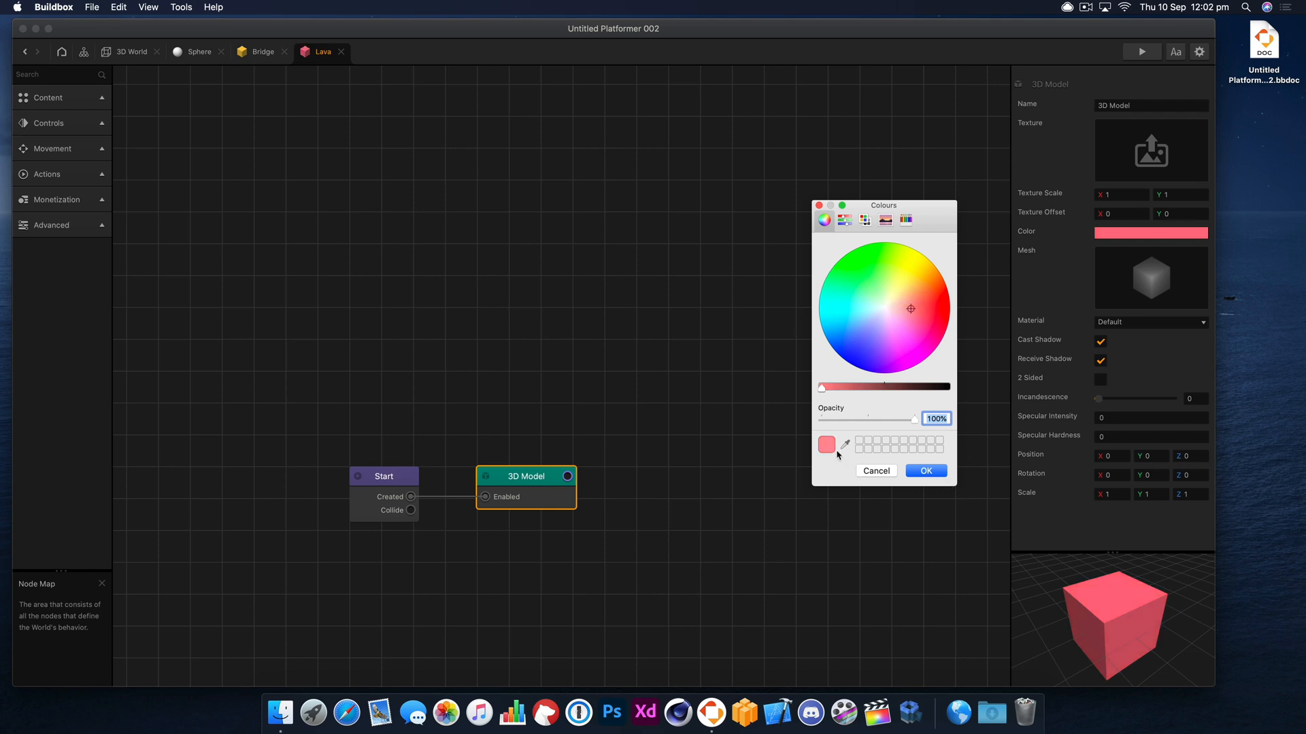
{"action": "left_click", "coordinate": [926, 470]}
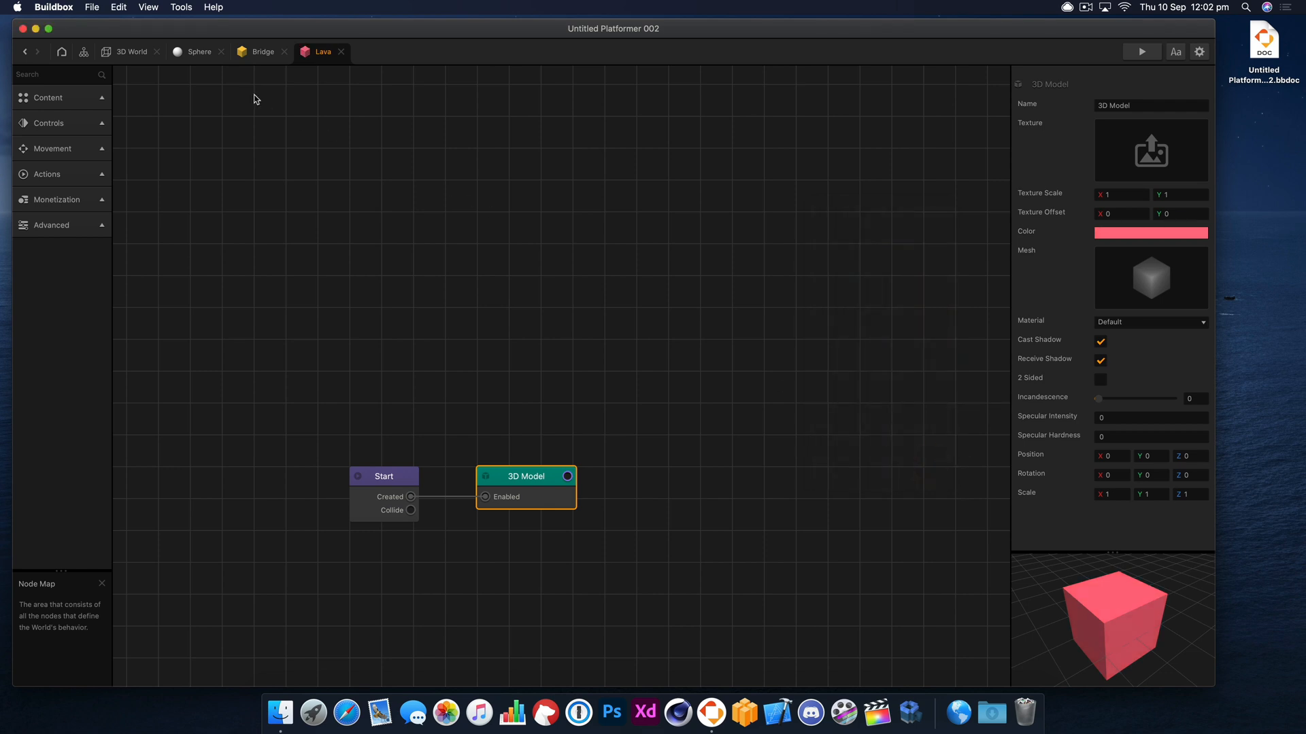
Step: Place a Lava block in the 3D World near the plank gap, flatten it to 0.386 in Y and move it to about X 6.3
{"action": "left_click", "coordinate": [127, 53]}
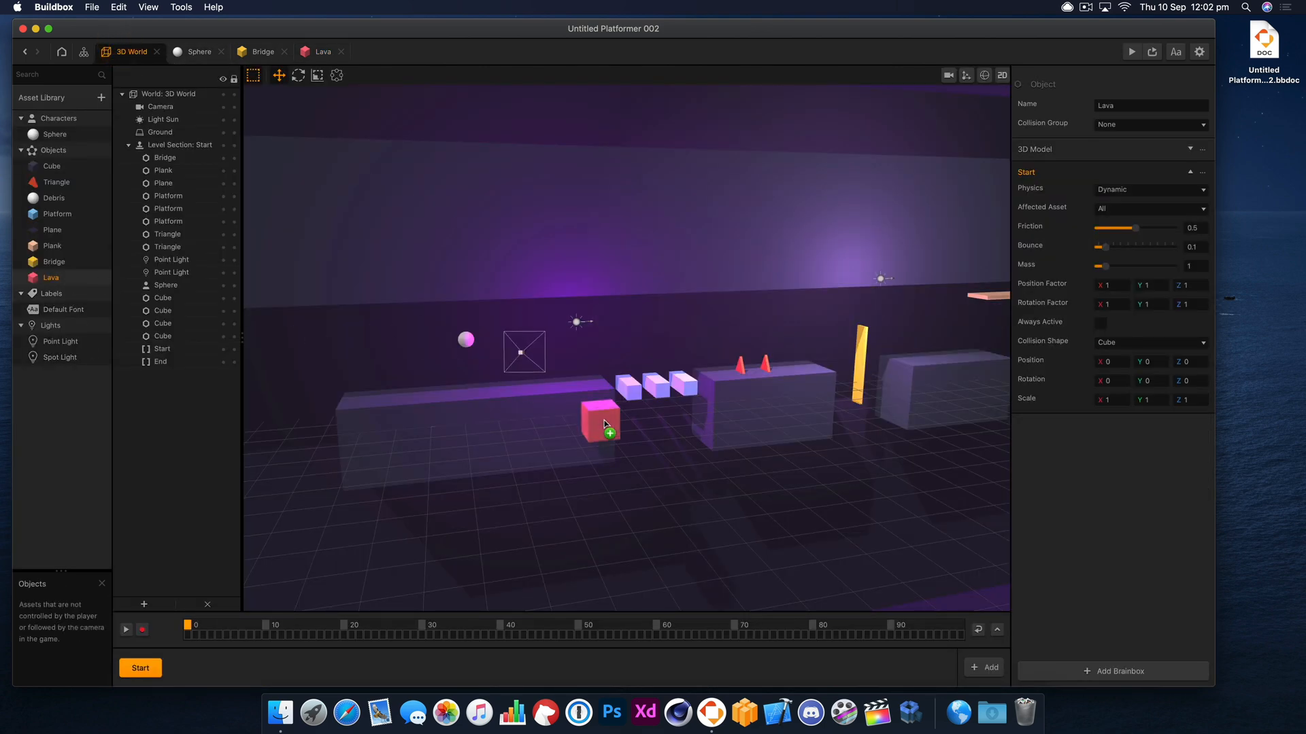
{"action": "left_click_drag", "start_coordinate": [604, 425], "coordinate": [692, 455]}
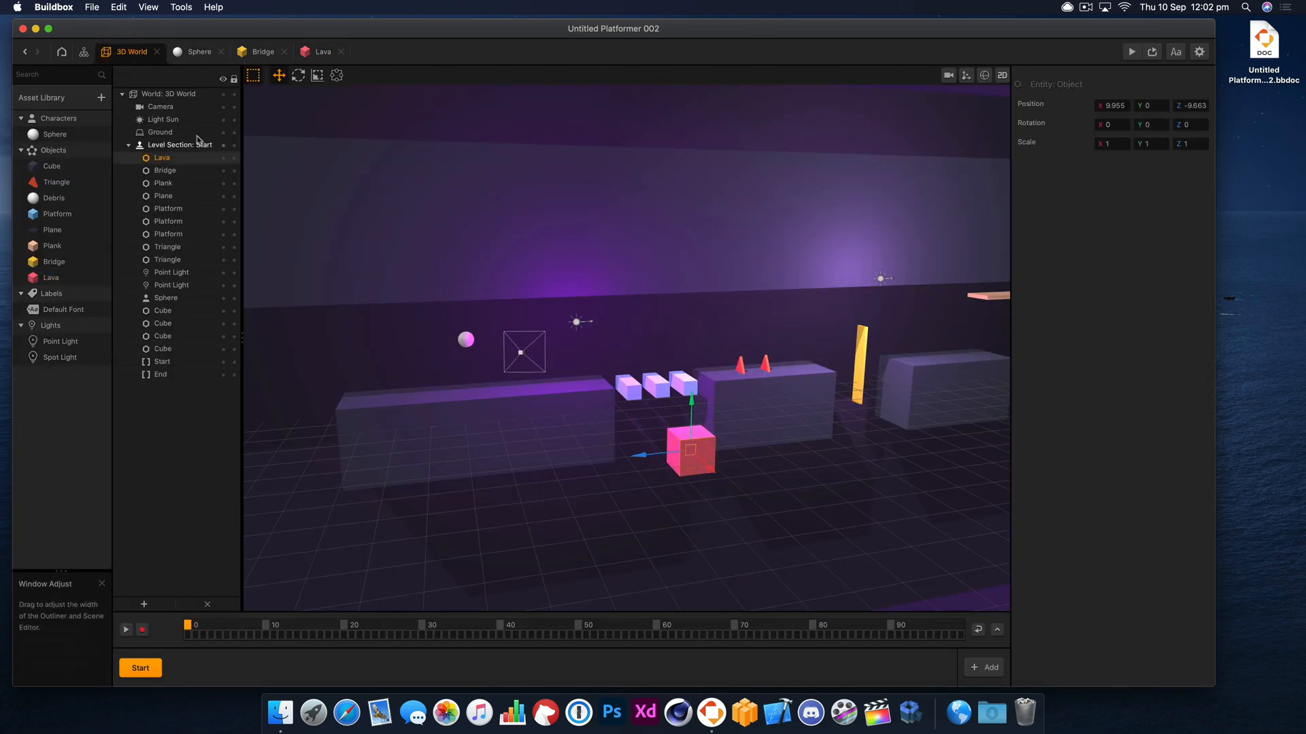
{"action": "left_click", "coordinate": [317, 75]}
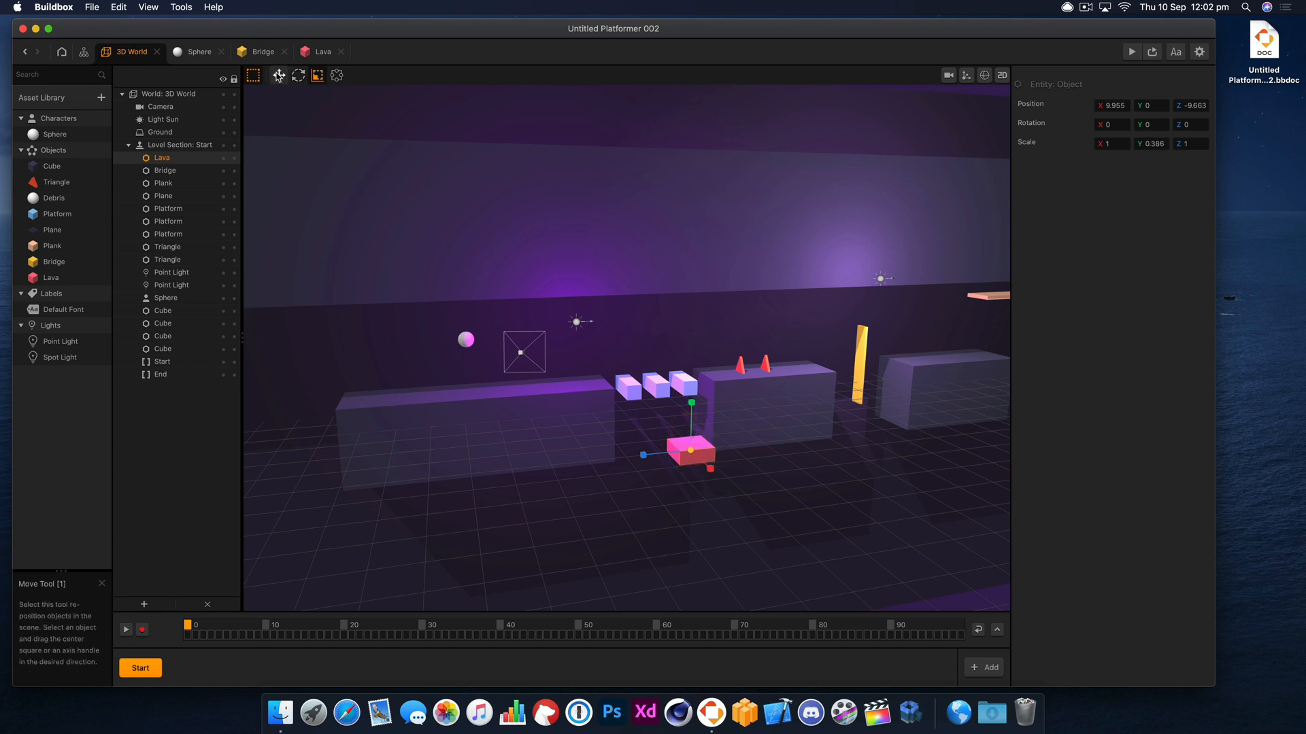
{"action": "key", "text": "w"}
{"action": "left_click_drag", "start_coordinate": [709, 476], "coordinate": [679, 447]}
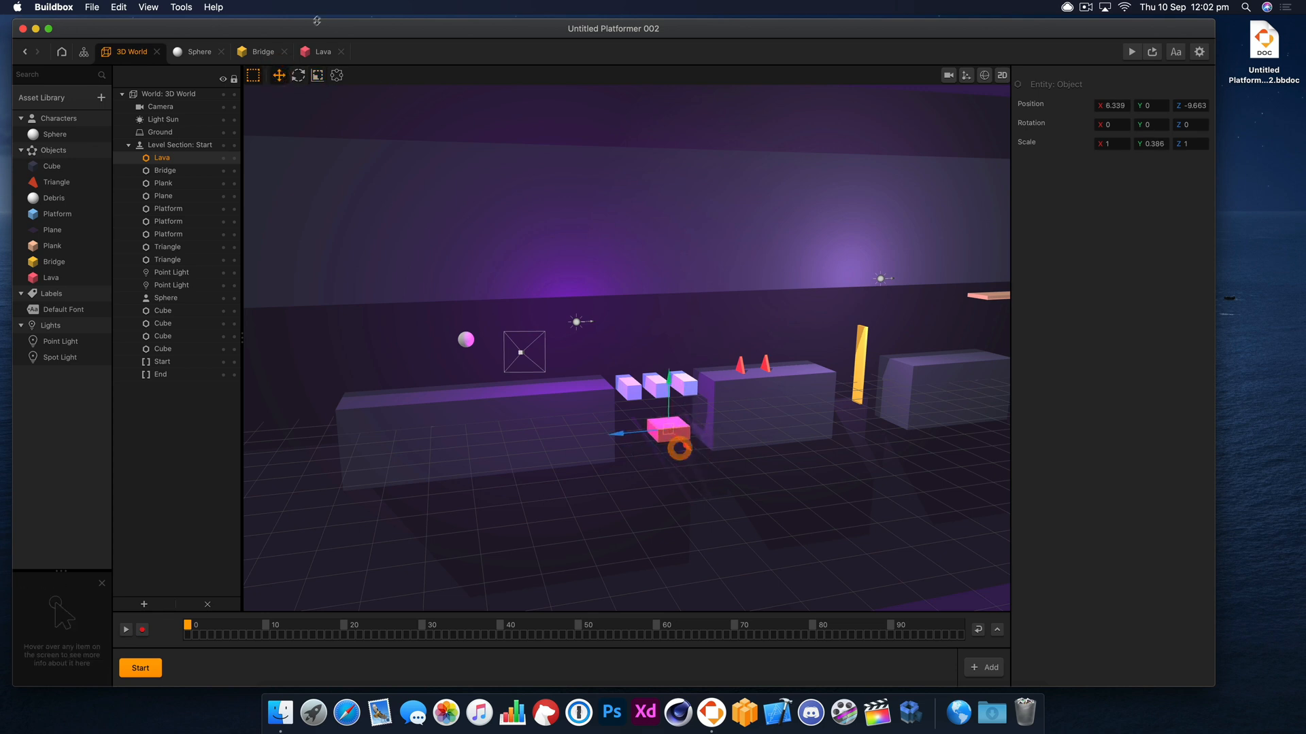
Step: Scale the lava slab to about 2.9 in X and 10.6 in Z, and move it under the platforms at X 0.841, Y -2.884
{"action": "left_click", "coordinate": [317, 75]}
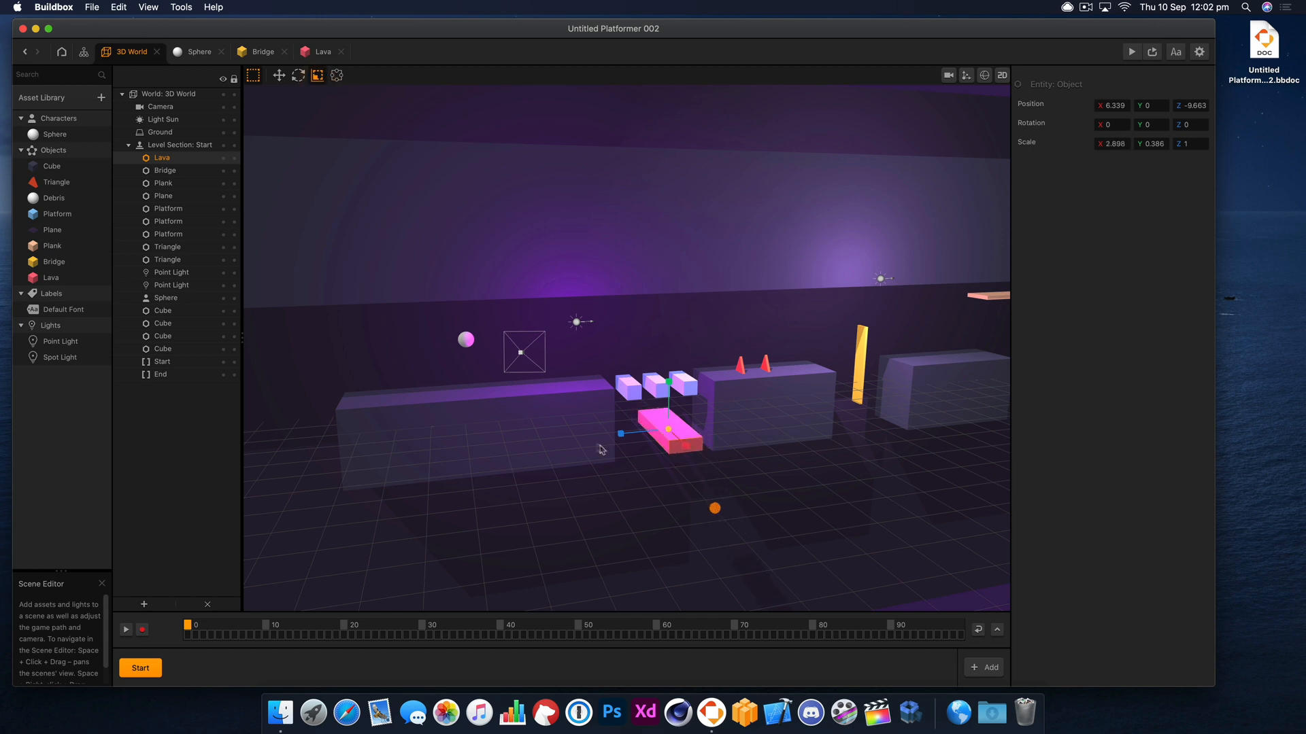
{"action": "left_click_drag", "start_coordinate": [686, 446], "coordinate": [789, 452]}
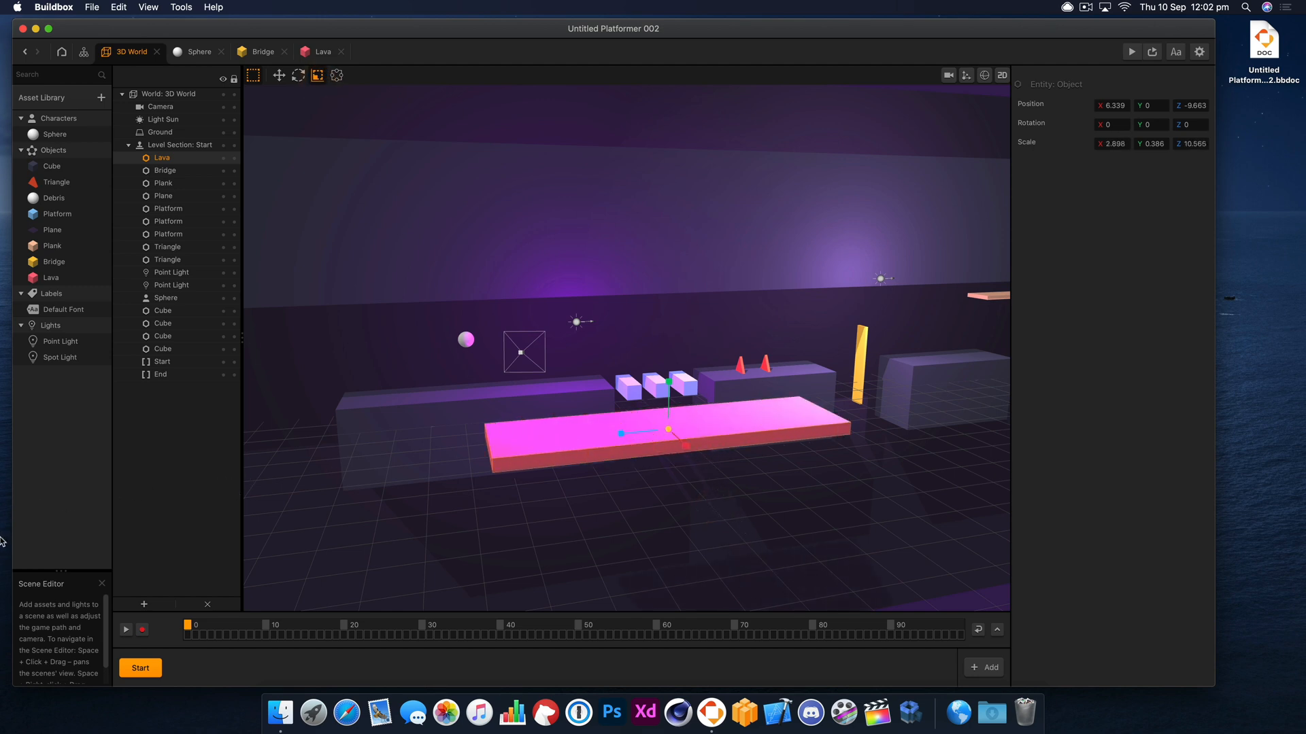
{"action": "right_click_drag", "start_coordinate": [566, 305], "coordinate": [592, 344]}
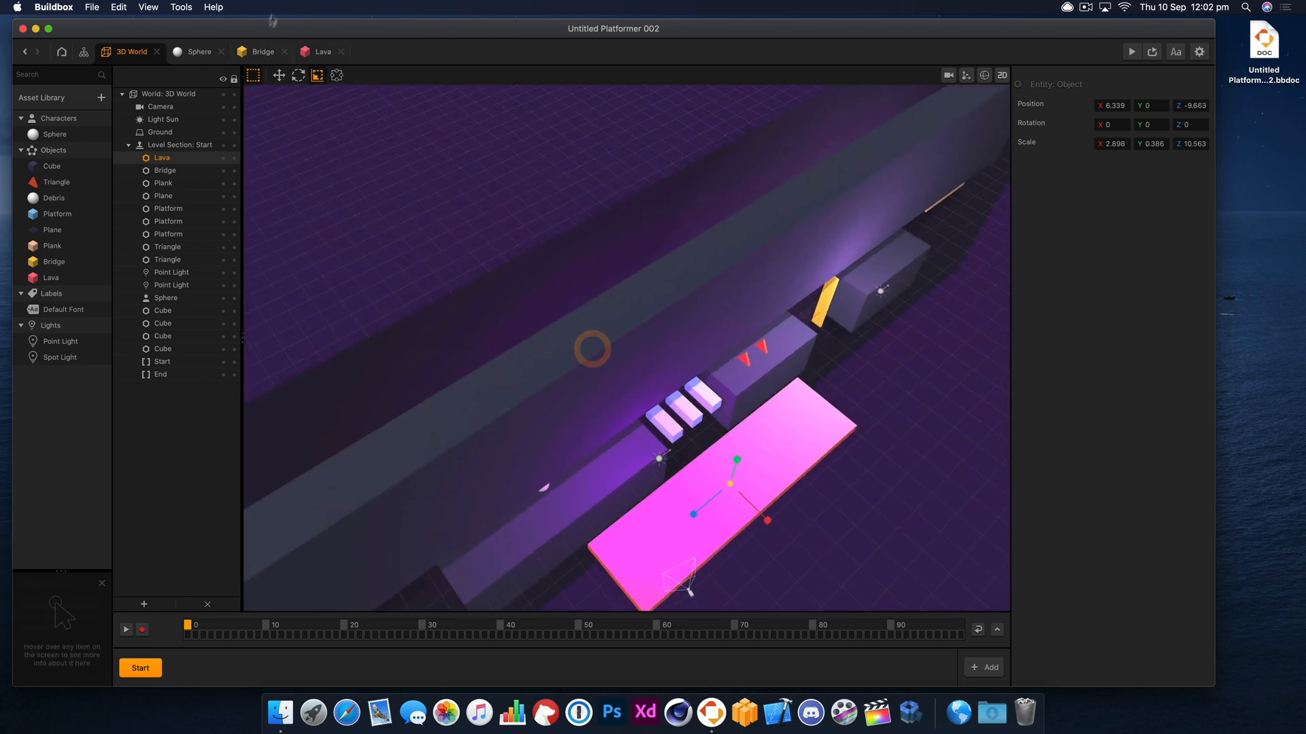
{"action": "left_click", "coordinate": [279, 74]}
{"action": "left_click_drag", "start_coordinate": [778, 533], "coordinate": [700, 498]}
{"action": "right_click_drag", "start_coordinate": [765, 452], "coordinate": [675, 384]}
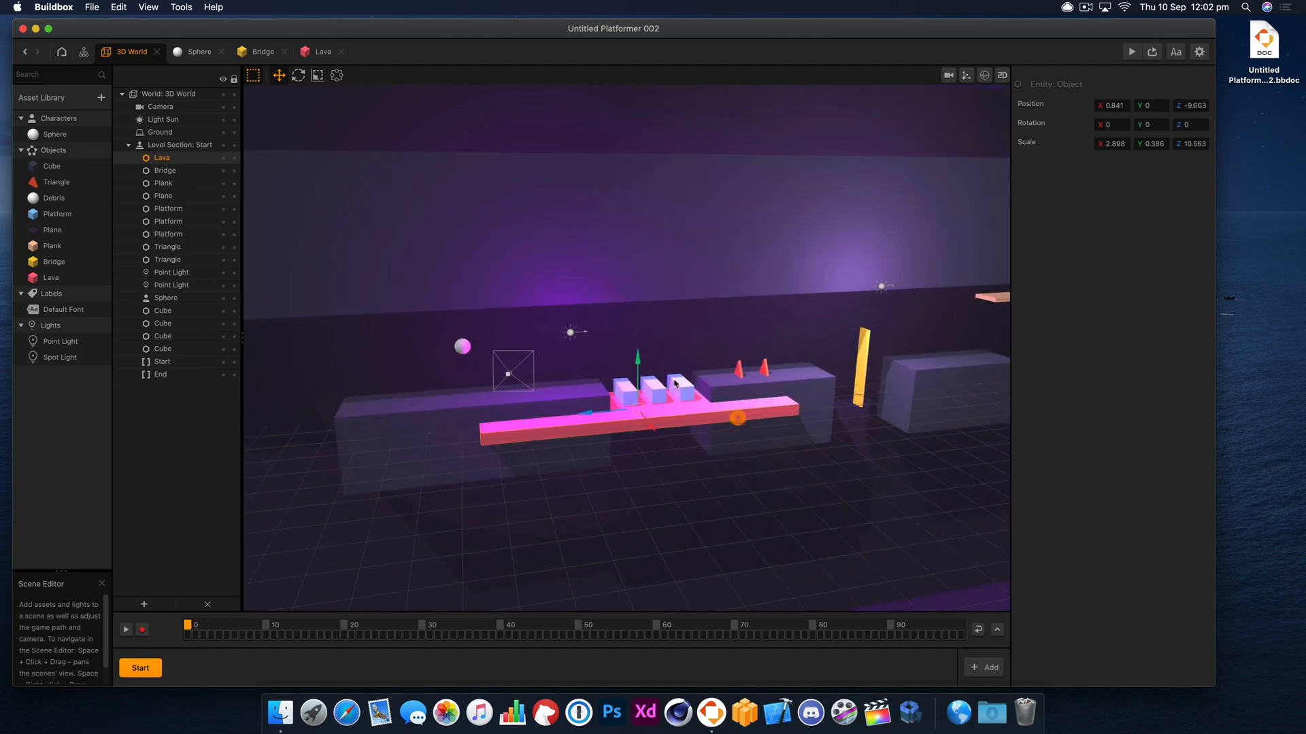
{"action": "left_click_drag", "start_coordinate": [639, 360], "coordinate": [638, 396]}
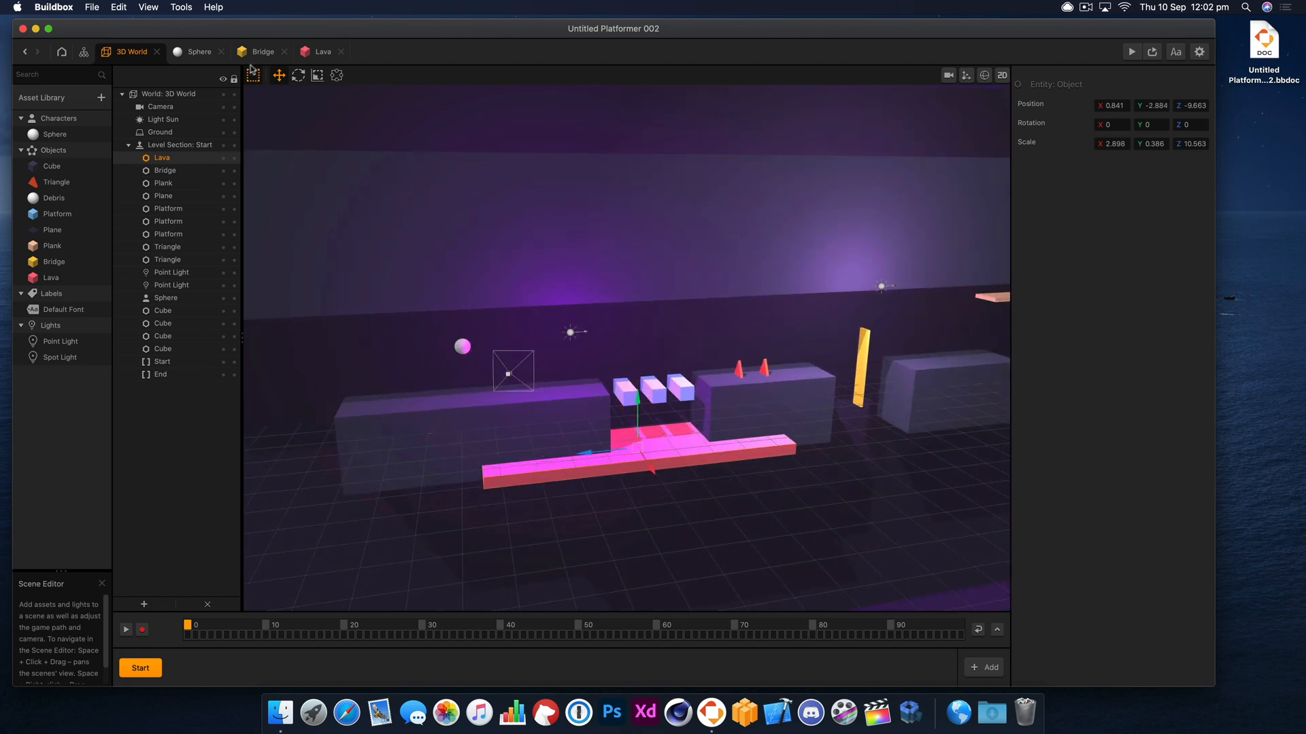
Step: Stretch the lava slab along the whole level to about 35.7 in Z and widen it to about 5.16 in X
{"action": "left_click", "coordinate": [298, 75]}
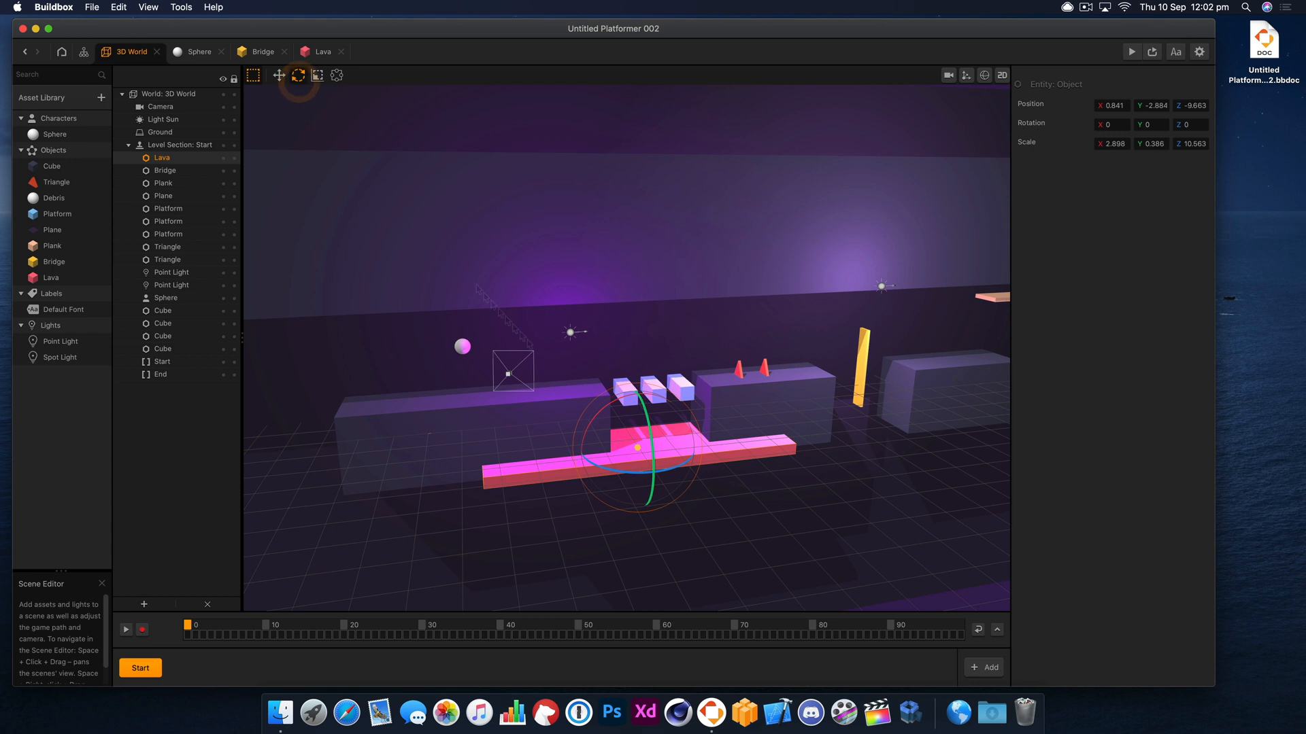
{"action": "left_click", "coordinate": [314, 77]}
{"action": "left_click_drag", "start_coordinate": [552, 462], "coordinate": [401, 466]}
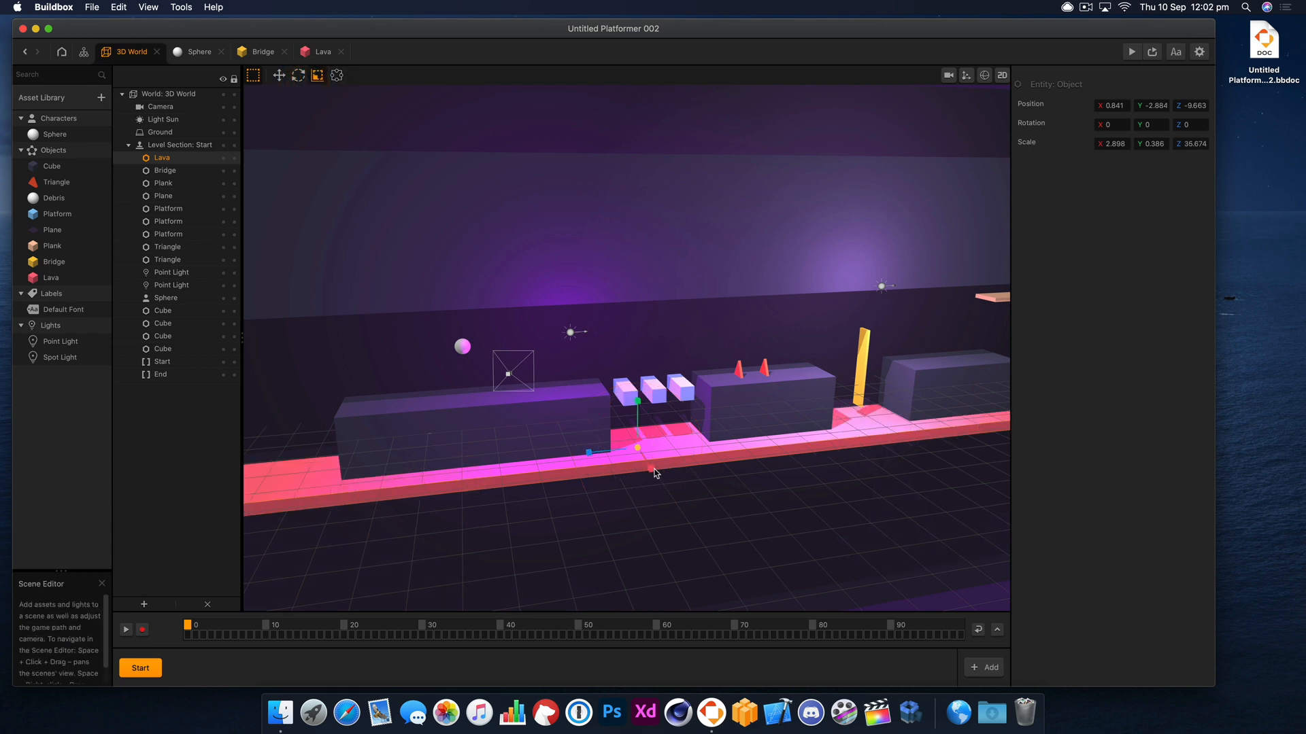
{"action": "left_click_drag", "start_coordinate": [655, 474], "coordinate": [669, 491]}
{"action": "right_click_drag", "start_coordinate": [670, 491], "coordinate": [785, 437]}
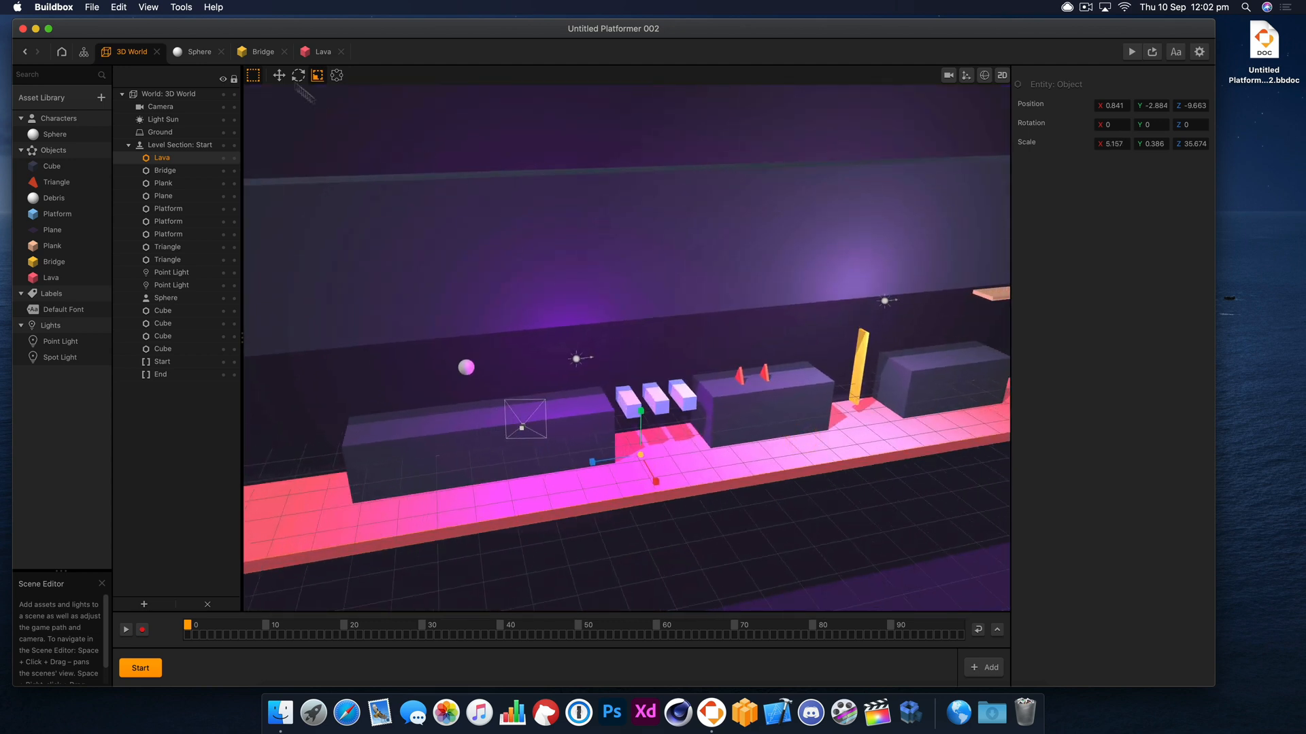
Step: Shift the lava slab along the level to about Z -19.55 and check it in the game preview
{"action": "left_click", "coordinate": [284, 76]}
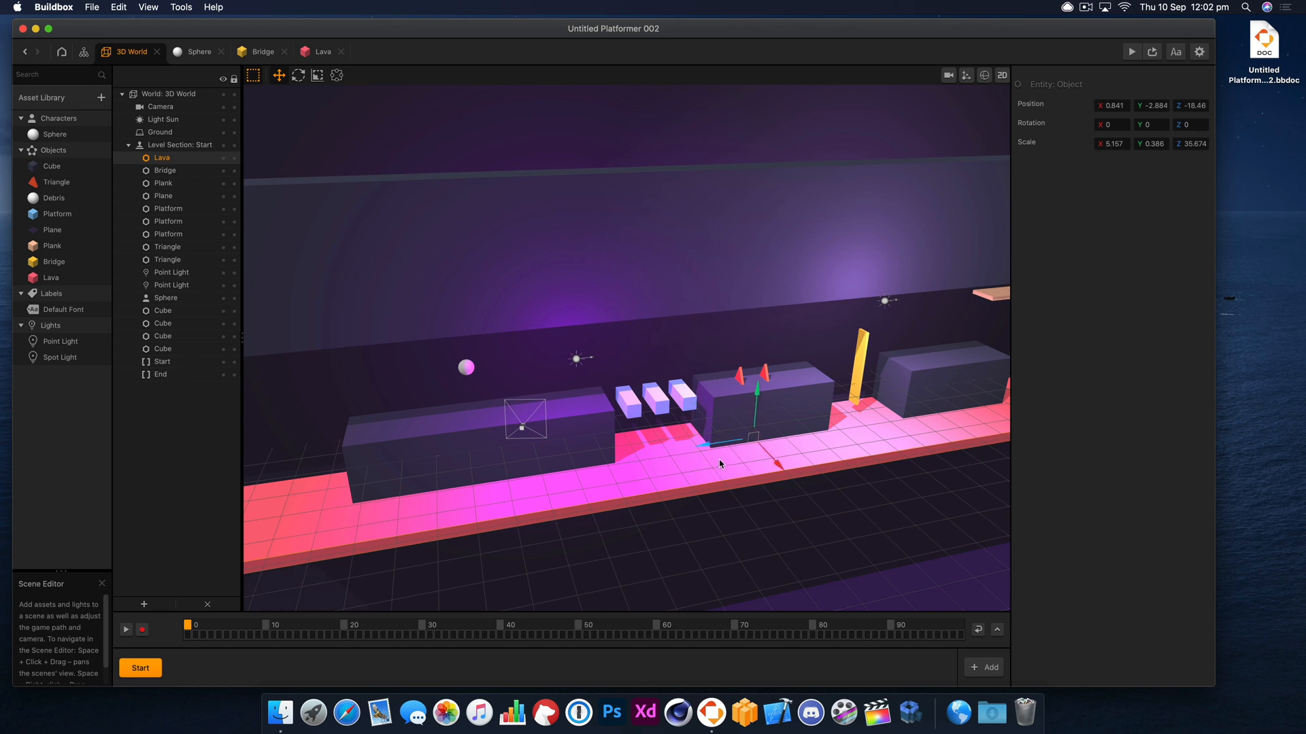
{"action": "right_click_drag", "start_coordinate": [732, 460], "coordinate": [687, 463]}
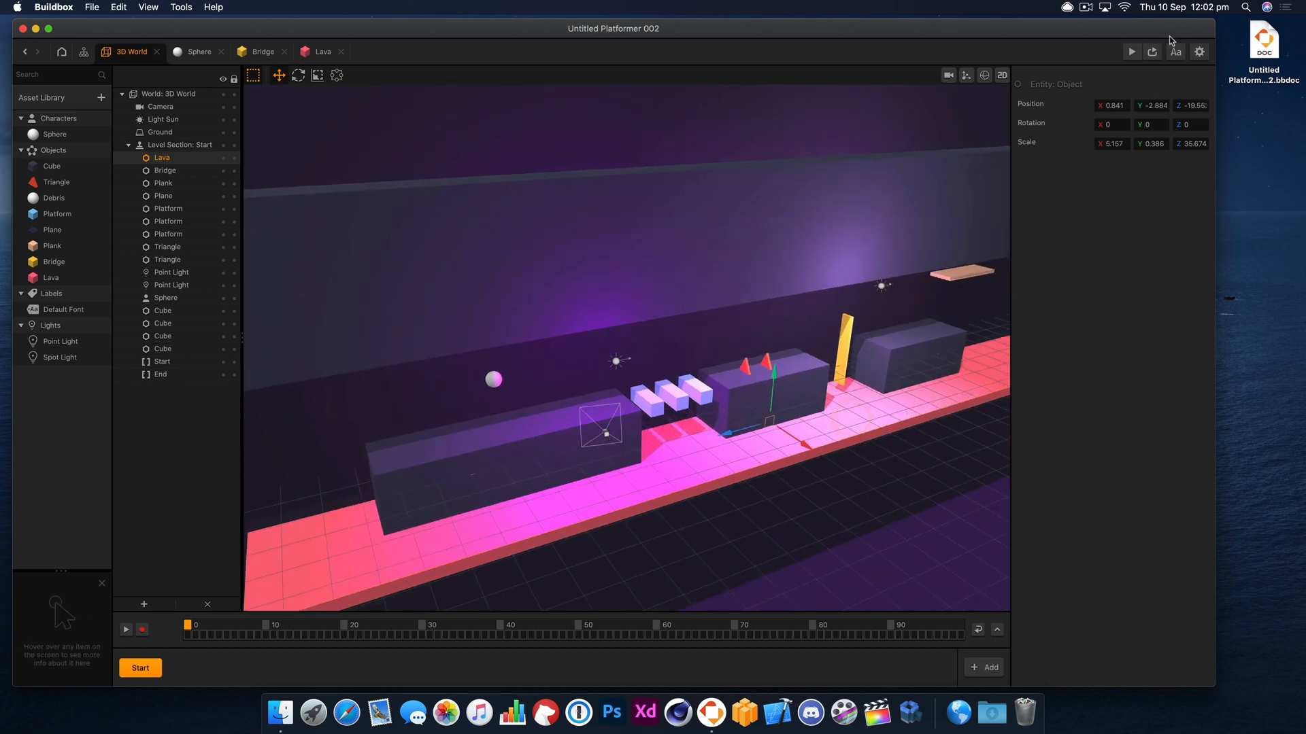
{"action": "left_click", "coordinate": [1150, 53]}
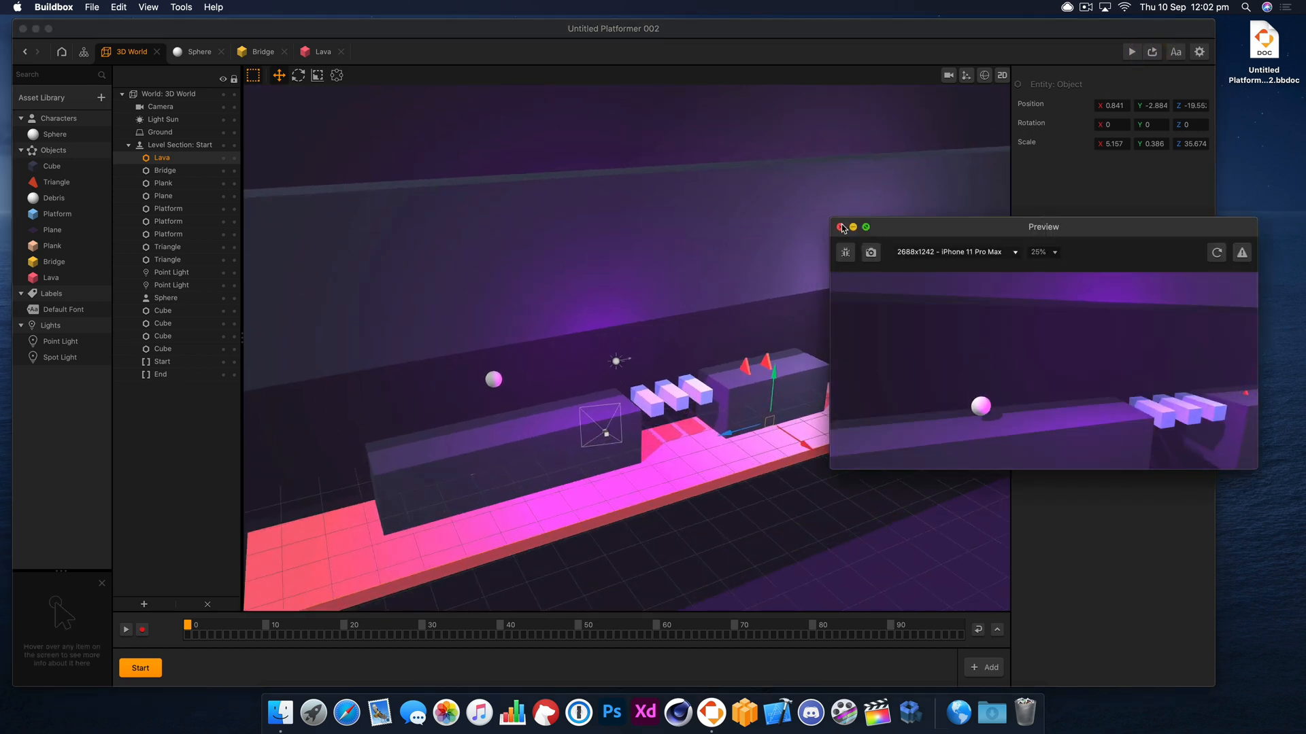
{"action": "left_click", "coordinate": [840, 226]}
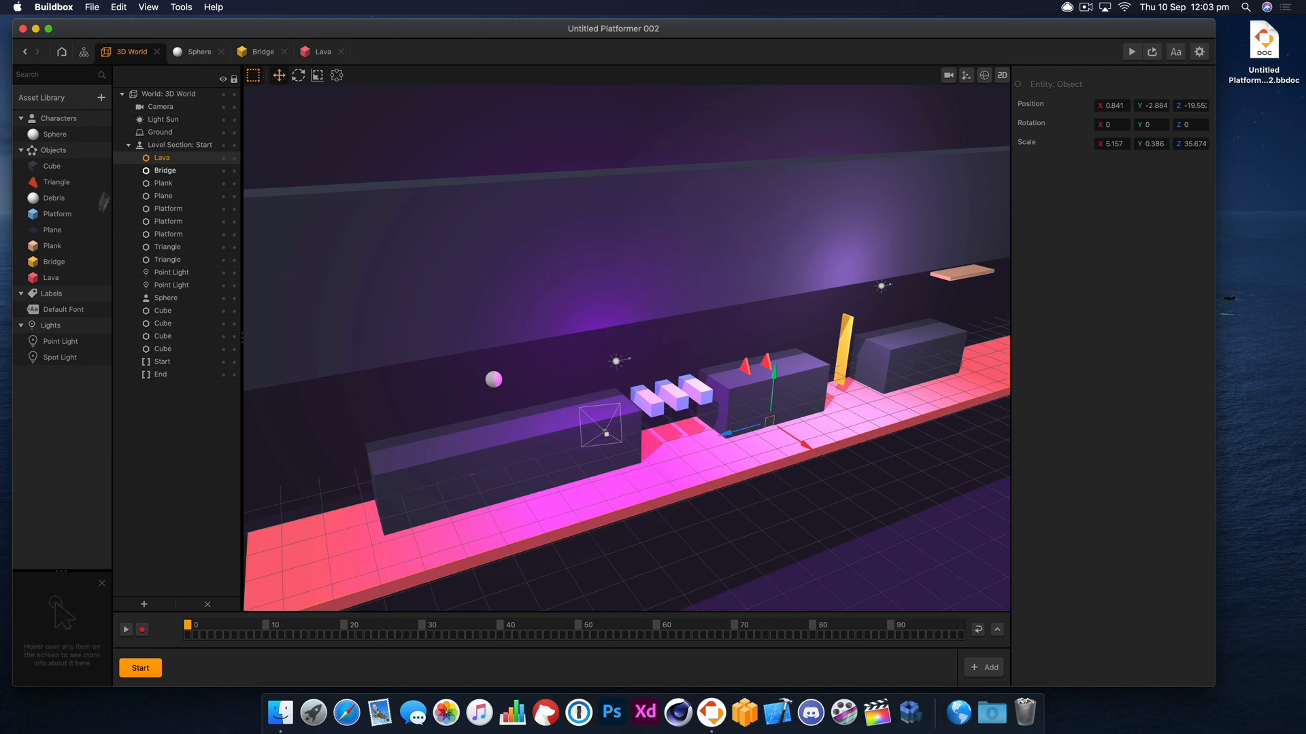
Step: Set the Lava asset's physics type to Static
{"action": "left_click", "coordinate": [55, 278]}
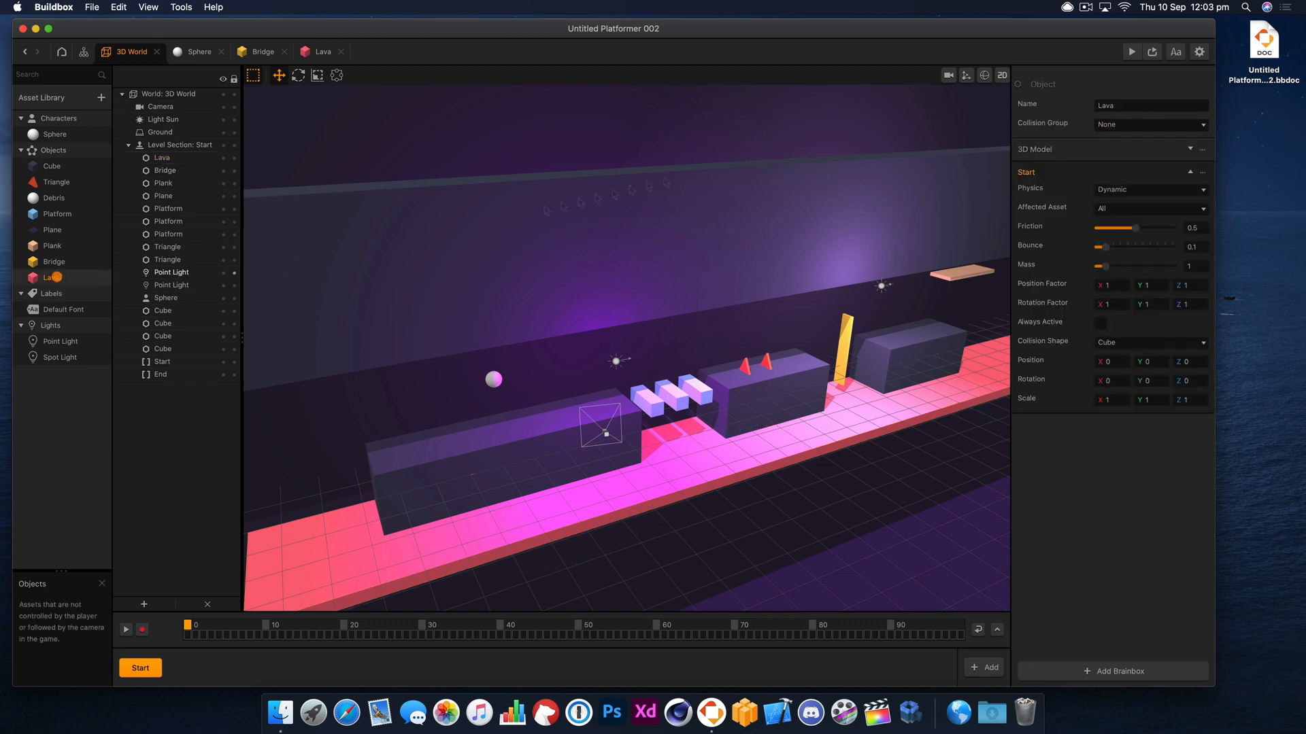
{"action": "left_click", "coordinate": [1128, 128]}
{"action": "left_click", "coordinate": [1125, 170]}
{"action": "left_click", "coordinate": [1132, 179]}
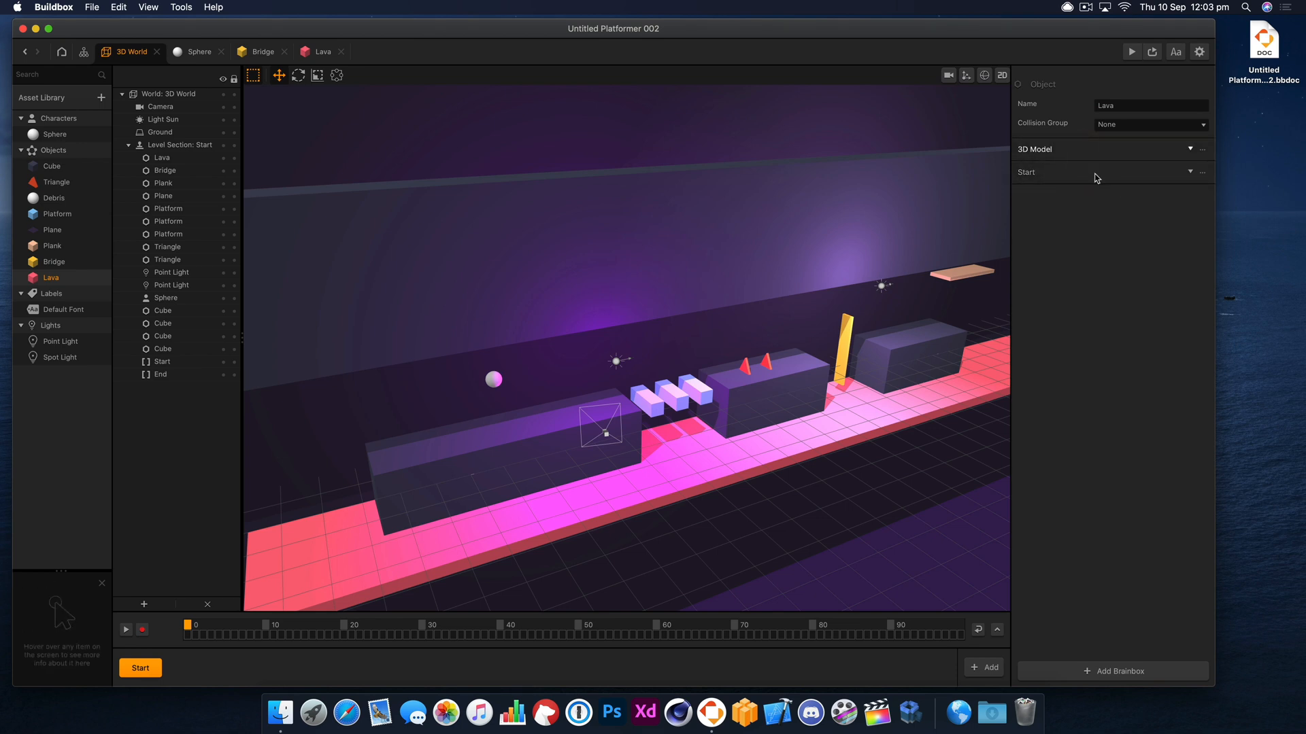
{"action": "left_click", "coordinate": [1095, 173]}
{"action": "left_click", "coordinate": [1119, 209]}
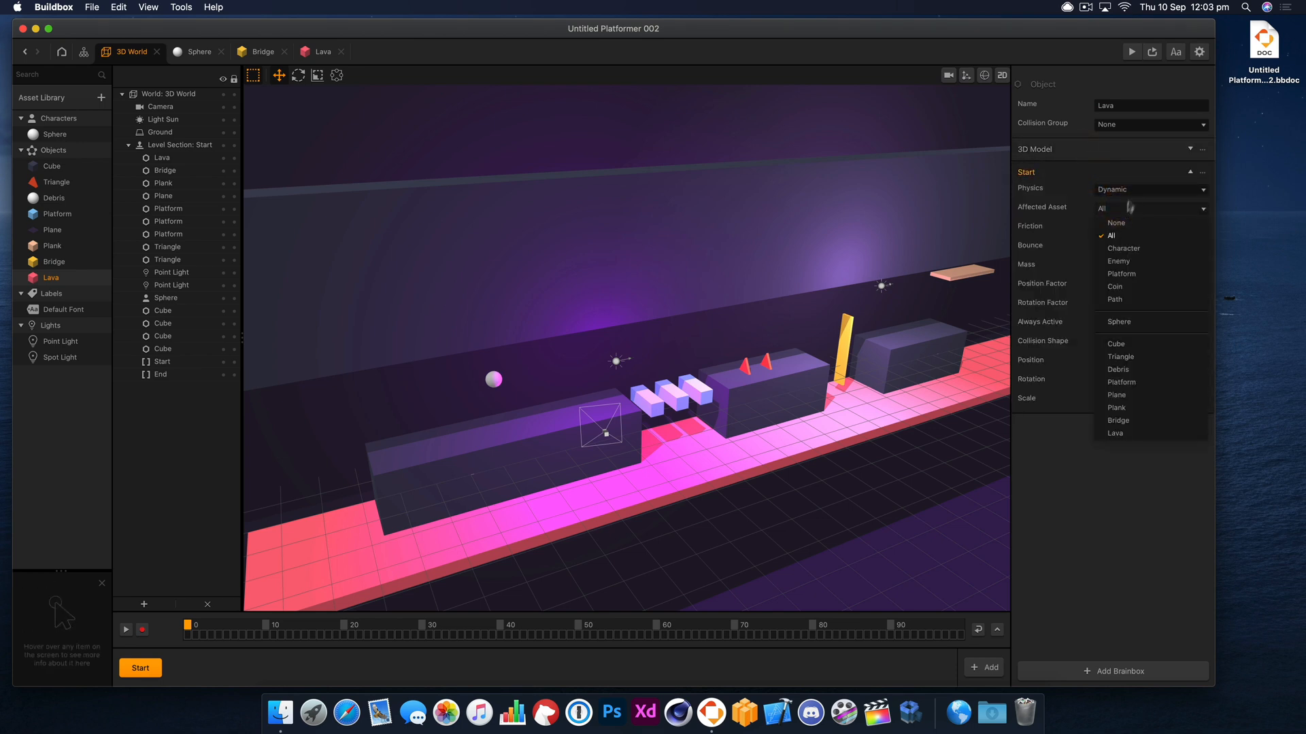
{"action": "left_click", "coordinate": [1131, 189]}
{"action": "left_click", "coordinate": [1135, 217]}
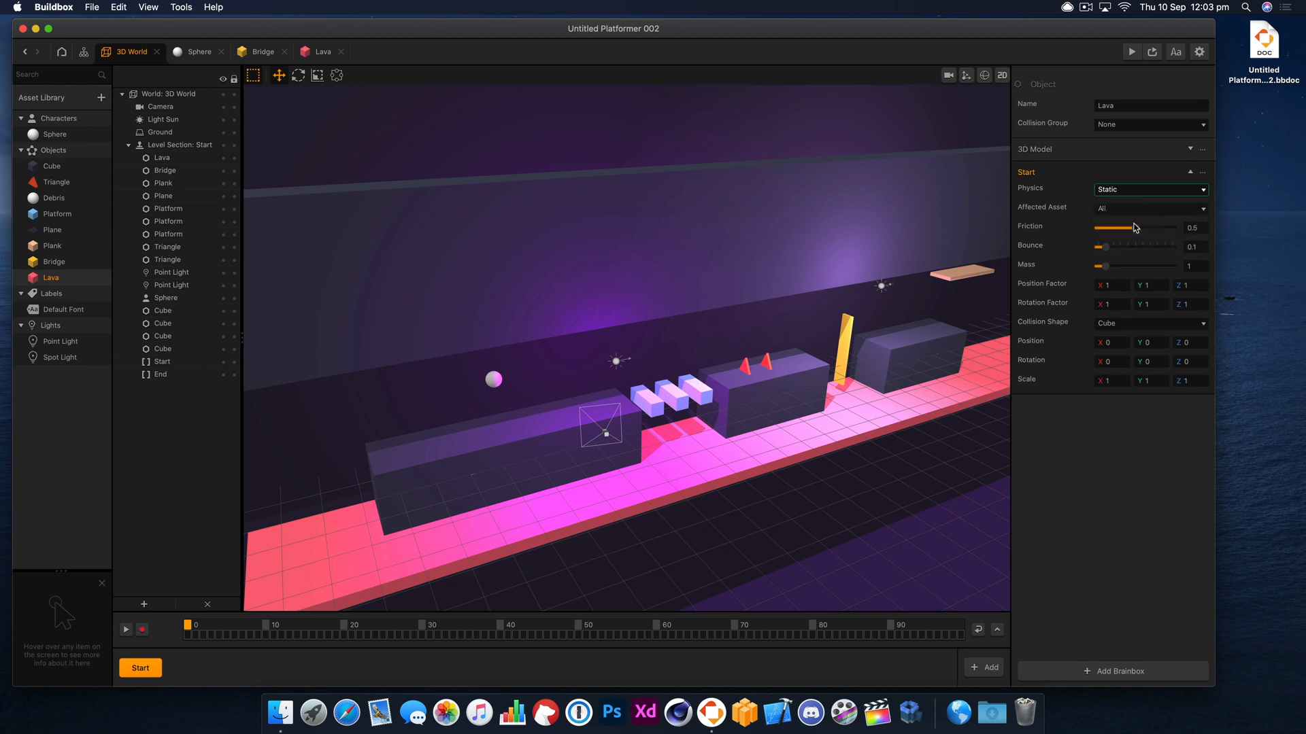
Step: Set the Lava asset's Affected Asset to Character and its Collision Group to Enemy
{"action": "left_click", "coordinate": [1131, 210]}
{"action": "left_click", "coordinate": [1125, 208]}
{"action": "left_click", "coordinate": [1125, 208]}
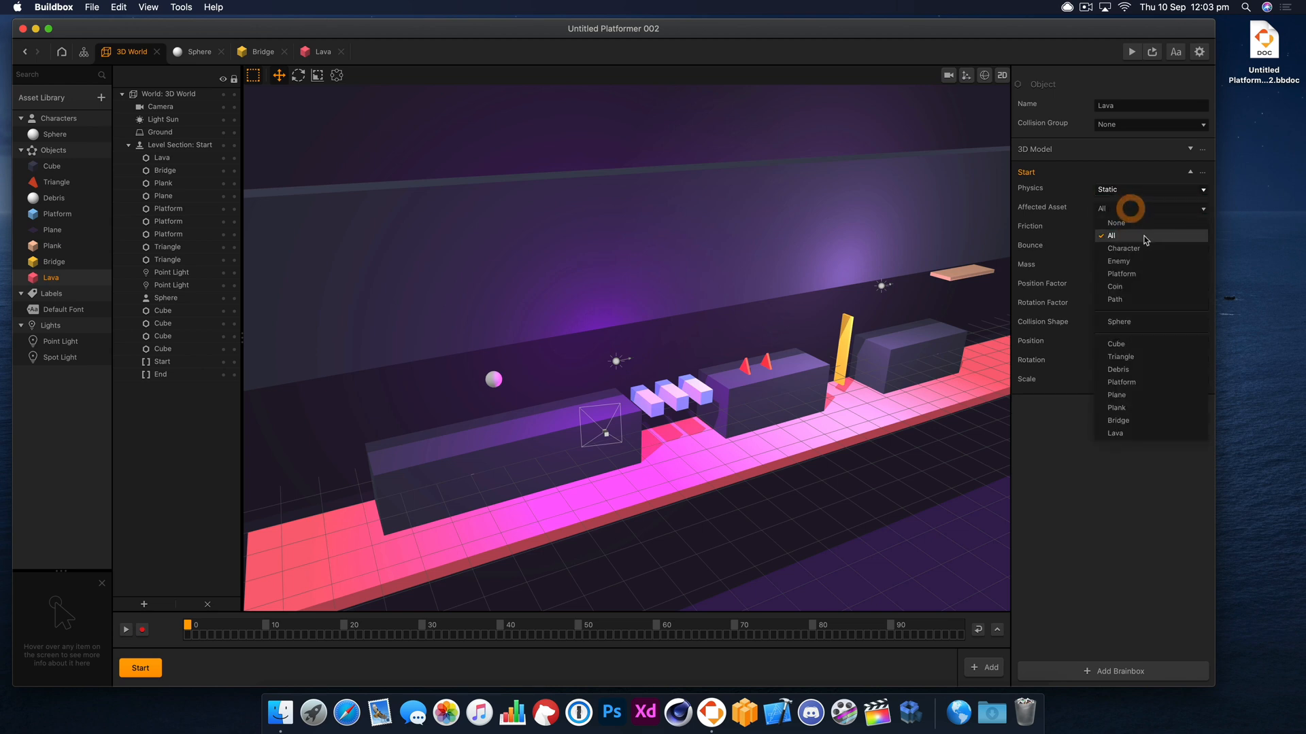
{"action": "left_click", "coordinate": [1133, 249]}
{"action": "left_click", "coordinate": [1139, 125]}
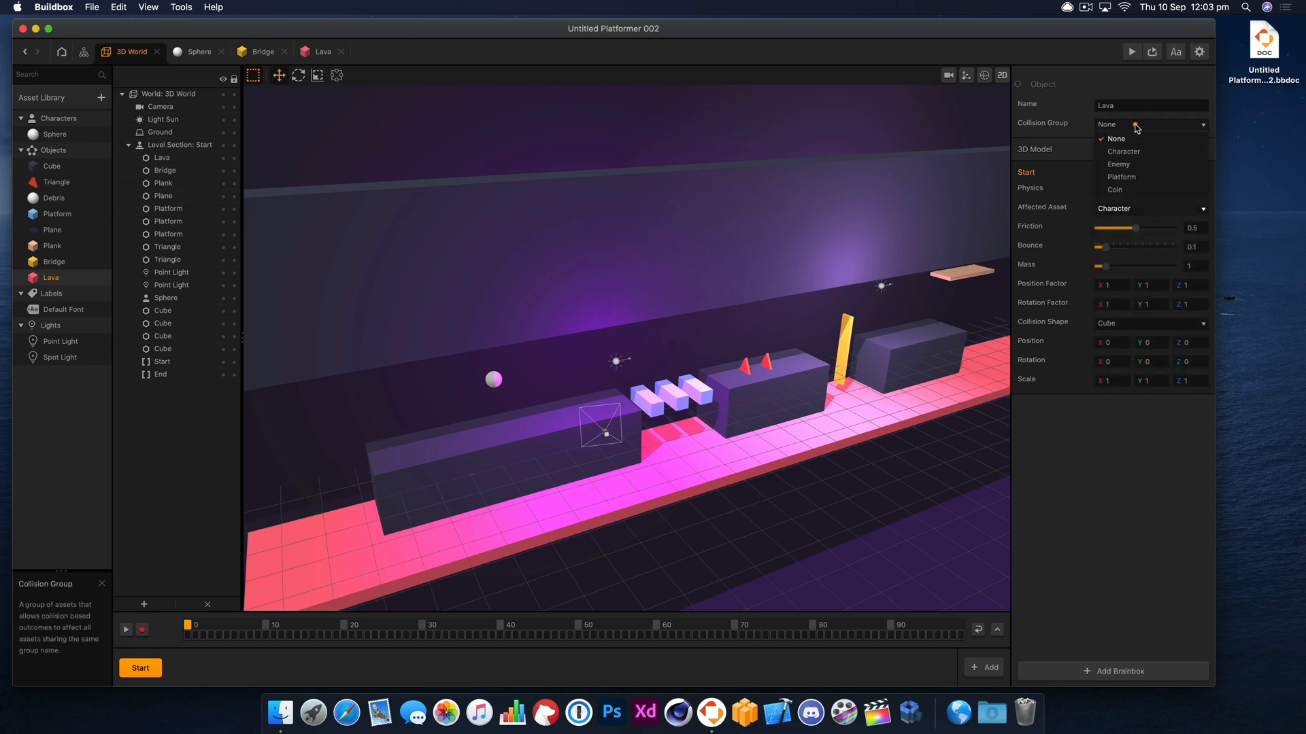
{"action": "left_click", "coordinate": [1138, 167]}
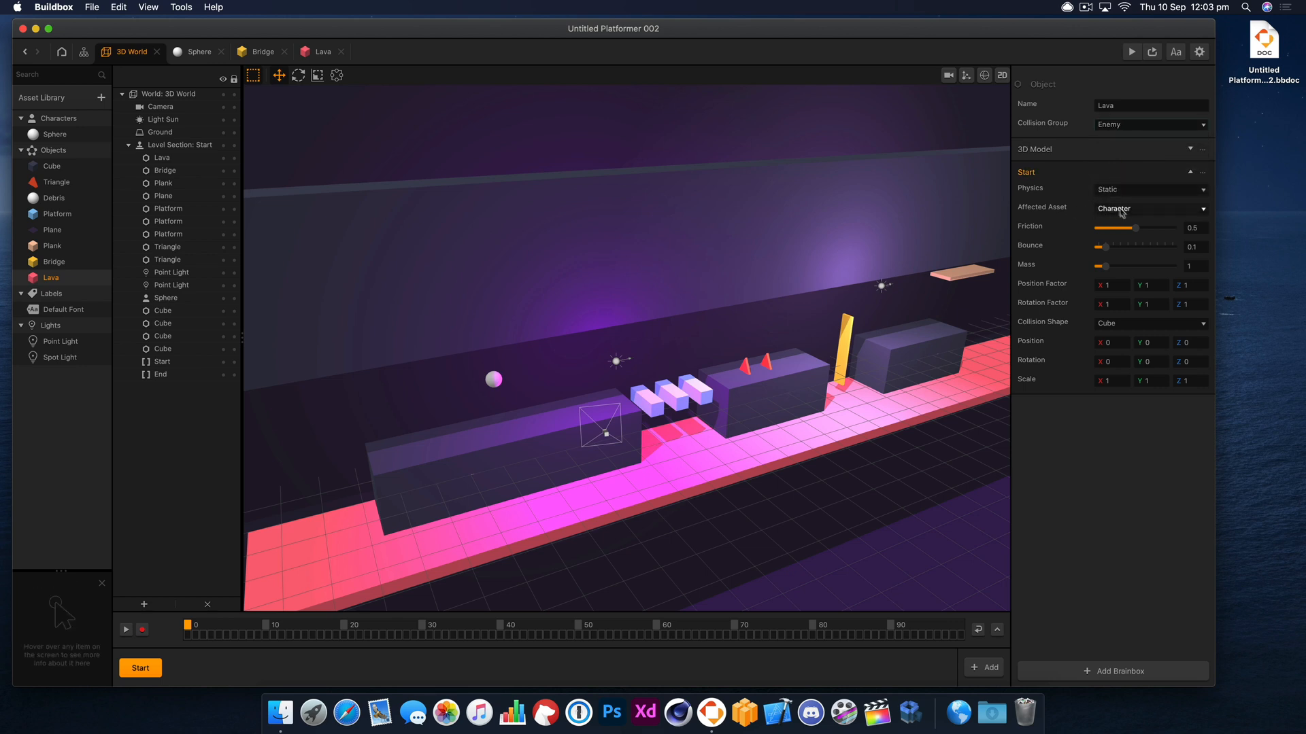
Step: Run the game preview and reframe the game camera through the camera view to show more of the lava floor
{"action": "left_click", "coordinate": [1131, 52]}
{"action": "left_click", "coordinate": [1191, 375]}
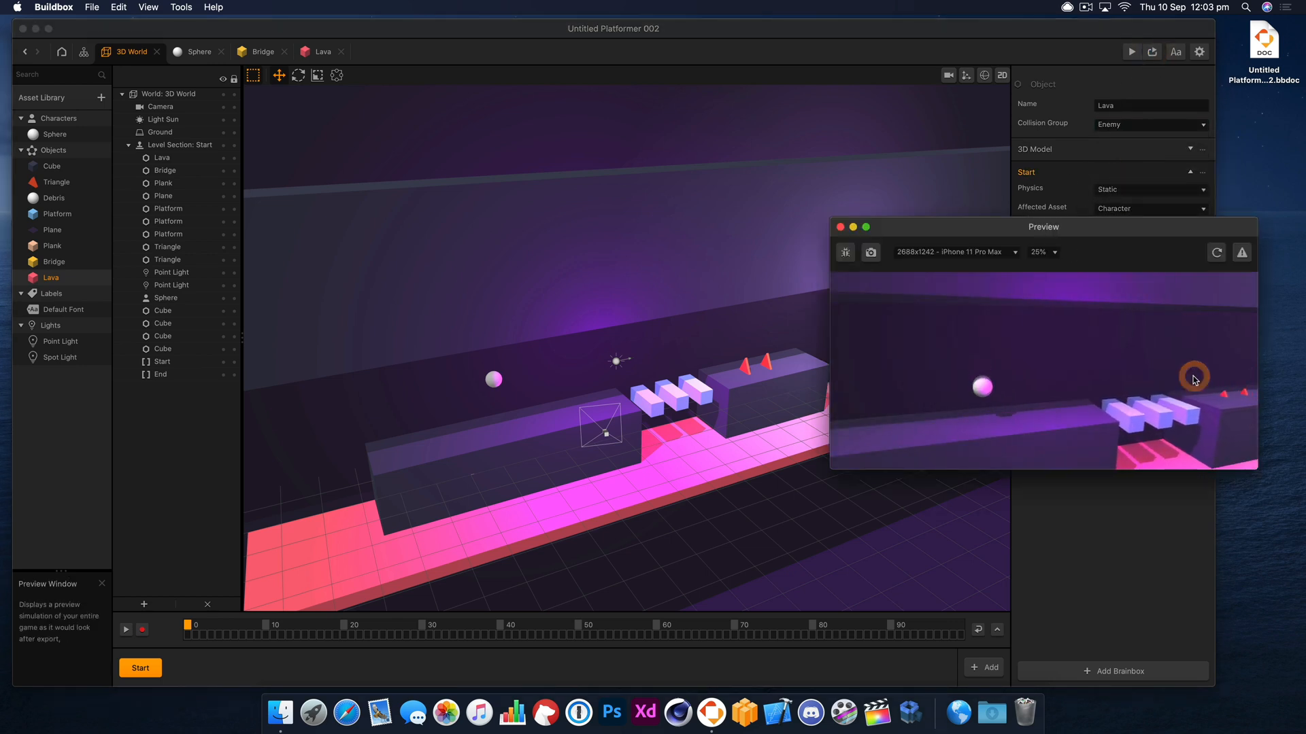
{"action": "left_click", "coordinate": [1086, 335]}
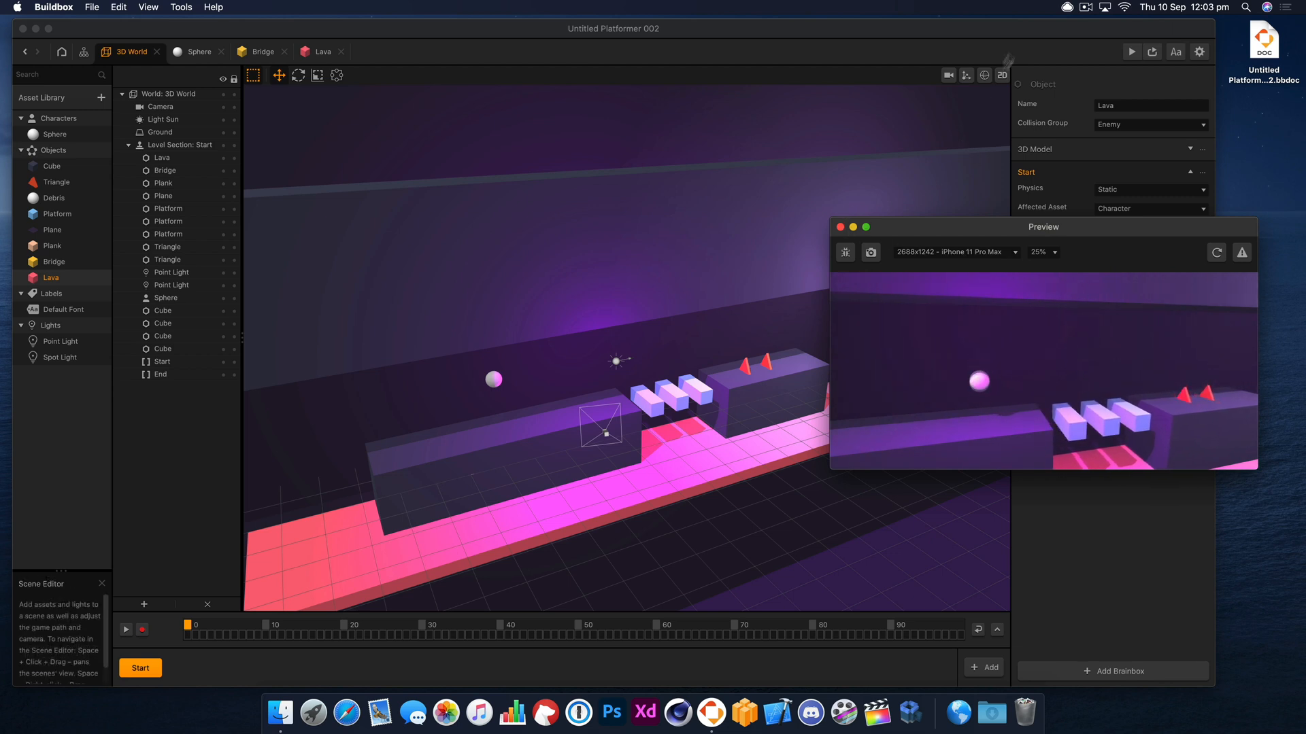
{"action": "left_click", "coordinate": [949, 75]}
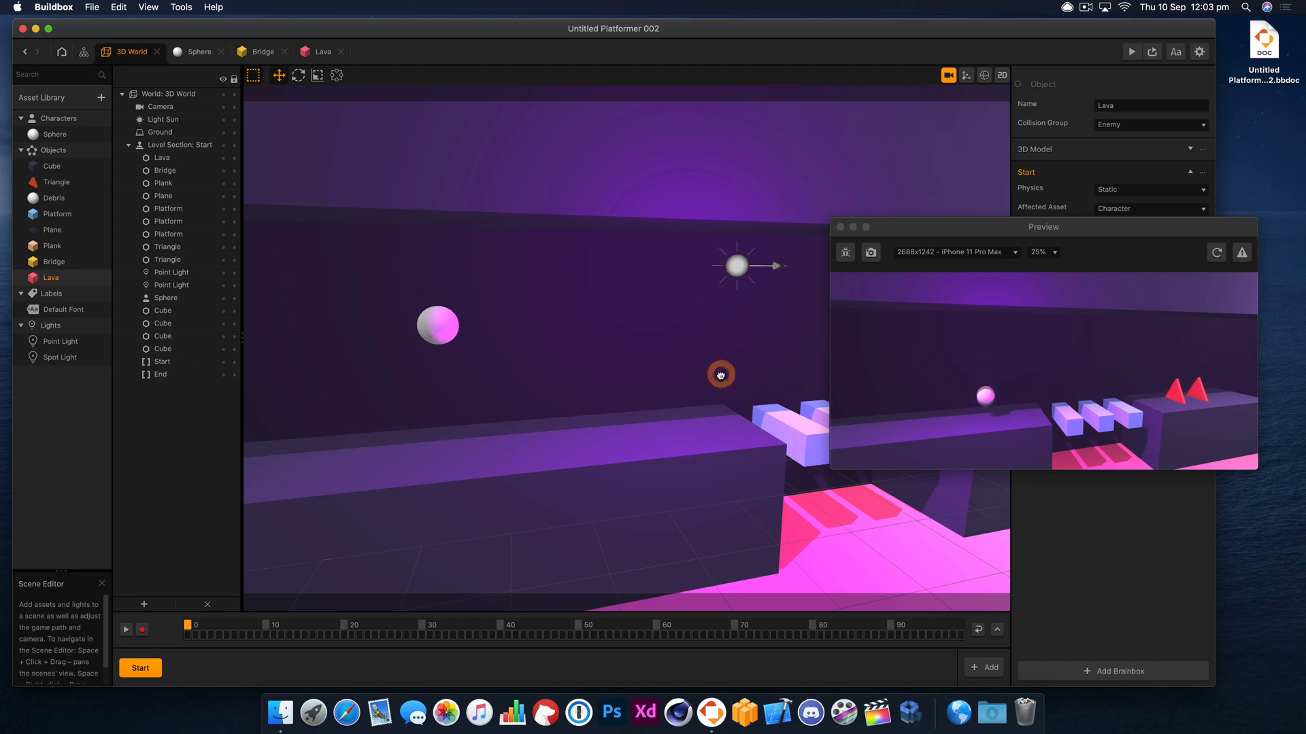
{"action": "left_click", "coordinate": [714, 359]}
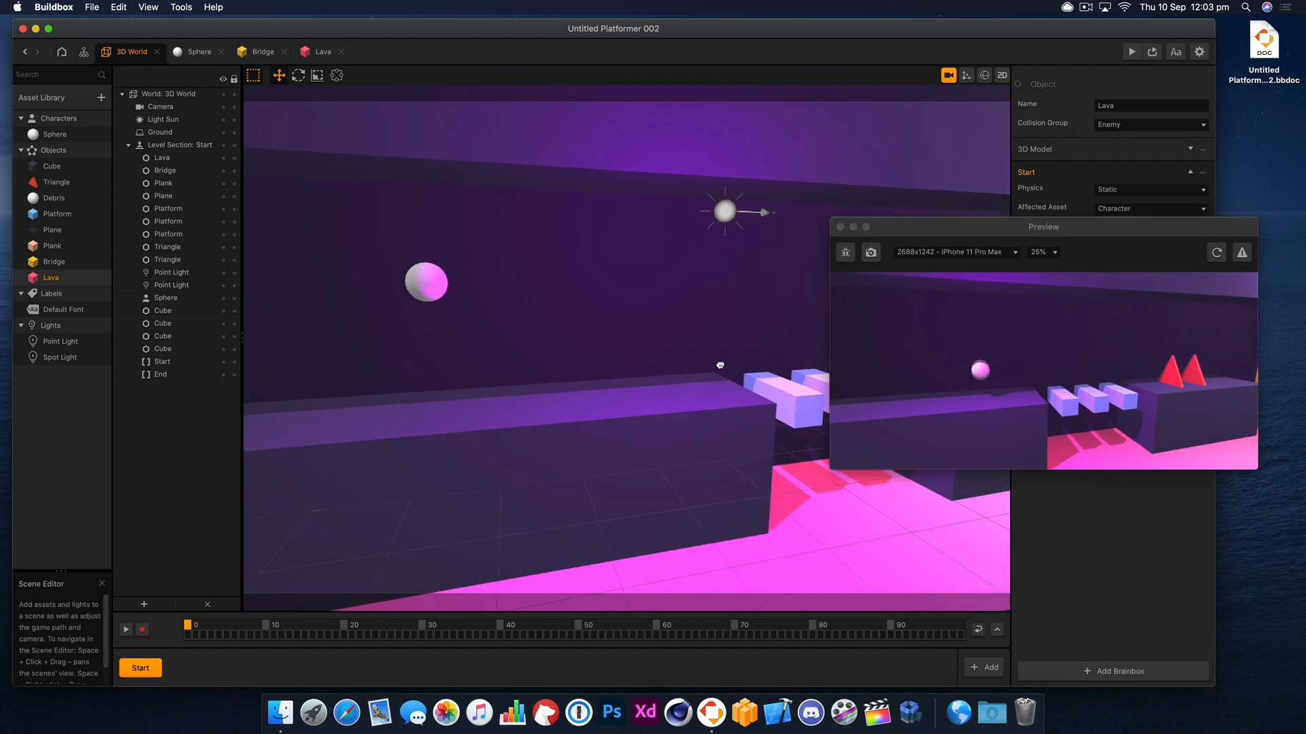
{"action": "left_click", "coordinate": [719, 365]}
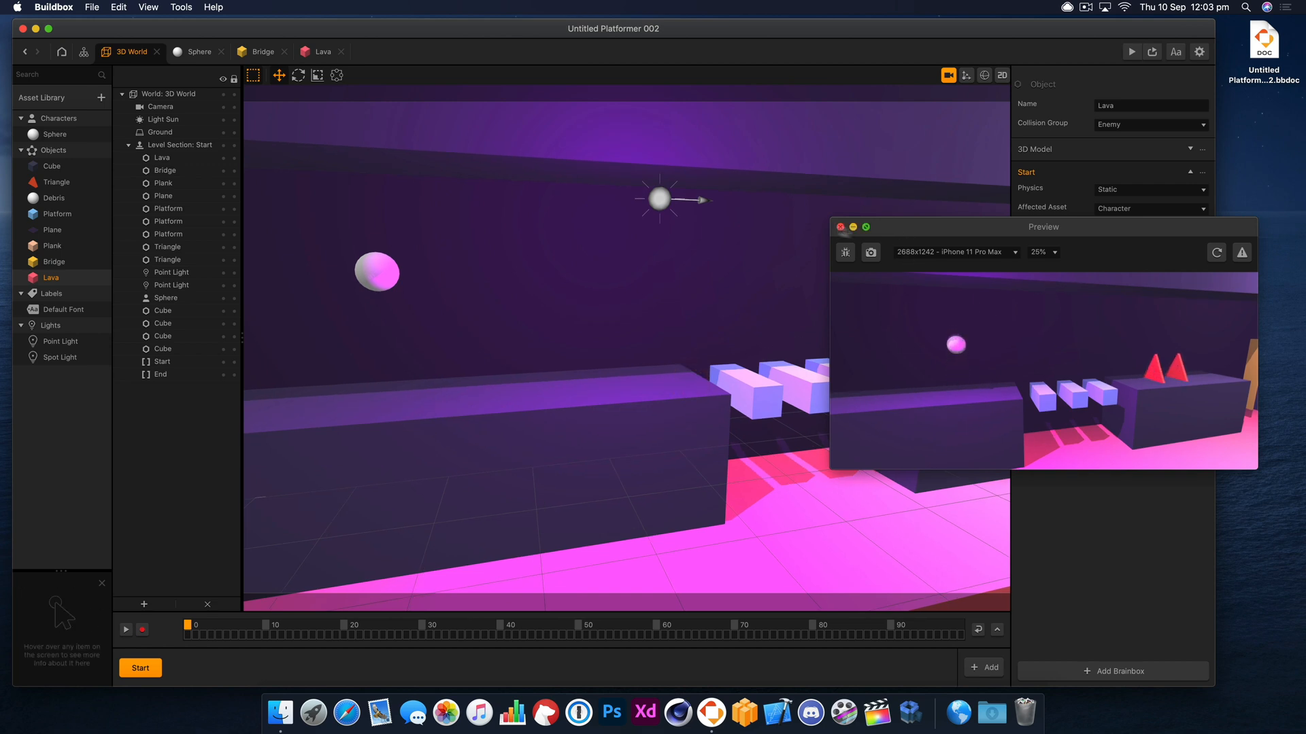
Step: Play-test the sphere's jumps over the three small platforms in the preview, restart the run, and close the preview
{"action": "left_click", "coordinate": [1171, 371]}
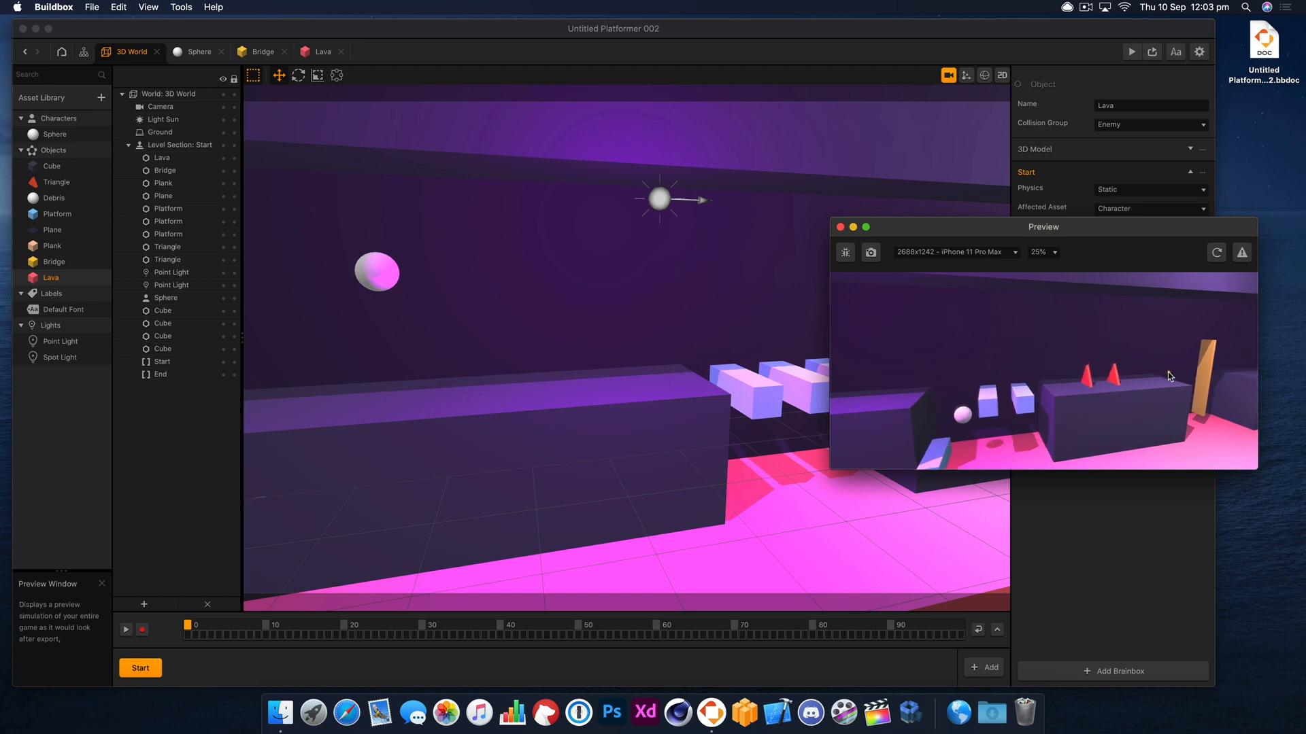
{"action": "left_click", "coordinate": [1169, 375]}
{"action": "left_click", "coordinate": [1167, 375]}
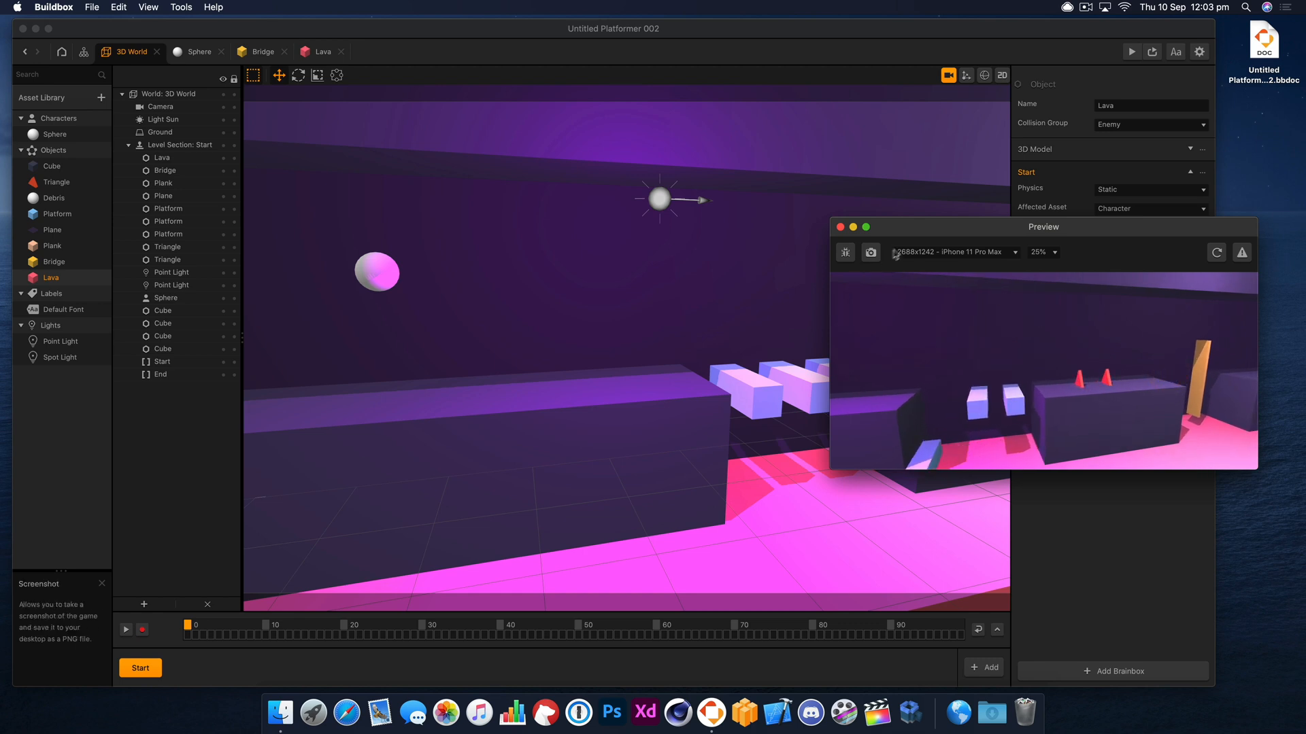
{"action": "left_click", "coordinate": [1215, 253]}
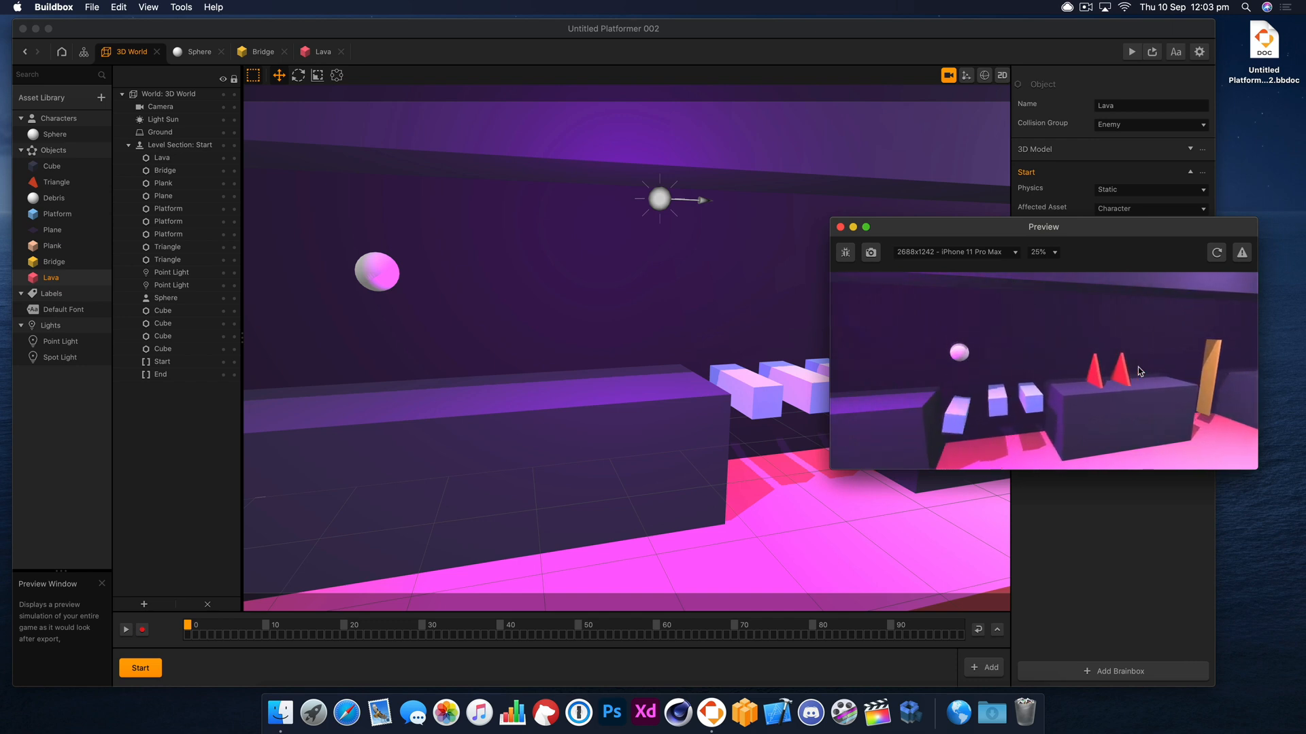
{"action": "left_click", "coordinate": [1136, 371]}
{"action": "left_click", "coordinate": [1112, 372]}
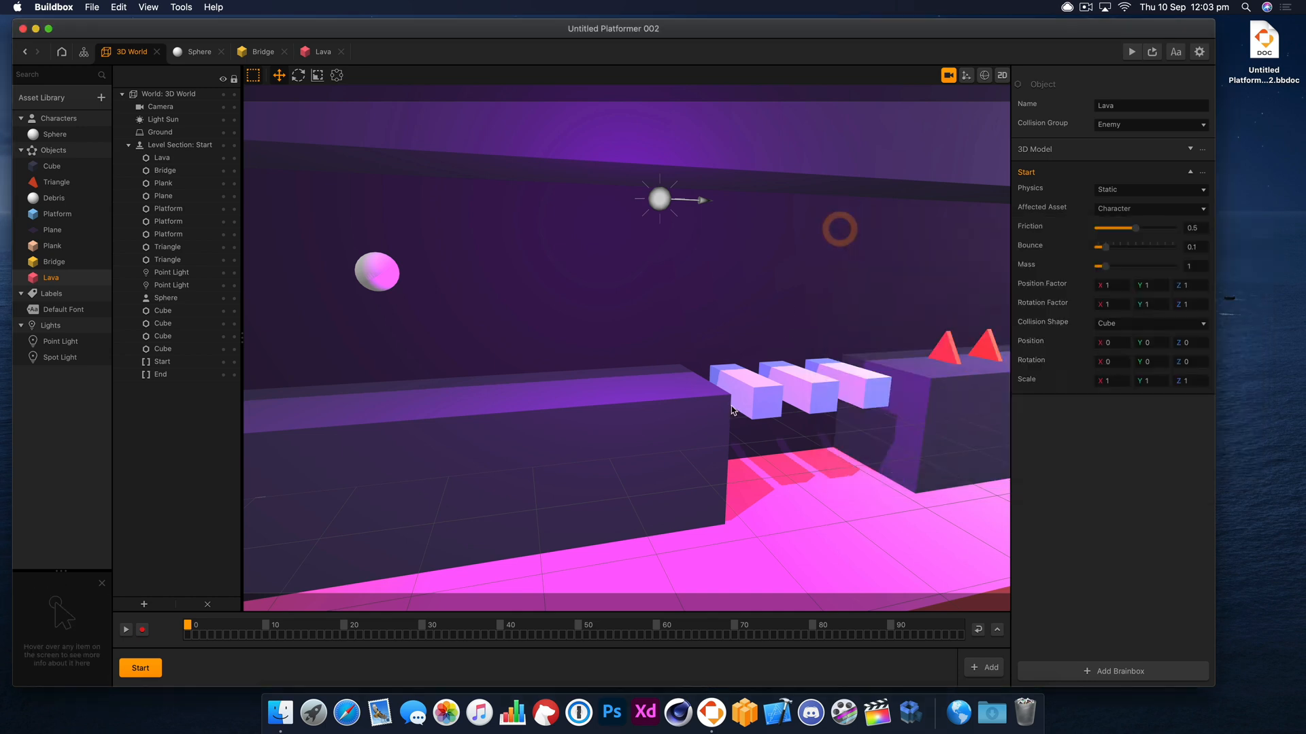
{"action": "left_click", "coordinate": [840, 227]}
Step: Open the Platform asset's physics settings and play-test the small platforms again in the preview
{"action": "left_click", "coordinate": [735, 408]}
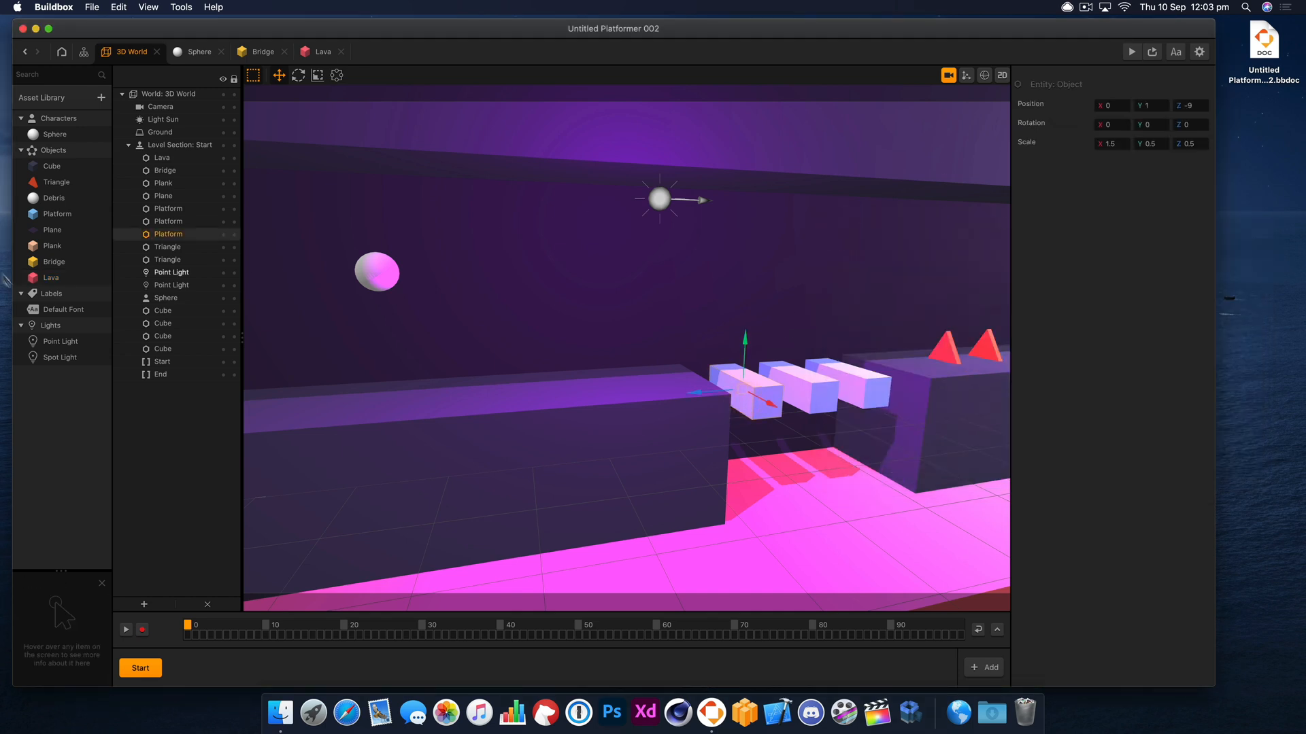
{"action": "left_click", "coordinate": [64, 215]}
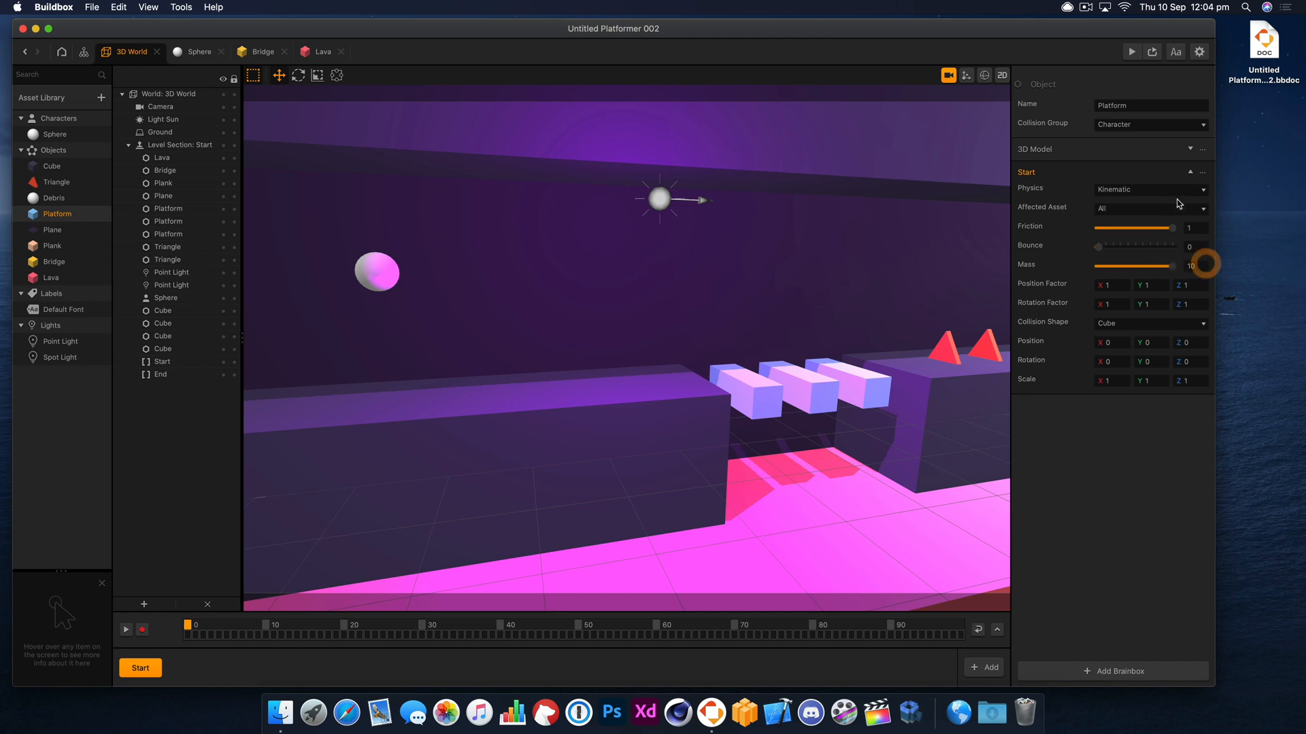
{"action": "left_click", "coordinate": [1152, 50]}
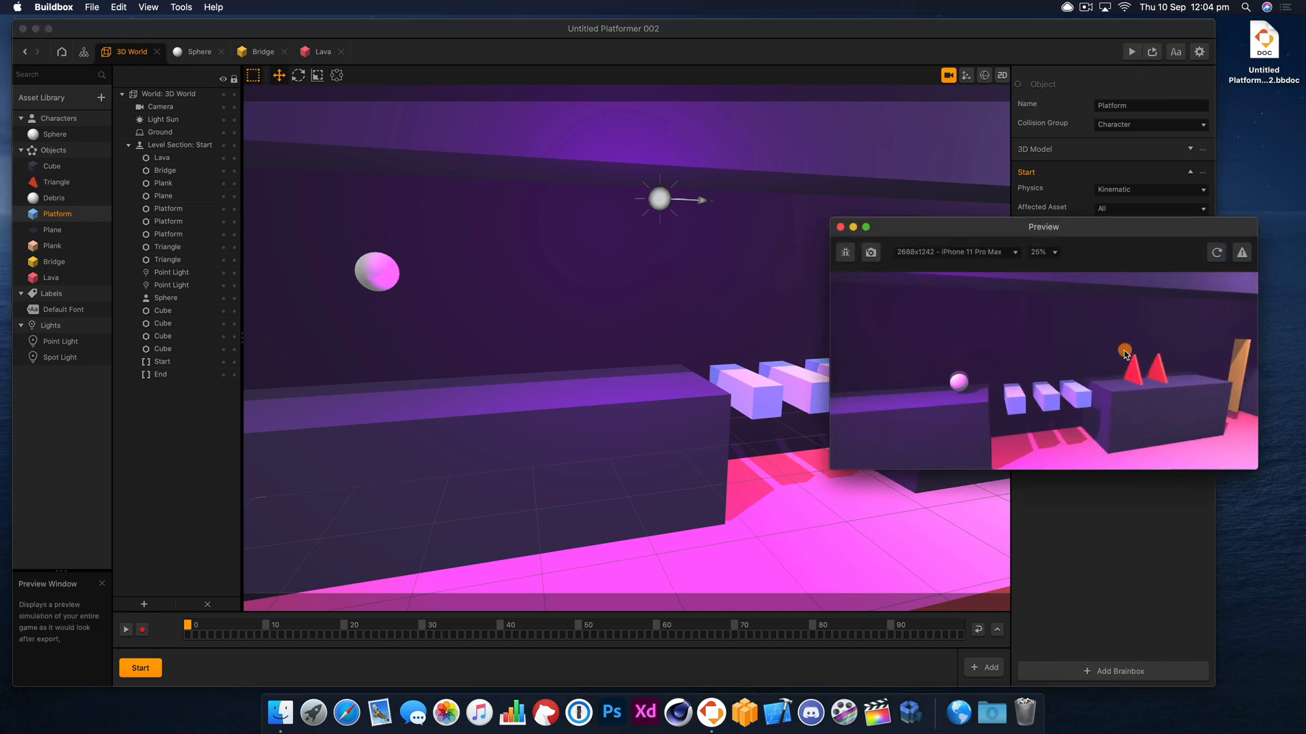
{"action": "left_click", "coordinate": [1122, 353]}
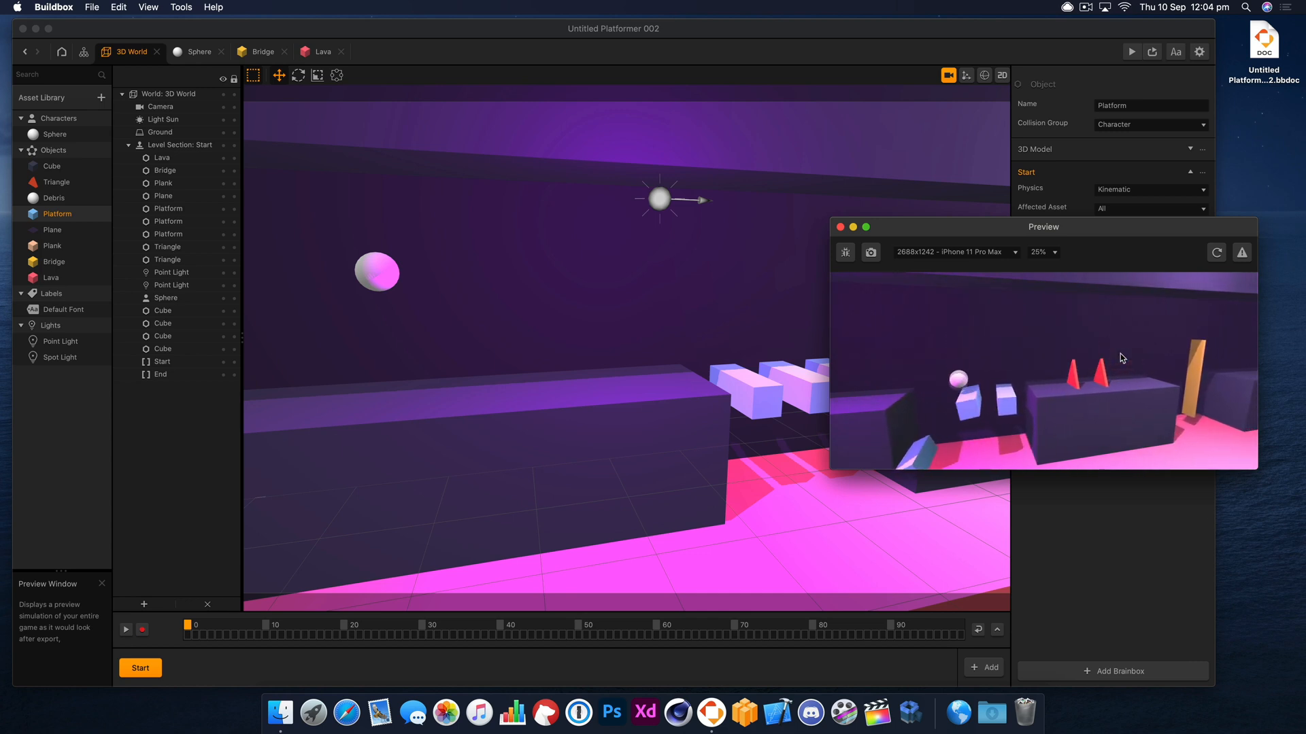
{"action": "left_click", "coordinate": [1121, 358]}
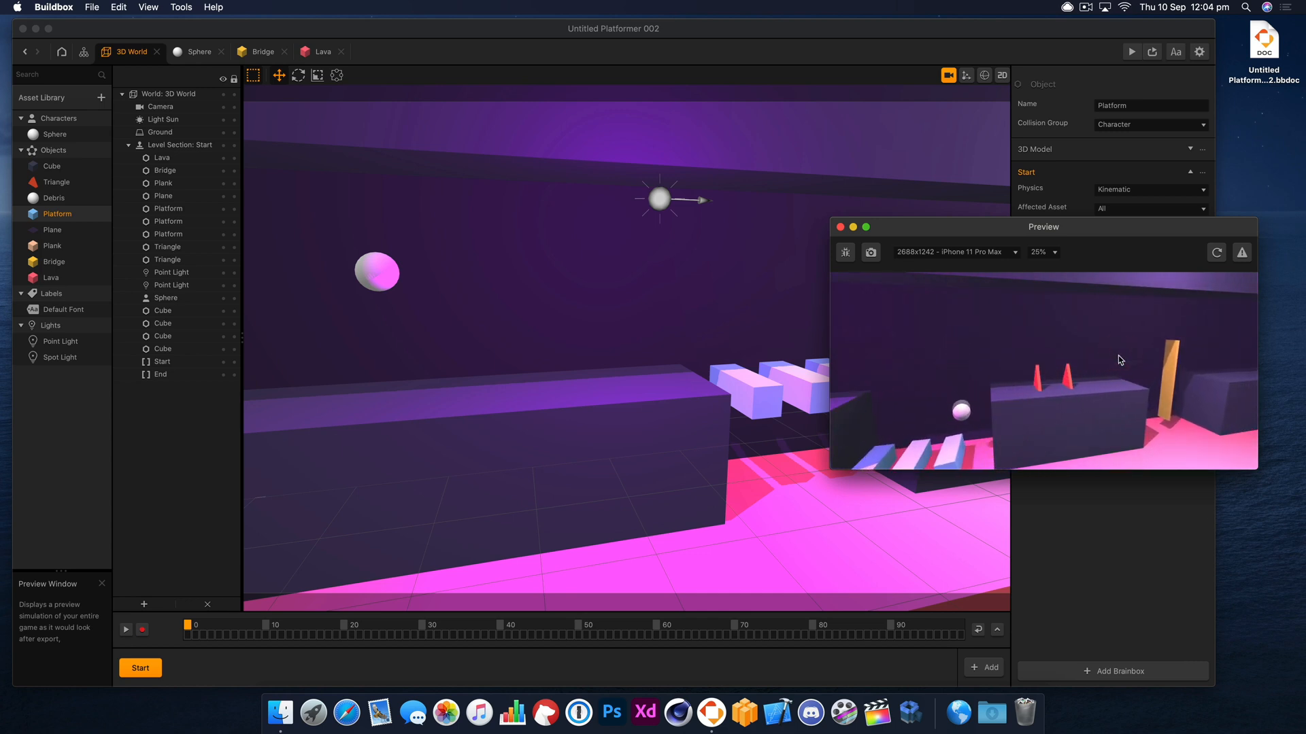
{"action": "left_click", "coordinate": [1119, 357]}
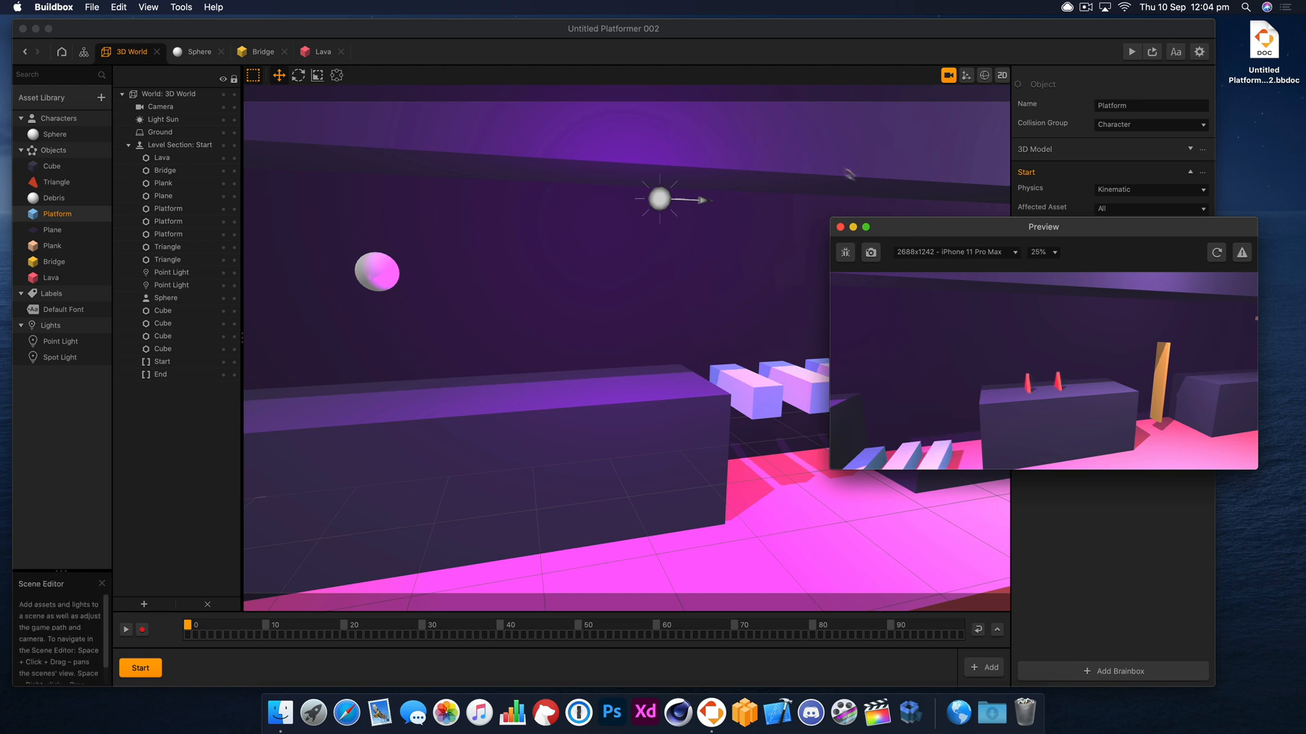
{"action": "left_click", "coordinate": [840, 226]}
Step: With the preview running, pull the game camera back slightly and re-angle it on the sphere and first platforms
{"action": "left_click", "coordinate": [376, 272]}
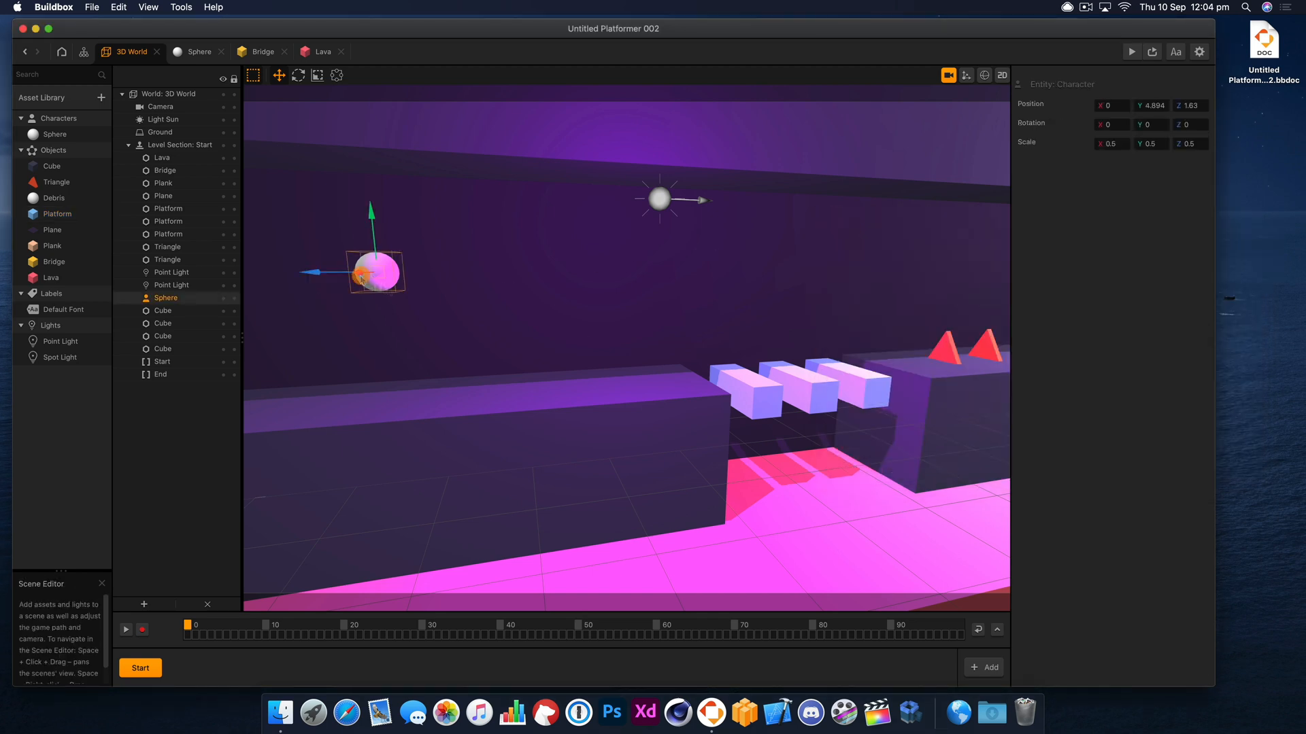
{"action": "left_click", "coordinate": [1131, 52]}
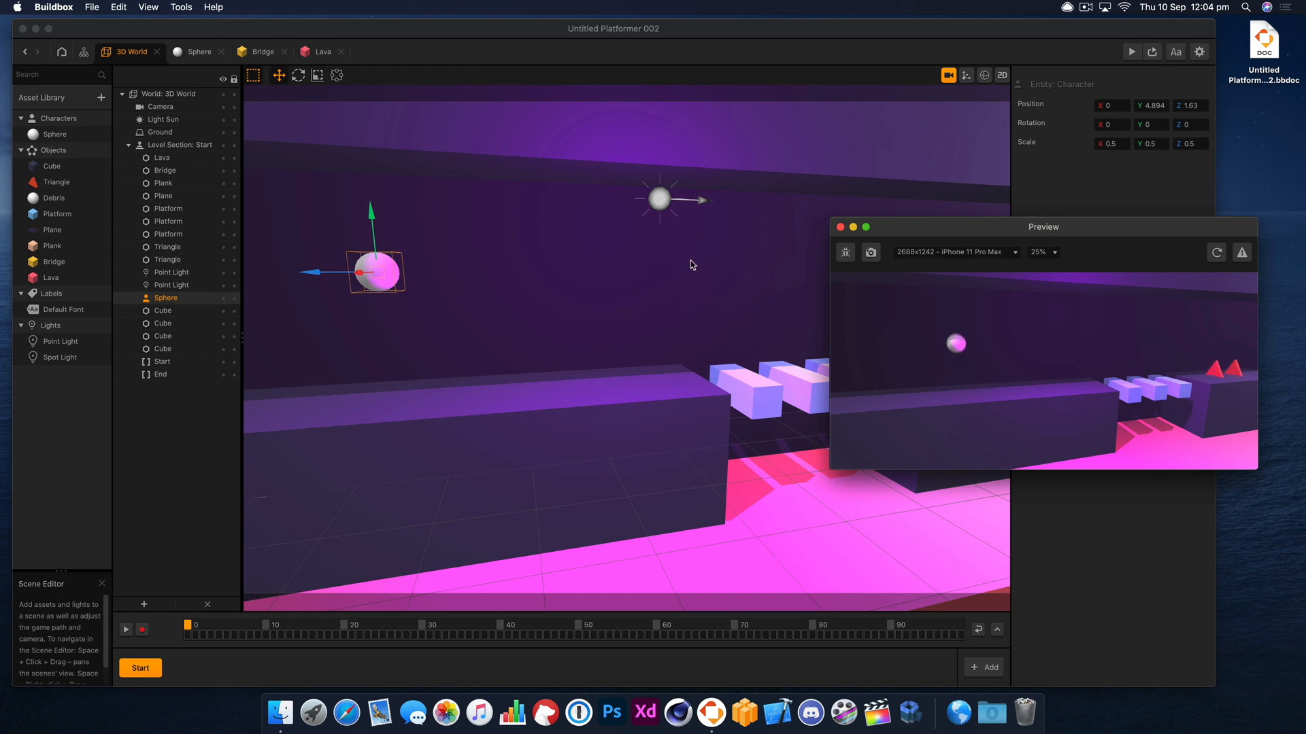
{"action": "scroll", "coordinate": [689, 261], "scroll_direction": "down", "scroll_amount": 3}
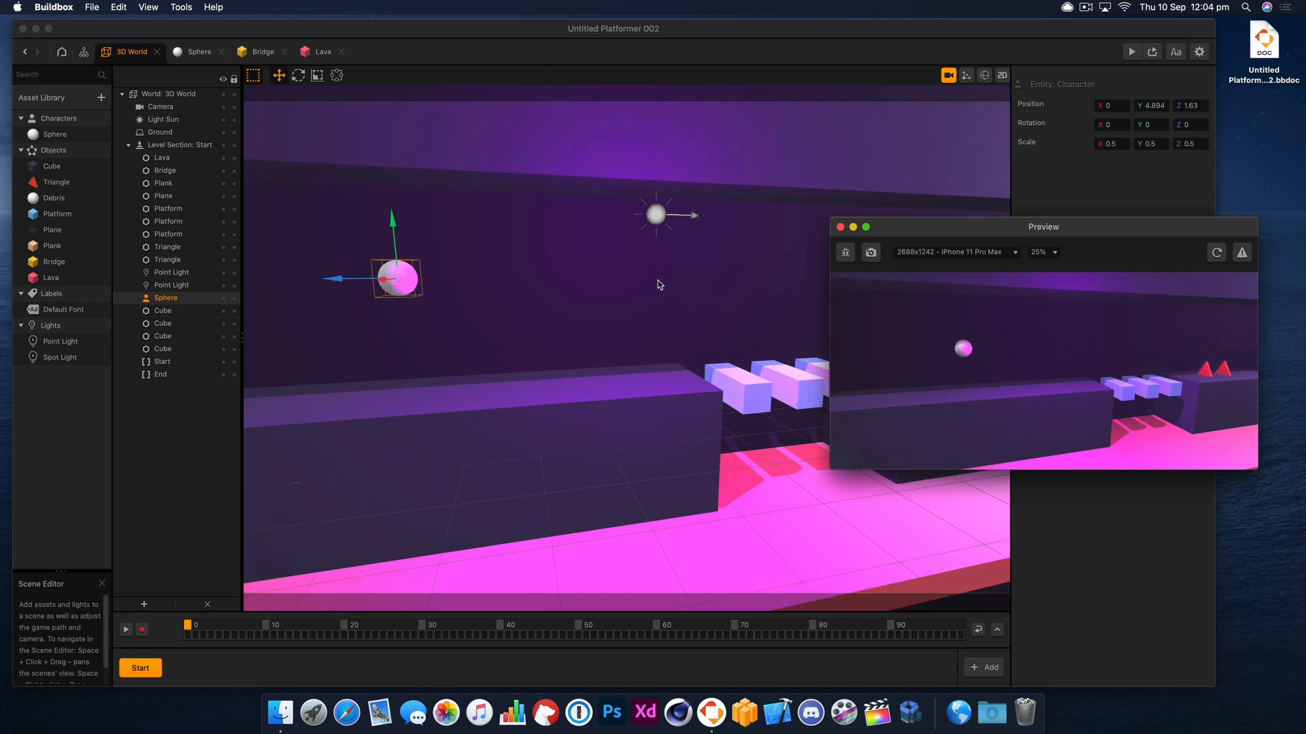
{"action": "mouse_move", "coordinate": [657, 280]}
{"action": "right_mouse_down"}
{"action": "mouse_move", "coordinate": [637, 289]}
{"action": "mouse_move", "coordinate": [647, 284]}
{"action": "right_mouse_up"}
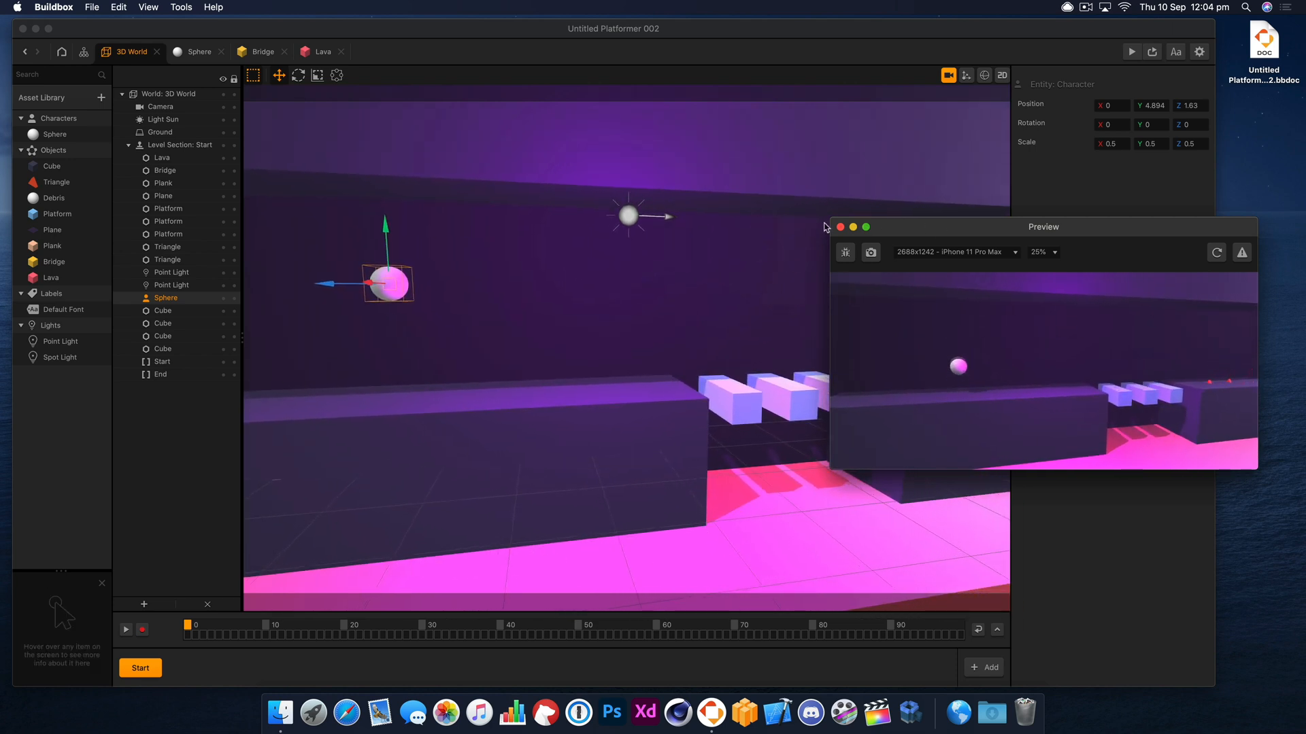
{"action": "left_click", "coordinate": [840, 228]}
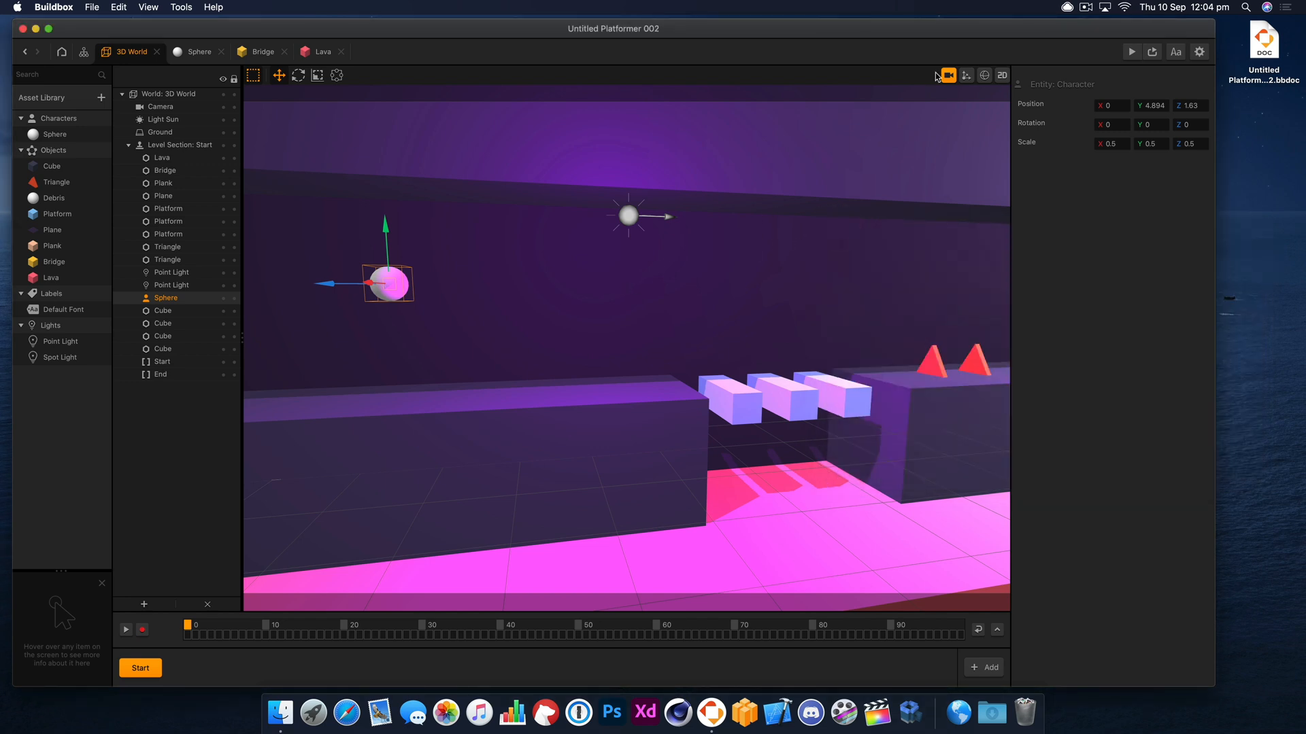
Step: Leave the camera view and move the purple point light over the small platforms to X 0, Y 4.417, Z about -10.97
{"action": "left_click", "coordinate": [942, 76]}
{"action": "left_click", "coordinate": [618, 362]}
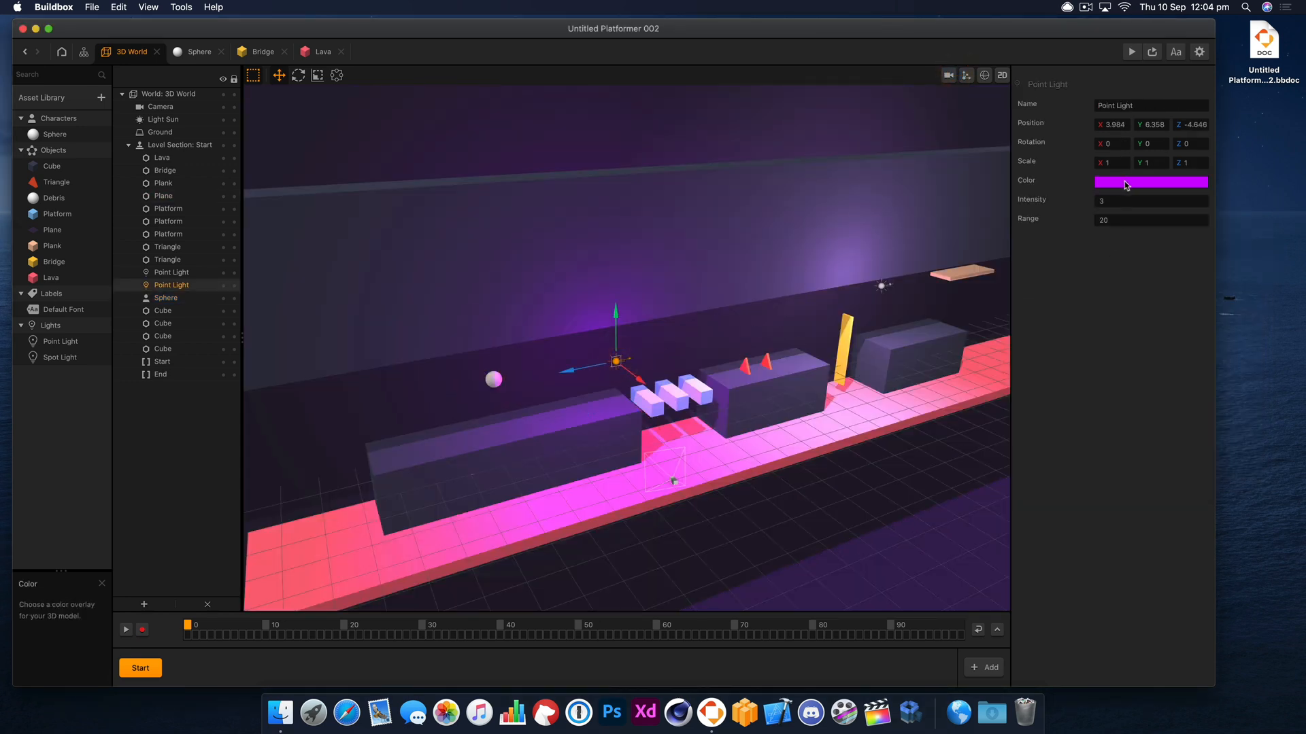
{"action": "left_click_drag", "start_coordinate": [604, 371], "coordinate": [651, 362]}
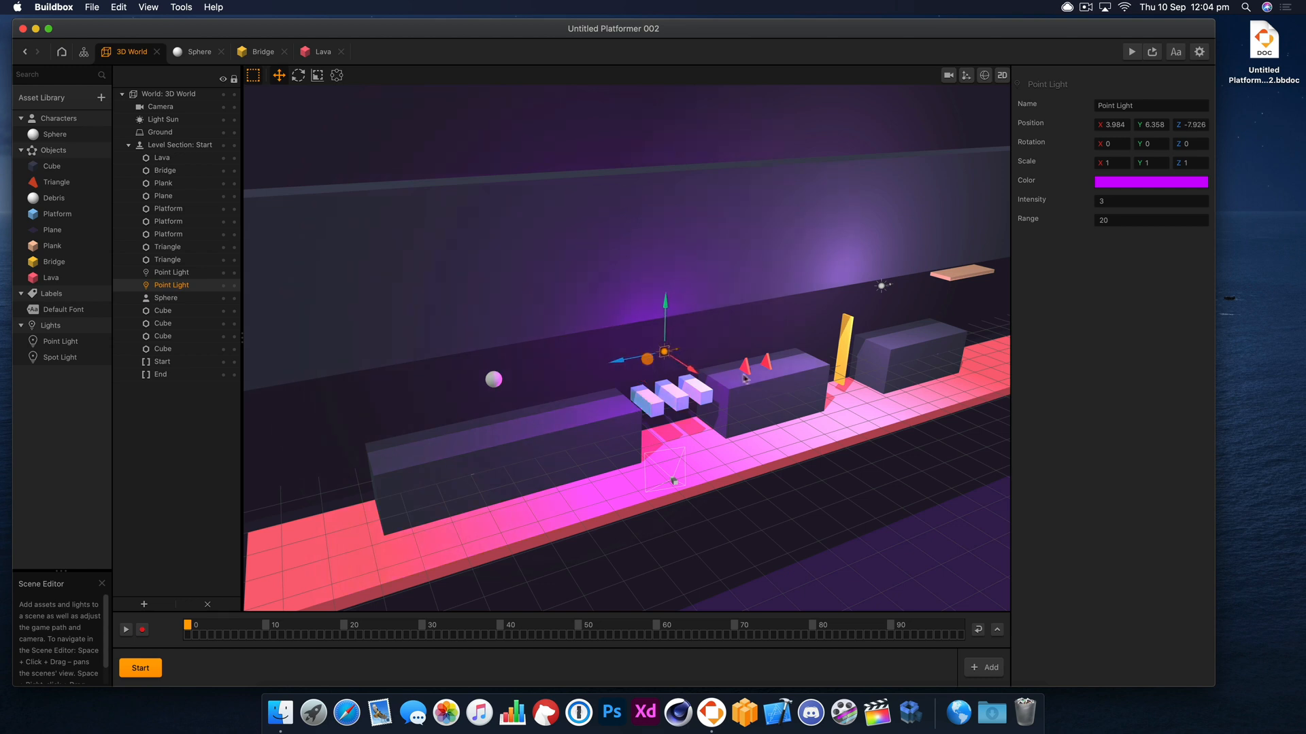
{"action": "right_click_drag", "start_coordinate": [745, 378], "coordinate": [672, 347]}
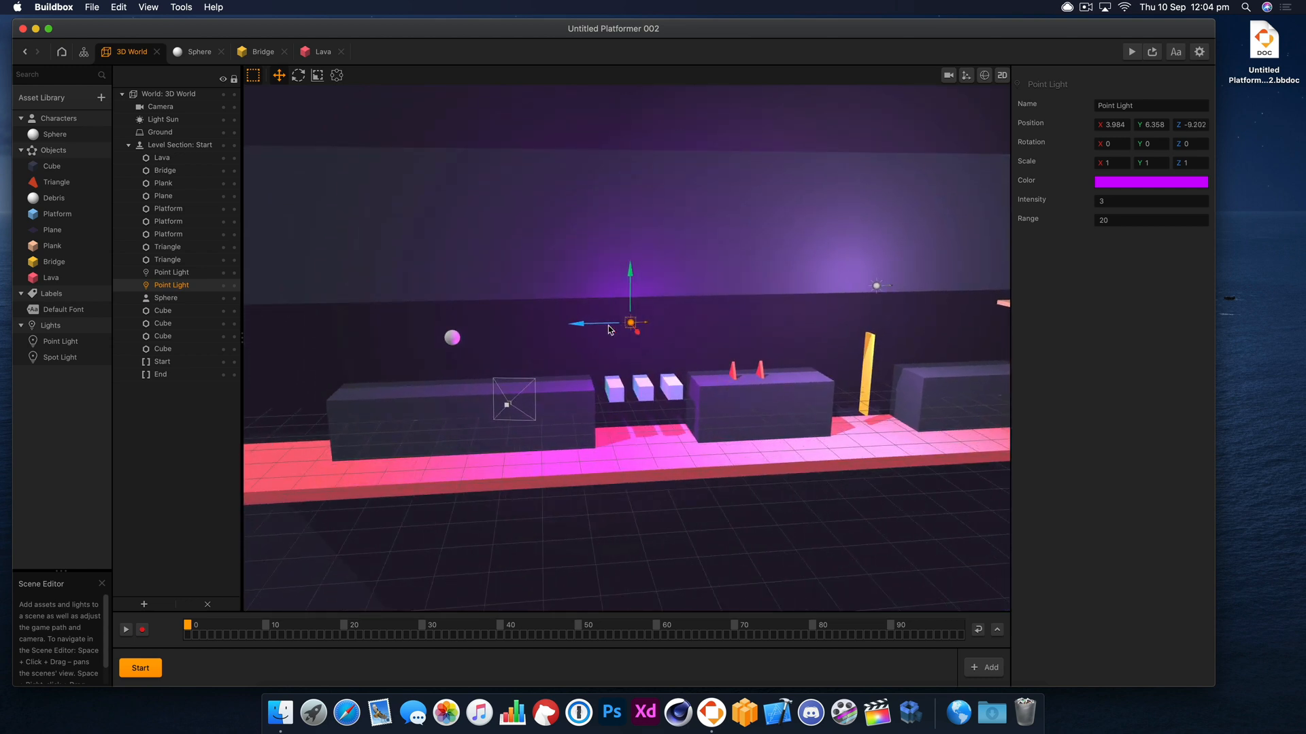
{"action": "left_click_drag", "start_coordinate": [610, 330], "coordinate": [616, 329]}
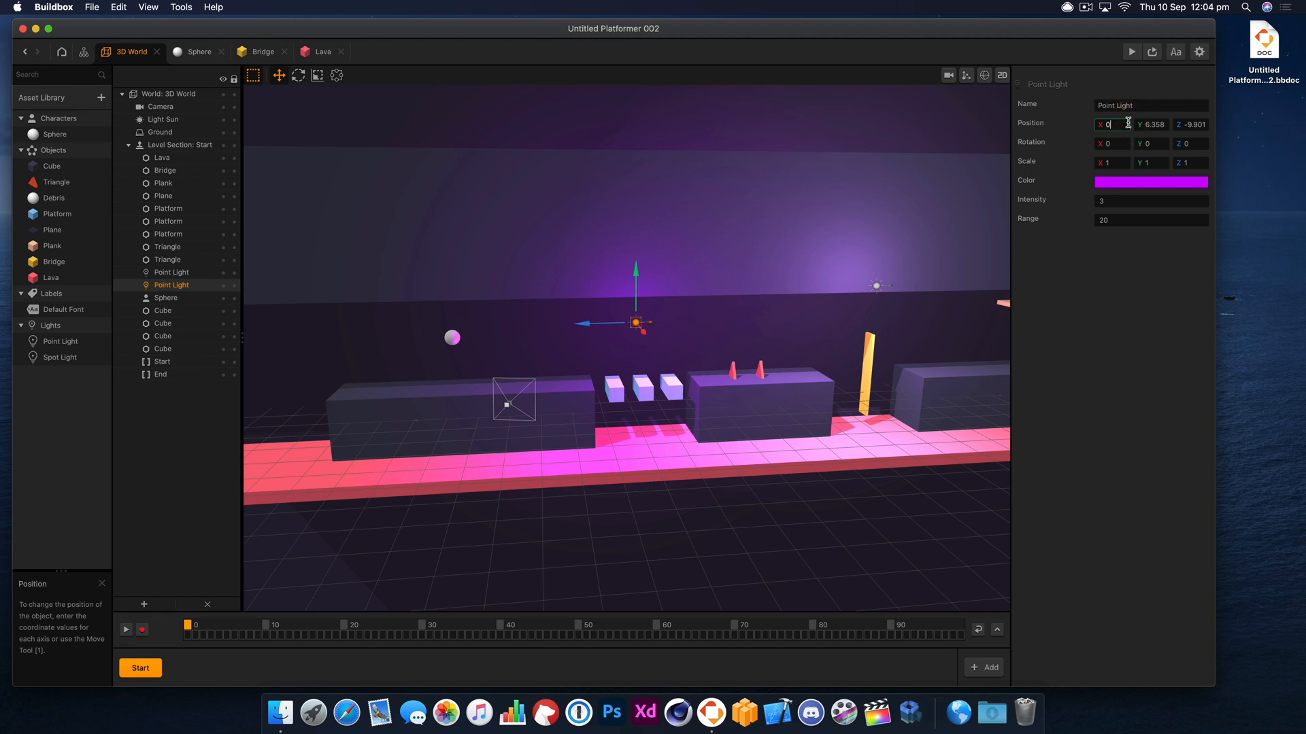
{"action": "key", "text": "Return"}
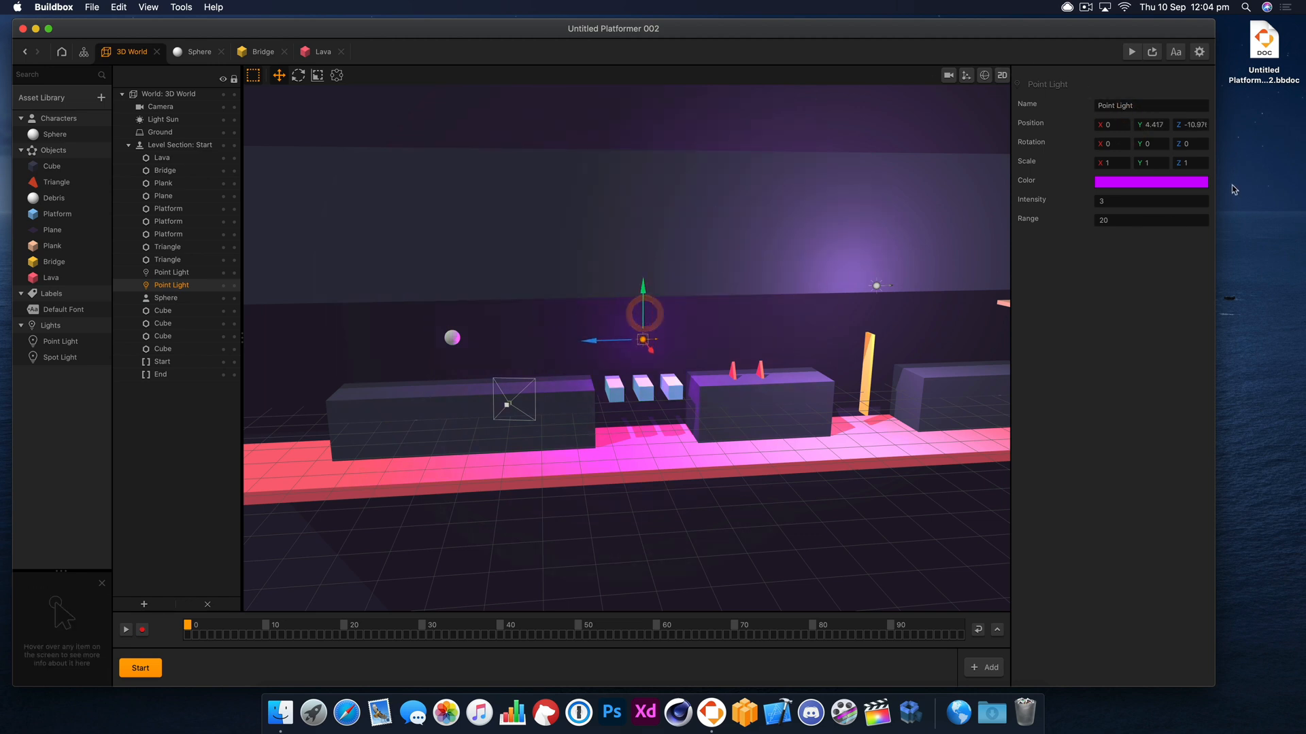
Step: Recolour the point light to a saturated pinkish red based on the saved coral swatch, and store the new colour as a swatch
{"action": "left_click", "coordinate": [1163, 183]}
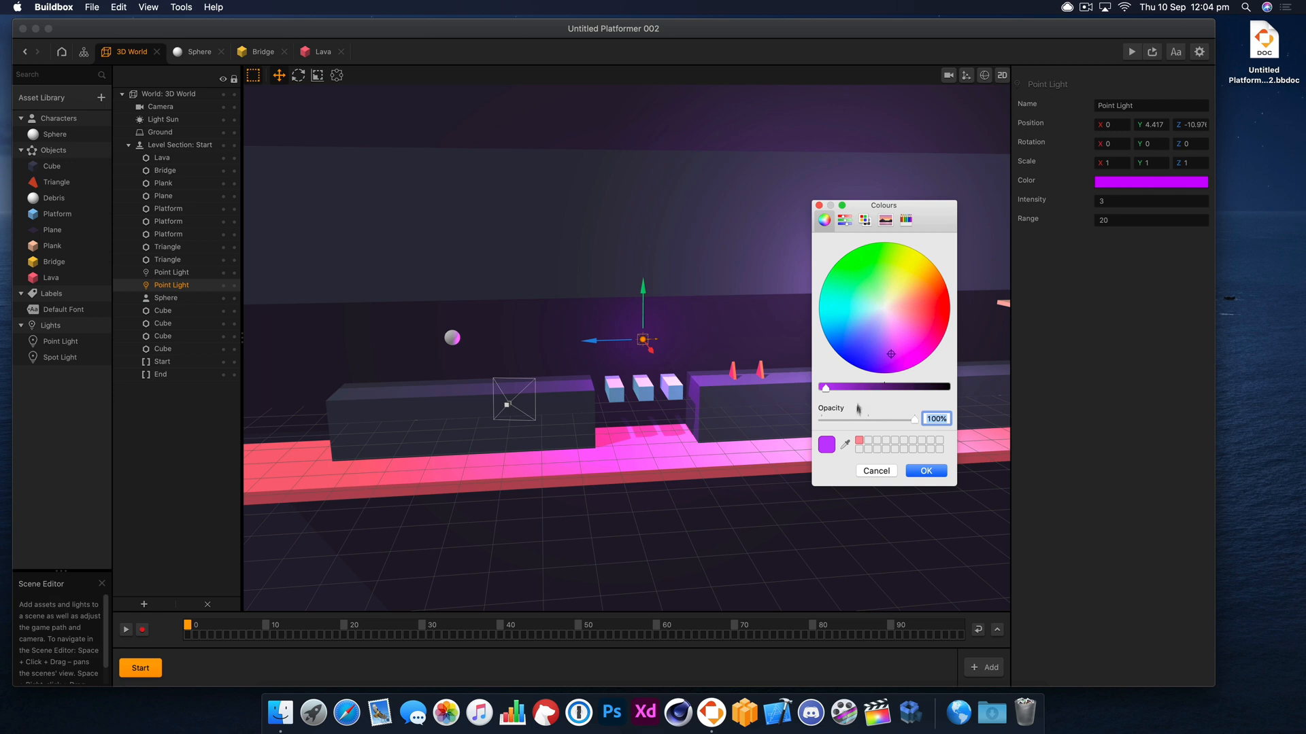
{"action": "left_click", "coordinate": [859, 440]}
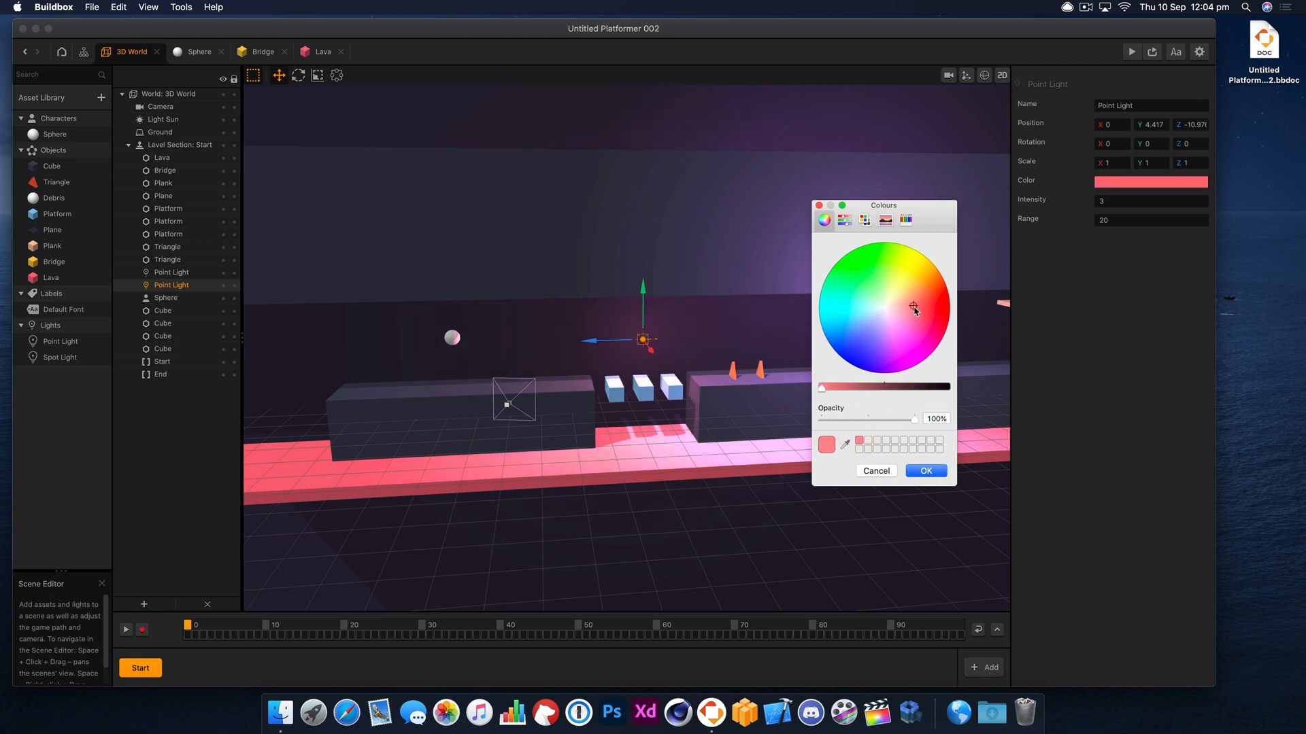
{"action": "left_click_drag", "start_coordinate": [915, 311], "coordinate": [925, 316]}
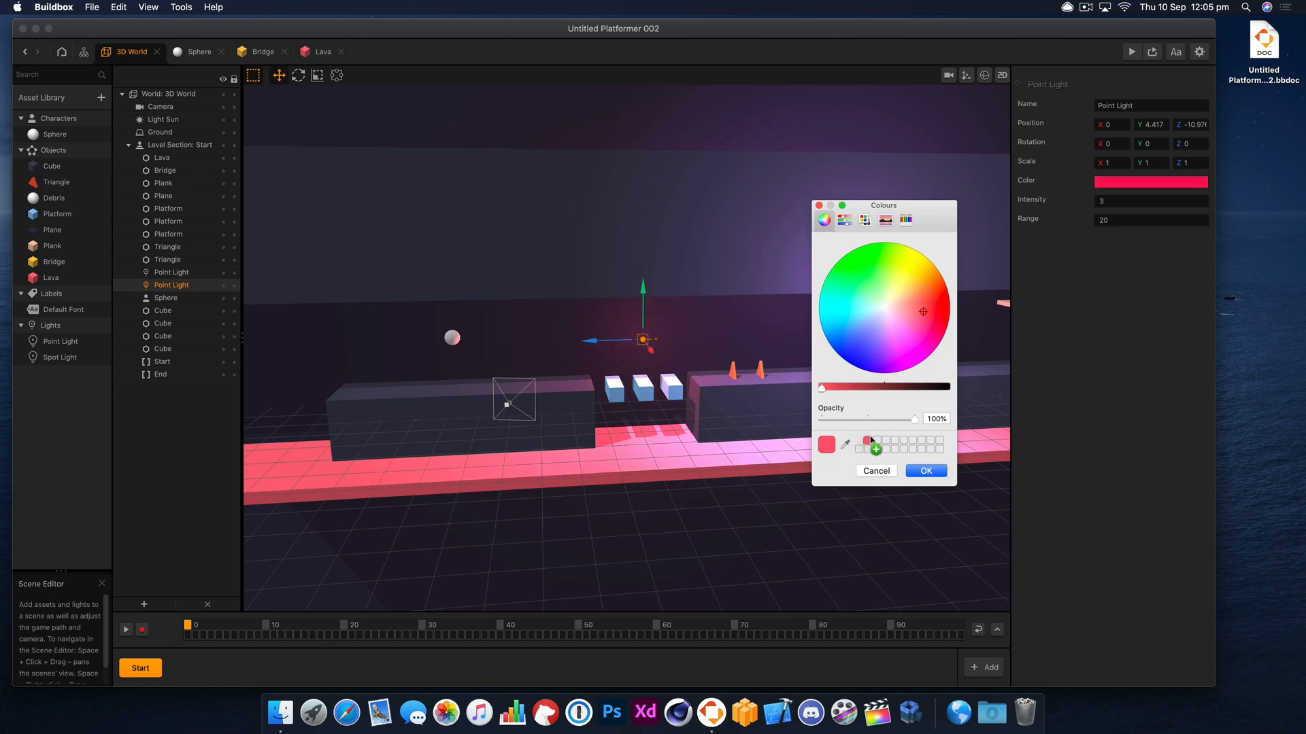
{"action": "left_click", "coordinate": [926, 471]}
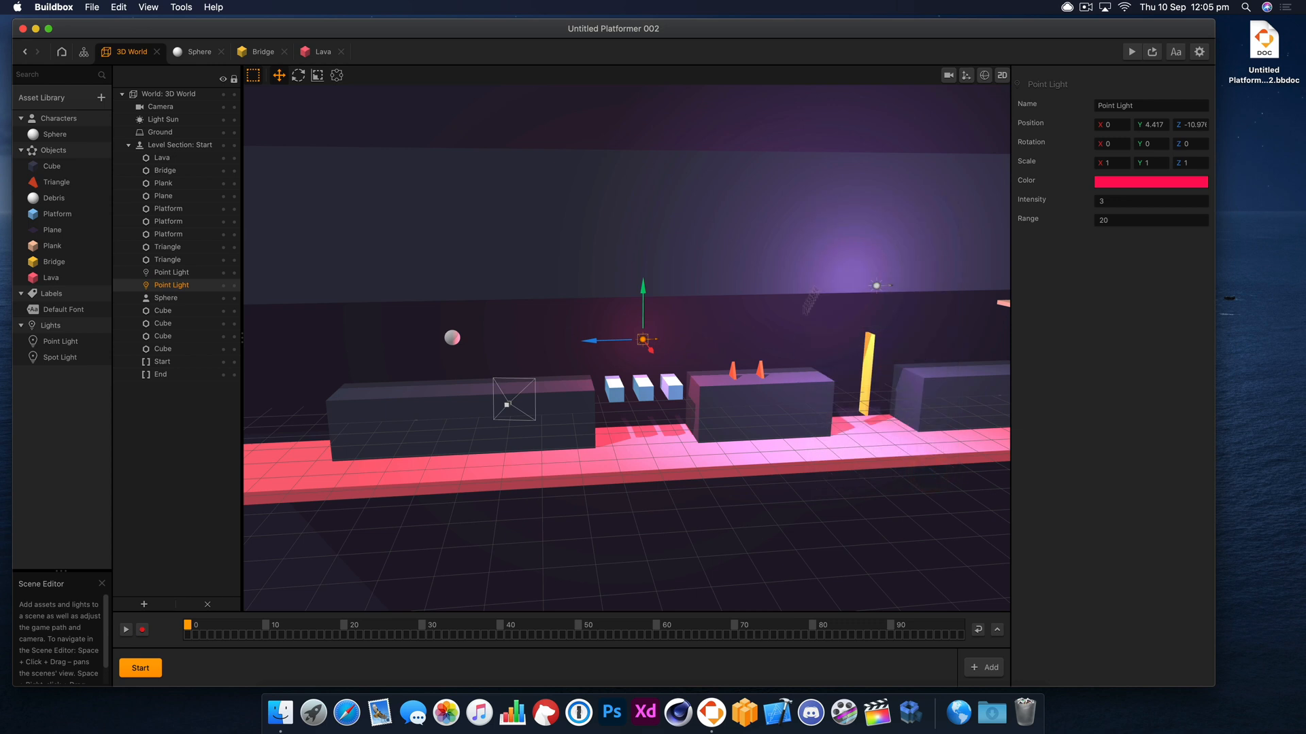
Step: Reposition the red point light above the small platforms at X -0.118, Y 4.417, Z -9.718
{"action": "left_click_drag", "start_coordinate": [657, 354], "coordinate": [668, 388]}
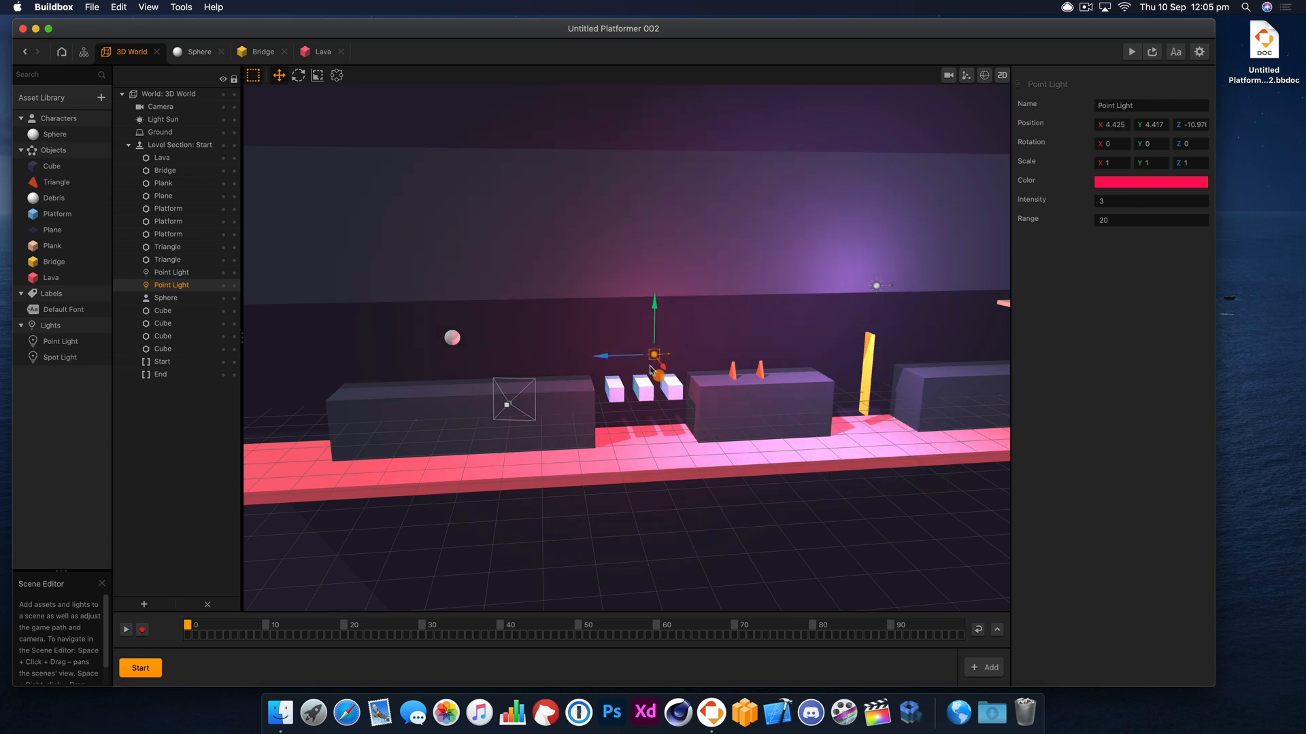
{"action": "left_click_drag", "start_coordinate": [625, 362], "coordinate": [613, 359]}
{"action": "right_click_drag", "start_coordinate": [615, 358], "coordinate": [654, 375]}
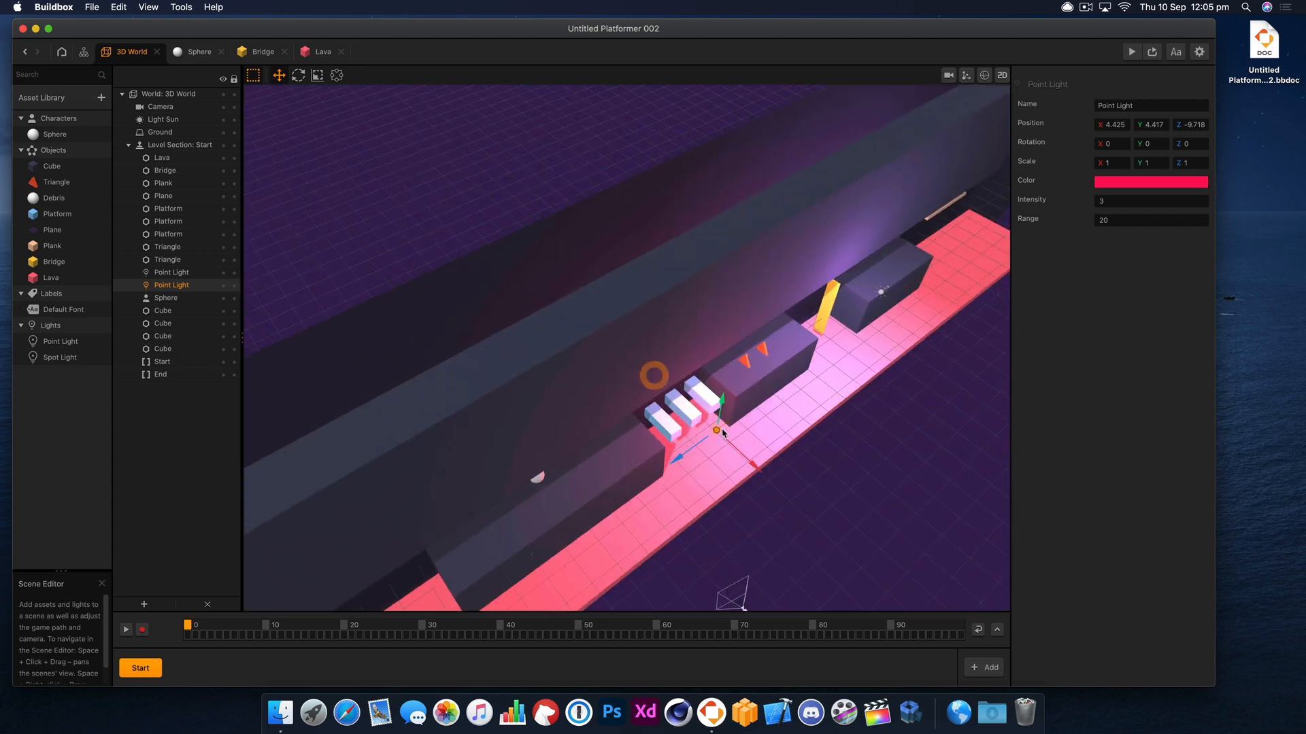
{"action": "left_click_drag", "start_coordinate": [748, 463], "coordinate": [708, 442]}
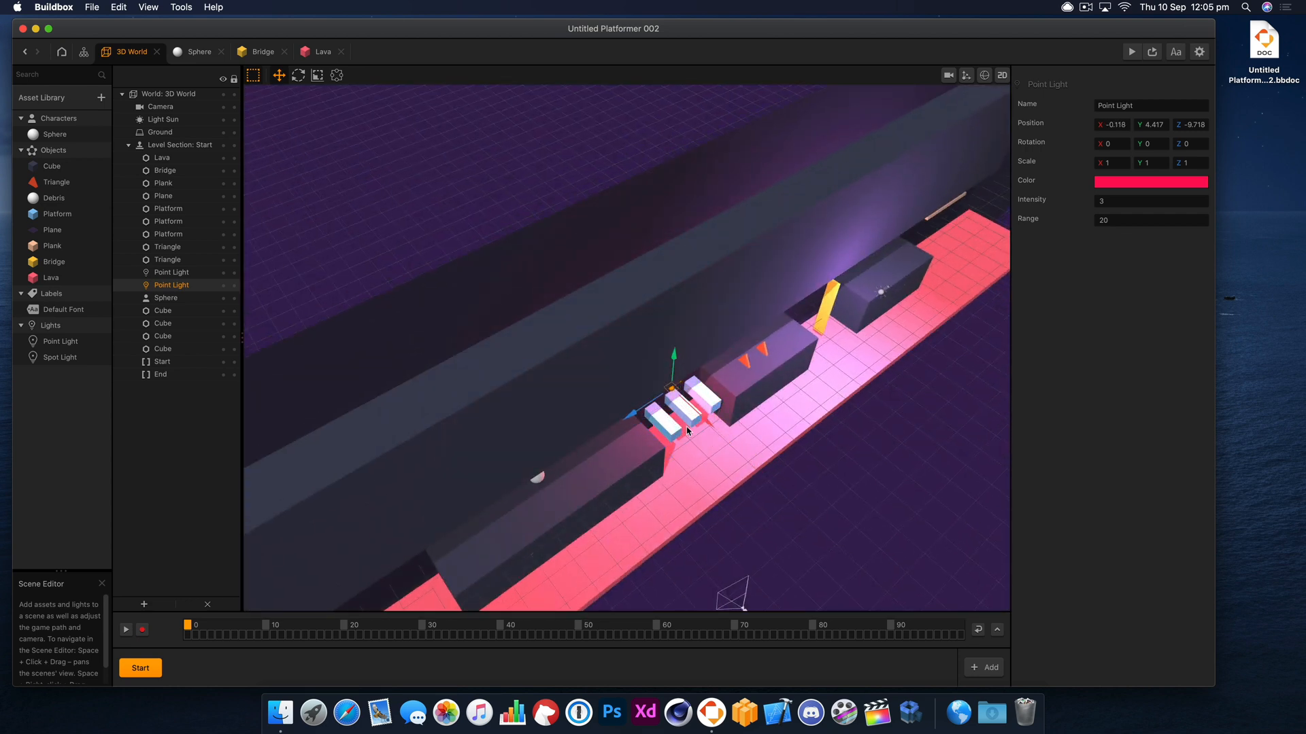
Step: Move the red point light above the small platforms to X 0.078, Y 3.982, Z about -11.07 and set its range to 30
{"action": "left_click_drag", "start_coordinate": [649, 411], "coordinate": [658, 407]}
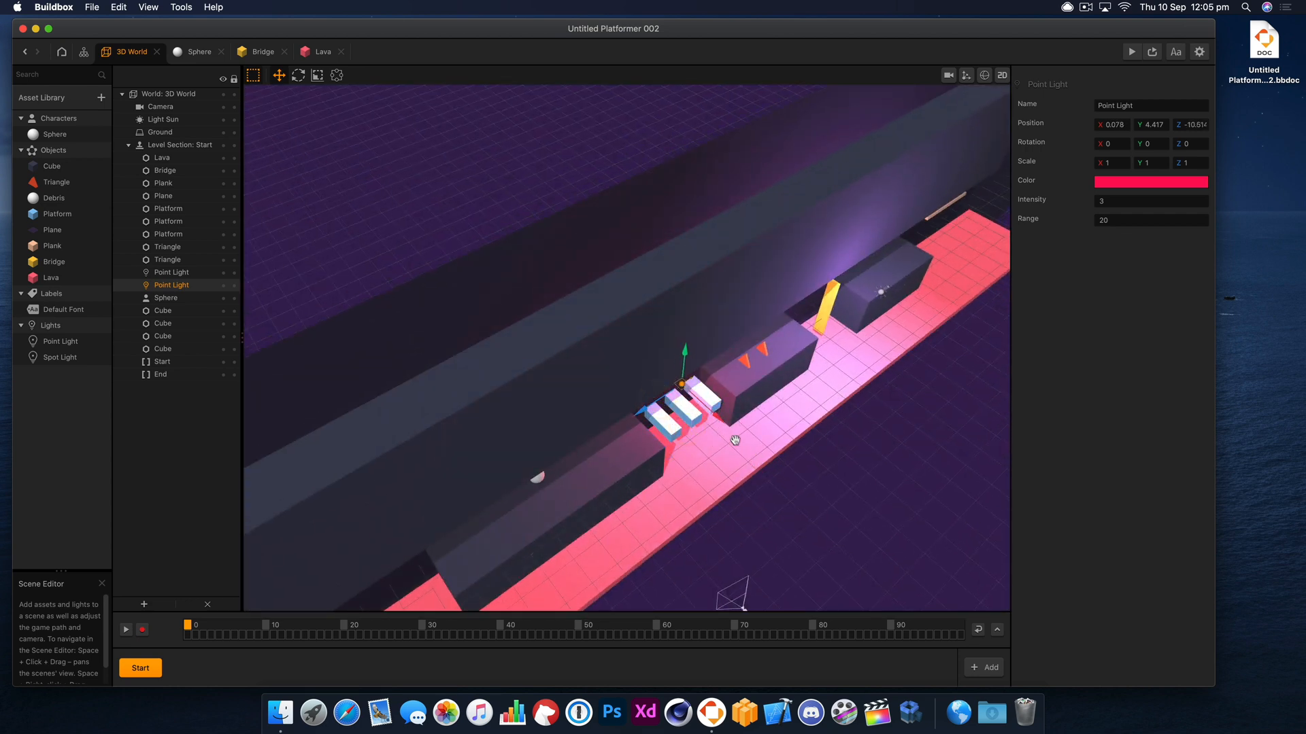
{"action": "right_click_drag", "start_coordinate": [735, 440], "coordinate": [701, 423]}
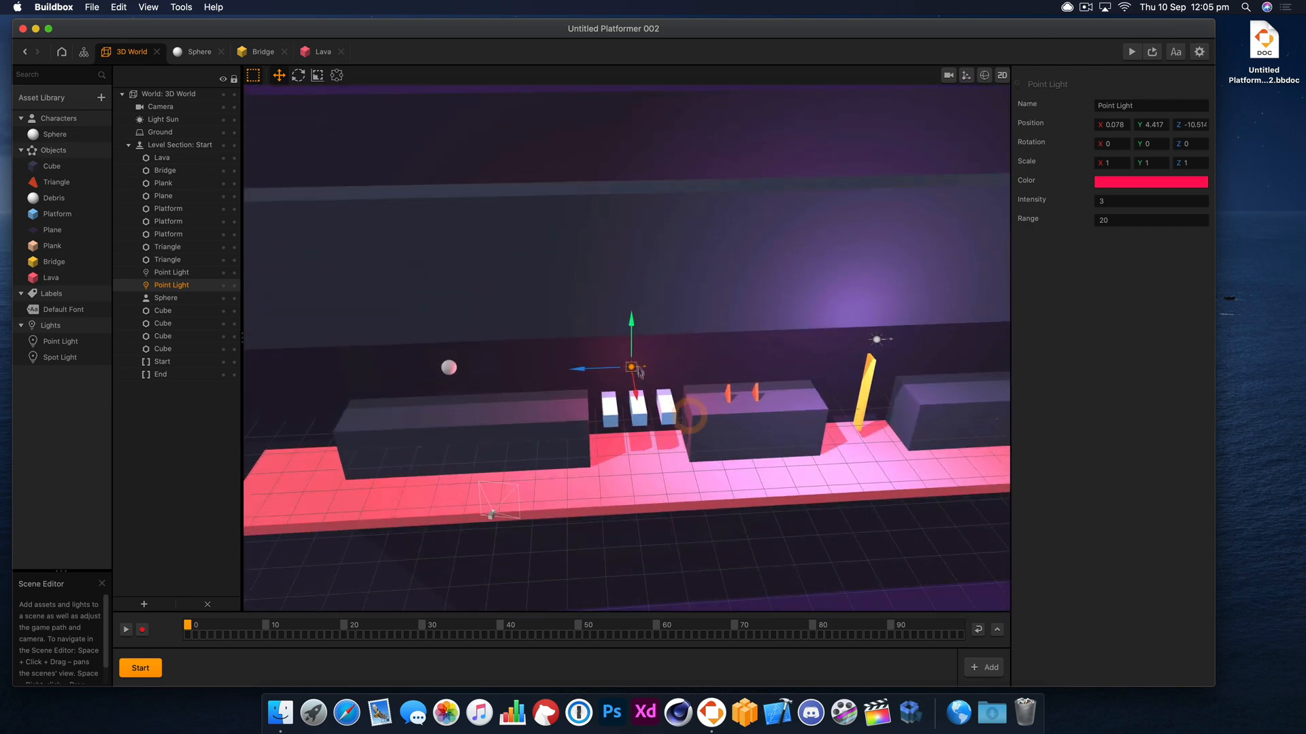
{"action": "left_click_drag", "start_coordinate": [638, 351], "coordinate": [638, 356]}
{"action": "left_click_drag", "start_coordinate": [1132, 220], "coordinate": [1046, 216]}
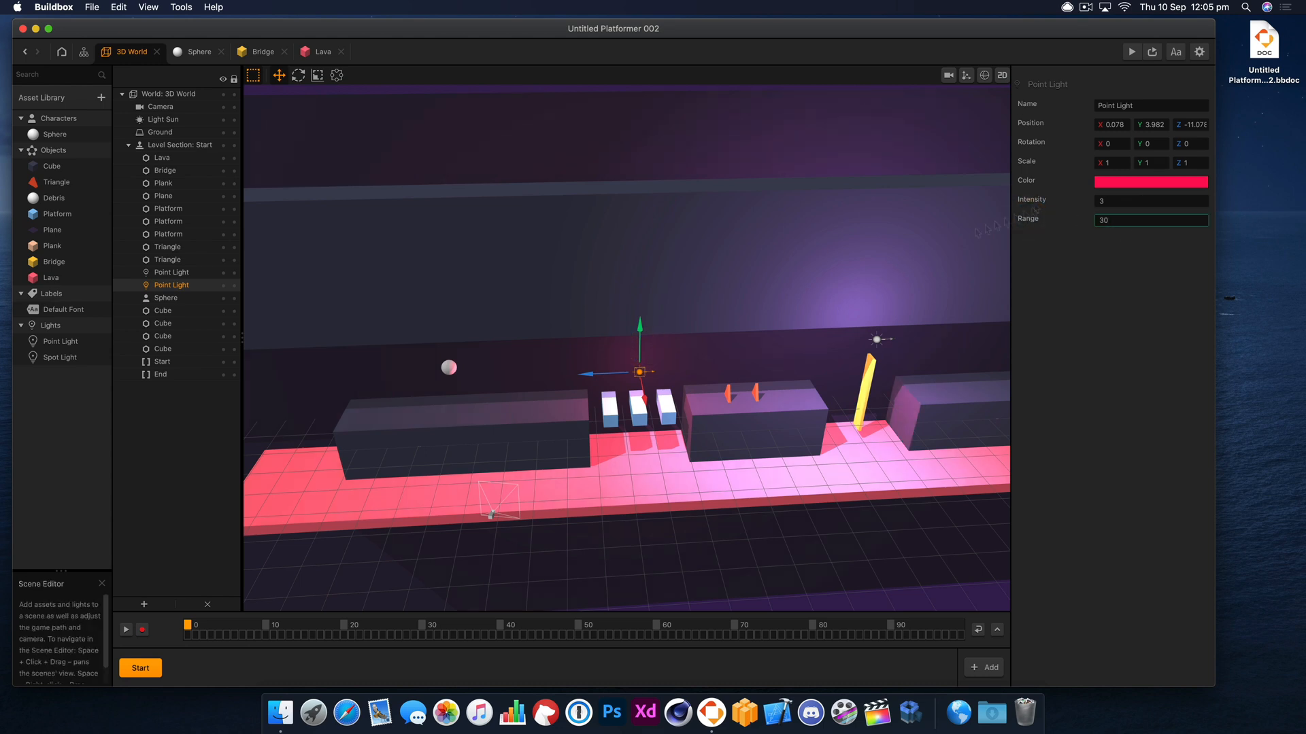
Step: Recolour the Lava asset's 3D model with the first saved pinkish red swatch
{"action": "double_click", "coordinate": [51, 277]}
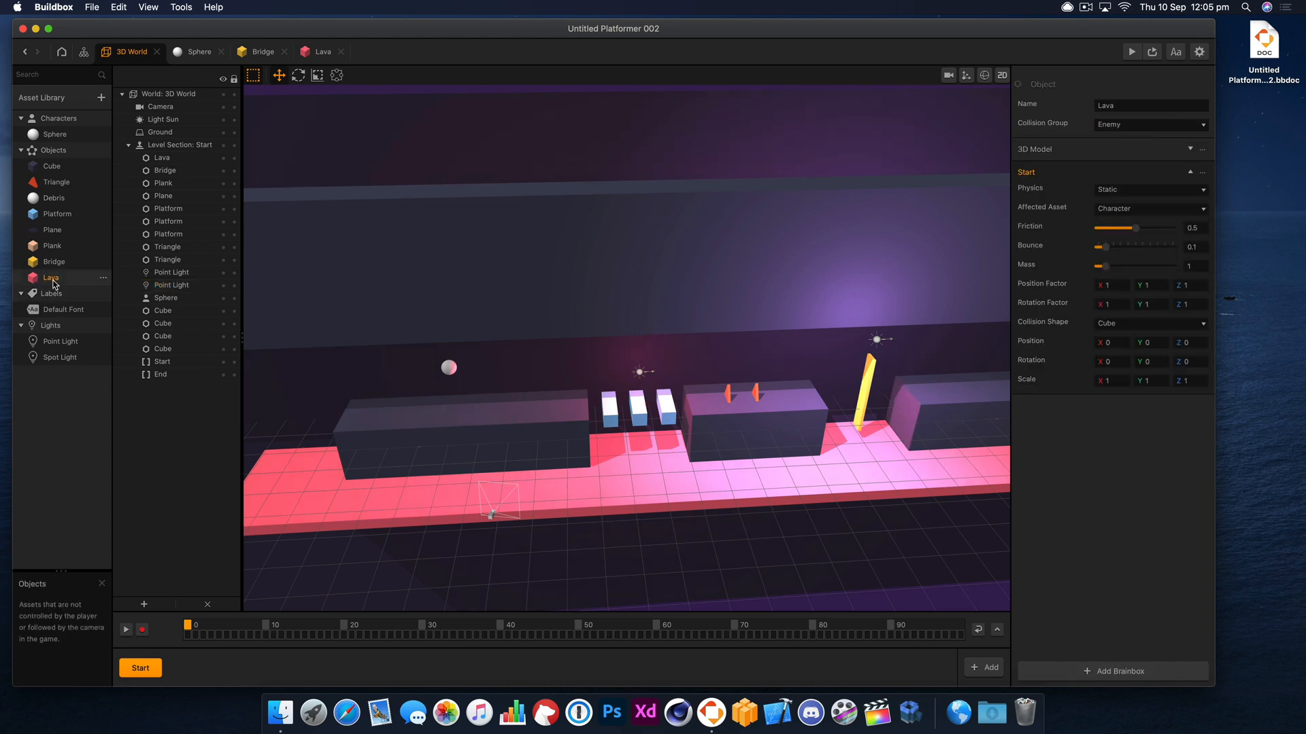
{"action": "left_click", "coordinate": [1150, 233]}
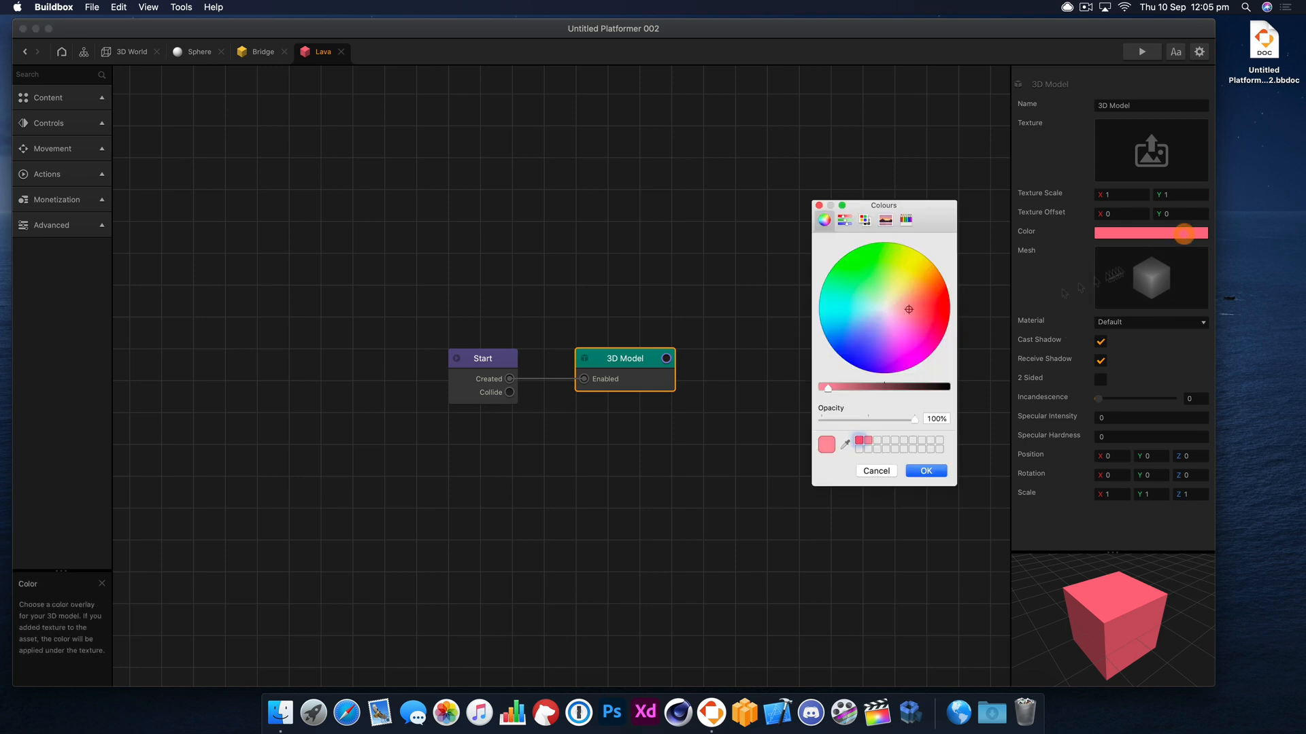
{"action": "left_click", "coordinate": [859, 441]}
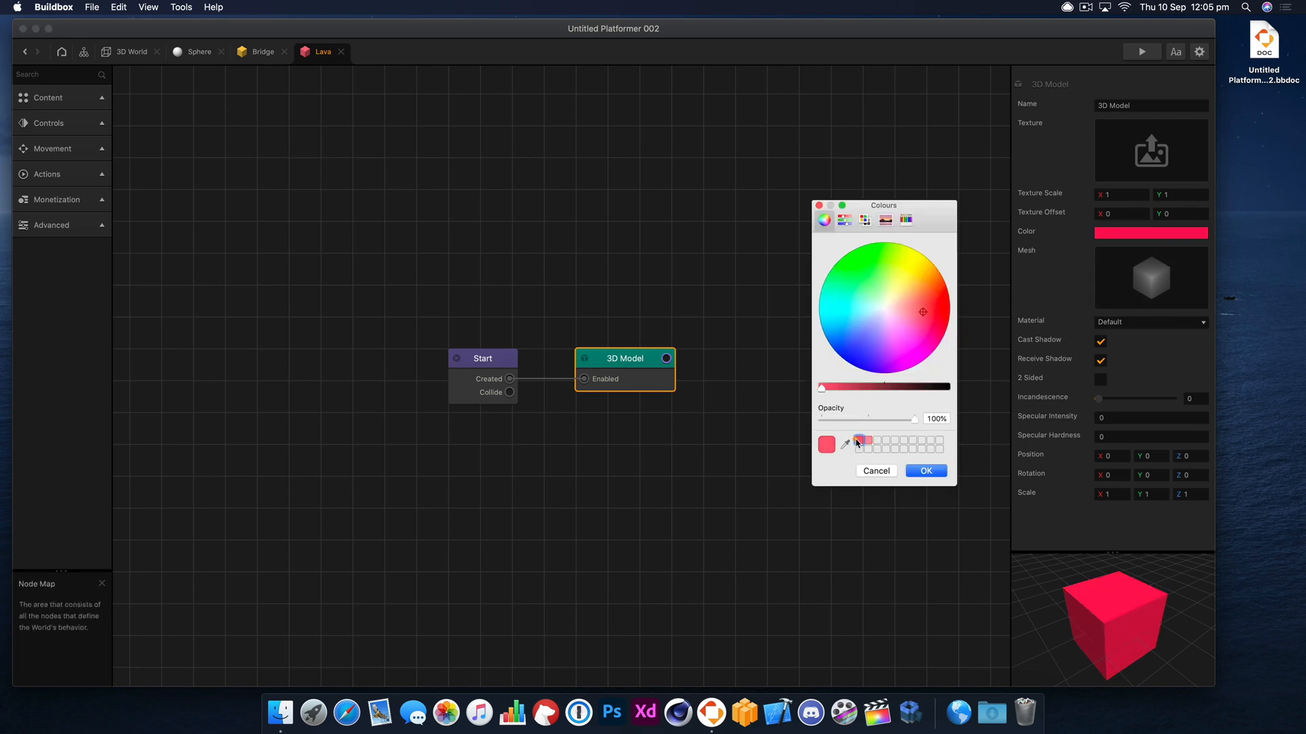
{"action": "left_click", "coordinate": [914, 469]}
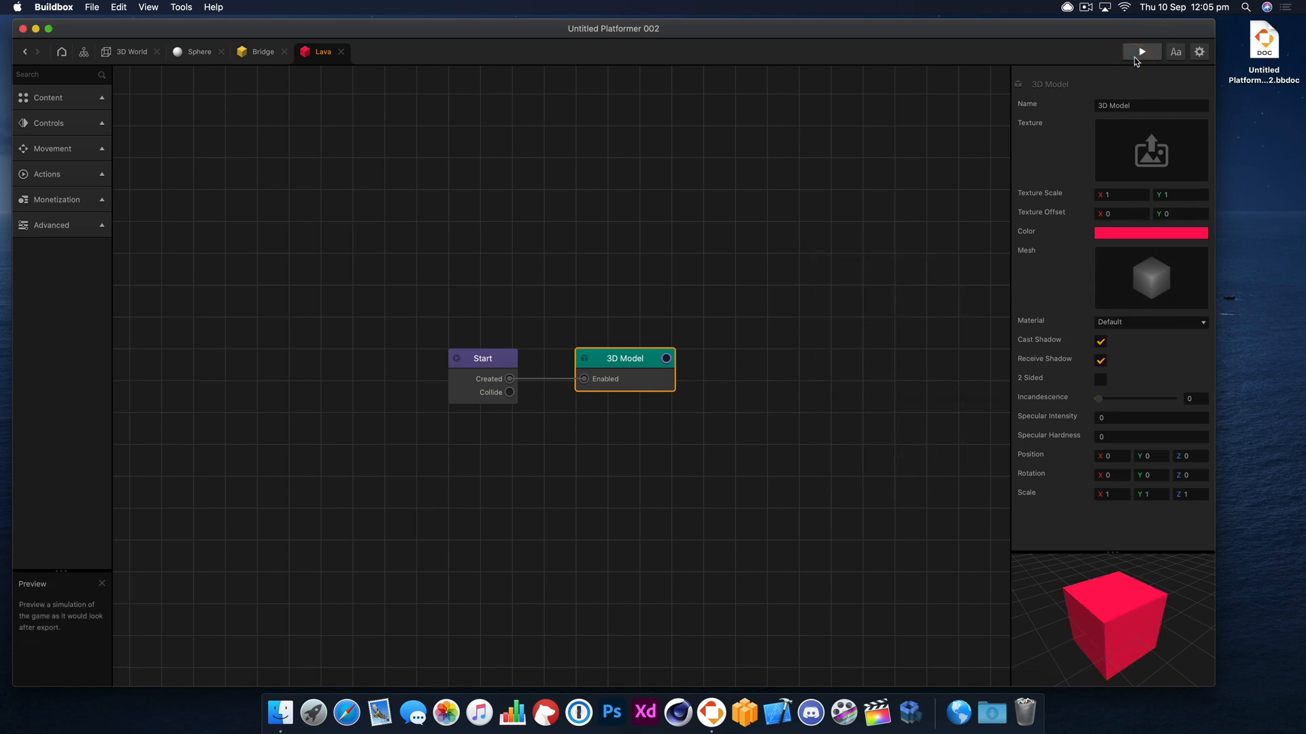
Step: Play through the level in the preview, steering the sphere past the spikes and bridge to the lava, and close the preview
{"action": "left_click", "coordinate": [1140, 53]}
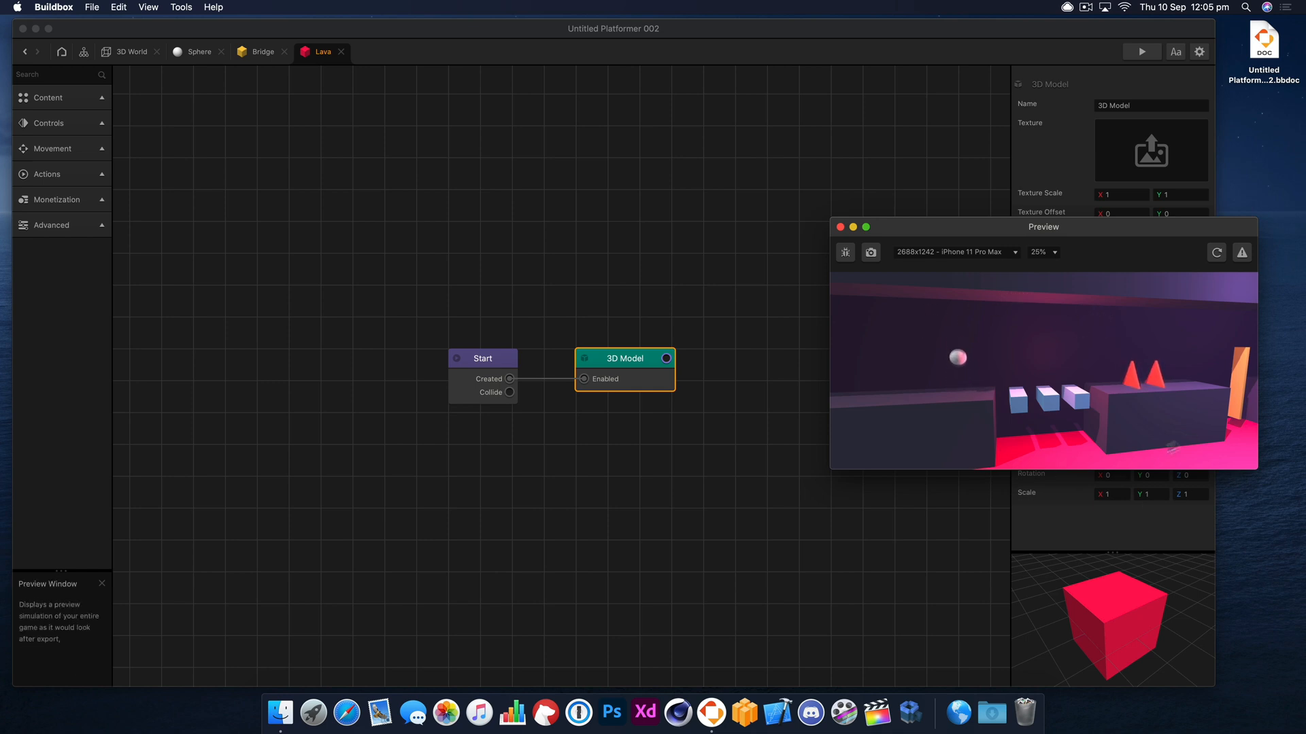
{"action": "left_click", "coordinate": [1117, 425]}
{"action": "left_click", "coordinate": [1118, 426]}
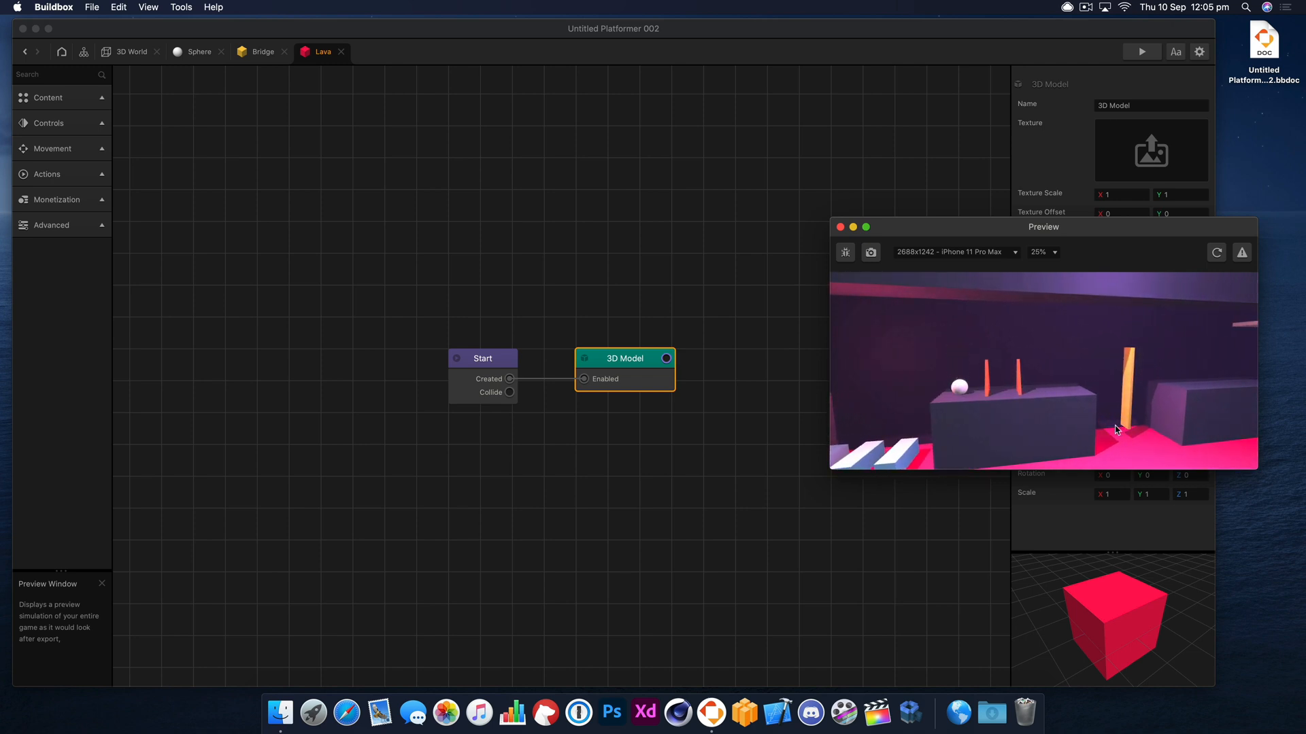
{"action": "left_click", "coordinate": [1116, 427]}
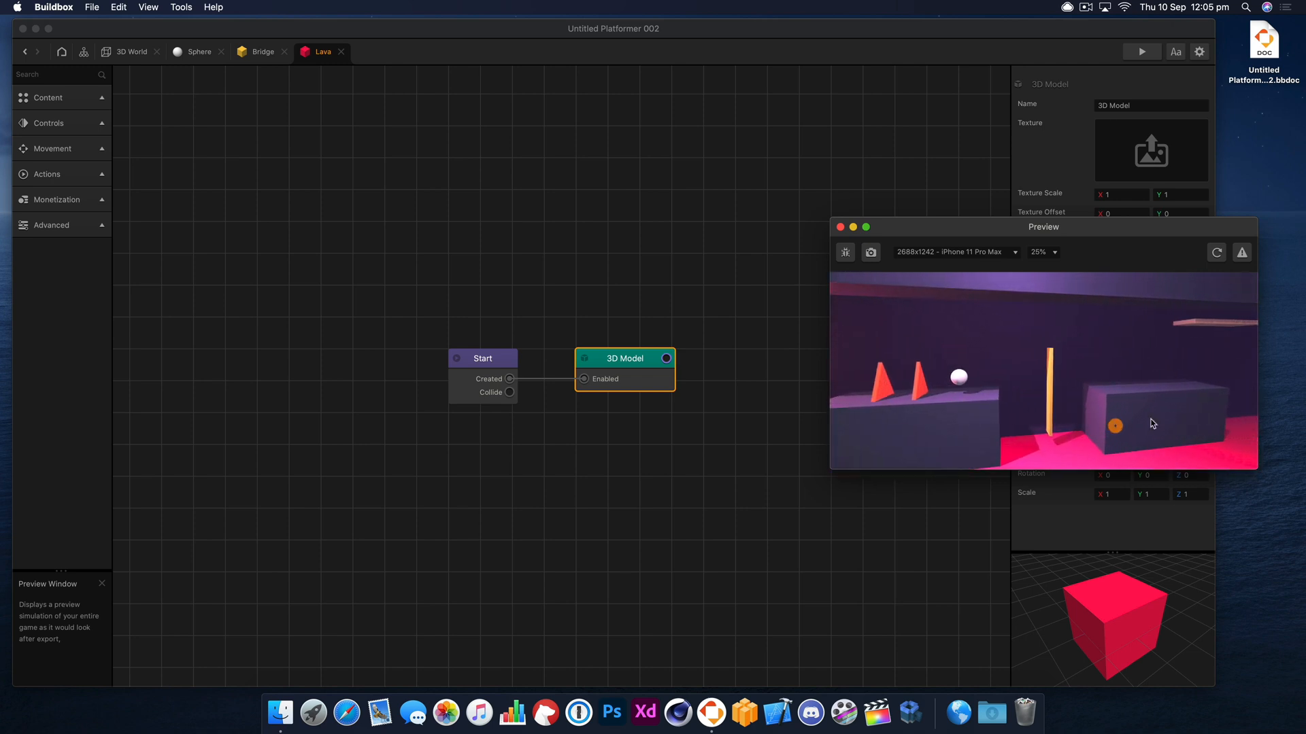
{"action": "left_click", "coordinate": [1076, 434]}
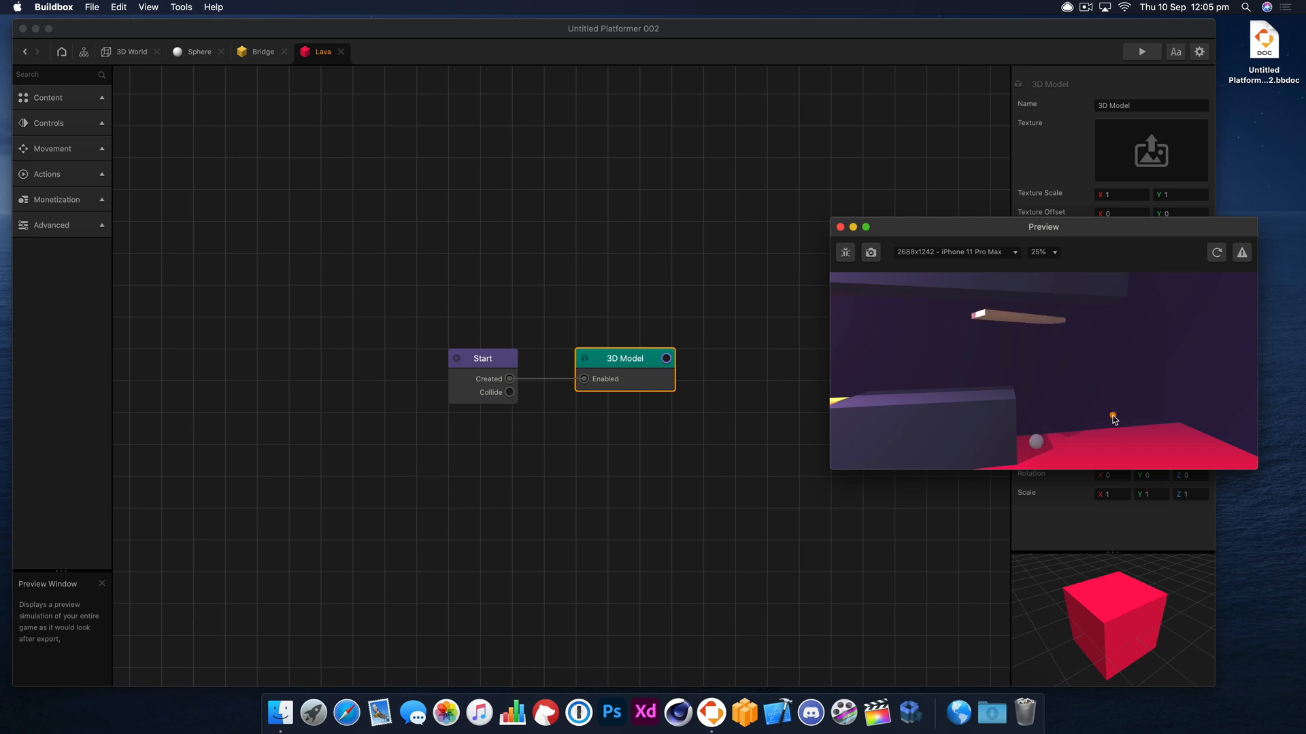
{"action": "left_click", "coordinate": [841, 227]}
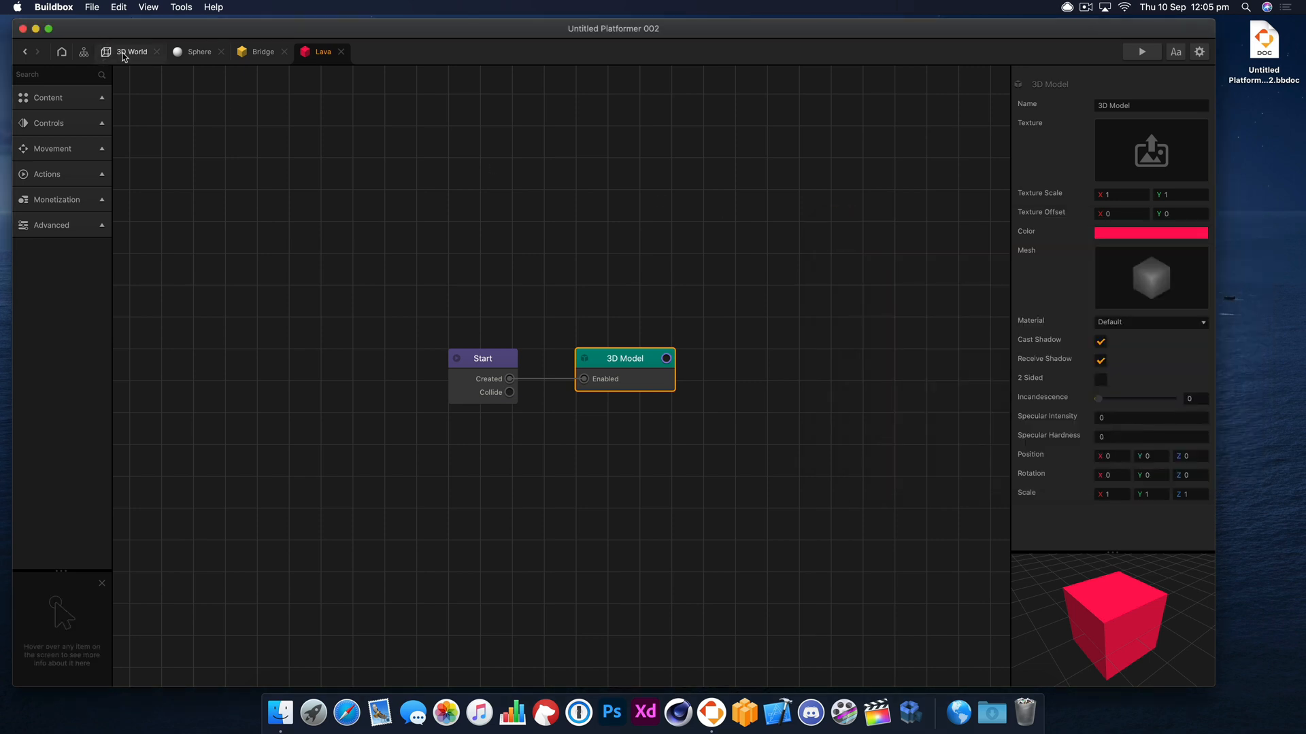
Step: Open the Sphere character's node map from the 3D World and shift the Debris Explosion node slightly closer to the Defeat node
{"action": "left_click", "coordinate": [123, 55]}
{"action": "left_click", "coordinate": [57, 136]}
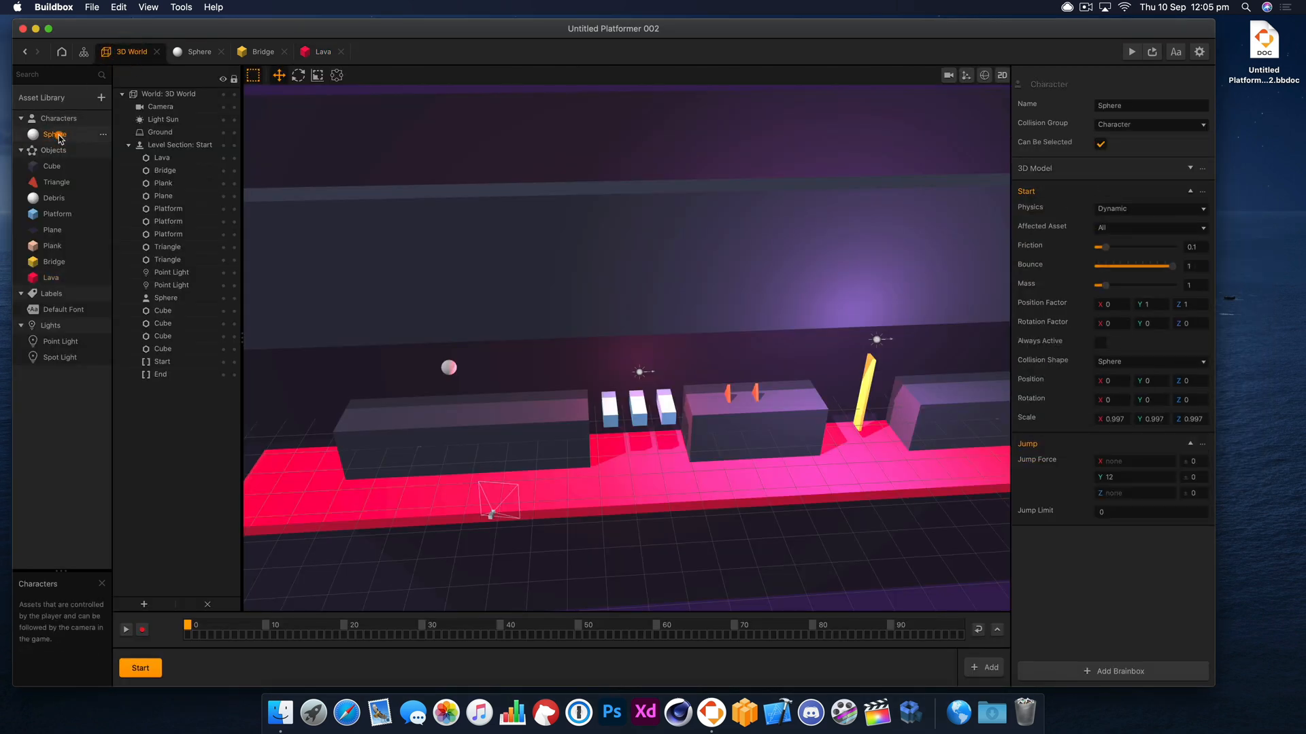
{"action": "double_click", "coordinate": [58, 136]}
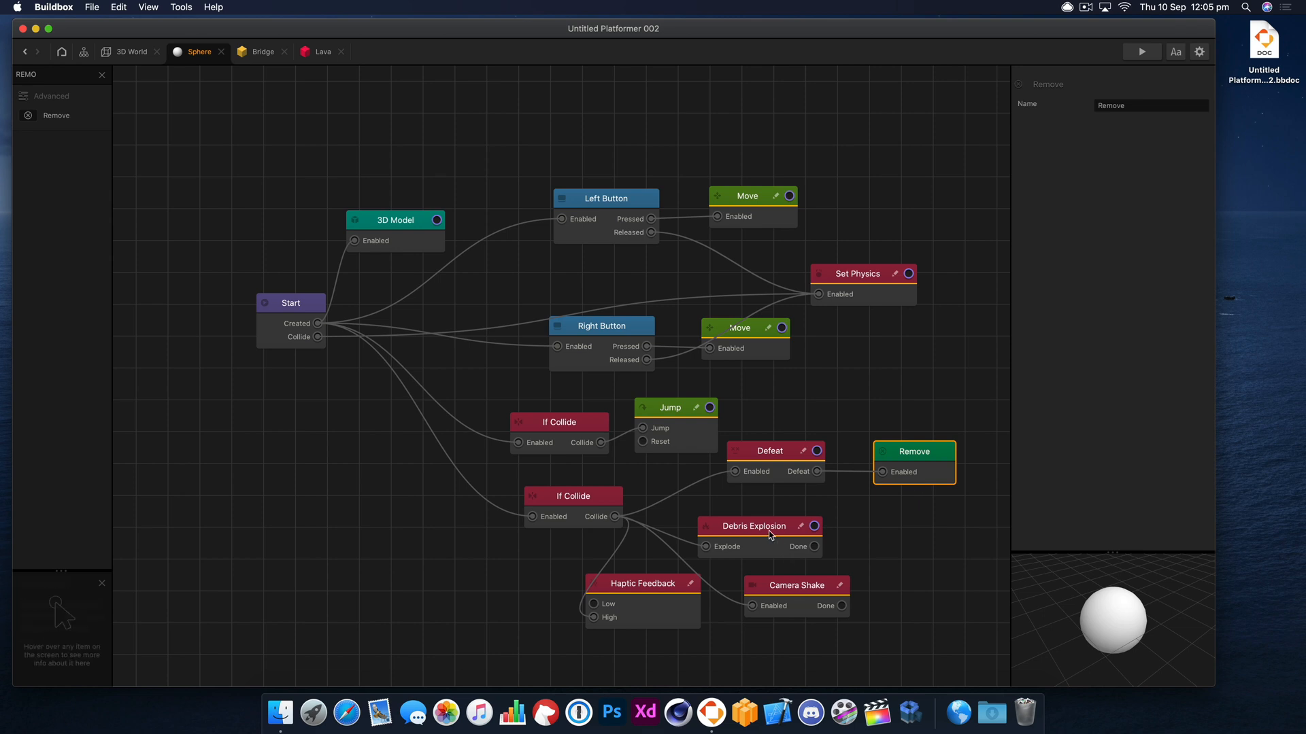
{"action": "left_click_drag", "start_coordinate": [788, 522], "coordinate": [803, 509]}
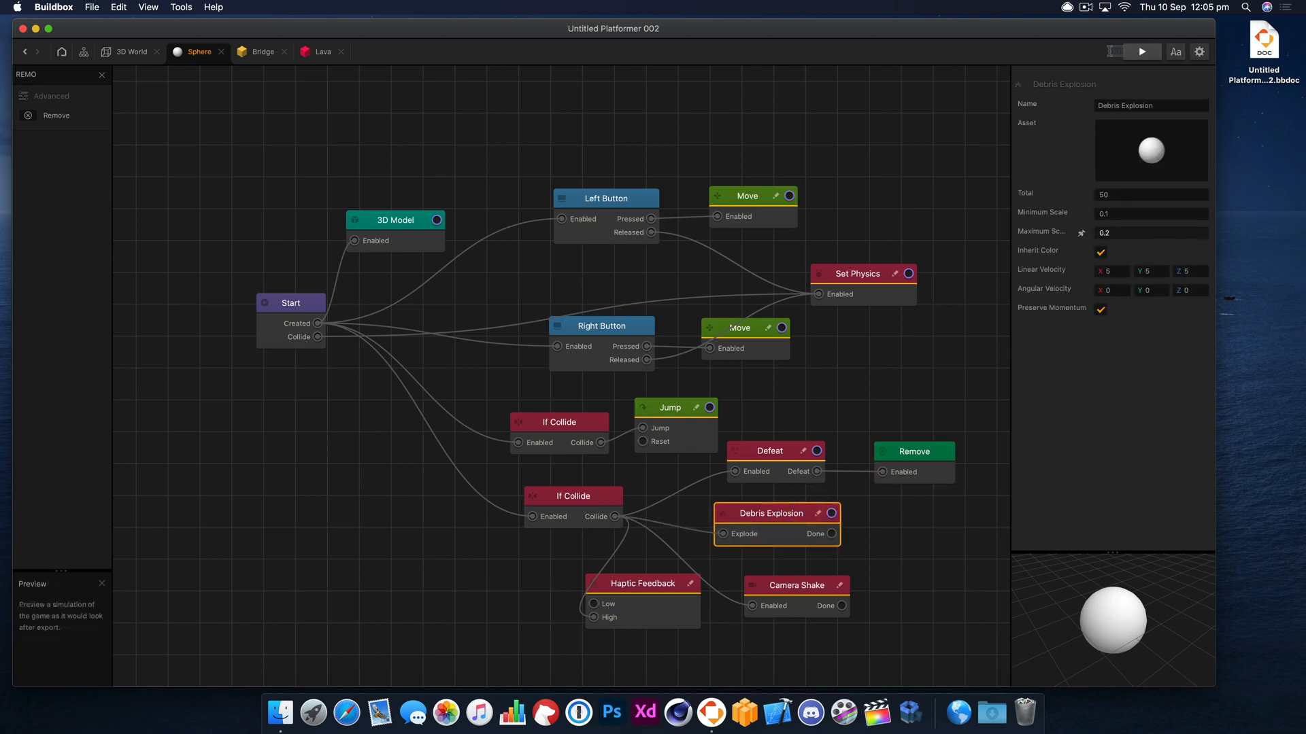
Step: Run the preview and steer the sphere toward the spikes to check its defeat behaviour
{"action": "left_click", "coordinate": [1126, 53]}
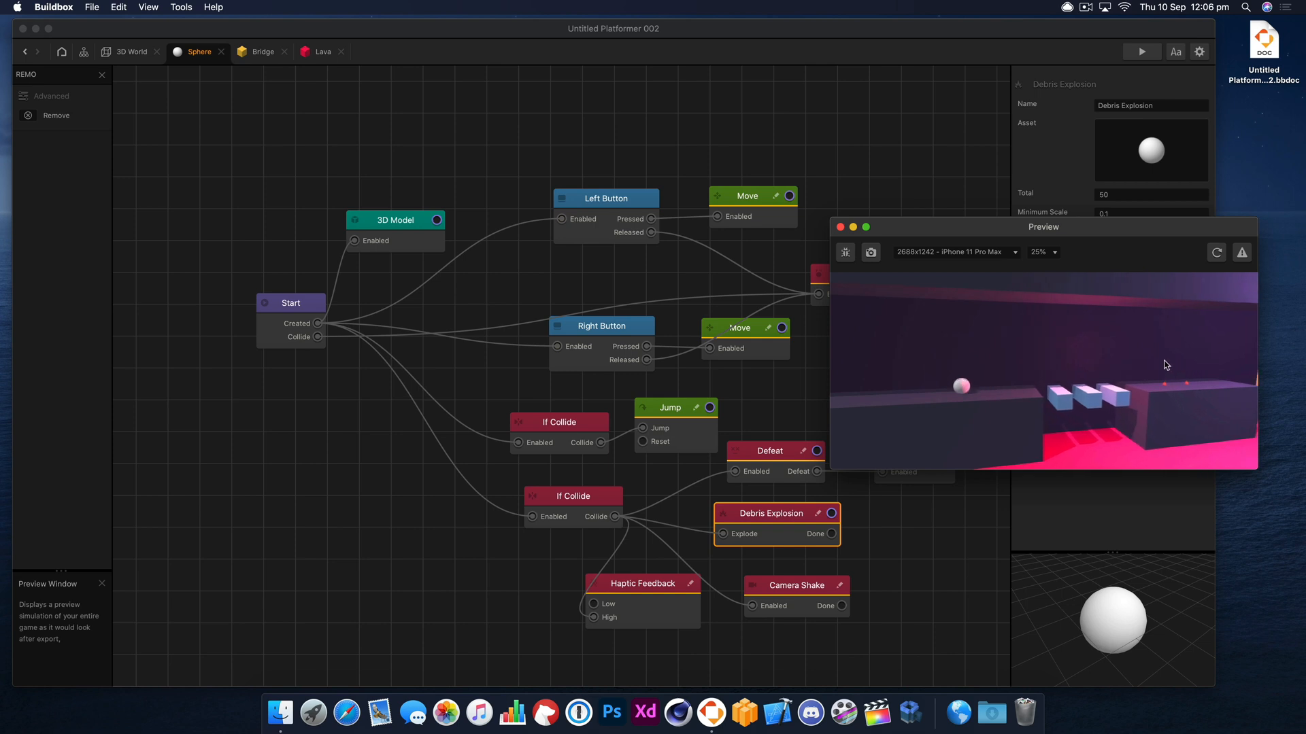
{"action": "left_click", "coordinate": [1147, 369]}
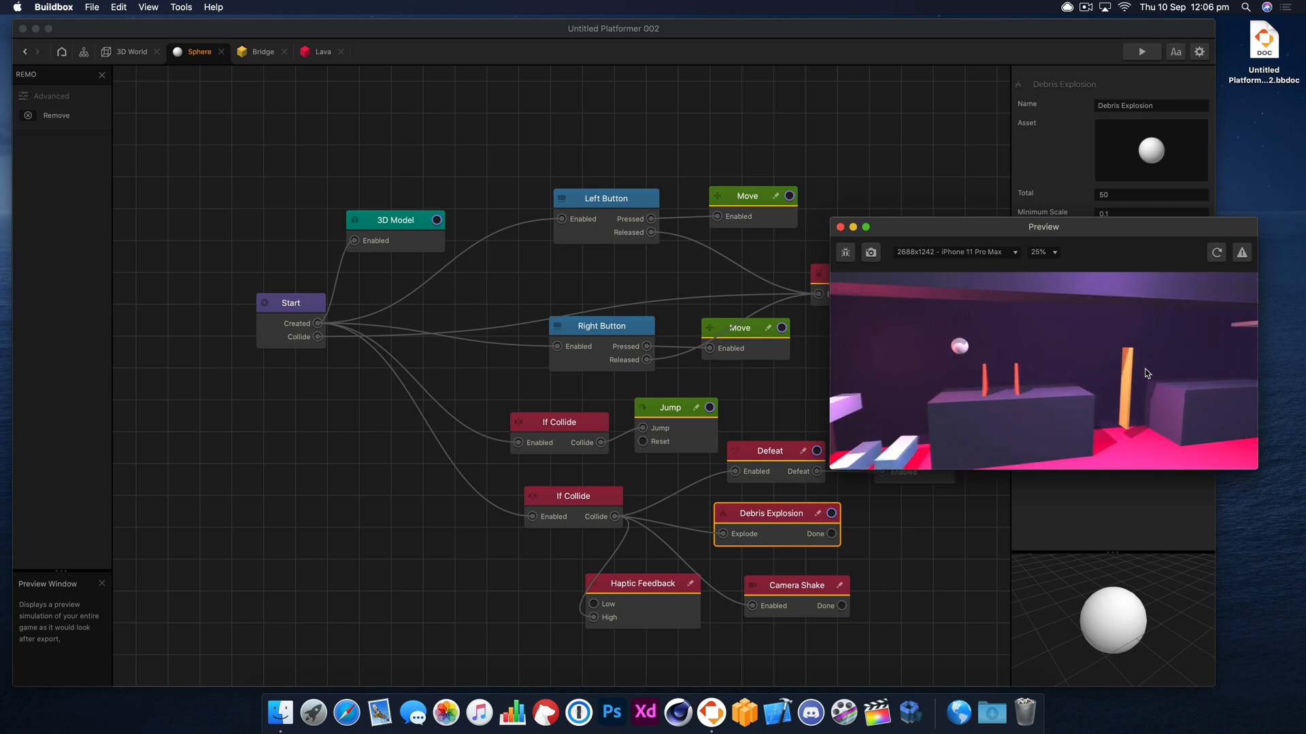
{"action": "left_click", "coordinate": [840, 226]}
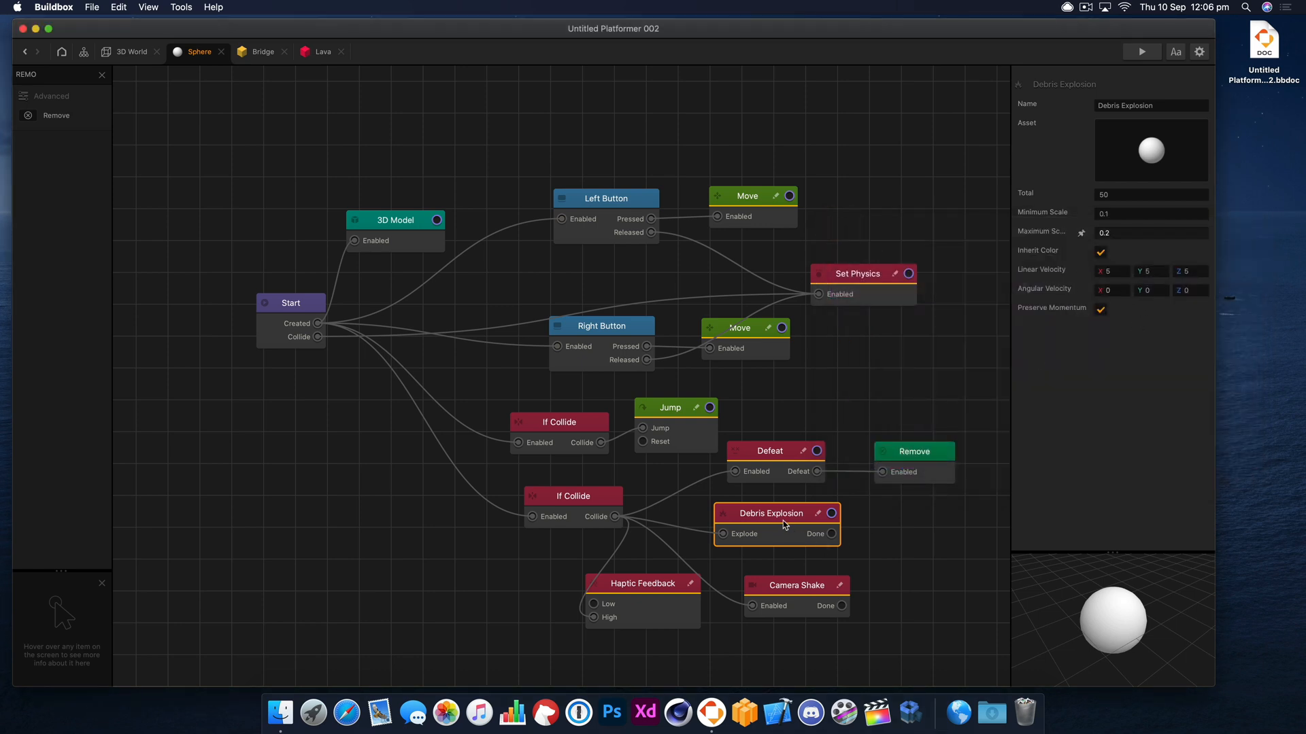
Step: Try disconnecting the Remove node from Defeat, test the debris burst on the spikes in the preview, and reconnect the nodes
{"action": "left_click_drag", "start_coordinate": [785, 524], "coordinate": [791, 525]}
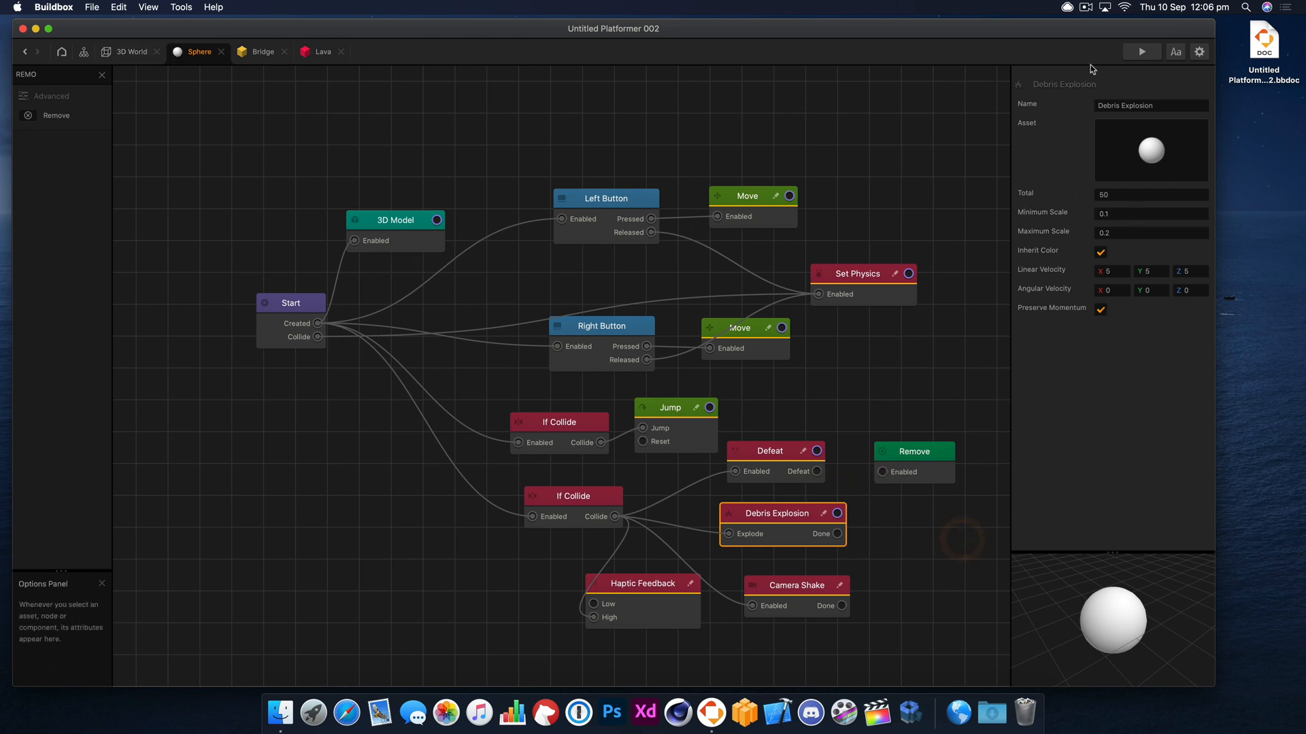
{"action": "left_click", "coordinate": [1142, 51]}
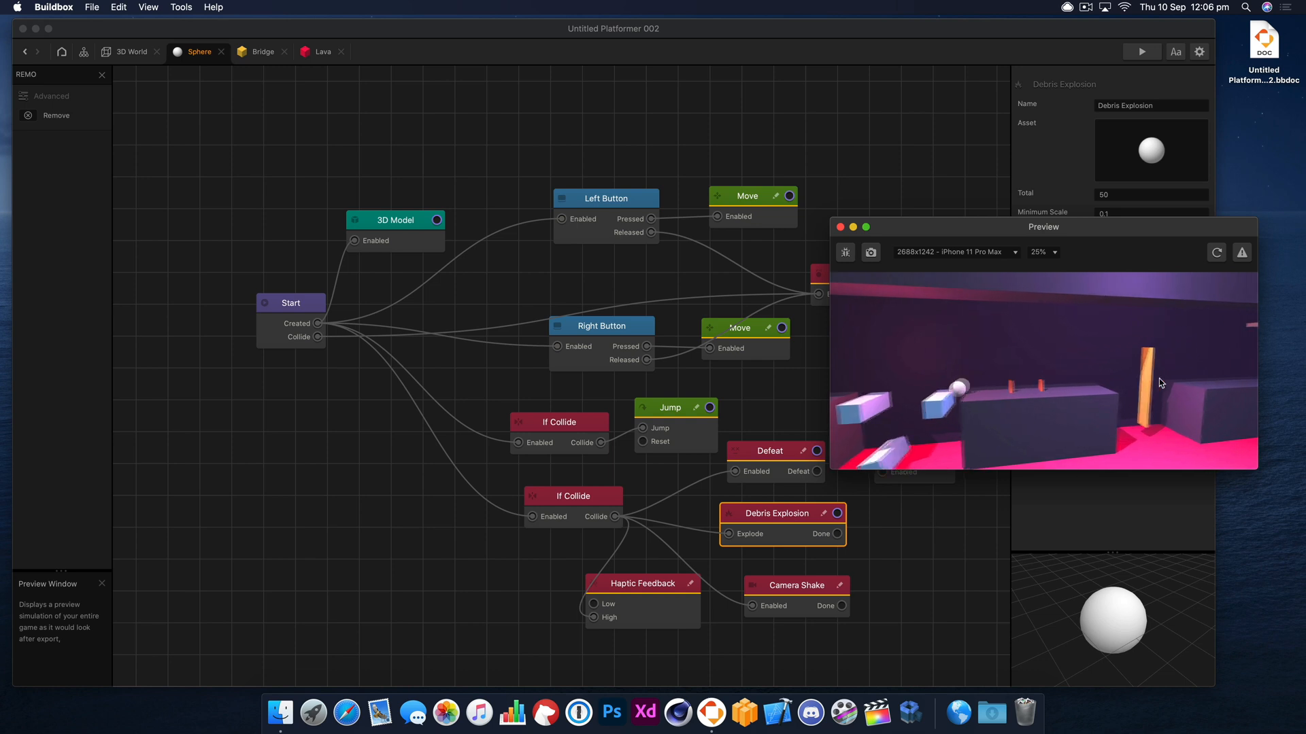
{"action": "left_click", "coordinate": [1160, 379]}
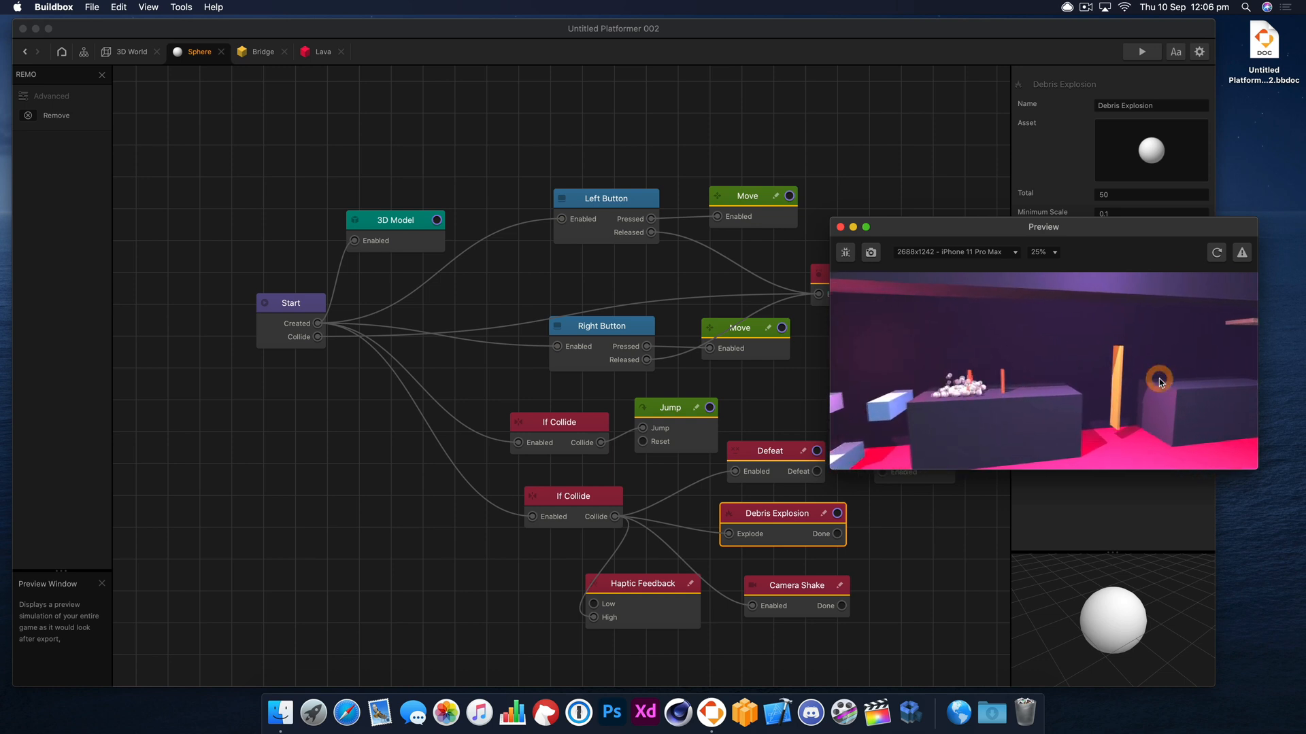
{"action": "left_click", "coordinate": [840, 227]}
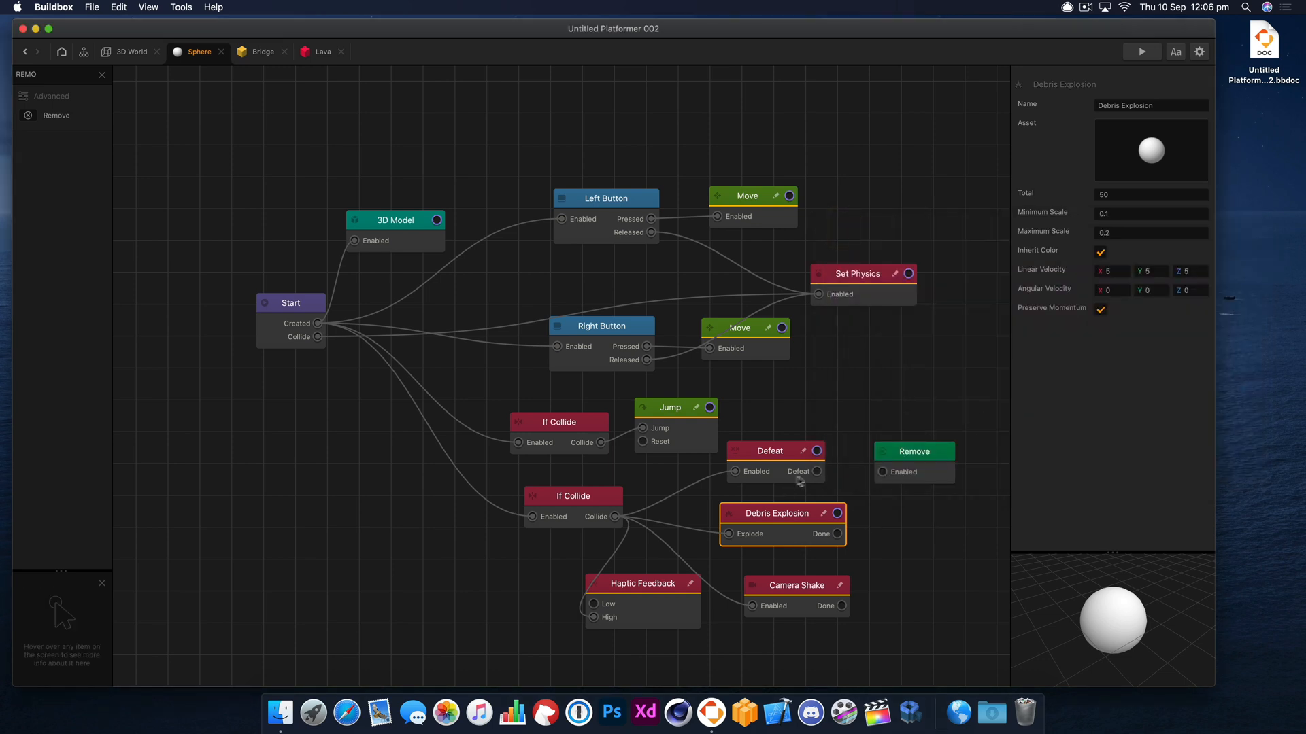
{"action": "left_click_drag", "start_coordinate": [818, 473], "coordinate": [910, 474]}
Step: Set the Debris Explosion node's linear velocity to 10 on X, Y and Z
{"action": "left_click", "coordinate": [789, 514]}
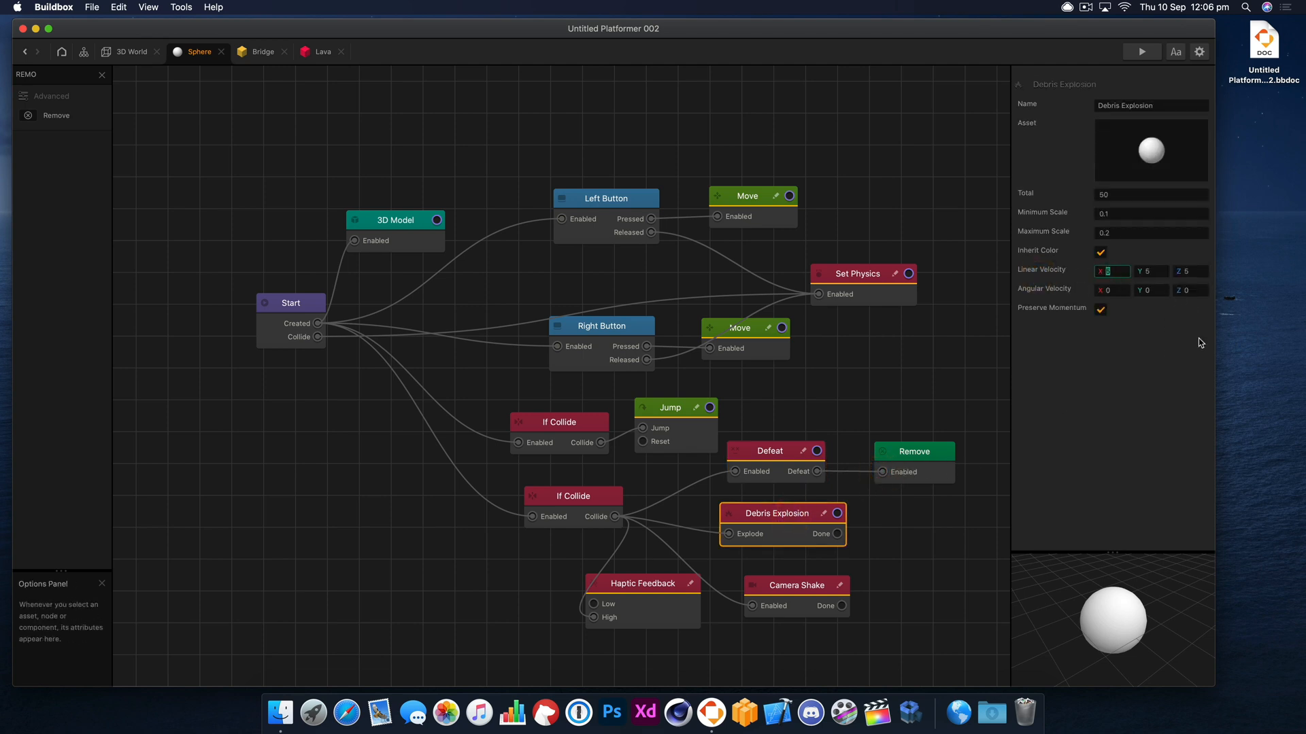
{"action": "type", "text": "10"}
{"action": "key", "text": "Tab"}
{"action": "type", "text": "10"}
{"action": "key", "text": "Tab"}
{"action": "type", "text": "10"}
{"action": "key", "text": "Tab"}
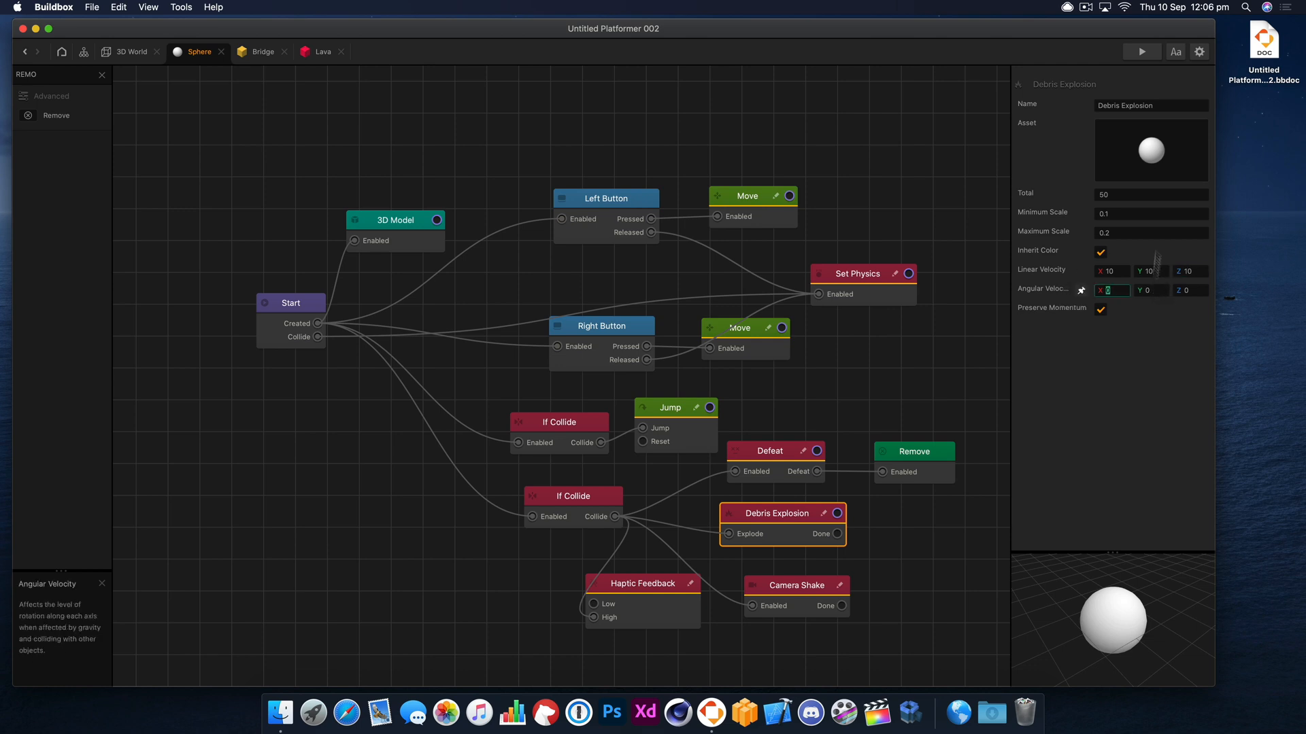
Step: Test the faster debris explosion by steering the sphere in the preview, and close the preview
{"action": "left_click", "coordinate": [1145, 55]}
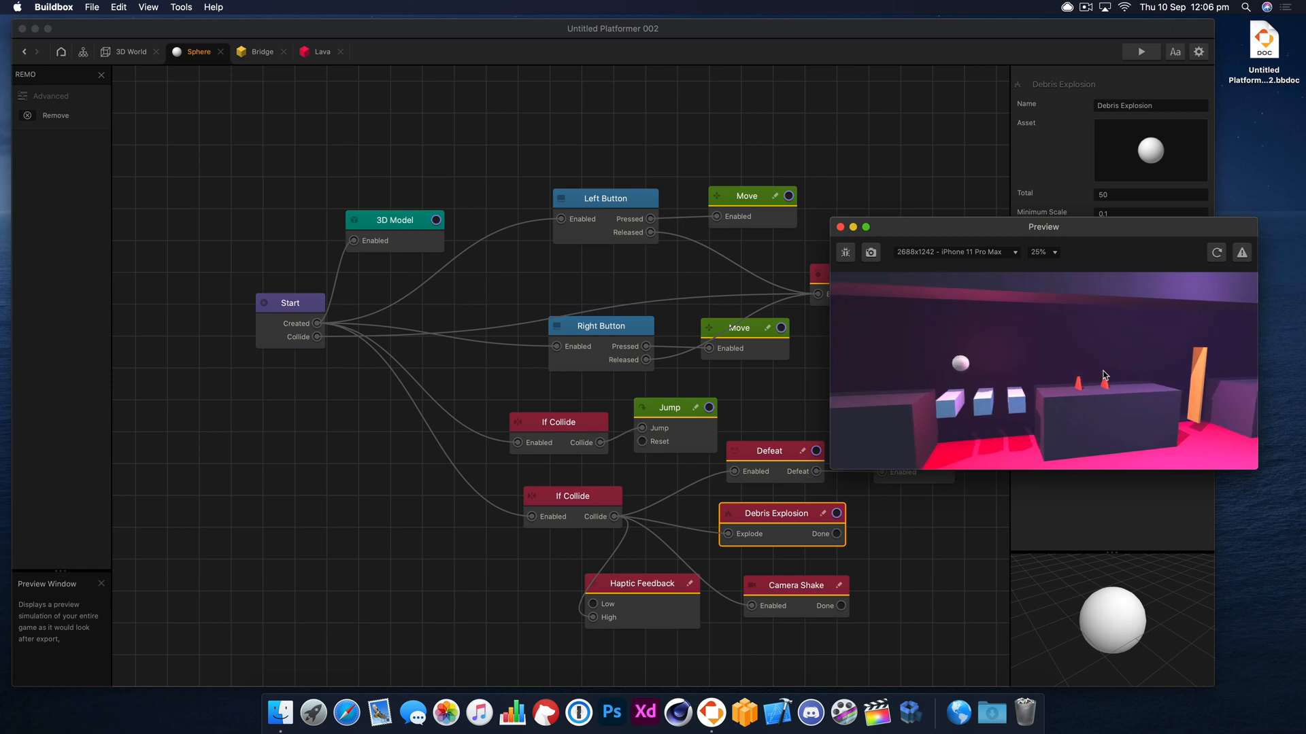
{"action": "left_click", "coordinate": [1076, 385]}
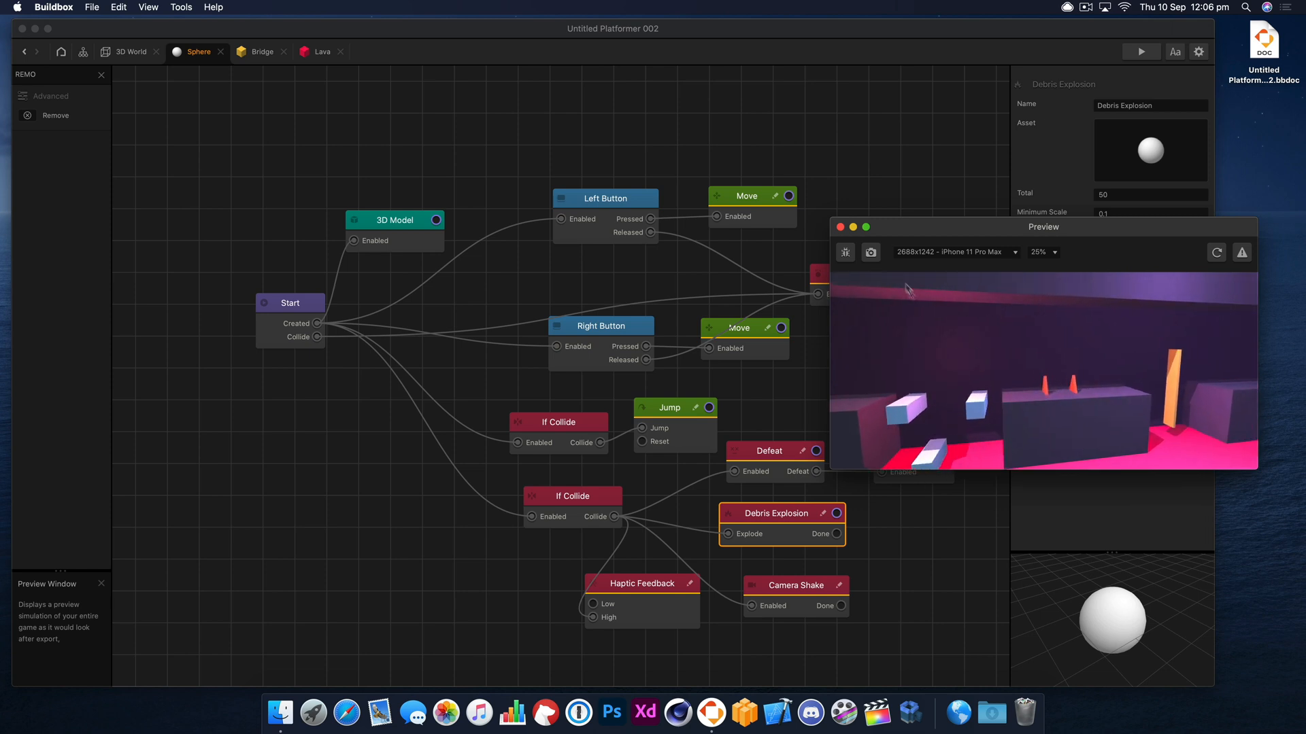
{"action": "left_click", "coordinate": [840, 228]}
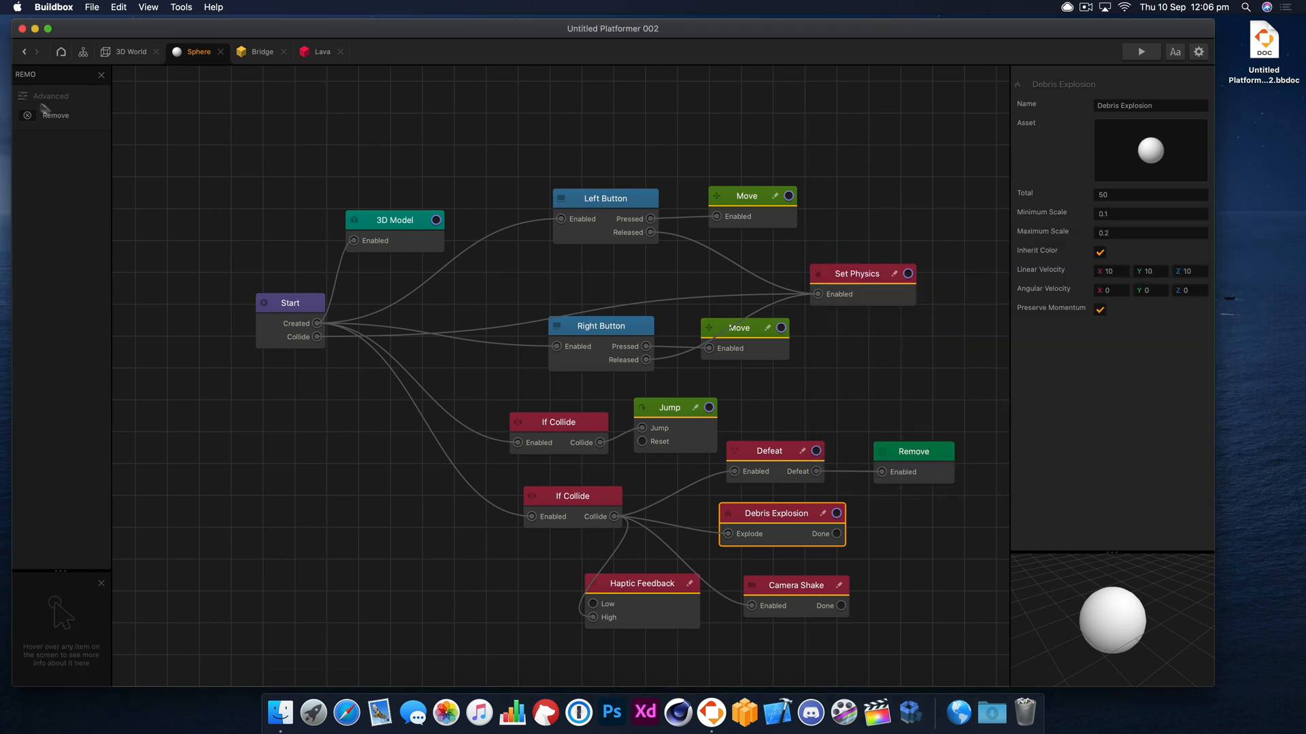
Step: Return to the 3D World, inspect the Debris asset's physics settings, and run the preview again briefly
{"action": "left_click", "coordinate": [129, 52]}
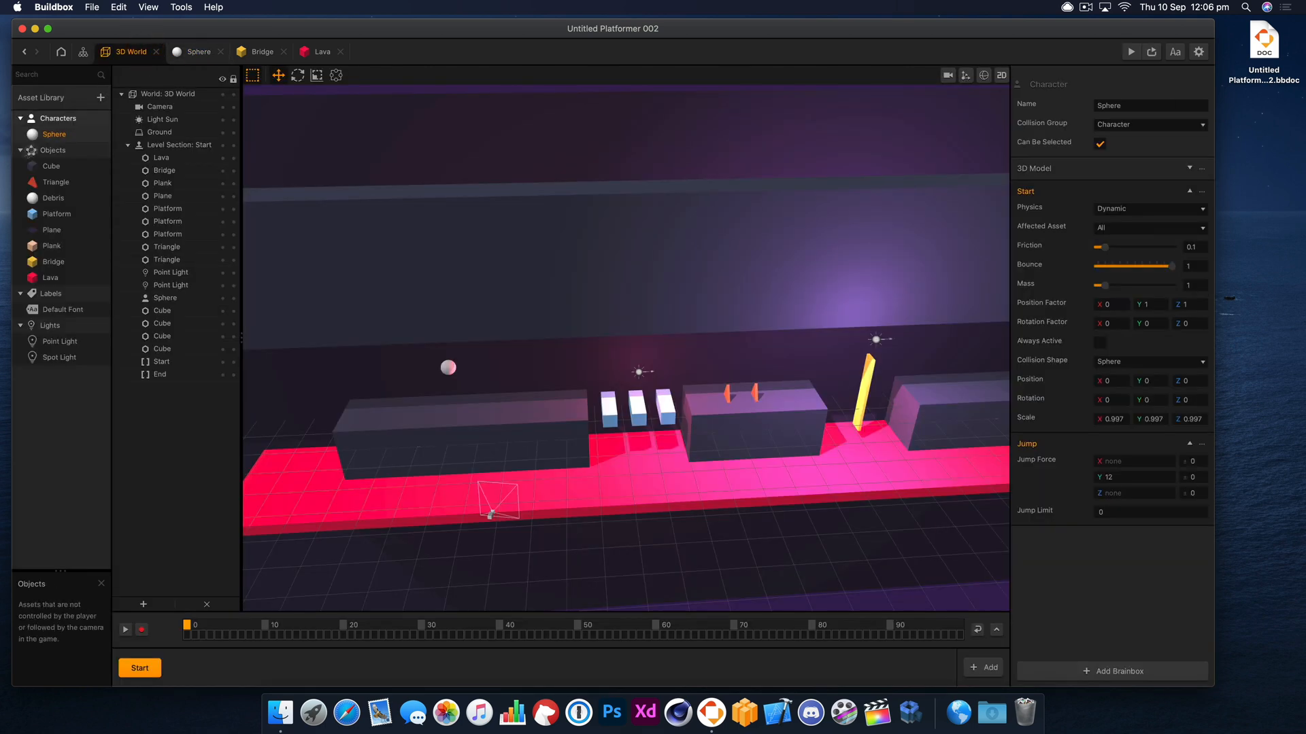
{"action": "left_click", "coordinate": [53, 198]}
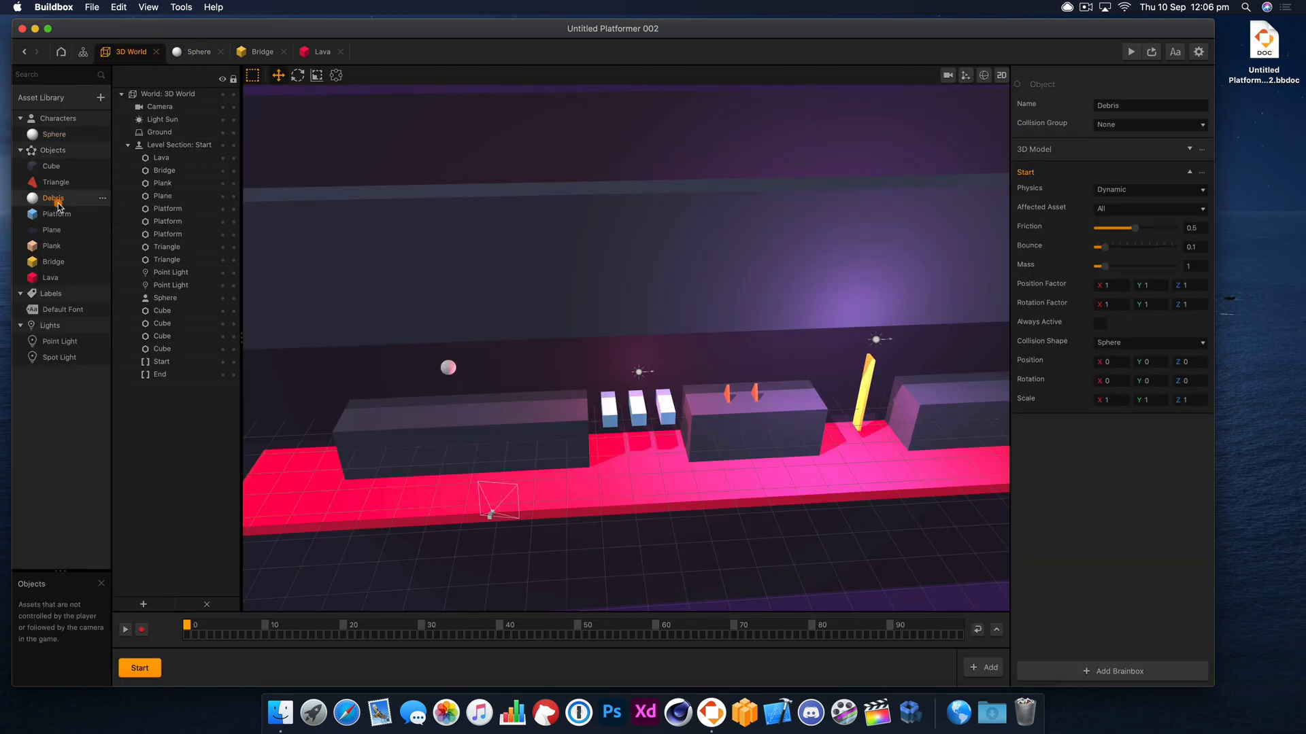
{"action": "left_click", "coordinate": [1150, 52]}
{"action": "left_click", "coordinate": [839, 227]}
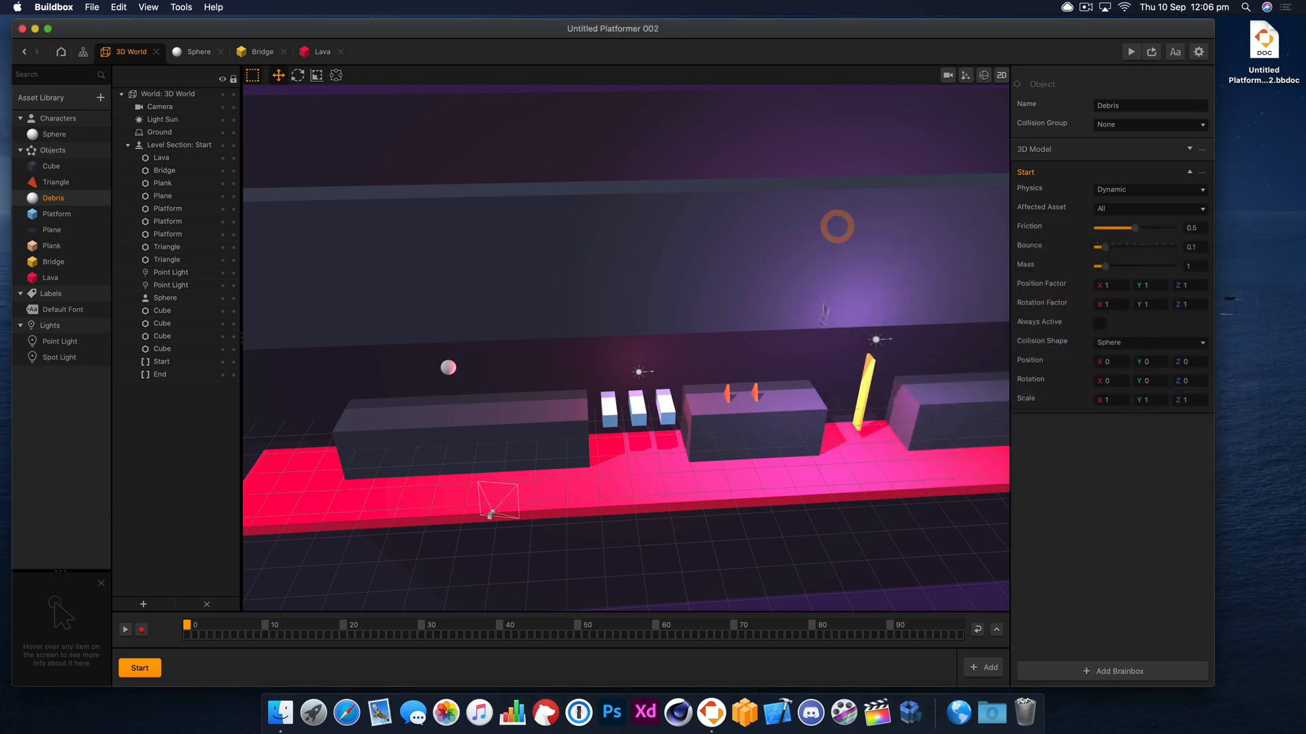
Step: Duplicate a triangle spike and place the copy on the long first cube at X 0.074, Y 1.079, Z -1.15
{"action": "left_click", "coordinate": [732, 393]}
{"action": "left_click_drag", "start_coordinate": [727, 393], "coordinate": [700, 395], "text": "alt"}
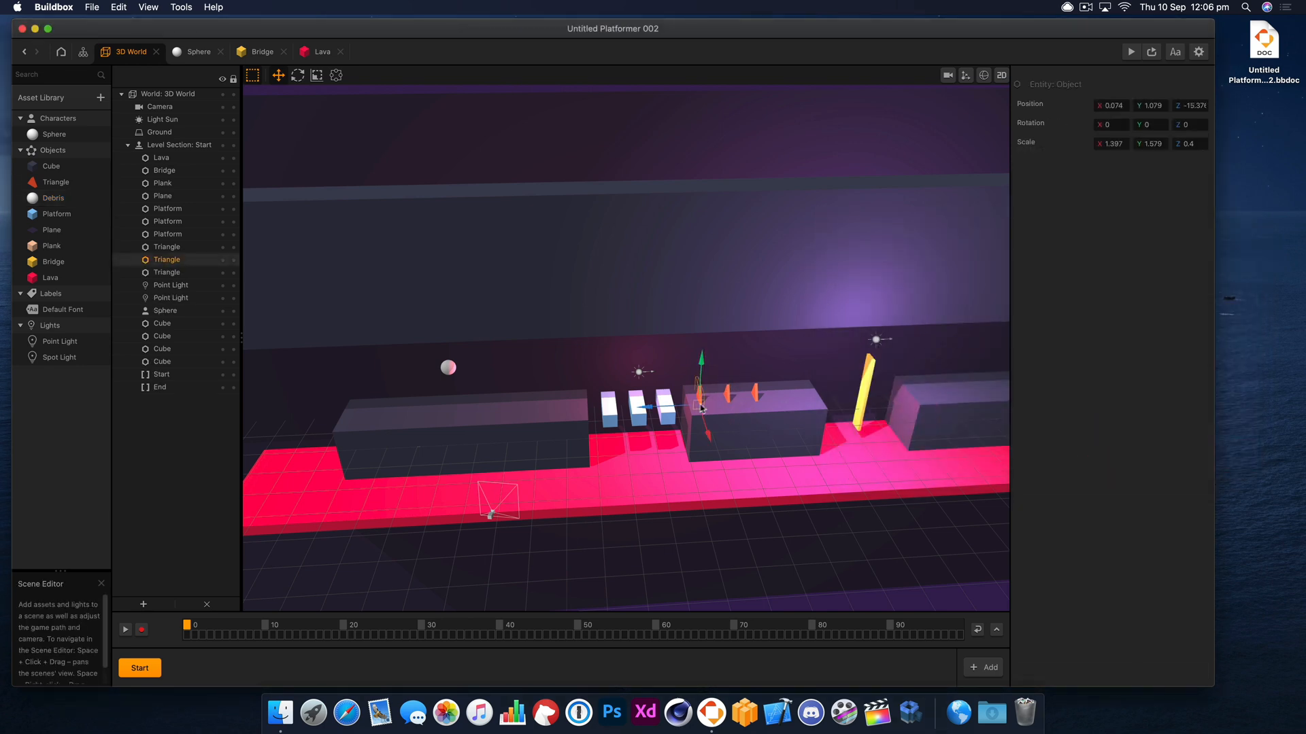
{"action": "left_click", "coordinate": [748, 423]}
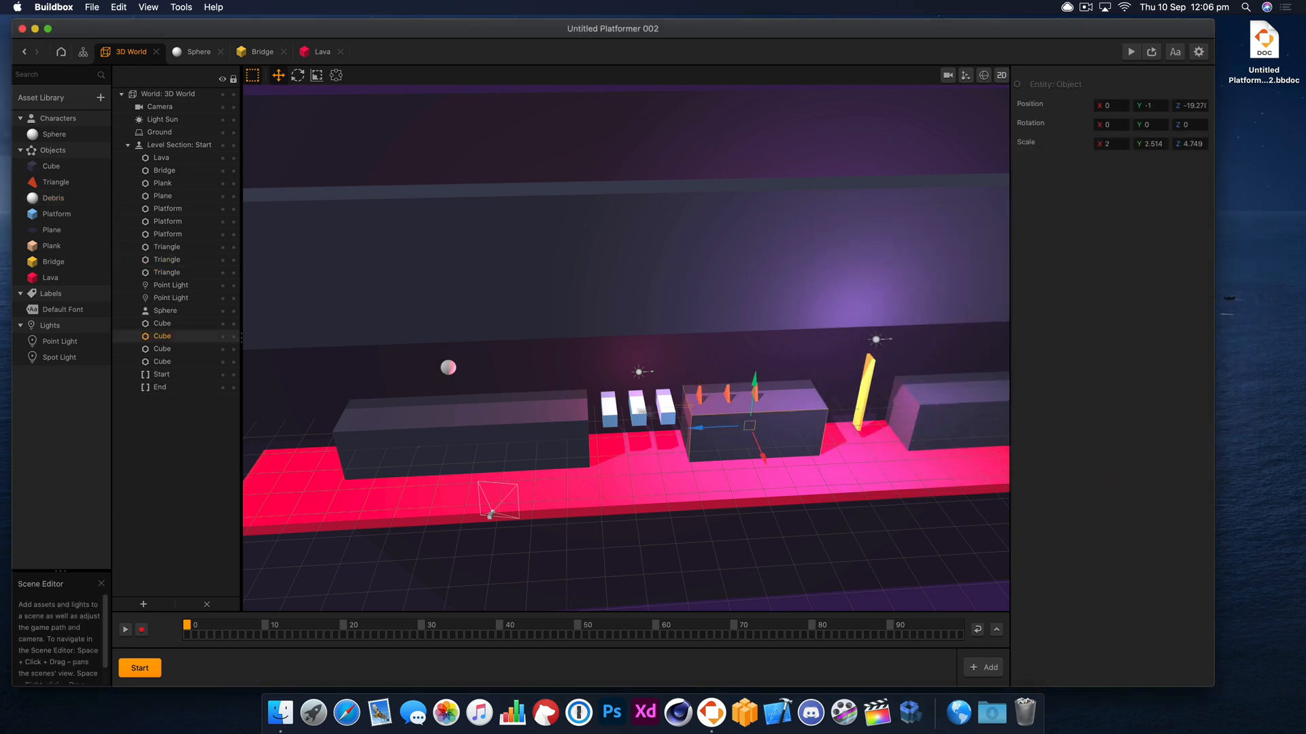
{"action": "left_click", "coordinate": [700, 402]}
{"action": "left_click_drag", "start_coordinate": [700, 402], "coordinate": [495, 408]}
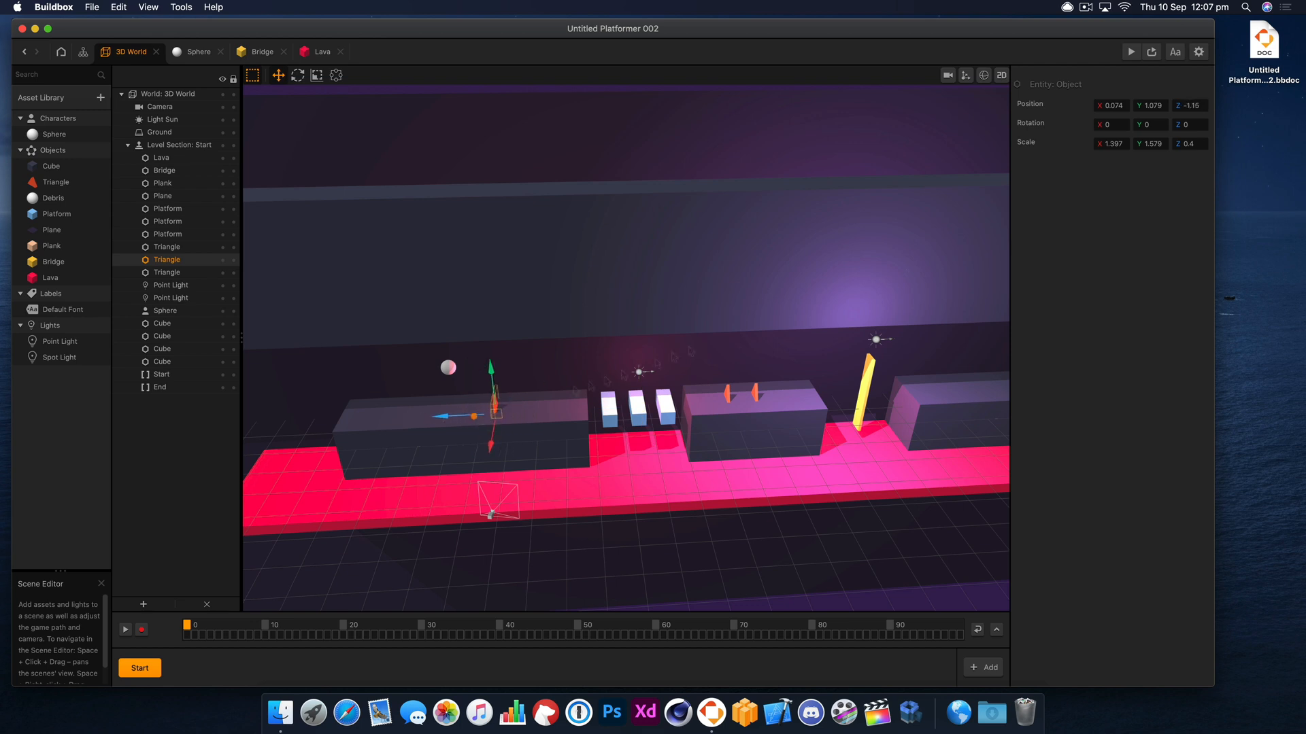
Step: Preview the sphere's death on the new spike, and reset the Debris Explosion node's linear velocity to 0 on X, Y and Z
{"action": "left_click", "coordinate": [1149, 53]}
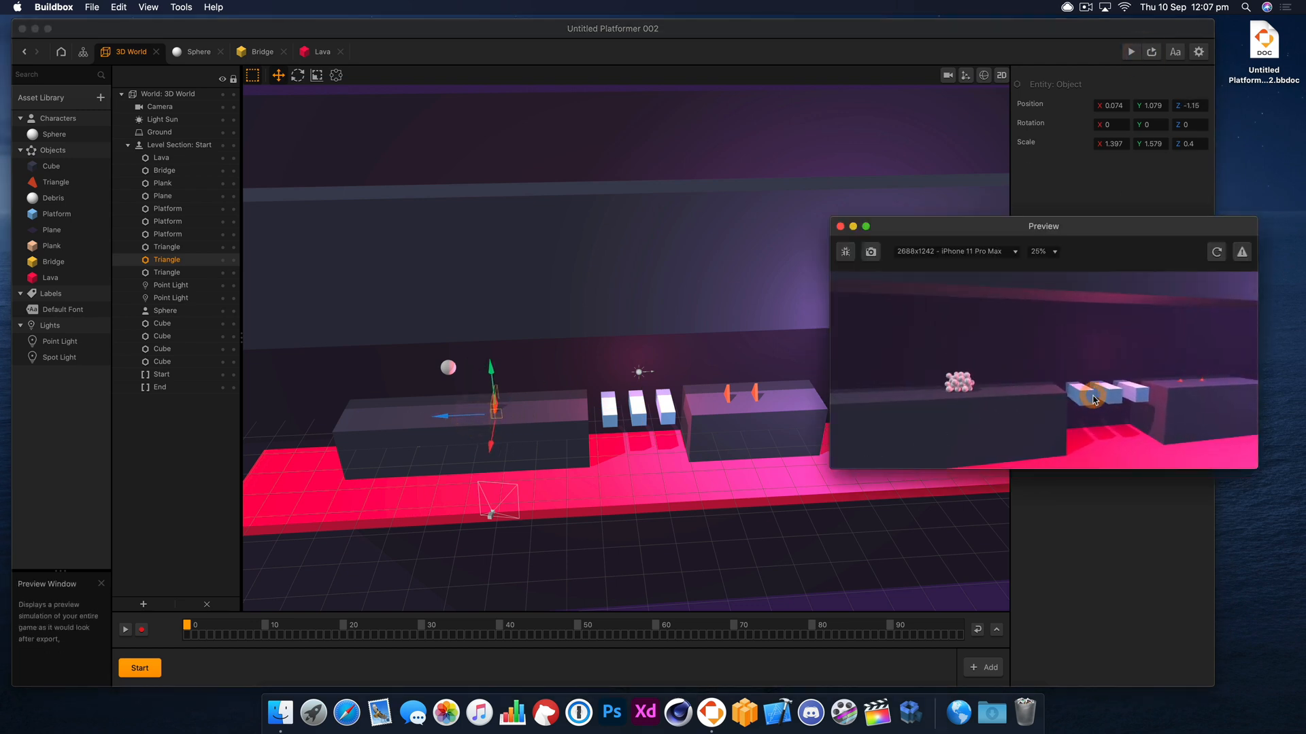
{"action": "left_click", "coordinate": [196, 52]}
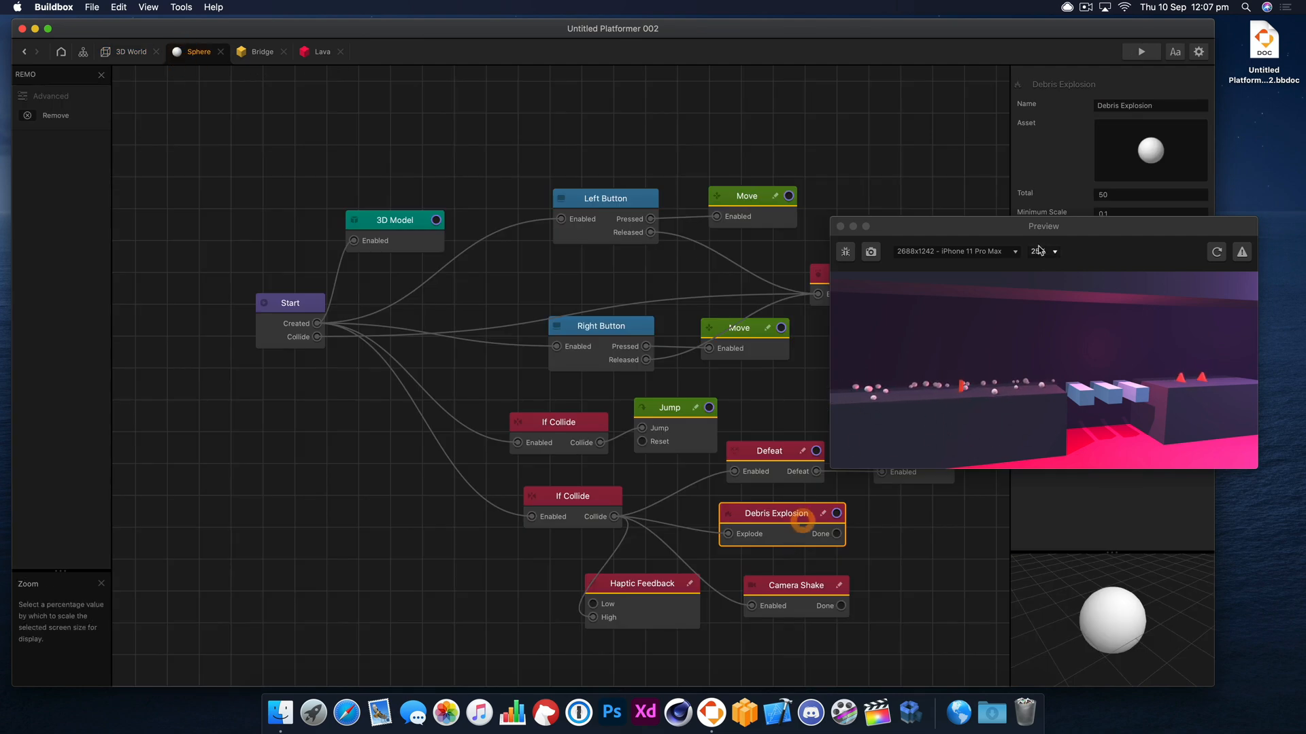
{"action": "left_click_drag", "start_coordinate": [1026, 244], "coordinate": [1295, 373]}
{"action": "left_click", "coordinate": [1109, 271]}
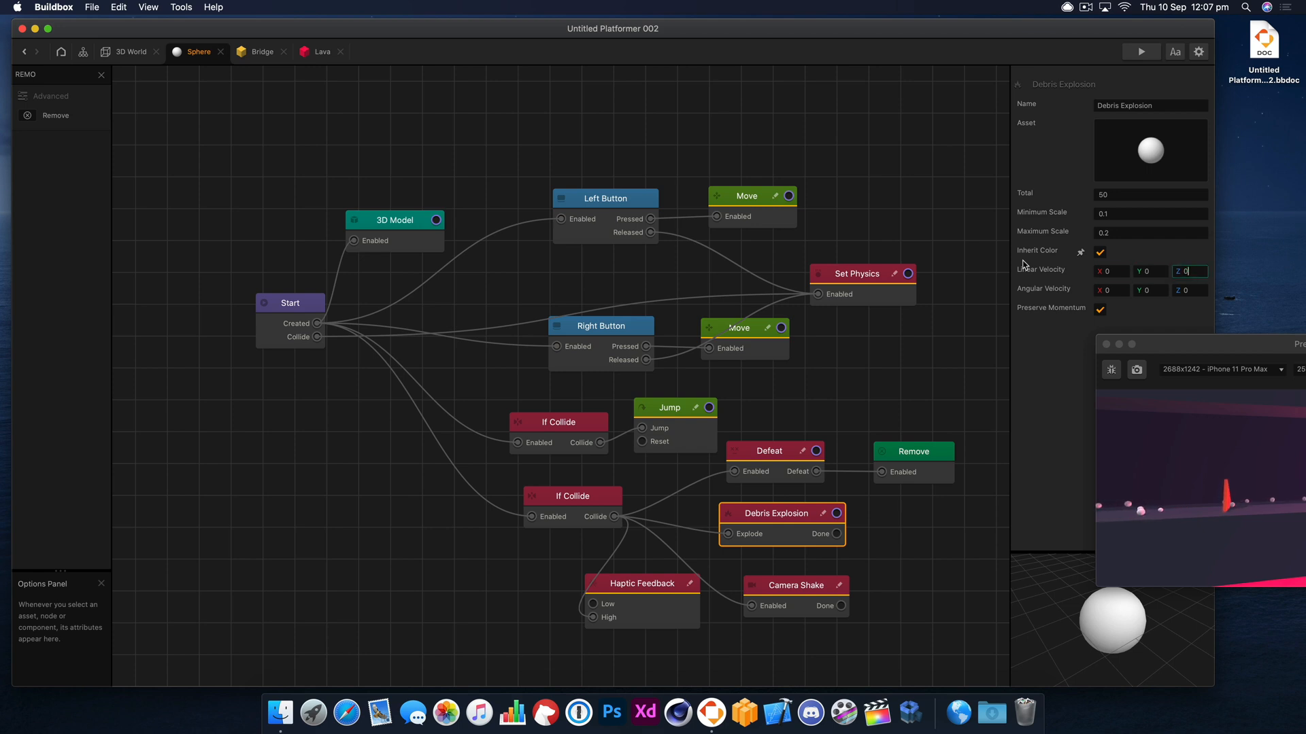
{"action": "left_click", "coordinate": [1077, 271]}
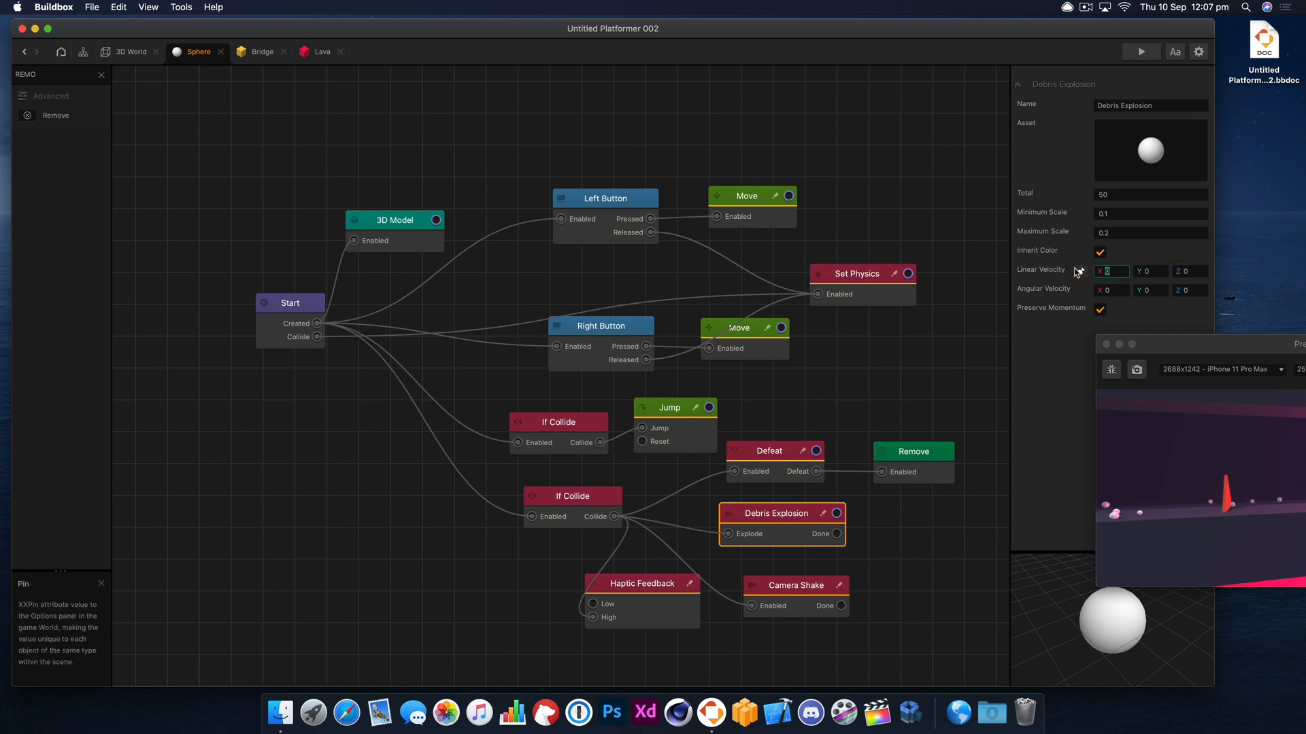
{"action": "left_click", "coordinate": [130, 52]}
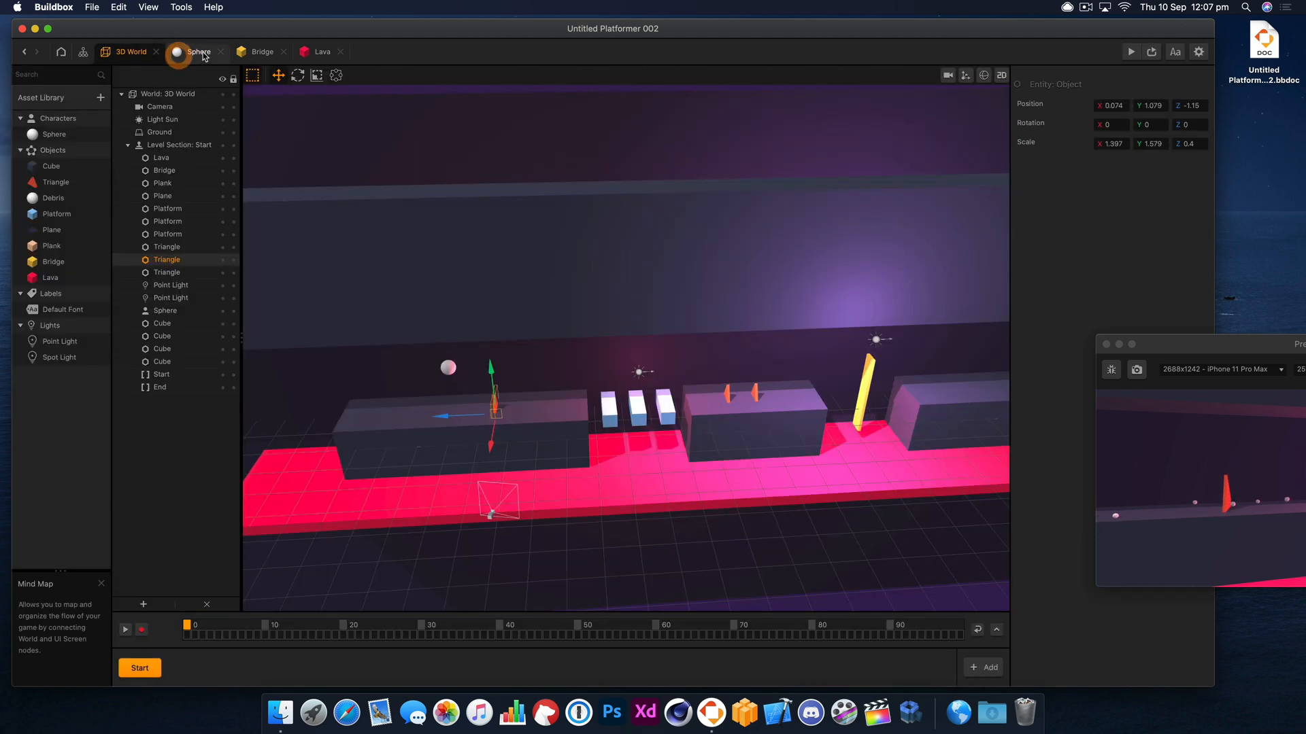
{"action": "left_click", "coordinate": [201, 55]}
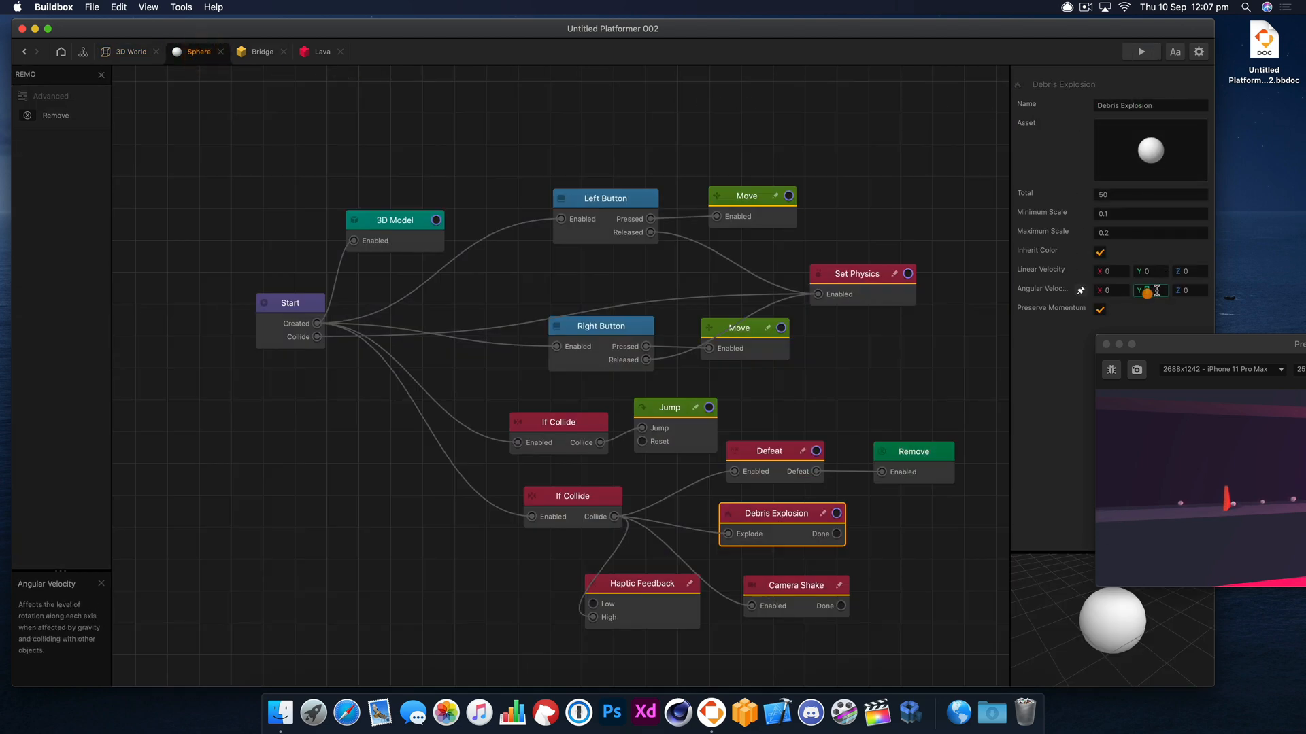
Step: Set the Debris Explosion's linear velocity Y and angular velocity Y to 100, and reload the preview to test it
{"action": "left_click", "coordinate": [1147, 270]}
{"action": "type", "text": "100"}
{"action": "key", "text": "Tab"}
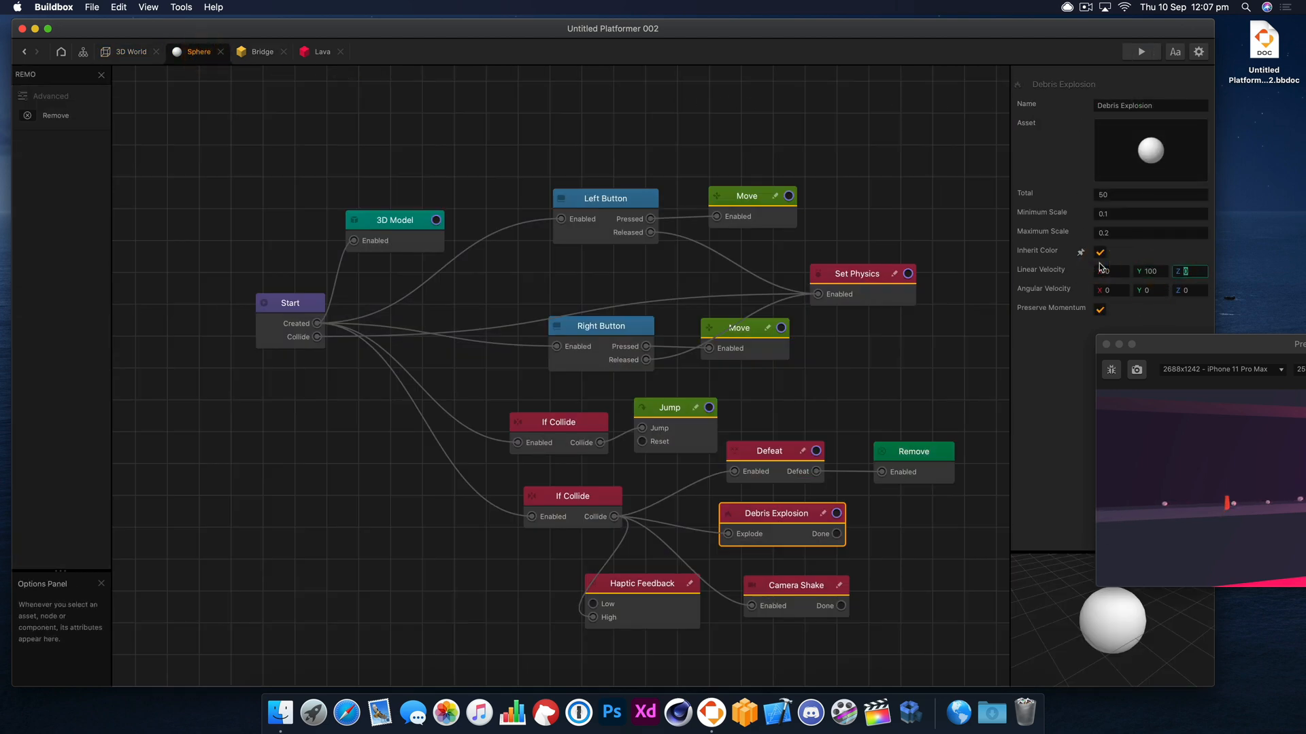
{"action": "key", "text": "Tab"}
{"action": "key", "text": "Tab"}
{"action": "type", "text": "100"}
{"action": "key", "text": "Tab"}
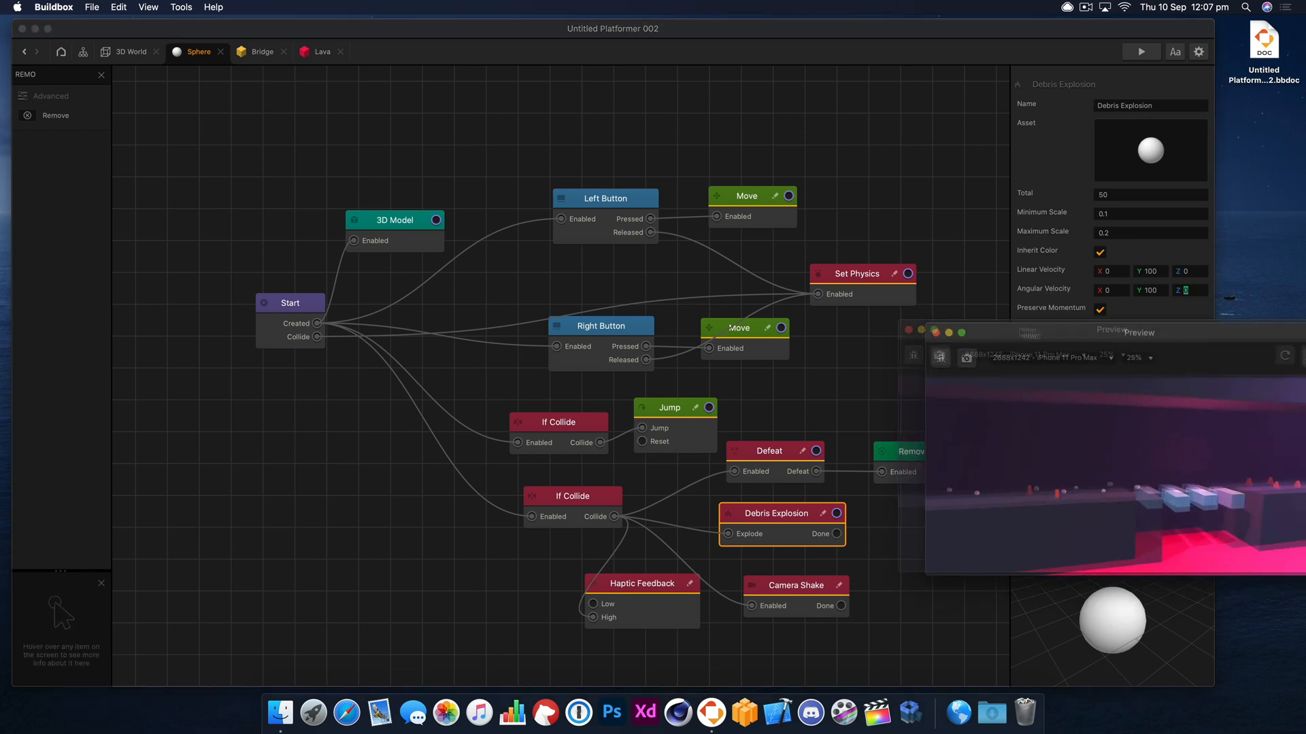
{"action": "left_click_drag", "start_coordinate": [1068, 333], "coordinate": [969, 320]}
{"action": "left_click", "coordinate": [1215, 343]}
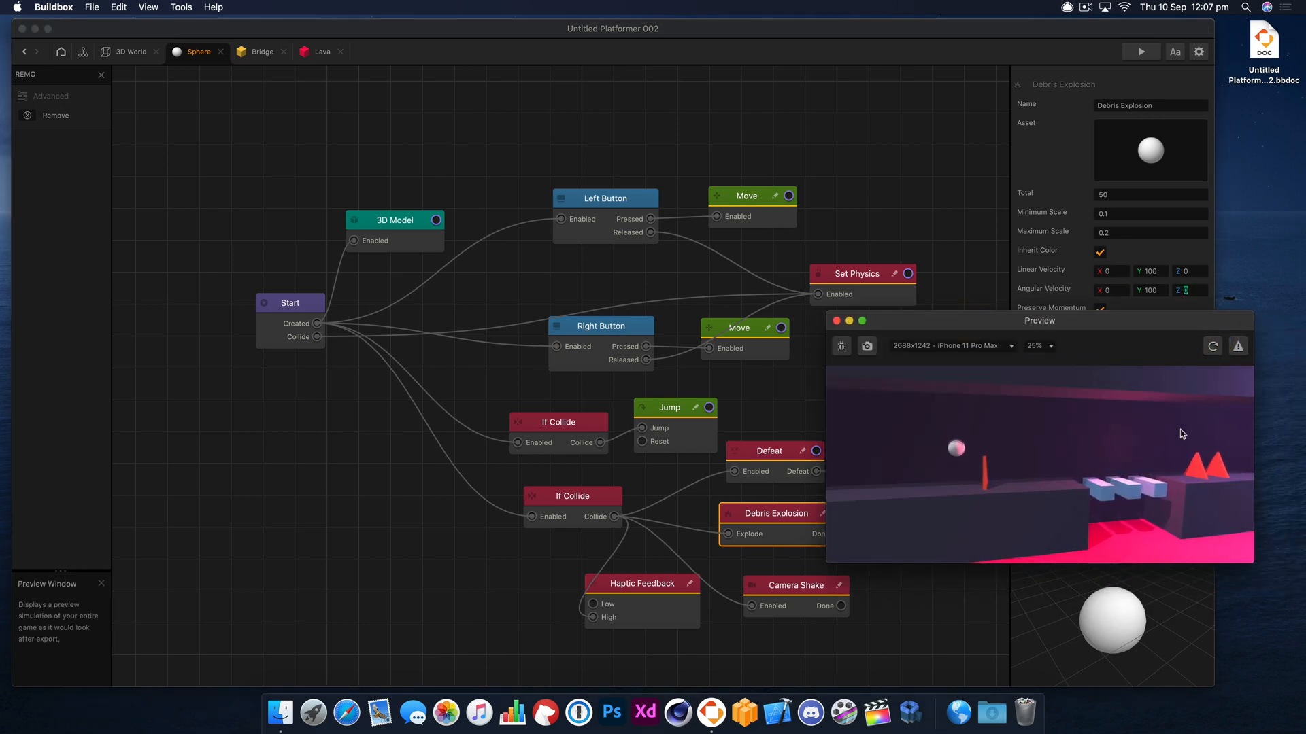
Step: Set the debris linear velocity Y to -100 and angular velocity Y to 0, and test the explosion in the preview
{"action": "left_click", "coordinate": [1151, 271]}
{"action": "left_click", "coordinate": [1098, 264]}
{"action": "type", "text": "-100"}
{"action": "key", "text": "Tab"}
{"action": "key", "text": "Tab"}
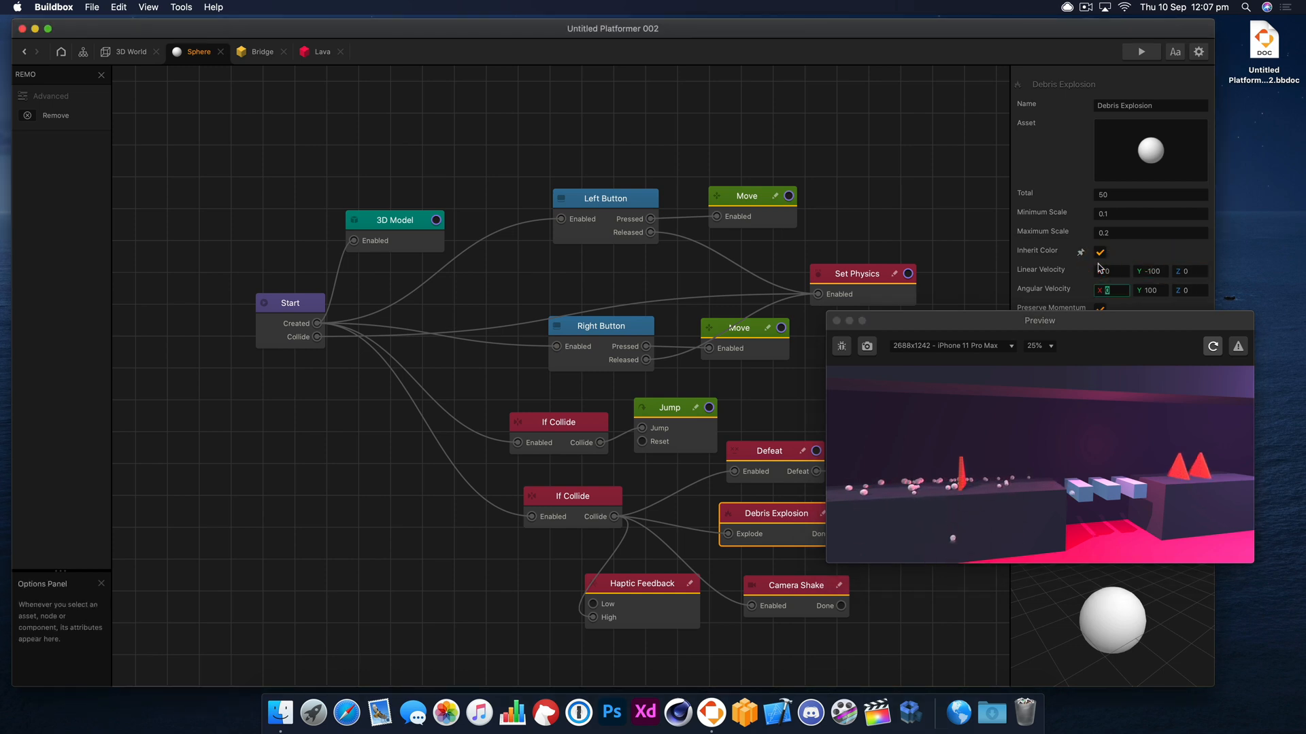
{"action": "type", "text": "0"}
{"action": "key", "text": "Tab"}
{"action": "left_click", "coordinate": [1190, 451]}
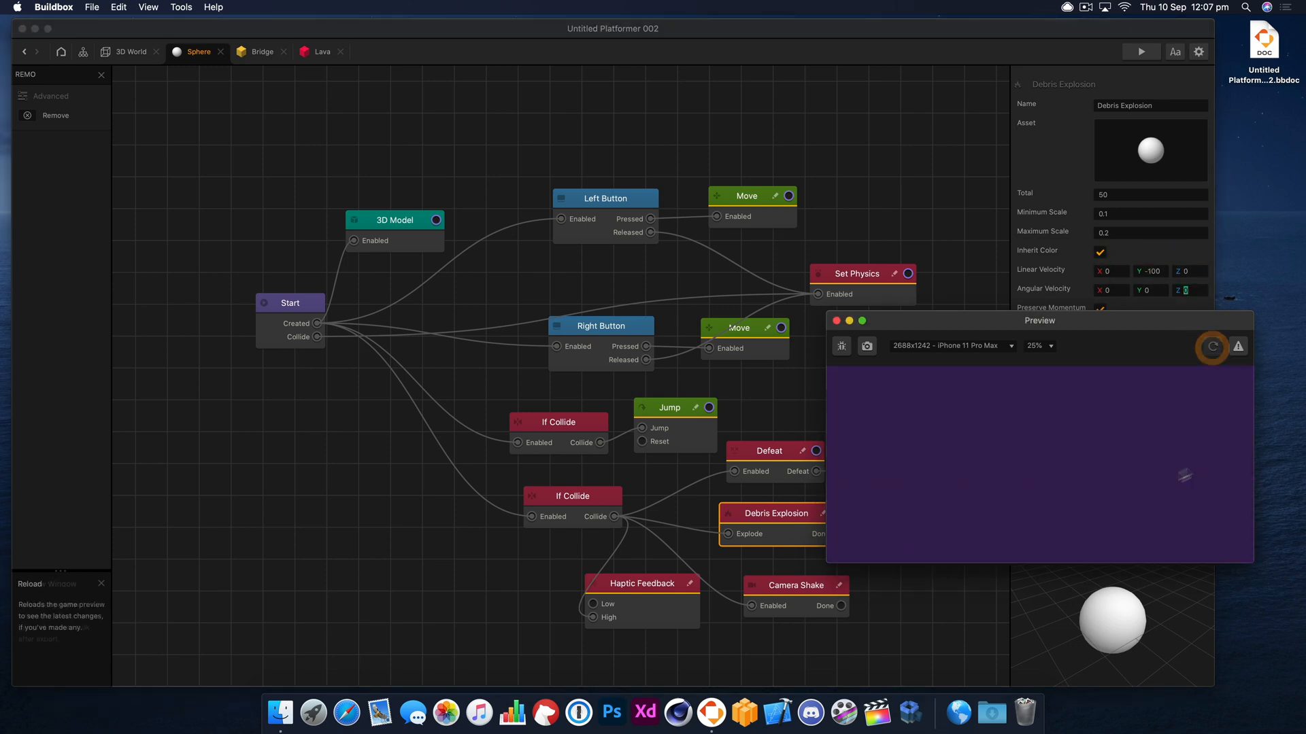
Step: Set the debris linear velocity to 100 on X and 0 on Y, and rerun the preview
{"action": "left_click", "coordinate": [1153, 271]}
{"action": "double_click", "coordinate": [1148, 272]}
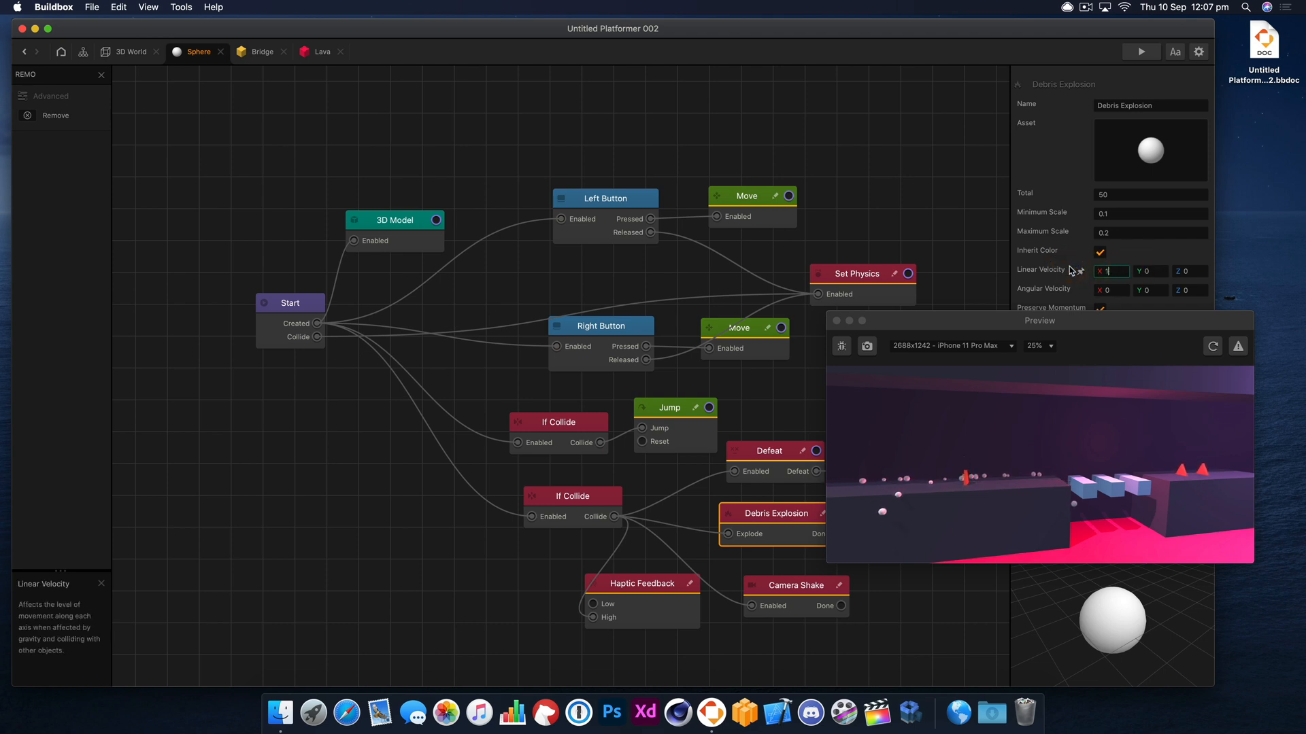
{"action": "type", "text": "00"}
{"action": "left_click", "coordinate": [1211, 345]}
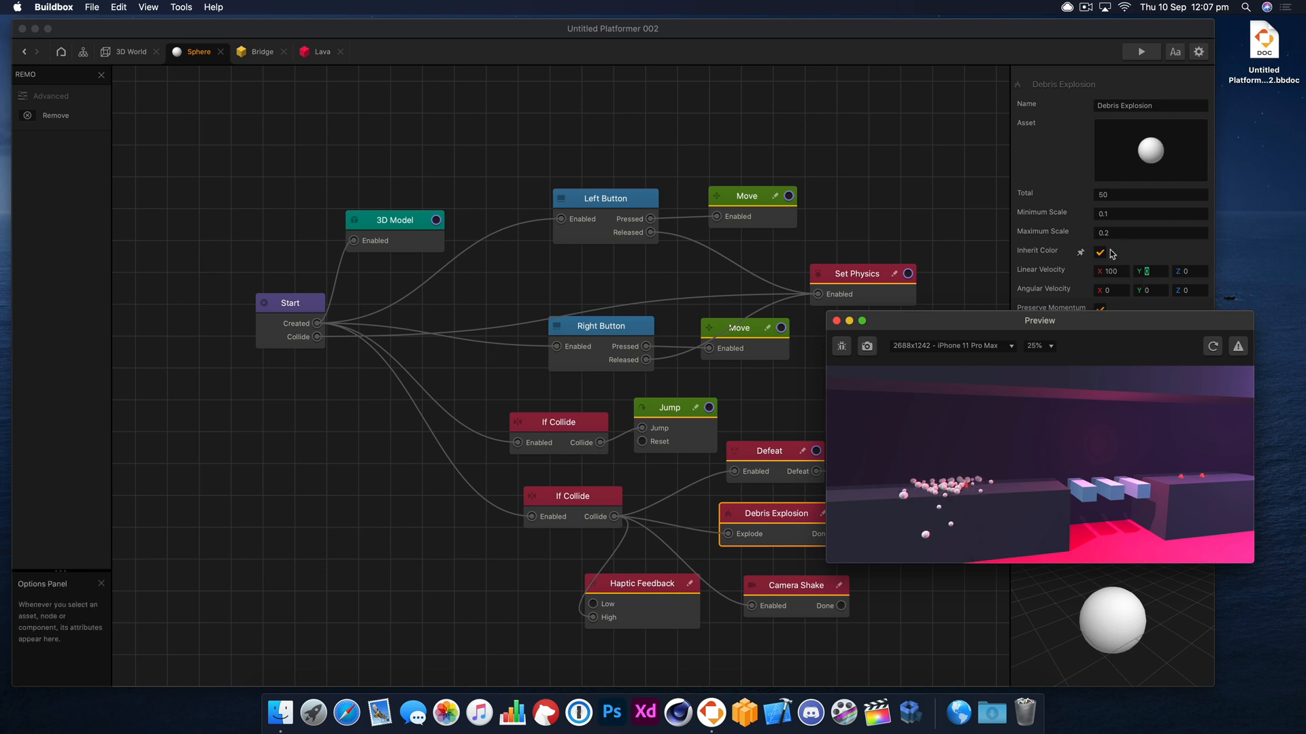
{"action": "double_click", "coordinate": [1111, 271]}
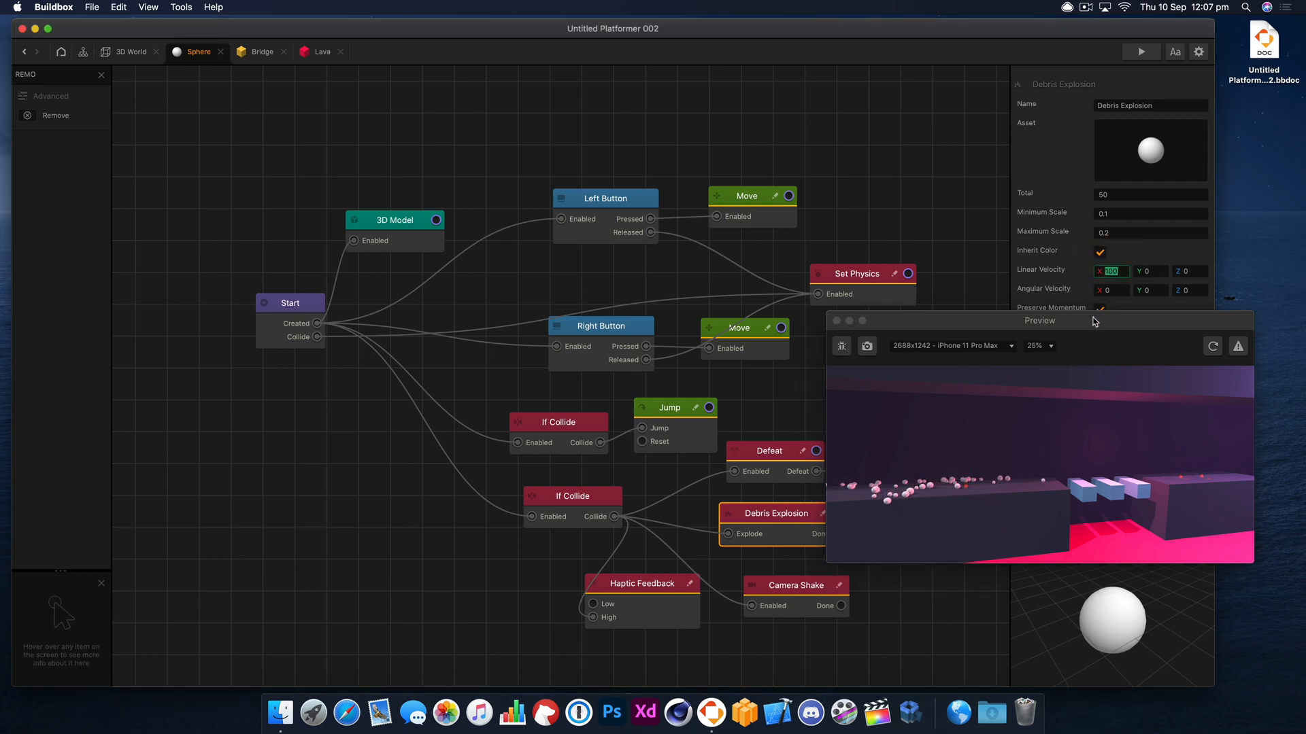
Step: Disable Preserve Momentum on the Debris Explosion node and reload the preview
{"action": "left_click_drag", "start_coordinate": [1094, 321], "coordinate": [1100, 345]}
{"action": "left_click", "coordinate": [1100, 309]}
{"action": "left_click", "coordinate": [1218, 370]}
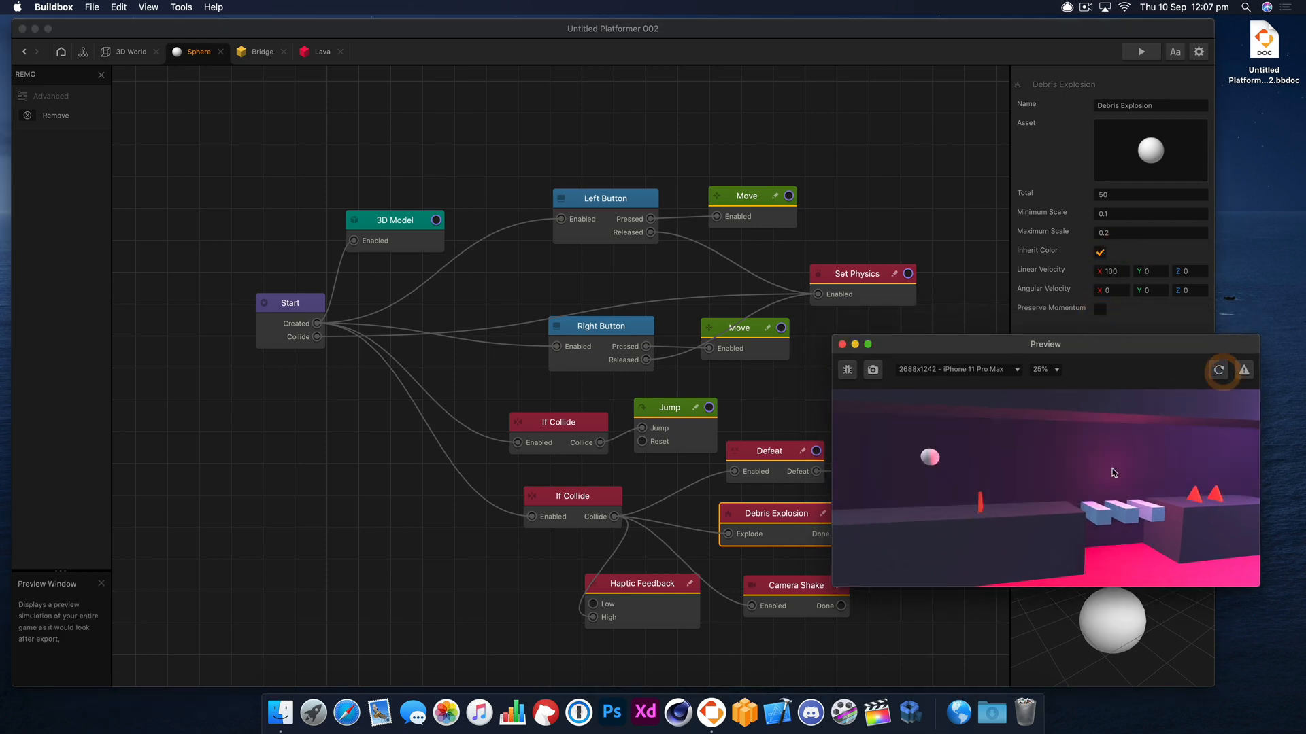
Step: Set the debris linear velocity to X -100, Y 100, Z 100, test the explosion, and close the preview
{"action": "left_click", "coordinate": [1108, 271]}
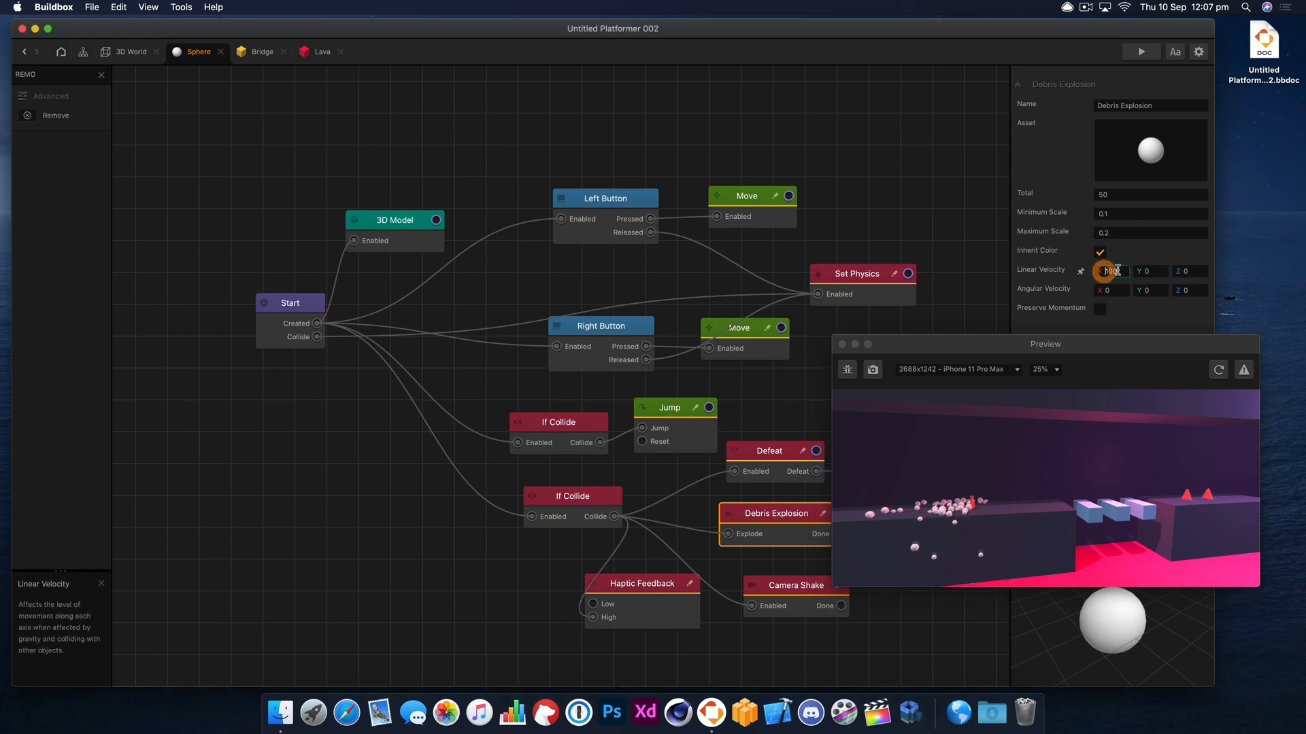
{"action": "type", "text": "-"}
{"action": "key", "text": "Tab"}
{"action": "type", "text": "1"}
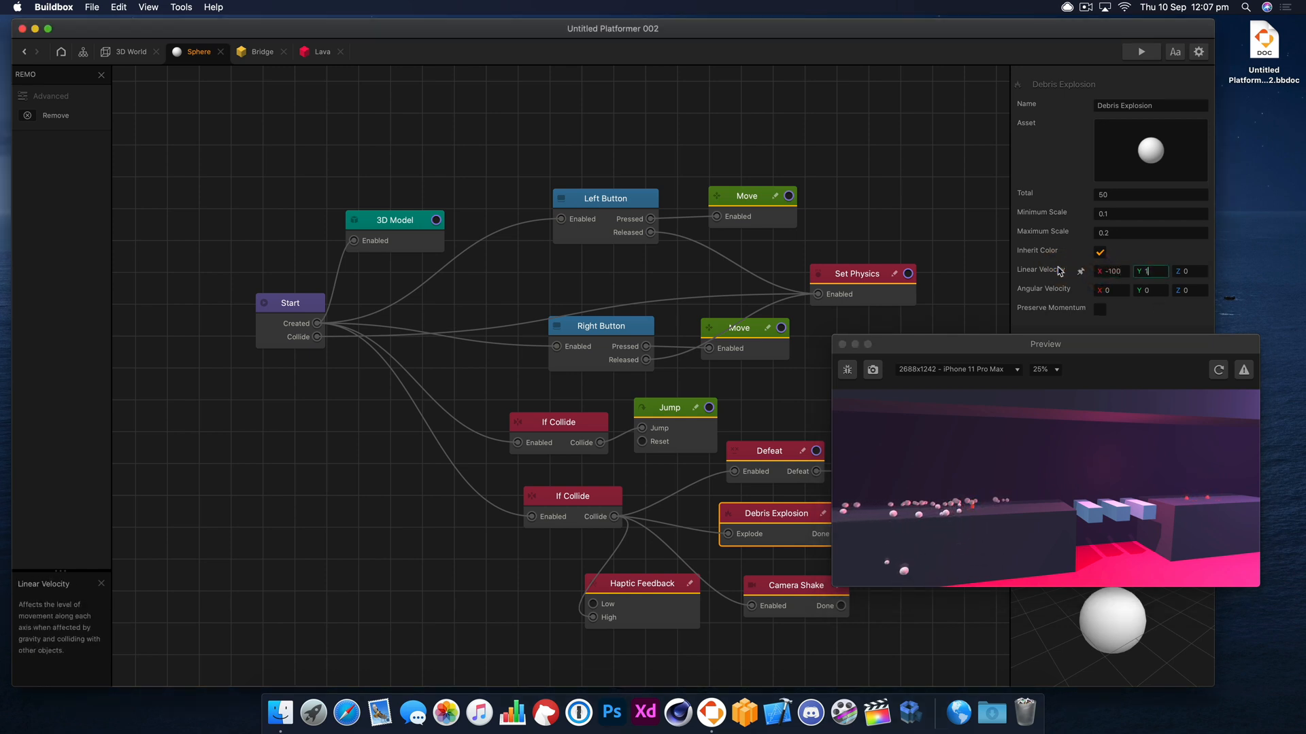
{"action": "left_click", "coordinate": [1219, 370]}
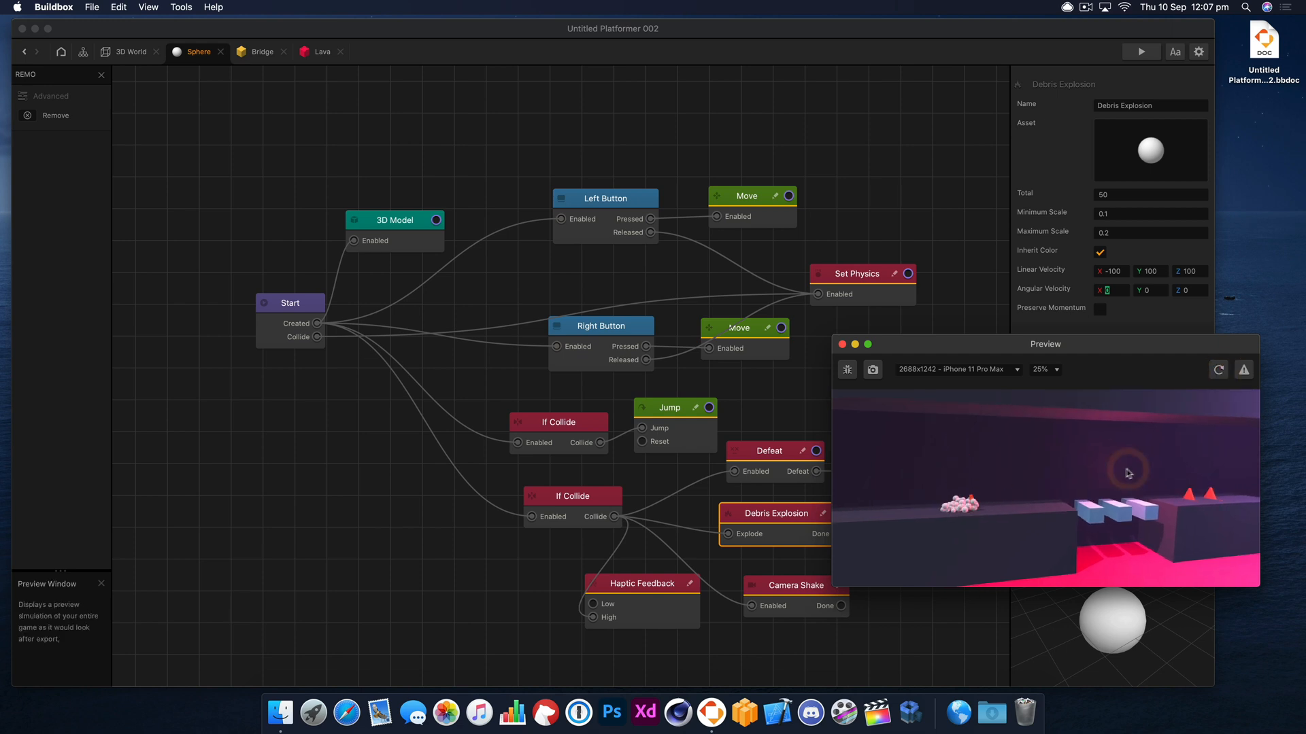
{"action": "left_click", "coordinate": [842, 344]}
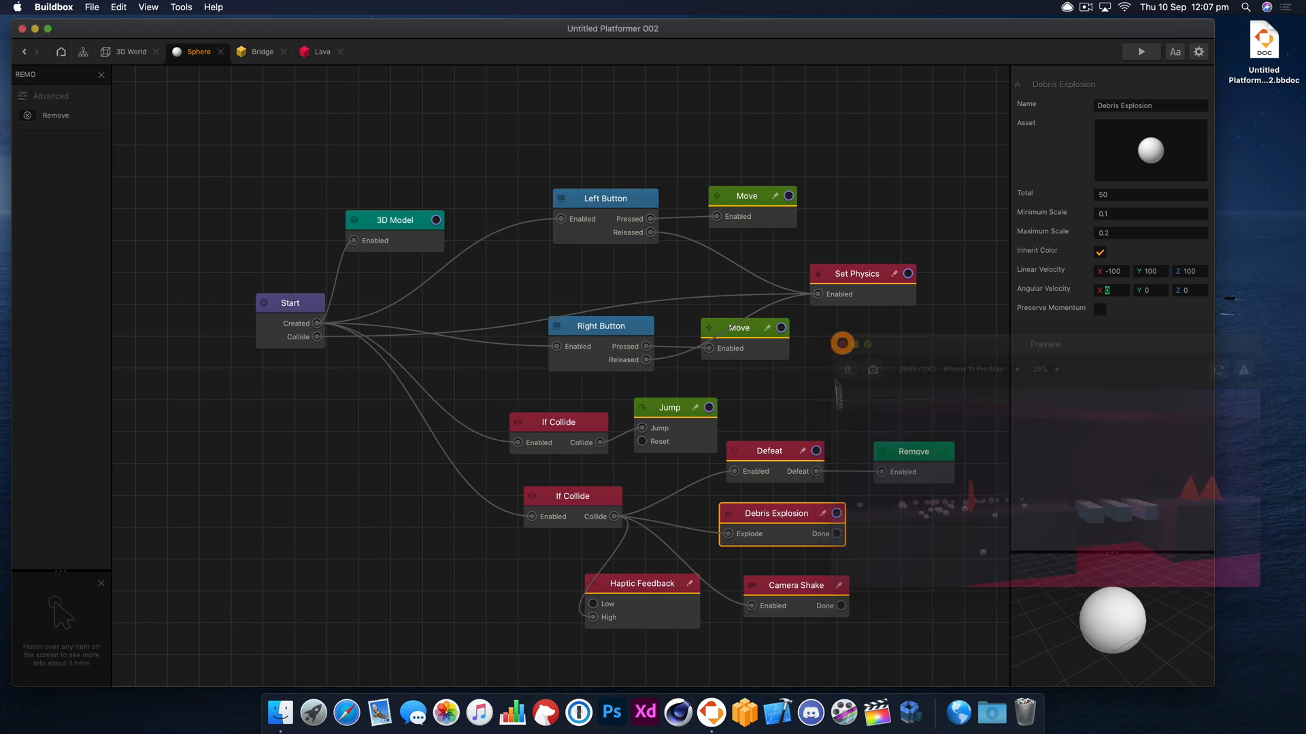
Step: Nudge the Haptic Feedback and Debris Explosion nodes slightly apart in the sphere's node graph
{"action": "left_click_drag", "start_coordinate": [651, 582], "coordinate": [644, 589]}
{"action": "left_click_drag", "start_coordinate": [798, 507], "coordinate": [813, 504]}
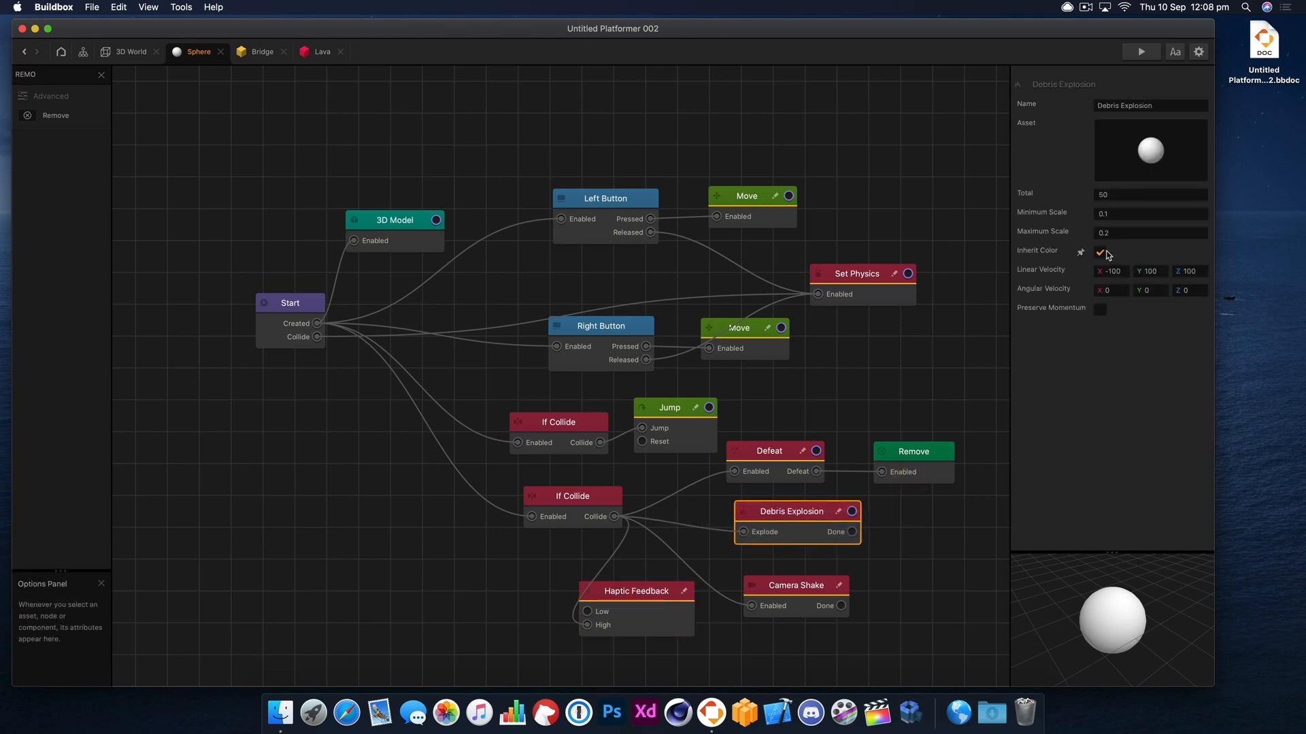
Step: Set the Debris Explosion's angular velocity to 100 on X, Y and Z, and test it in the preview
{"action": "left_click_drag", "start_coordinate": [1112, 290], "coordinate": [1064, 290]}
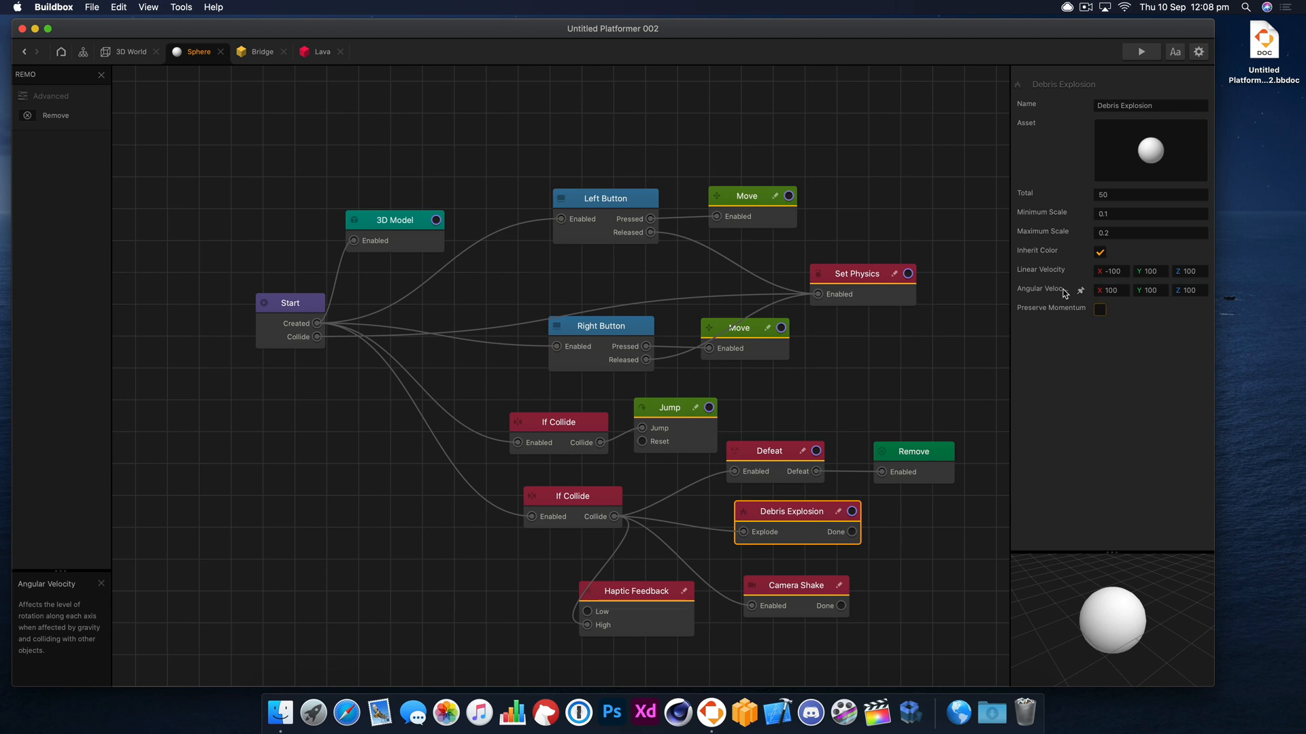
{"action": "left_click", "coordinate": [1141, 51]}
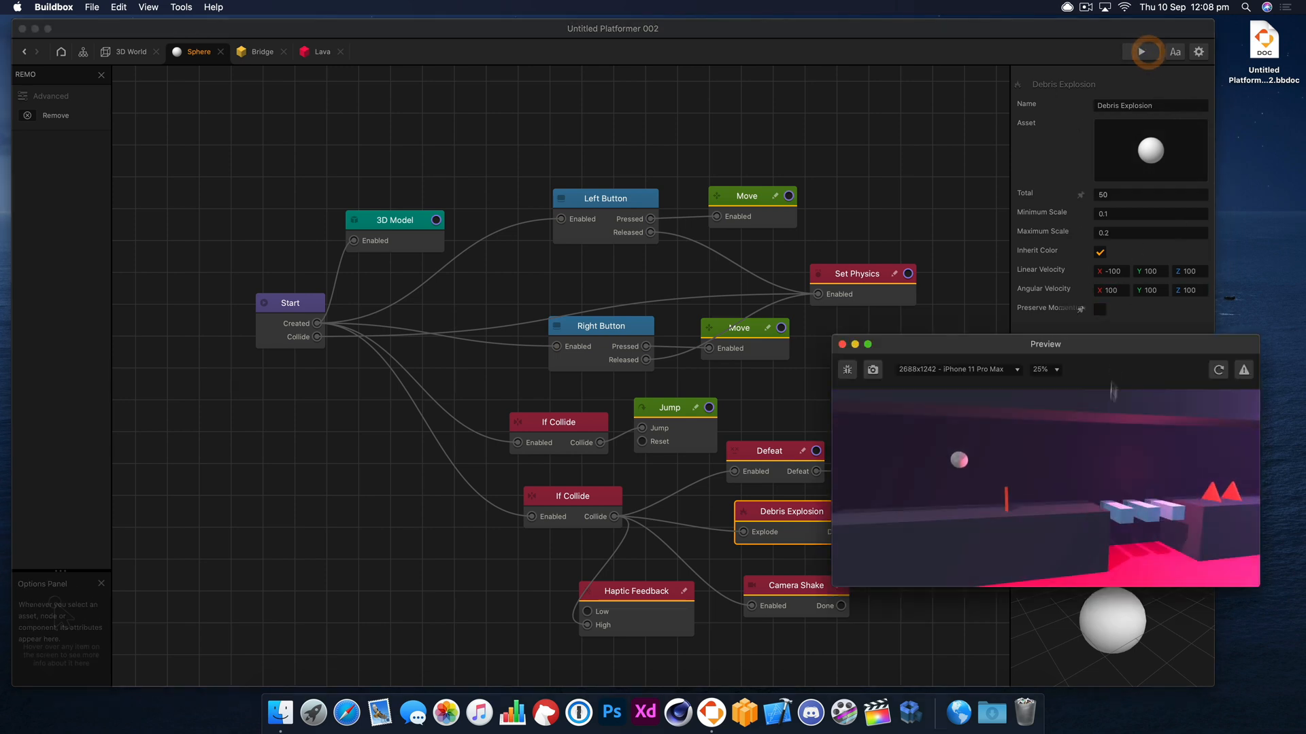
{"action": "left_click", "coordinate": [1156, 437]}
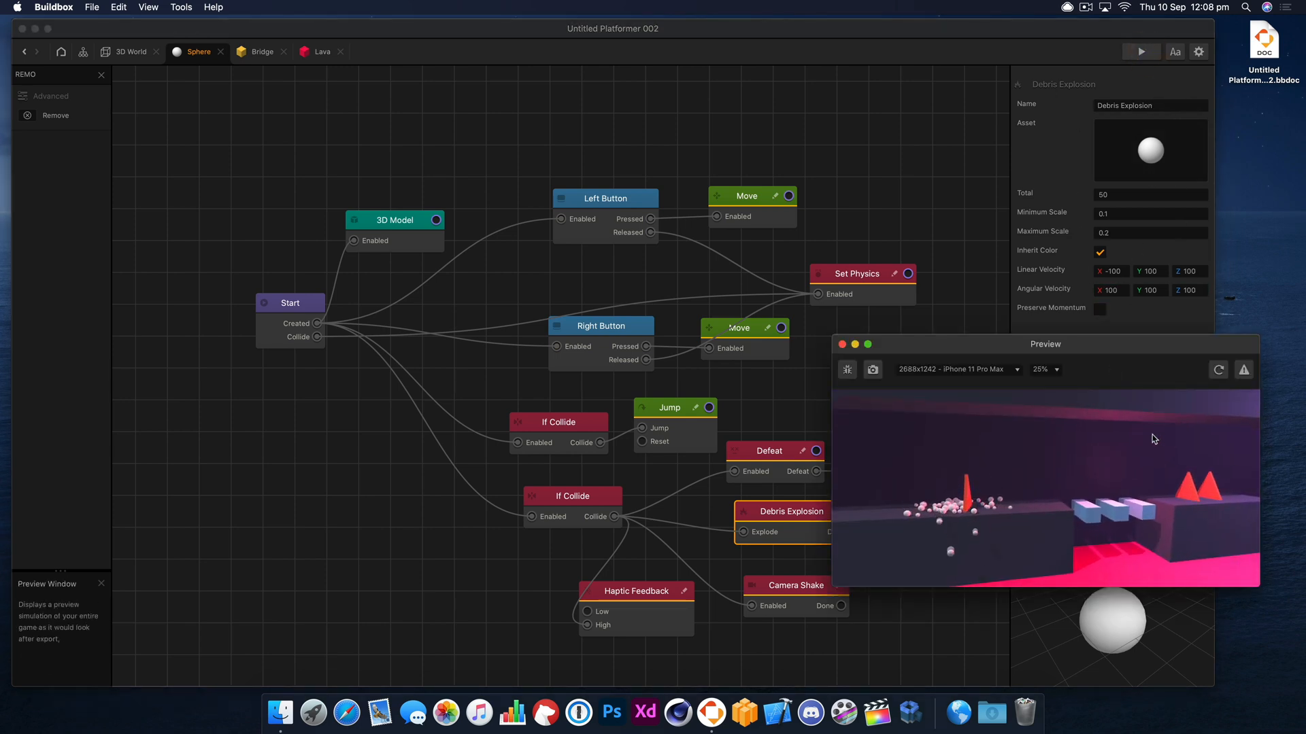
Step: Reset the debris linear and angular velocities to 0 on all axes, and test the explosion in the preview
{"action": "left_click", "coordinate": [1115, 270]}
{"action": "type", "text": "0"}
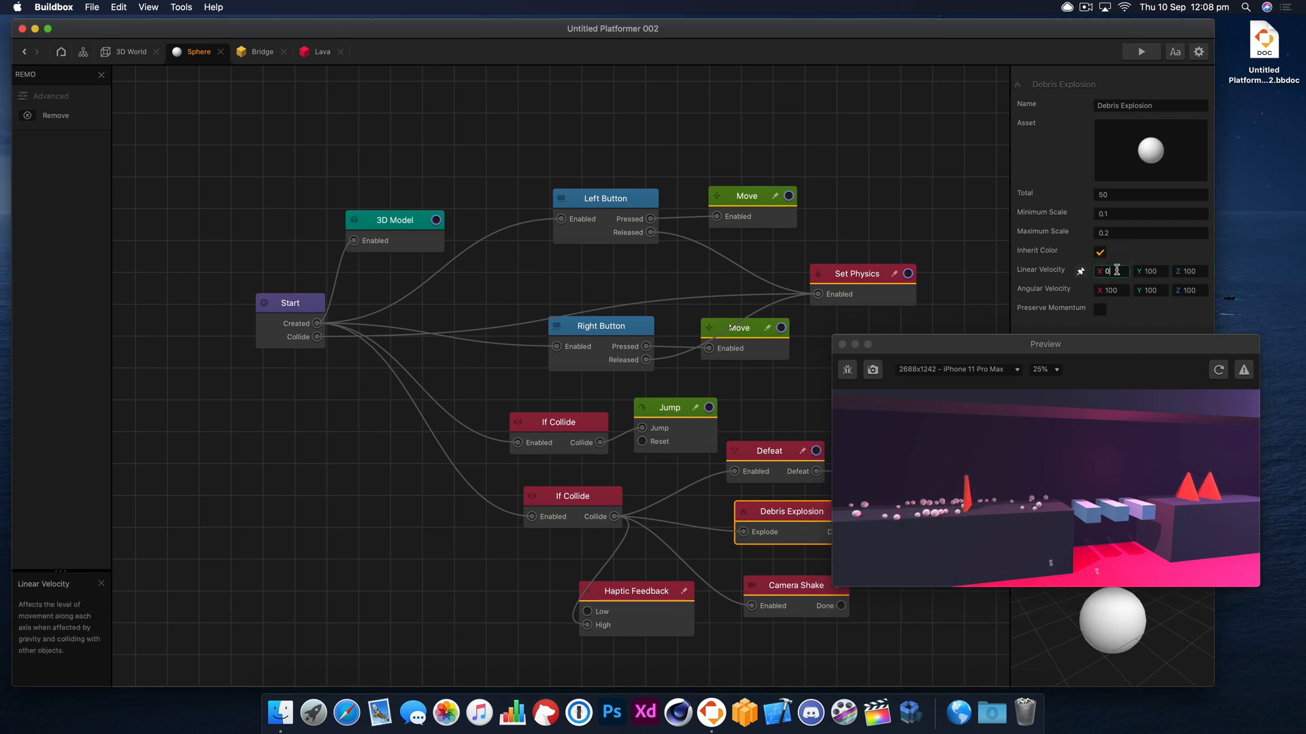
{"action": "key", "text": "Tab"}
{"action": "type", "text": "0"}
{"action": "key", "text": "Tab"}
{"action": "type", "text": "0"}
{"action": "key", "text": "Tab"}
{"action": "type", "text": "0"}
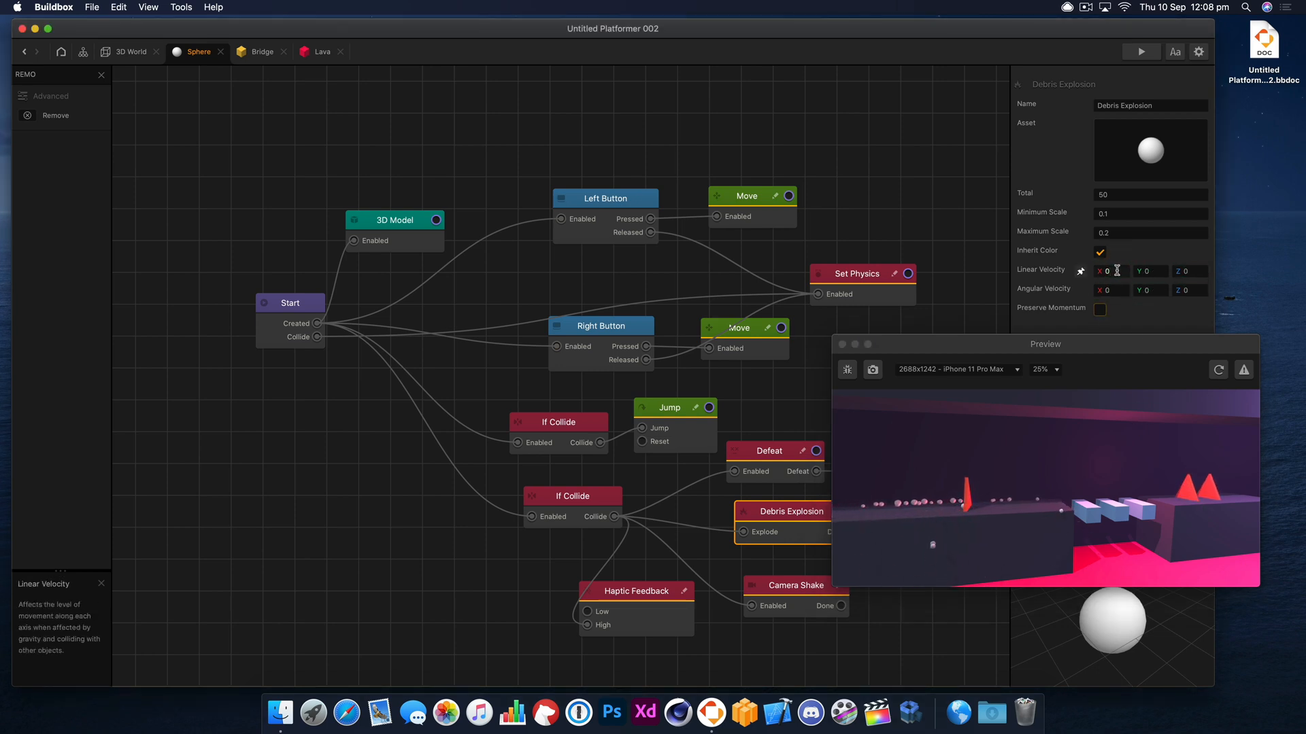
{"action": "left_click", "coordinate": [1119, 461]}
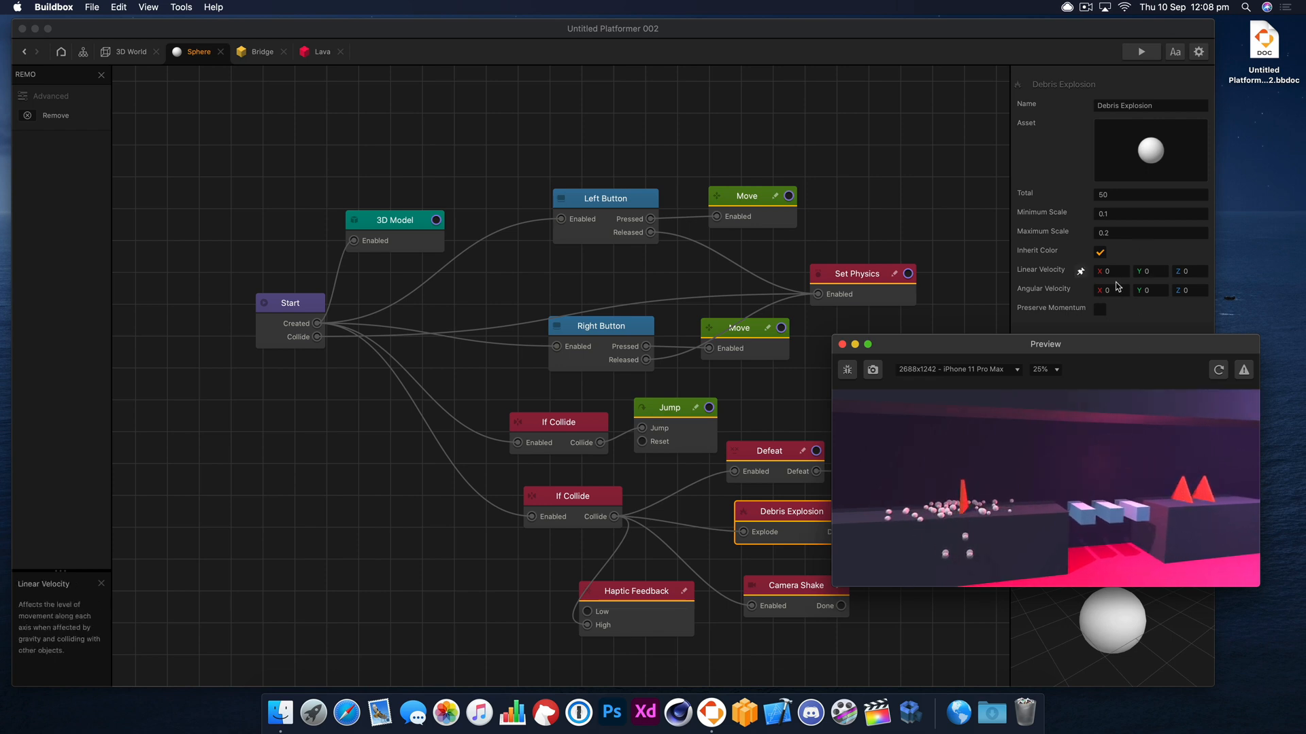
Step: Set the Debris Explosion's linear velocity to 20 on X, Y and Z, and test the result in the preview
{"action": "left_click", "coordinate": [1083, 267]}
{"action": "left_click_drag", "start_coordinate": [1115, 272], "coordinate": [1028, 270]}
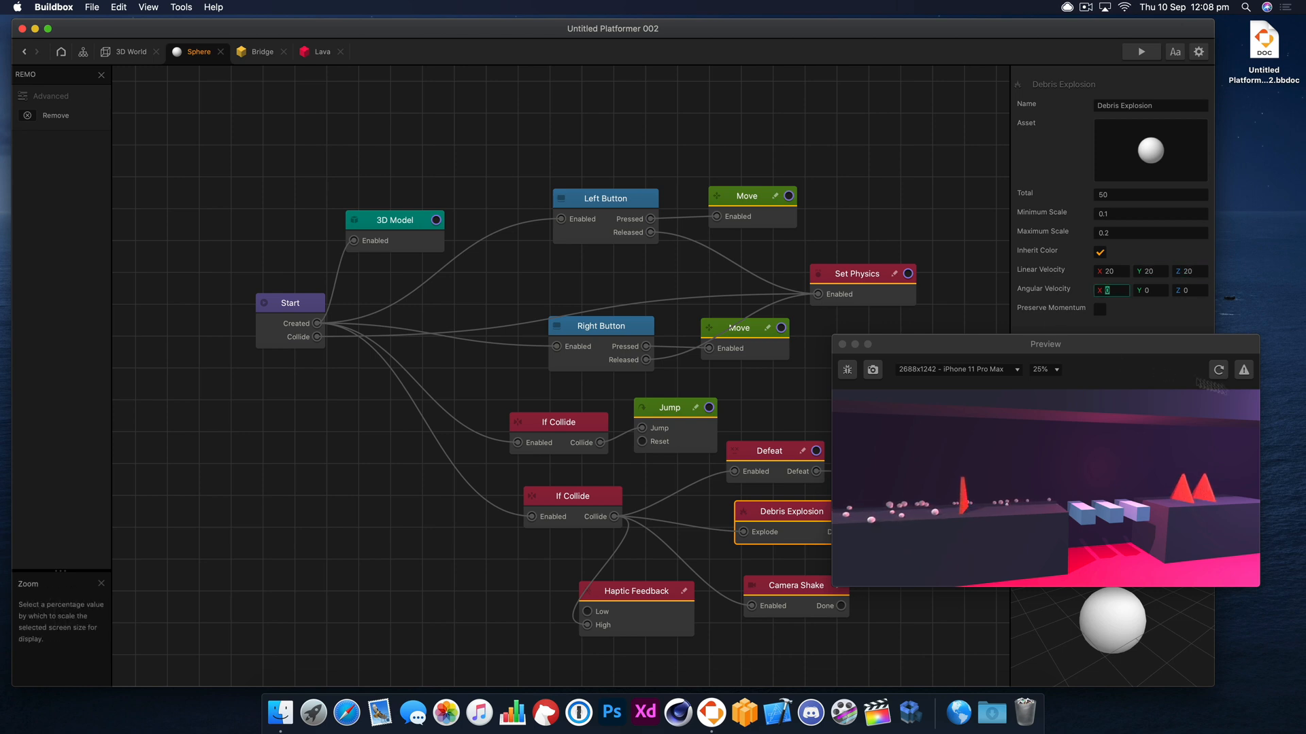
{"action": "left_click", "coordinate": [1116, 476]}
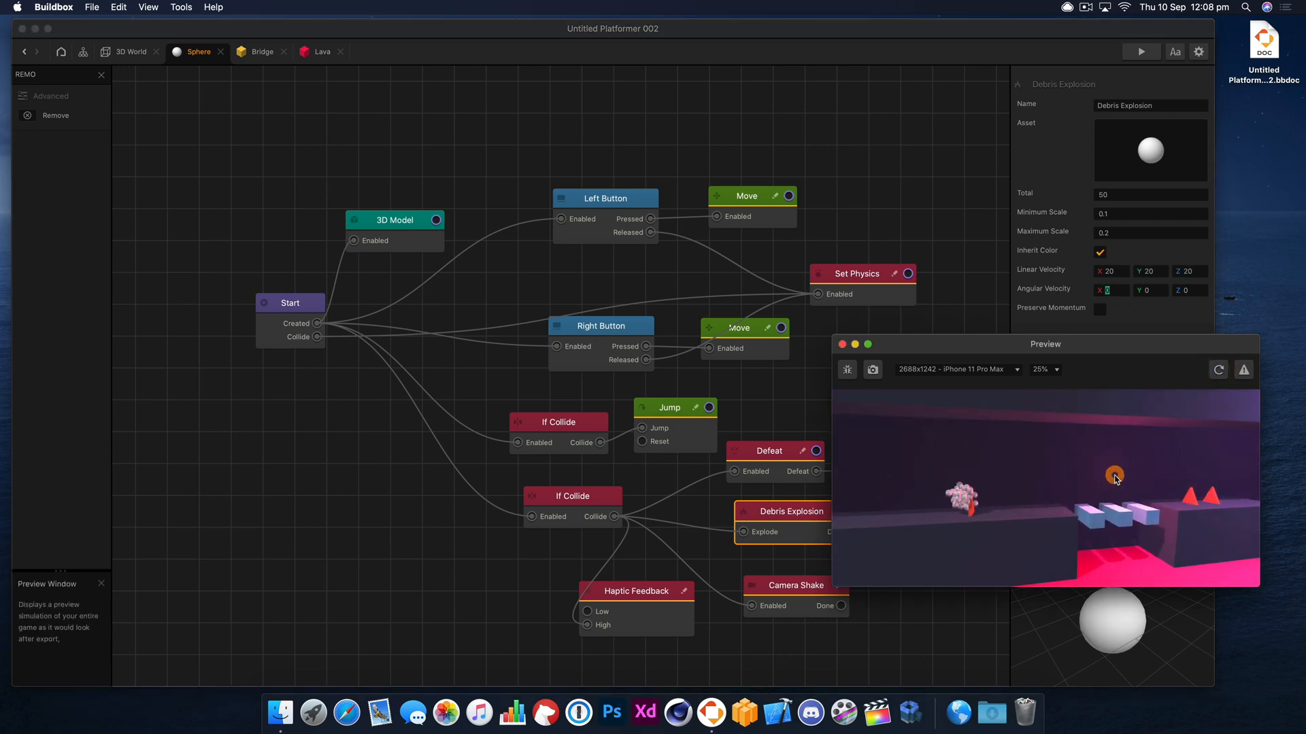
Step: Set the Debris Explosion's total to 100 pieces and test the denser explosion in the preview
{"action": "left_click", "coordinate": [1124, 198]}
{"action": "left_click", "coordinate": [1081, 197]}
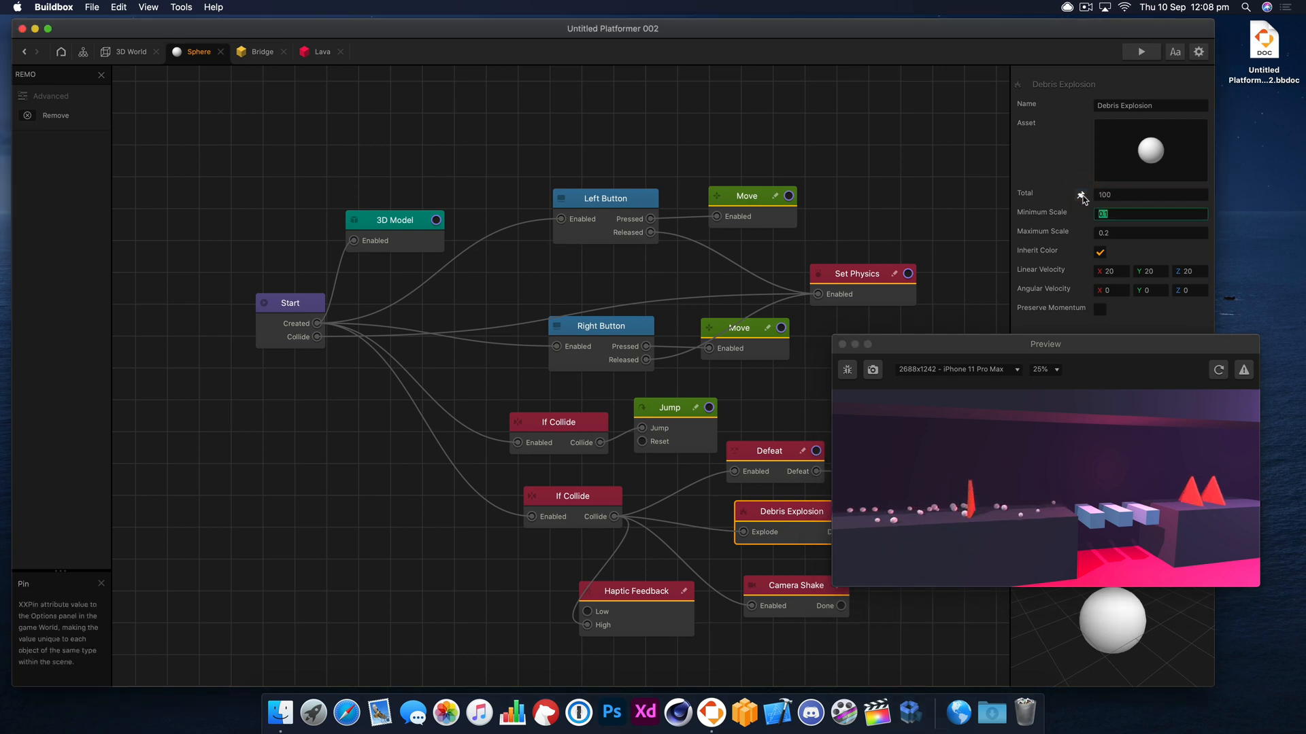
{"action": "left_click", "coordinate": [1132, 459]}
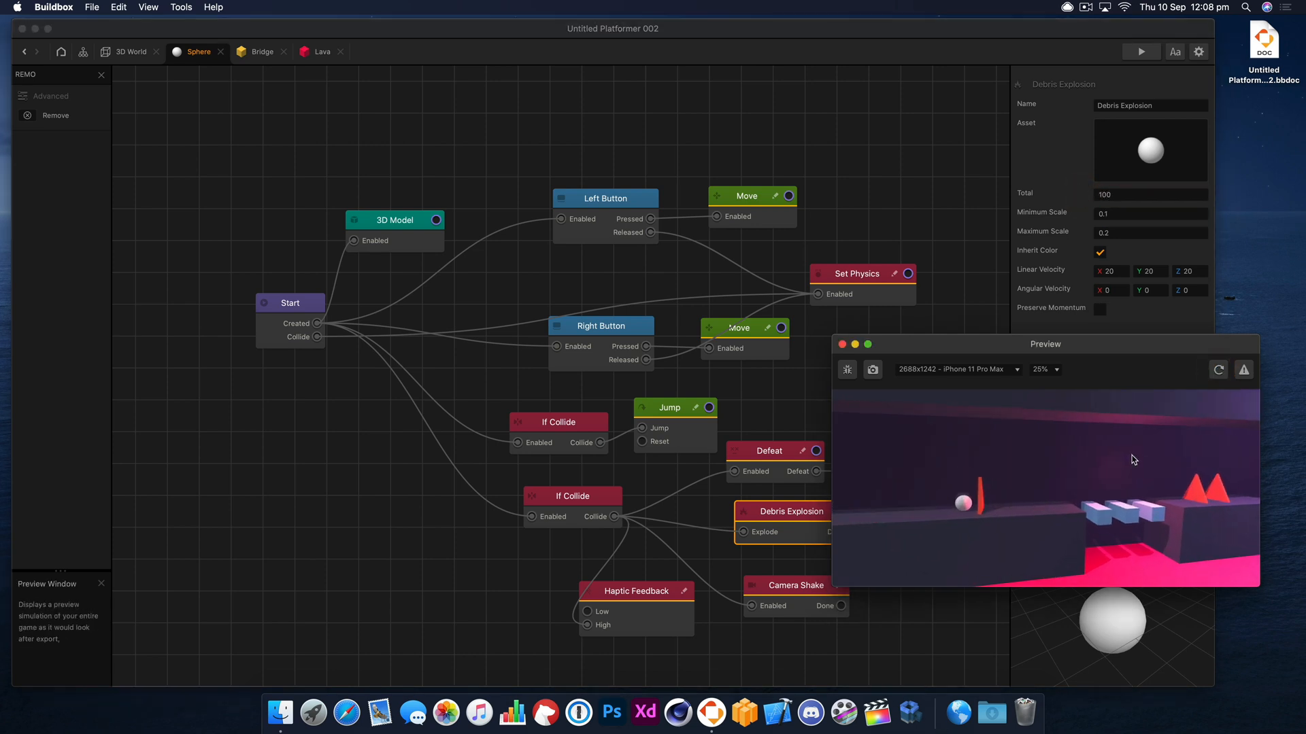
{"action": "left_click", "coordinate": [1132, 459]}
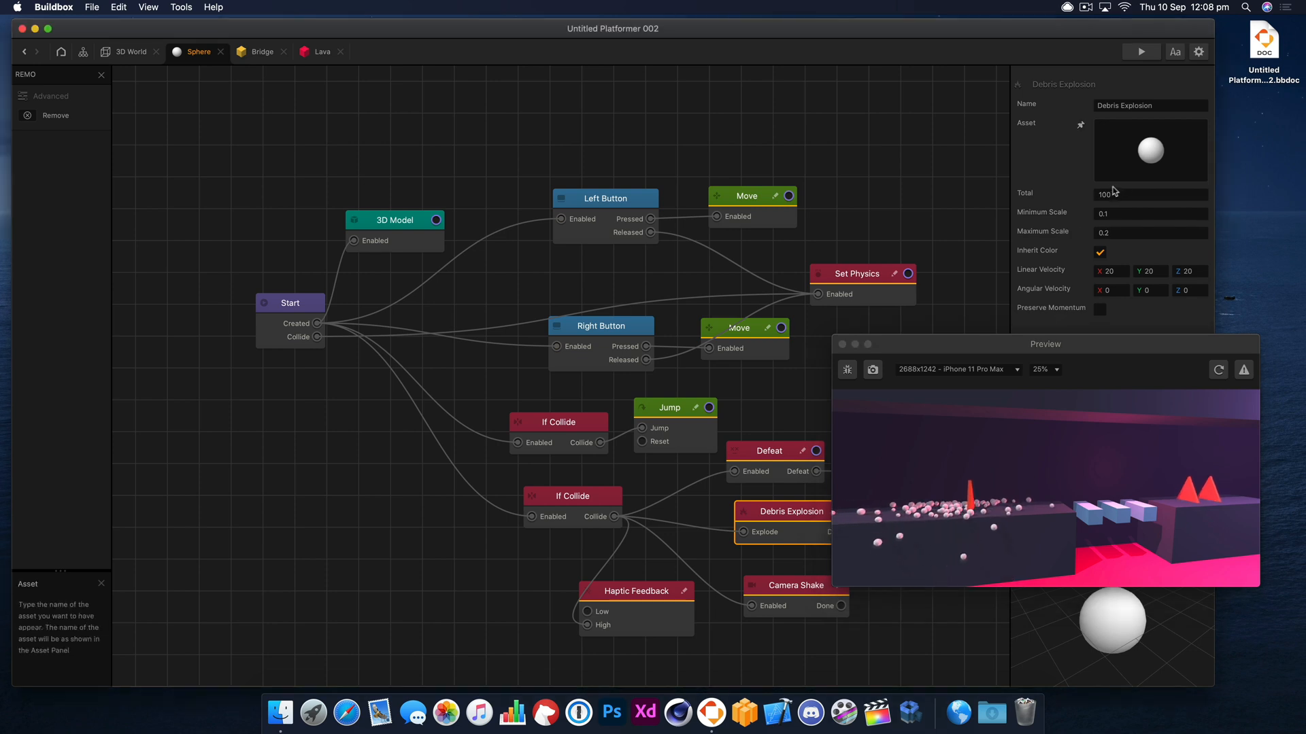
Step: Reduce the Debris Explosion's total to 10 pieces and reload the preview to test it
{"action": "left_click", "coordinate": [1131, 195]}
{"action": "left_click", "coordinate": [1052, 199]}
{"action": "type", "text": "10"}
{"action": "key", "text": "Tab"}
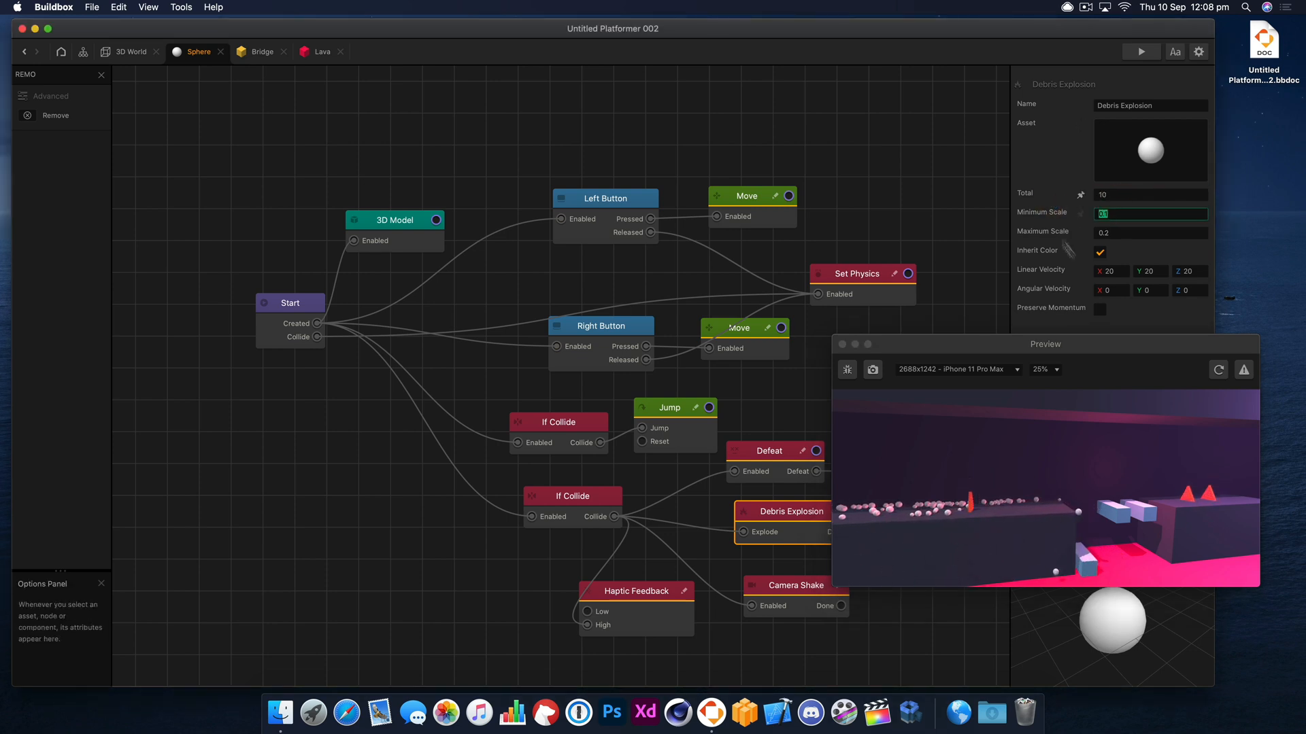
{"action": "left_click", "coordinate": [1221, 370]}
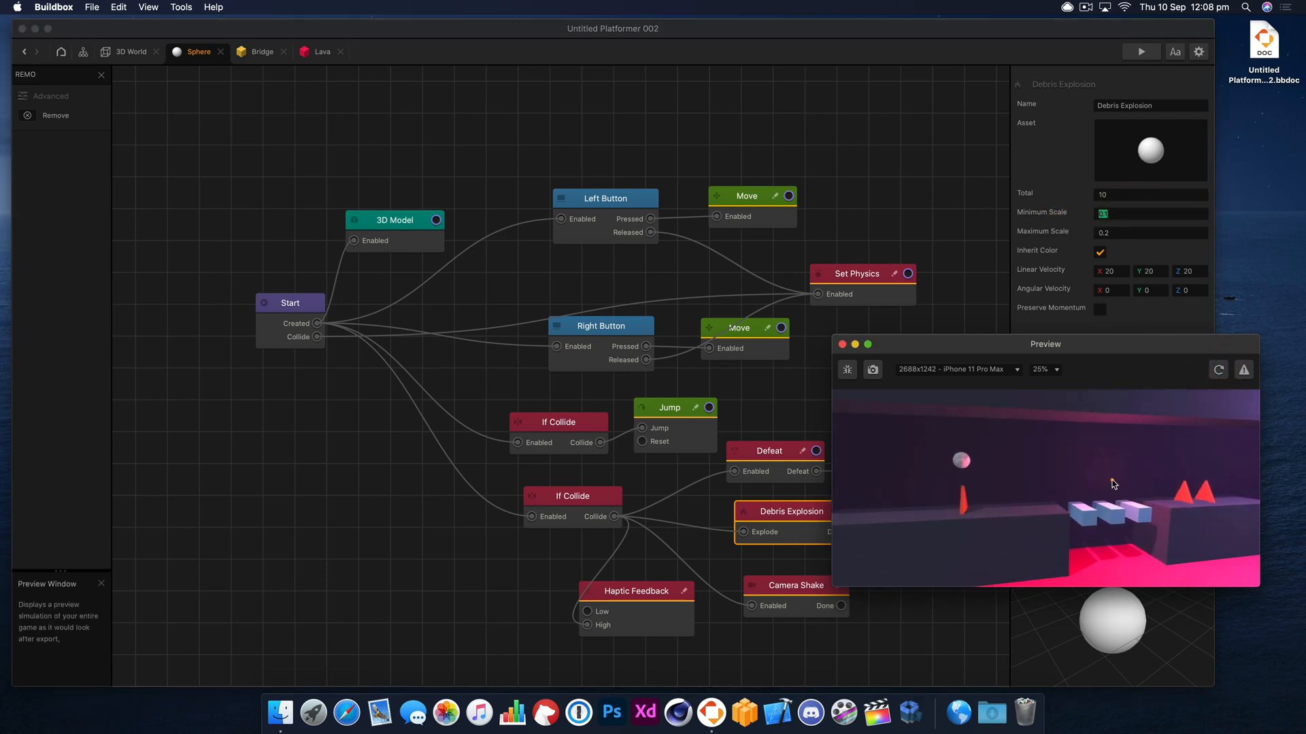
Step: Set the Debris Explosion's total back to 100
{"action": "left_click", "coordinate": [1135, 194]}
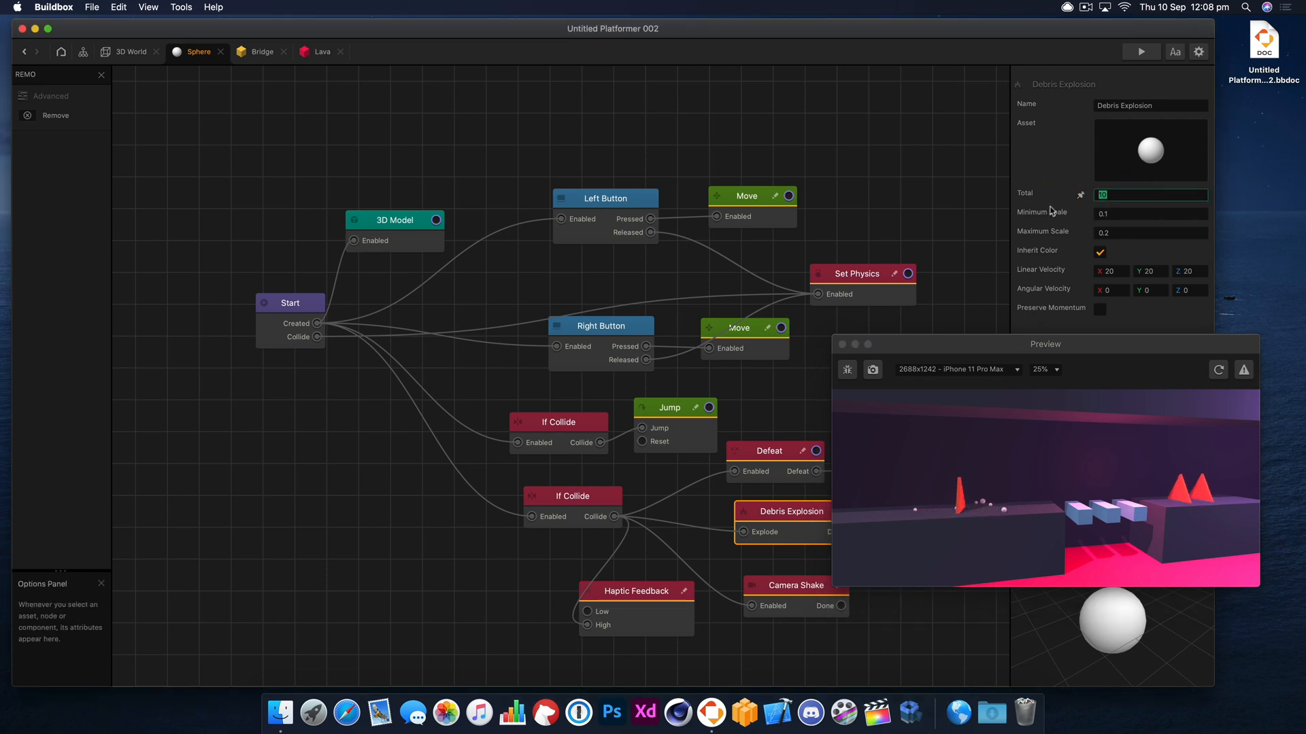
{"action": "key", "text": "Tab"}
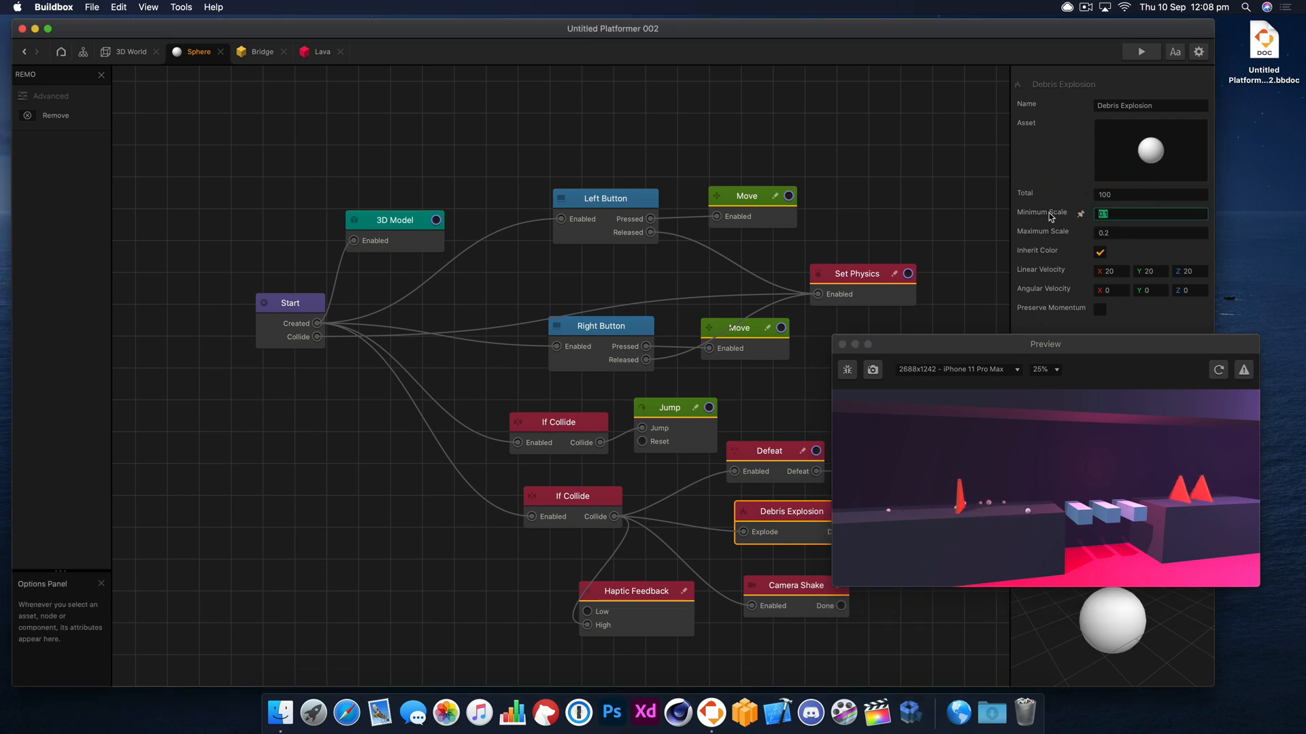
Step: Open the Debris asset and set its Start node's friction to 0, bounce to 1 and mass to 10
{"action": "left_click", "coordinate": [841, 345]}
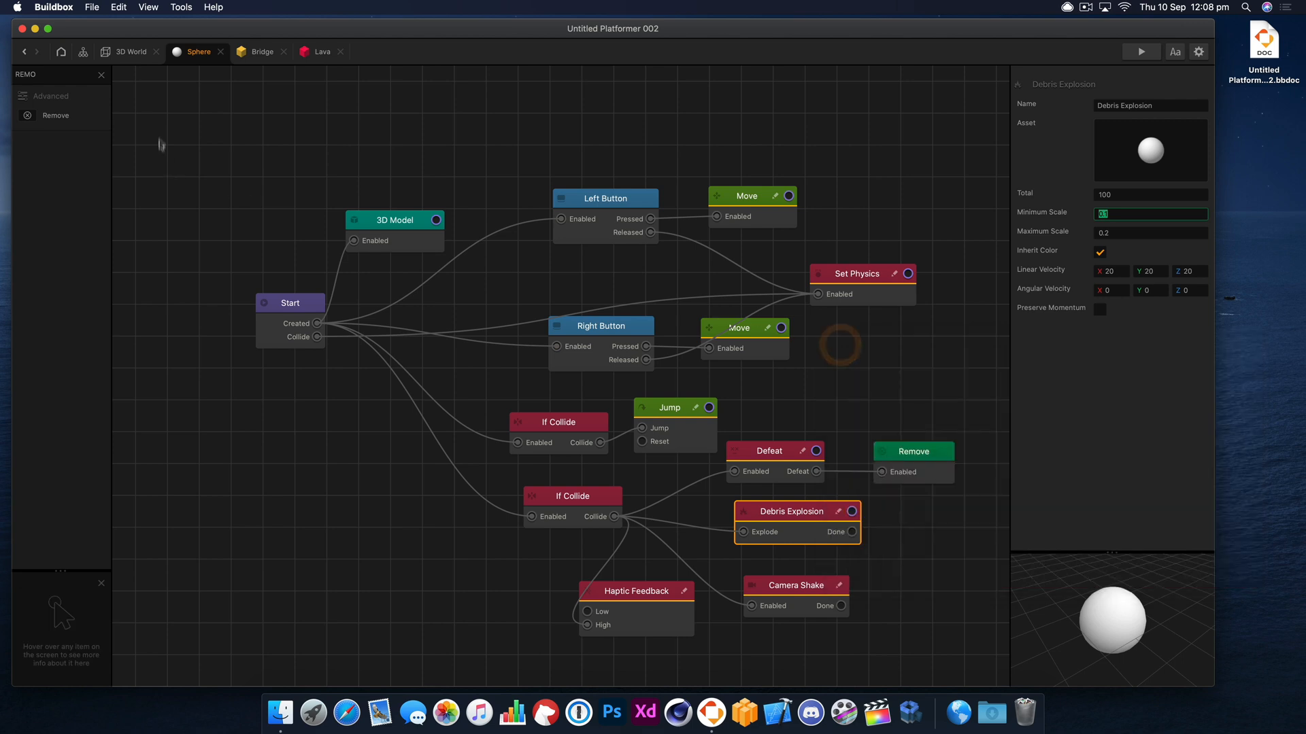
{"action": "left_click", "coordinate": [138, 56]}
{"action": "double_click", "coordinate": [59, 202]}
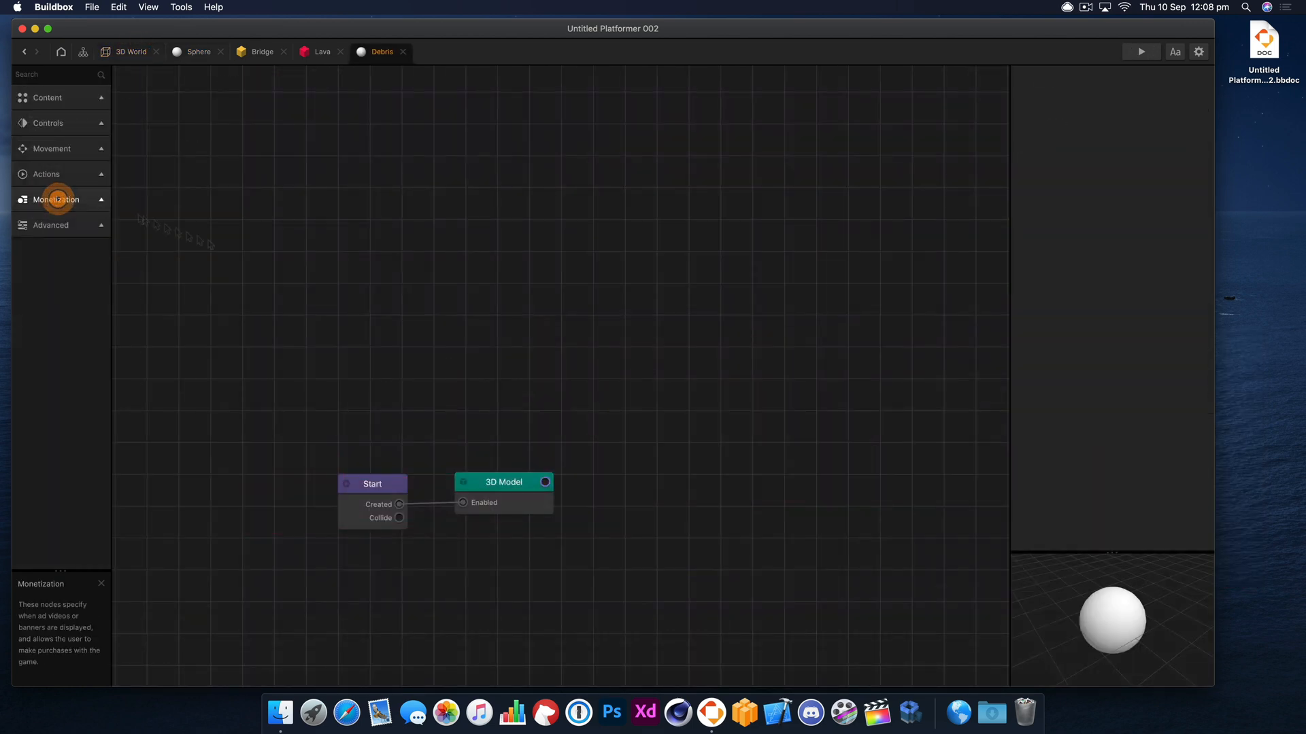
{"action": "left_click", "coordinate": [373, 492]}
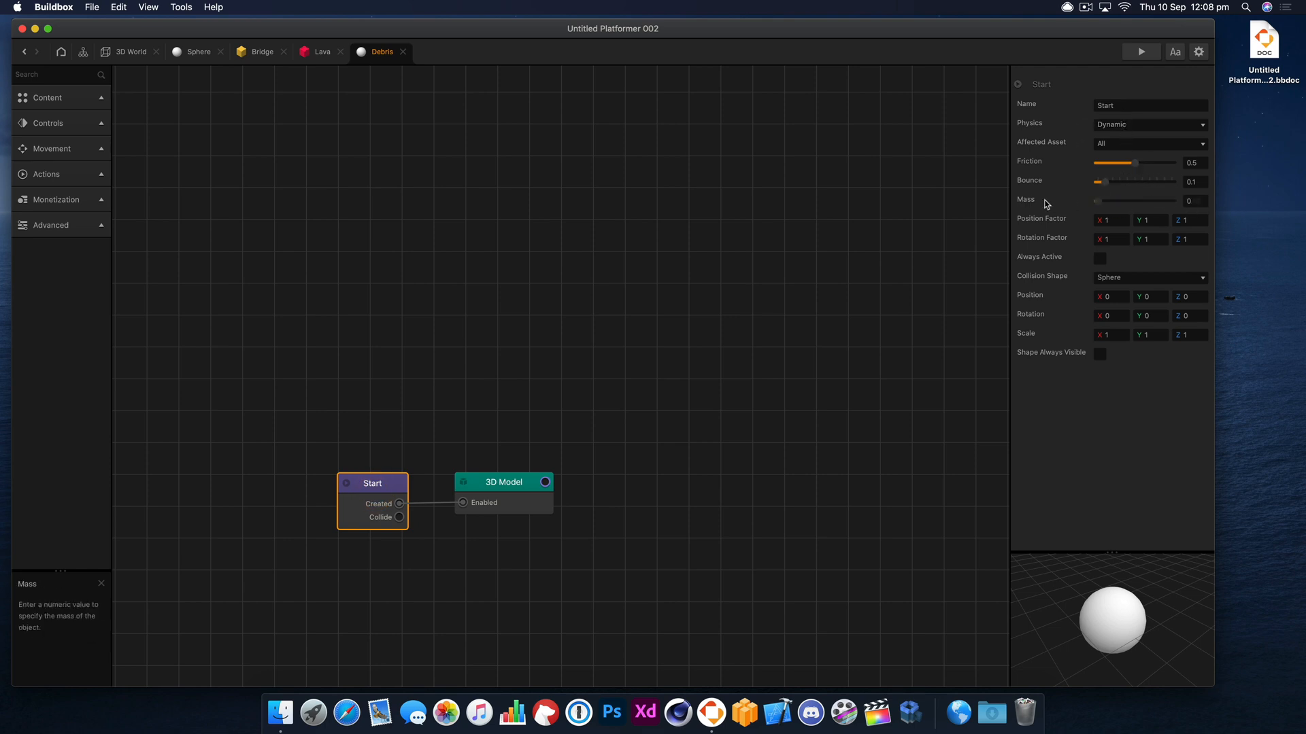
{"action": "left_click", "coordinate": [1071, 197]}
{"action": "left_click_drag", "start_coordinate": [1109, 183], "coordinate": [1172, 182]}
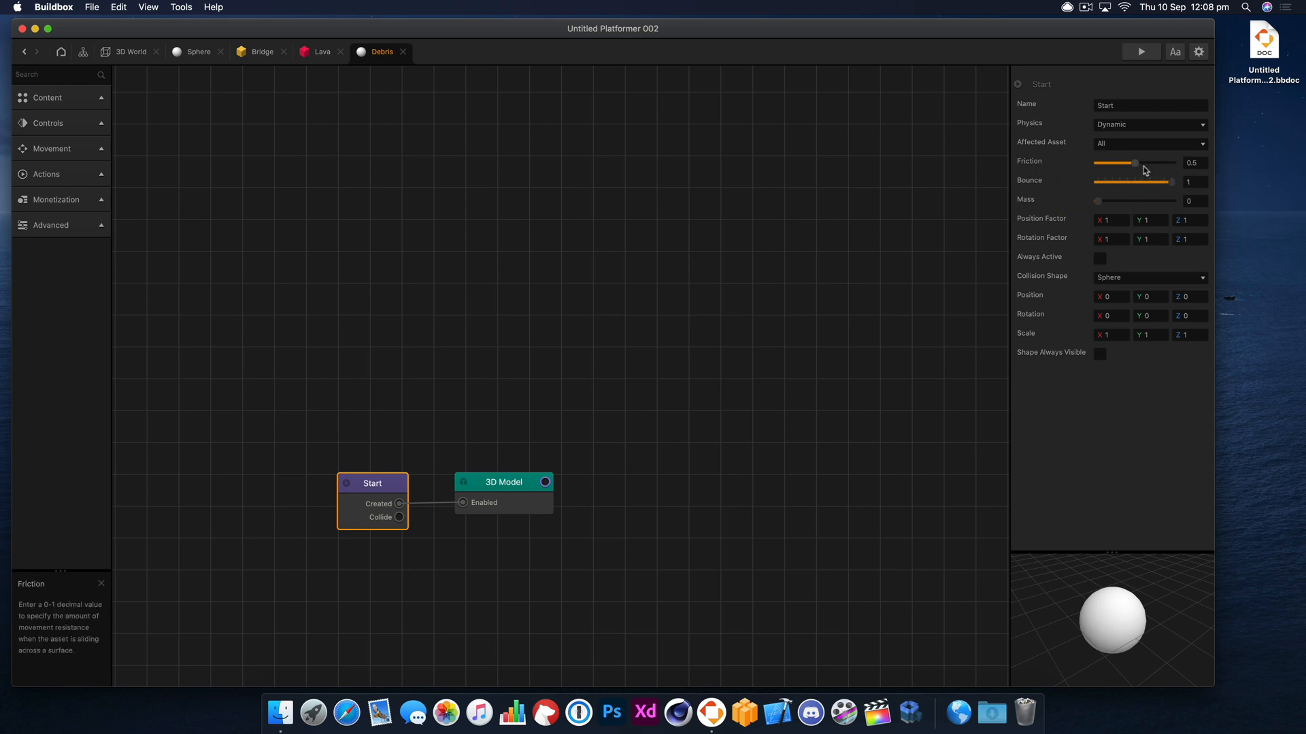
{"action": "left_click_drag", "start_coordinate": [1097, 201], "coordinate": [1099, 201]}
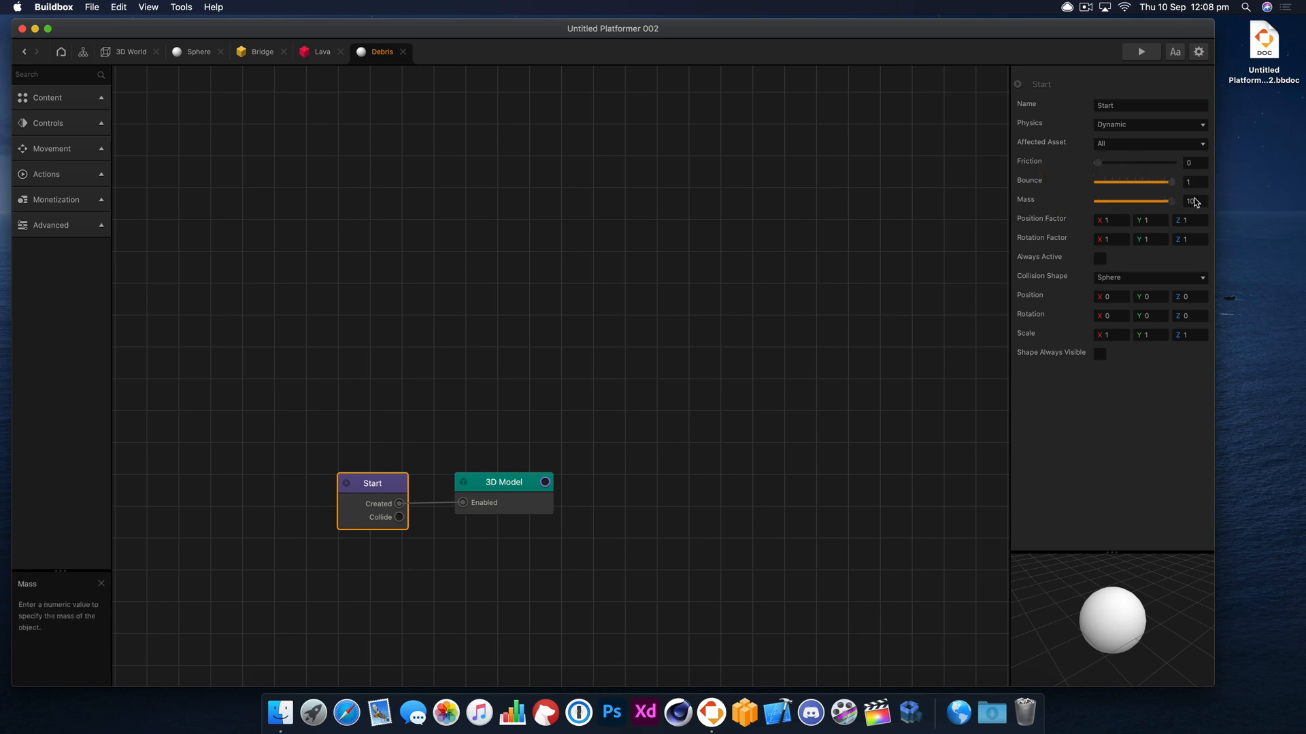
Step: Set the Debris asset's physics to Kinematic and test the explosion in the preview
{"action": "left_click", "coordinate": [1149, 125]}
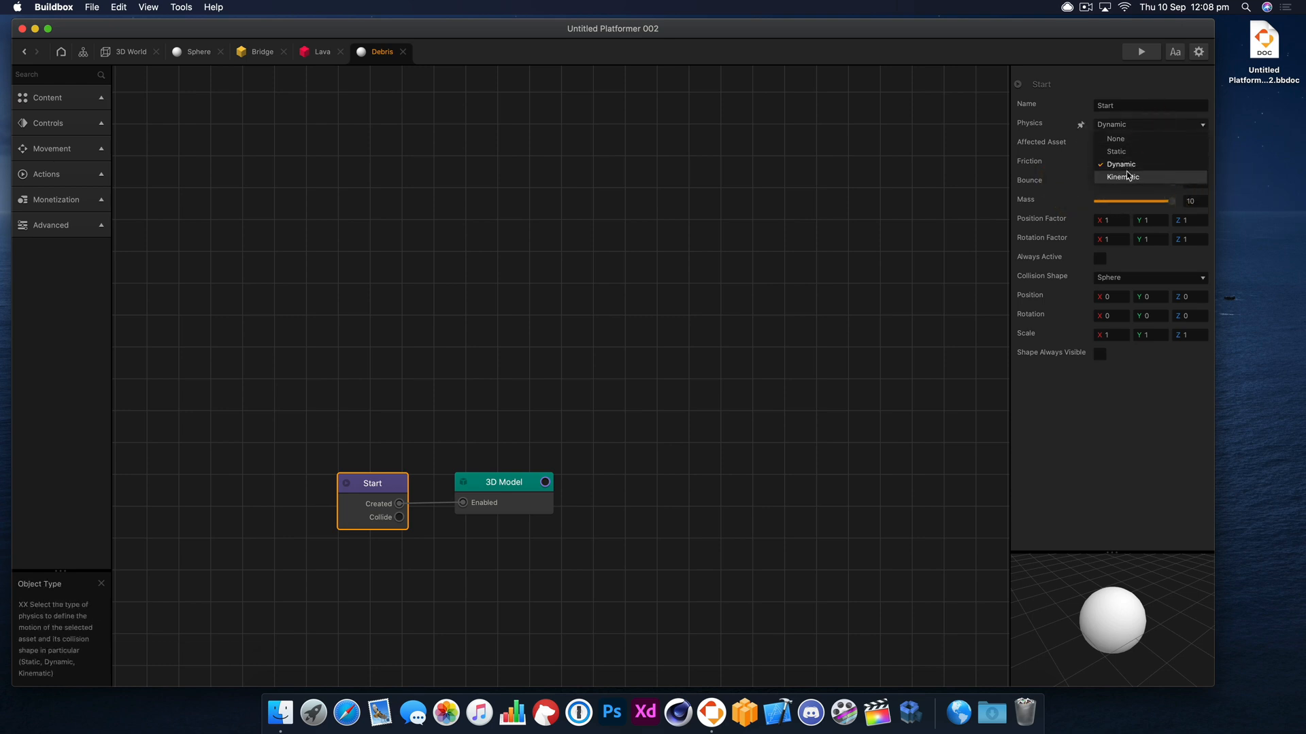
{"action": "left_click", "coordinate": [1126, 176]}
{"action": "left_click", "coordinate": [1141, 52]}
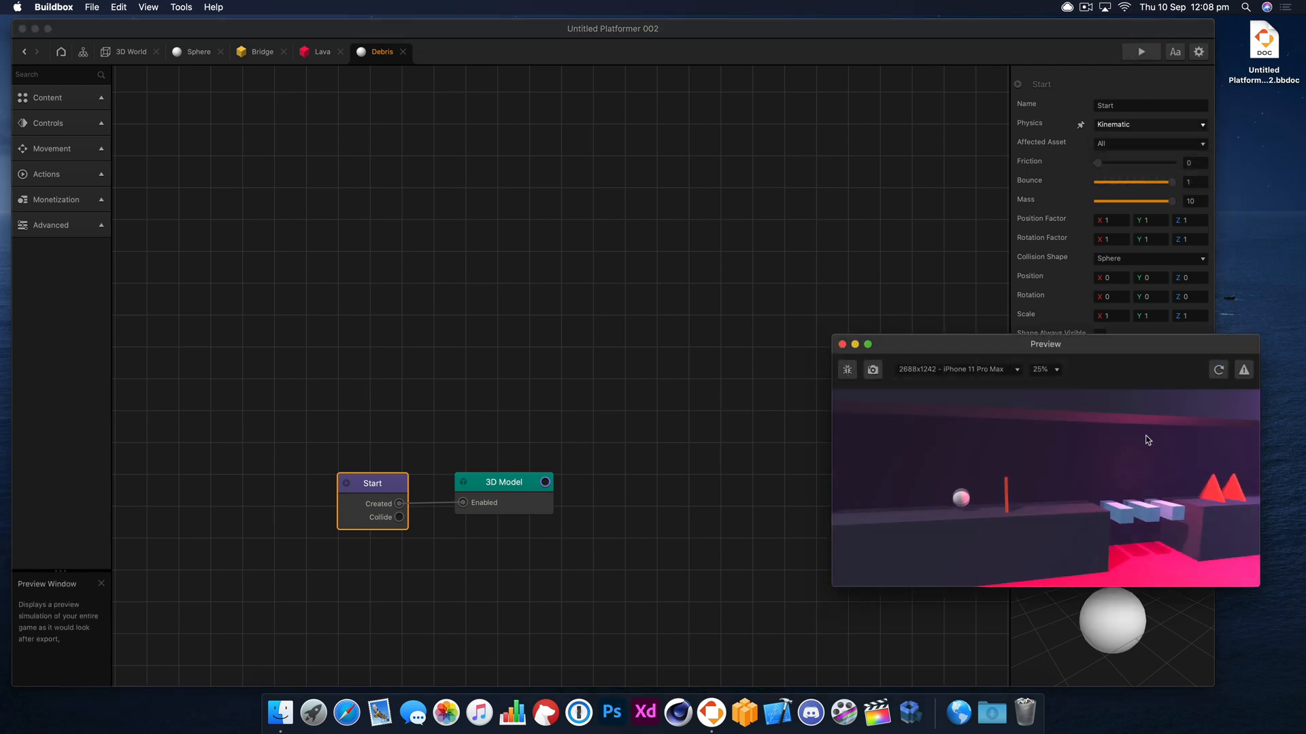
Step: Set the Debris asset's physics to None and reload the preview to test it
{"action": "left_click", "coordinate": [1130, 125]}
{"action": "left_click", "coordinate": [1132, 136]}
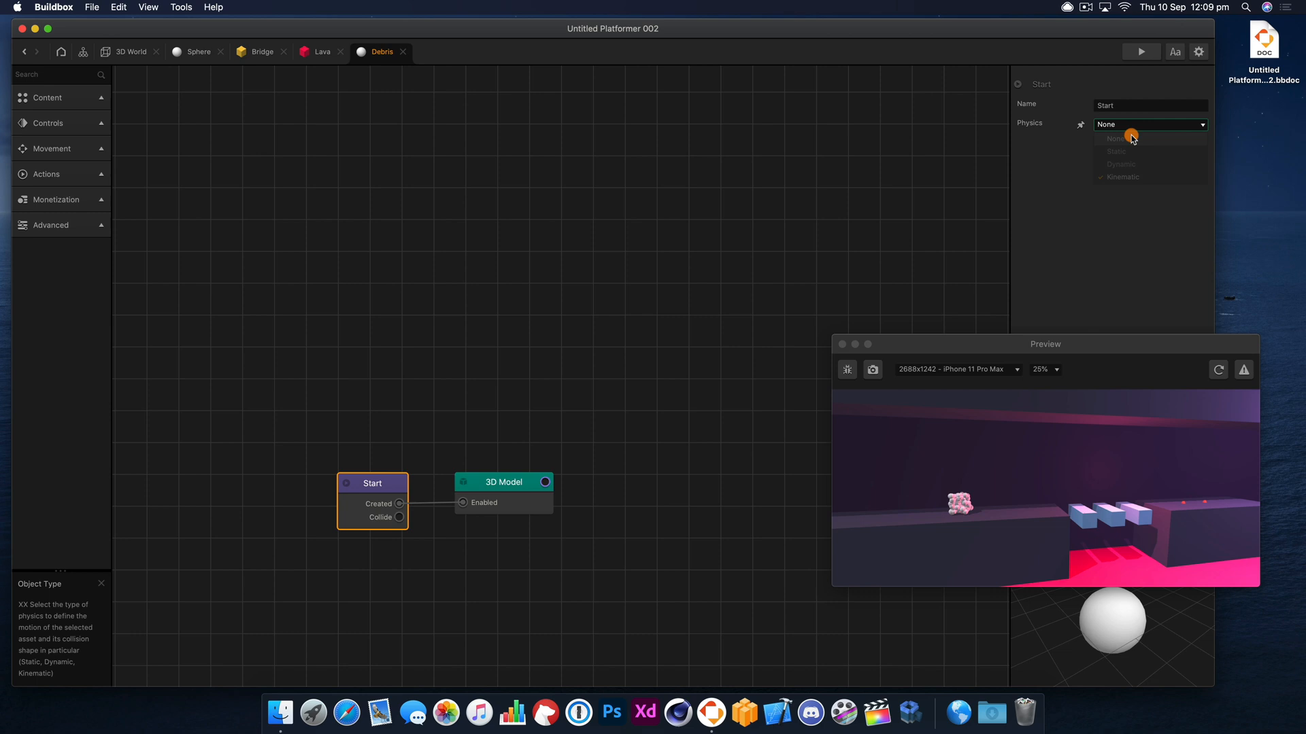
{"action": "left_click", "coordinate": [1221, 367]}
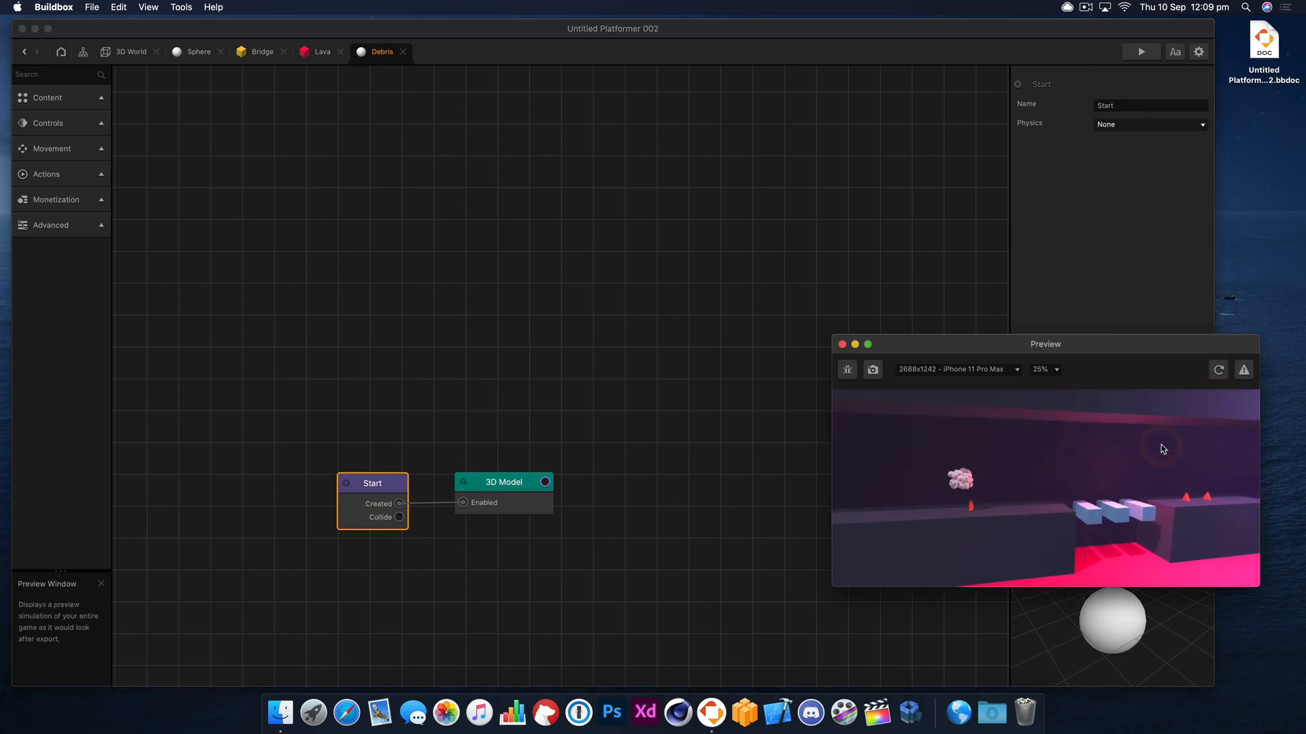
Step: Try Static physics on the Debris asset and reload the preview to test it
{"action": "left_click", "coordinate": [1136, 123]}
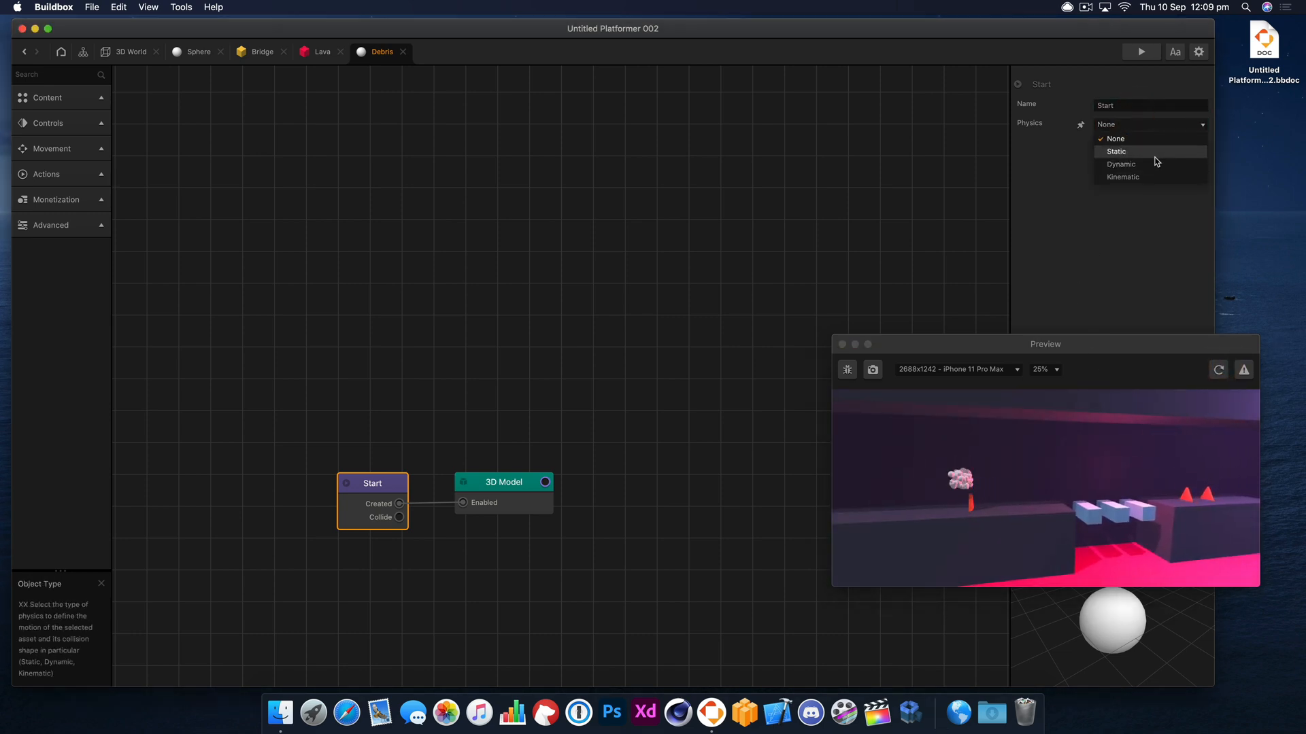
{"action": "left_click", "coordinate": [1156, 155]}
{"action": "left_click", "coordinate": [1218, 370]}
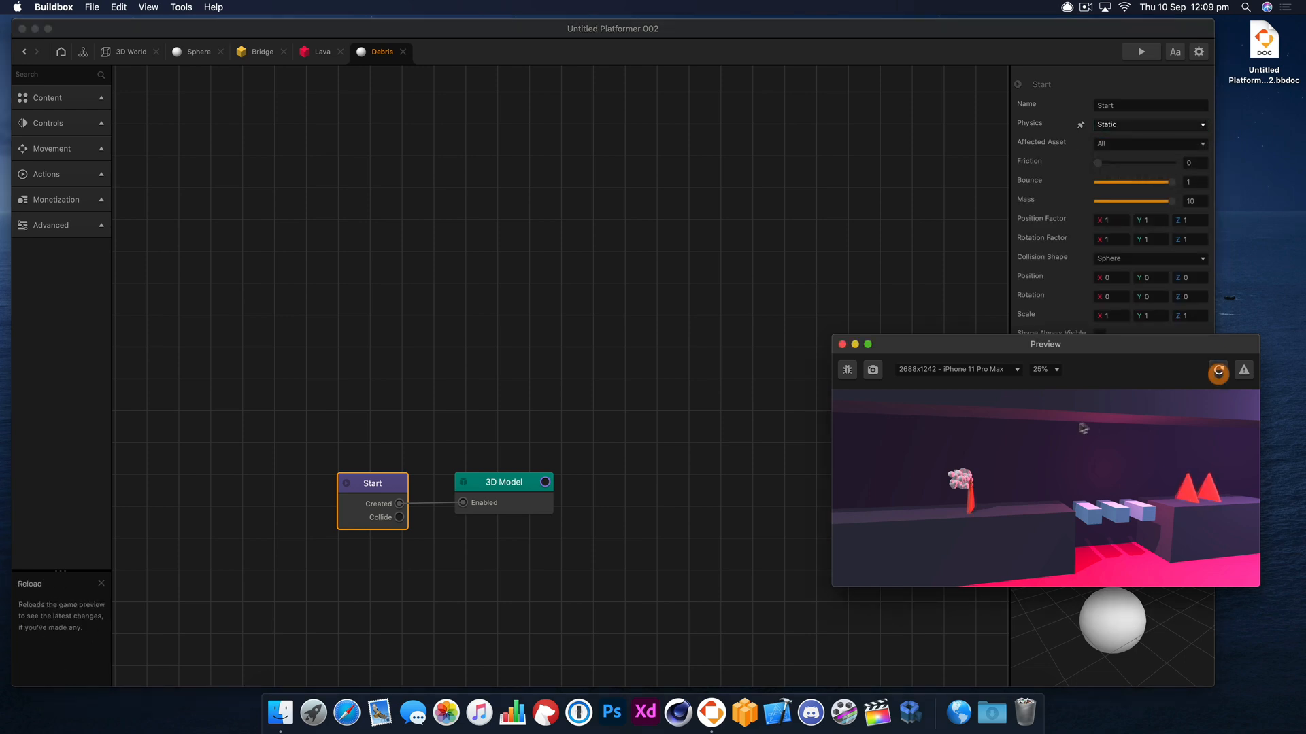
Step: Return the Debris asset's physics to Dynamic, test the bouncing debris in the preview, and close it
{"action": "left_click", "coordinate": [1145, 125]}
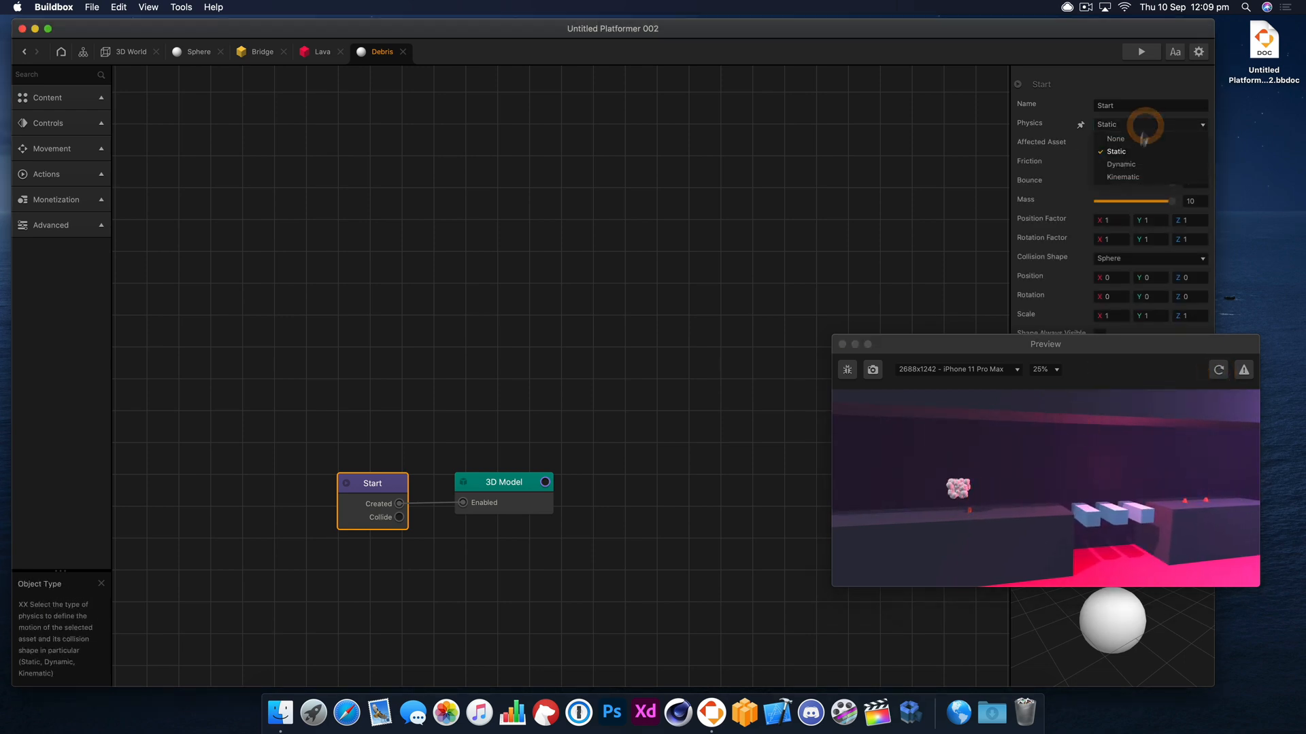
{"action": "left_click", "coordinate": [1128, 164]}
{"action": "left_click", "coordinate": [1217, 369]}
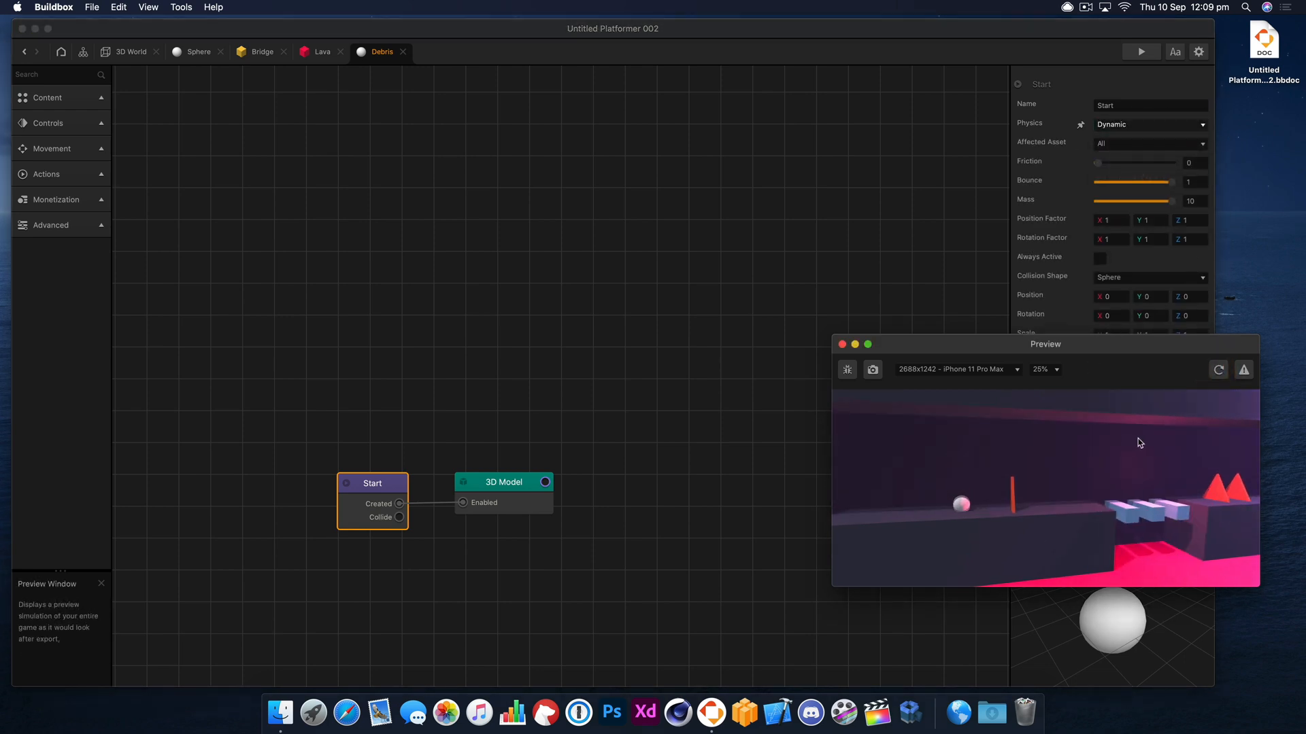
{"action": "left_click", "coordinate": [1137, 442]}
{"action": "left_click", "coordinate": [1137, 442]}
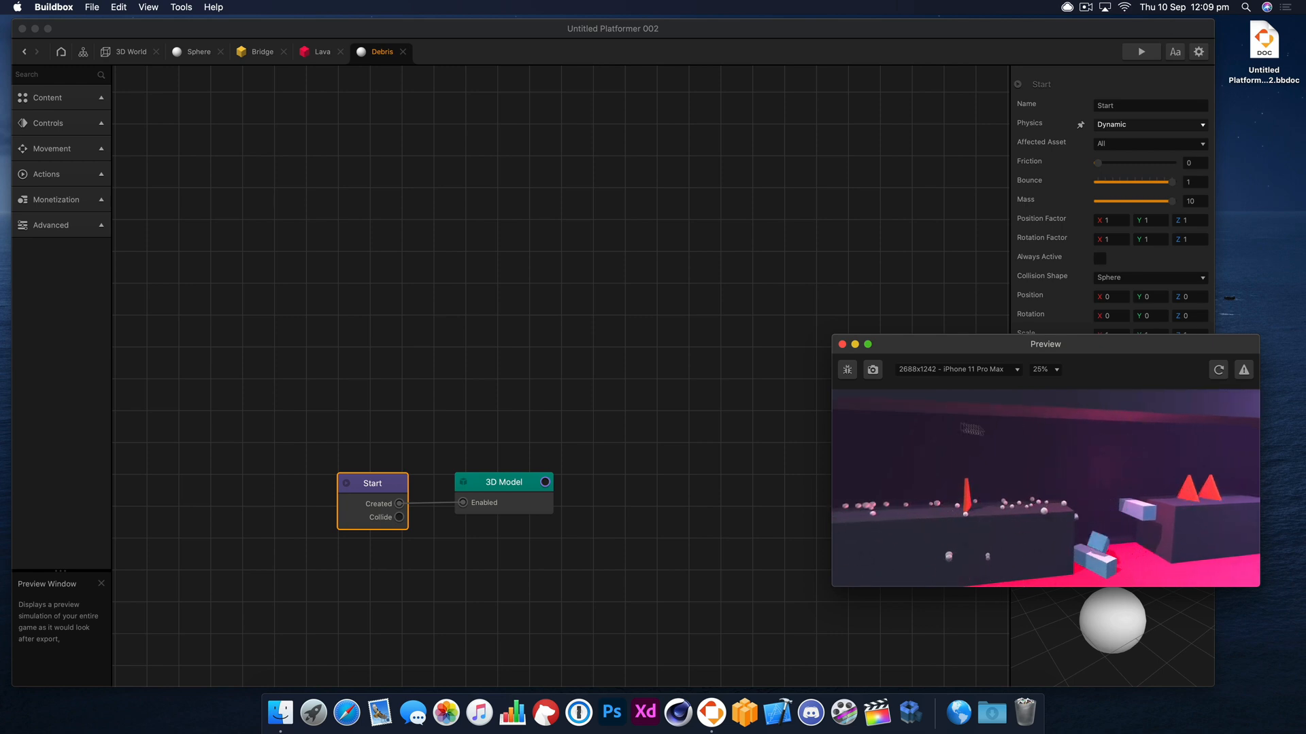
{"action": "left_click", "coordinate": [841, 344]}
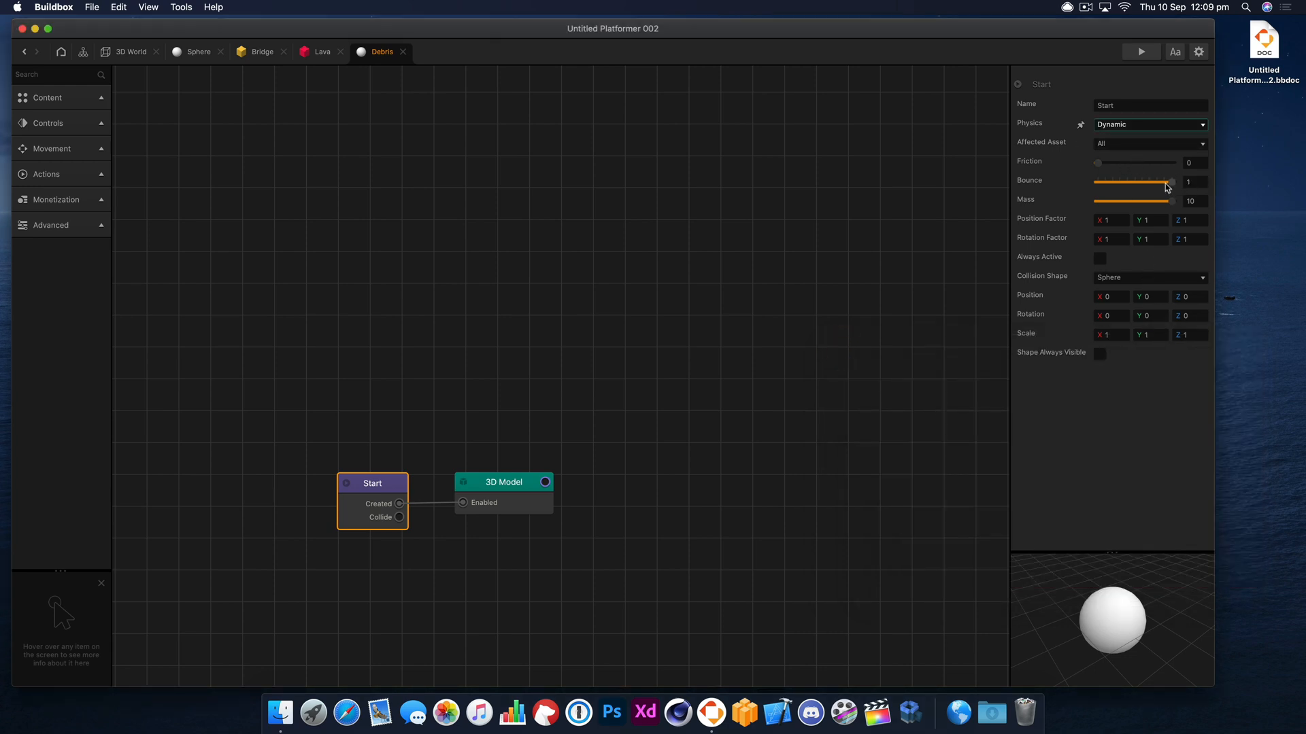
Step: Set the Debris asset's mass to 0 and test the explosion in the preview
{"action": "left_click_drag", "start_coordinate": [1165, 202], "coordinate": [1019, 204]}
{"action": "left_click", "coordinate": [1141, 51]}
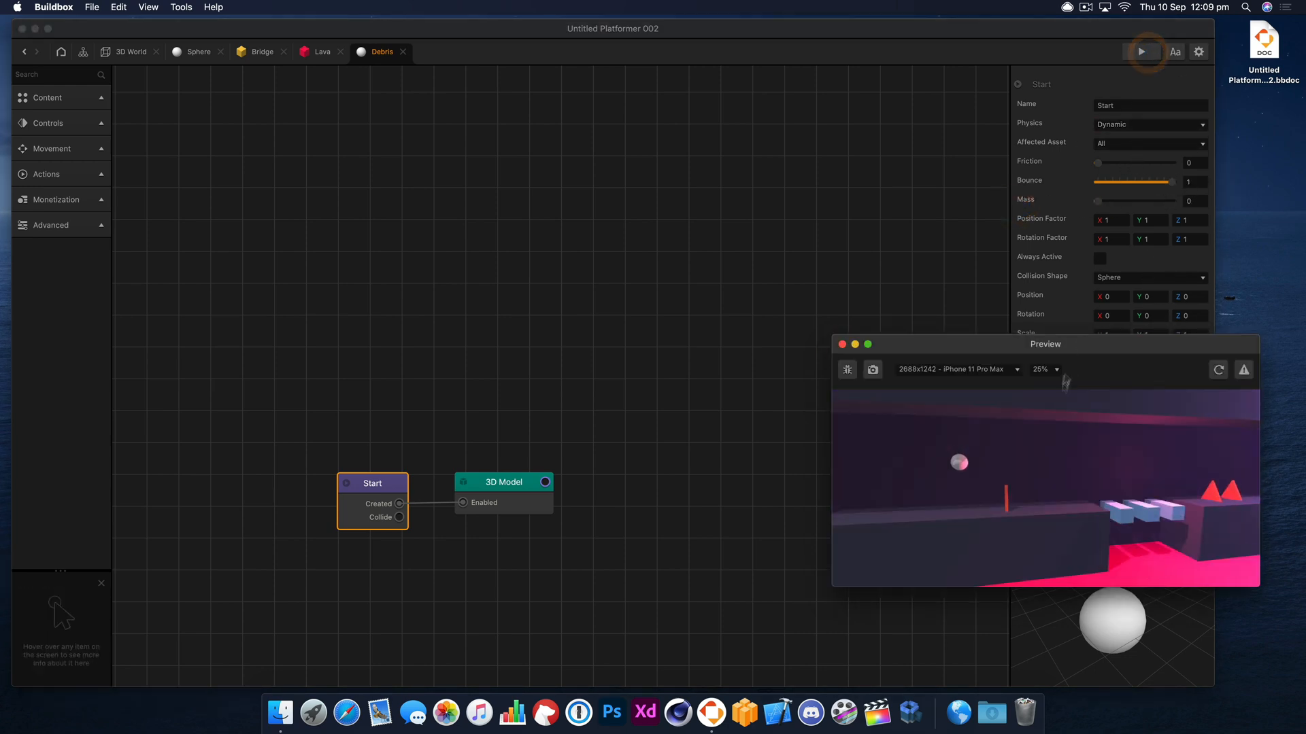
{"action": "left_click", "coordinate": [1110, 494]}
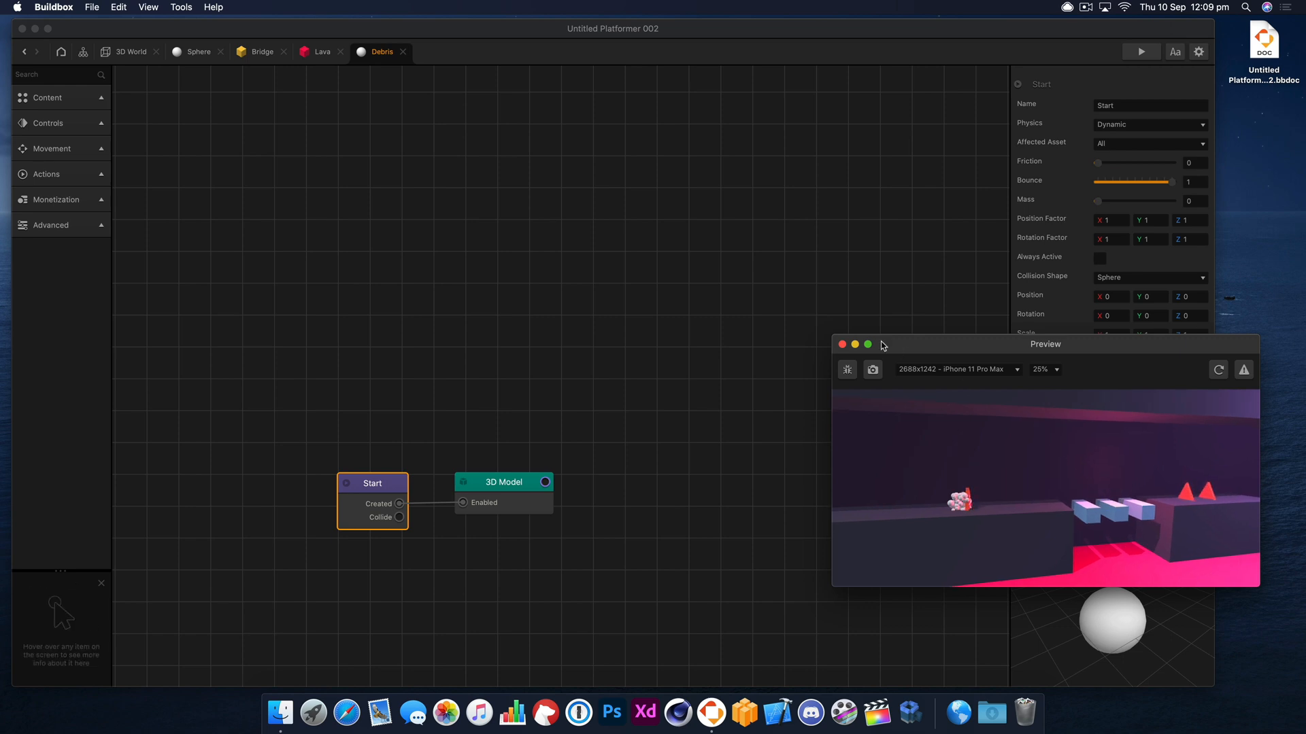
{"action": "left_click", "coordinate": [842, 345]}
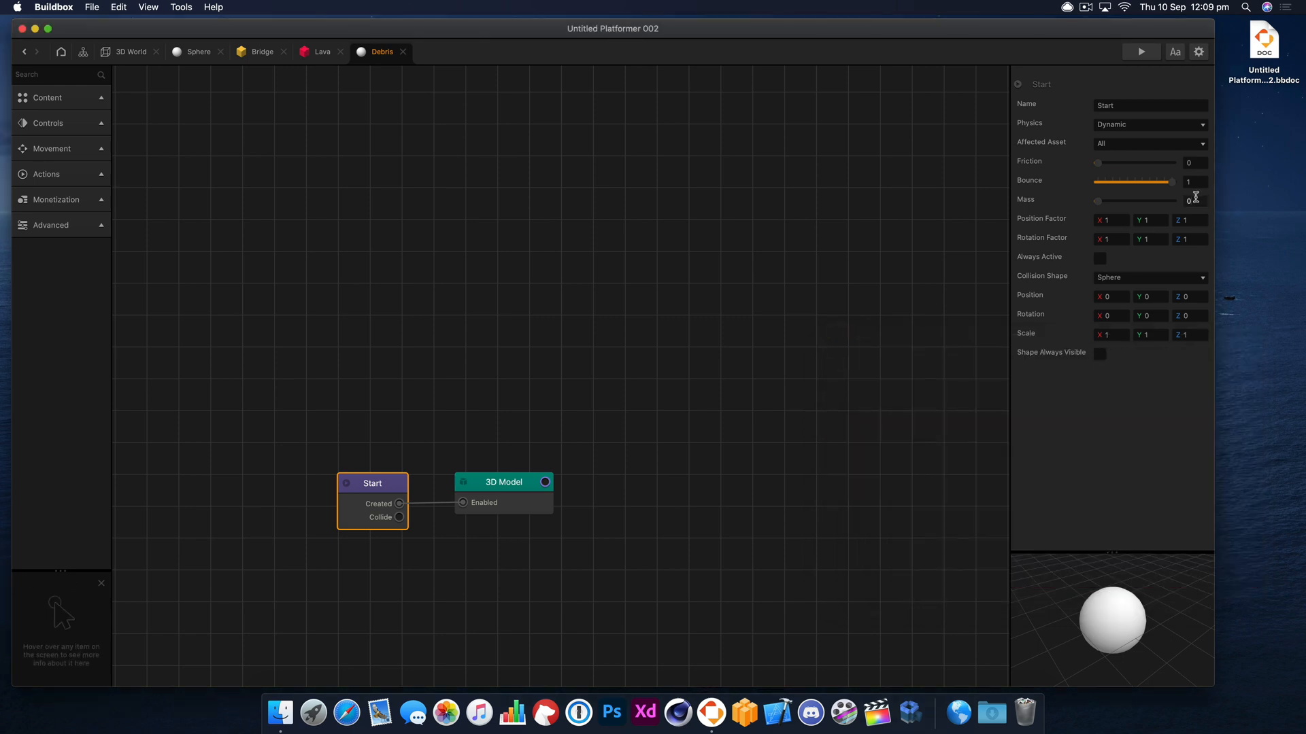
Step: Set the Debris asset's mass to 1 and test the explosion in the preview
{"action": "left_click", "coordinate": [1143, 196]}
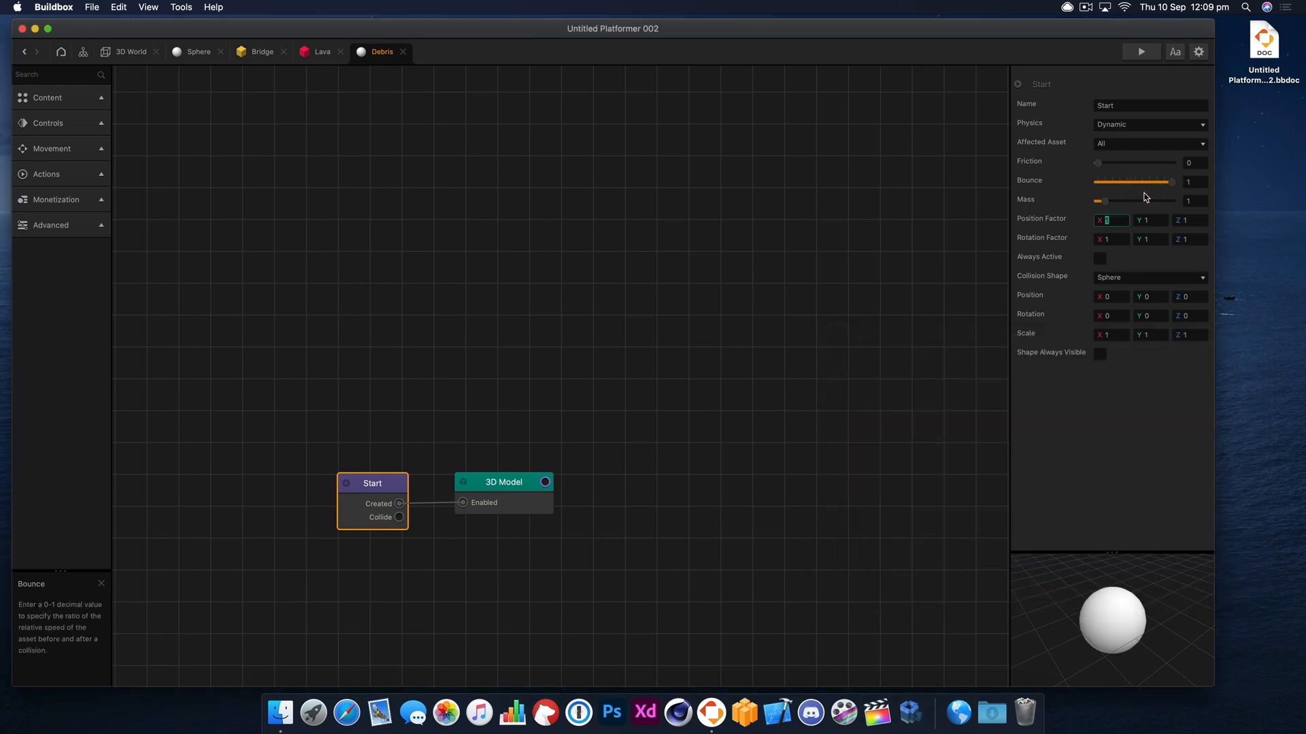
{"action": "left_click", "coordinate": [1155, 52]}
{"action": "left_click", "coordinate": [1090, 476]}
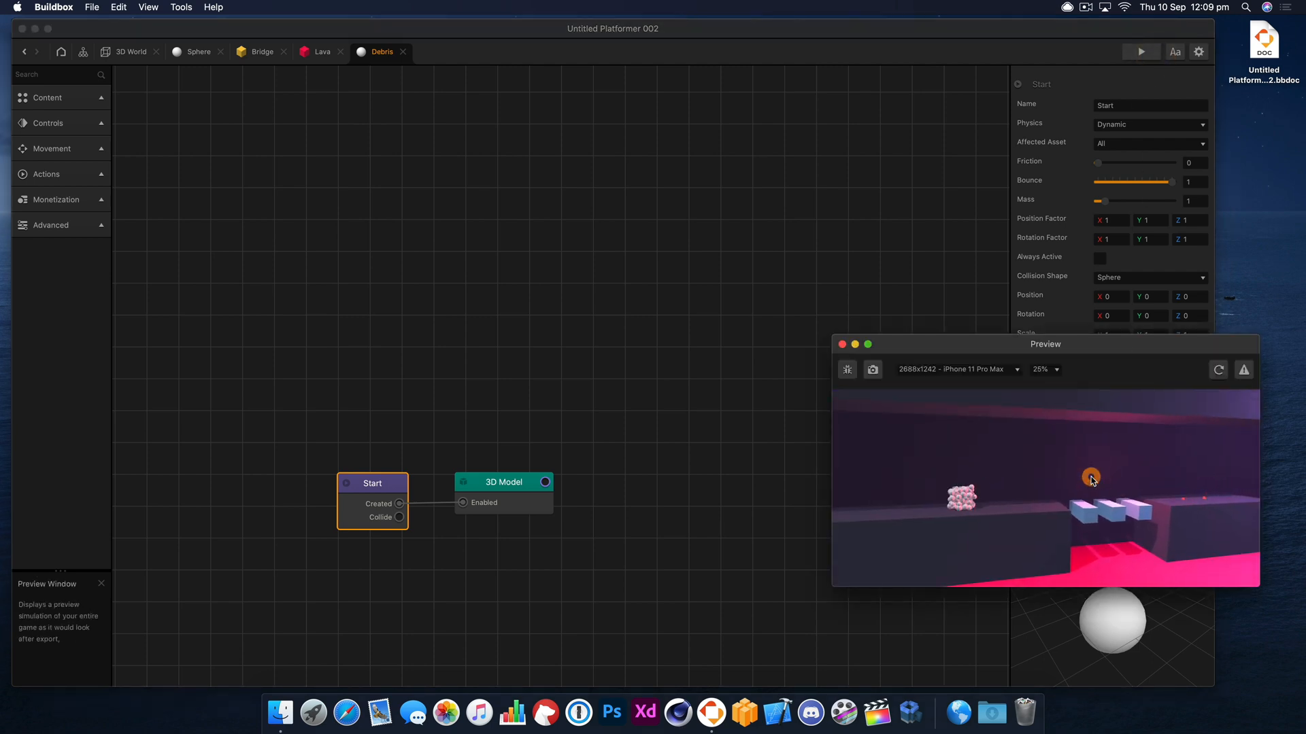
{"action": "left_click", "coordinate": [842, 344]}
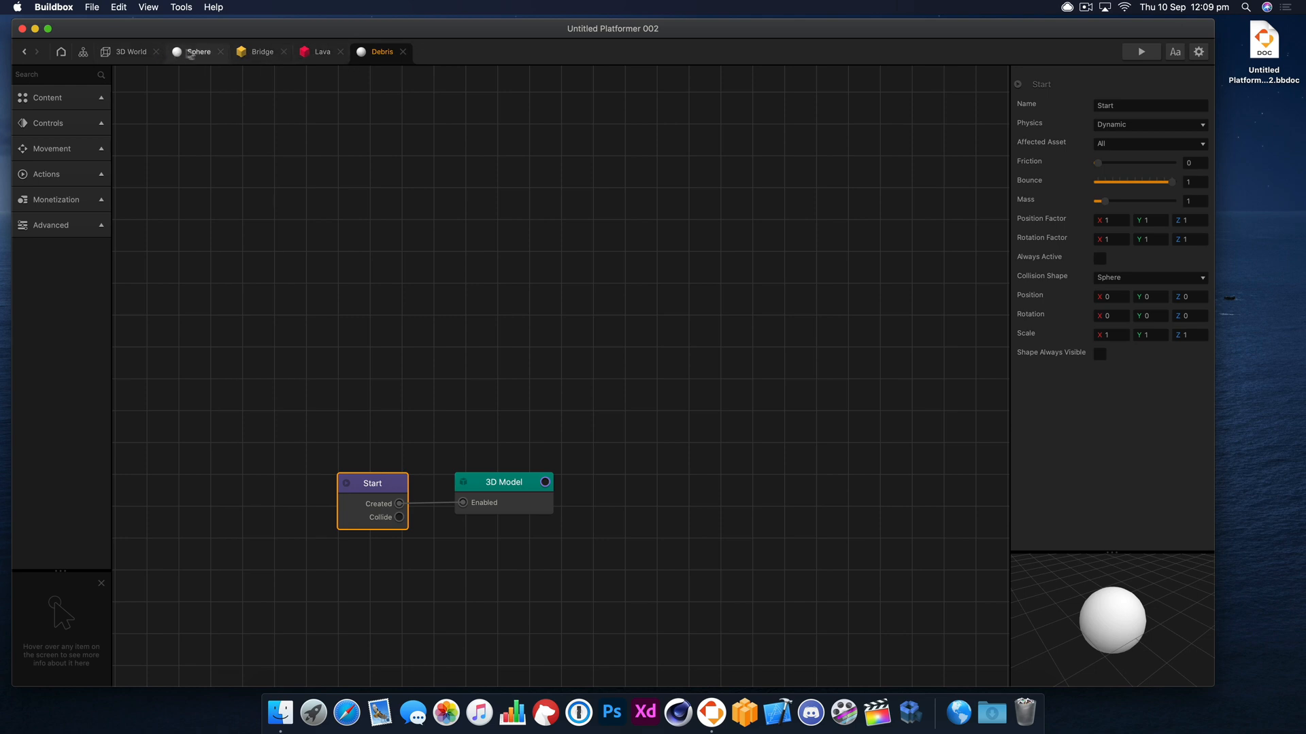
Step: In the Sphere's node graph, rearrange the Debris Explosion, Camera Shake and Haptic Feedback nodes so they are neatly spaced
{"action": "left_click", "coordinate": [191, 52]}
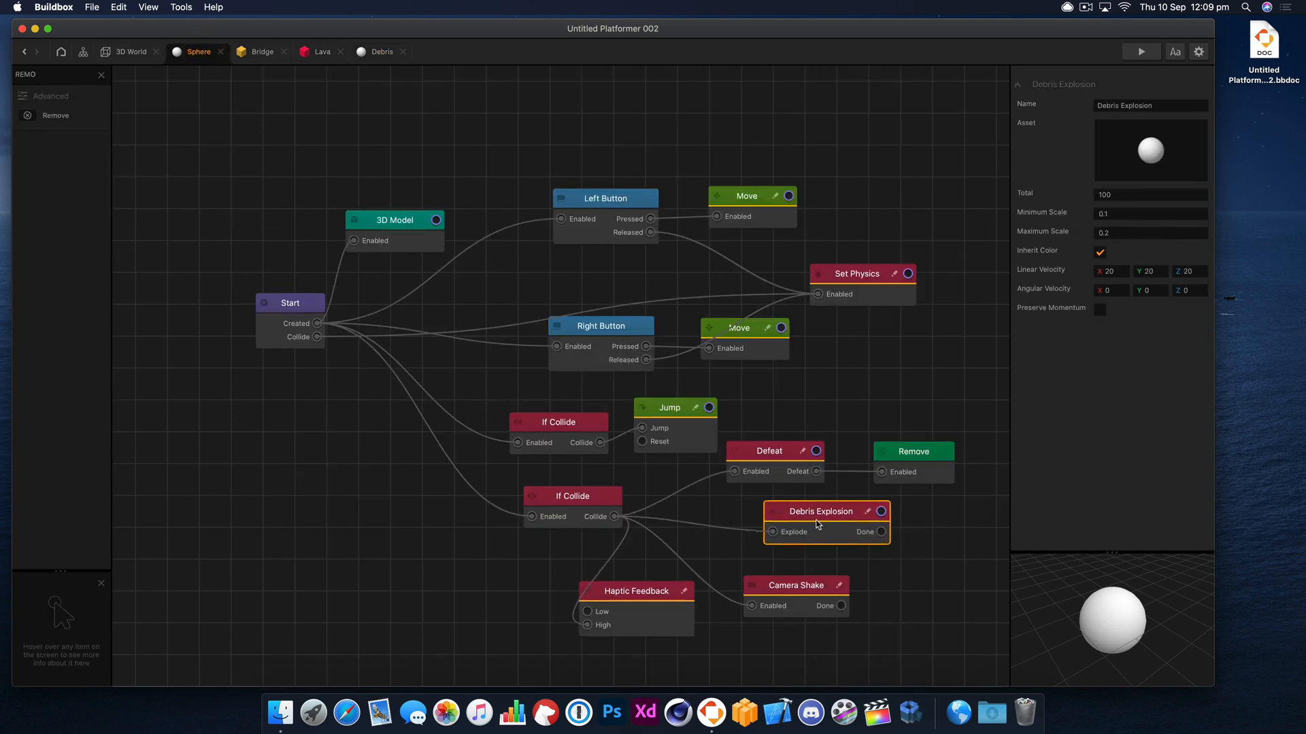
{"action": "left_click_drag", "start_coordinate": [818, 524], "coordinate": [807, 528]}
{"action": "left_click_drag", "start_coordinate": [802, 597], "coordinate": [820, 596]}
{"action": "left_click_drag", "start_coordinate": [625, 603], "coordinate": [655, 599]}
{"action": "left_click_drag", "start_coordinate": [804, 599], "coordinate": [817, 582]}
{"action": "left_click_drag", "start_coordinate": [824, 529], "coordinate": [814, 522]}
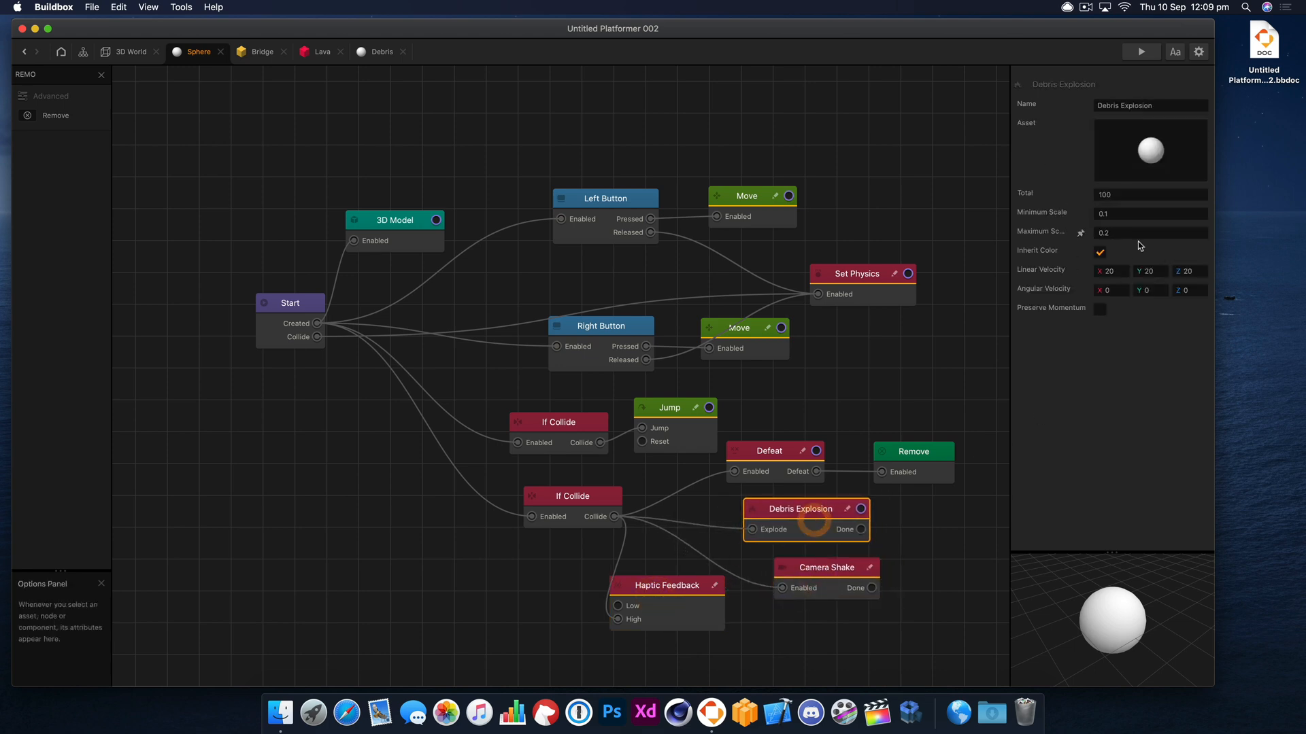
Step: Enable Preserve Momentum on the Debris Explosion and test it in the preview
{"action": "left_click", "coordinate": [1099, 310]}
{"action": "left_click", "coordinate": [1141, 51]}
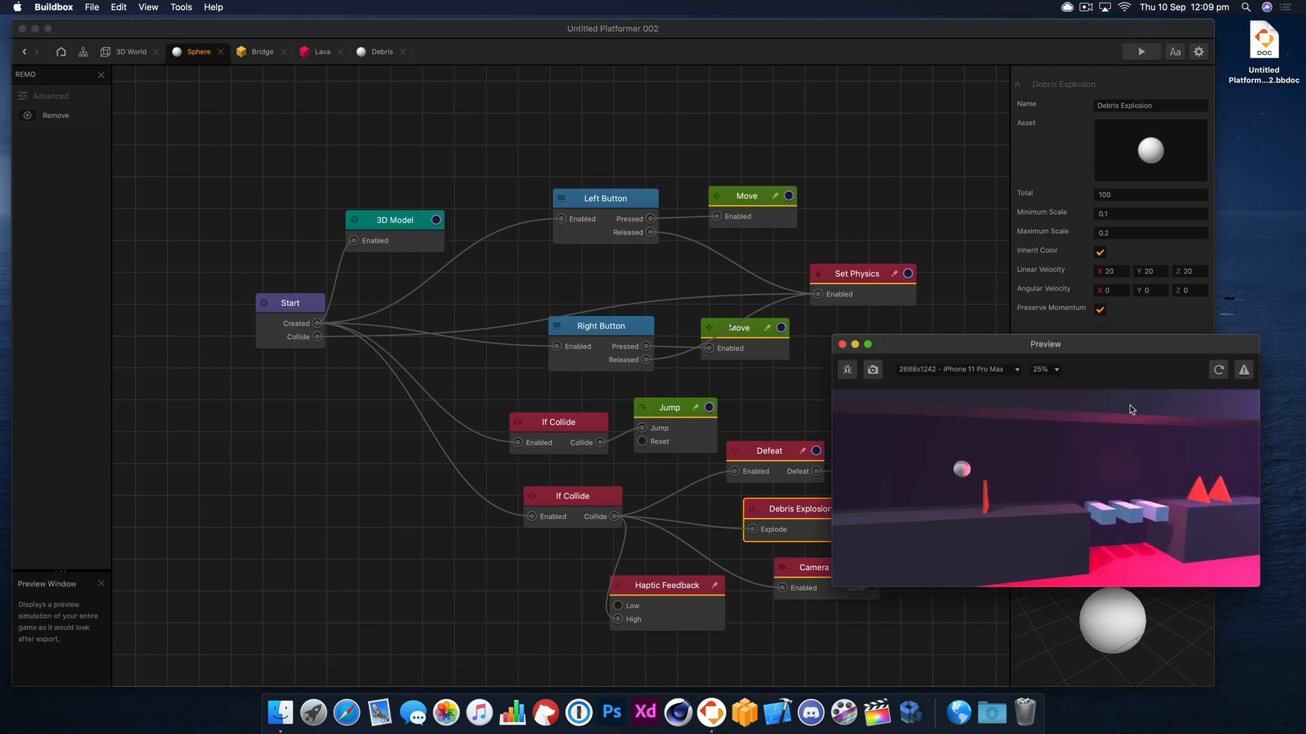
{"action": "left_click", "coordinate": [842, 344]}
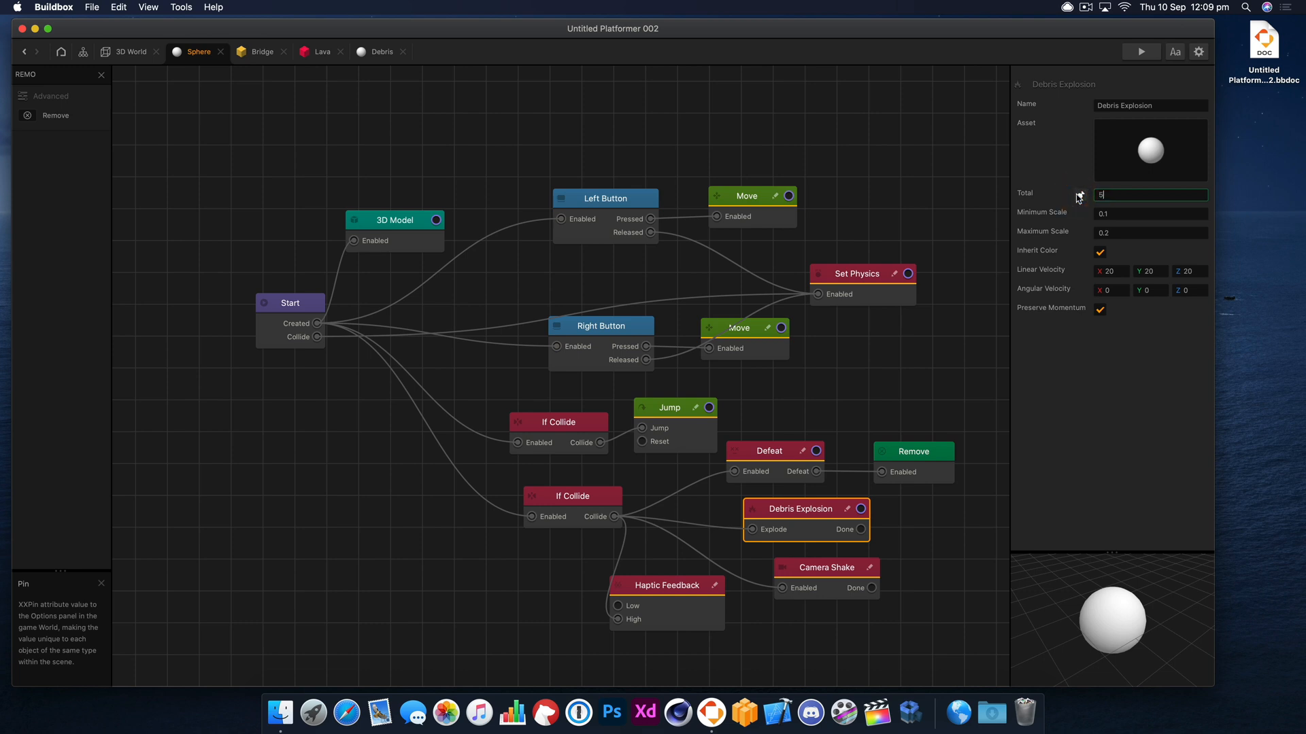
Step: Enter a new total number of pieces for the Debris Explosion and deselect the node
{"action": "key", "text": "Tab"}
{"action": "left_click", "coordinate": [896, 397]}
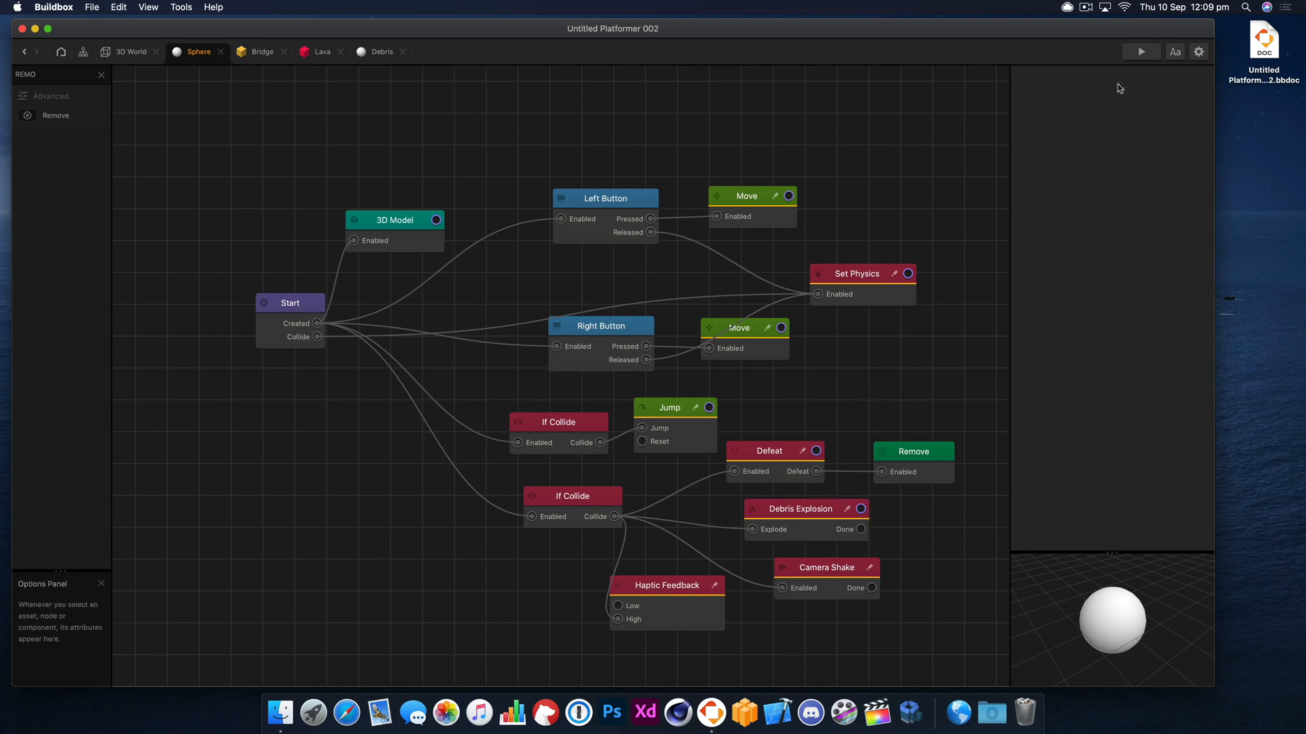
Step: In the 3D World, lower the floating plank to about Y 1.32, Z -43.96, just past the last platform cube
{"action": "left_click", "coordinate": [145, 53]}
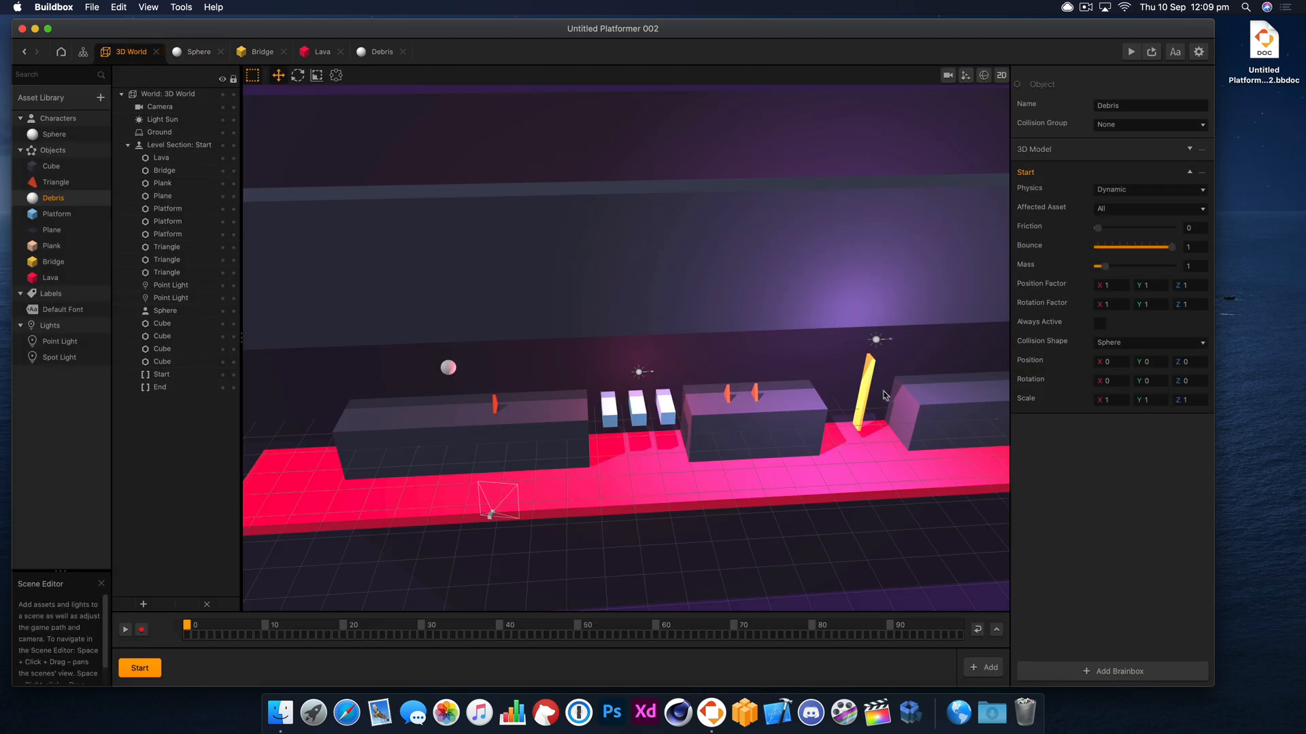
{"action": "right_click_drag", "start_coordinate": [894, 385], "coordinate": [721, 343]}
{"action": "left_click", "coordinate": [720, 343]}
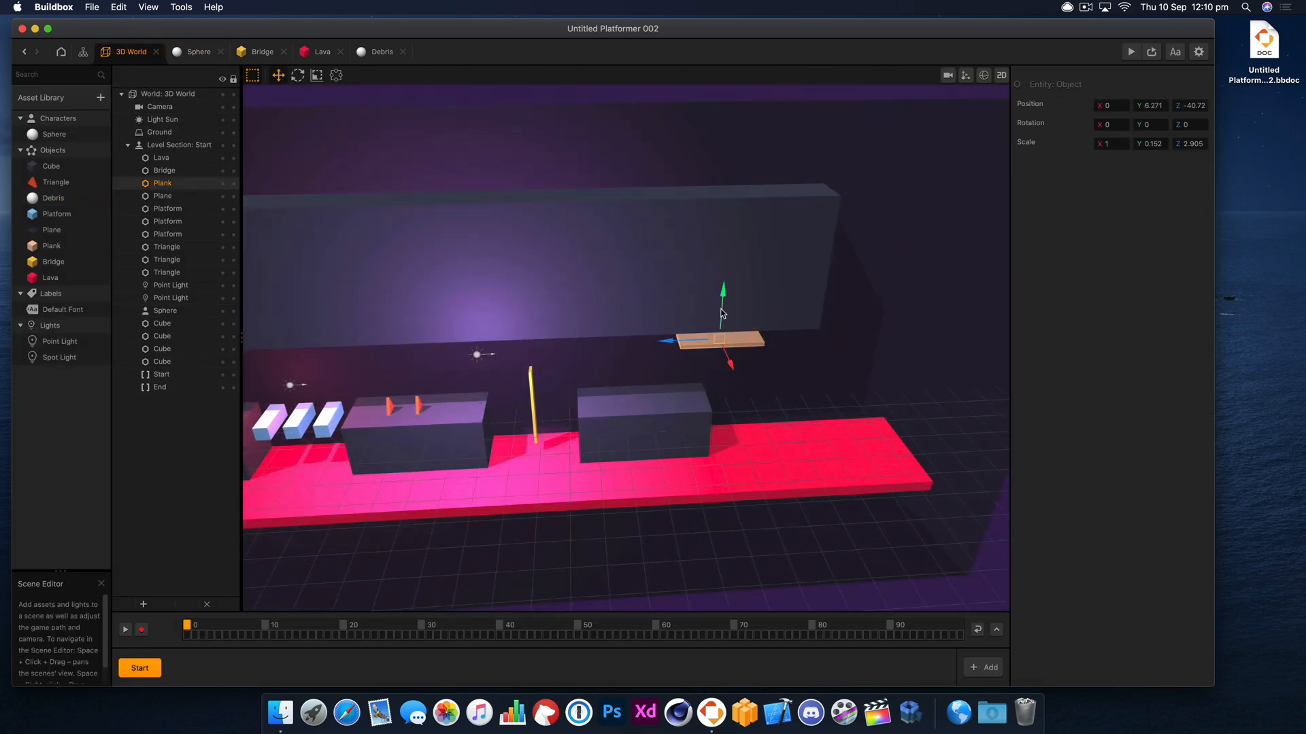
{"action": "left_click_drag", "start_coordinate": [723, 313], "coordinate": [820, 423]}
Step: Duplicate the last platform cube and place the copy on the far side of the plank
{"action": "left_click", "coordinate": [646, 420]}
{"action": "key", "text": "super+d"}
Step: Shorten the plank between the last two cubes to a Z scale of about 2.42
{"action": "left_click", "coordinate": [749, 390]}
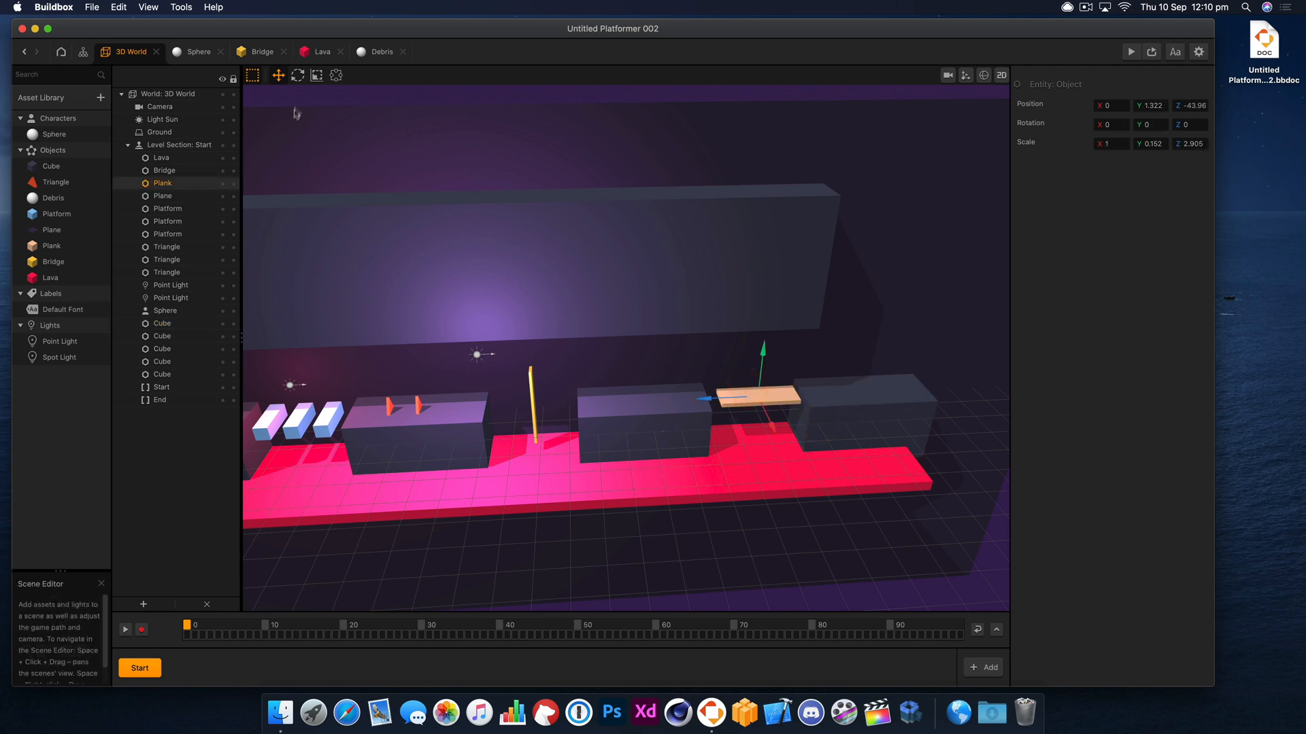
{"action": "left_click", "coordinate": [319, 52]}
{"action": "left_click", "coordinate": [131, 52]}
{"action": "left_click", "coordinate": [316, 75]}
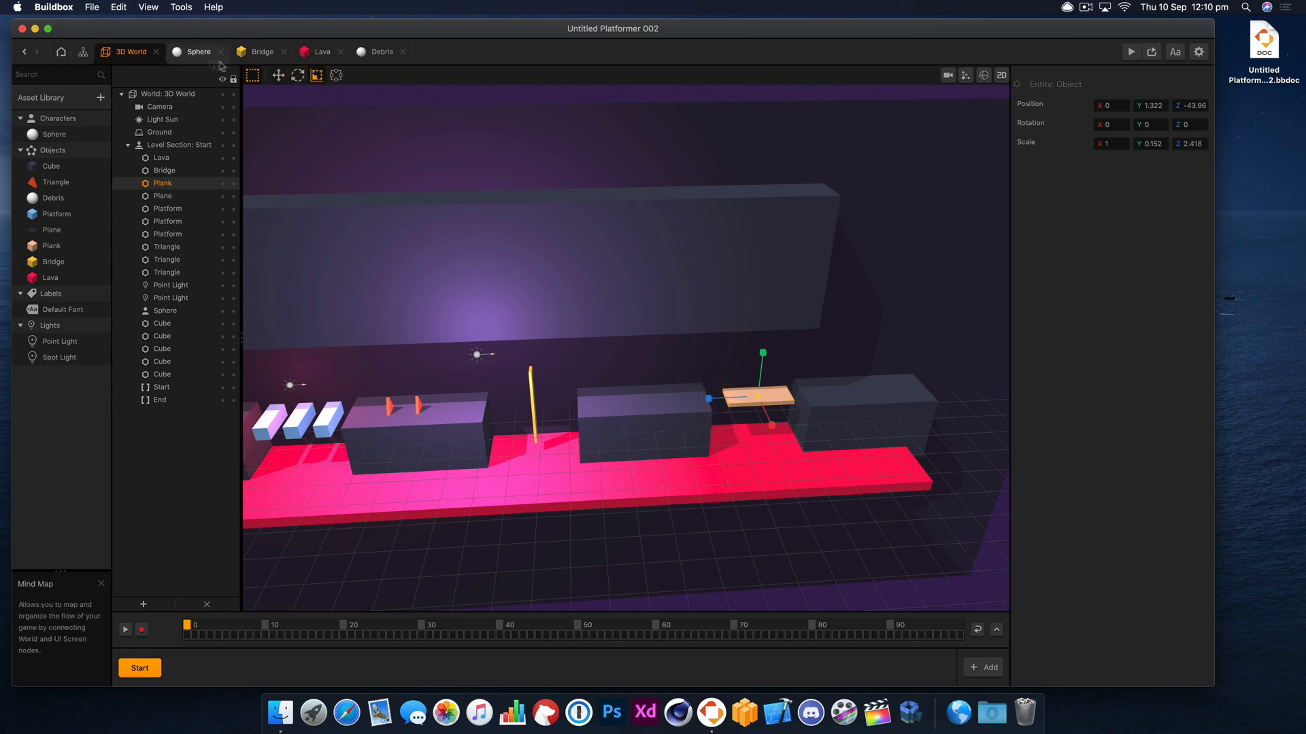
Step: Widen the gap by moving the final cube farther out, and reposition the plank within it at about Z -44.68
{"action": "key", "text": "w"}
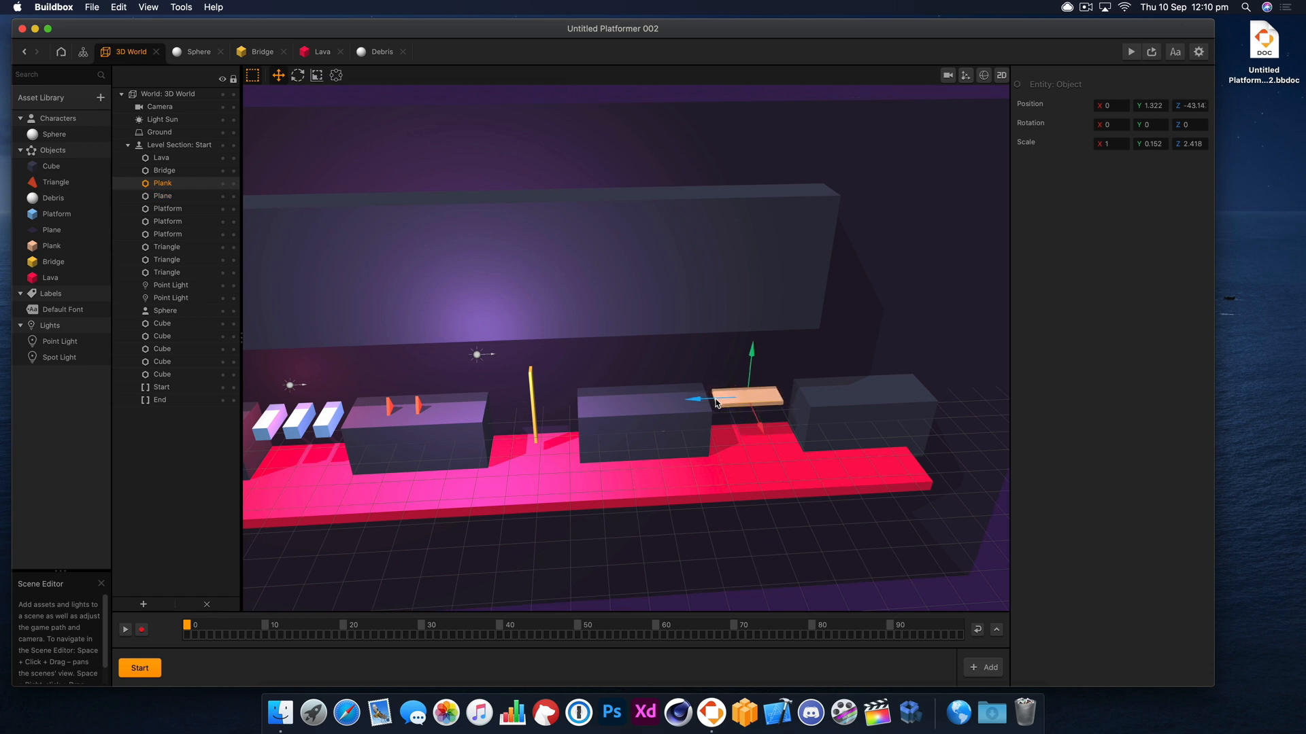
{"action": "left_click", "coordinate": [860, 402]}
{"action": "mouse_move", "coordinate": [848, 422]}
{"action": "left_mouse_down"}
{"action": "mouse_move", "coordinate": [886, 423]}
{"action": "mouse_move", "coordinate": [869, 421]}
{"action": "left_mouse_up"}
{"action": "left_click", "coordinate": [761, 396]}
{"action": "left_click_drag", "start_coordinate": [724, 402], "coordinate": [743, 400]}
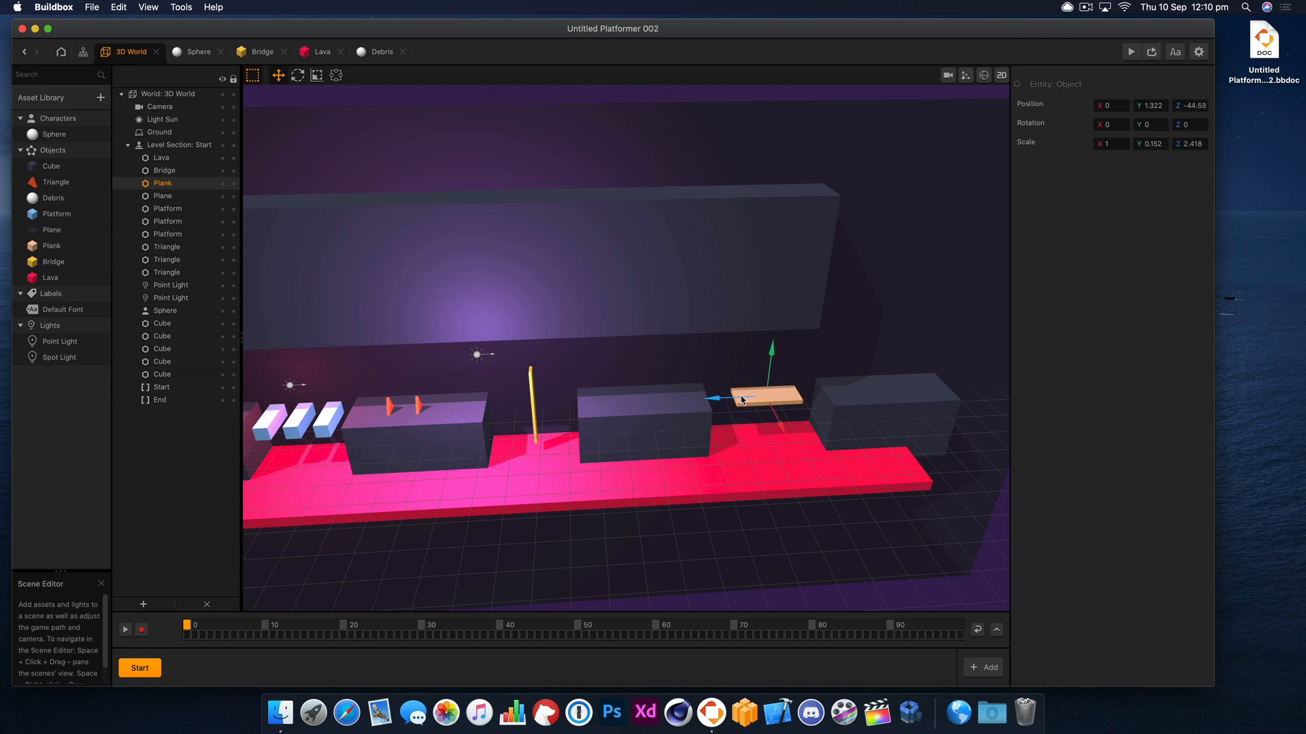
Step: Lengthen the large cube above the level to a Z scale of about 65.38
{"action": "left_click", "coordinate": [746, 277]}
{"action": "left_click", "coordinate": [317, 75]}
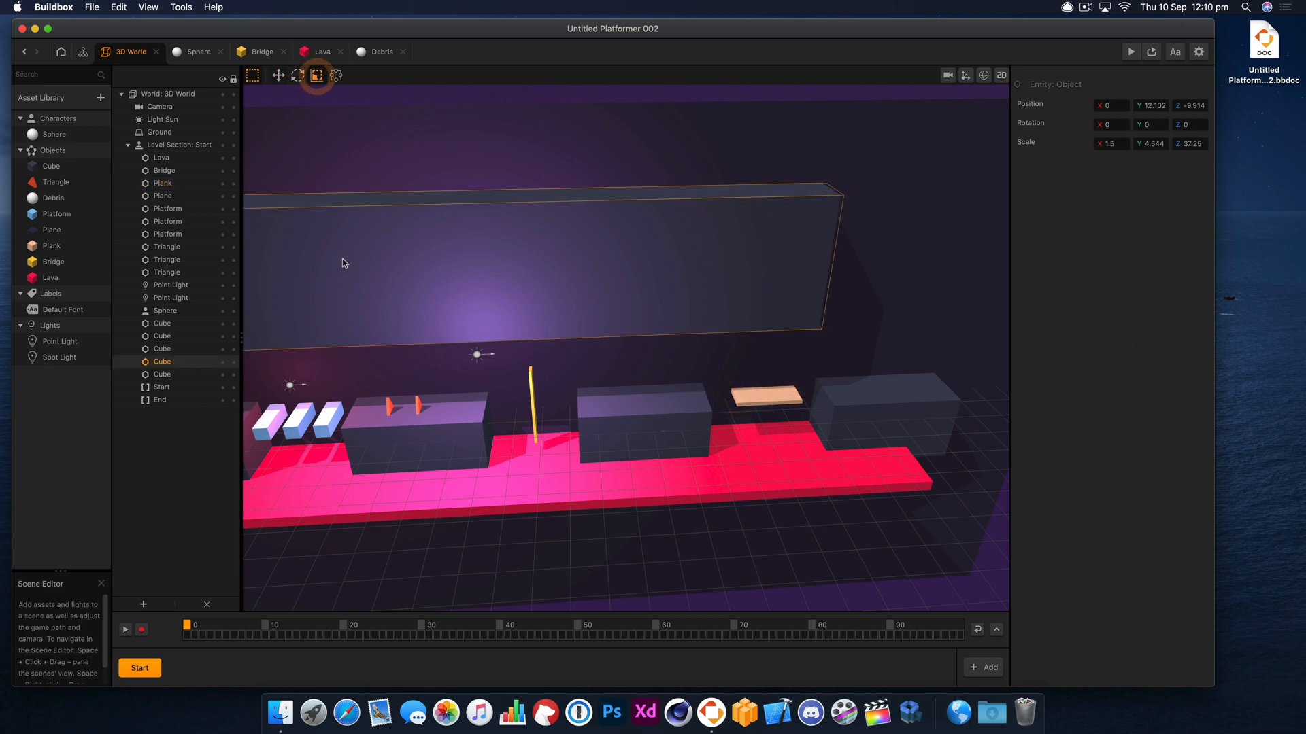
{"action": "scroll", "coordinate": [342, 272], "scroll_direction": "down", "scroll_amount": 3}
{"action": "left_click_drag", "start_coordinate": [295, 297], "coordinate": [267, 302]}
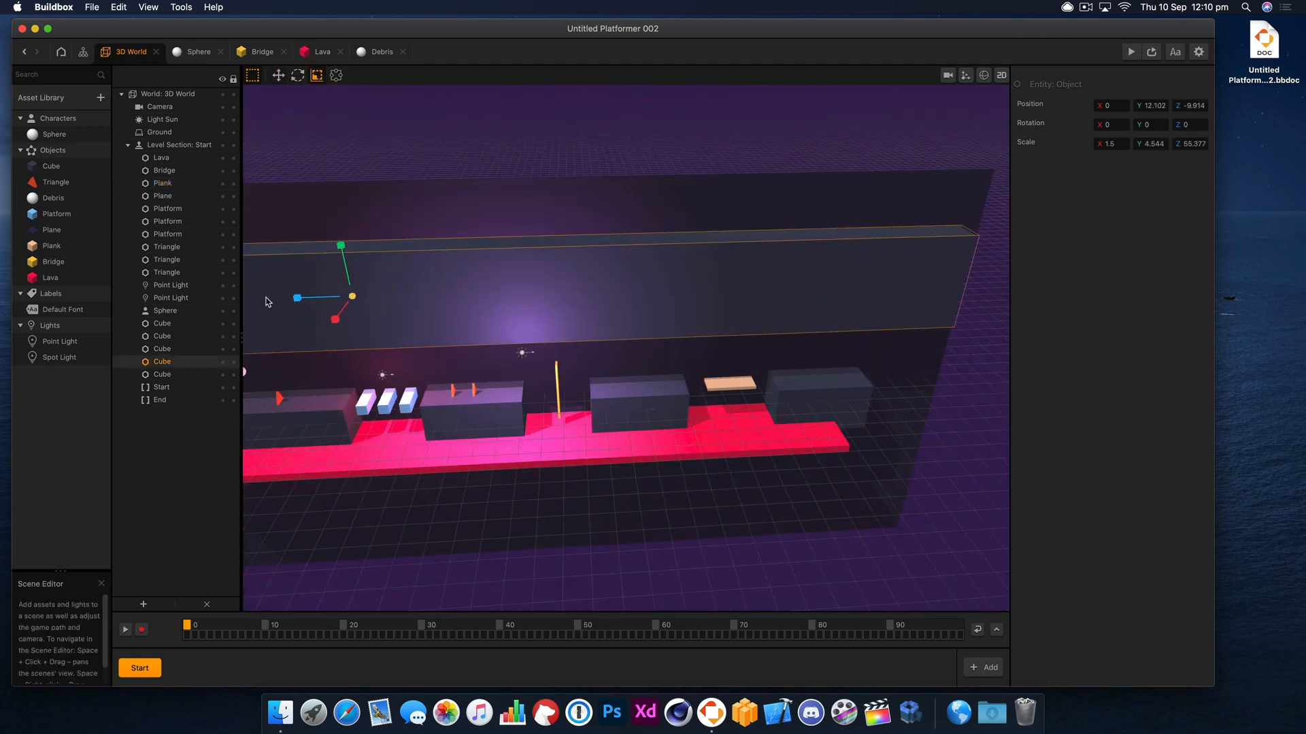
Step: Lengthen the lava to a Z scale of about 56.81 and move the End level border beyond the final cube to about Z -61.81
{"action": "left_click", "coordinate": [742, 445]}
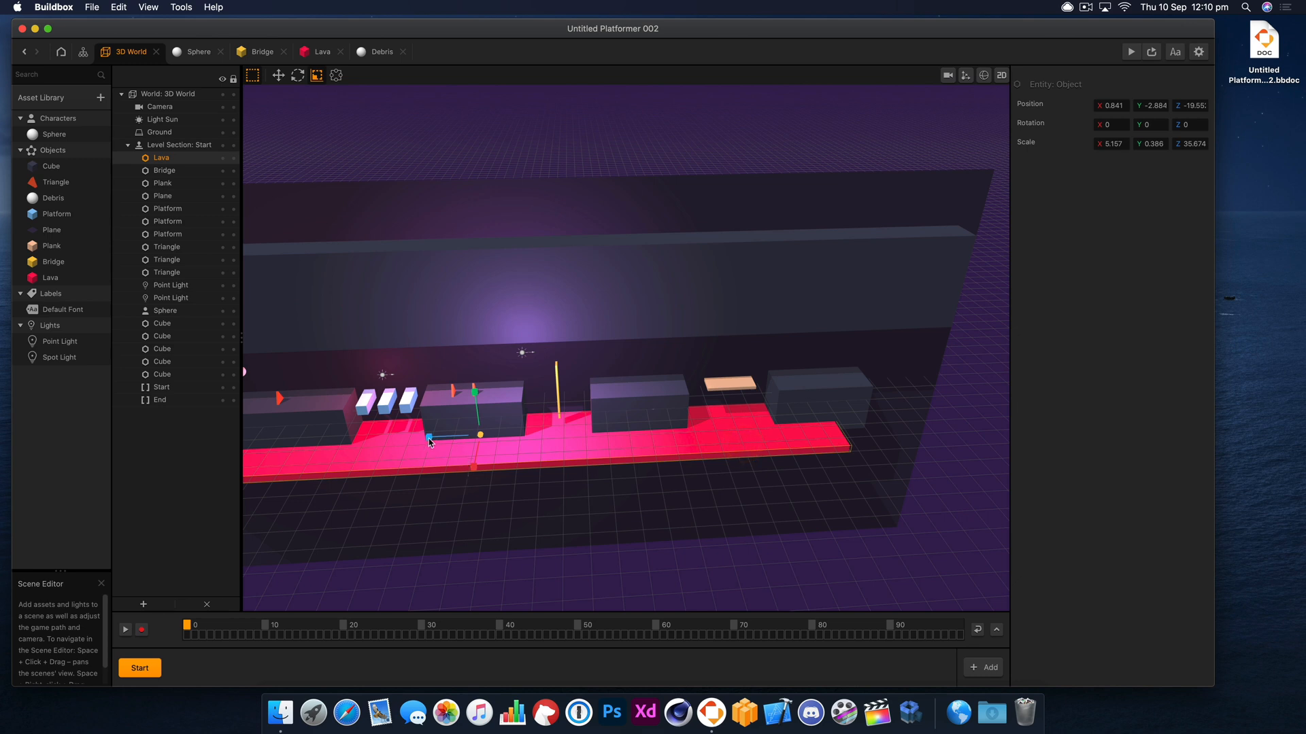
{"action": "left_click_drag", "start_coordinate": [429, 442], "coordinate": [399, 442]}
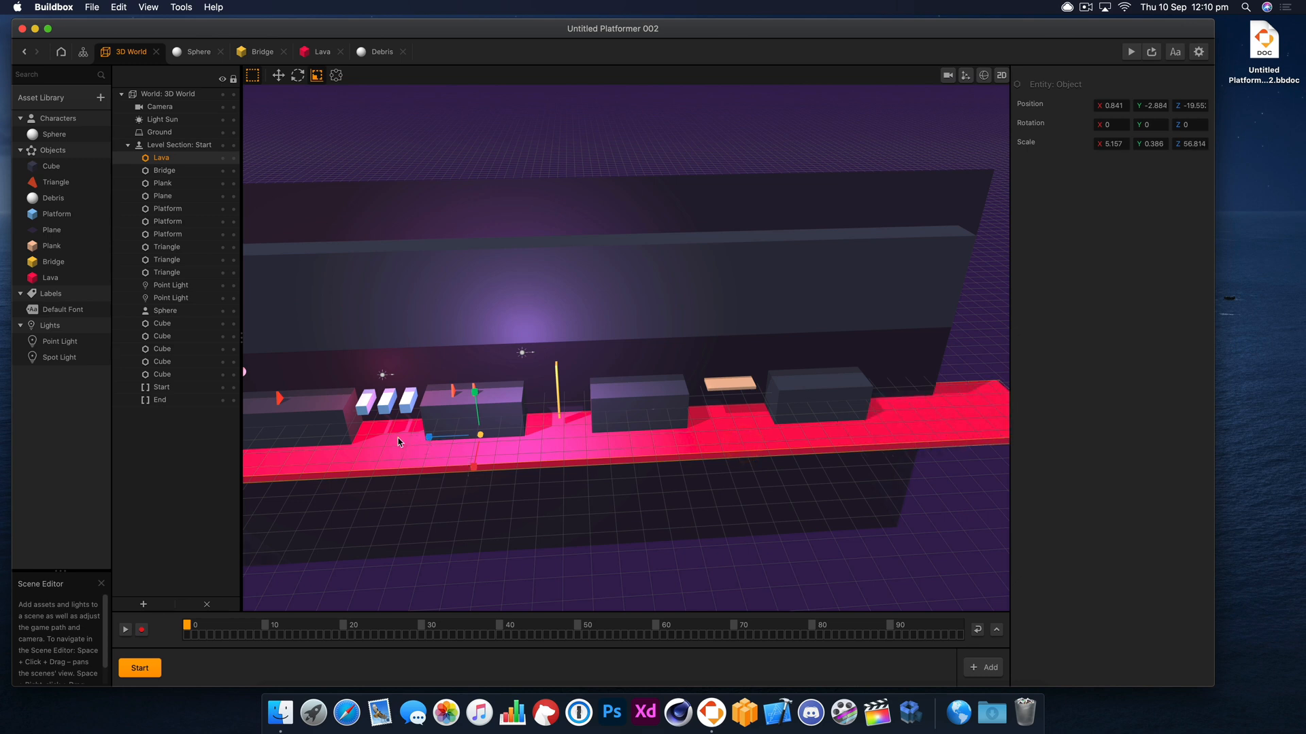
{"action": "left_click", "coordinate": [279, 75]}
{"action": "right_click_drag", "start_coordinate": [879, 485], "coordinate": [865, 414]}
{"action": "left_click", "coordinate": [172, 388]}
{"action": "left_click", "coordinate": [167, 401]}
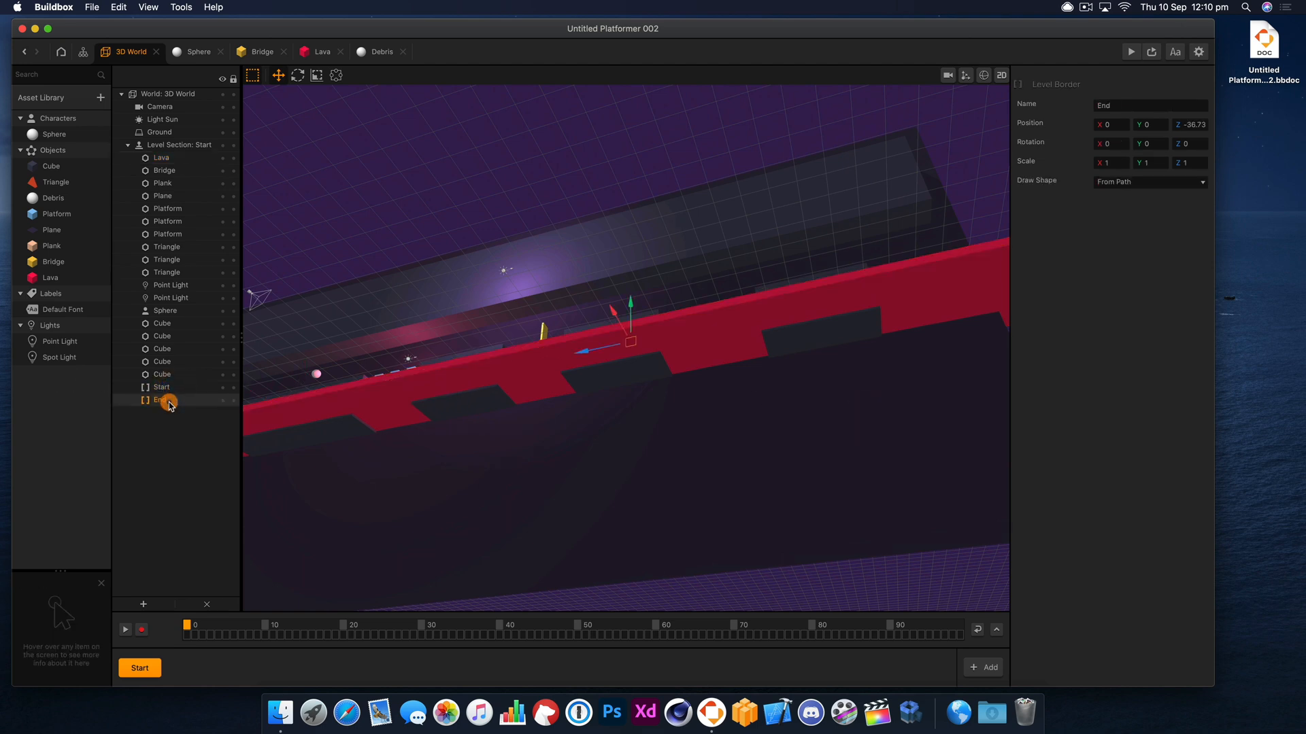
{"action": "left_click_drag", "start_coordinate": [607, 354], "coordinate": [897, 315]}
{"action": "right_click_drag", "start_coordinate": [568, 318], "coordinate": [445, 396]}
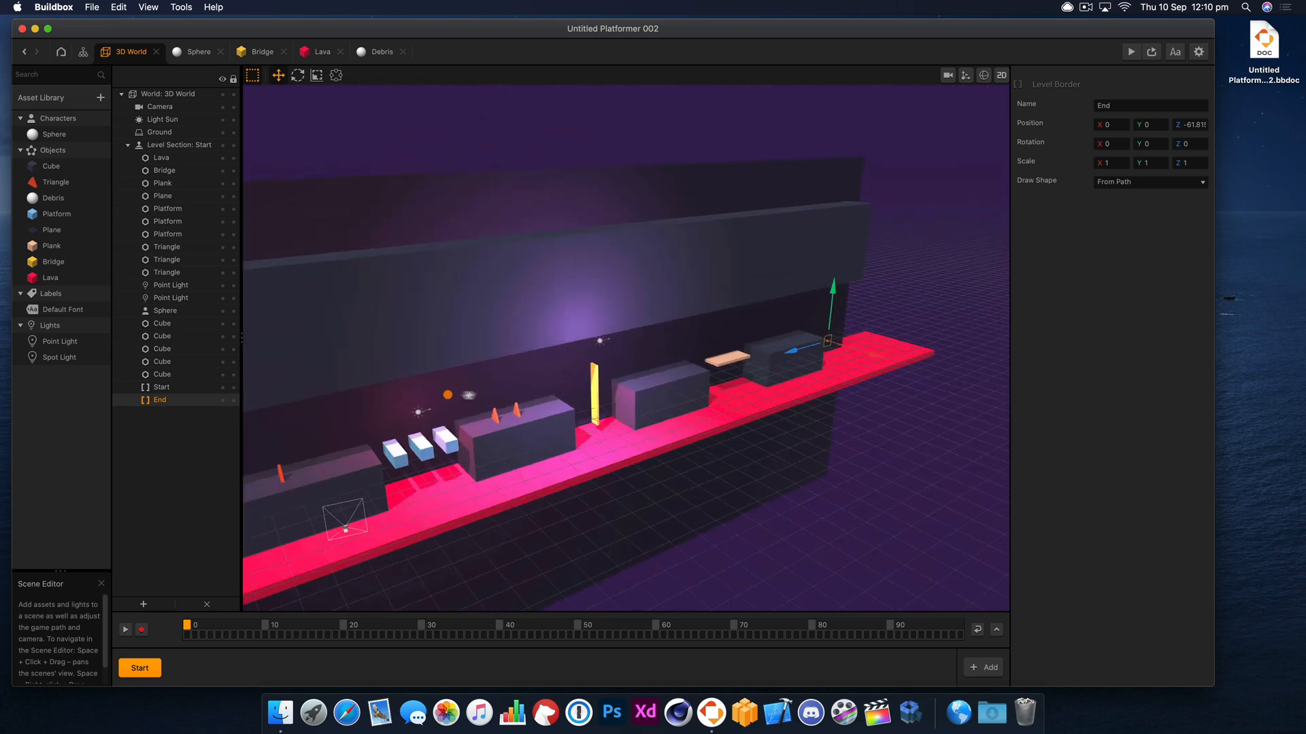
Step: Preview the extended level, restarting the run once, and close the preview
{"action": "left_click", "coordinate": [1130, 51]}
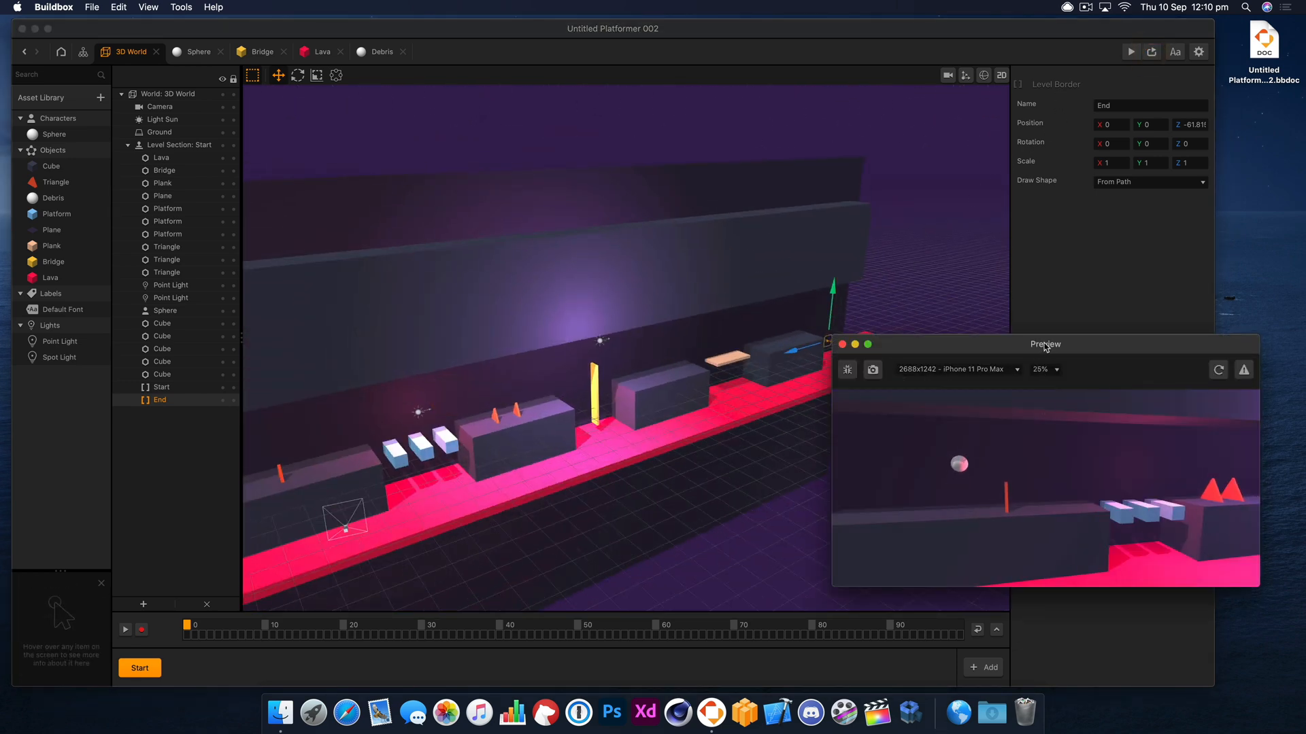
{"action": "left_click_drag", "start_coordinate": [1039, 344], "coordinate": [855, 297]}
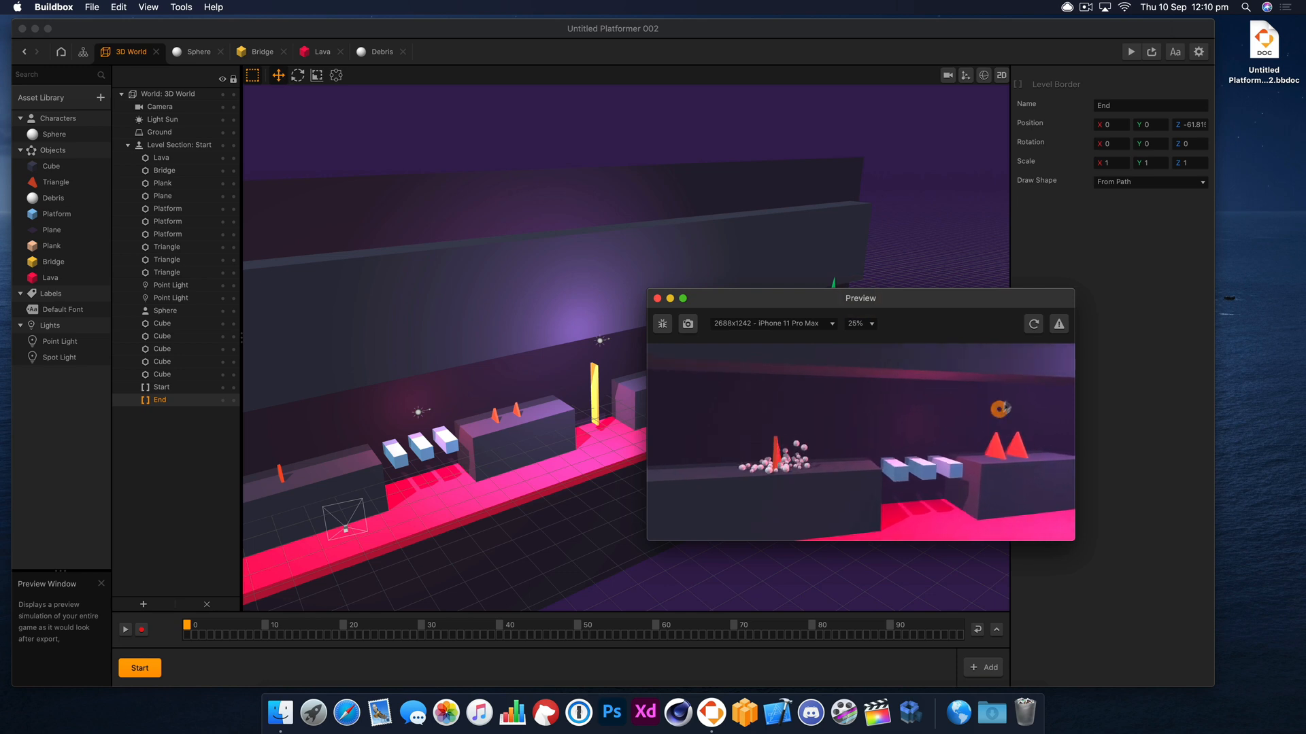
{"action": "left_click", "coordinate": [1033, 323]}
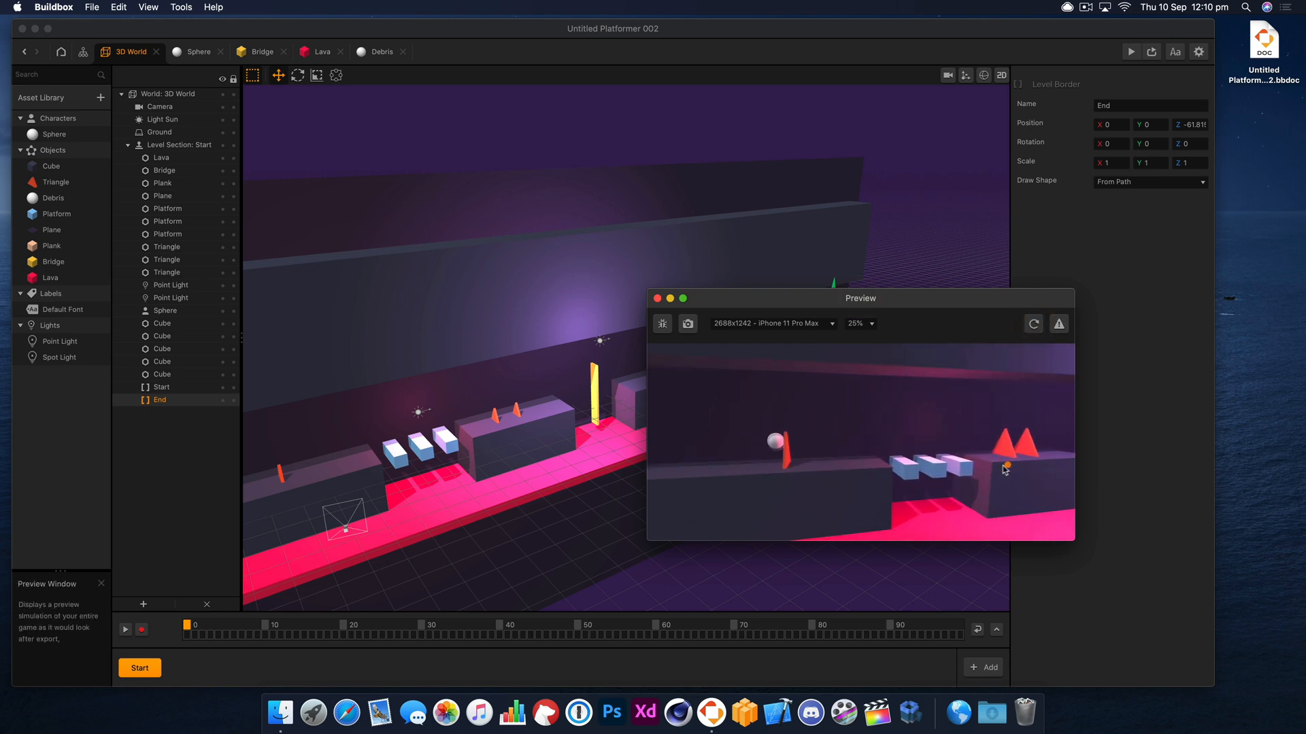
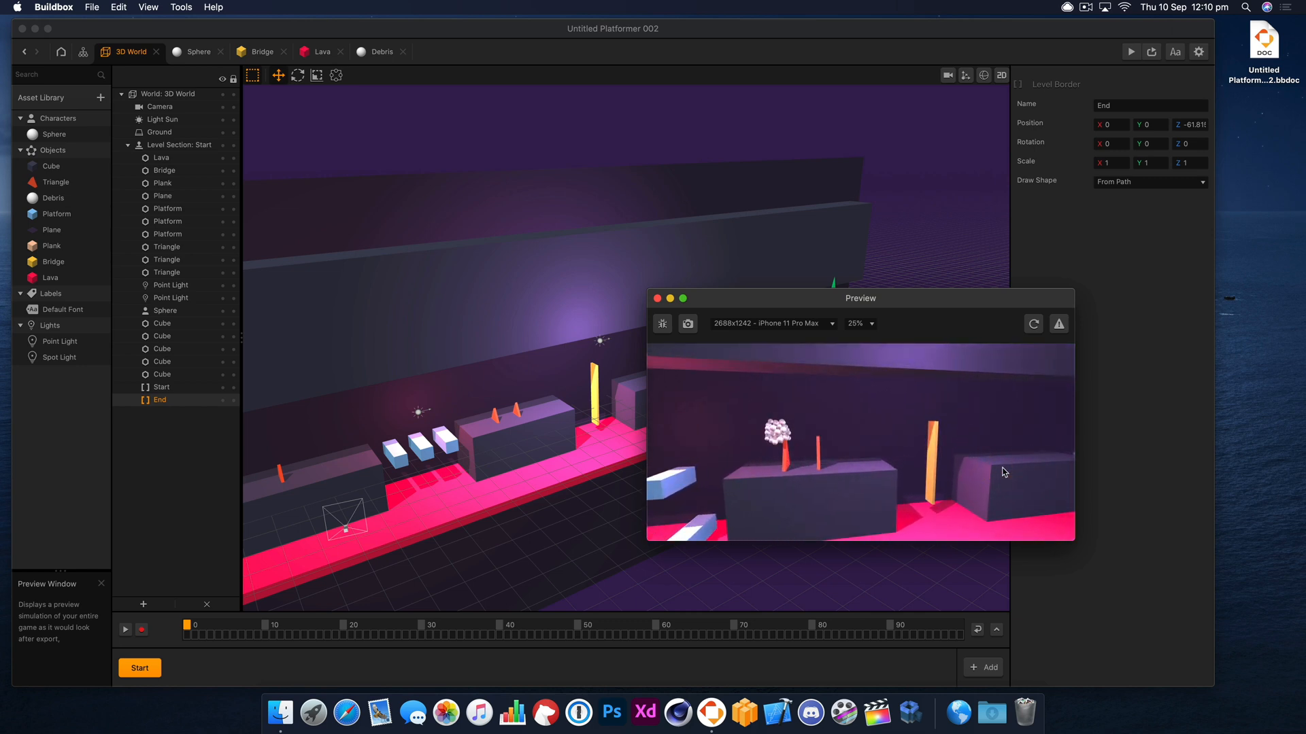
{"action": "left_click", "coordinate": [657, 297]}
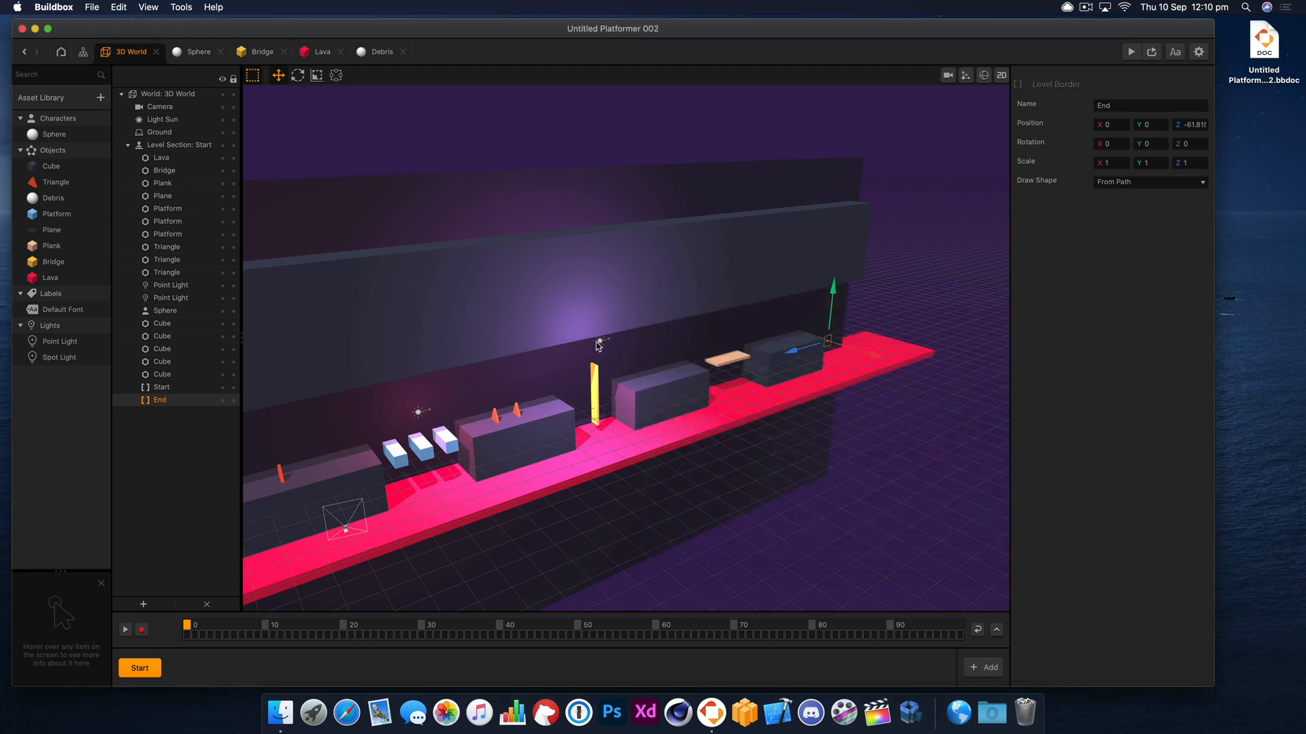
Step: Delete the purple point light above the yellow bridge
{"action": "left_click", "coordinate": [599, 342]}
{"action": "key", "text": "Delete"}
{"action": "left_click", "coordinate": [419, 412]}
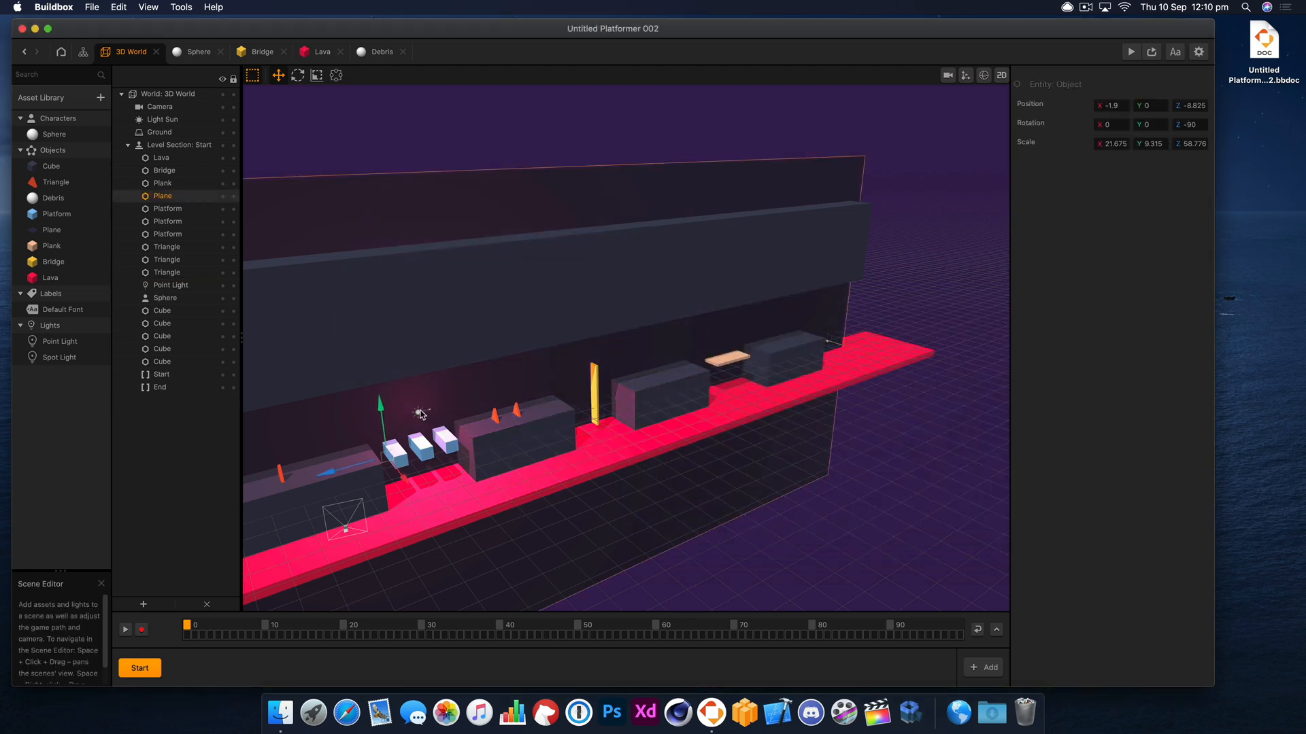
{"action": "key", "text": "super+d"}
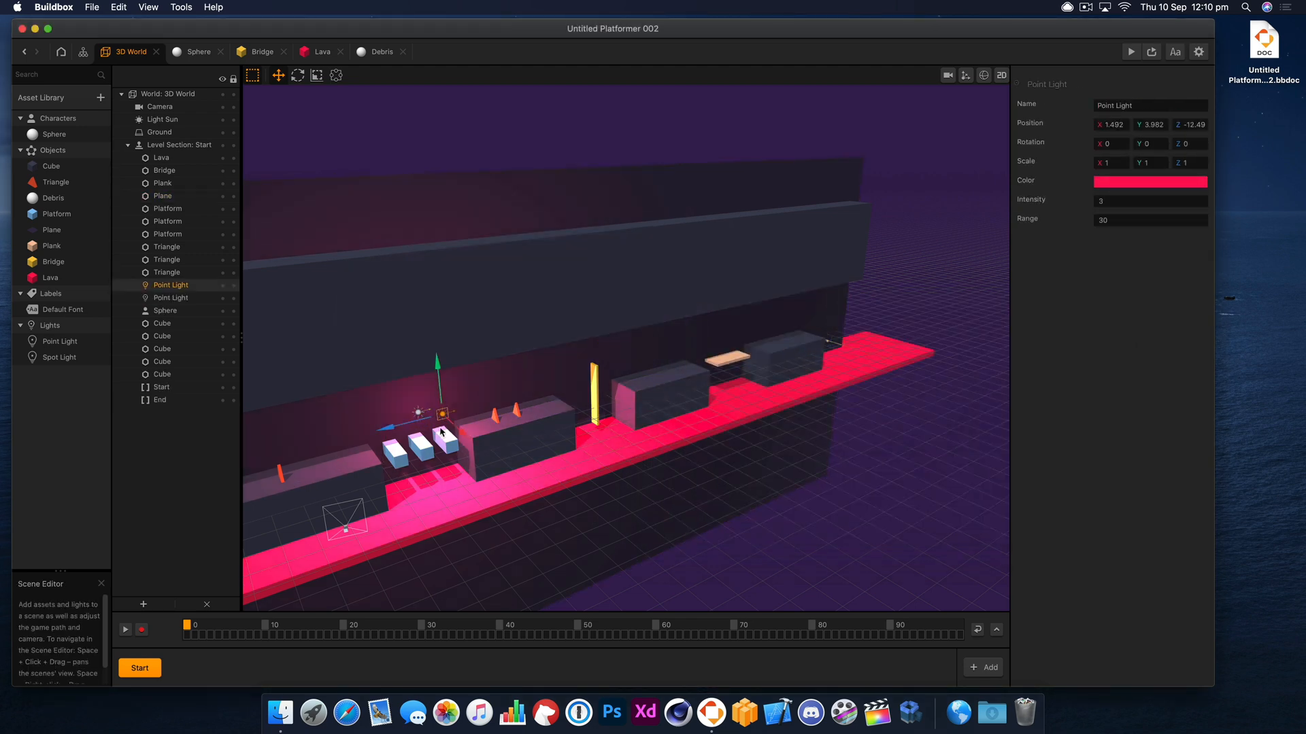
{"action": "key", "text": "Delete"}
Step: Duplicate the red point light twice, placing one copy above the bridge at about Z -27.64 and one above the plank at about Z -44.63
{"action": "right_click_drag", "start_coordinate": [442, 432], "coordinate": [491, 427]}
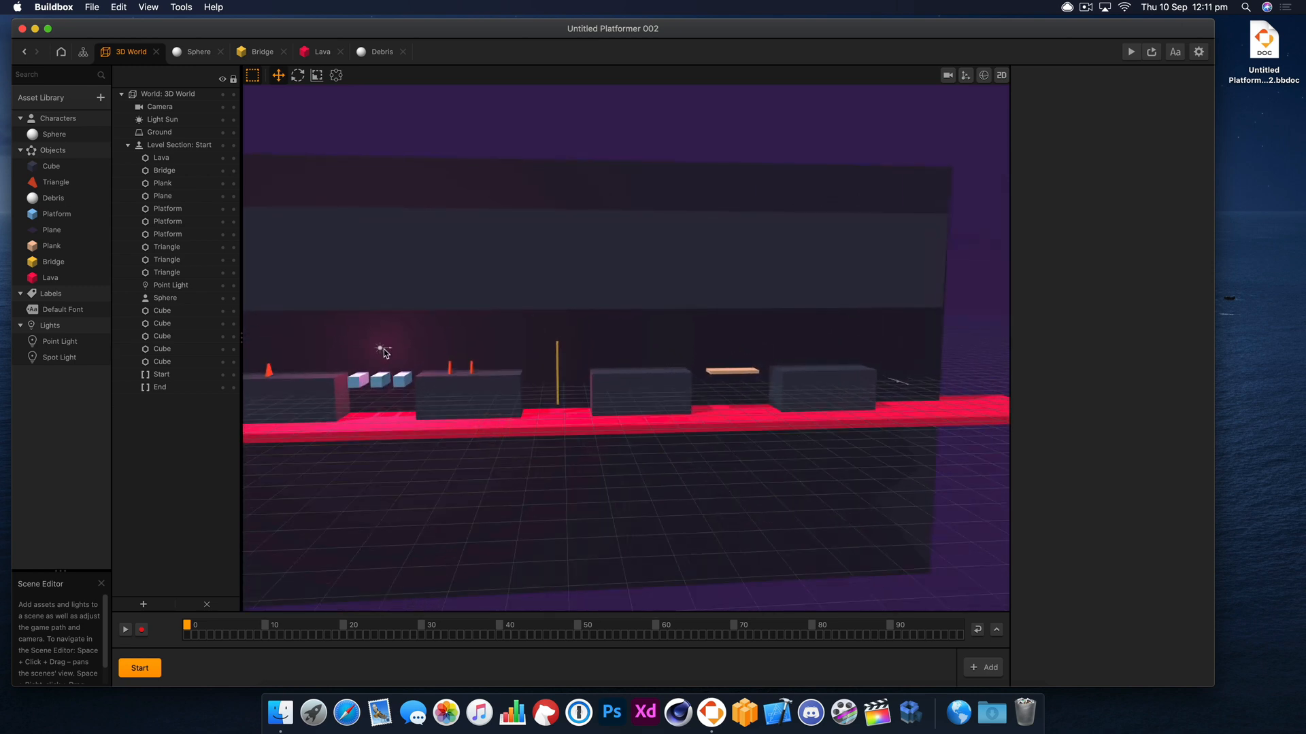
{"action": "left_click", "coordinate": [383, 350]}
{"action": "key", "text": "super+d"}
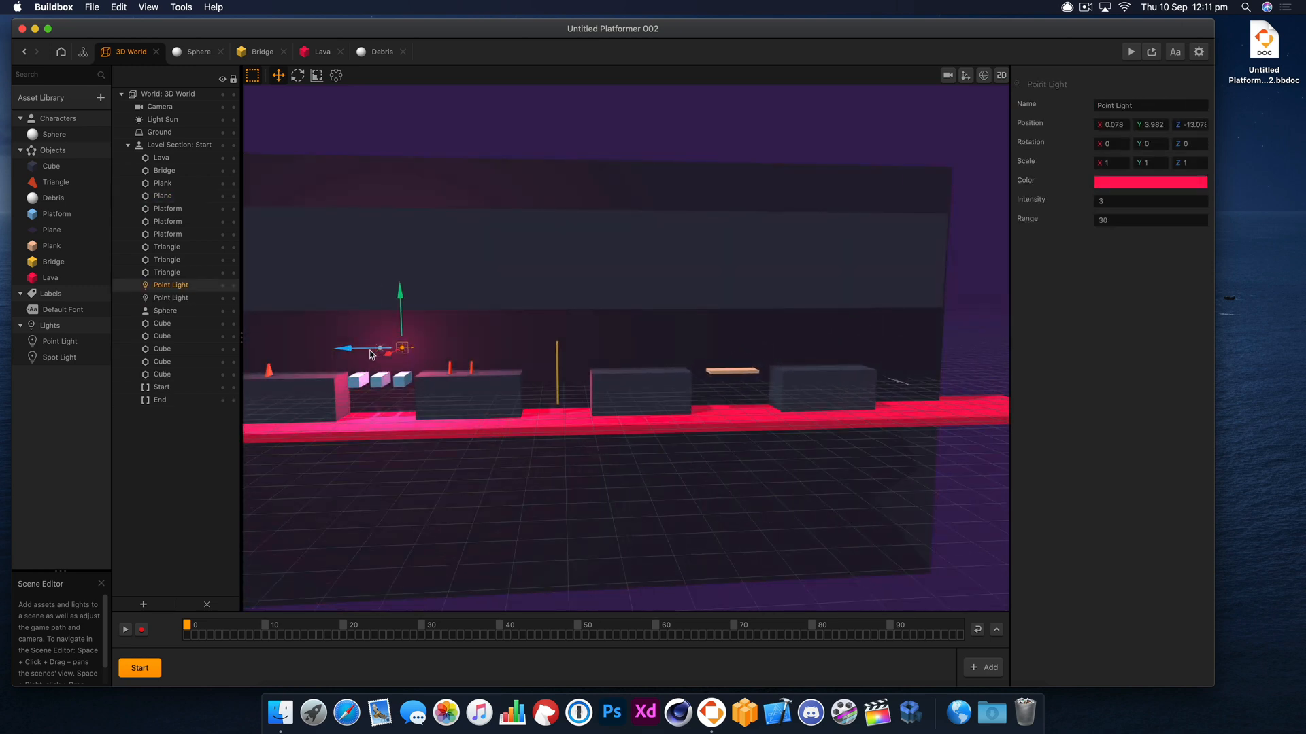
{"action": "left_click_drag", "start_coordinate": [361, 350], "coordinate": [538, 357]}
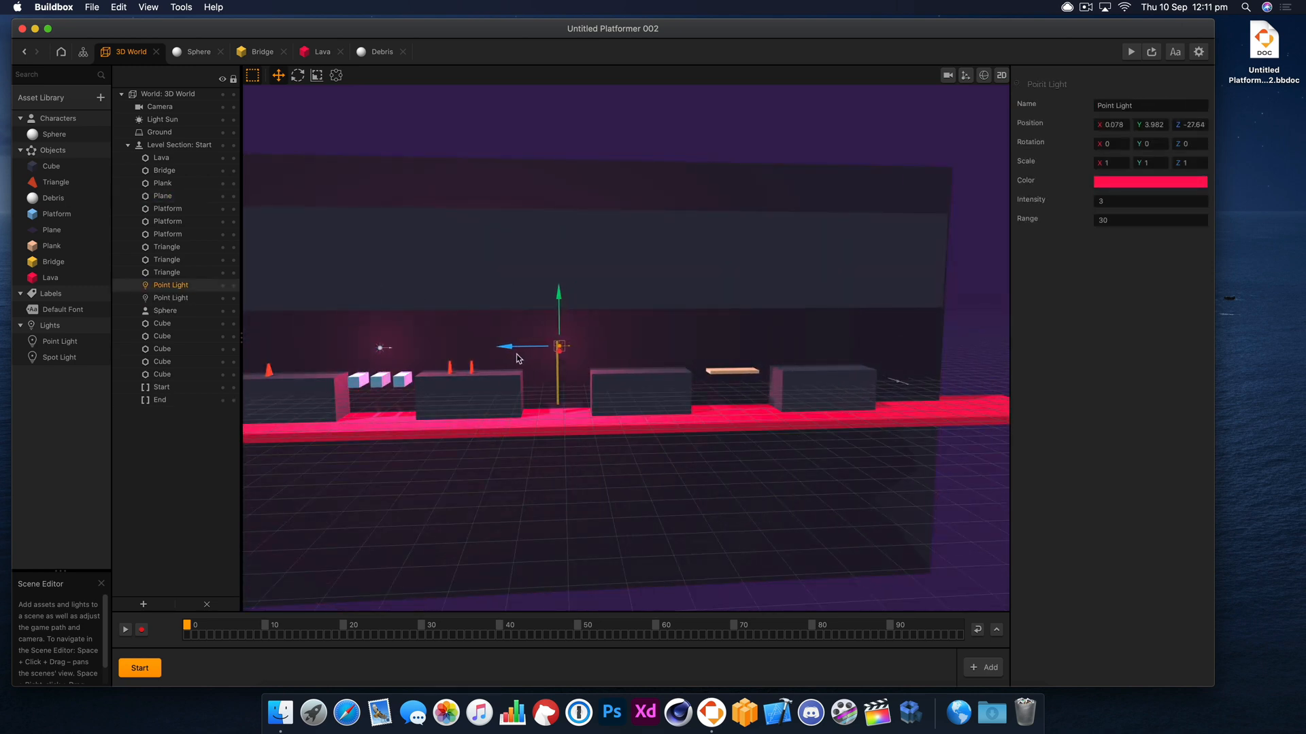
{"action": "key", "text": "super+d"}
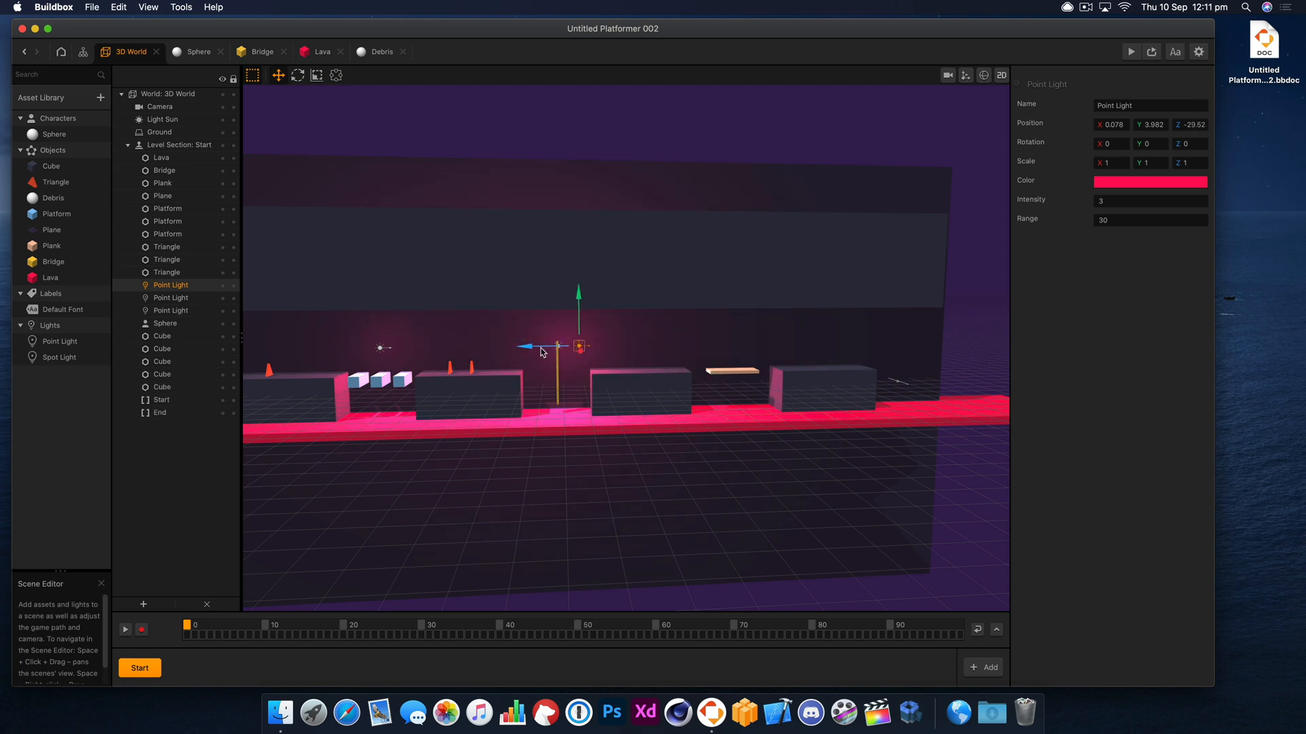
{"action": "left_click_drag", "start_coordinate": [542, 353], "coordinate": [695, 358]}
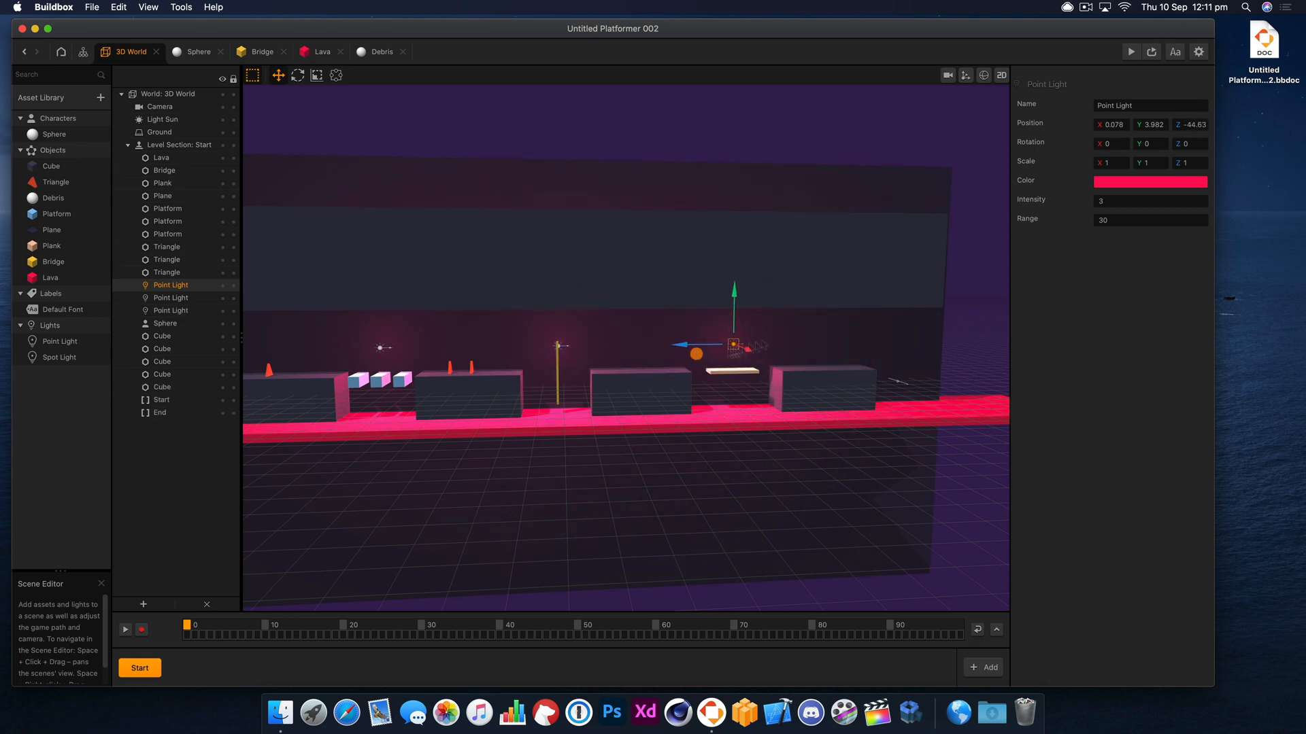
Step: Play-test the relit level through the obstacles, bridge and plank, and close the preview
{"action": "key", "text": "super+r"}
{"action": "left_click_drag", "start_coordinate": [842, 290], "coordinate": [676, 145]}
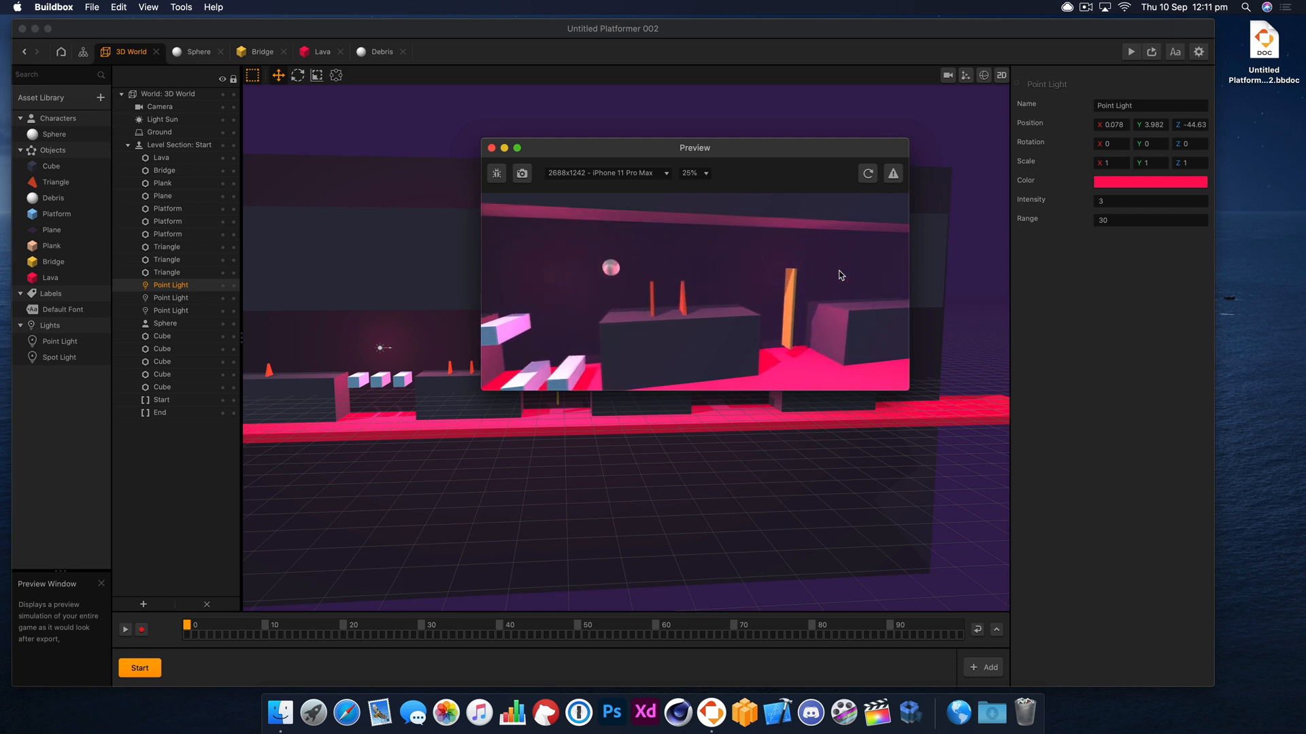
{"action": "left_click", "coordinate": [840, 275]}
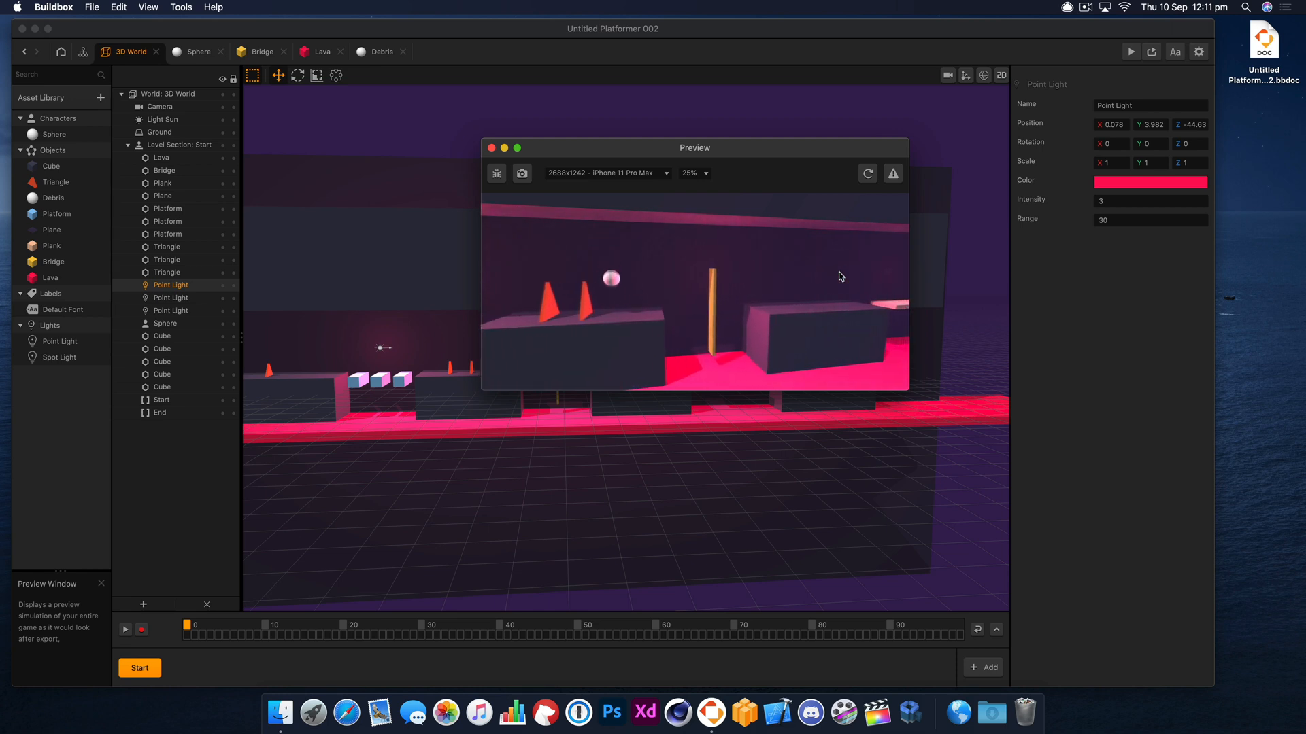
{"action": "left_click", "coordinate": [841, 274]}
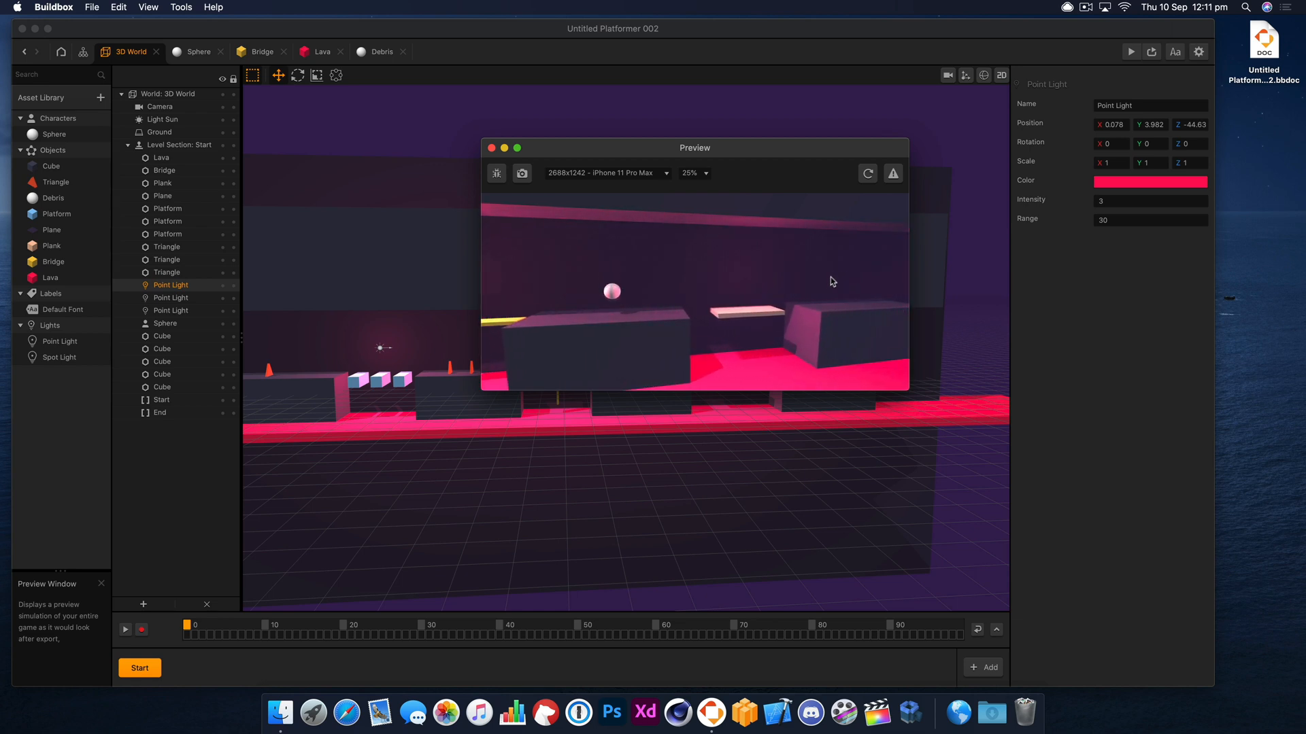
{"action": "left_click", "coordinate": [829, 281]}
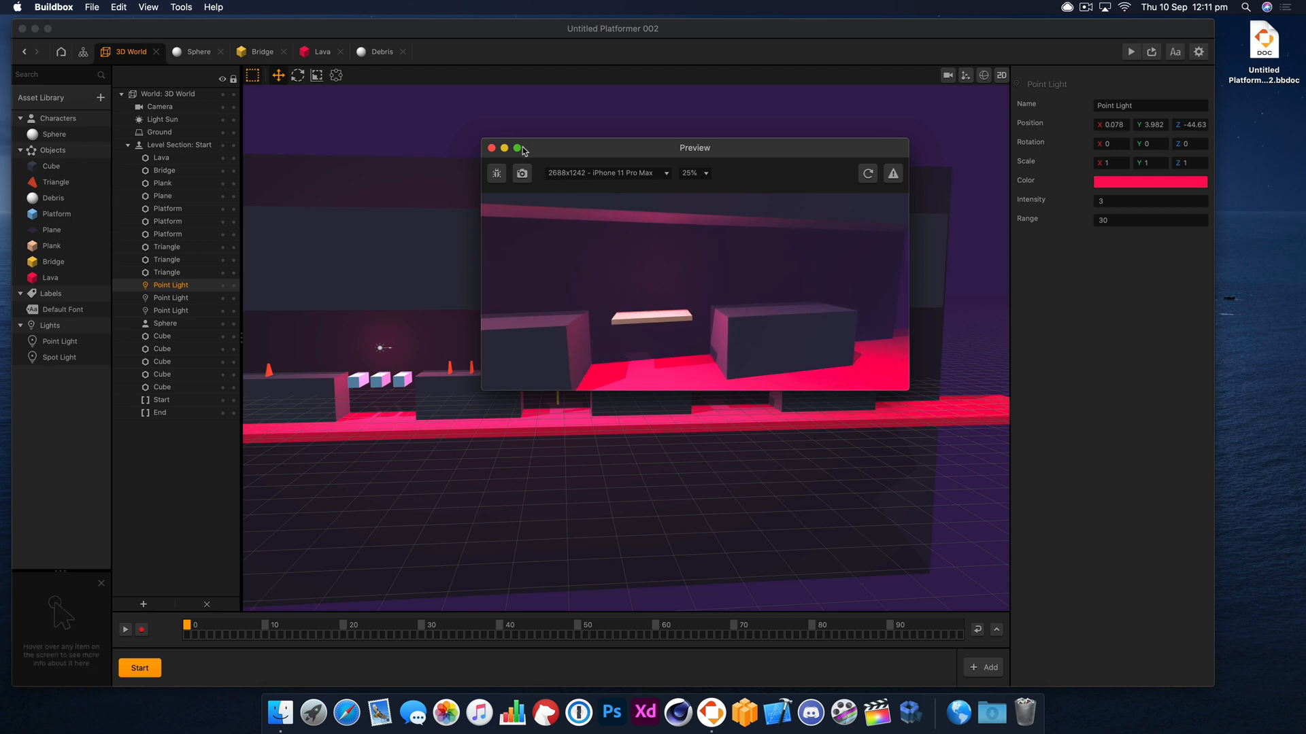
{"action": "left_click", "coordinate": [492, 147]}
{"action": "left_click", "coordinate": [575, 236]}
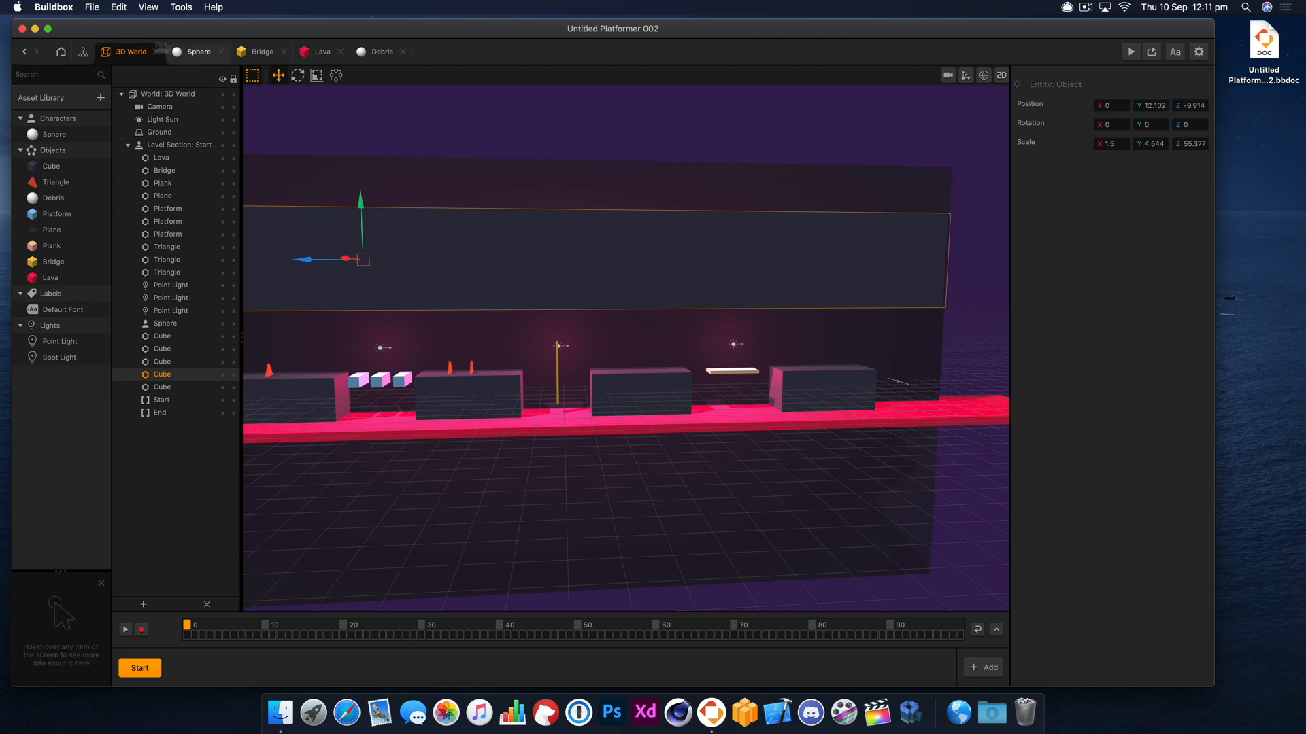
Step: Inspect the UI Screen's left and right control buttons from the Mind Map, and return to the 3D World
{"action": "left_click", "coordinate": [83, 52]}
{"action": "left_click", "coordinate": [791, 352]}
{"action": "left_click_drag", "start_coordinate": [791, 352], "coordinate": [781, 364]}
{"action": "left_click", "coordinate": [836, 376]}
{"action": "double_click", "coordinate": [799, 377]}
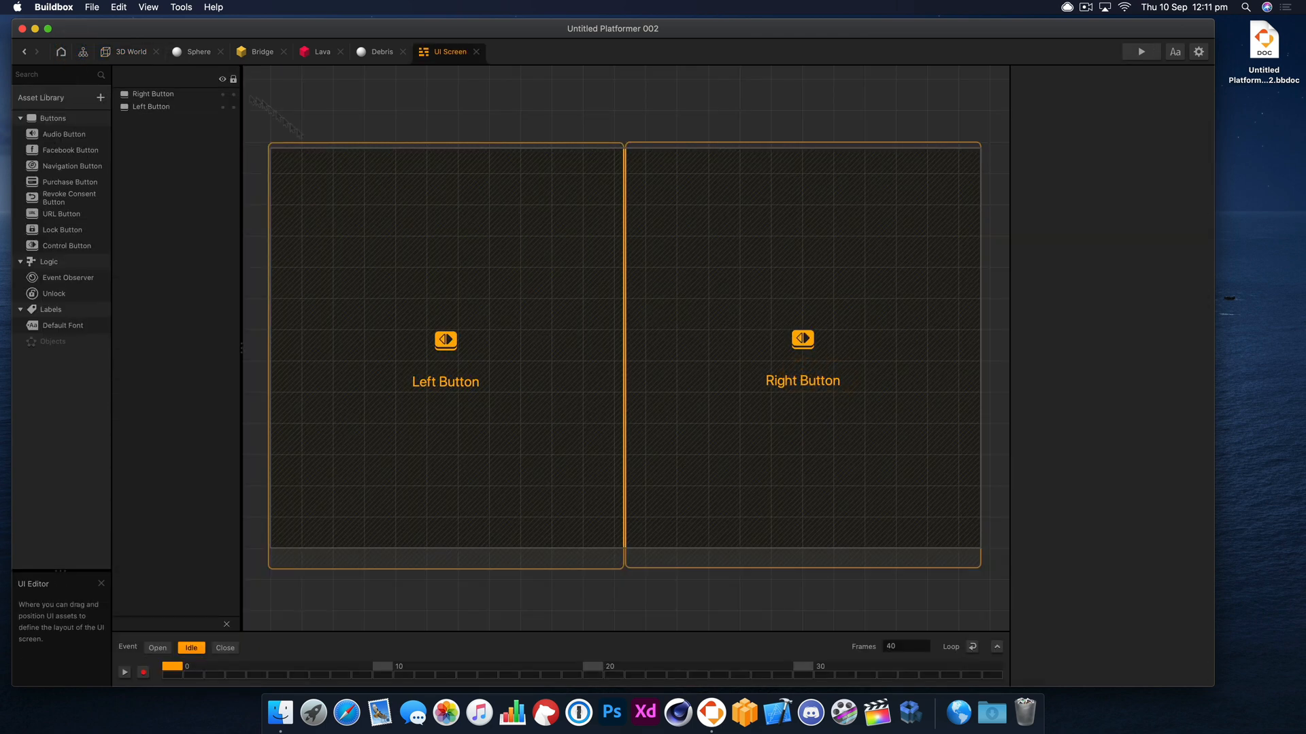
{"action": "left_click", "coordinate": [129, 52]}
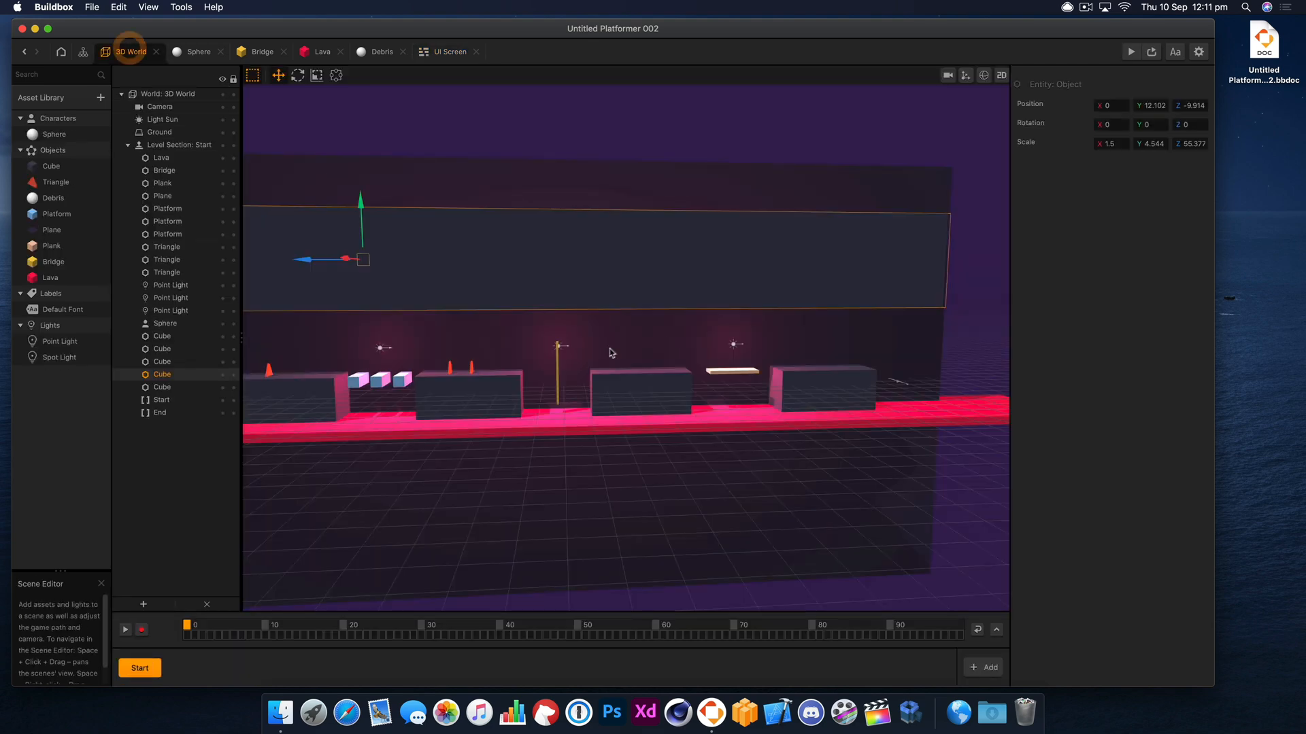
Step: Rearrange the Mind Map nodes, raising the 3D World node level with Start and shifting the UI Screen node slightly higher
{"action": "left_click", "coordinate": [82, 53]}
{"action": "left_click", "coordinate": [473, 371]}
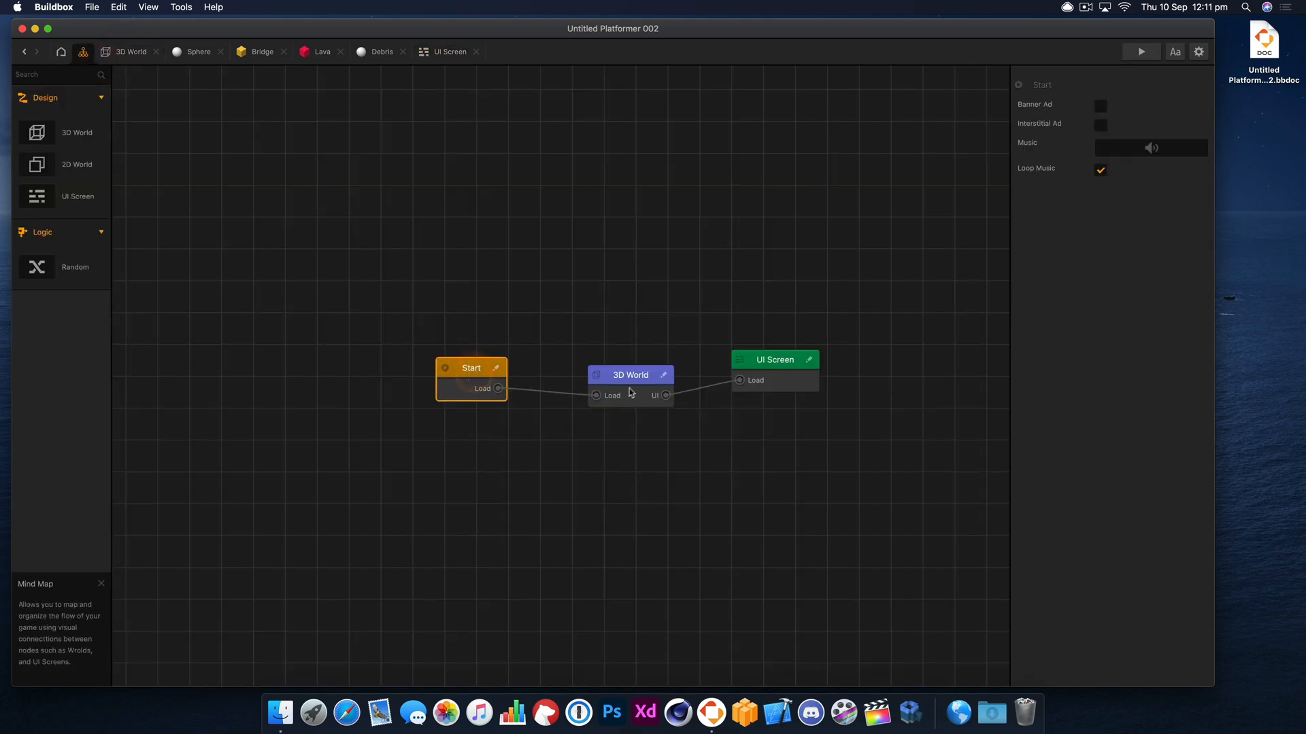
{"action": "mouse_move", "coordinate": [631, 393]}
{"action": "left_mouse_down"}
{"action": "mouse_move", "coordinate": [623, 374]}
{"action": "mouse_move", "coordinate": [631, 393]}
{"action": "mouse_move", "coordinate": [634, 372]}
{"action": "left_mouse_up"}
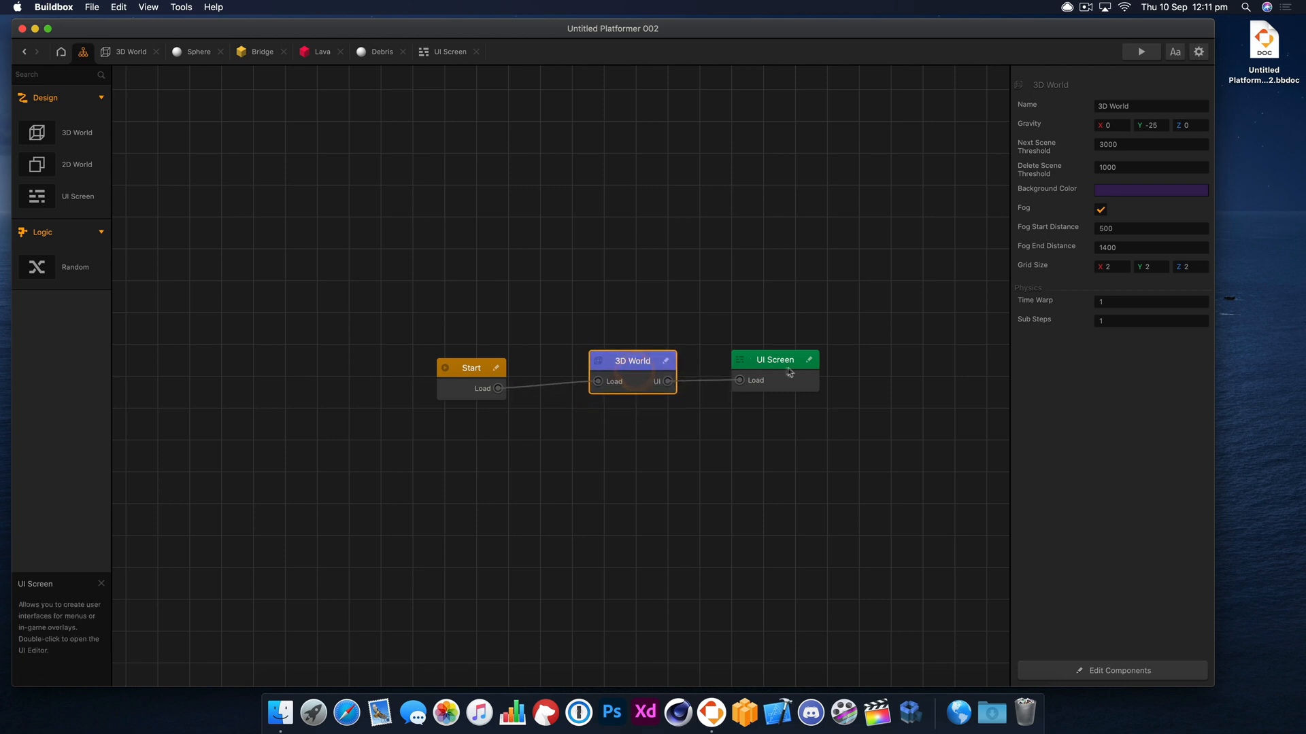
{"action": "left_click_drag", "start_coordinate": [788, 372], "coordinate": [765, 338]}
Step: Open the UI Screen and add an Event Observer near the upper-left corner of the Left Button area
{"action": "double_click", "coordinate": [768, 341]}
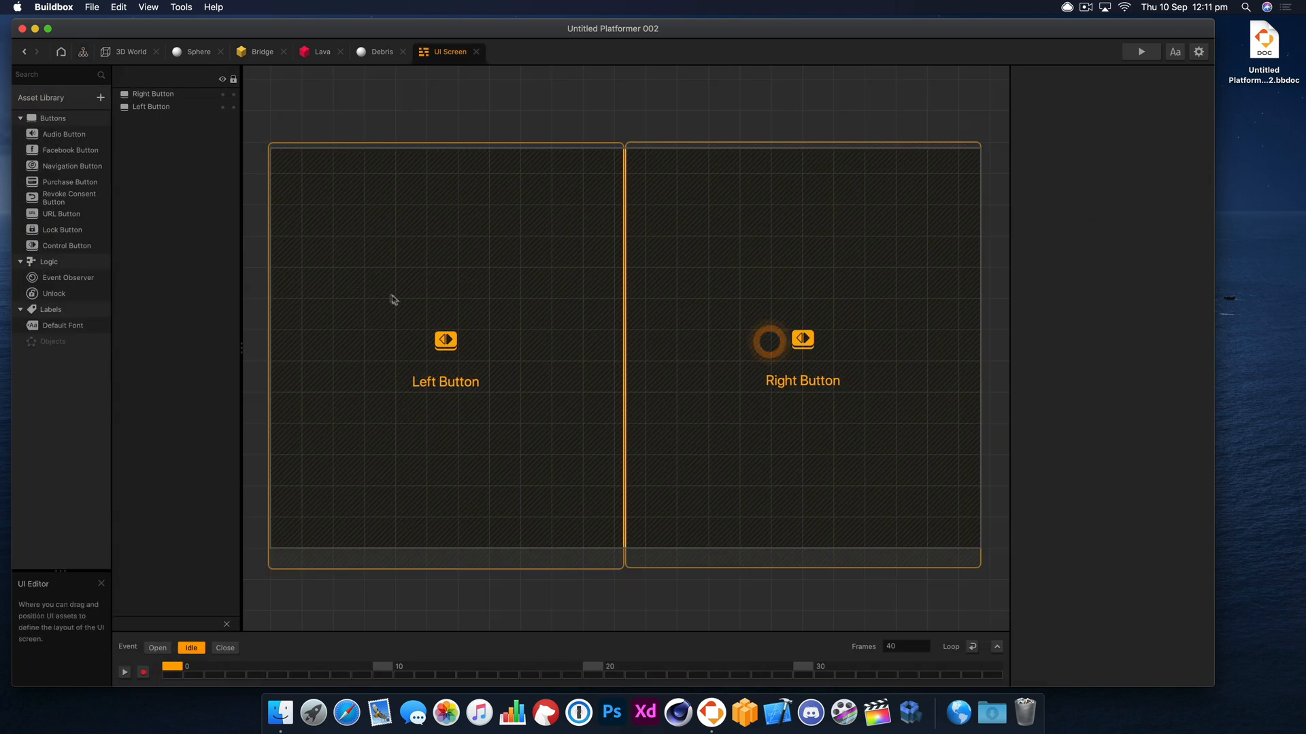
{"action": "left_click", "coordinate": [66, 280]}
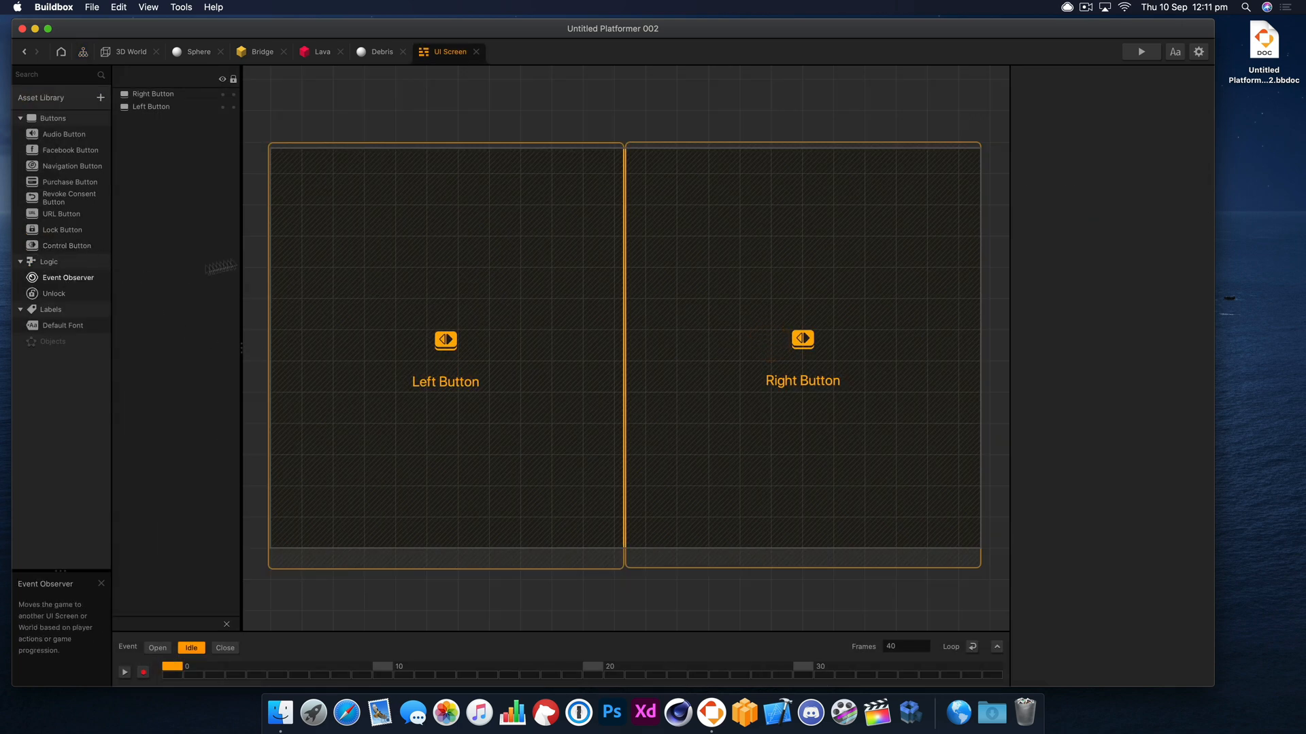
{"action": "left_click_drag", "start_coordinate": [323, 178], "coordinate": [323, 178]}
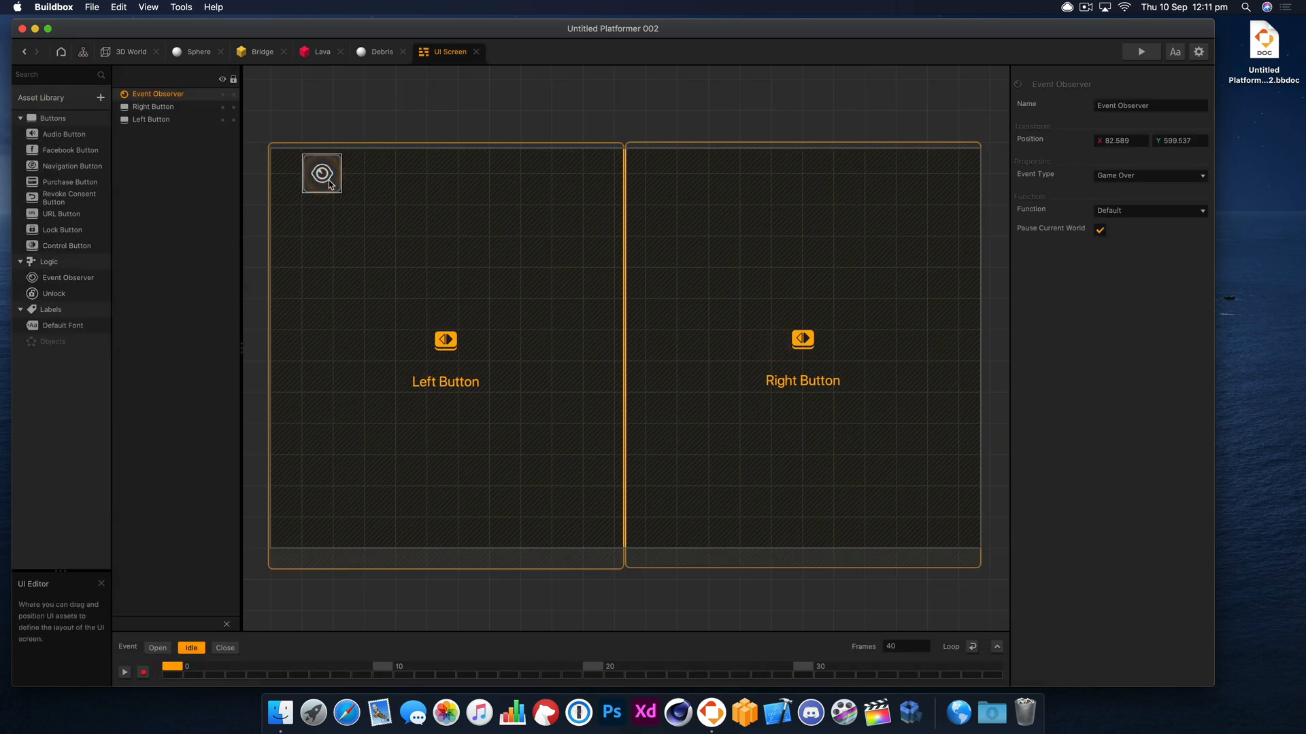
Step: Check the Event Observer's event type and function options, keeping Game Over as the event type and Default as the function
{"action": "left_click", "coordinate": [1154, 176]}
{"action": "left_click", "coordinate": [1150, 190]}
{"action": "left_click", "coordinate": [1150, 211]}
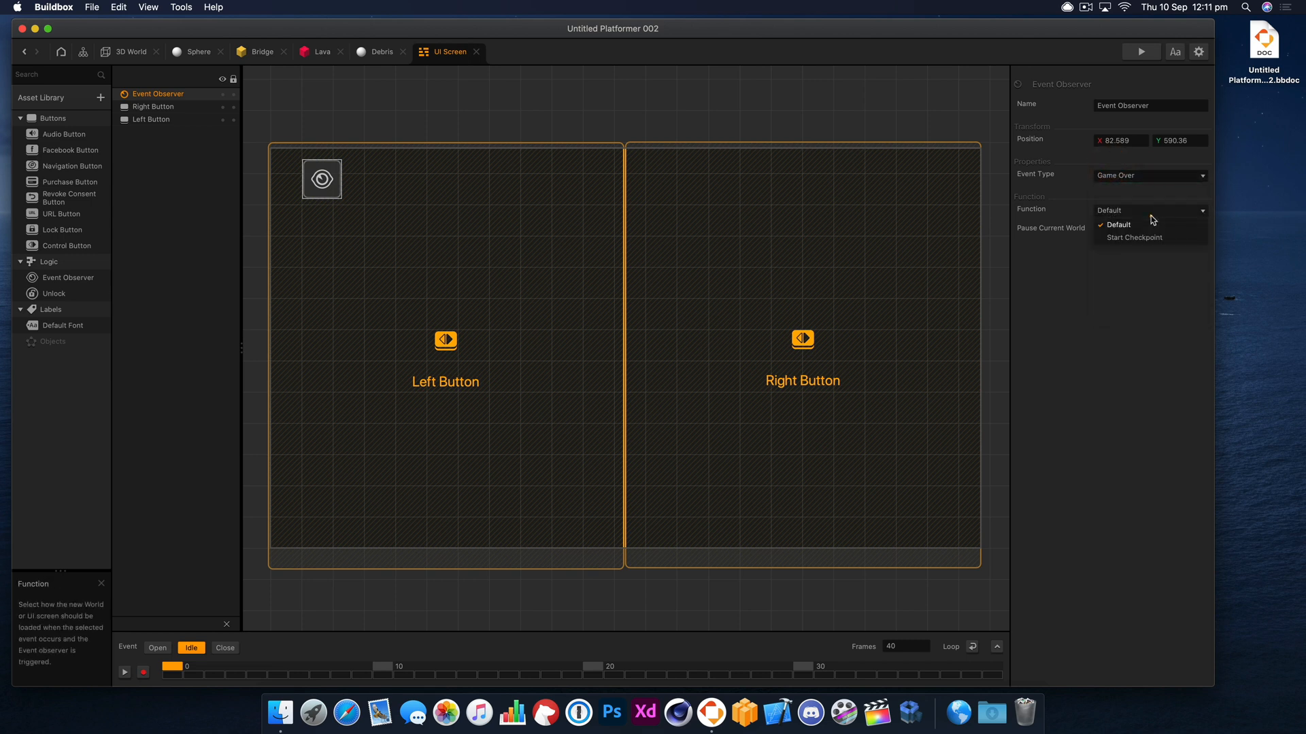
{"action": "left_click", "coordinate": [1148, 208]}
{"action": "left_click", "coordinate": [1150, 177]}
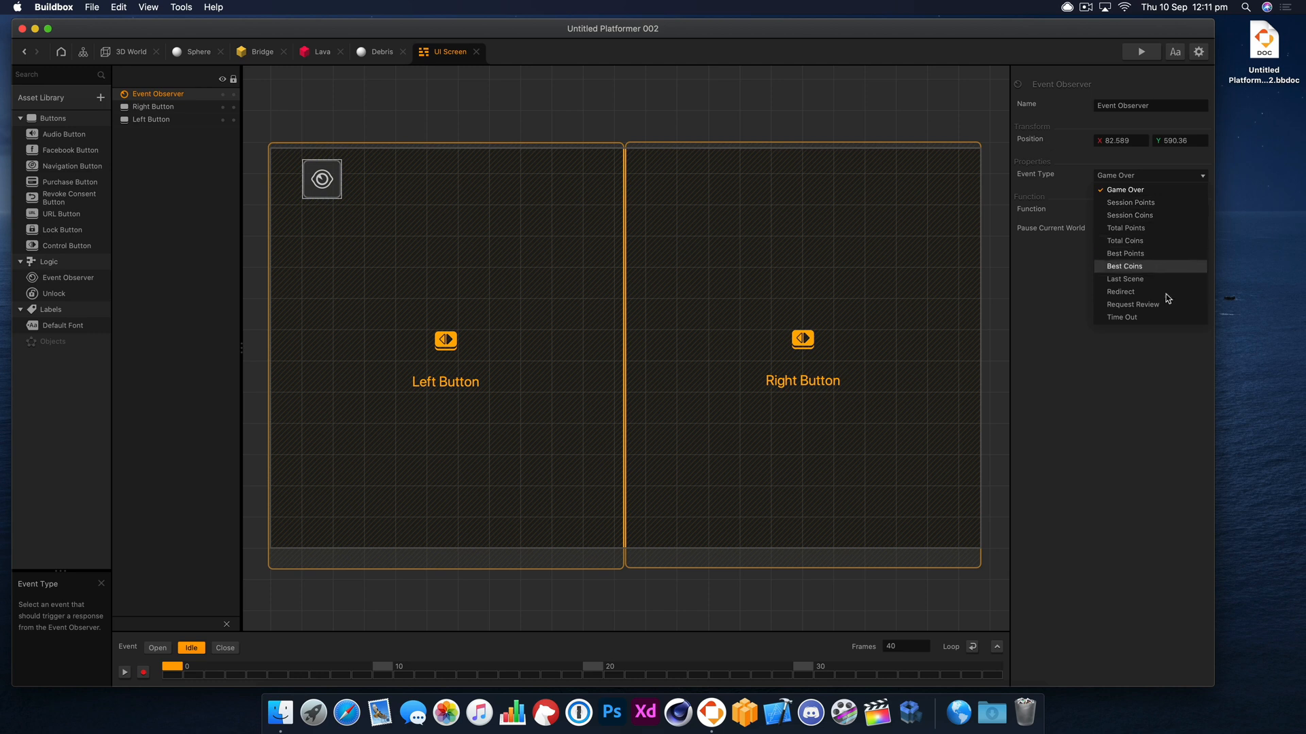
{"action": "left_click", "coordinate": [1147, 173]}
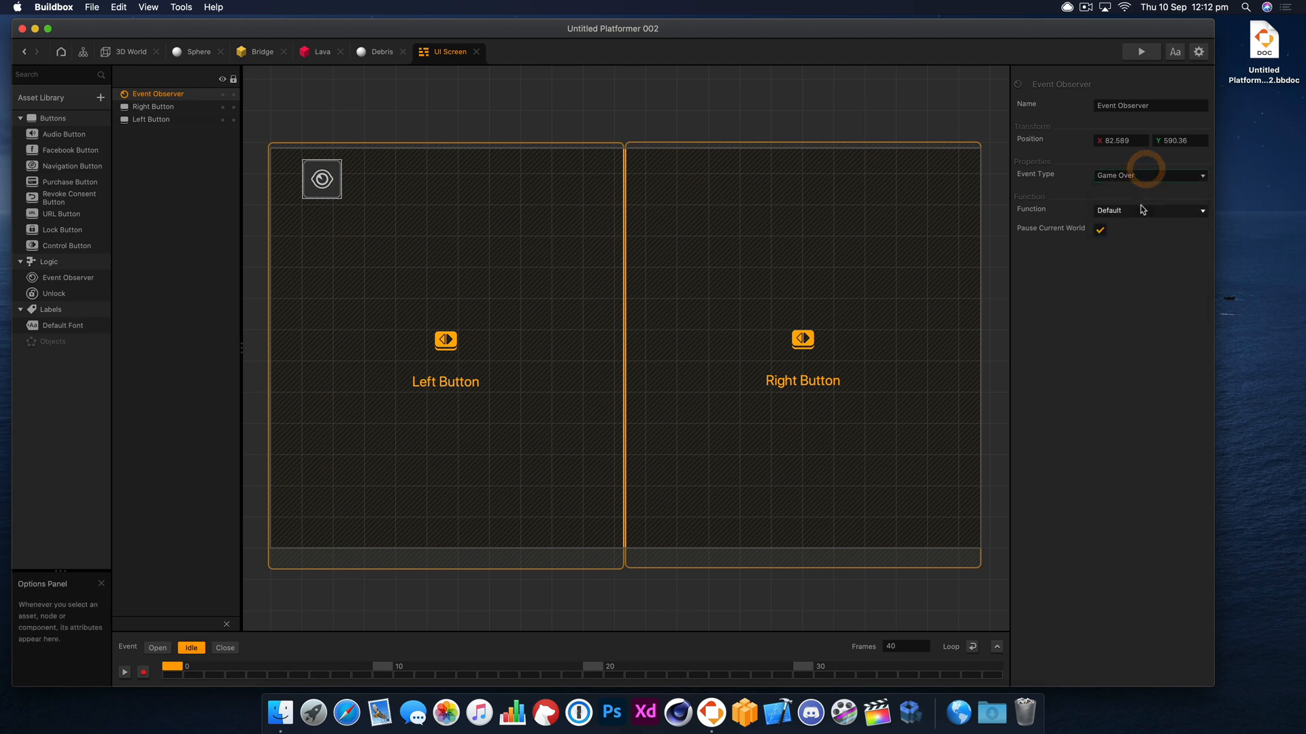
{"action": "left_click", "coordinate": [1142, 209]}
{"action": "left_click", "coordinate": [1148, 197]}
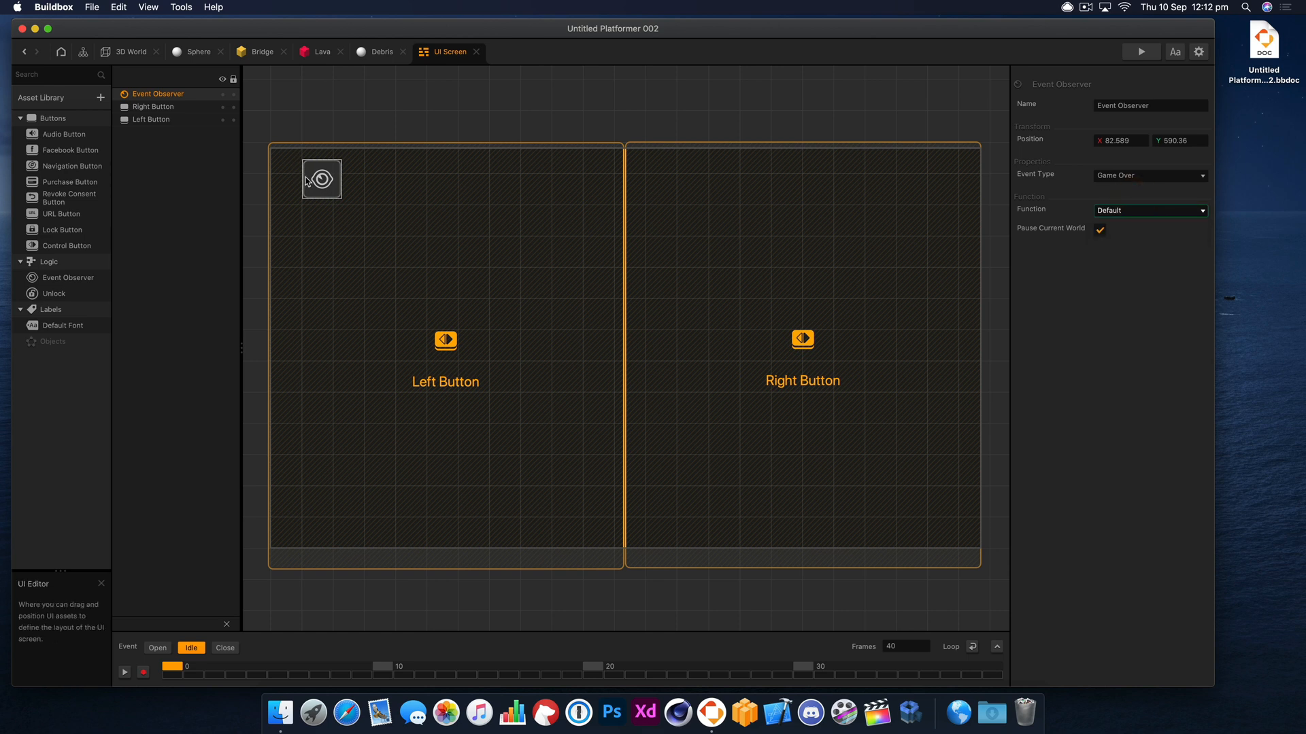
Step: Nudge the Event Observer to about X 69.33, Y 592.4 and rename it Game Over
{"action": "left_click_drag", "start_coordinate": [303, 178], "coordinate": [299, 183]}
{"action": "left_click", "coordinate": [1154, 105]}
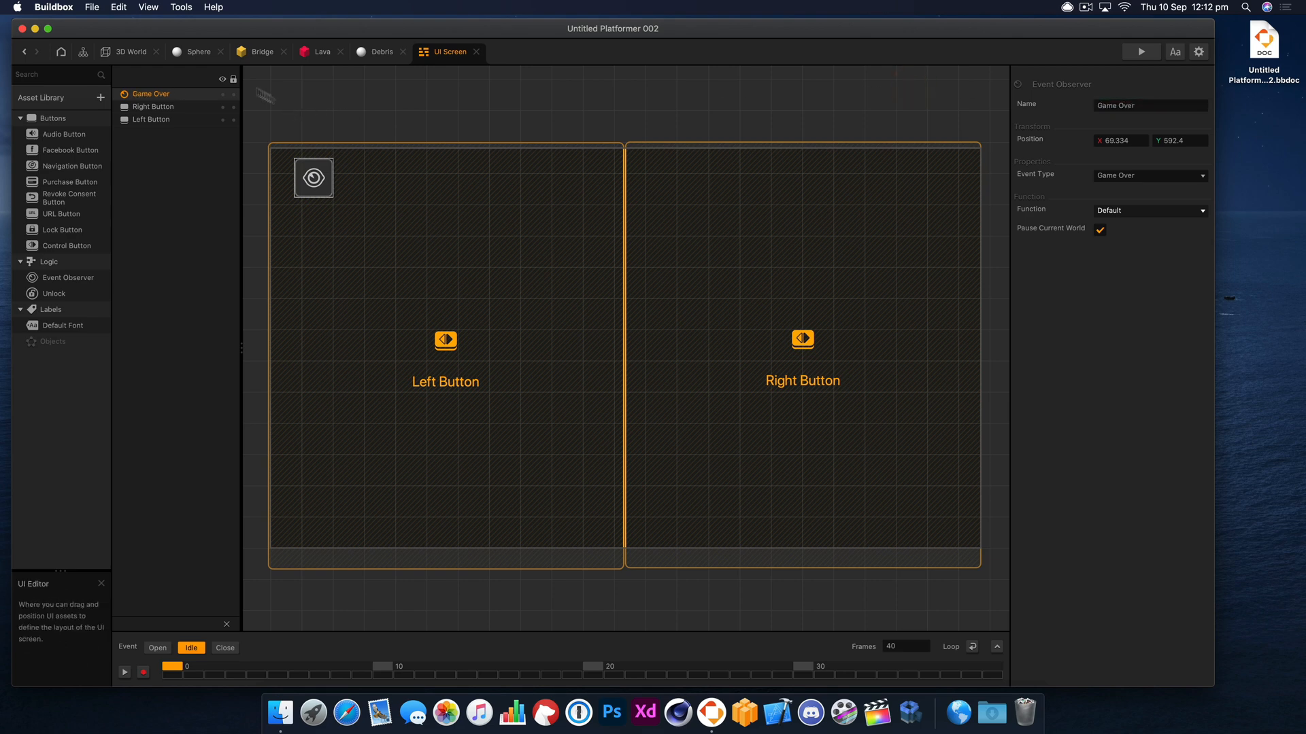
Step: Return to the Mind Map and move the UI Screen node higher than the 3D World node
{"action": "left_click", "coordinate": [126, 52]}
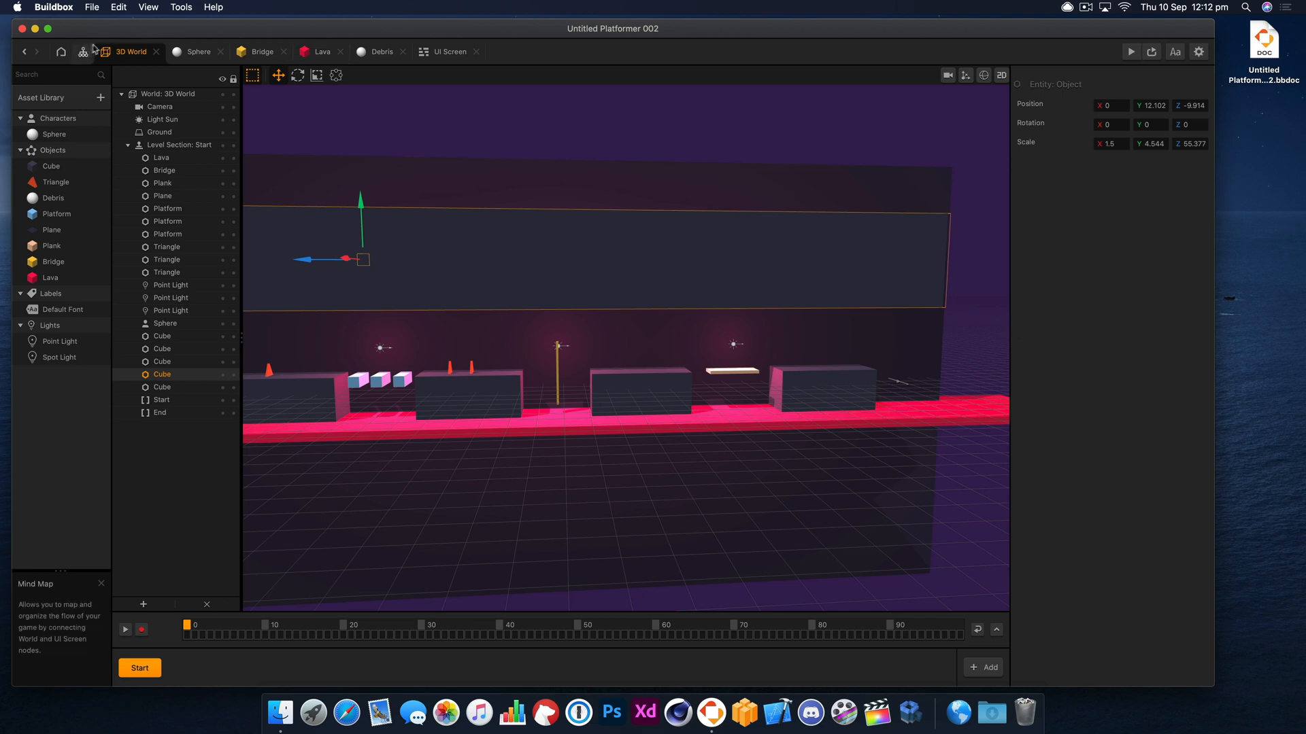
{"action": "left_click", "coordinate": [83, 52]}
{"action": "left_click_drag", "start_coordinate": [826, 358], "coordinate": [793, 305]}
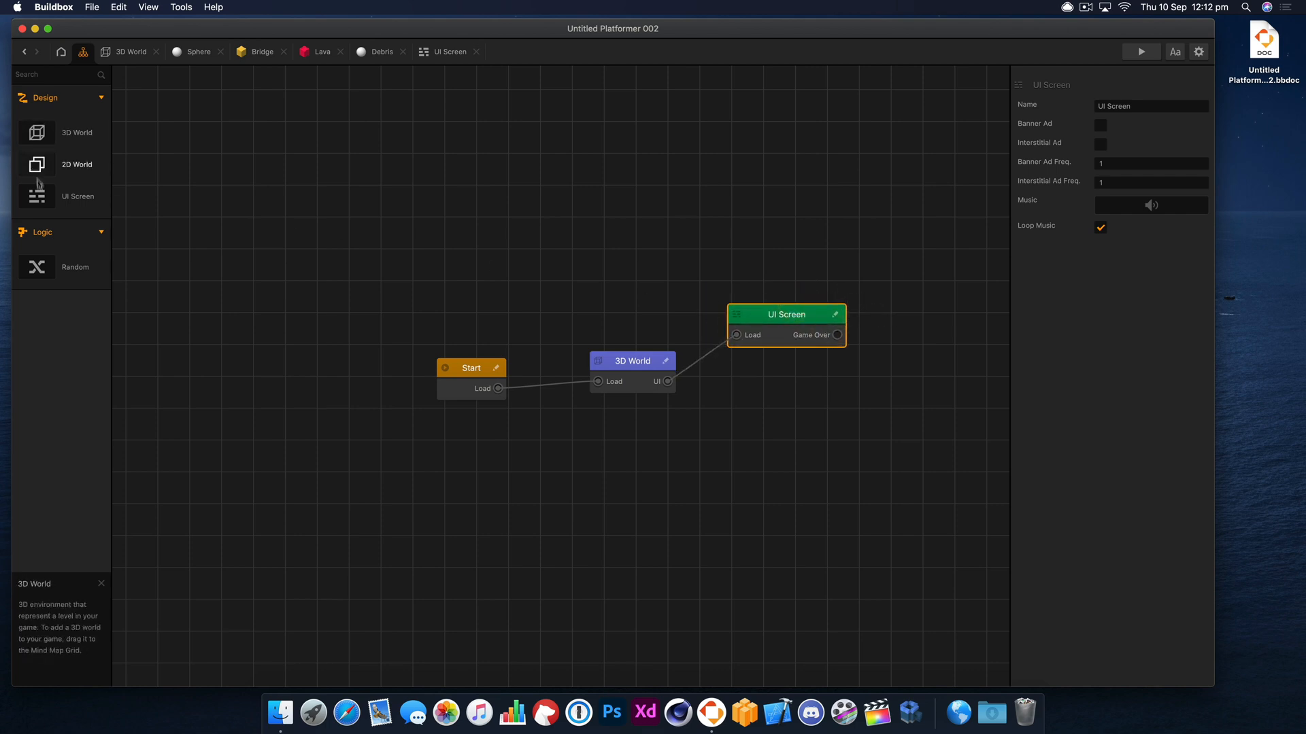
Step: Add a UI Screen node named Game Over, fed by the existing UI Screen's Game Over output, and open it for editing
{"action": "left_click_drag", "start_coordinate": [39, 184], "coordinate": [680, 207]}
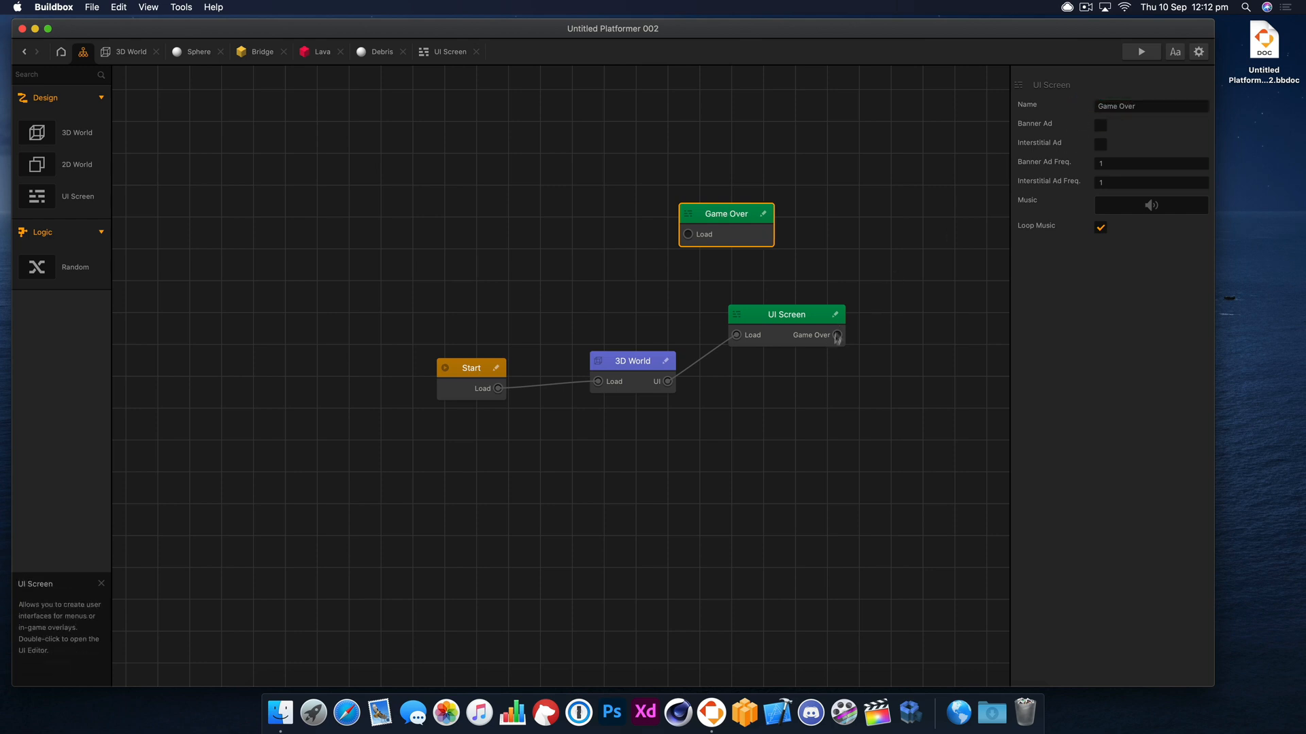
{"action": "left_click_drag", "start_coordinate": [837, 335], "coordinate": [918, 309]}
{"action": "left_click_drag", "start_coordinate": [695, 236], "coordinate": [691, 231]}
{"action": "double_click", "coordinate": [728, 217]}
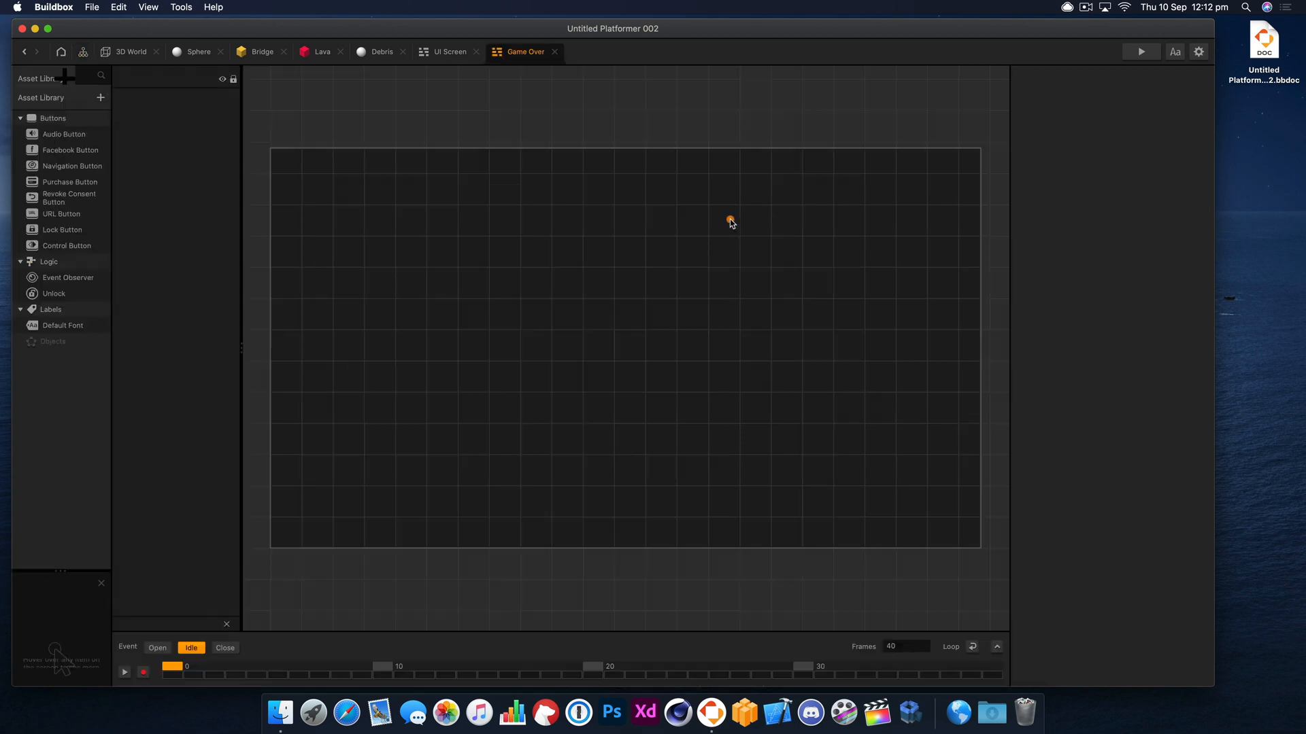
{"action": "left_click_drag", "start_coordinate": [631, 355], "coordinate": [632, 356]}
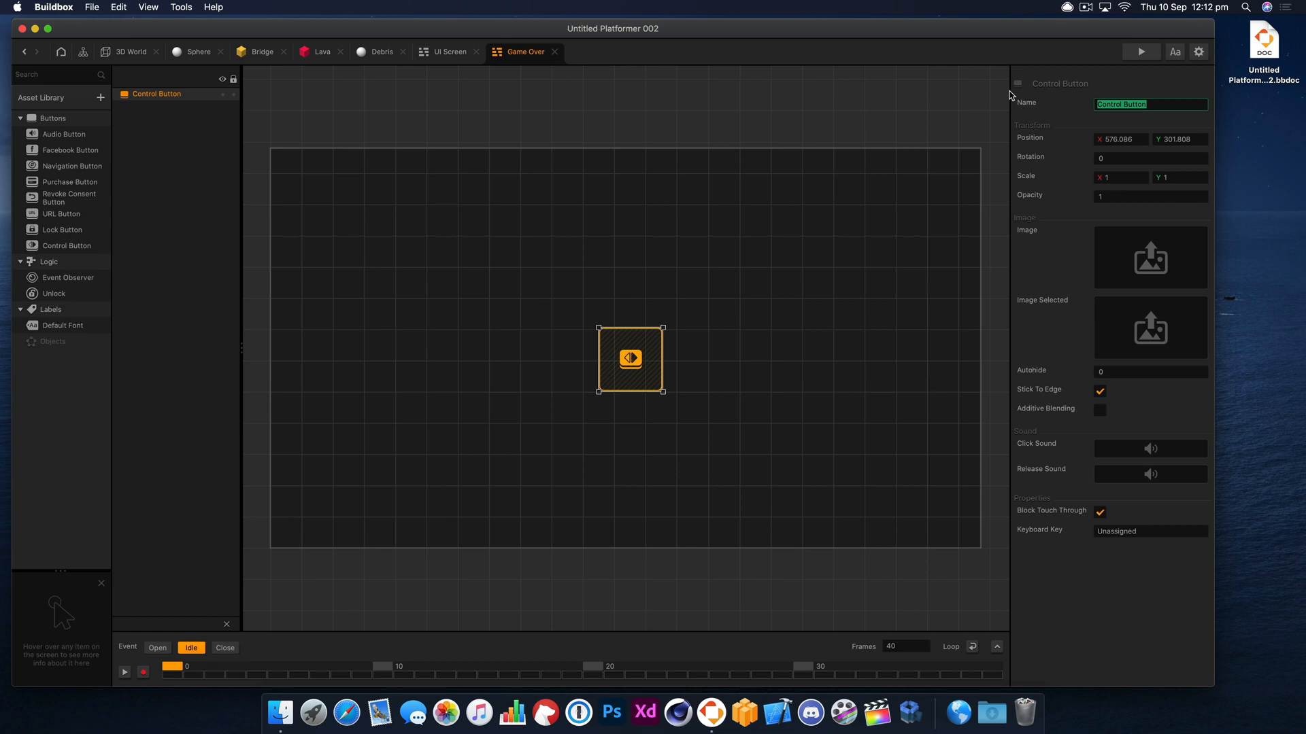
{"action": "type", "text": "Restart"}
{"action": "key", "text": "Return"}
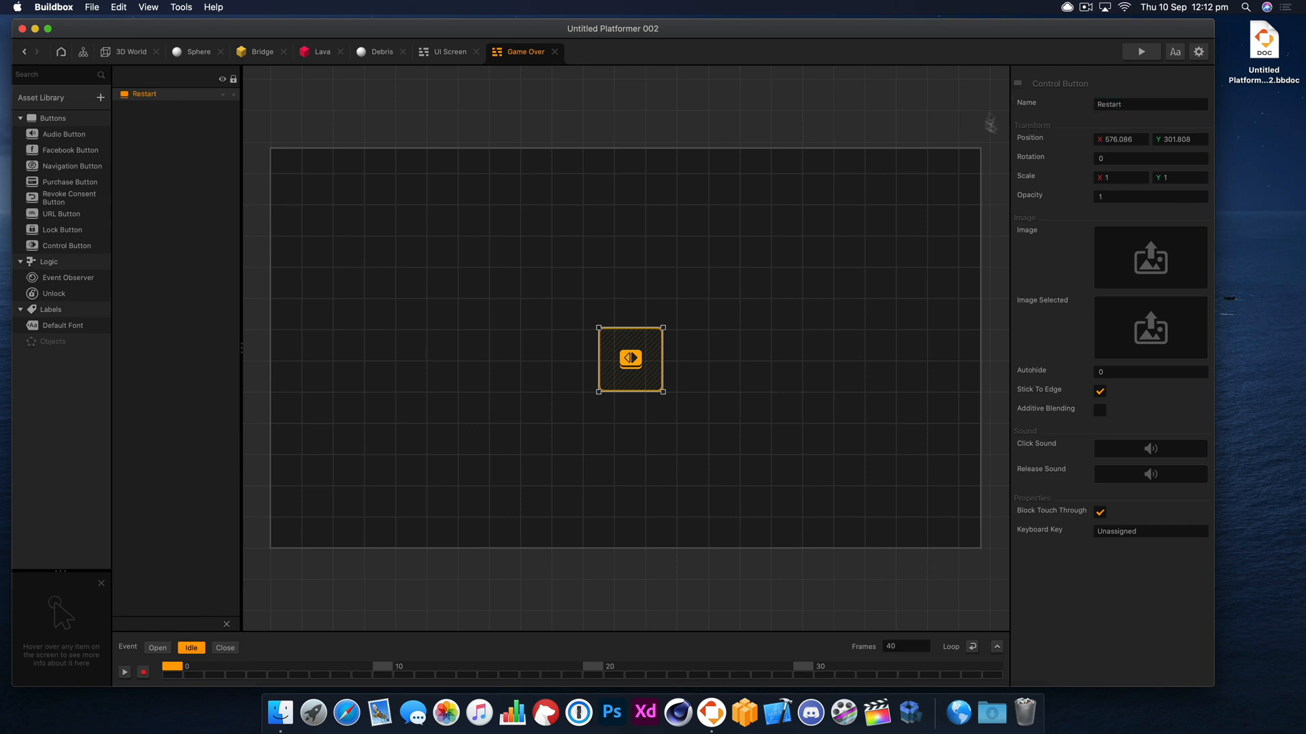
{"action": "left_click", "coordinate": [1168, 376]}
{"action": "left_click_drag", "start_coordinate": [629, 367], "coordinate": [592, 359]}
{"action": "key", "text": "Delete"}
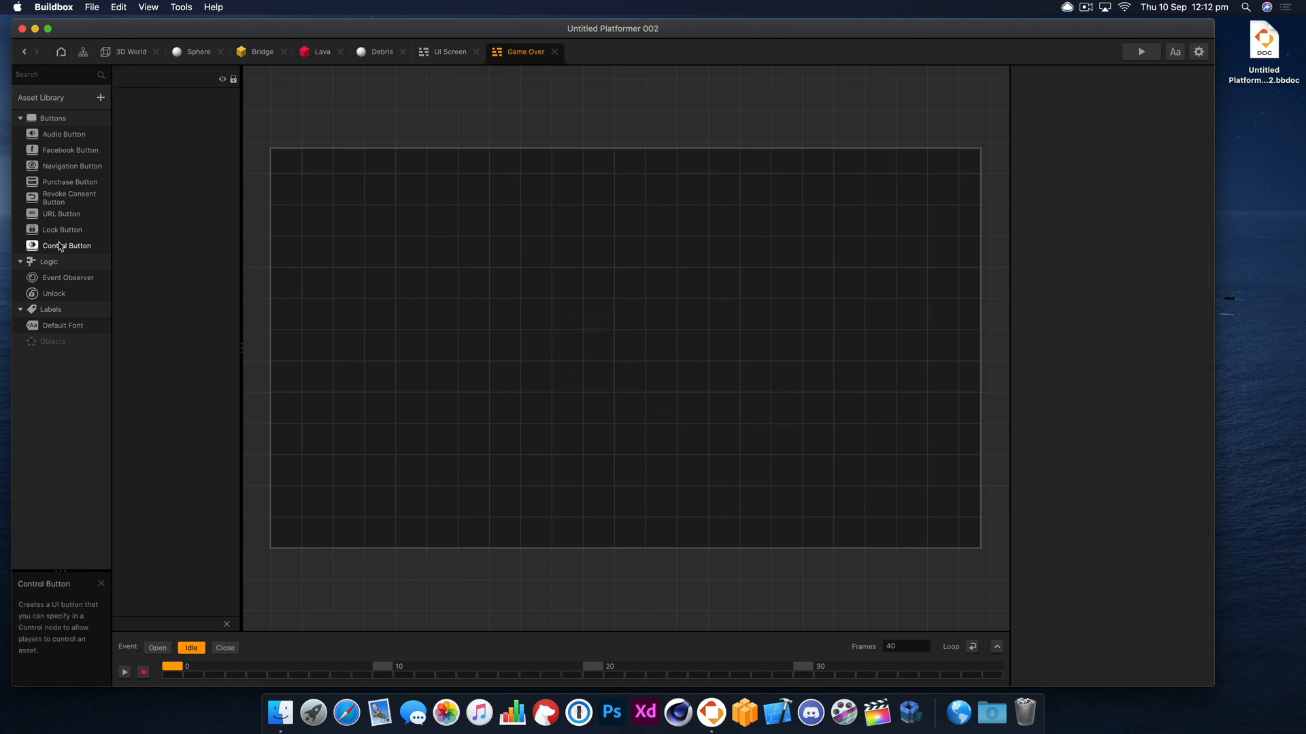
Step: Add a Navigation Button near the centre of the Game Over screen, set its function to Restart and name it Restart
{"action": "left_click_drag", "start_coordinate": [71, 168], "coordinate": [637, 352]}
{"action": "left_click", "coordinate": [1152, 443]}
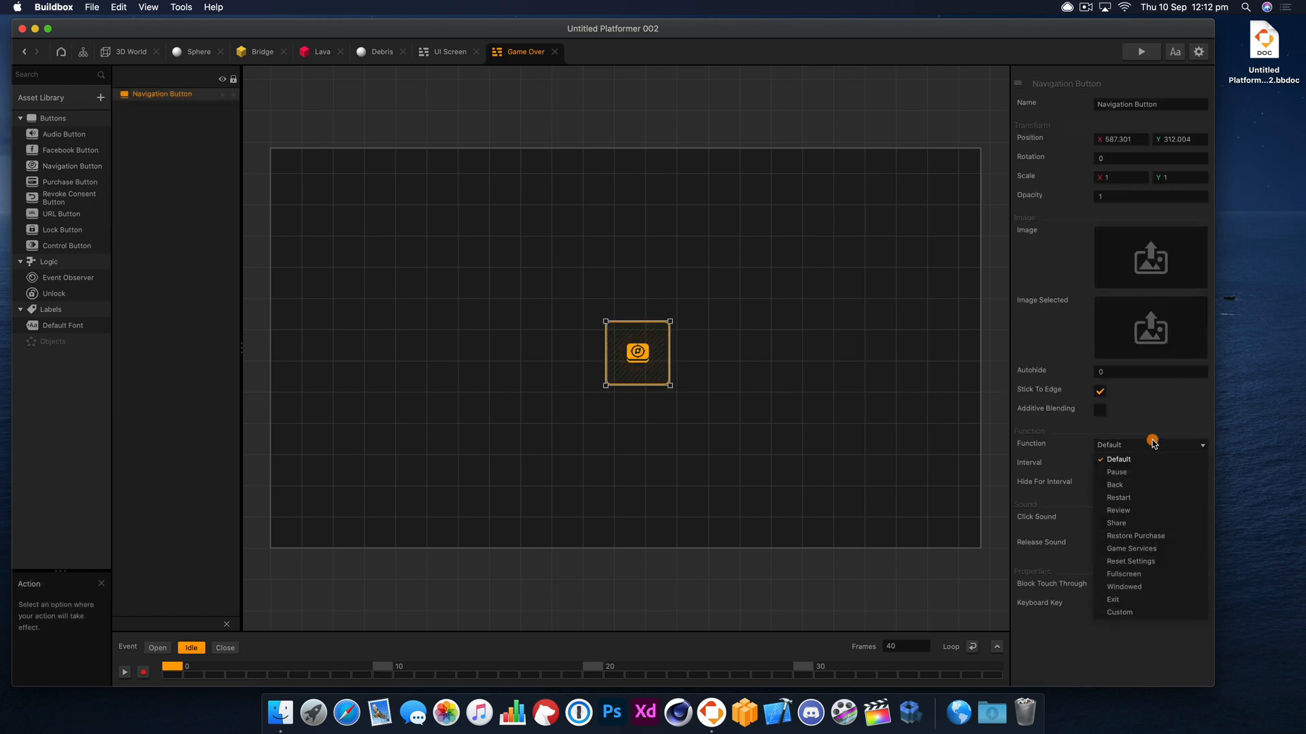
{"action": "left_click", "coordinate": [1152, 496]}
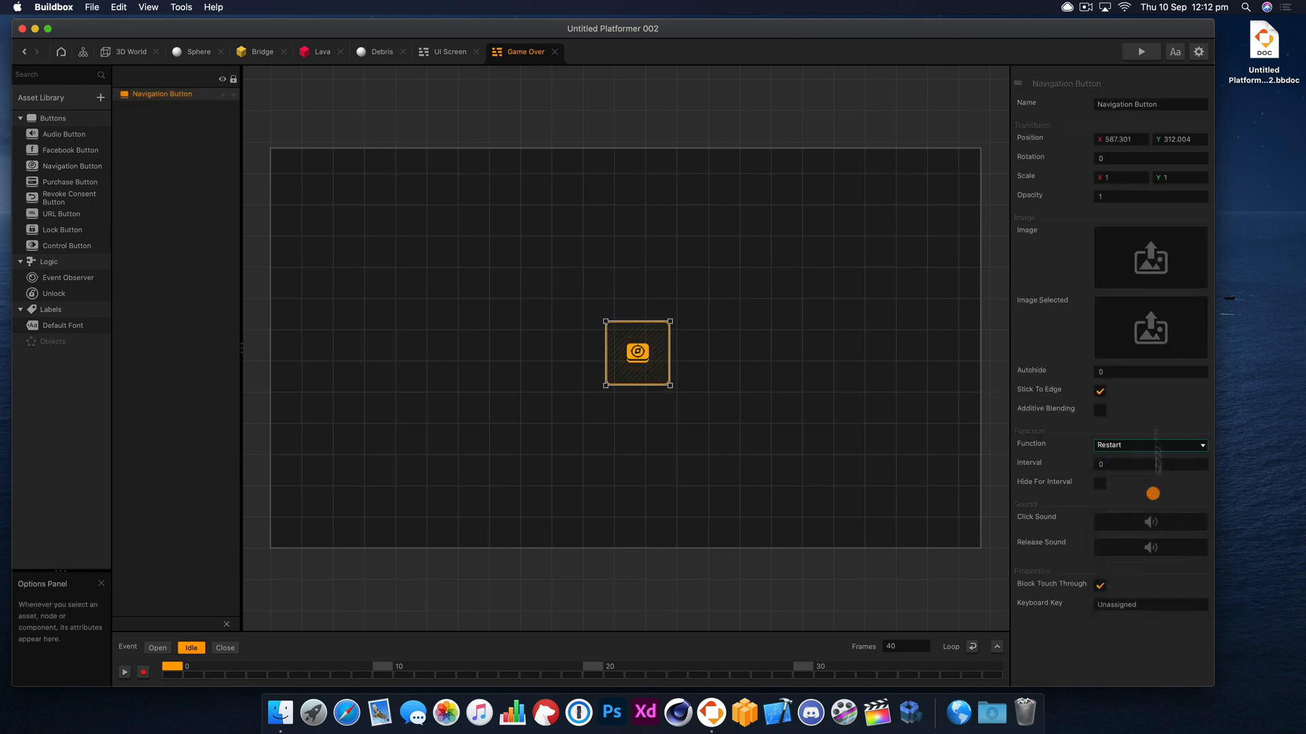
{"action": "left_click", "coordinate": [1146, 106]}
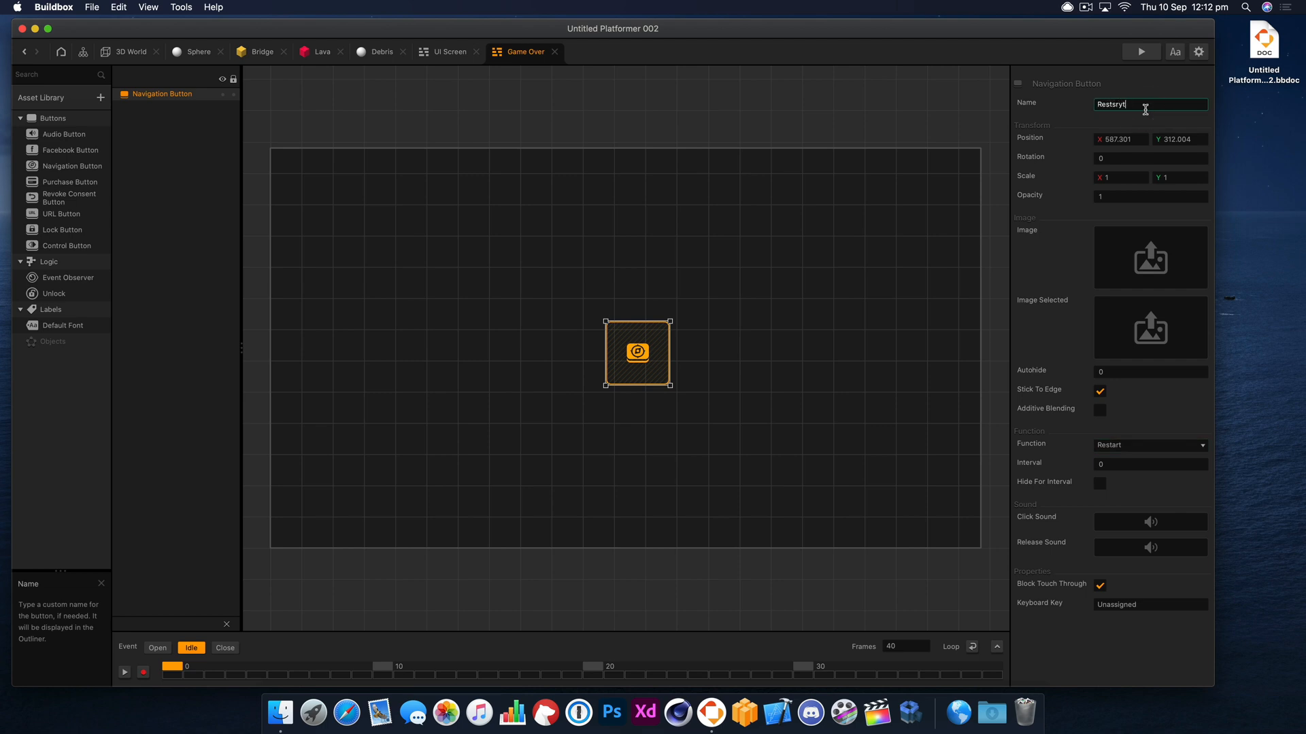
{"action": "key", "text": "Return"}
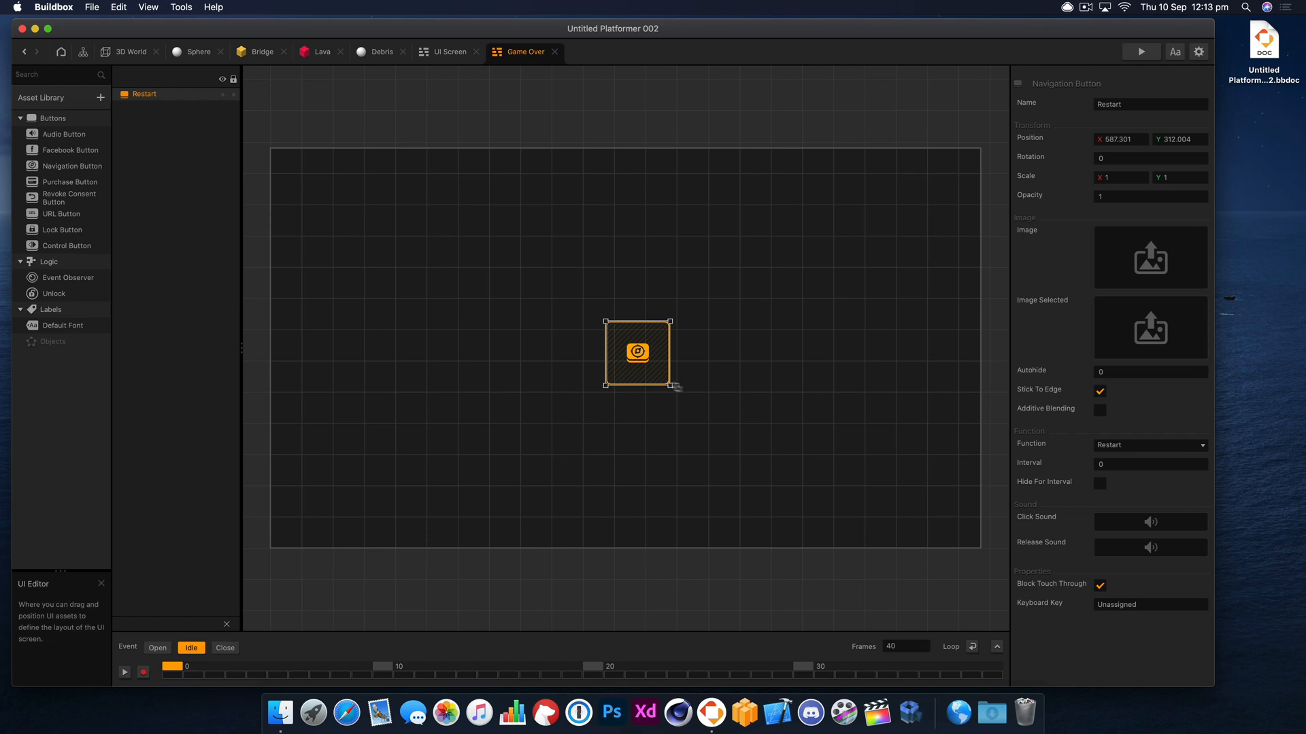
Step: Enlarge the Restart button to almost fill the Game Over screen, at a scale of about 10.88 by 6.1
{"action": "left_click_drag", "start_coordinate": [674, 387], "coordinate": [813, 431]}
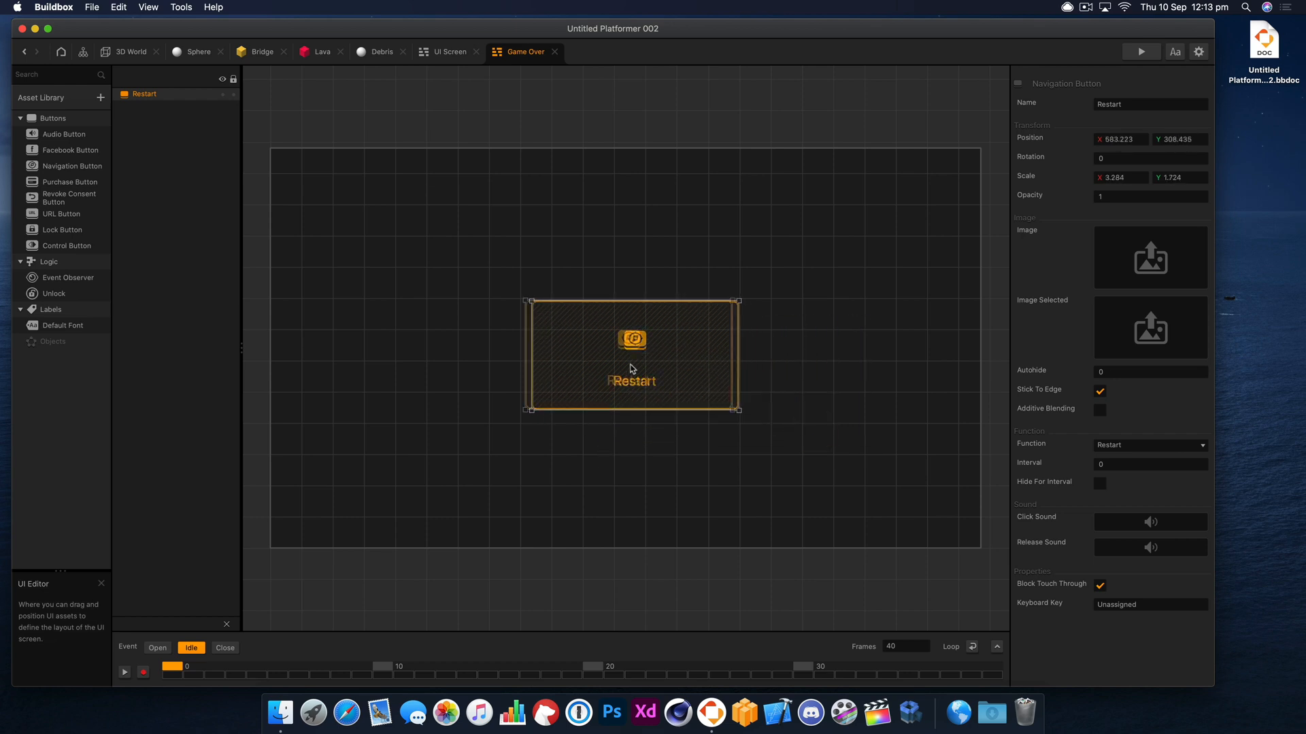
{"action": "left_click_drag", "start_coordinate": [631, 368], "coordinate": [625, 376]}
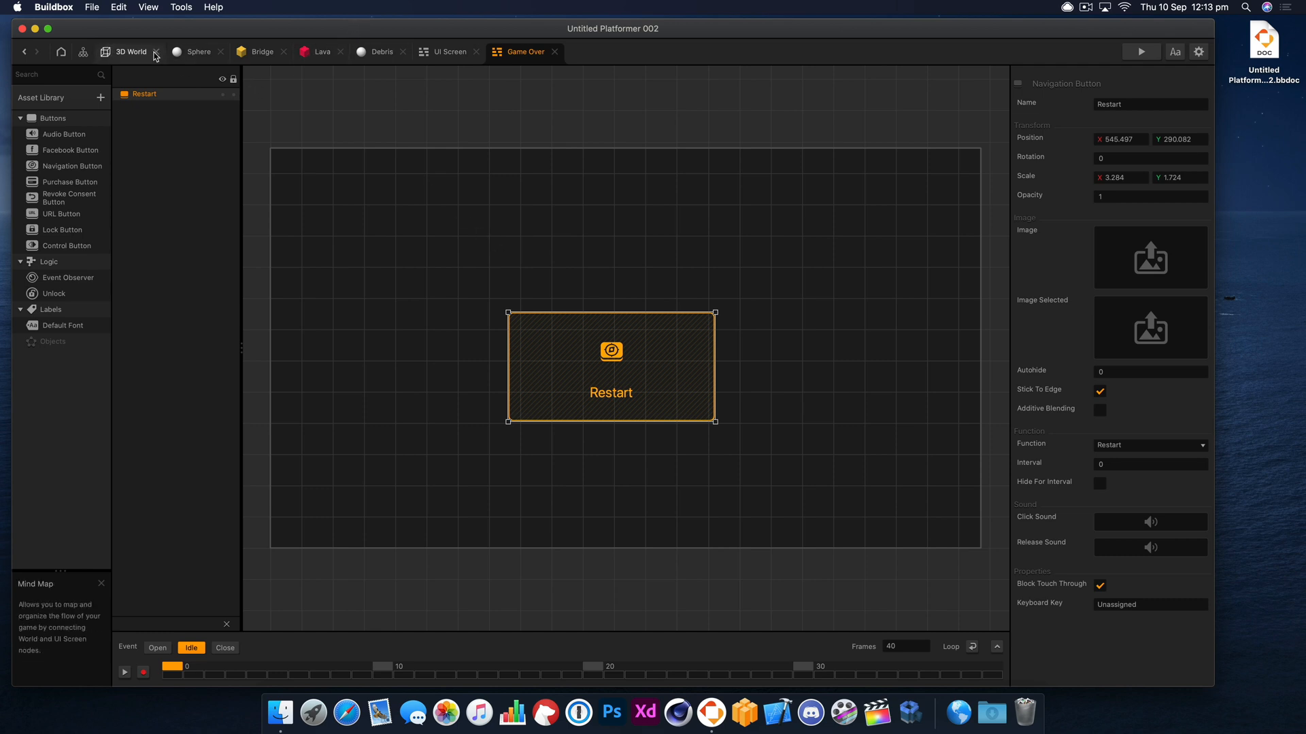
{"action": "left_click_drag", "start_coordinate": [716, 310], "coordinate": [965, 160]}
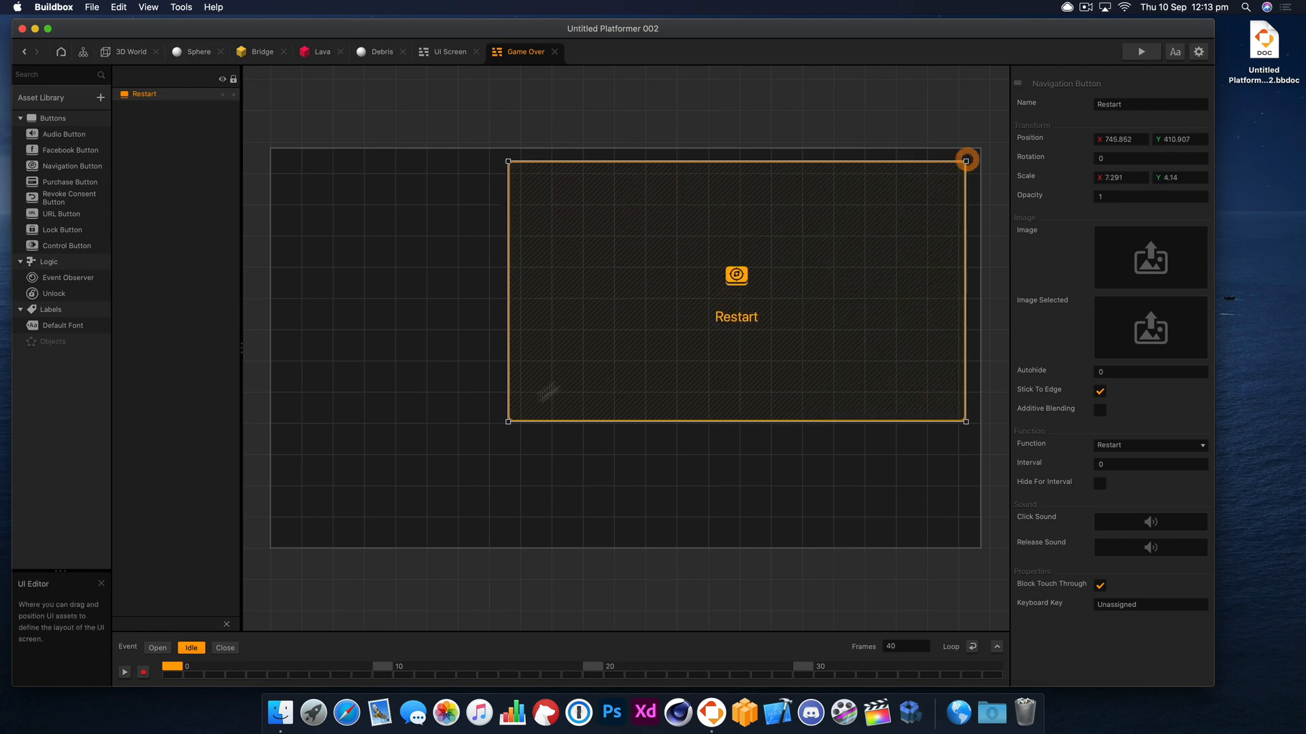
{"action": "left_click_drag", "start_coordinate": [506, 427], "coordinate": [285, 544]}
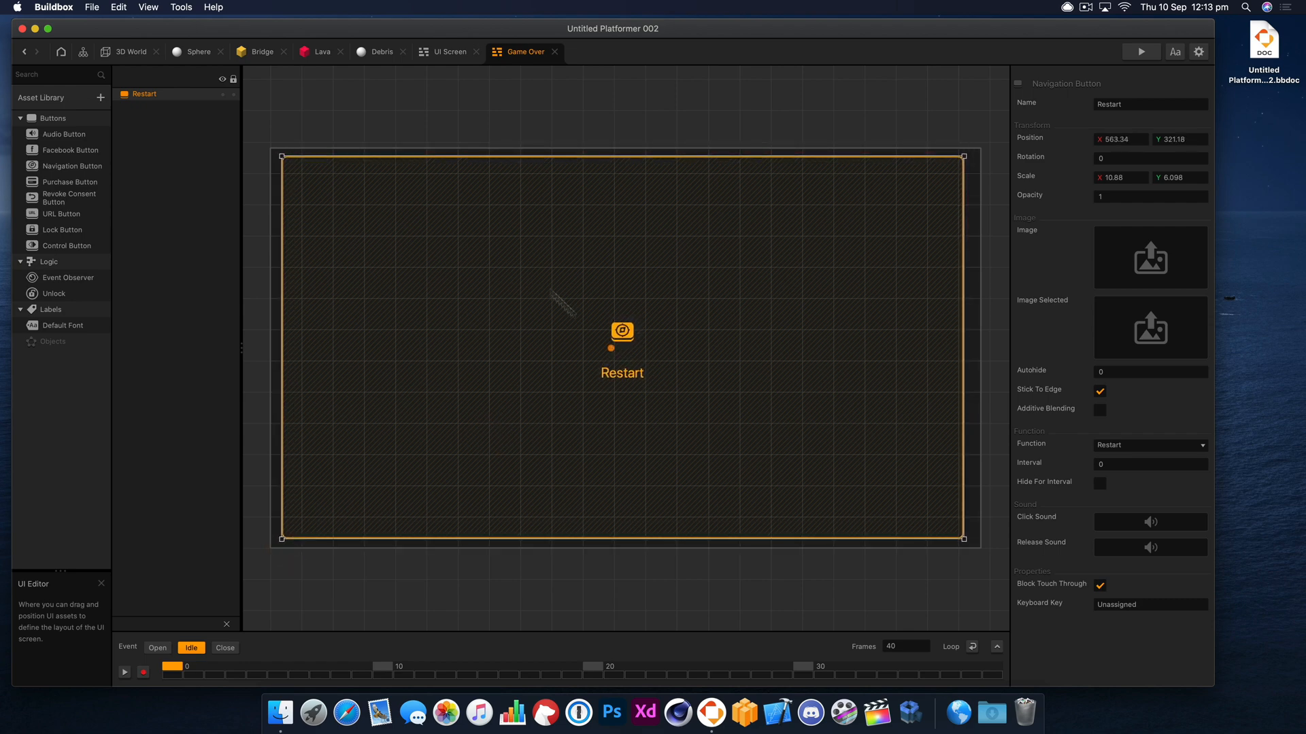
Step: Return to the Mind Map and run a preview of the game, closing it after the test
{"action": "left_click", "coordinate": [126, 54]}
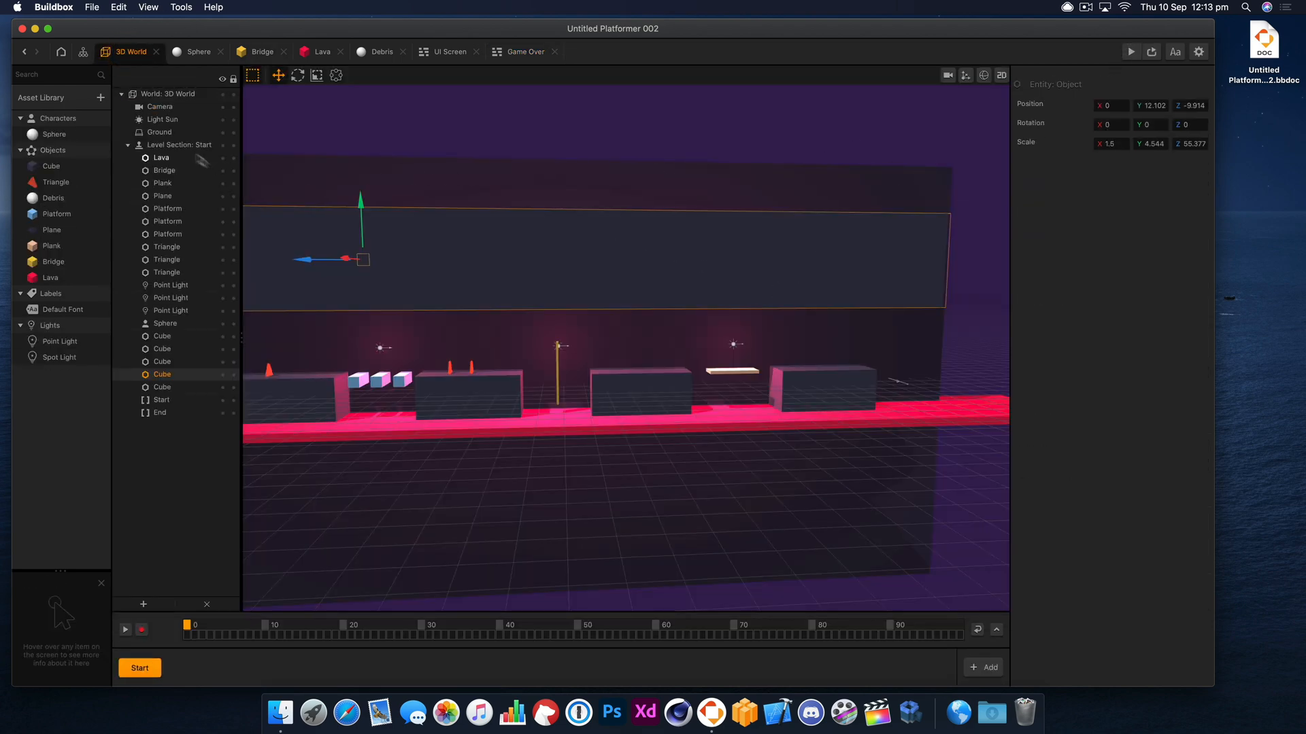
{"action": "left_click", "coordinate": [78, 53]}
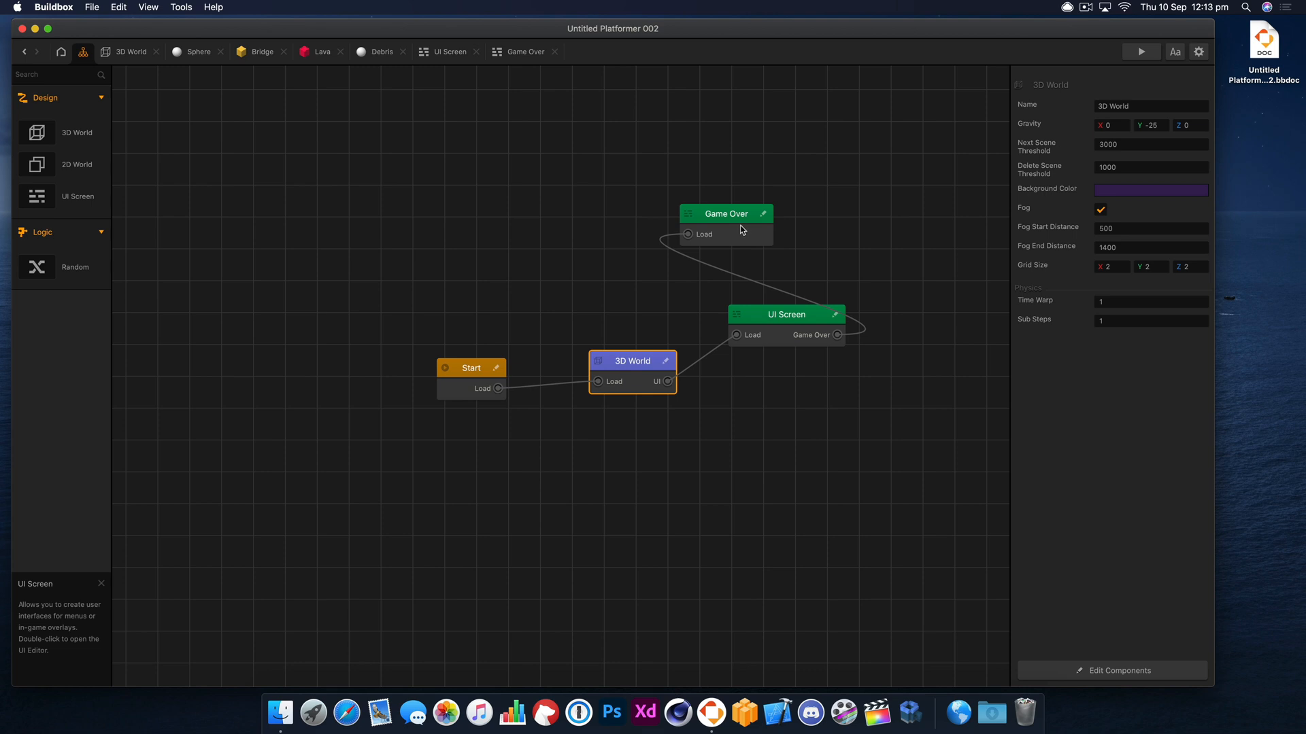
{"action": "left_click", "coordinate": [1141, 52]}
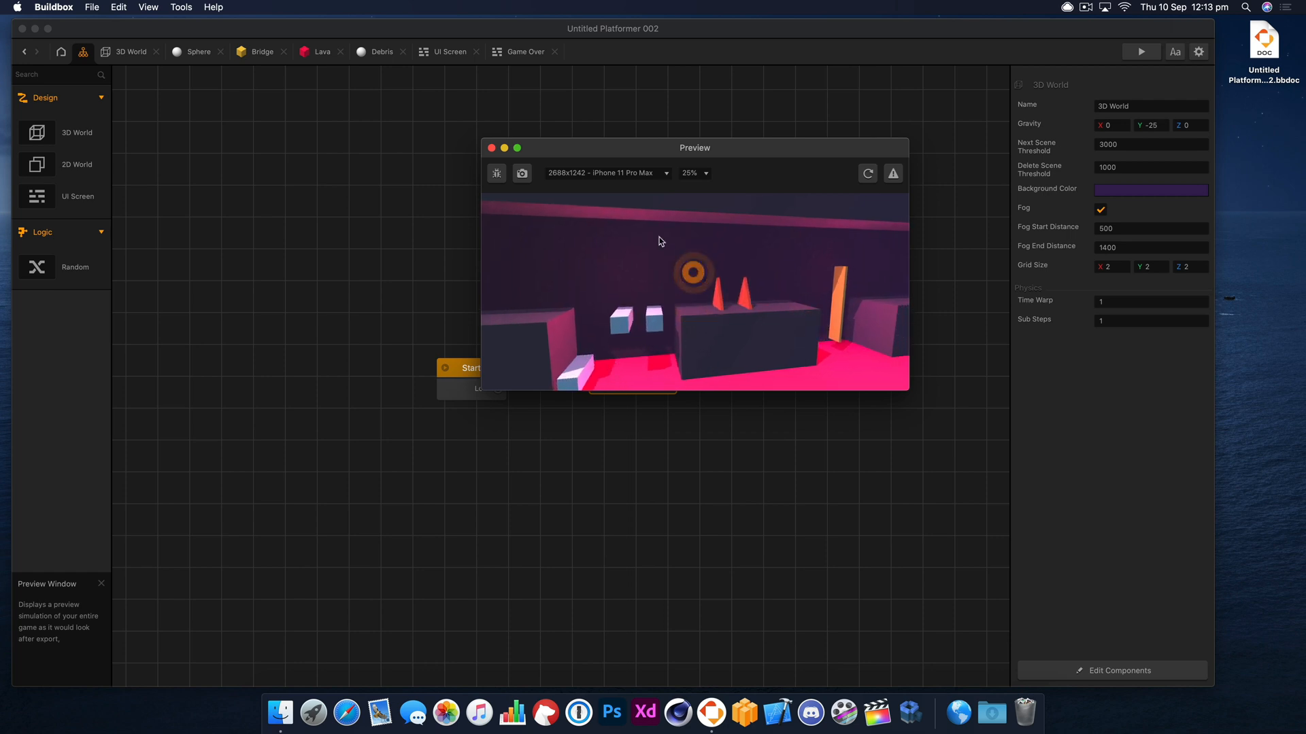
{"action": "left_click", "coordinate": [490, 148]}
Step: Rearrange the Mind Map so the UI Screen node sits beside 3D World and Game Over sits above and to its right
{"action": "left_click", "coordinate": [129, 51]}
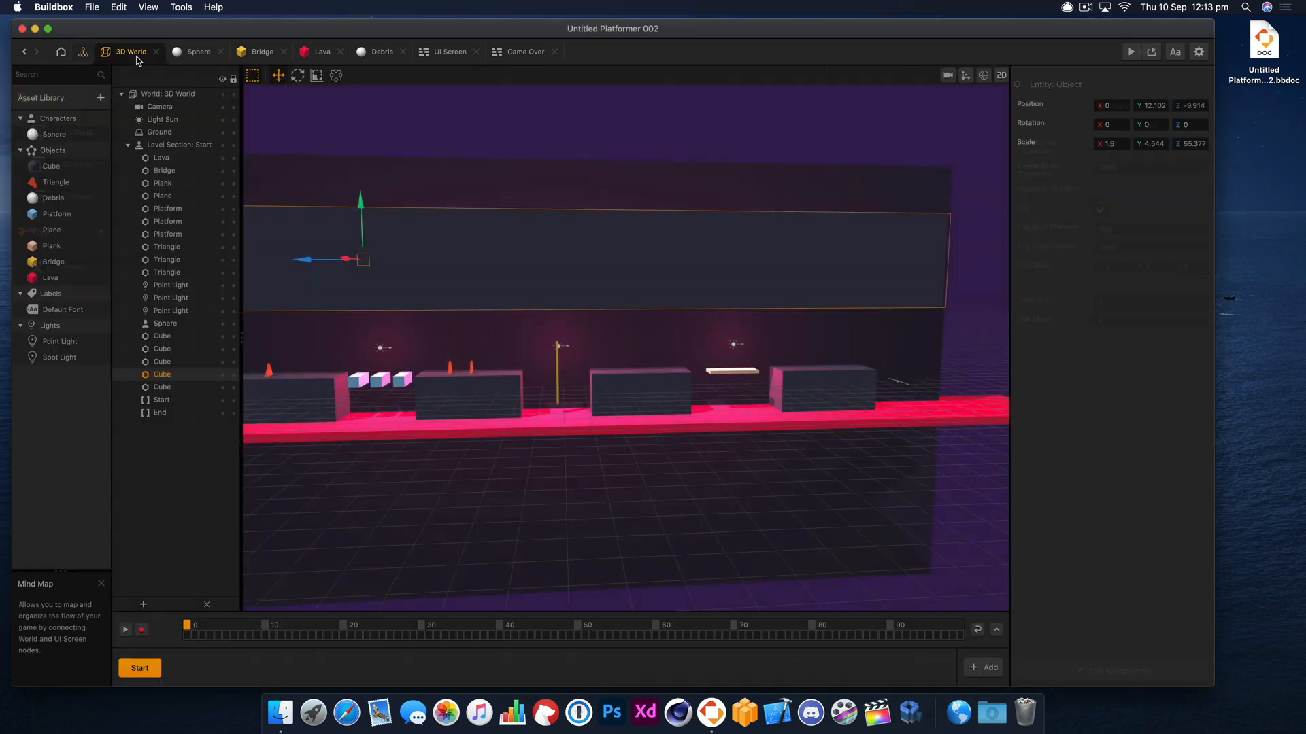
{"action": "left_click", "coordinate": [83, 52]}
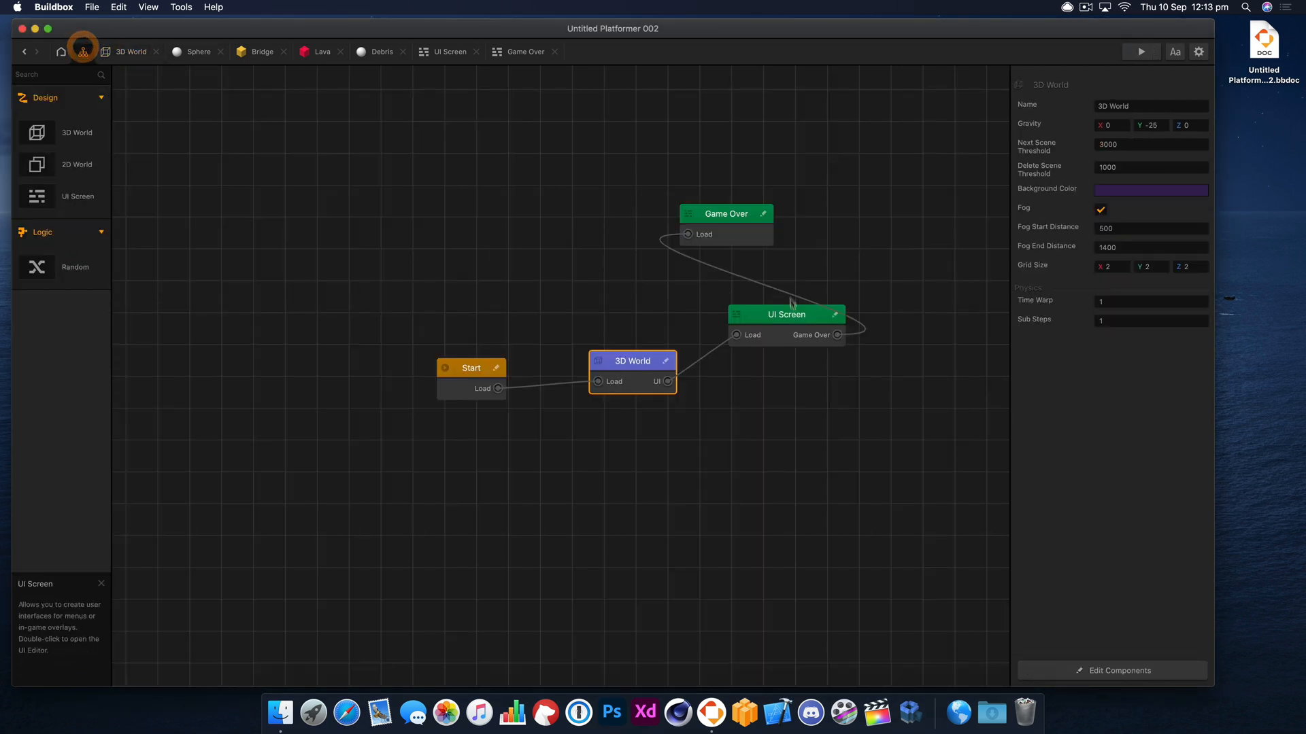
{"action": "left_click_drag", "start_coordinate": [761, 328], "coordinate": [719, 367]}
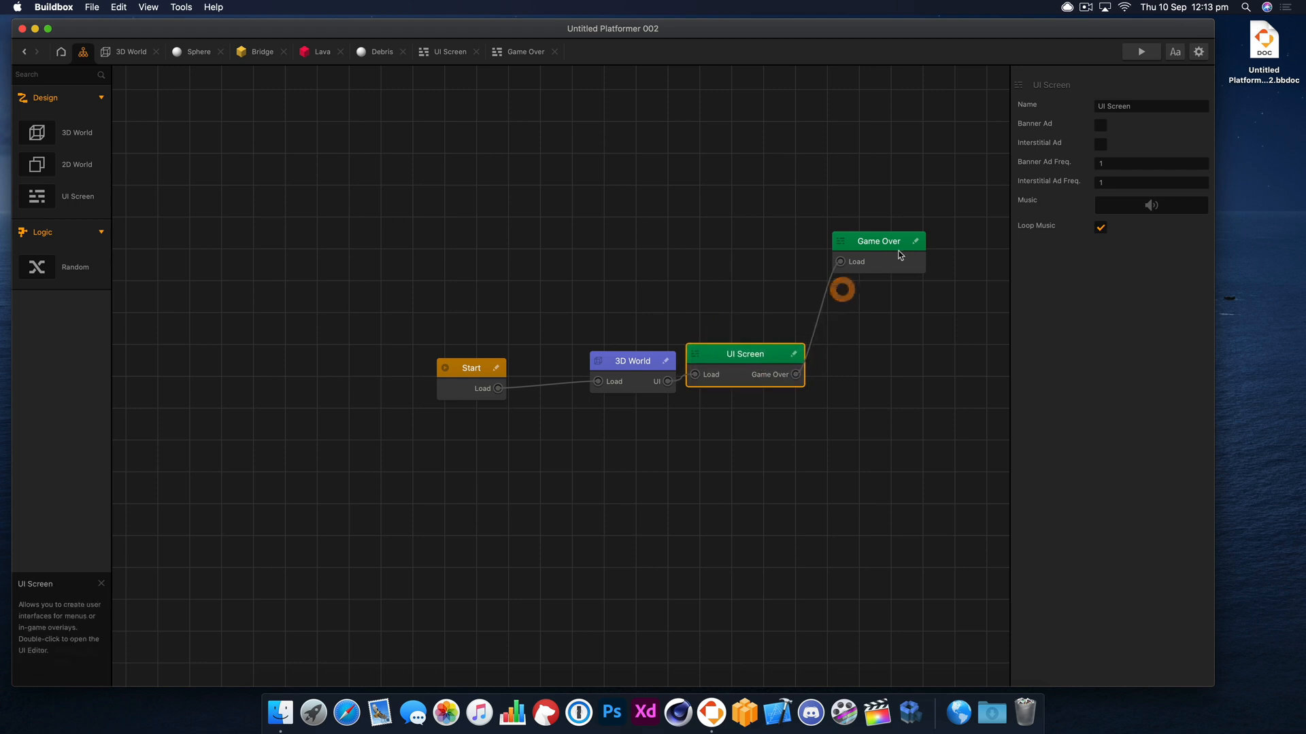
Step: Try Game Services as the Restart button's function on the Game Over screen, and set it back to Restart
{"action": "double_click", "coordinate": [897, 240]}
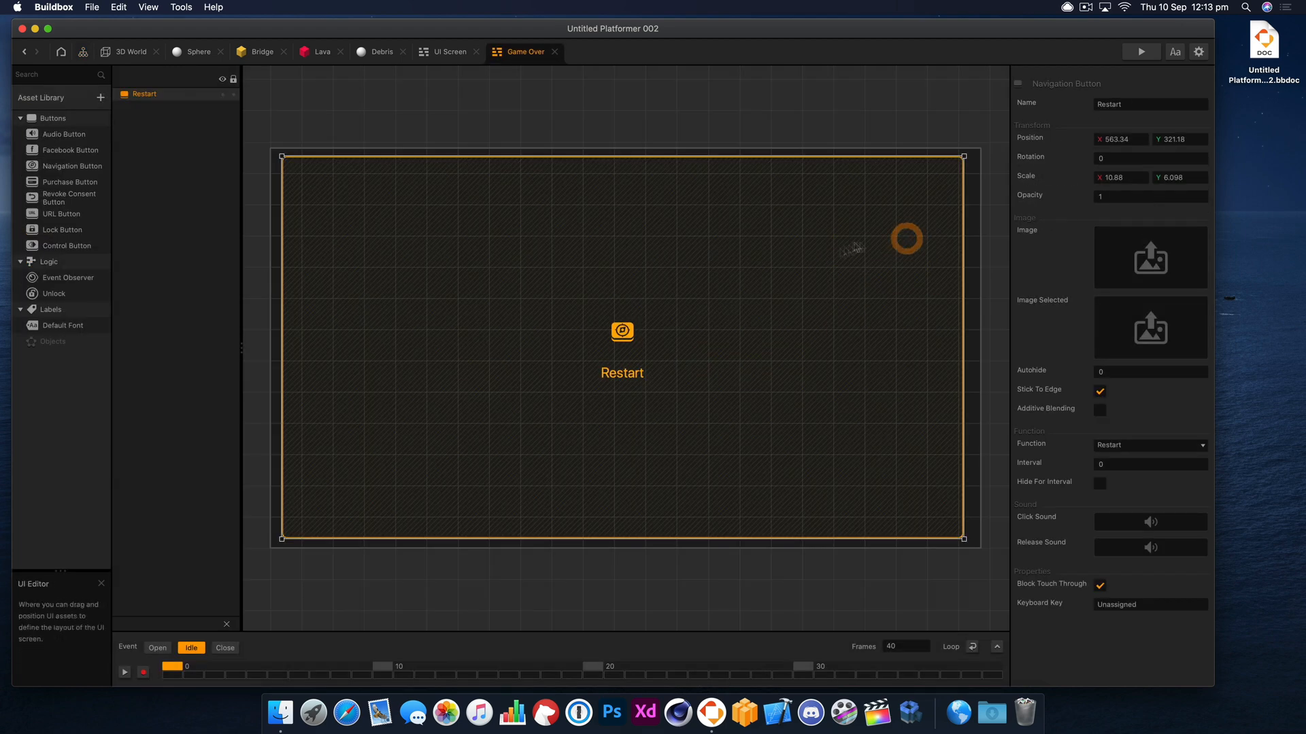
{"action": "left_click", "coordinate": [1142, 445]}
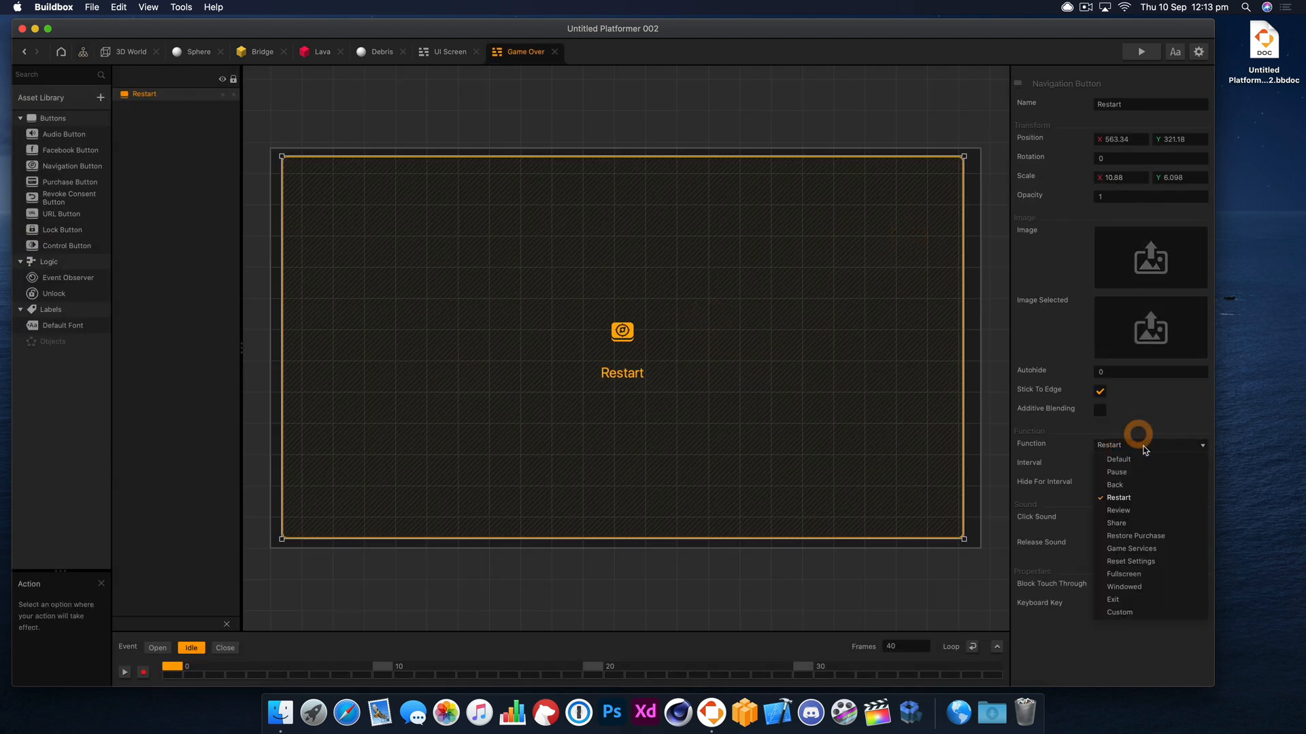
{"action": "left_click", "coordinate": [1130, 549]}
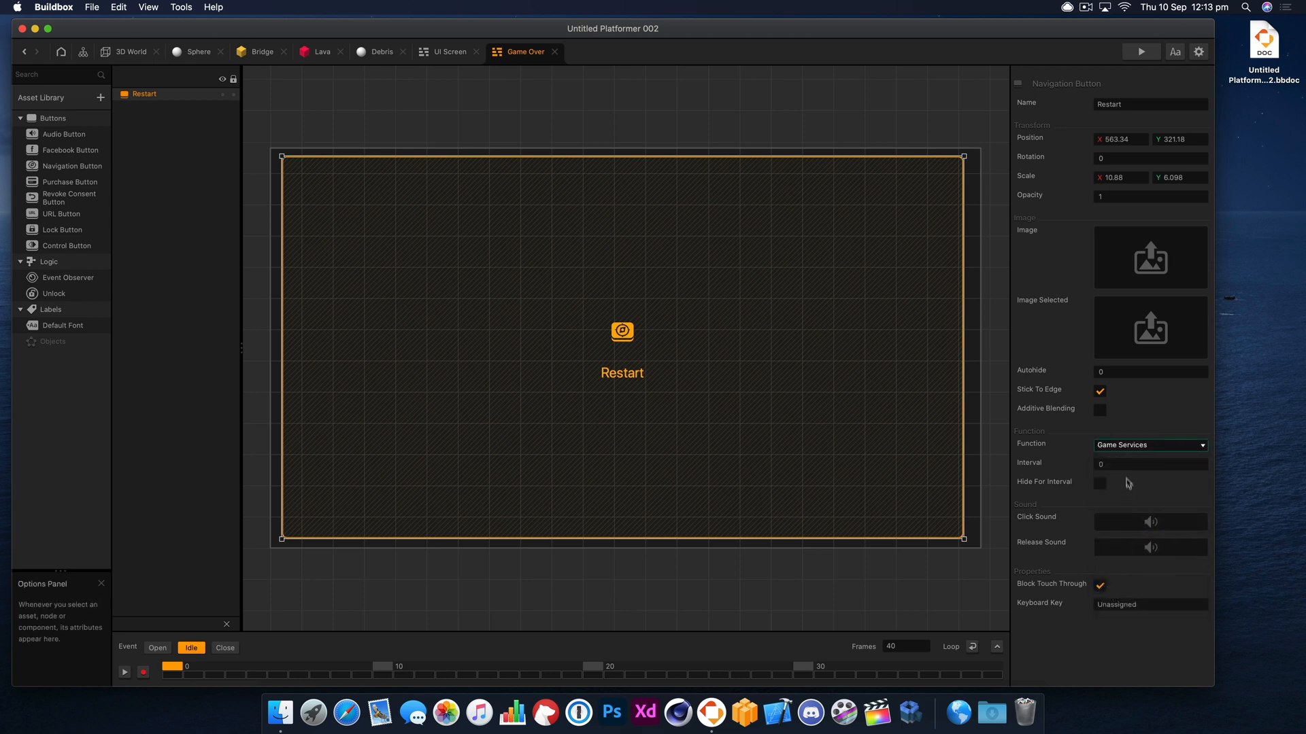
{"action": "left_click", "coordinate": [1125, 444]}
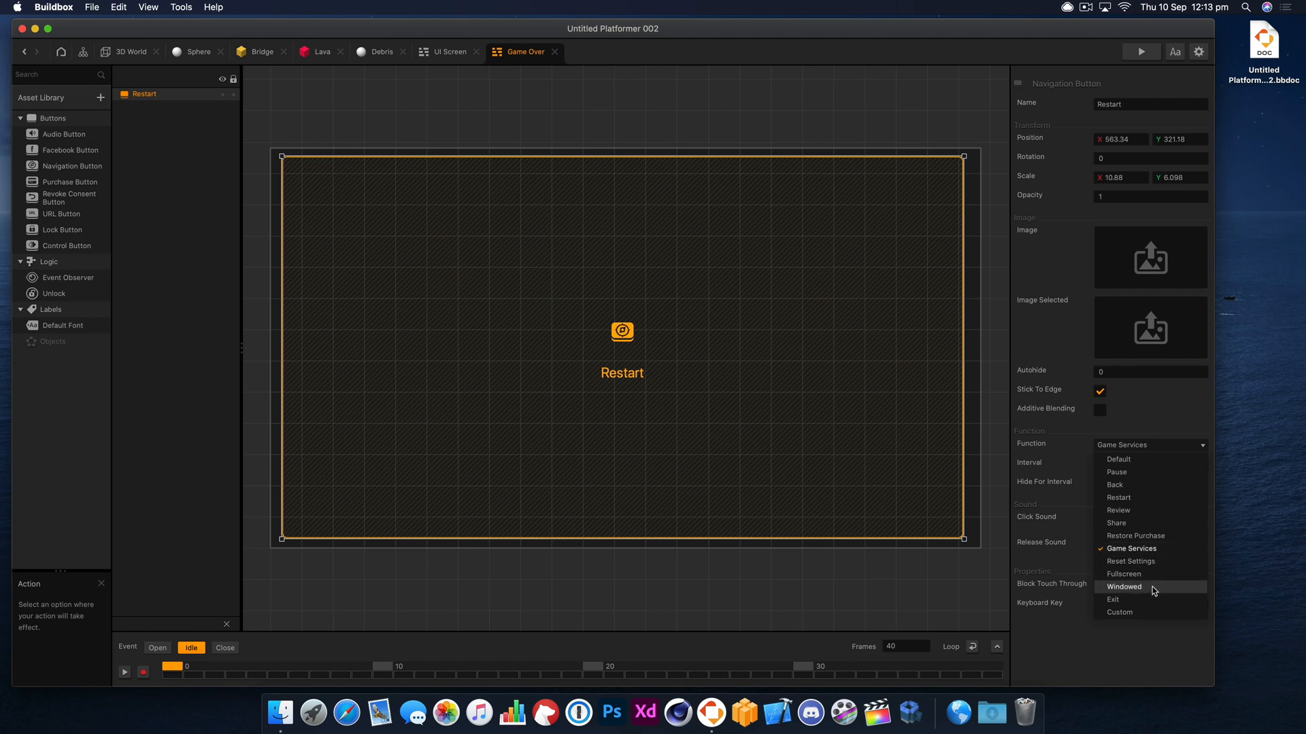
{"action": "left_click", "coordinate": [1142, 499]}
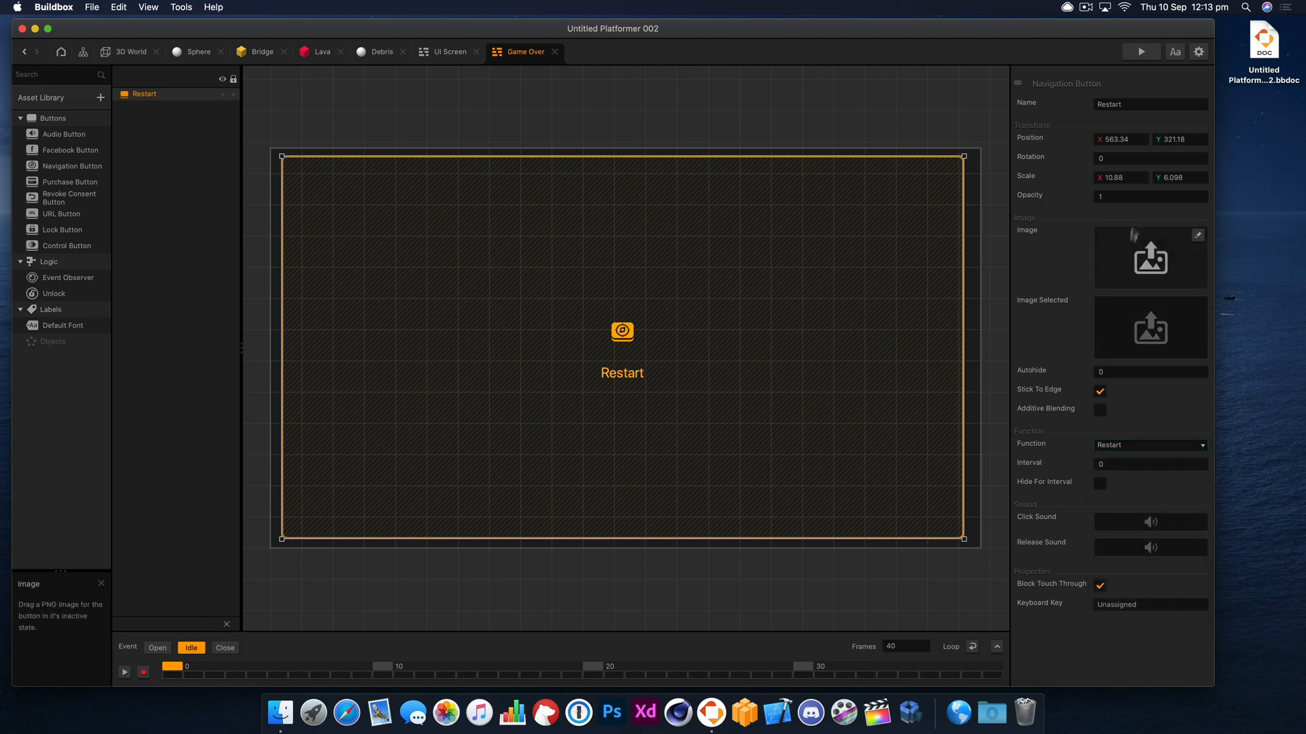
Step: Tidy the Mind Map by spacing 3D World away from UI Screen and moving the UI Screen and Game Over nodes slightly lower
{"action": "left_click", "coordinate": [129, 52]}
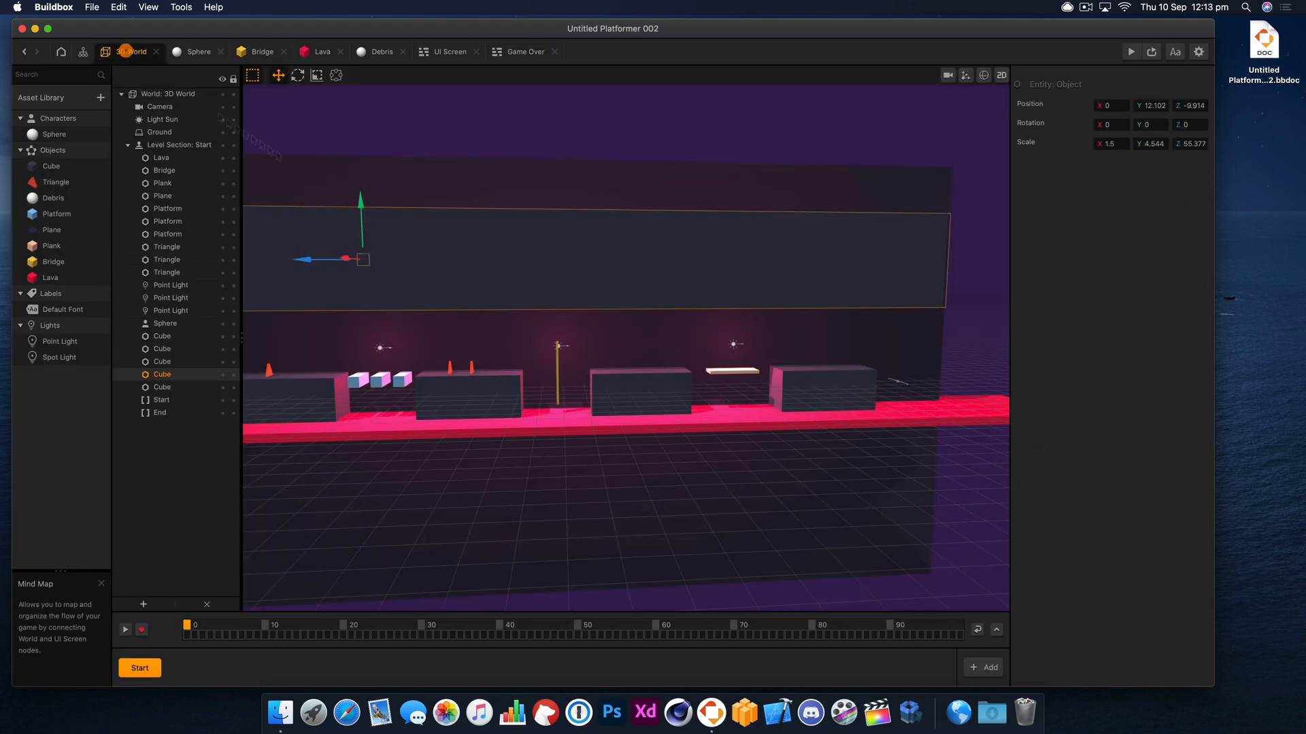
{"action": "left_click", "coordinate": [84, 51]}
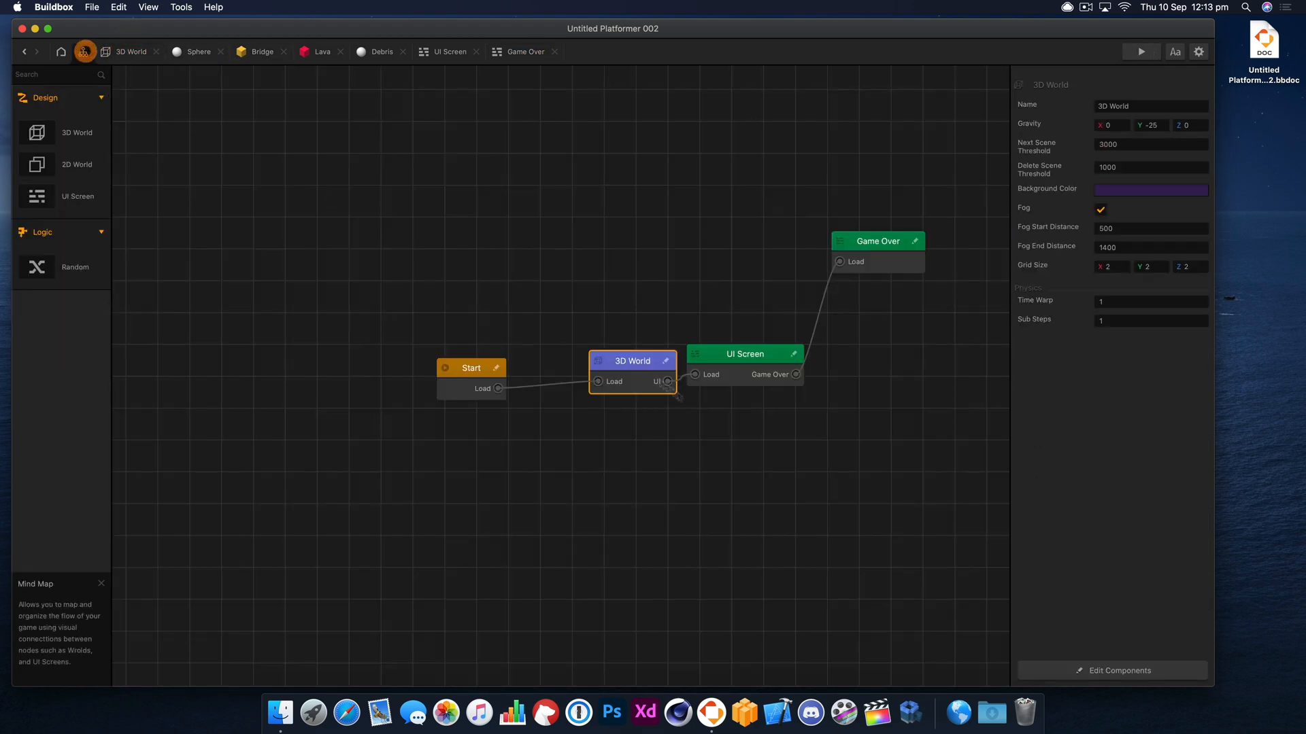
{"action": "left_click_drag", "start_coordinate": [643, 367], "coordinate": [619, 367]}
{"action": "left_click_drag", "start_coordinate": [761, 362], "coordinate": [761, 366]}
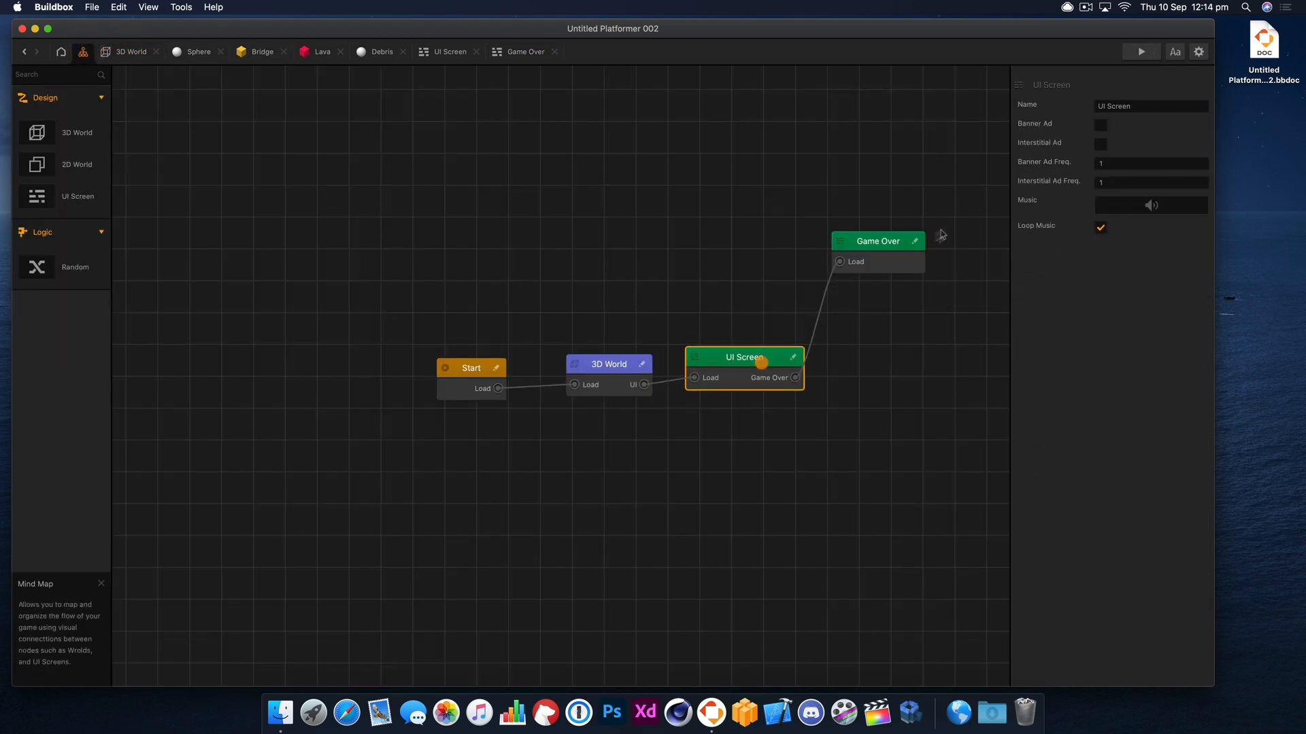
{"action": "left_click_drag", "start_coordinate": [874, 250], "coordinate": [879, 269]}
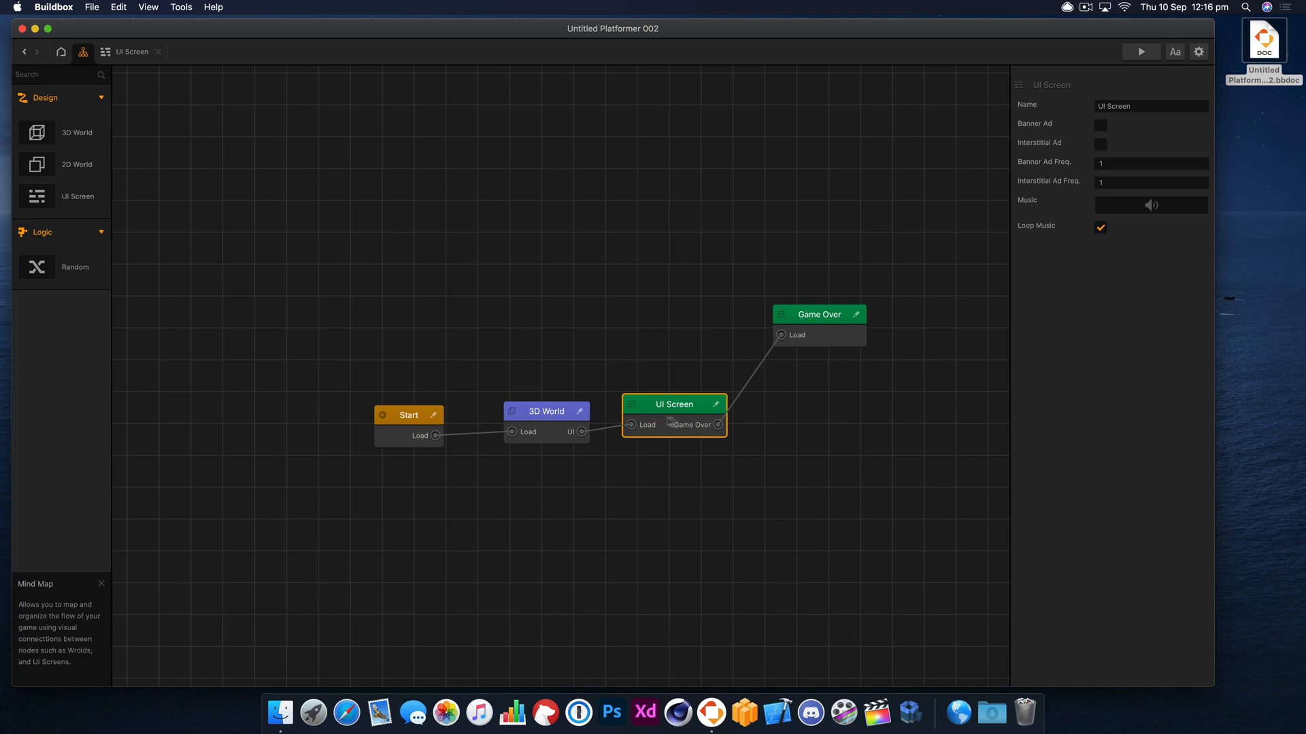
Step: Open the Sphere character's node graph from the 3D World and add a Delay node above the Remove node
{"action": "double_click", "coordinate": [537, 425]}
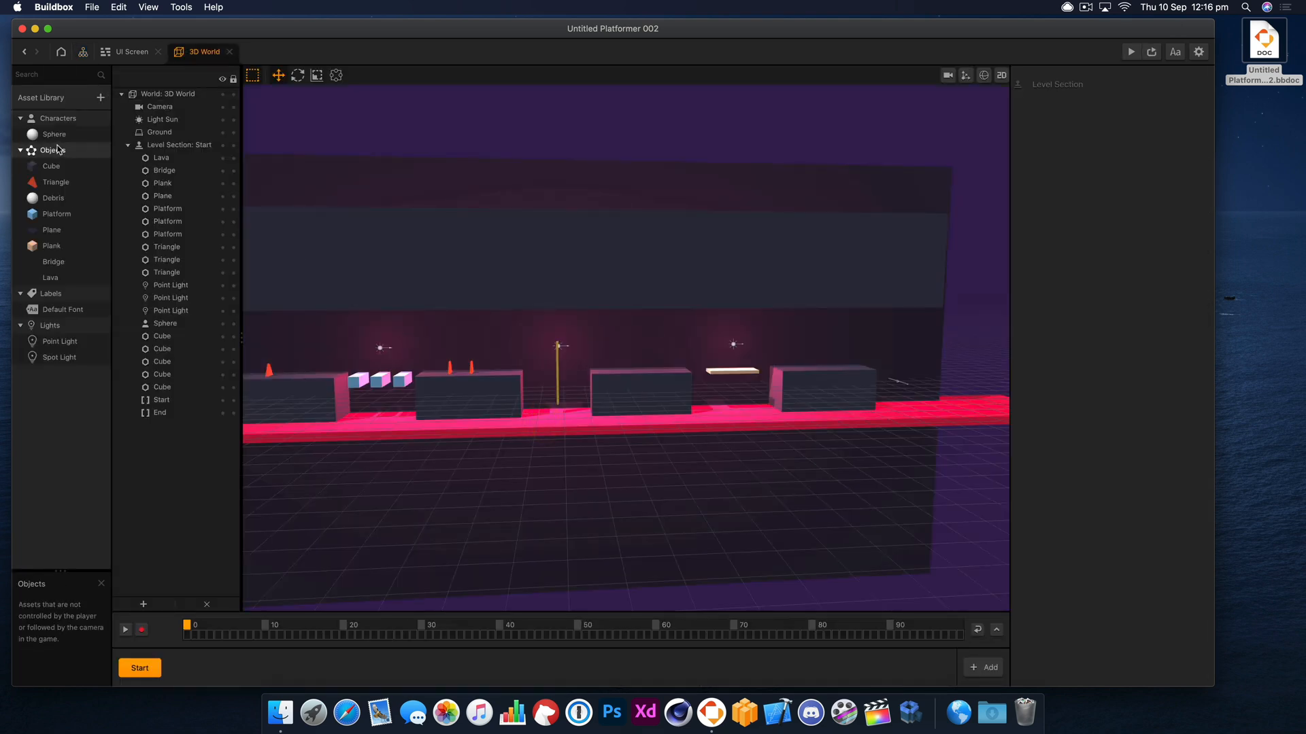
{"action": "double_click", "coordinate": [55, 134]}
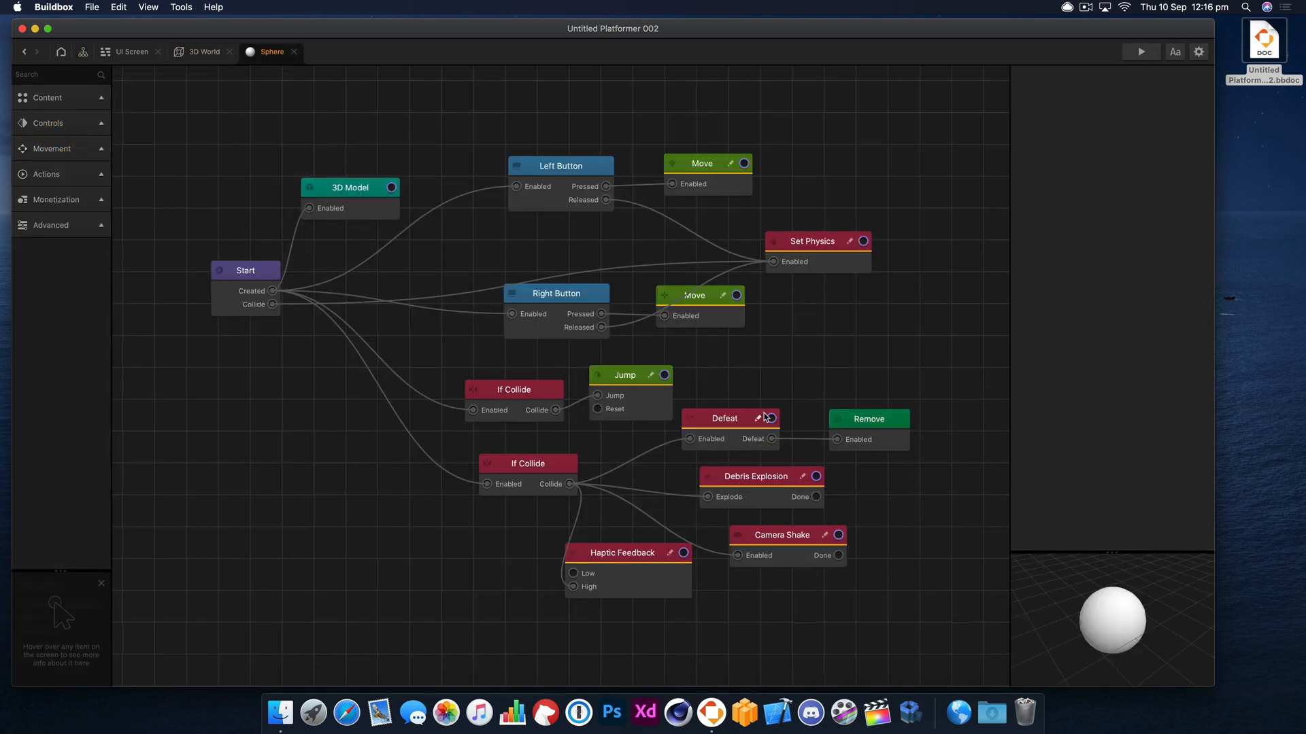
{"action": "left_click", "coordinate": [45, 78]}
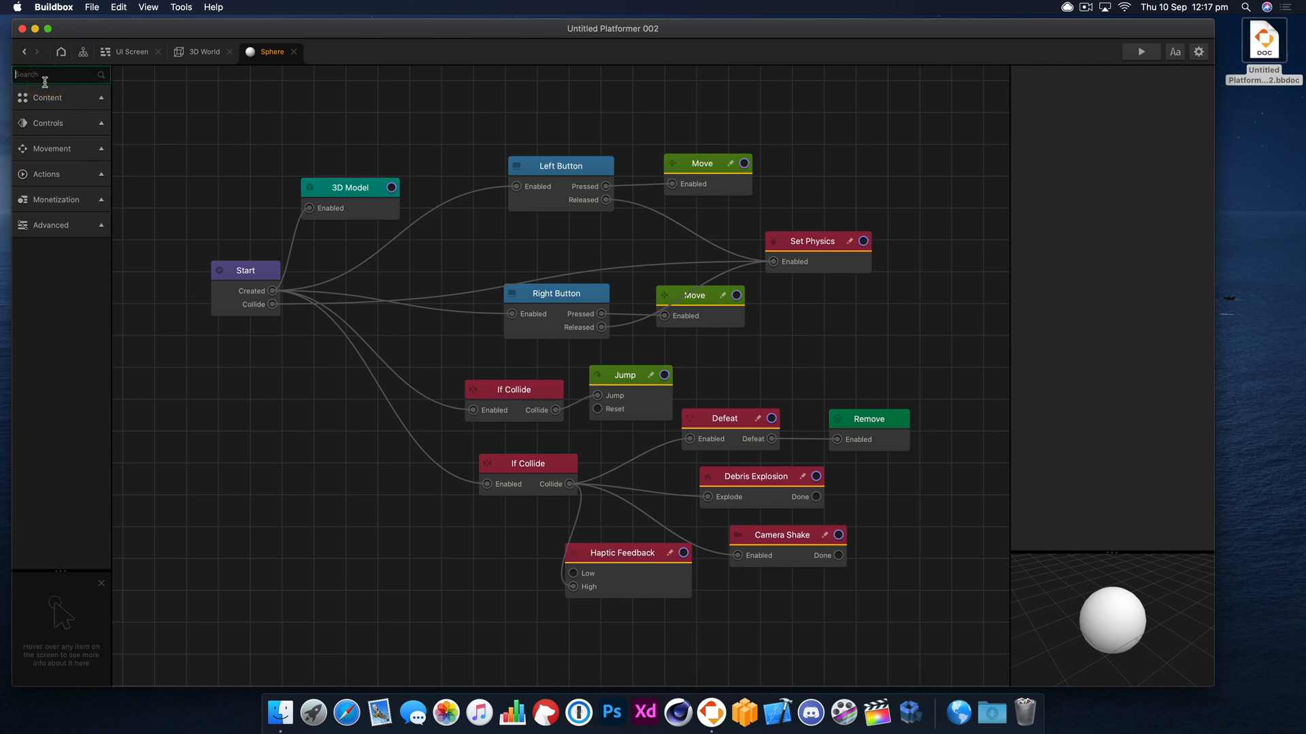
{"action": "type", "text": "del"}
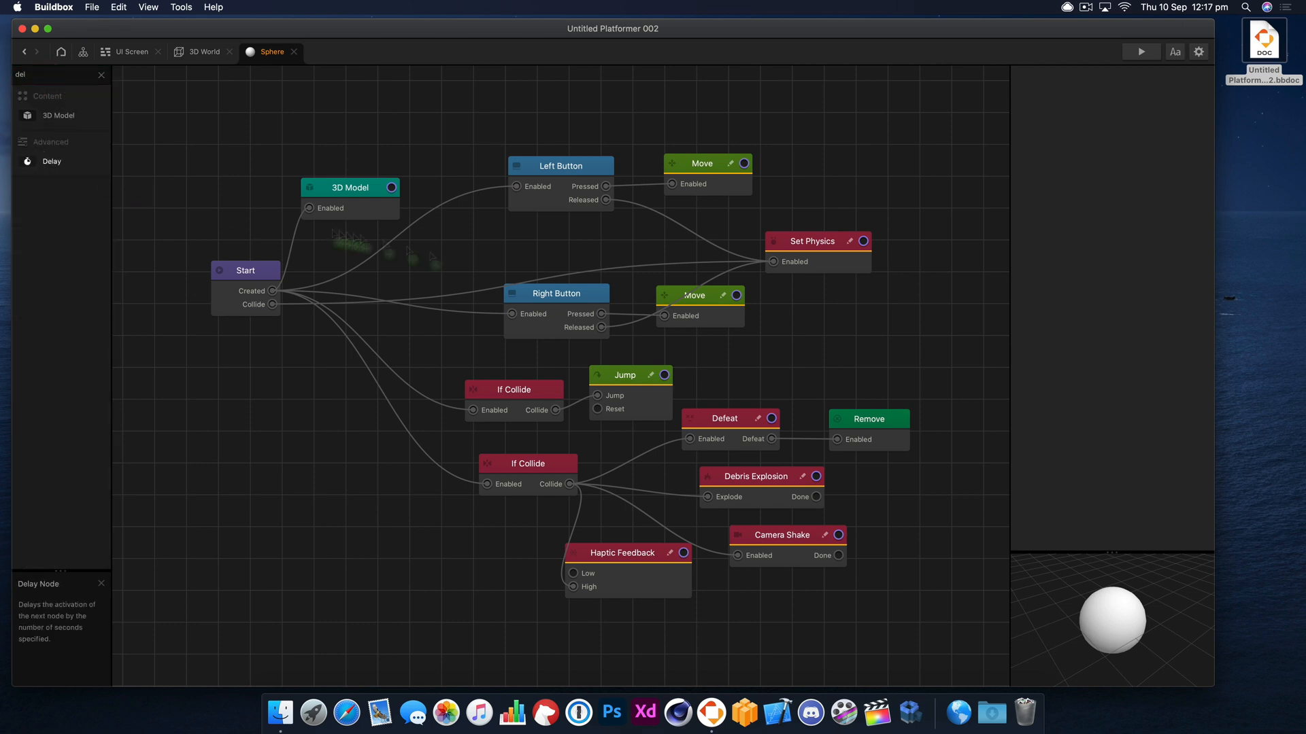
{"action": "left_click_drag", "start_coordinate": [858, 373], "coordinate": [858, 373]}
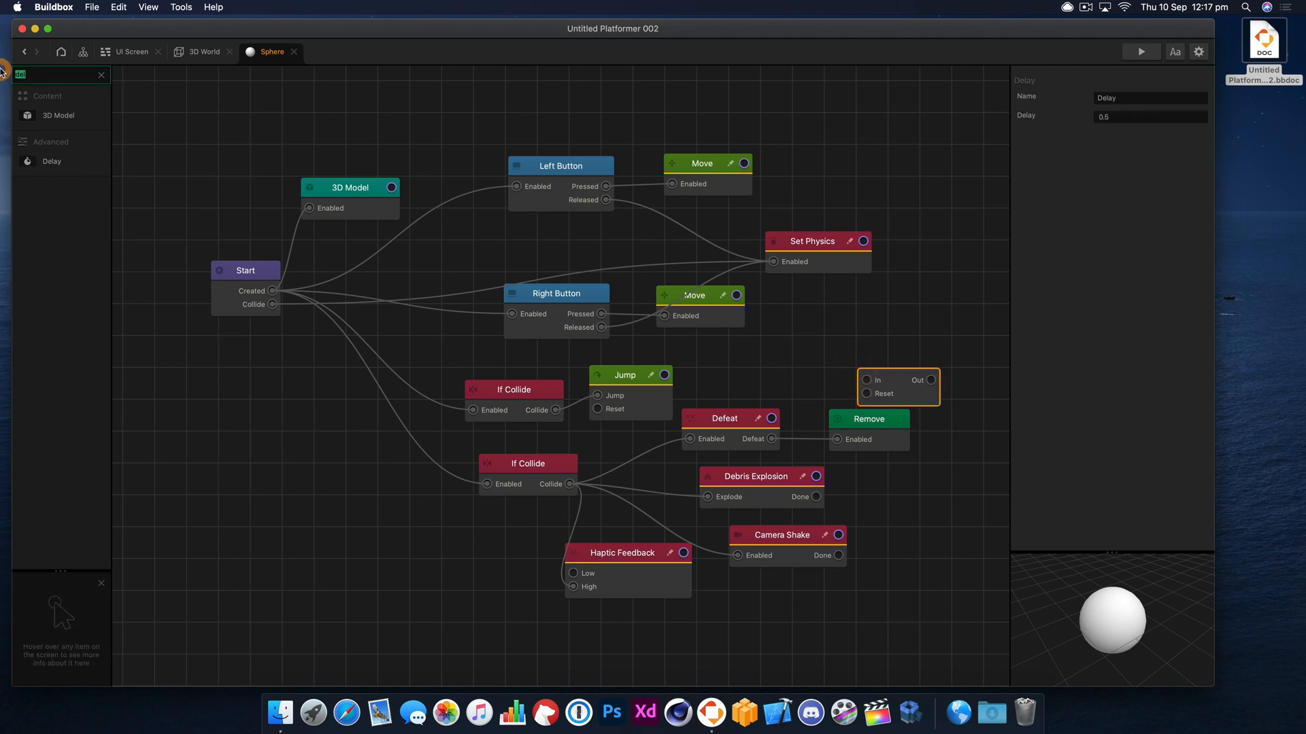
Step: Add an Event Observer node above and right of the Remove node, and shift the Delay node to its left
{"action": "type", "text": "evenb"}
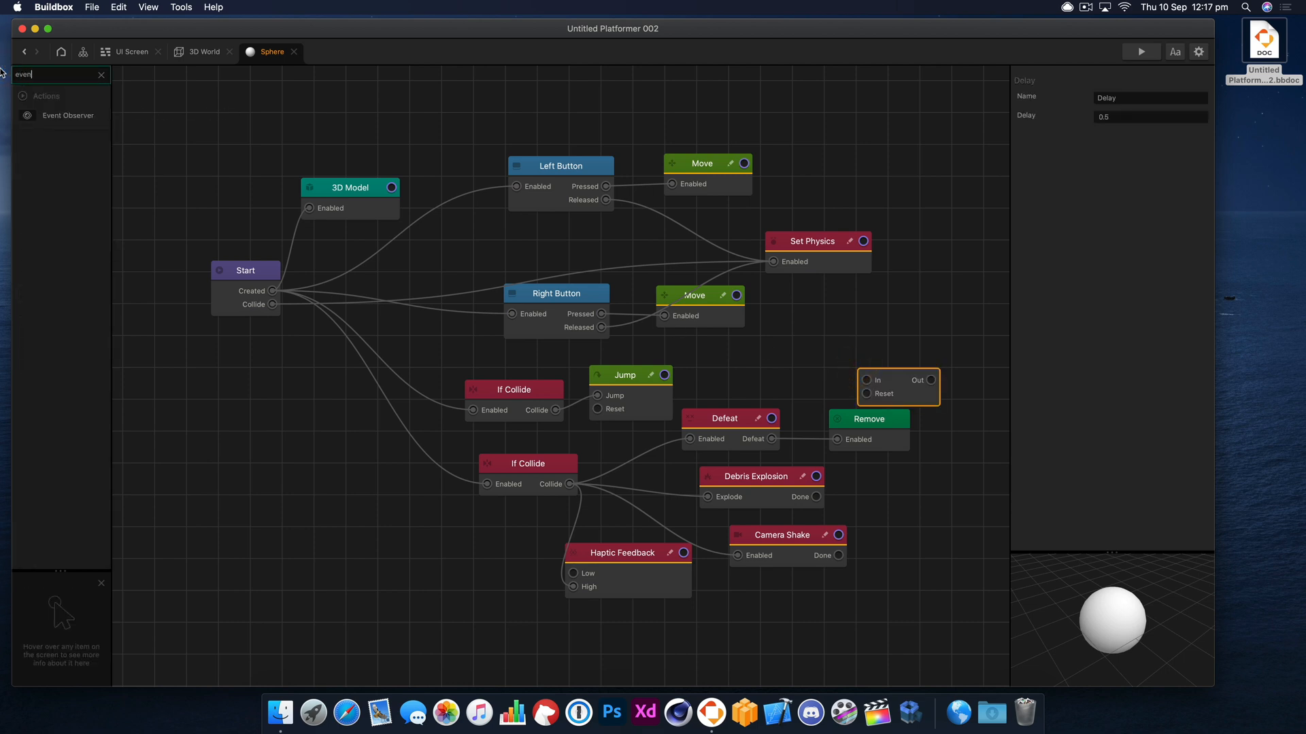
{"action": "left_click_drag", "start_coordinate": [80, 113], "coordinate": [81, 113]}
{"action": "left_click_drag", "start_coordinate": [922, 347], "coordinate": [814, 362]}
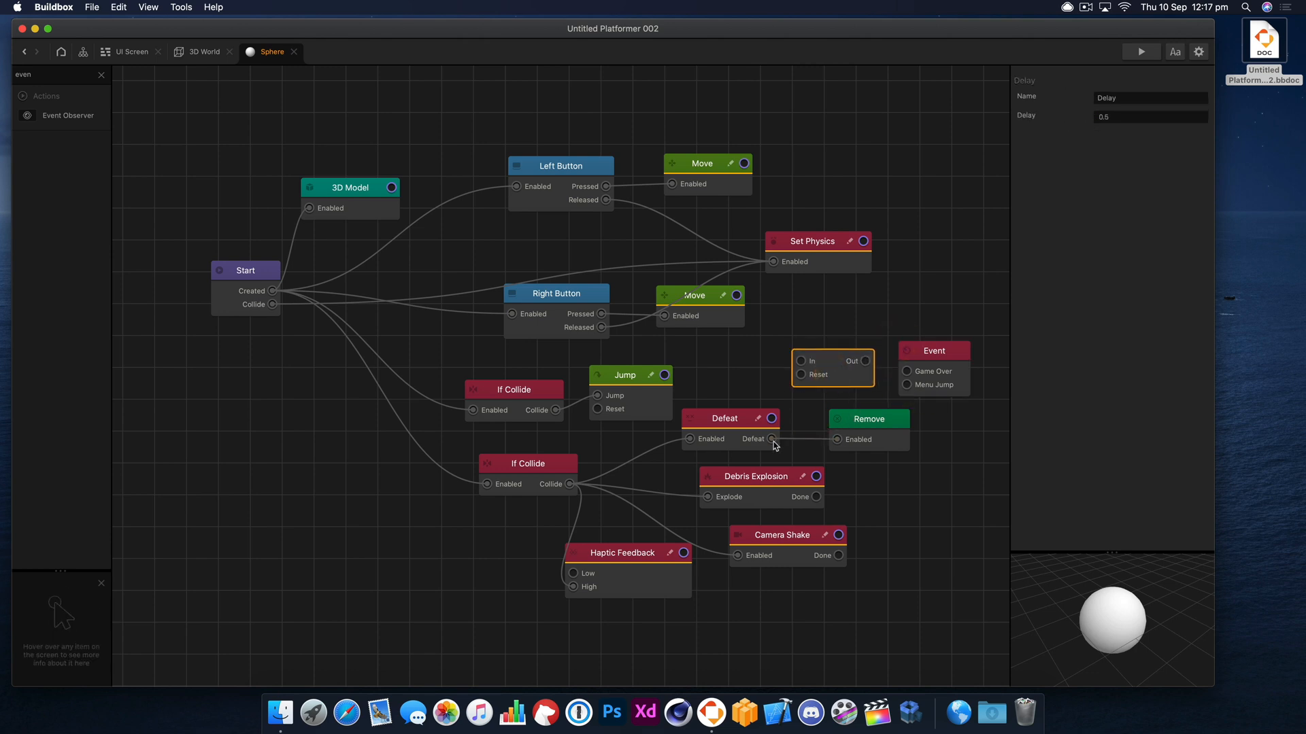
Step: Connect the Defeat node's output to the Delay's In and the Delay's Out to the Event node's Game Over, spacing the nodes apart
{"action": "left_click_drag", "start_coordinate": [772, 438], "coordinate": [801, 361]}
{"action": "left_click_drag", "start_coordinate": [839, 376], "coordinate": [852, 391]}
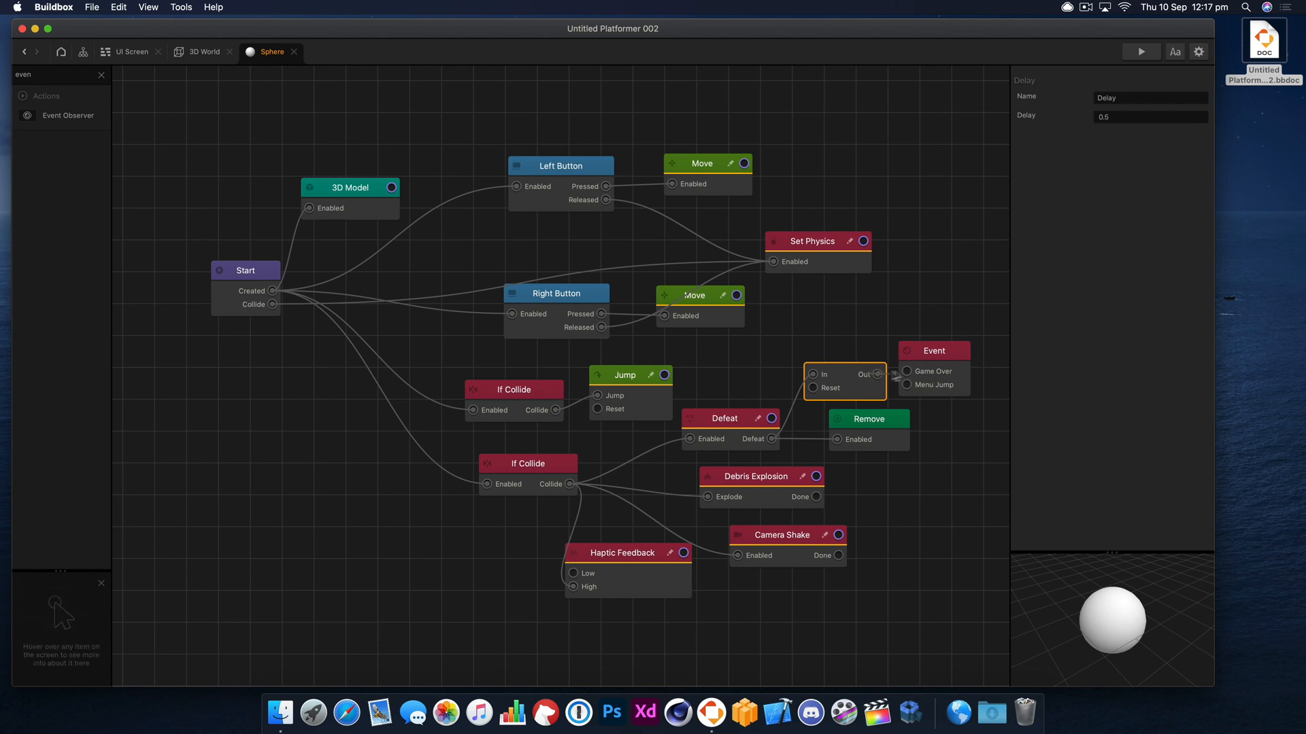
{"action": "left_click_drag", "start_coordinate": [967, 349], "coordinate": [969, 336]}
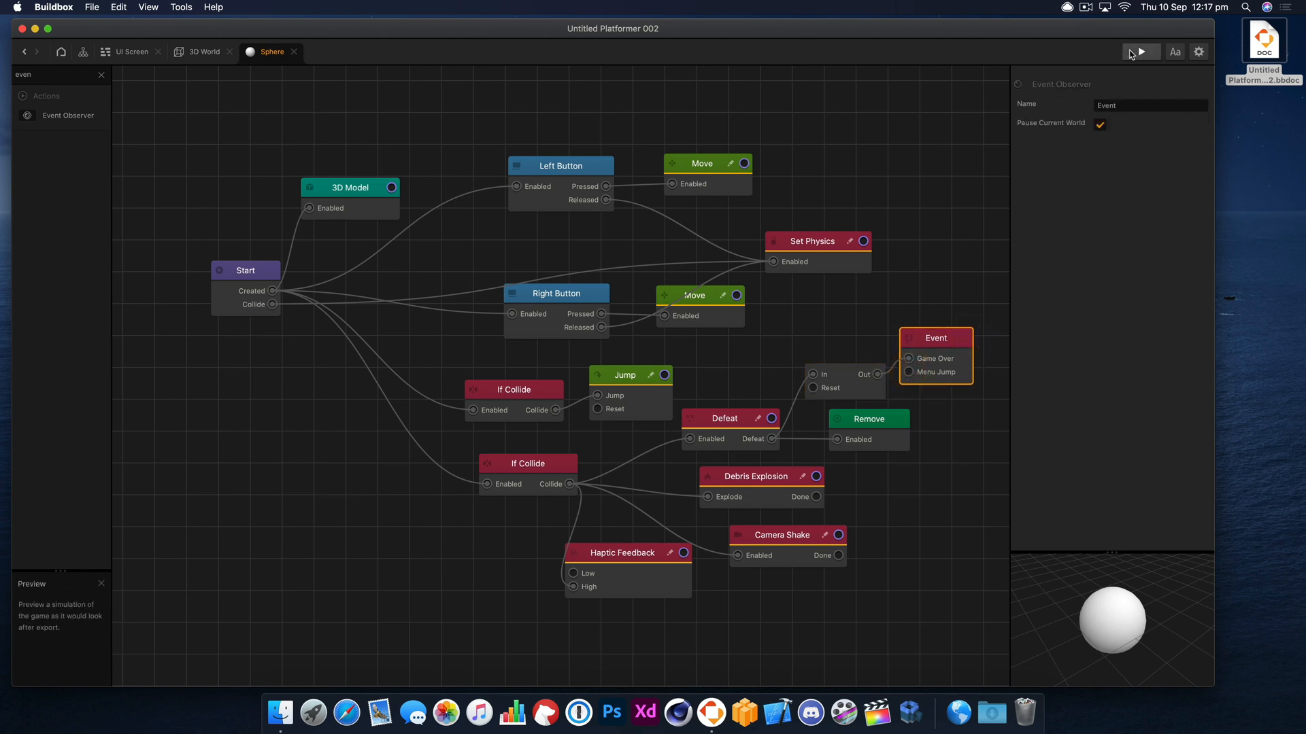
Step: Preview the game by playing the sphere through the level to test the delayed Game Over, and close the preview
{"action": "left_click", "coordinate": [1131, 55]}
{"action": "left_click", "coordinate": [842, 278]}
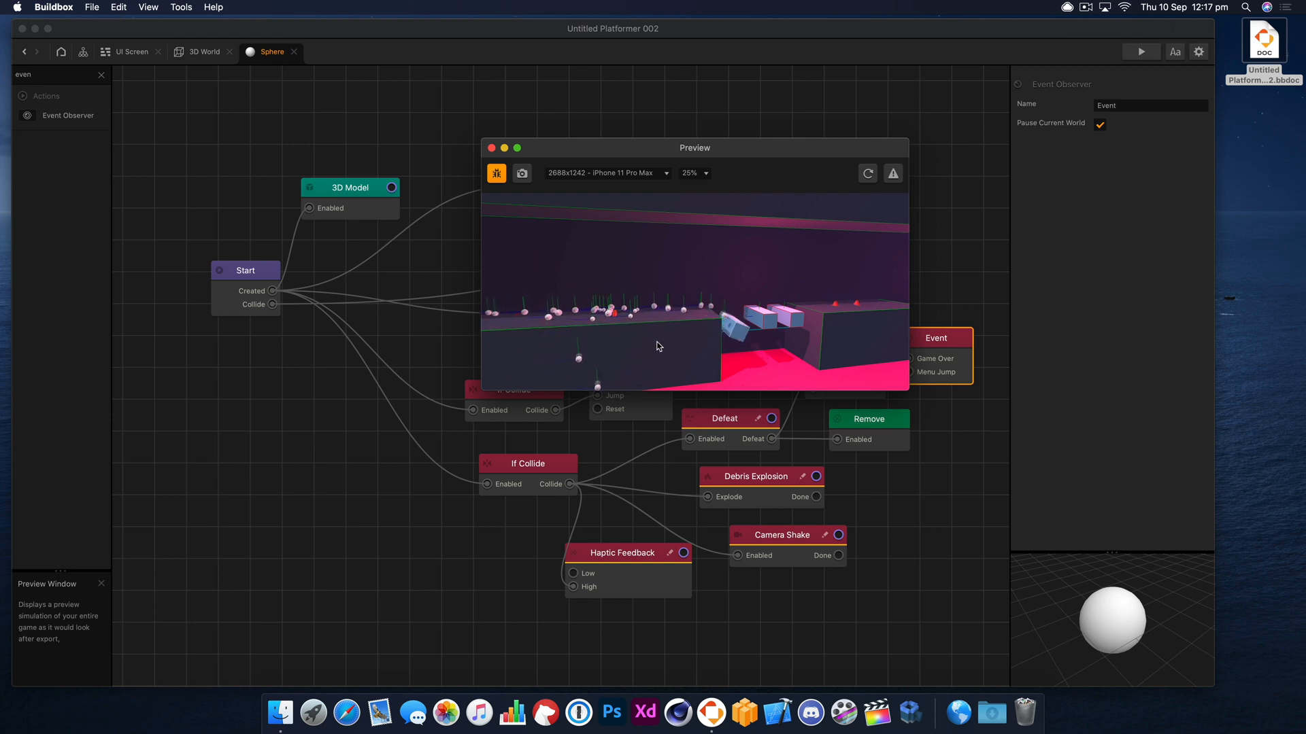
{"action": "left_click", "coordinate": [764, 283]}
{"action": "left_click", "coordinate": [736, 281]}
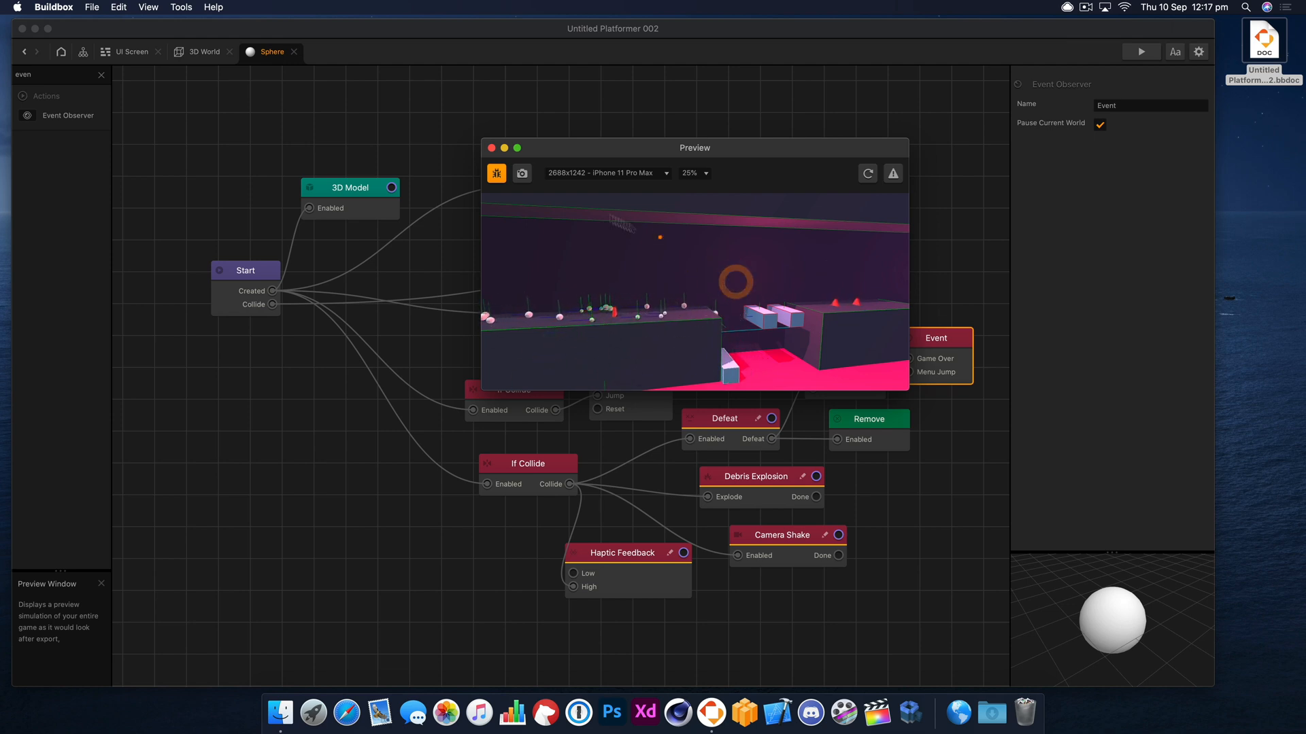
{"action": "left_click", "coordinate": [490, 147]}
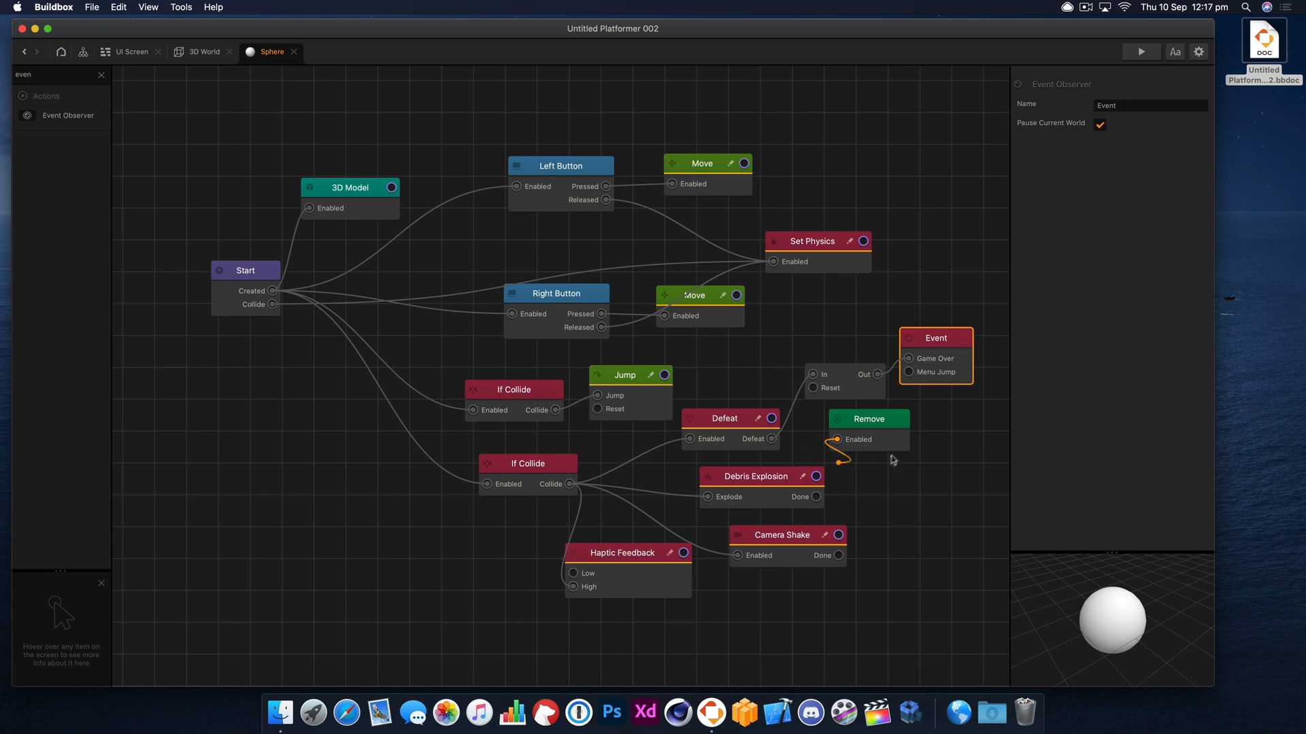
Step: Disconnect the Remove node from Defeat and rearrange the Remove, Delay, Defeat and Event nodes so they sit clear of each other
{"action": "left_click_drag", "start_coordinate": [886, 415], "coordinate": [905, 435]}
{"action": "left_click_drag", "start_coordinate": [844, 373], "coordinate": [841, 389]}
{"action": "left_click_drag", "start_coordinate": [715, 427], "coordinate": [706, 424]}
{"action": "left_click_drag", "start_coordinate": [844, 383], "coordinate": [832, 381]}
{"action": "left_click", "coordinate": [941, 348]}
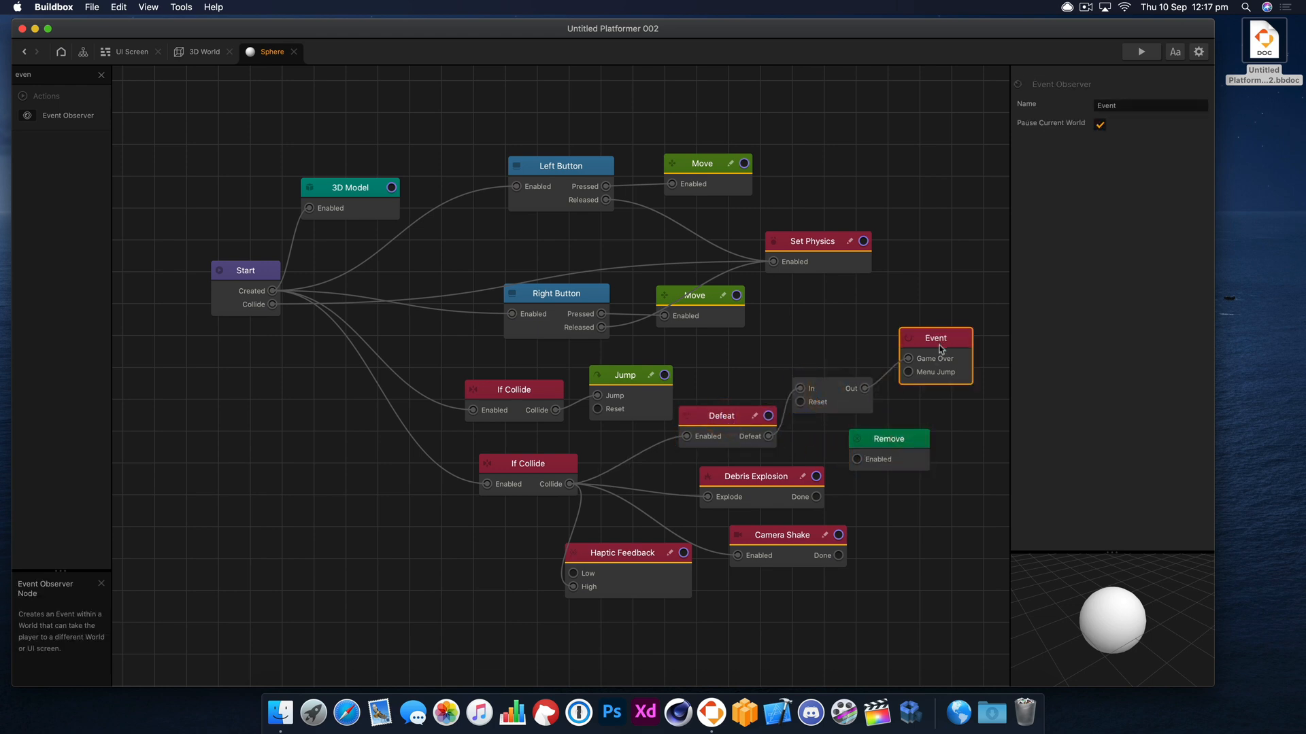
{"action": "left_click_drag", "start_coordinate": [940, 349], "coordinate": [937, 366]}
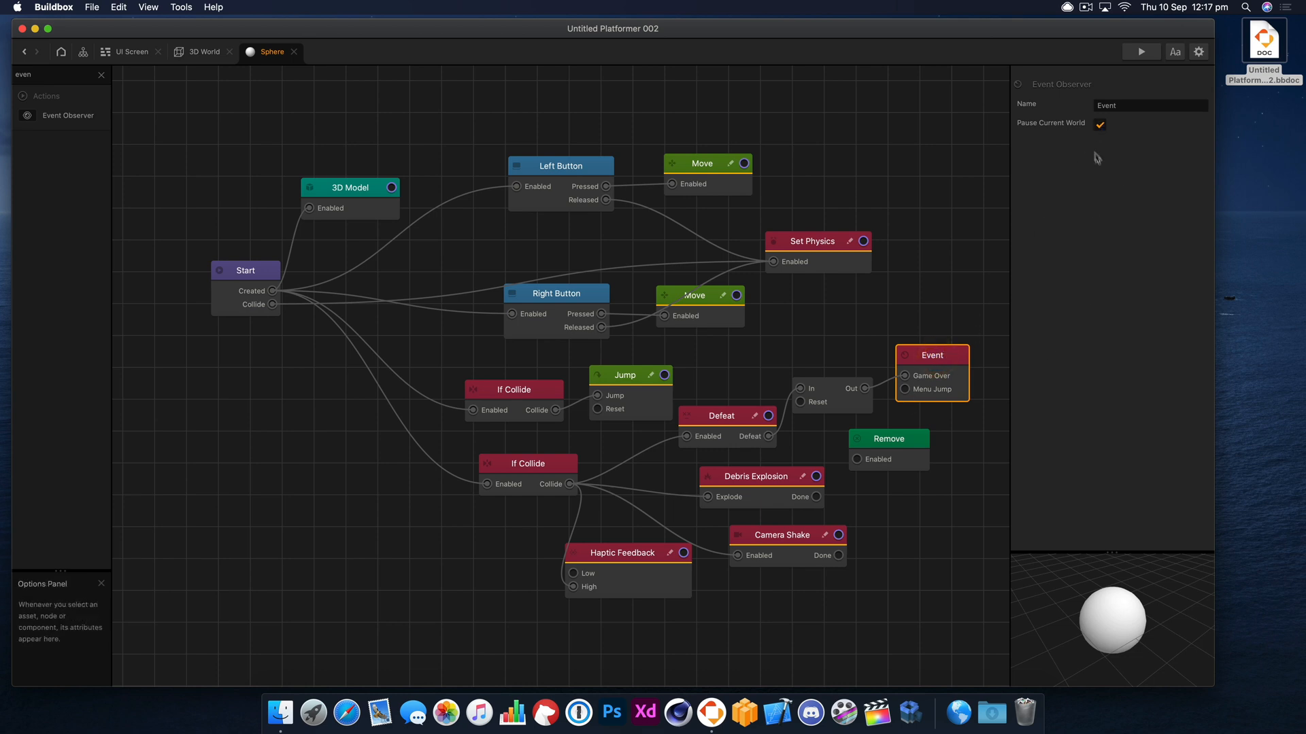
Step: Turn off Pause Current World on the Event node and test the game in a preview with debug mode off
{"action": "left_click", "coordinate": [1100, 126]}
{"action": "left_click", "coordinate": [1136, 49]}
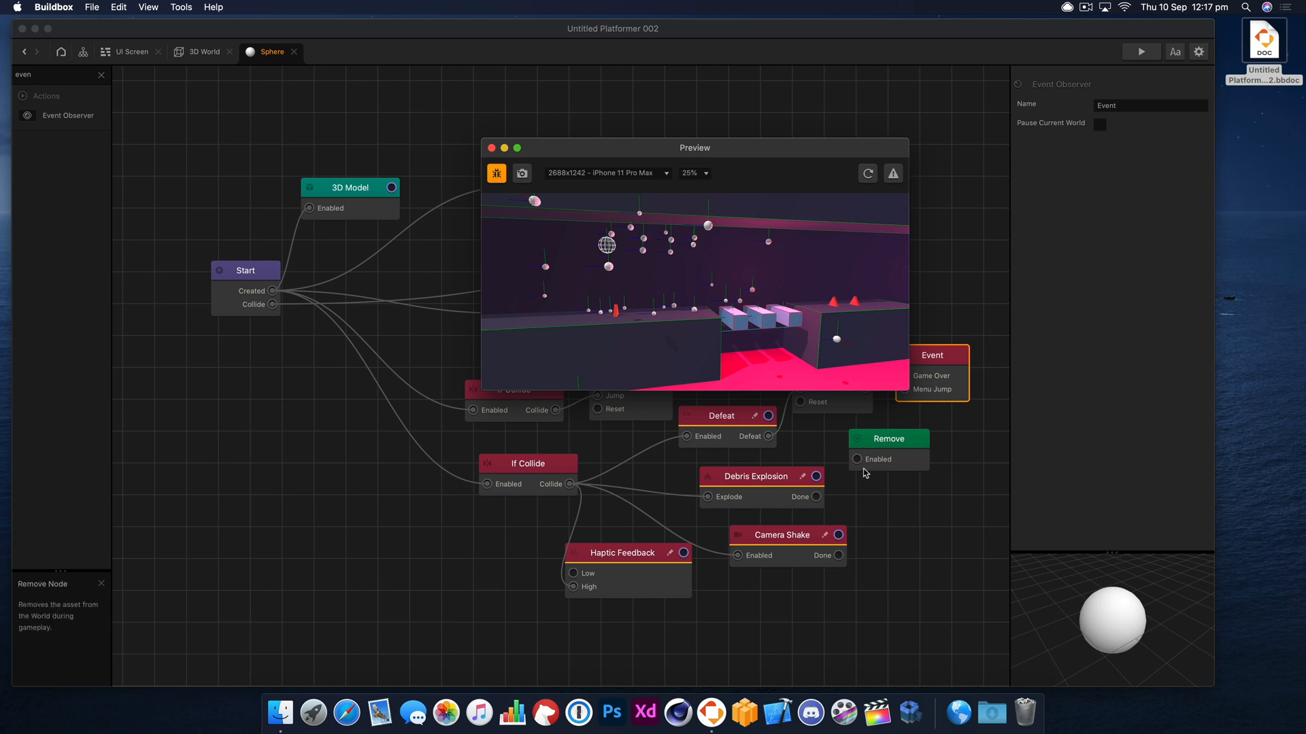
{"action": "left_click_drag", "start_coordinate": [894, 453], "coordinate": [864, 462]}
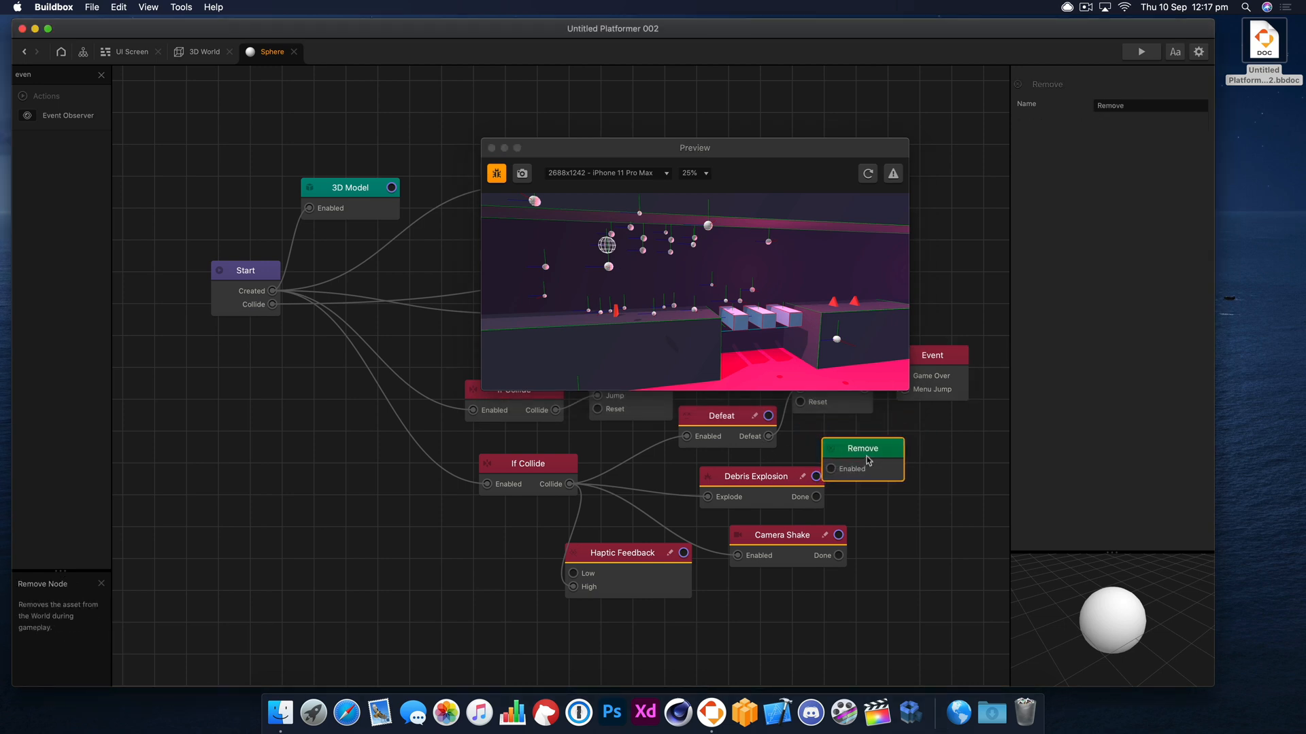
{"action": "left_click", "coordinate": [856, 184]}
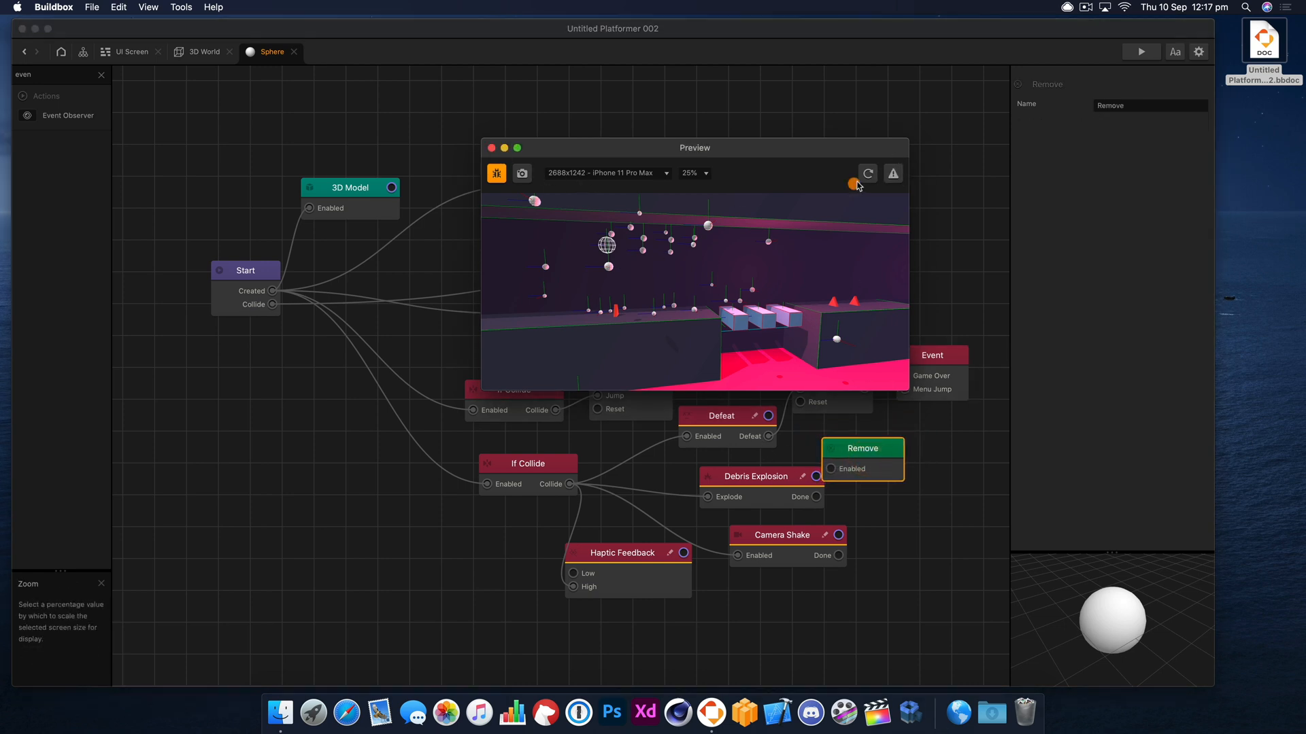
{"action": "left_click", "coordinate": [501, 173]}
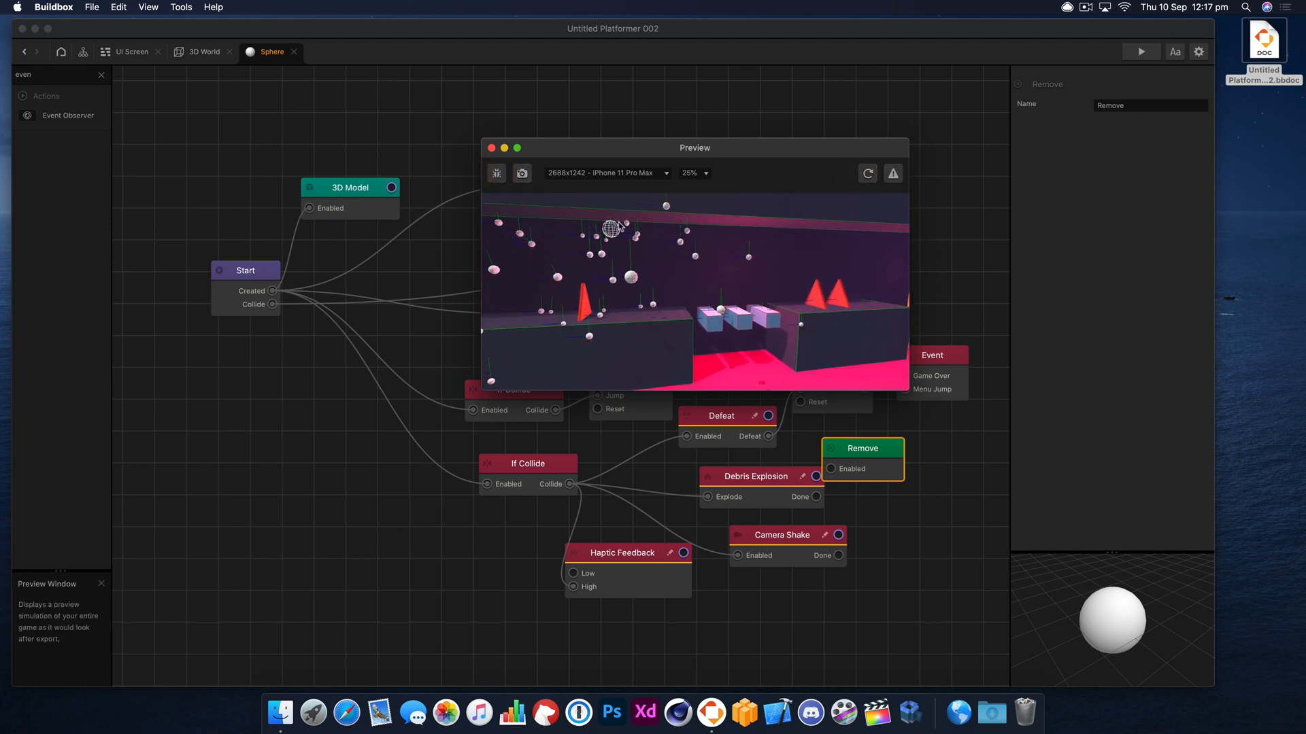
{"action": "left_click", "coordinate": [489, 147]}
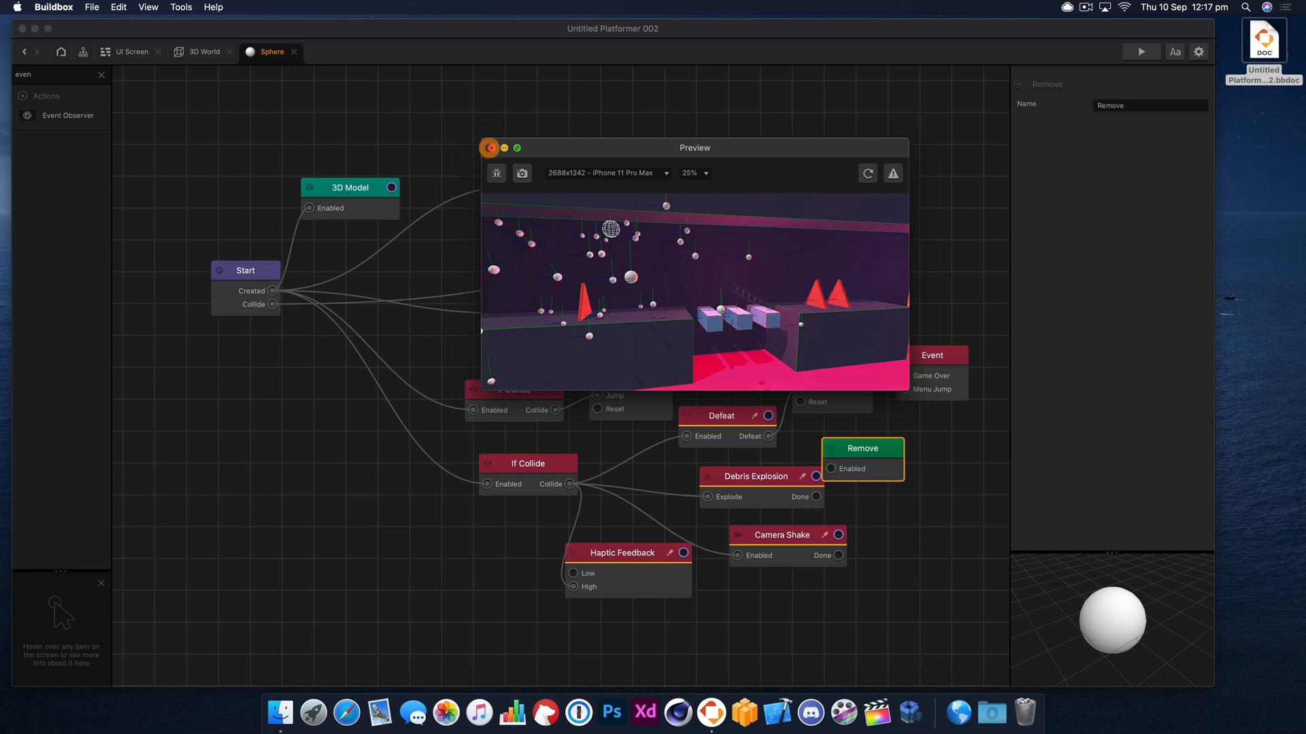
Step: Set the Debris Explosion's total to 50 and its linear velocity to 5 on X, Y and Z
{"action": "left_click", "coordinate": [767, 489]}
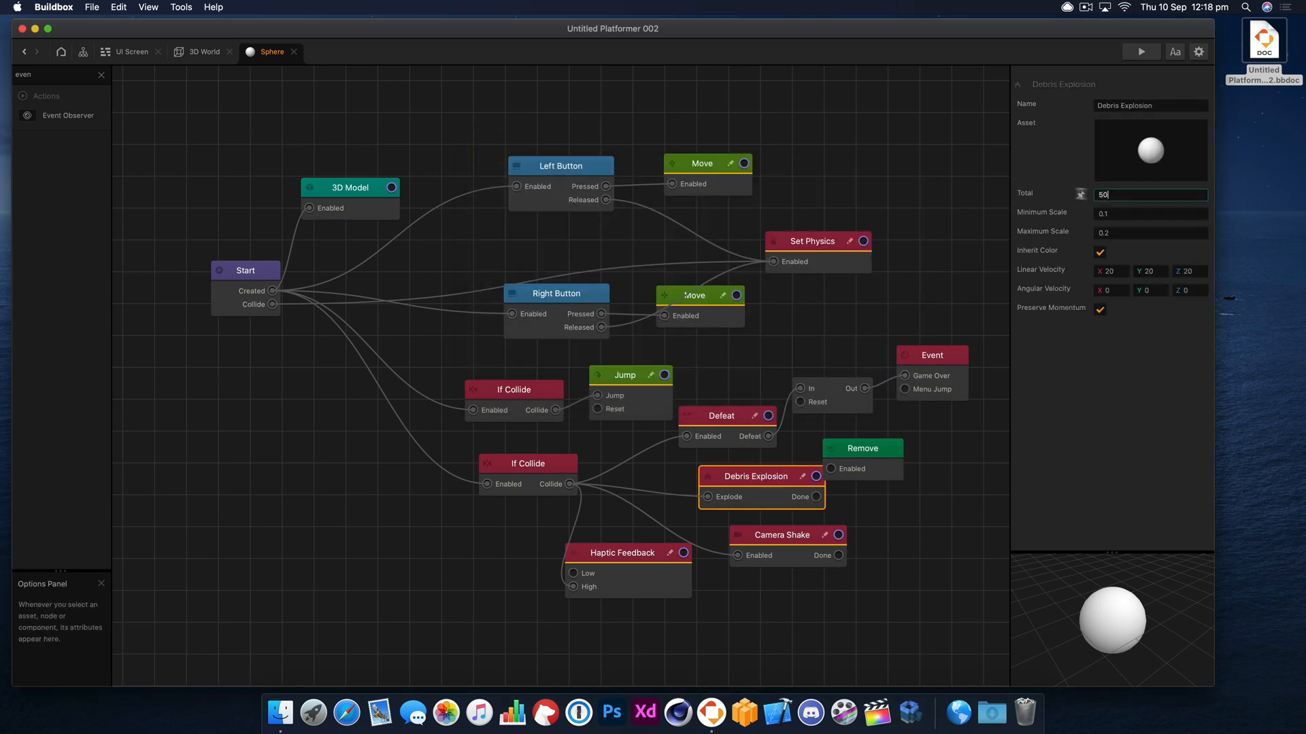
{"action": "left_click", "coordinate": [1101, 271]}
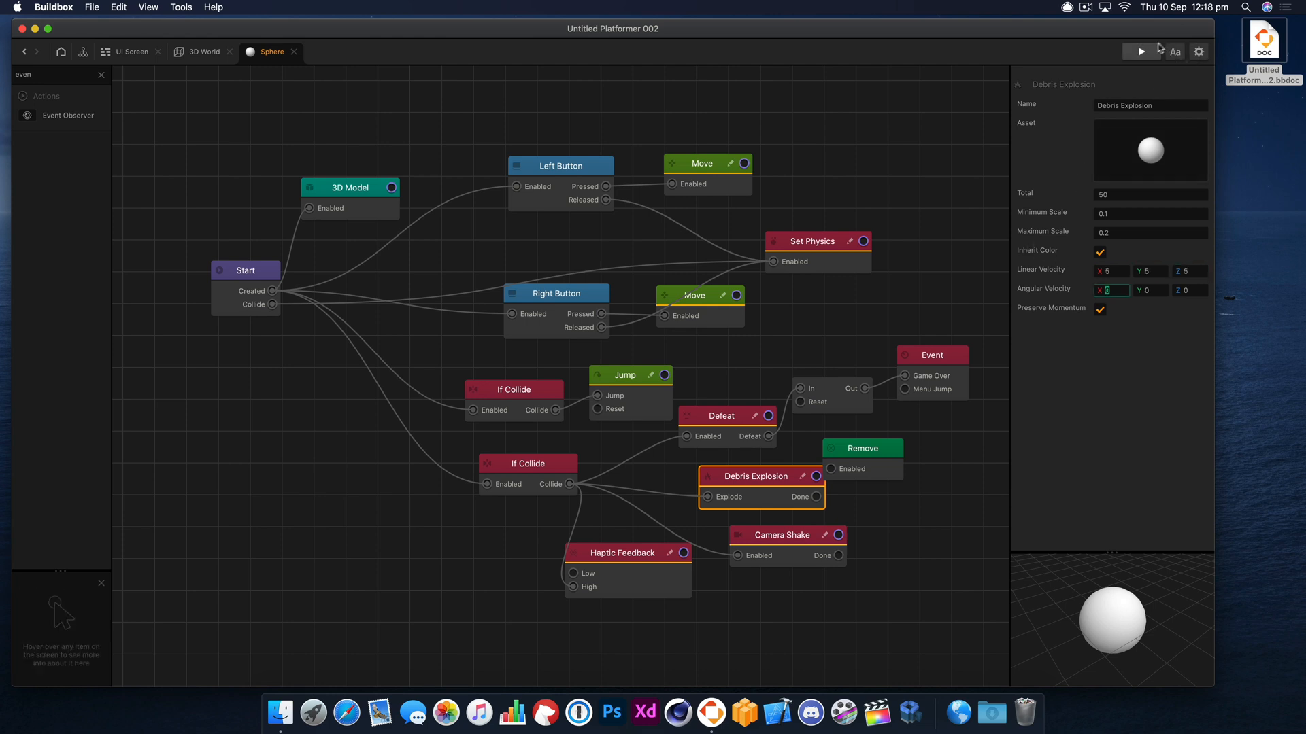
Step: Preview the game to check the adjusted debris explosion when the sphere is defeated, restarting the preview to play again
{"action": "left_click", "coordinate": [1141, 51]}
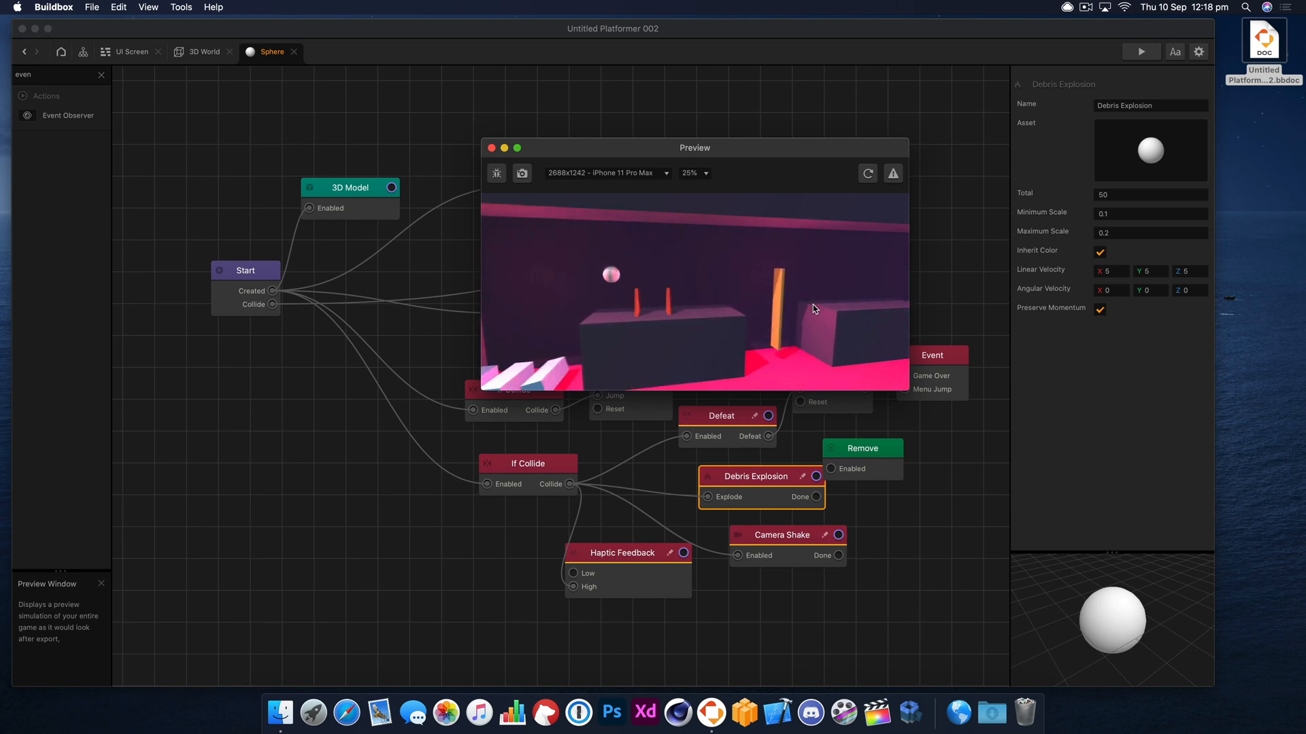
{"action": "left_click", "coordinate": [812, 308]}
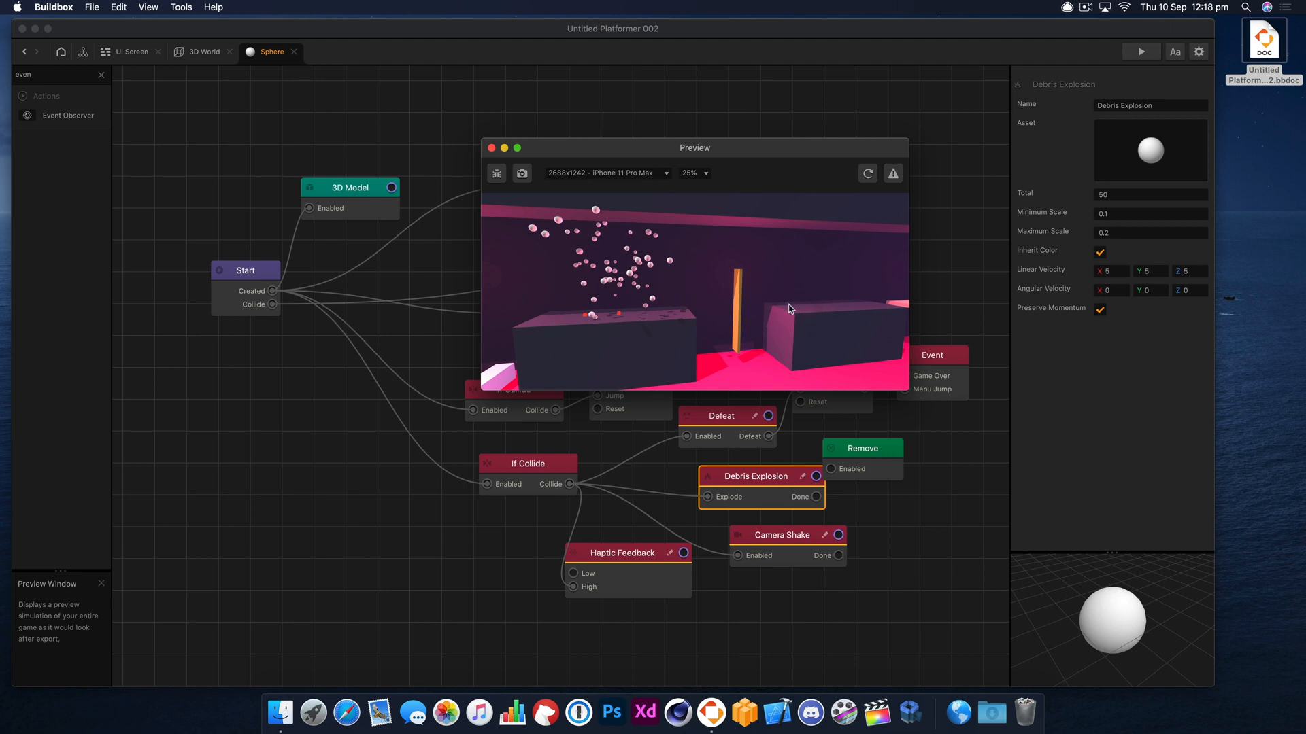
{"action": "left_click", "coordinate": [865, 177]}
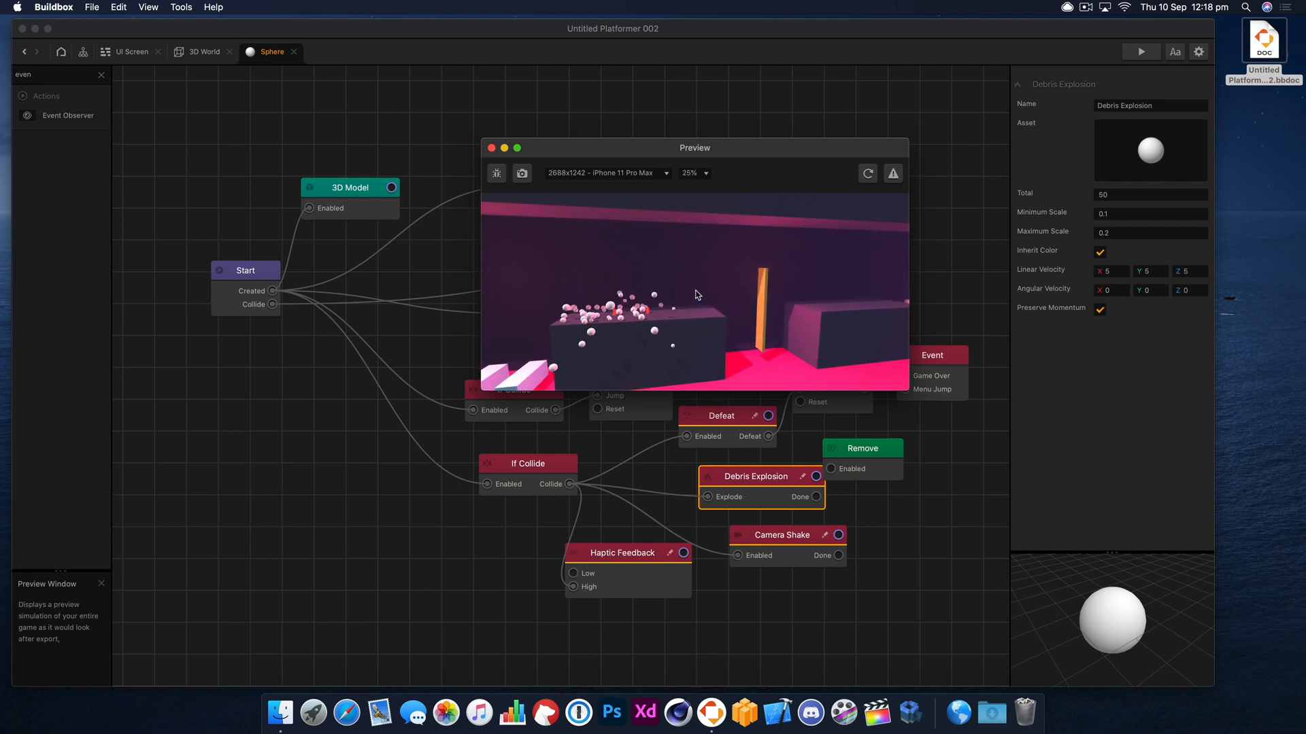
{"action": "left_click", "coordinate": [865, 177]}
{"action": "left_click", "coordinate": [827, 273]}
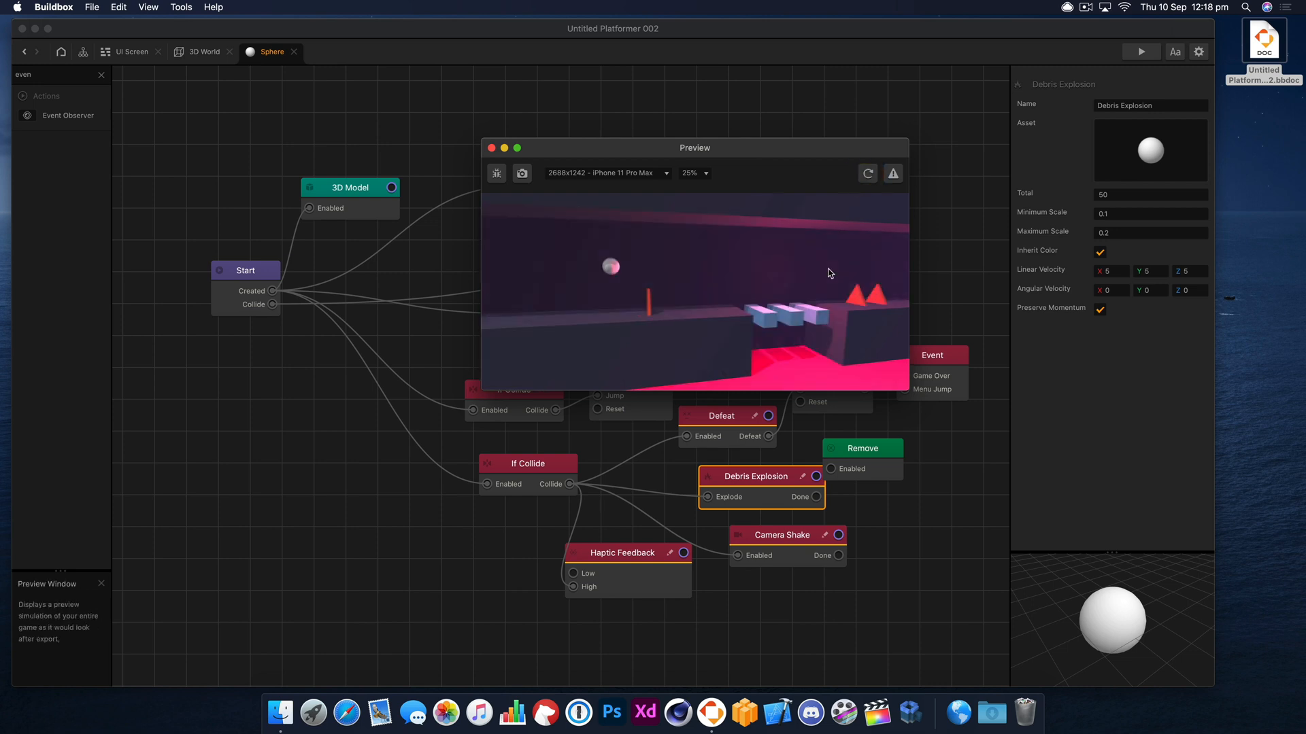